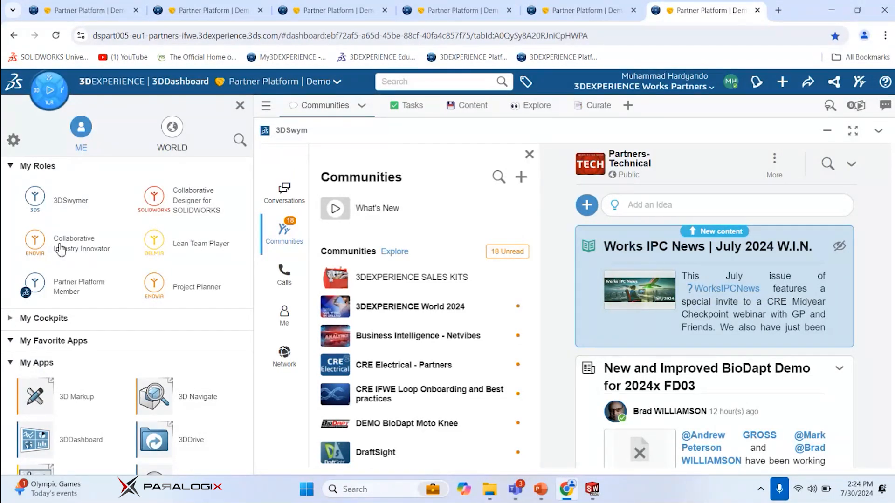
Open the Collaborative Industry Innovator role and look through the apps it includes
left_click(60, 248)
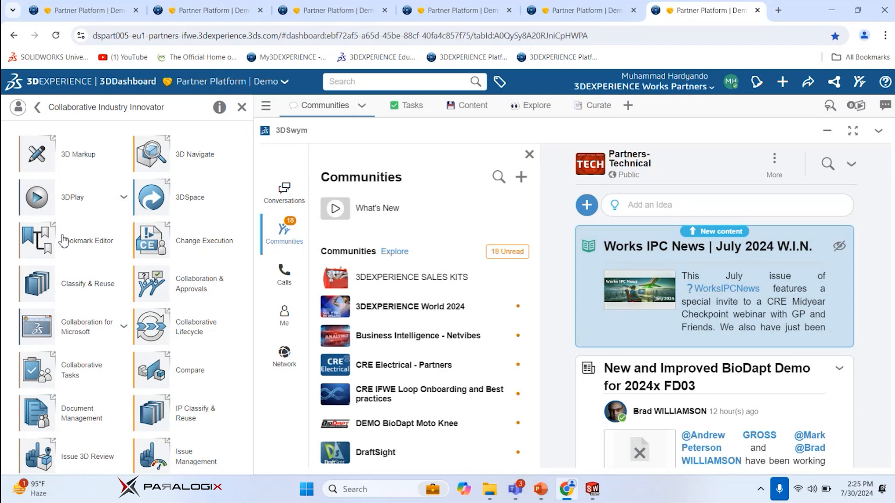
scroll(64, 241, "down", 3)
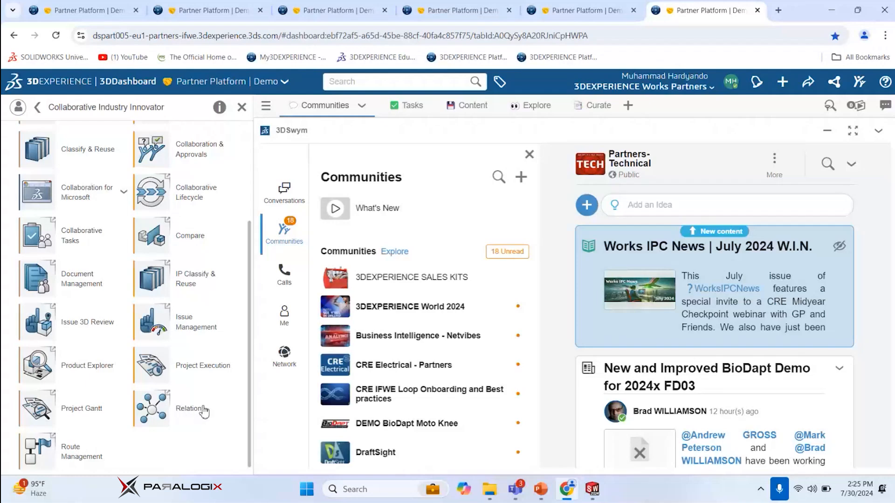
scroll(172, 375, "up", 1)
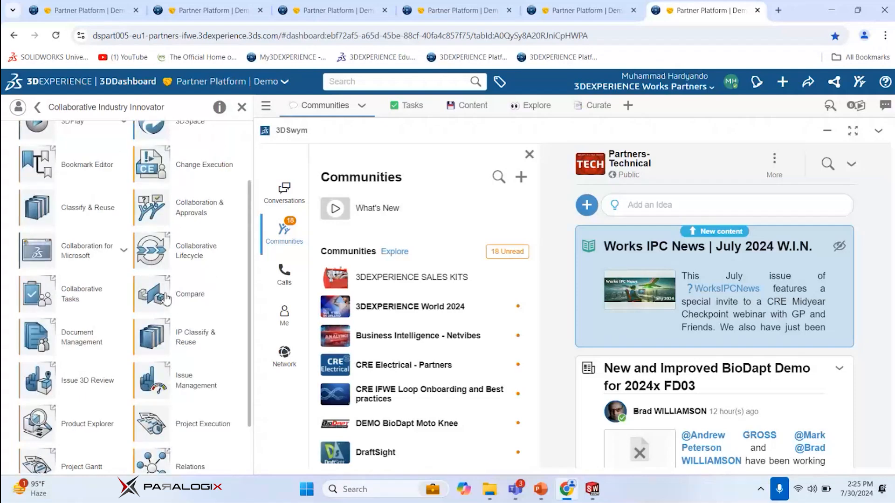
scroll(166, 319, "down", 1)
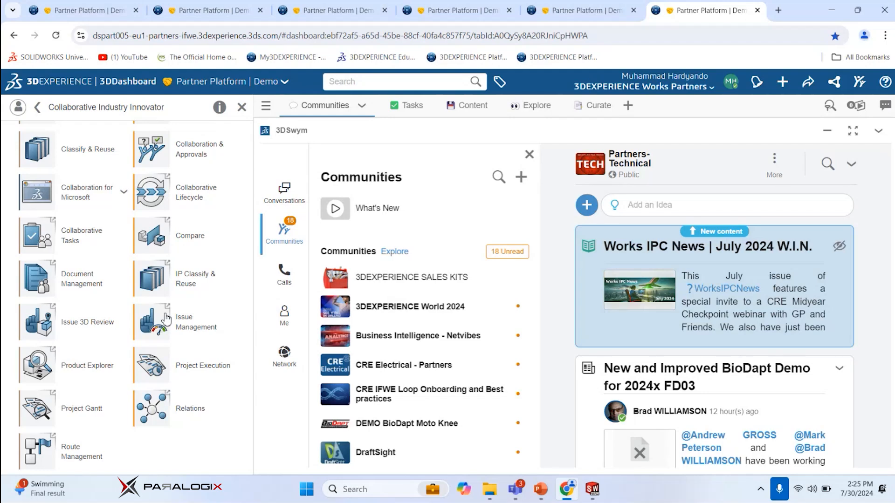
scroll(224, 343, "up", 2)
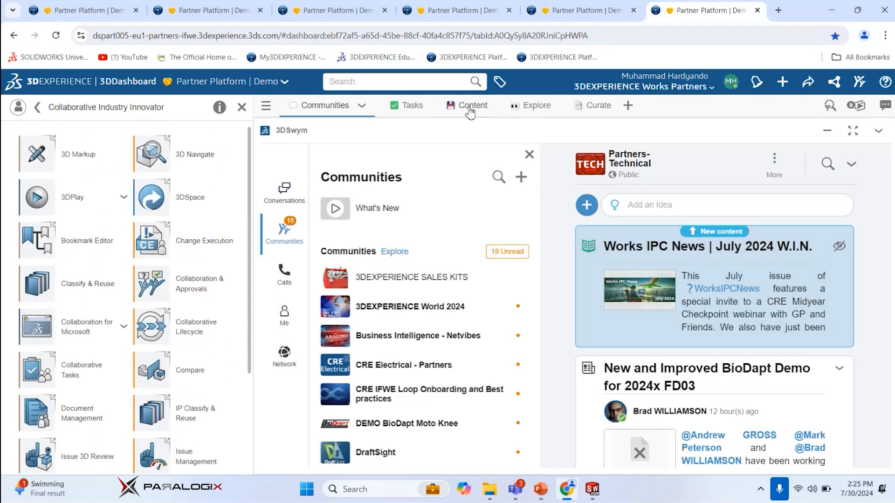
Switch to SOLIDWORKS and narrow the 3DEXPERIENCE task pane
left_click(833, 13)
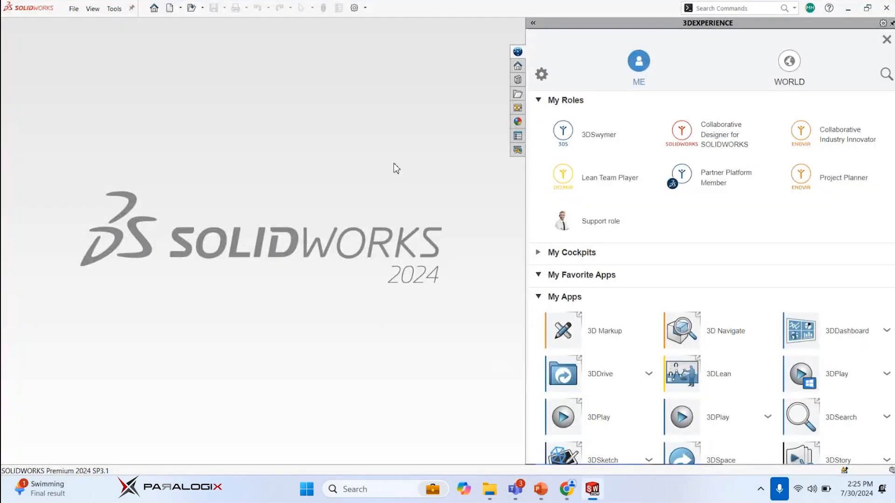
left_click(533, 23)
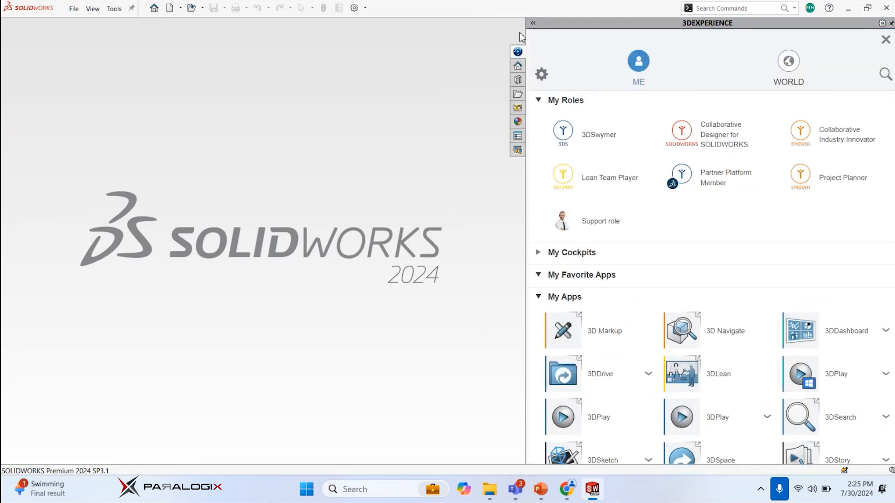
left_click_drag(527, 36, 610, 43)
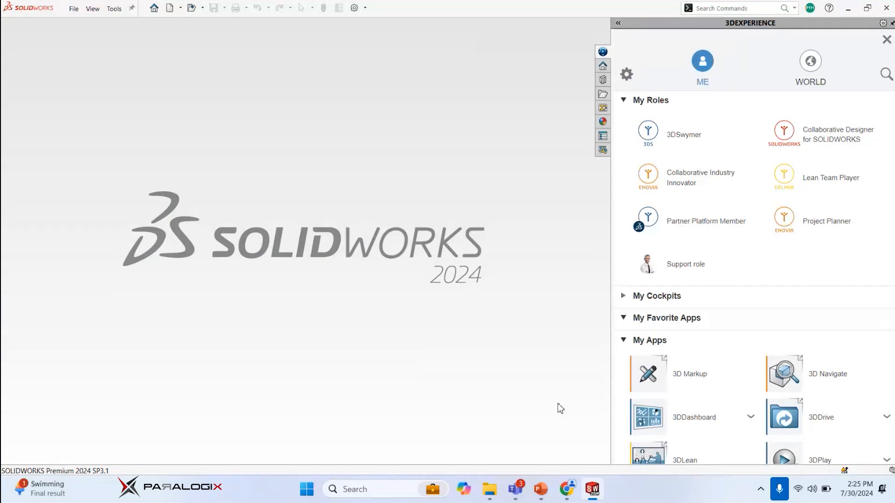
left_click(573, 492)
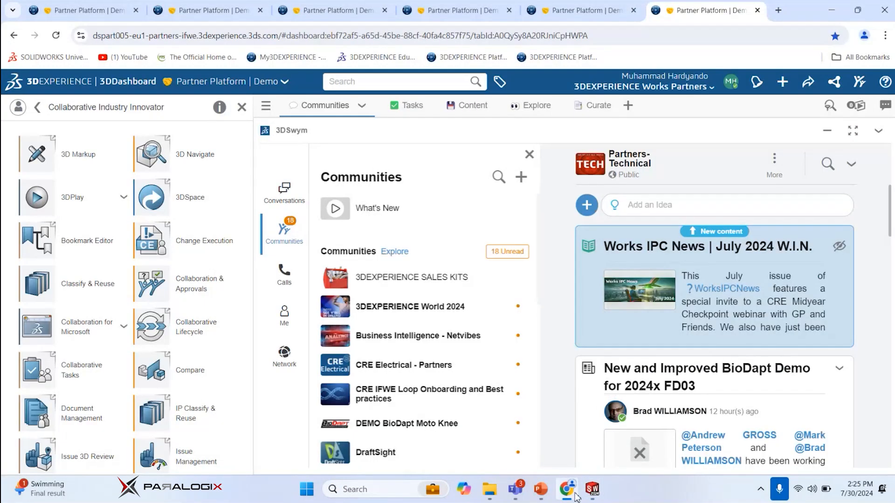
left_click(594, 494)
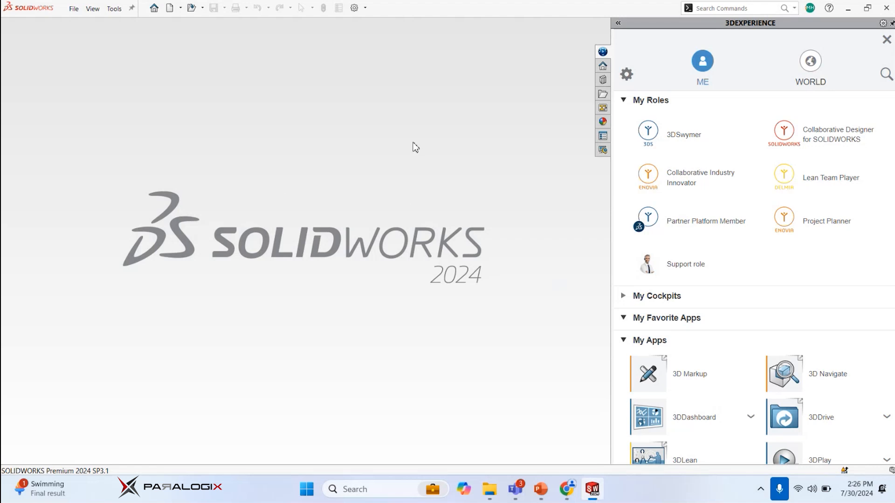
Collapse the 3DEXPERIENCE task pane, then reopen and widen it to show the MySession component list
left_click(578, 180)
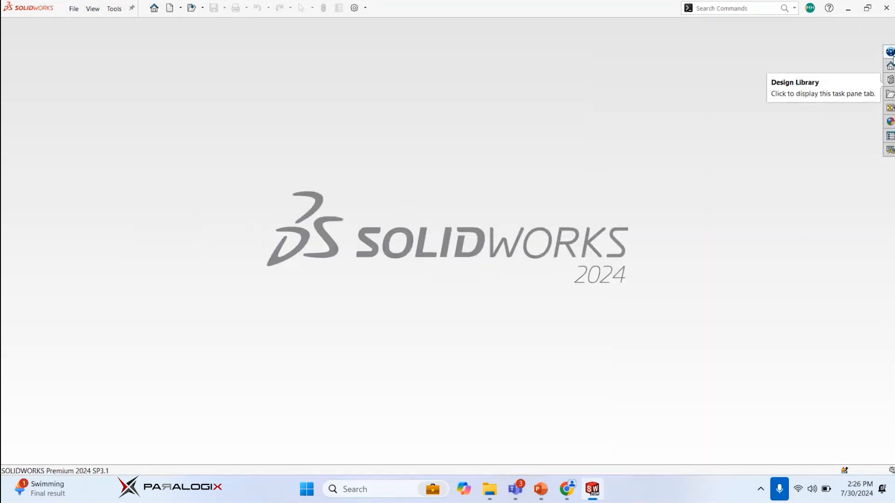
left_click(890, 52)
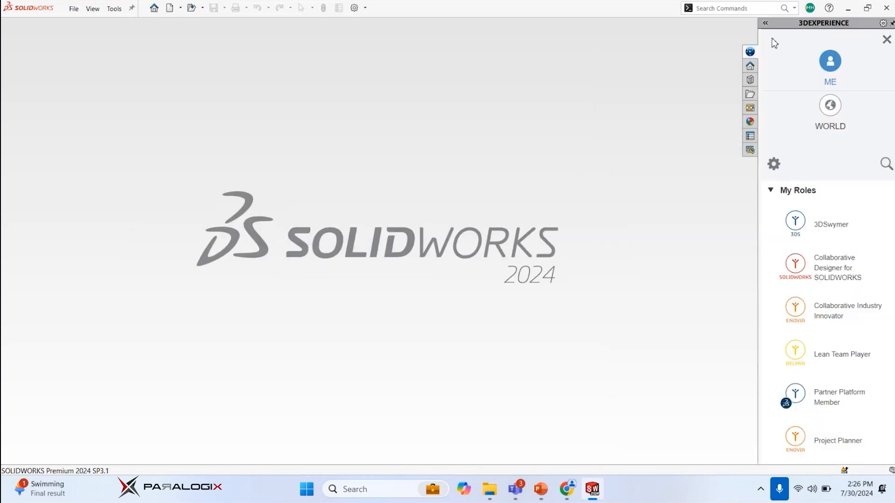
left_click_drag(761, 38, 637, 39)
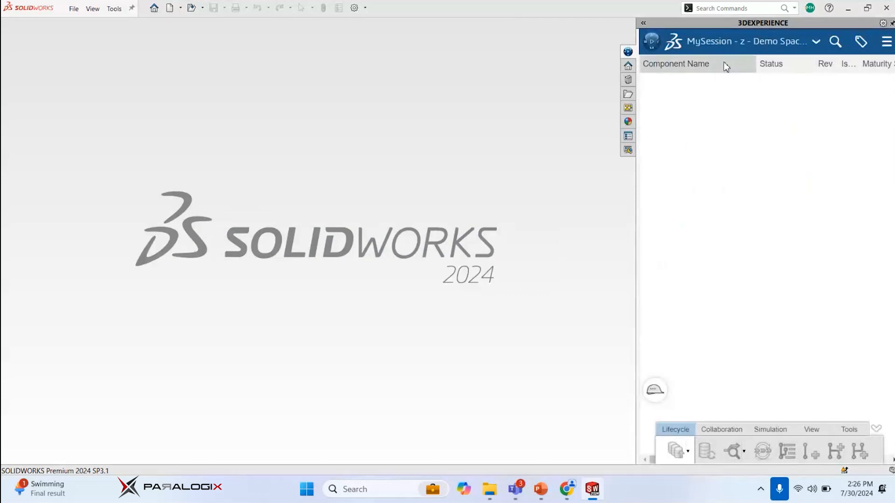
left_click(816, 41)
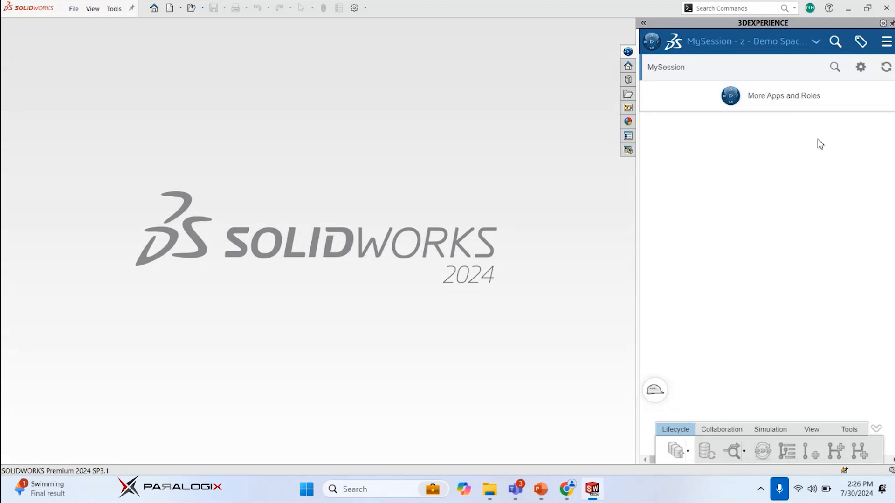
left_click(839, 141)
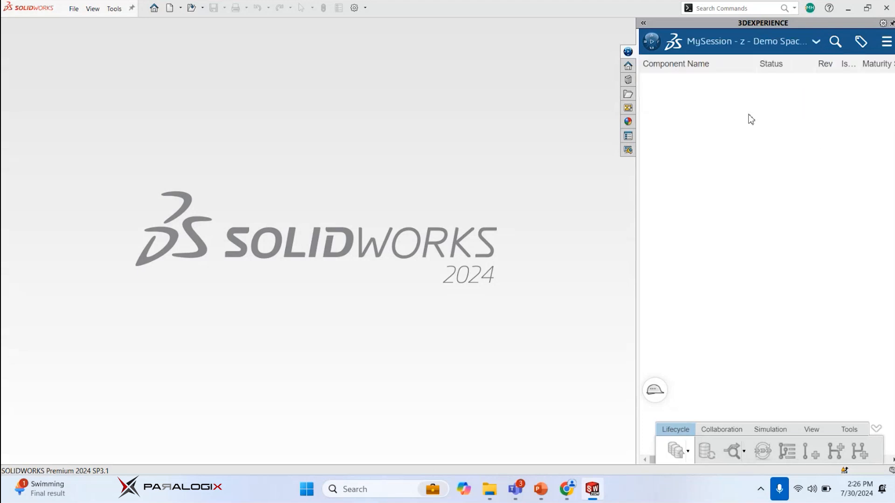
Search the compass apps for "colla" and open Collaborative Tasks inside the SOLIDWORKS task pane
left_click(653, 42)
left_click(886, 74)
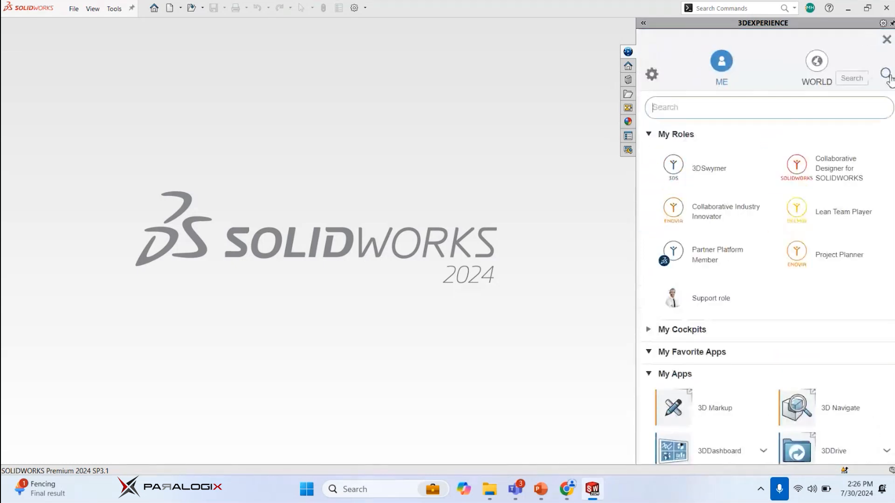
type("colla")
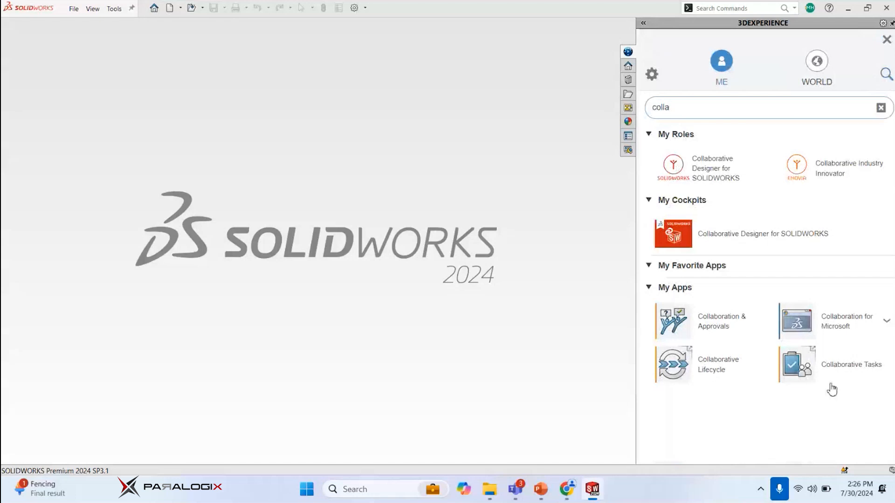
left_click(812, 372)
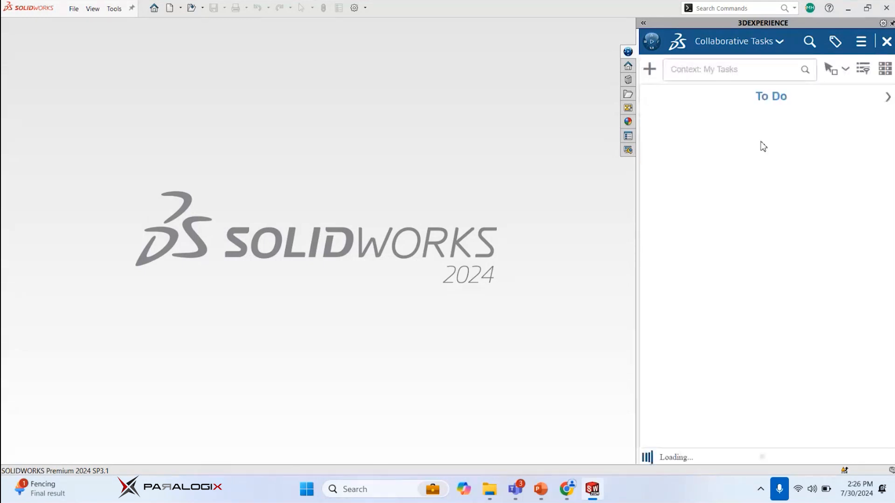
Switch to the browser dashboard and open Collaborative Tasks from the Collaborative Industry Innovator apps
left_click(561, 489)
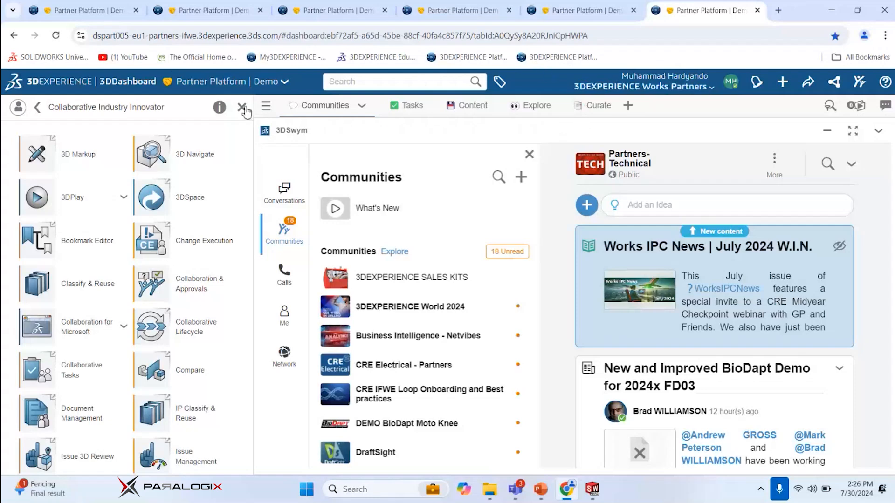
scroll(128, 292, "down", 3)
left_click(60, 243)
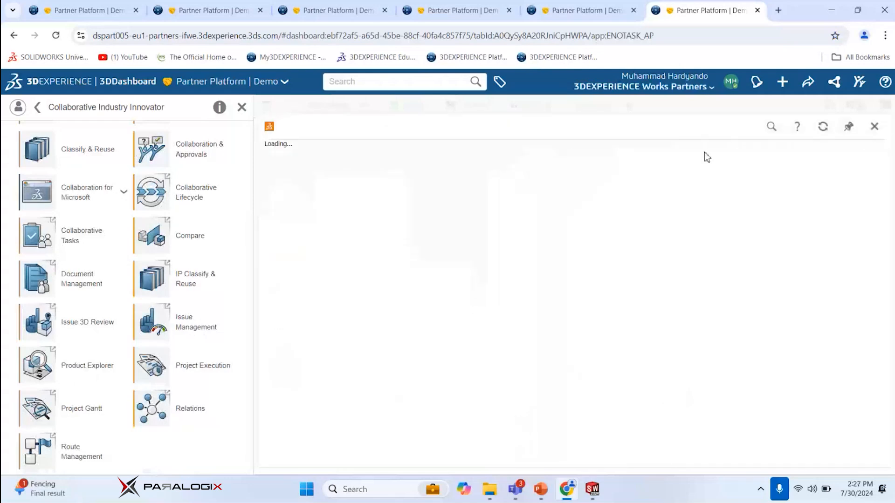
left_click(592, 489)
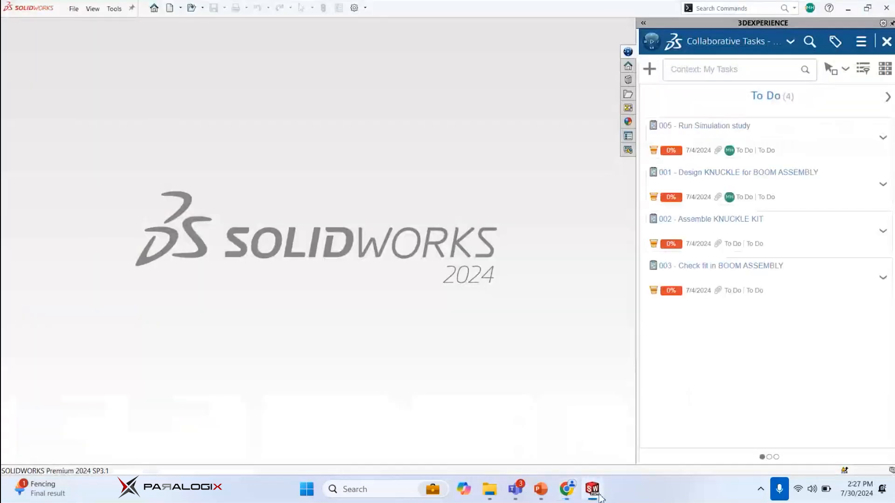
left_click(597, 494)
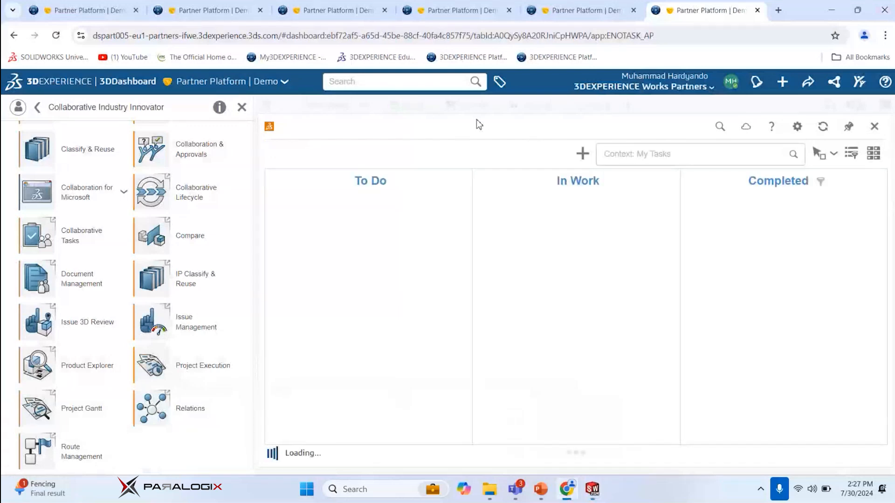
Create a new Project Planning Task titled "Add knuckle part"
left_click(582, 154)
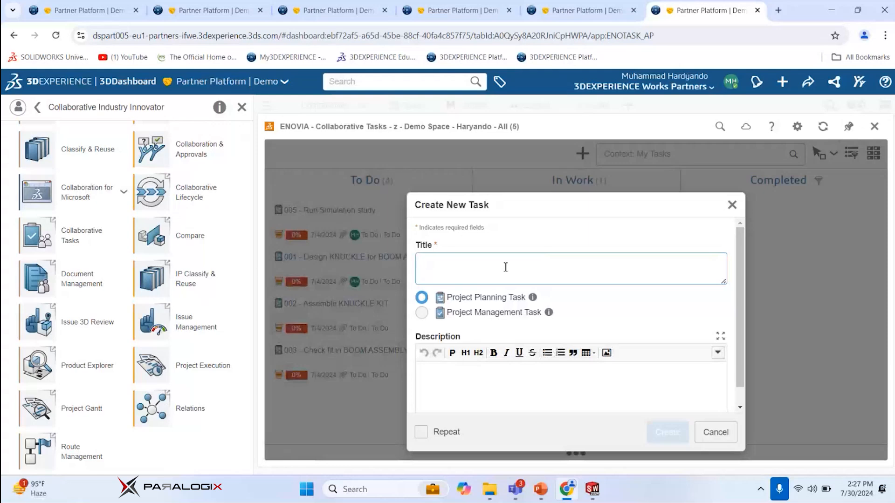
type("Knuckle")
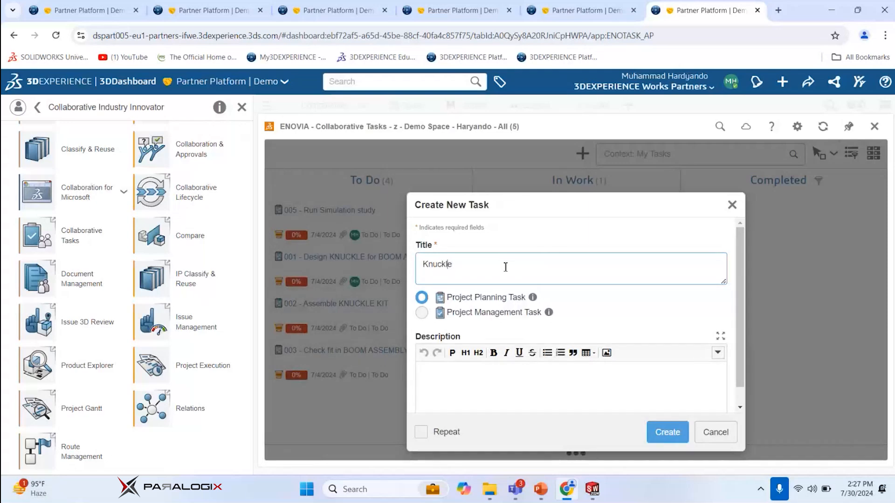
type("Add")
key("Delete")
type("kle part")
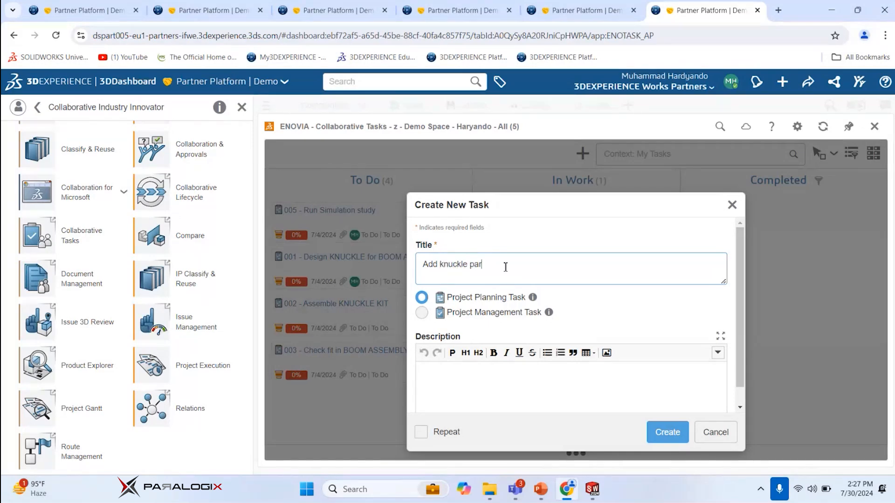
left_click(502, 382)
left_click(668, 432)
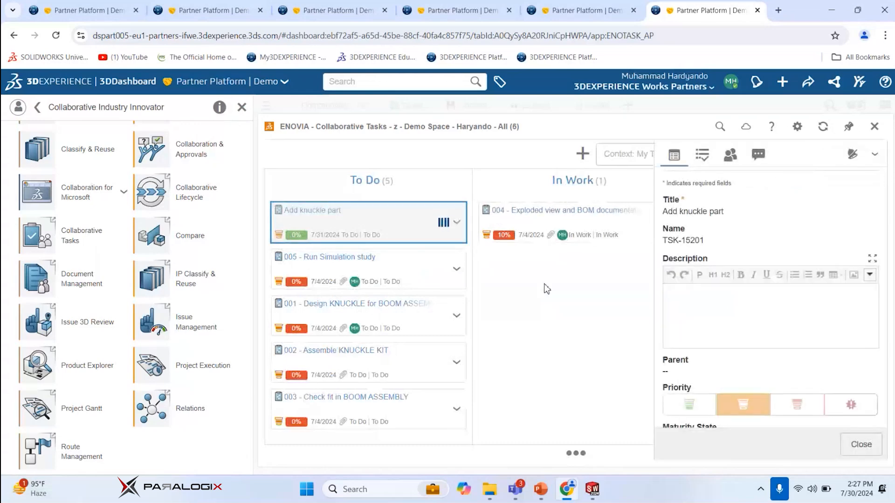
Move task 004, the exploded view and BOM task, from In Work back to To Do
left_click_drag(555, 233, 383, 349)
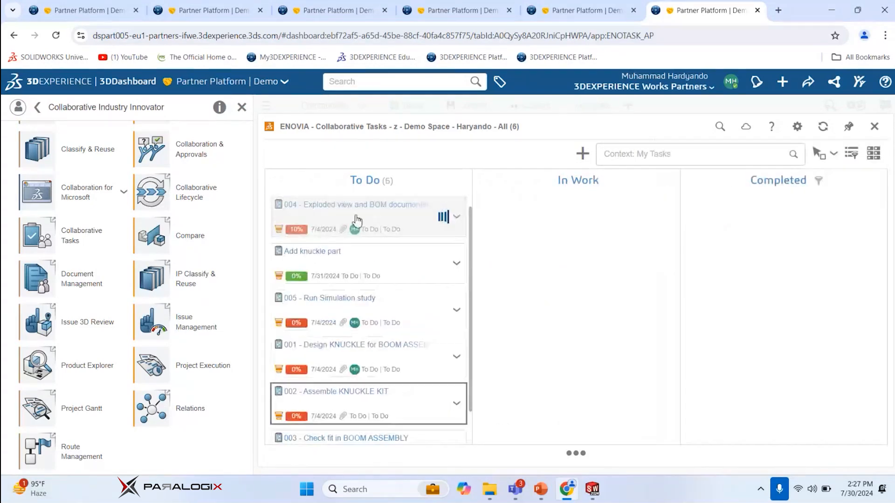
Open the Add knuckle part task and review its properties, including priority, maturity state, planned dates, duration, attachments and deliverables
left_click(379, 260)
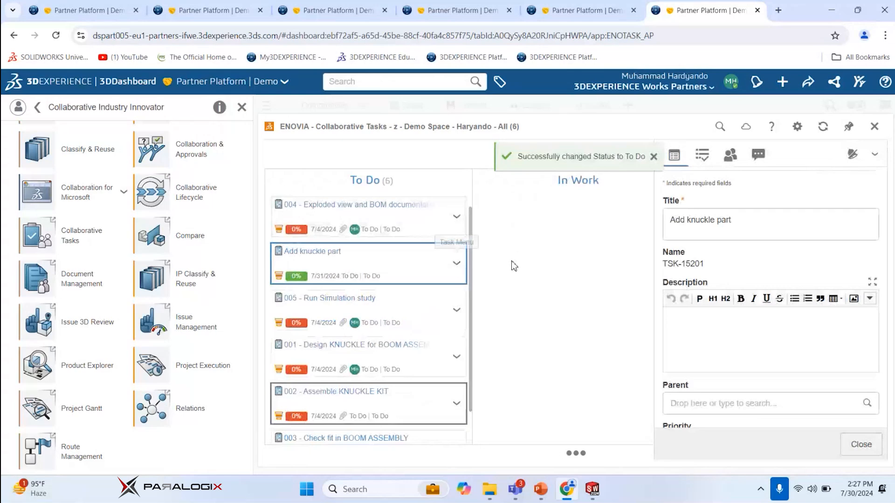
scroll(887, 255, "down", 2)
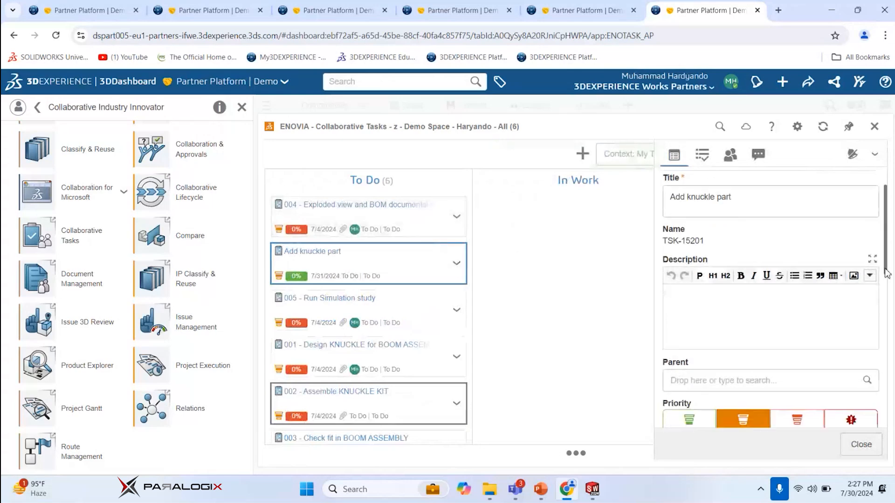
scroll(803, 236, "up", 2)
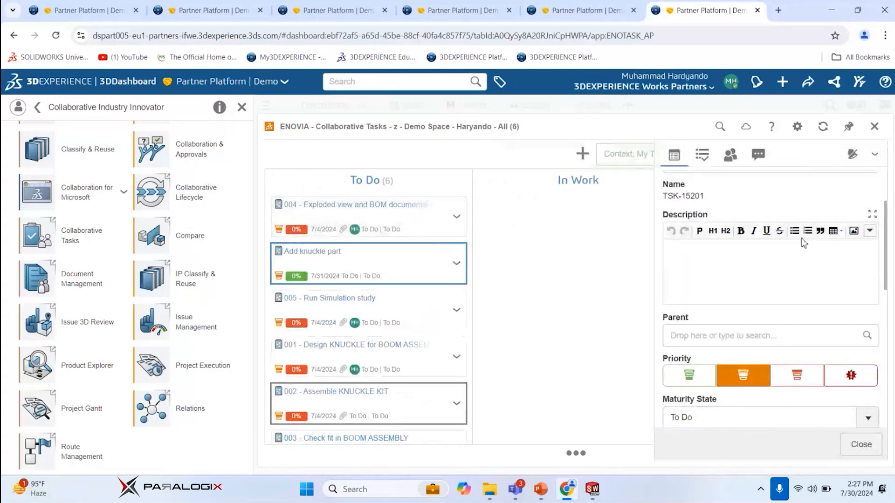
scroll(809, 236, "down", 4)
scroll(746, 279, "up", 2)
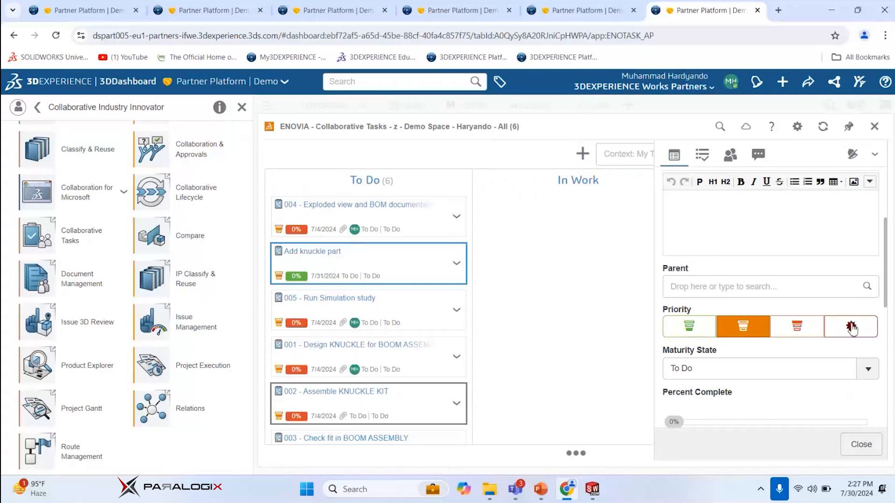
scroll(885, 285, "down", 2)
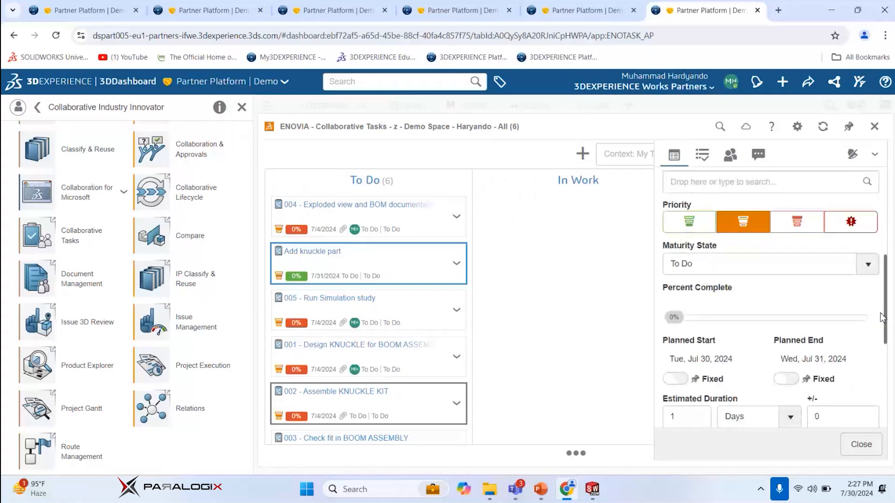
left_click(869, 269)
left_click(870, 270)
scroll(885, 313, "down", 2)
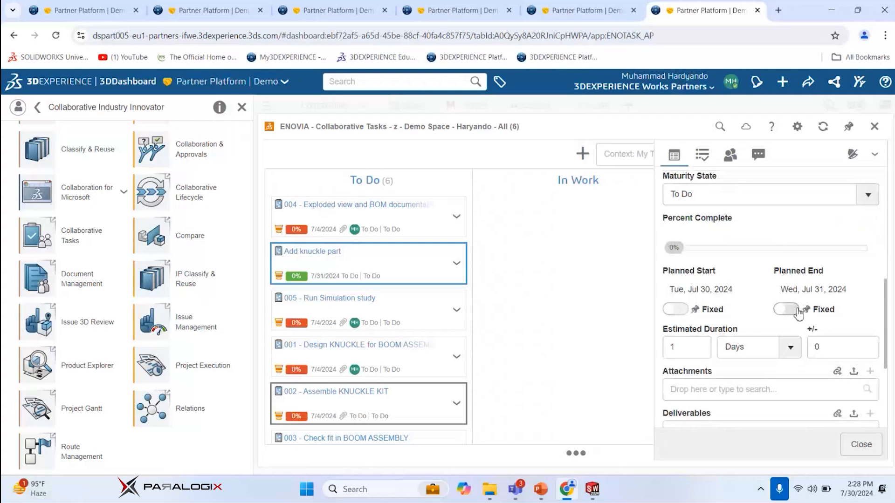
scroll(792, 307, "down", 1)
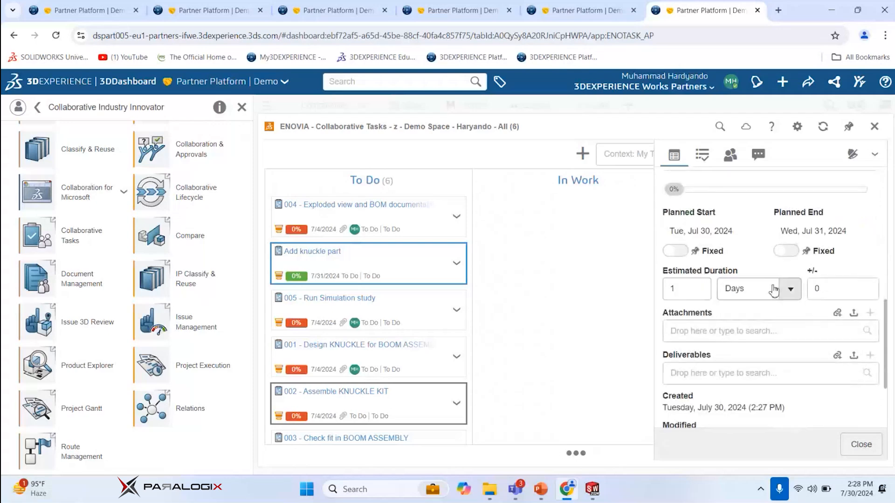
scroll(775, 289, "down", 1)
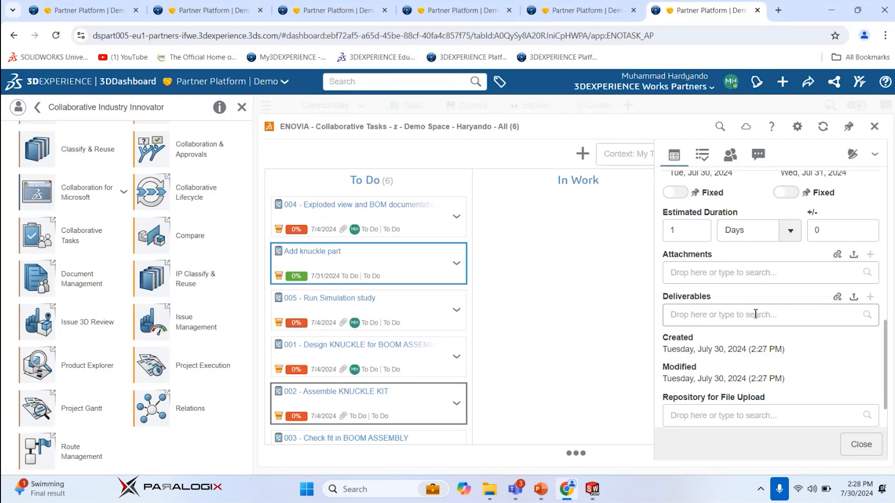
Switch back to SOLIDWORKS, open the task 001 - Design KNUCKLE for BOOM ASSEMBLY and widen the 3DEXPERIENCE pane
scroll(755, 314, "down", 1)
scroll(801, 345, "up", 5)
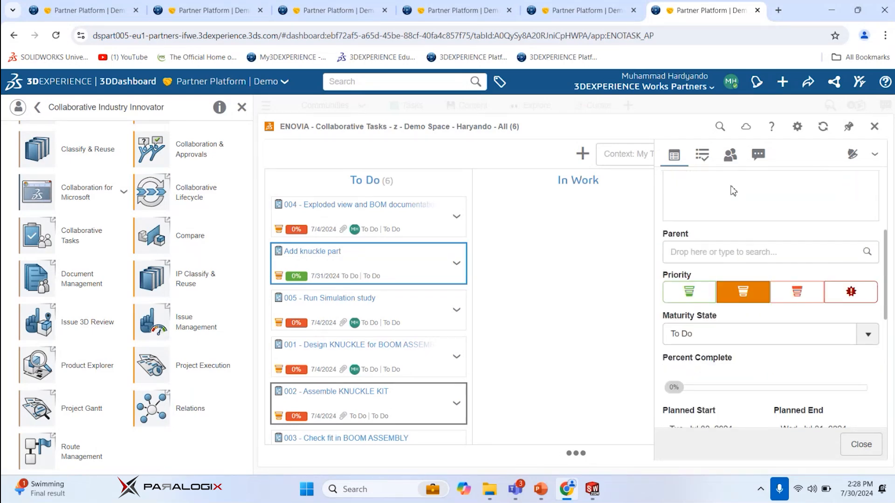
left_click(825, 10)
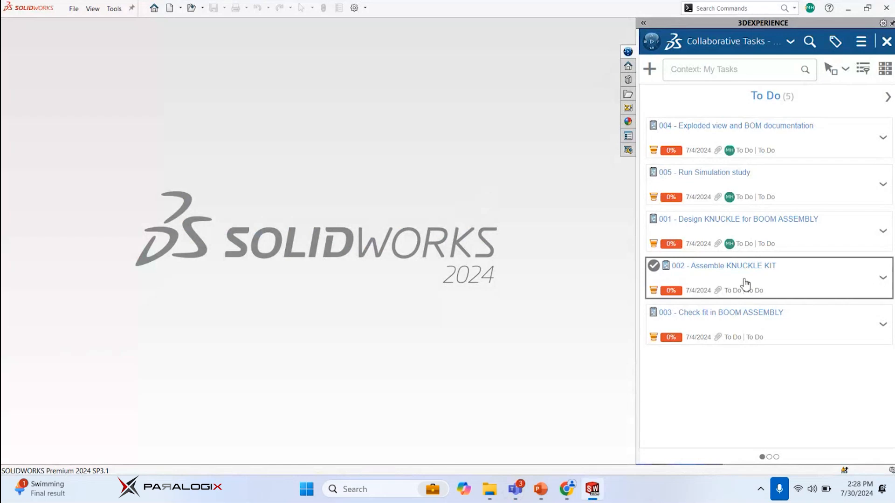
left_click(760, 237)
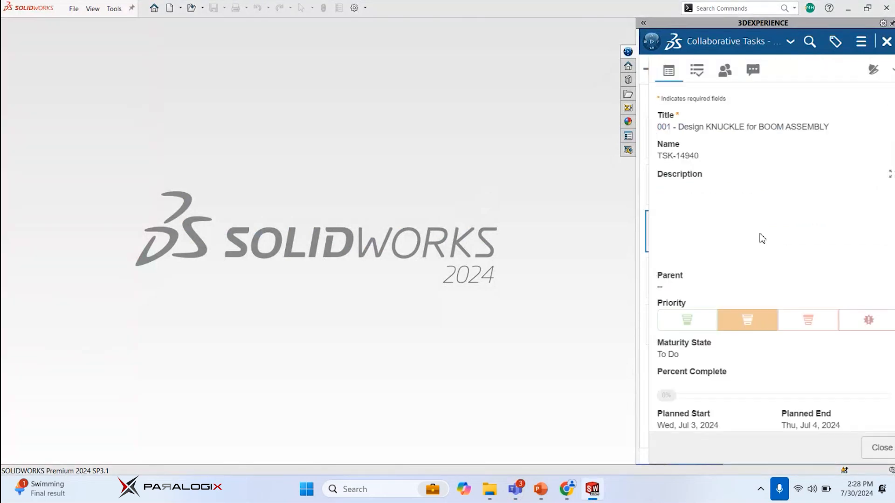
left_click_drag(639, 193, 462, 191)
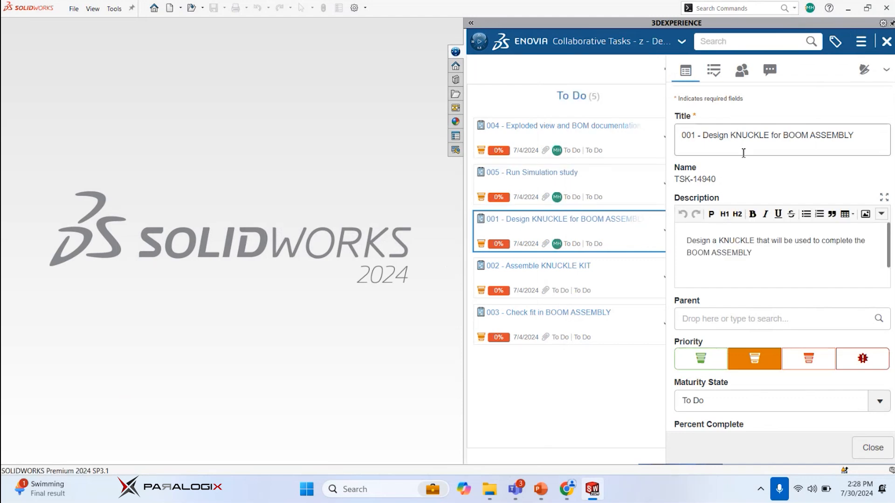
Review the properties of task 001, including its description, priority, planned dates and attachments
scroll(746, 168, "down", 2)
scroll(787, 209, "up", 1)
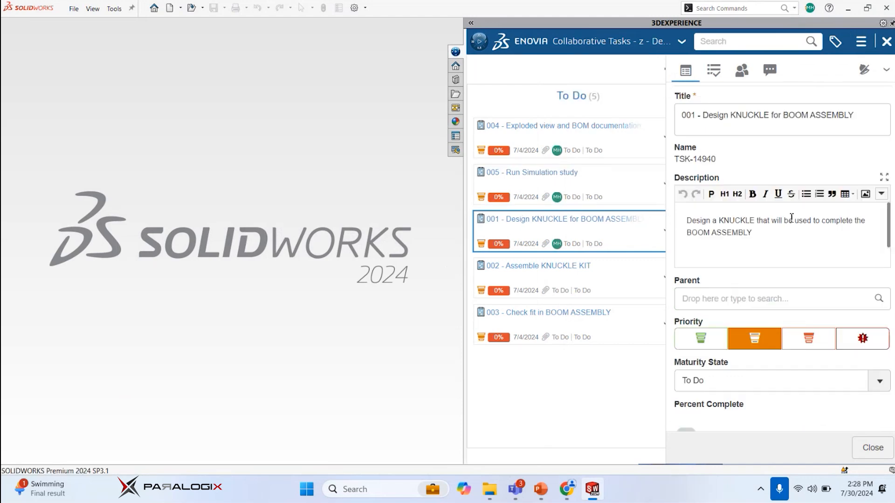
scroll(791, 217, "up", 1)
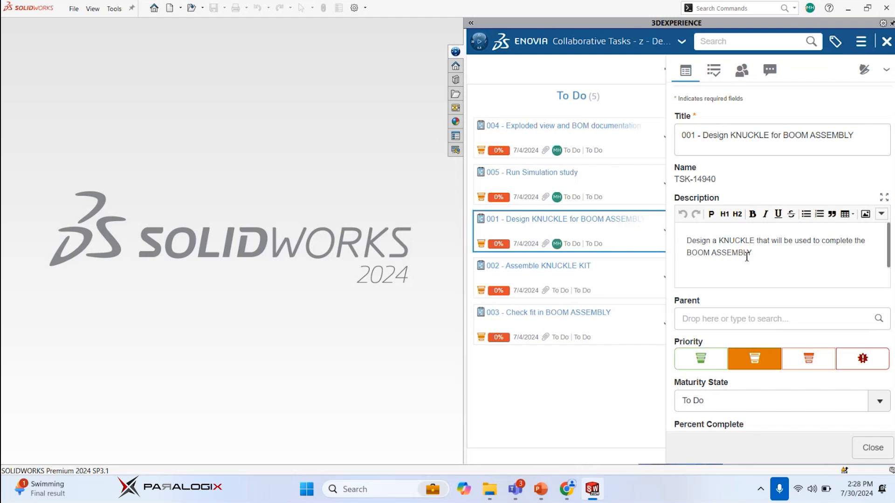
left_click_drag(753, 254, 688, 244)
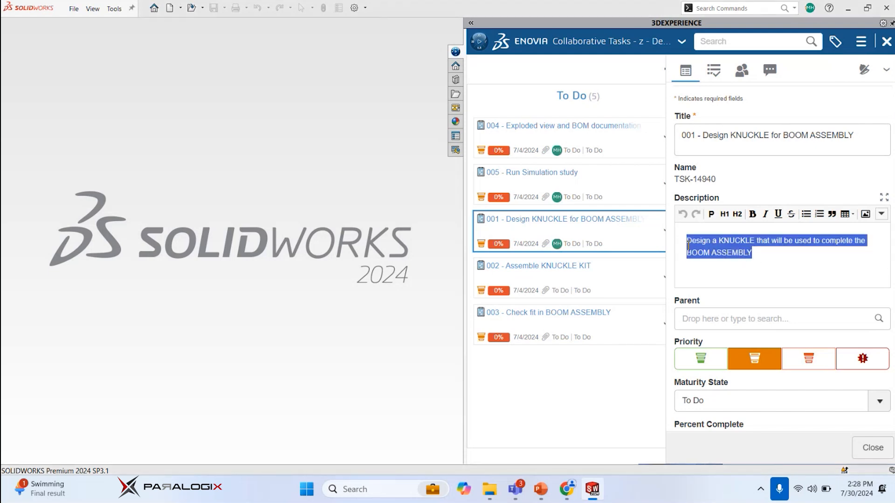
left_click(759, 256)
scroll(762, 258, "down", 3)
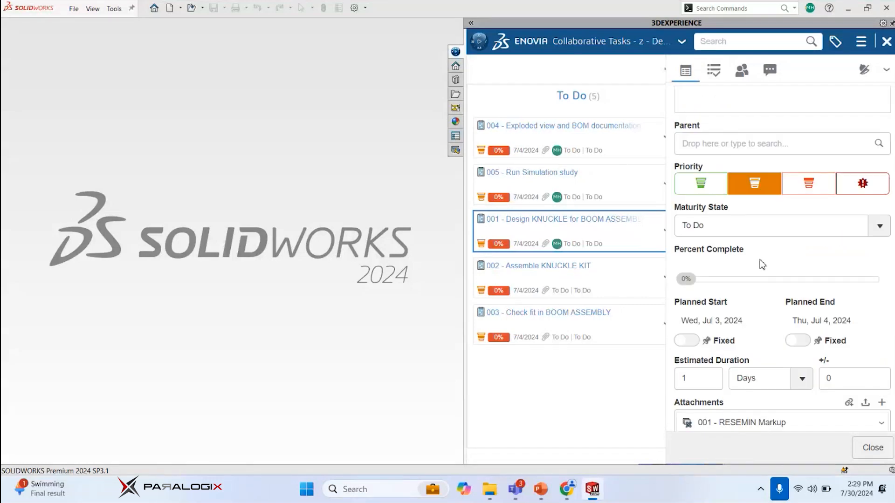
scroll(763, 257, "down", 3)
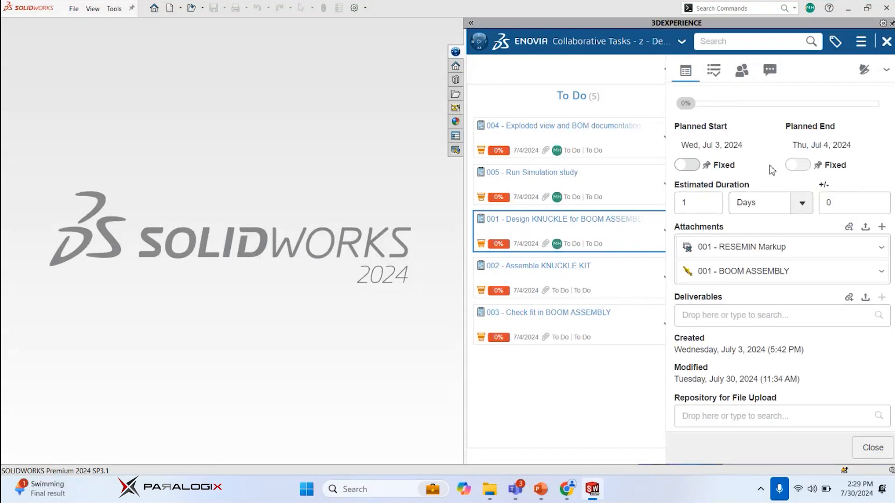
scroll(760, 212, "down", 1)
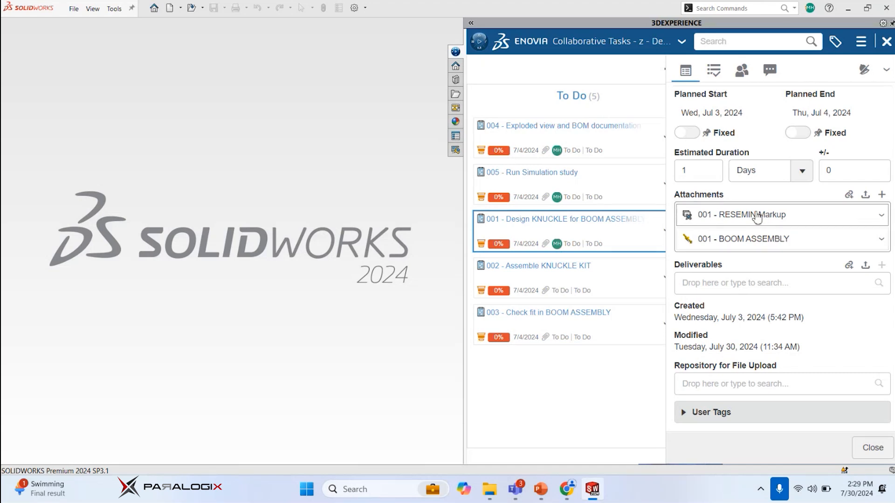
Check the Open With options of the 001 - RESEMIN Markup attachment and switch to the browser to view it in 3DPlay
right_click(800, 218)
mouse_move(824, 223)
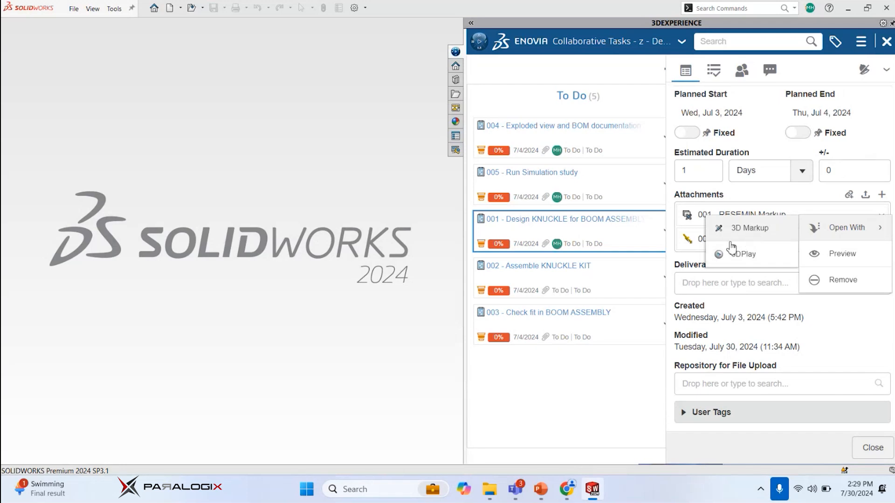
left_click(576, 490)
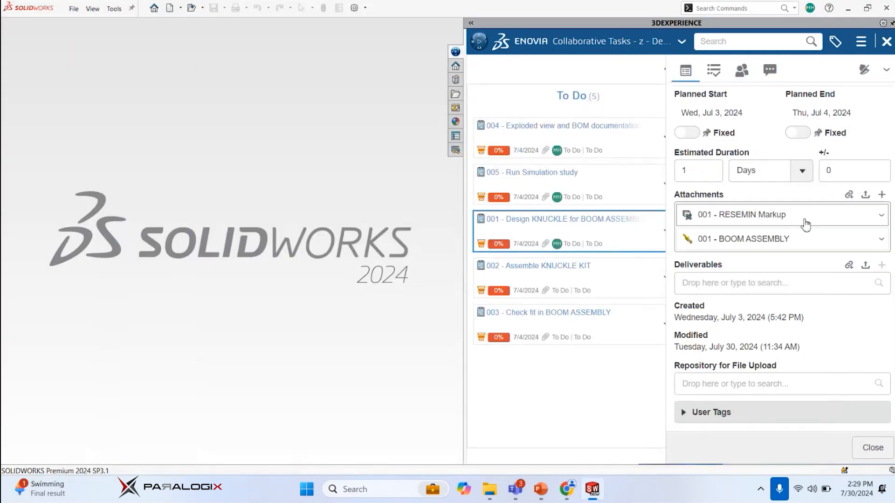
right_click(805, 223)
mouse_move(820, 232)
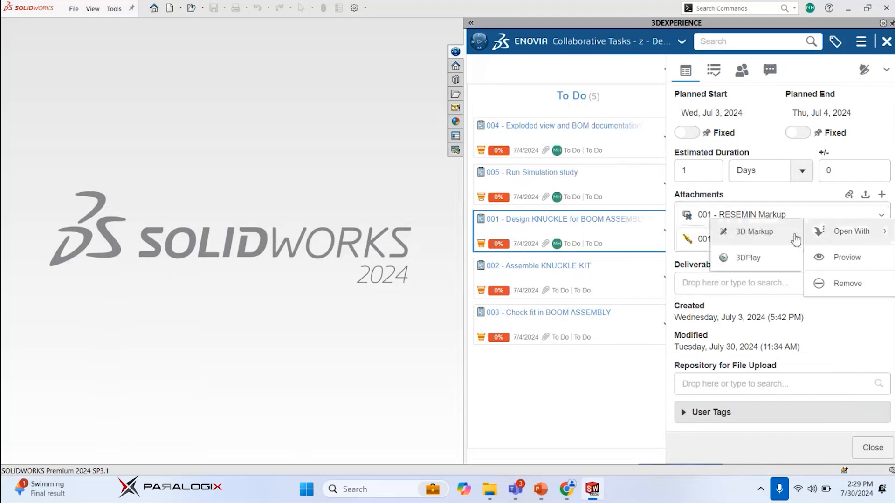
left_click(576, 493)
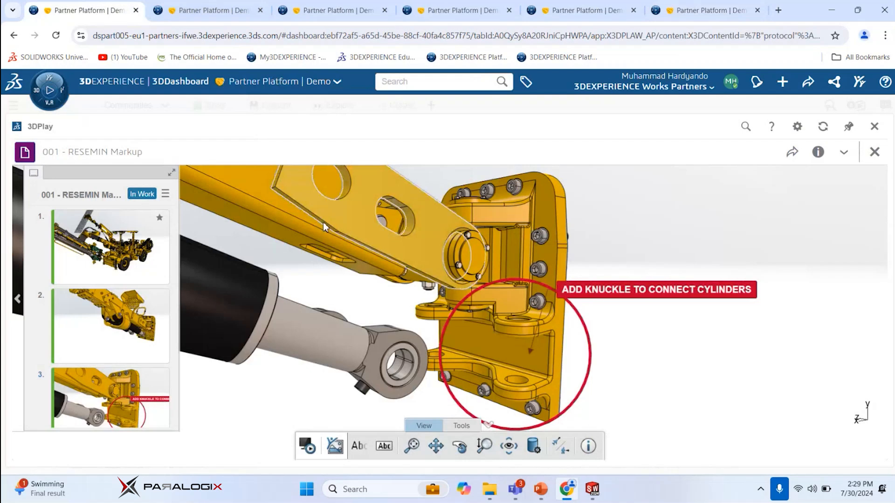
View markup slides 1 and 3 and examine the marked area where the knuckle has to connect the cylinders
left_click(117, 258)
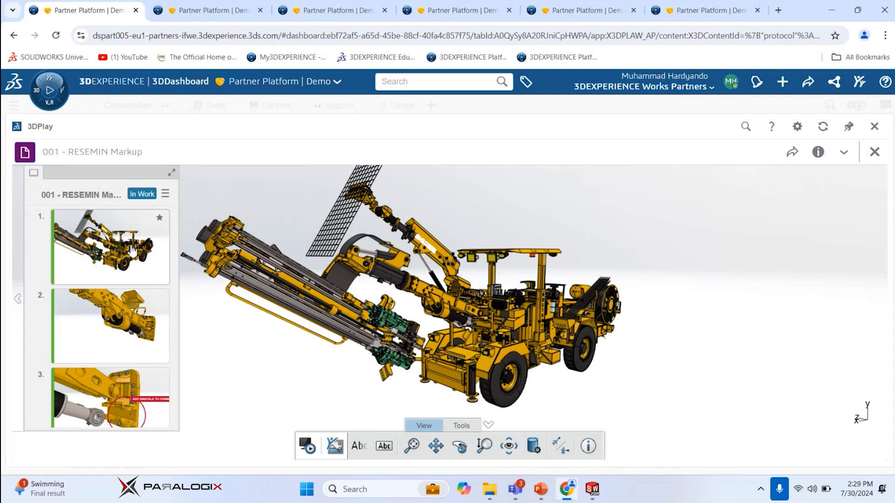
left_click(138, 398)
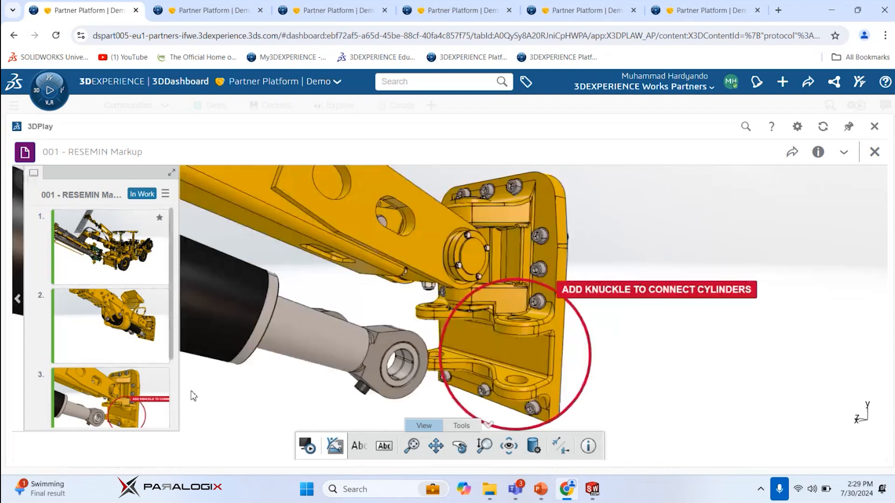
scroll(502, 283, "up", 2)
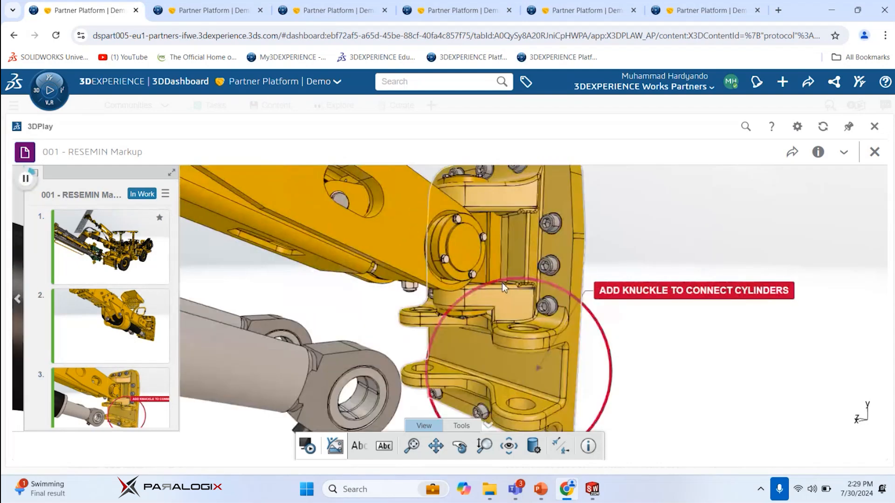
scroll(502, 283, "down", 2)
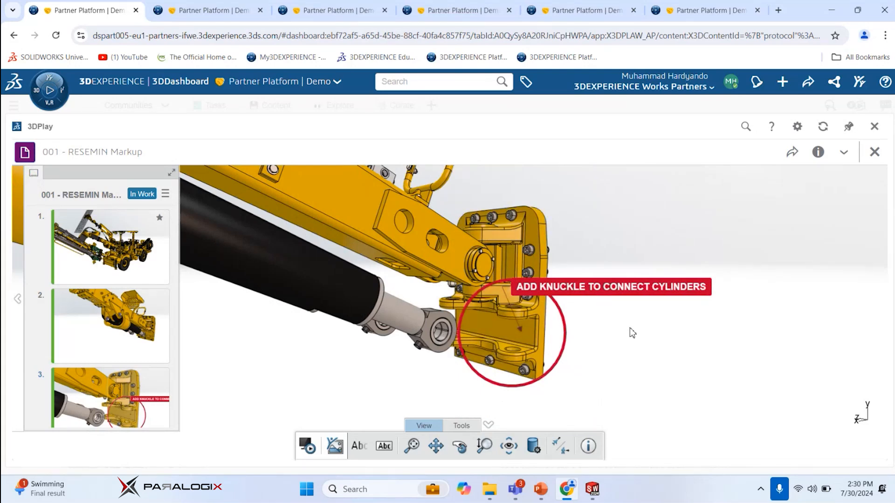
Return to SOLIDWORKS, collapse the task pane and create a new document from the Part template
key("alt+Tab")
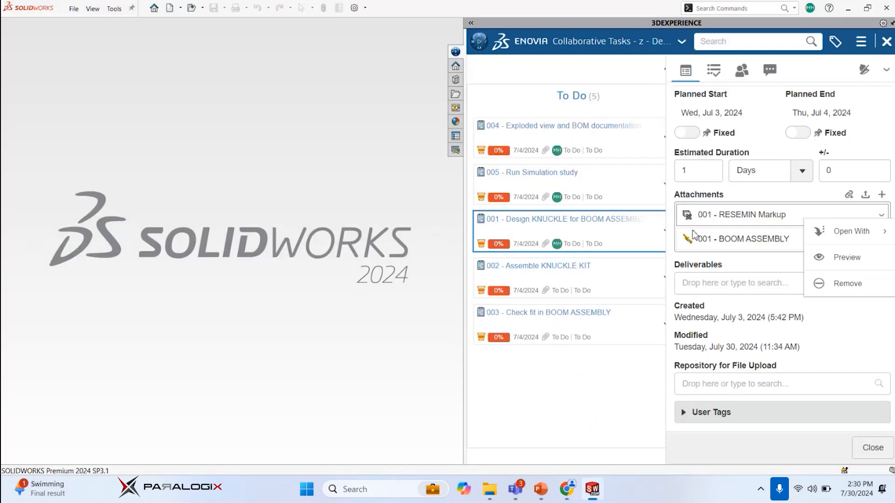
left_click(833, 314)
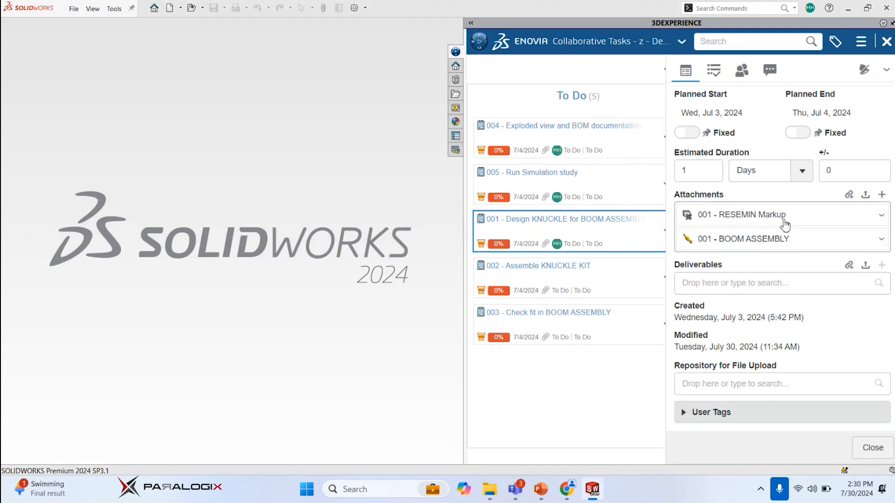
scroll(807, 338, "up", 10)
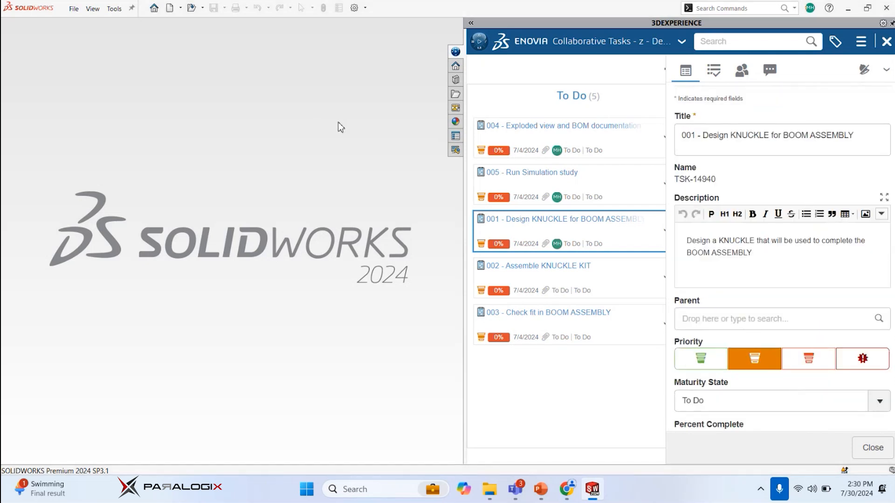
left_click_drag(465, 37, 894, 19)
left_click(73, 9)
left_click(80, 26)
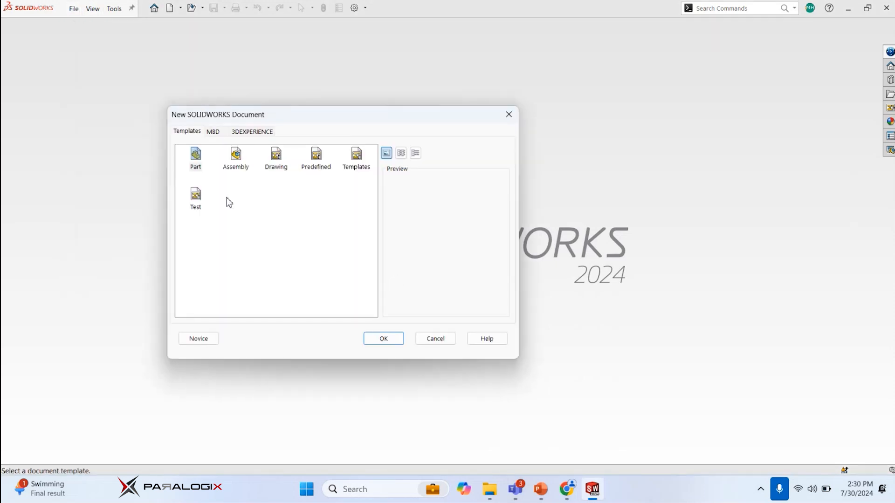
left_click(396, 342)
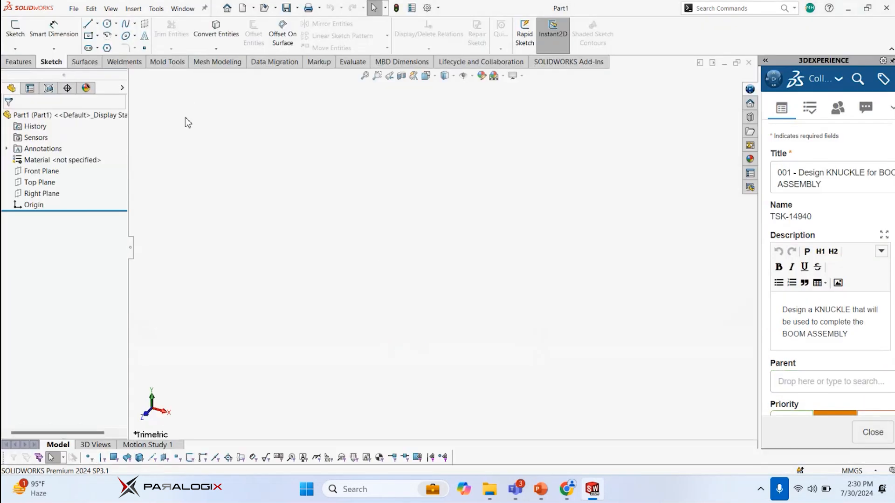
Sketch two concentric circles at the origin on the Top Plane with diameters of 120 mm and 65 mm, and exit the sketch
left_click(15, 29)
left_click(347, 247)
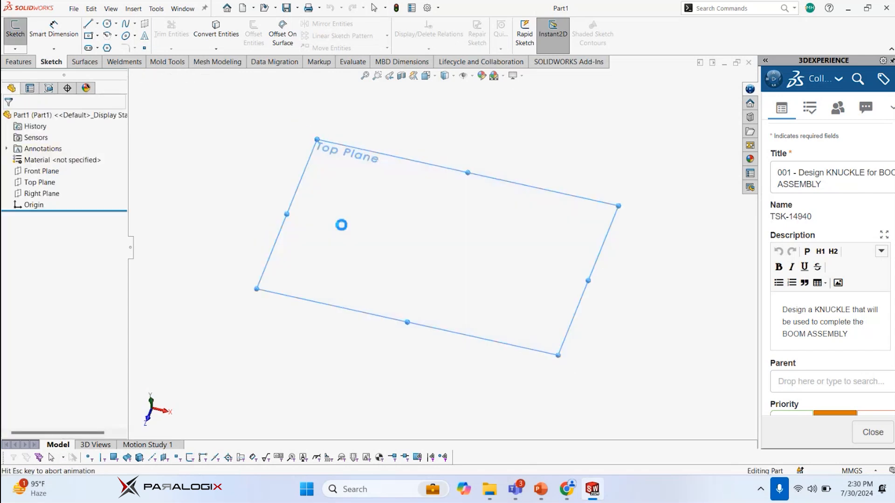
left_click(108, 24)
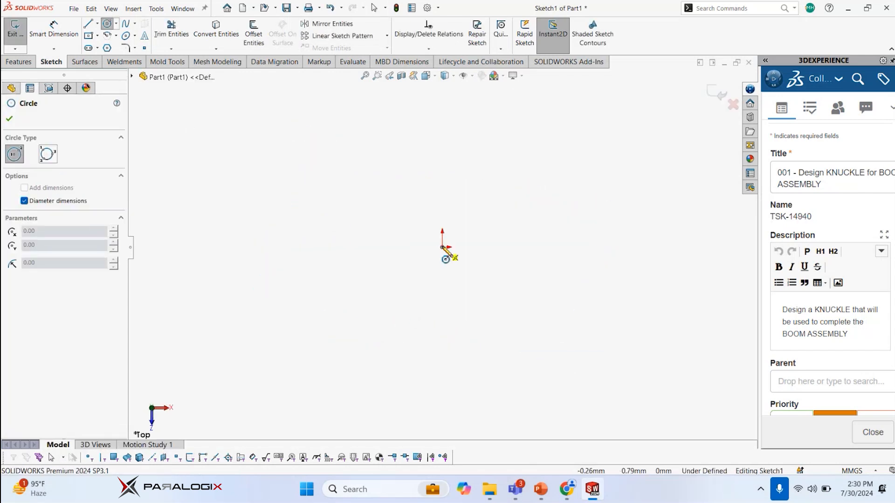
left_click(441, 248)
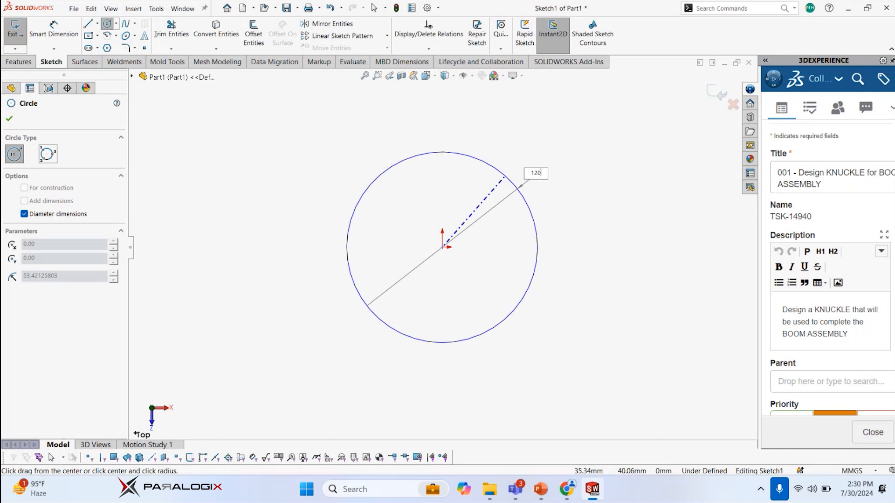
key("Return")
left_click(442, 247)
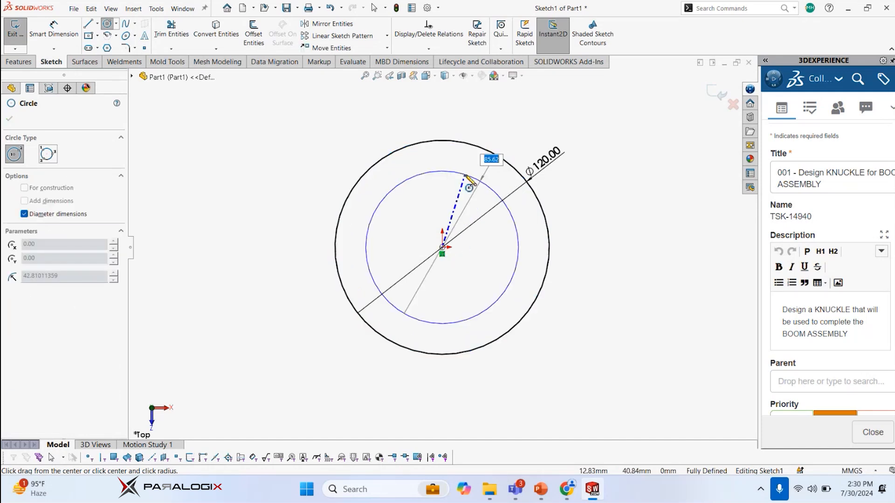
key("Return")
key("Escape")
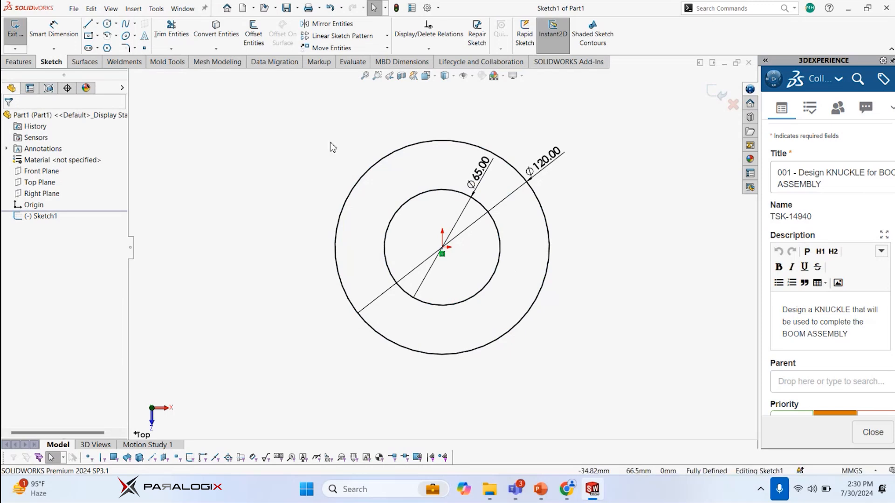
double_click(540, 122)
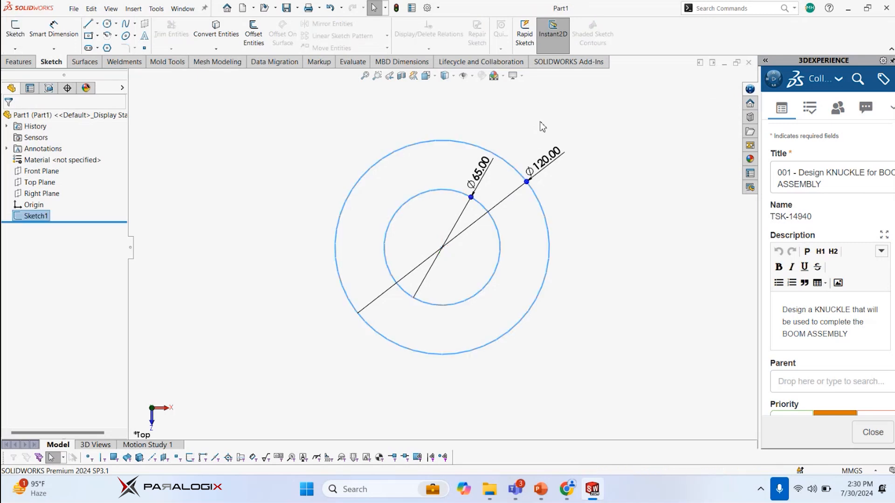
Extrude the ring profile about 151 mm symmetrically about the sketch plane using Instant2D/3D handles on the outer circle
mouse_move(551, 258)
middle_mouse_down()
mouse_move(556, 159)
mouse_move(512, 189)
middle_mouse_up()
left_click(519, 169)
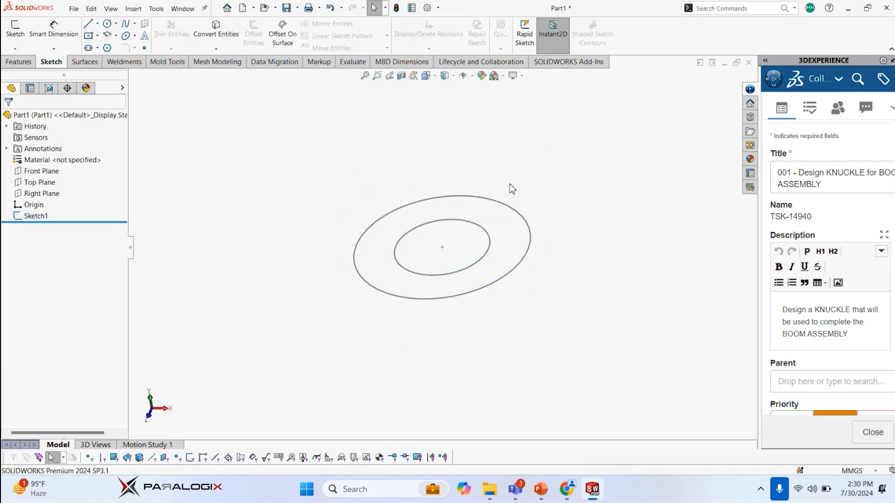
left_click(523, 217)
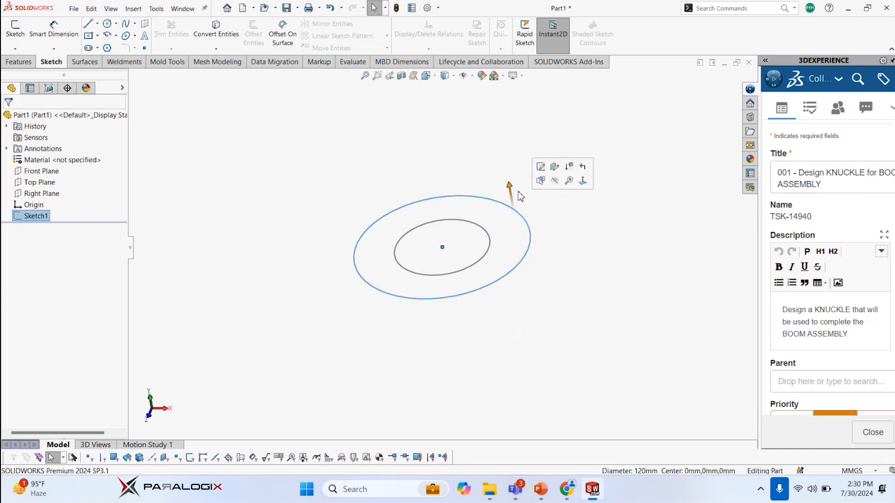
left_click_drag(511, 185, 493, 91)
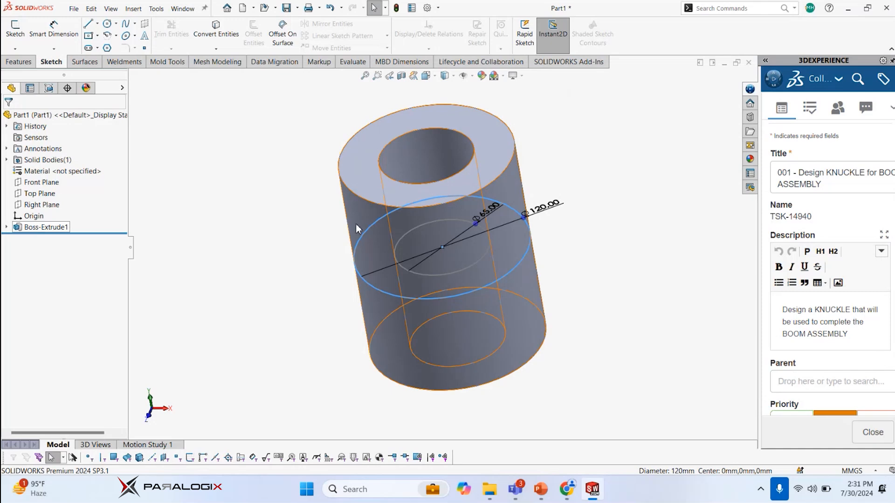
Set the hollow cylinder's extrusion depth to 150 mm
left_click(43, 227)
left_click_drag(515, 245, 686, 261)
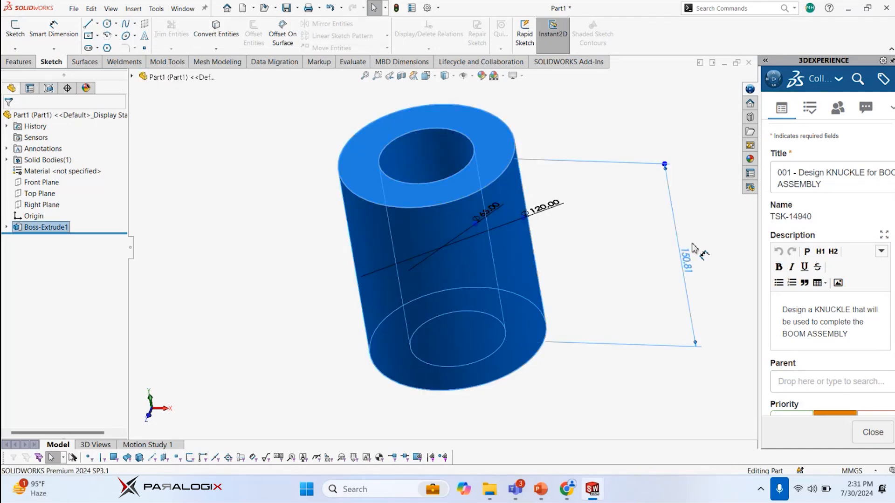
double_click(686, 260)
type("150")
key("Return")
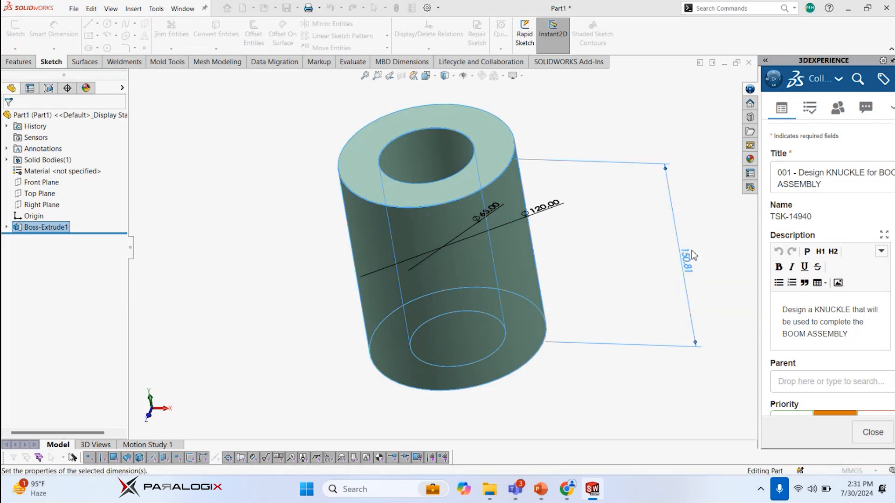
left_click(603, 141)
scroll(471, 224, "up", 2)
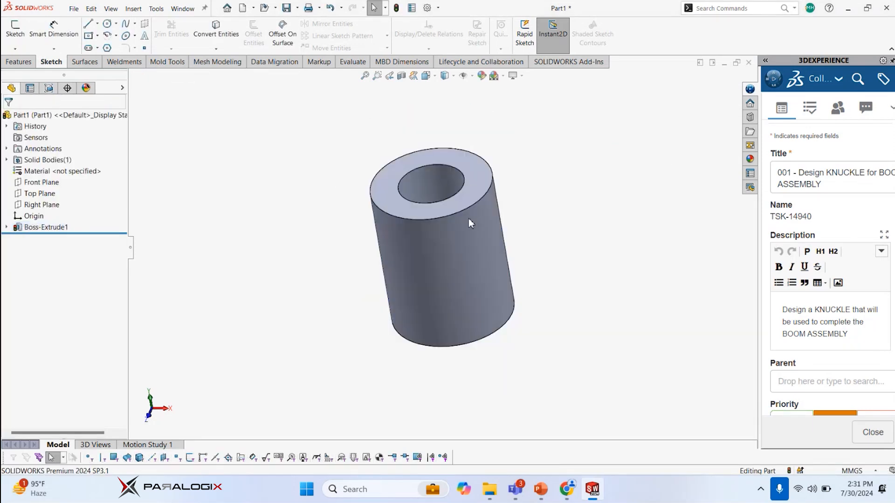
Copy the cylinder's two-circle sketch into a new sketch on the Front Plane and move the copy beside the cylinder, level with the origin
left_click(6, 227)
left_click(47, 238)
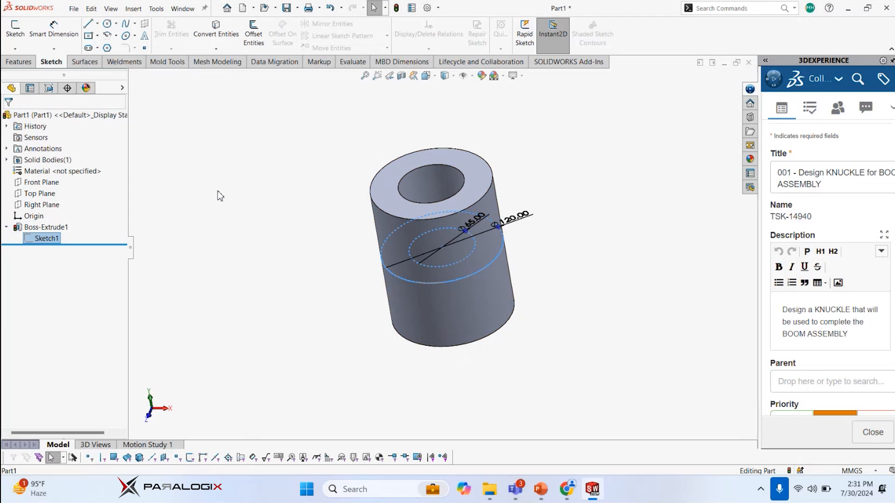
left_click(220, 196)
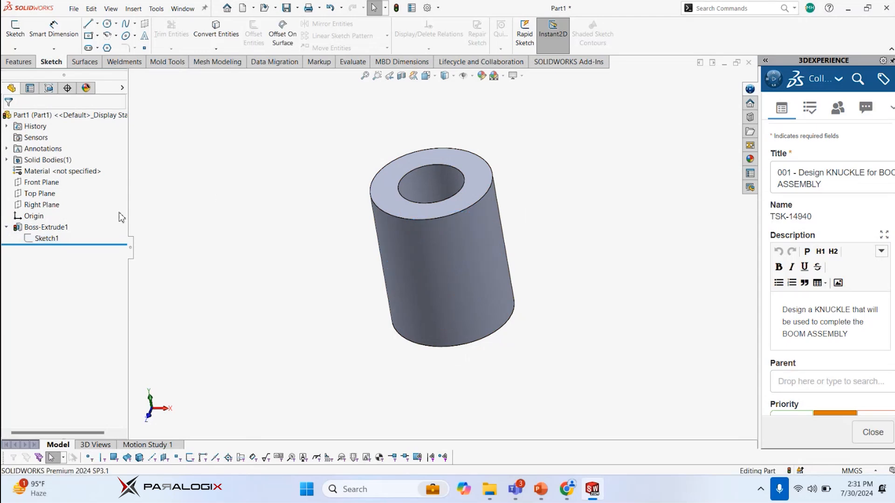
left_click(38, 194)
left_click(29, 182)
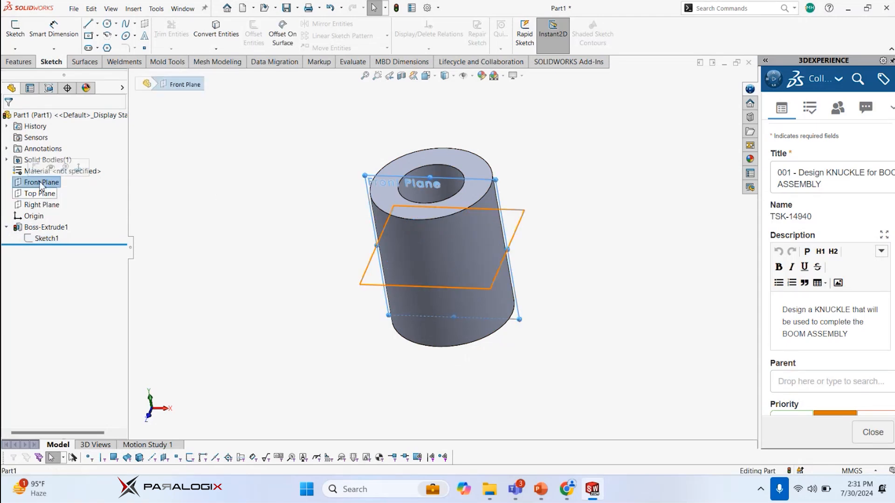
left_click(35, 169)
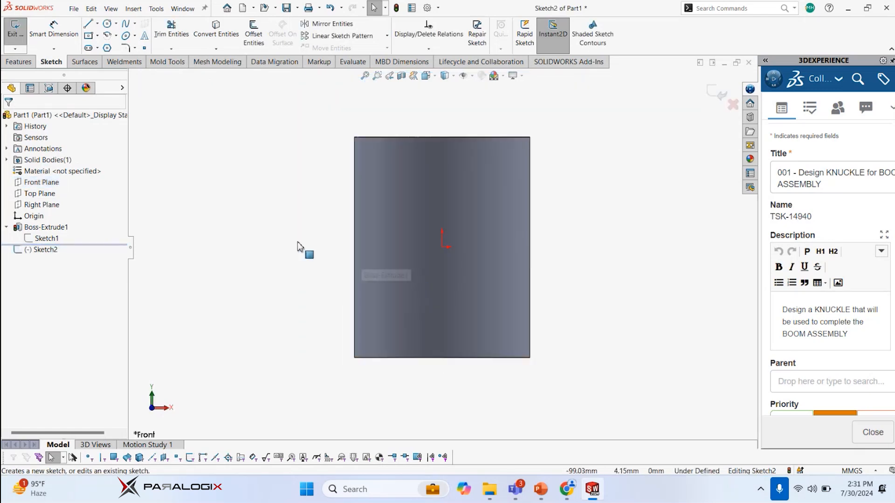
key("ctrl+v")
left_click_drag(297, 241, 258, 248)
scroll(338, 186, "up", 1)
scroll(285, 137, "up", 1)
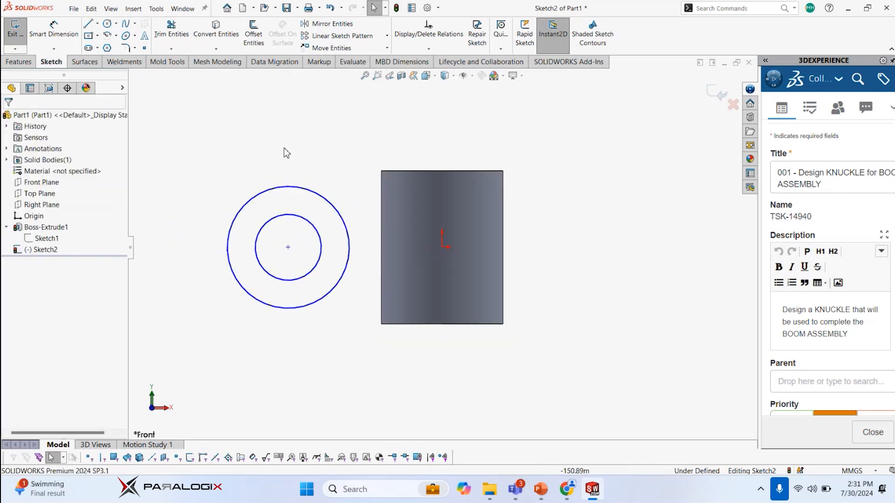
Fully define all entities of the copied ring sketch and rearrange its dimensions clear of the circles
right_click(219, 134)
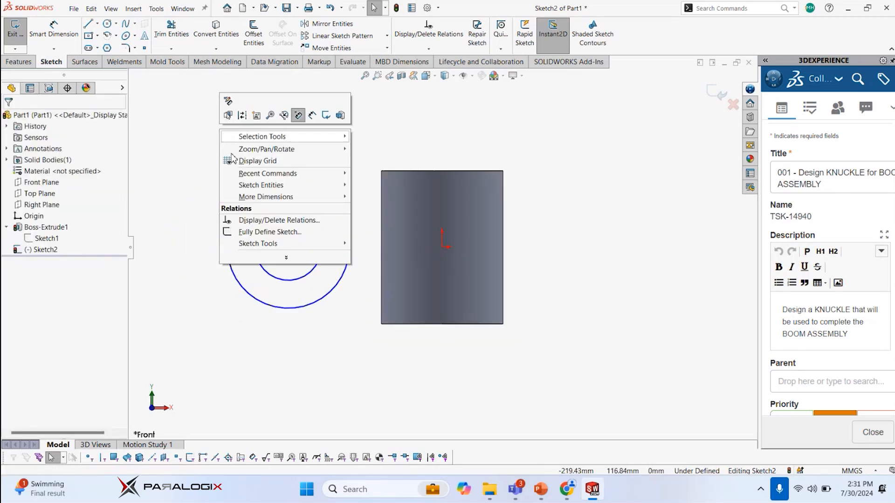
left_click(269, 231)
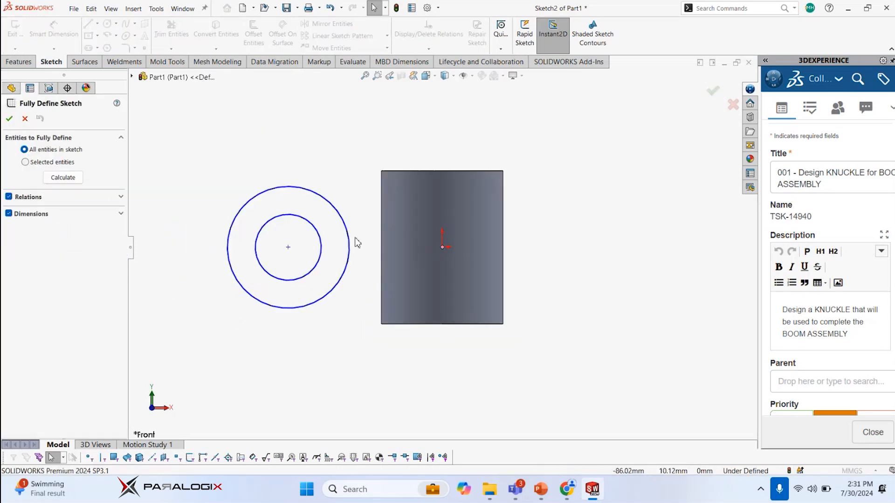
left_click(9, 118)
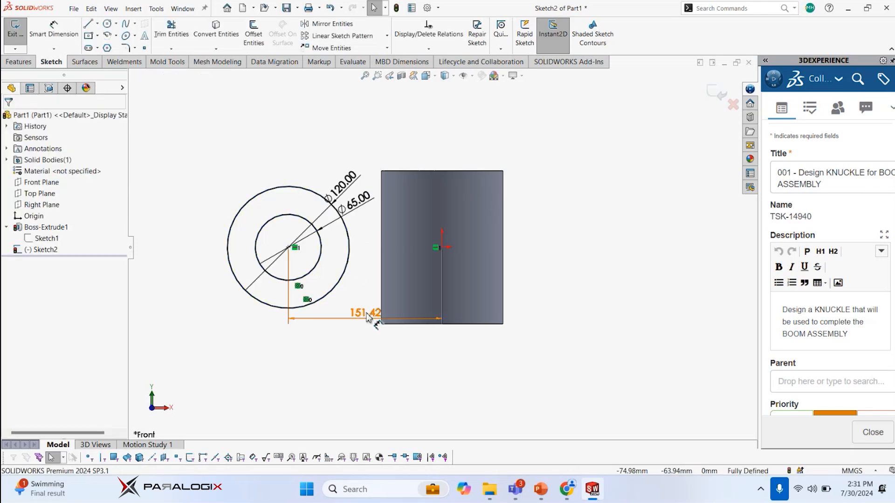
left_click_drag(368, 317, 368, 359)
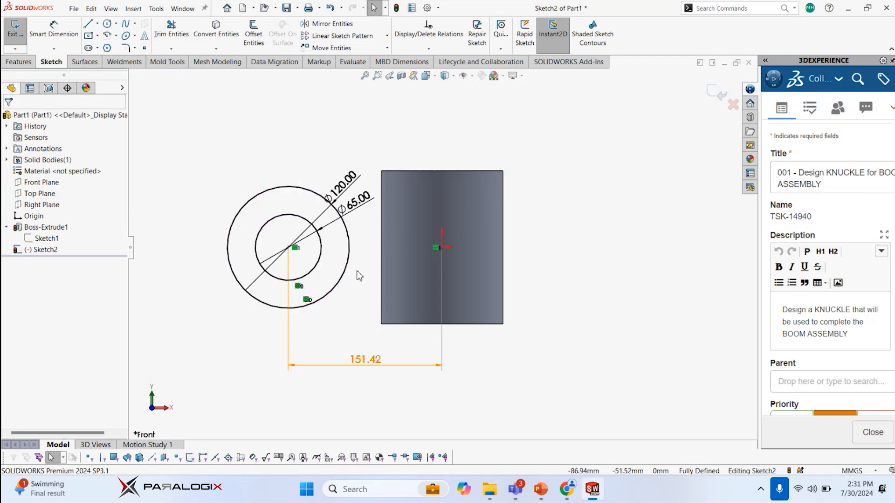
left_click_drag(343, 183, 200, 156)
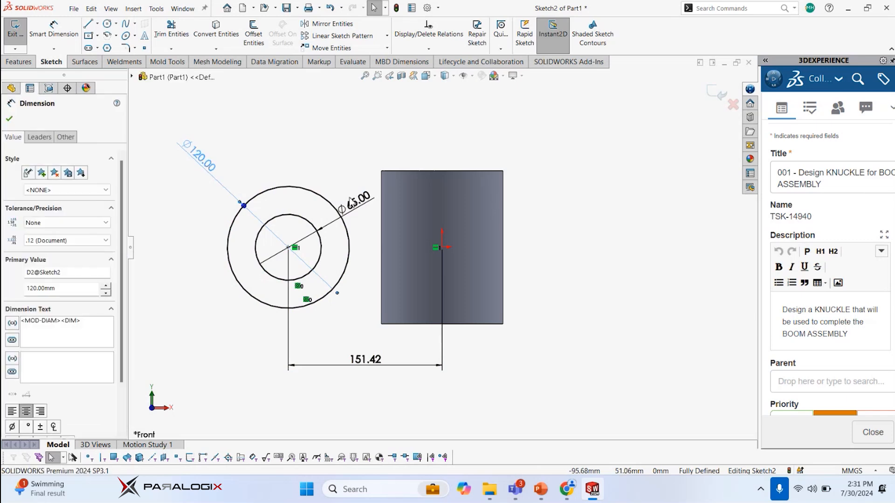
left_click_drag(352, 200, 276, 153)
left_click(319, 173)
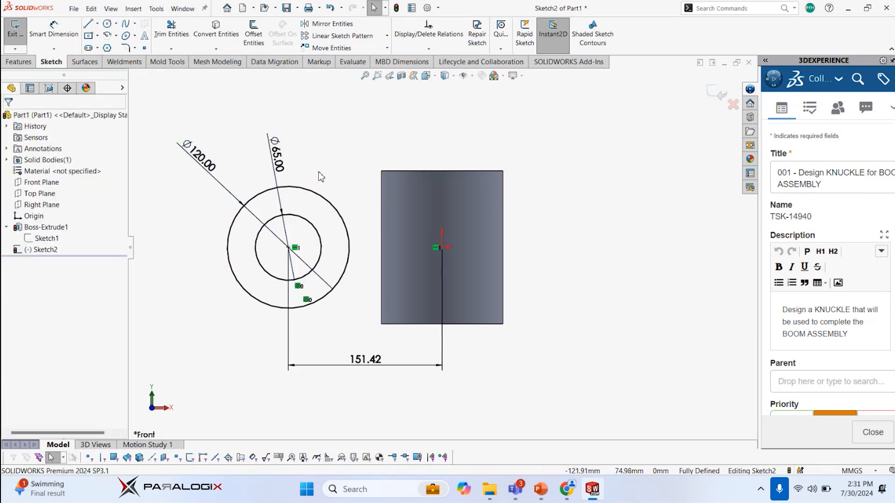
Set the horizontal distance from the circles' centre to the origin to 160 mm and exit the sketch
double_click(361, 371)
type("160")
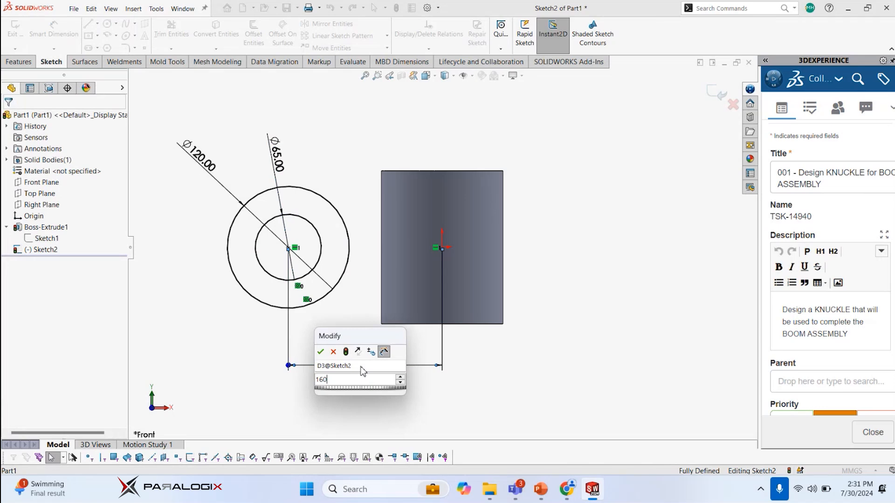
key("Return")
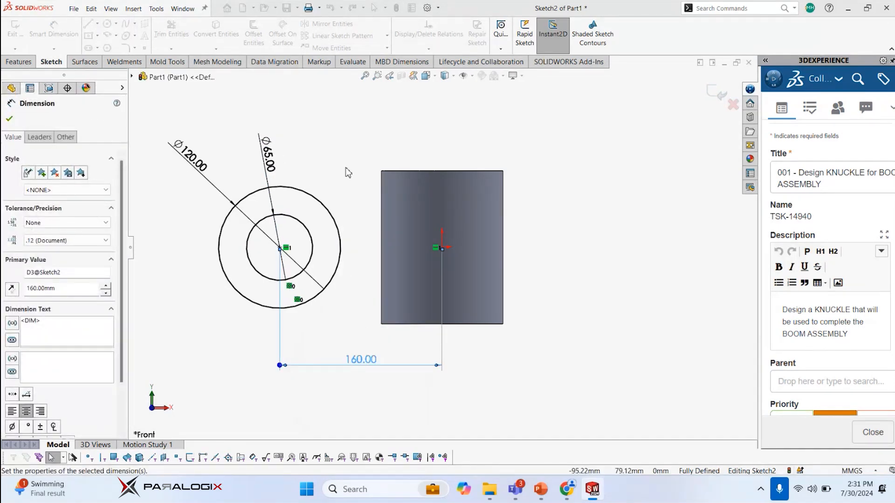
left_click(347, 172)
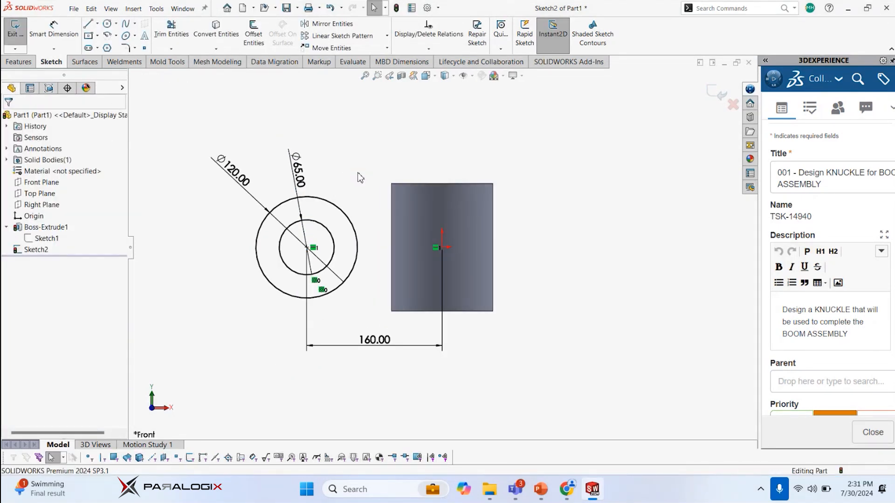
double_click(358, 173)
Extrude the second ring profile symmetrically about the Front Plane by pulling its Instant3D handle on the outer circle
middle_click_drag(350, 184, 341, 192)
left_click(341, 193)
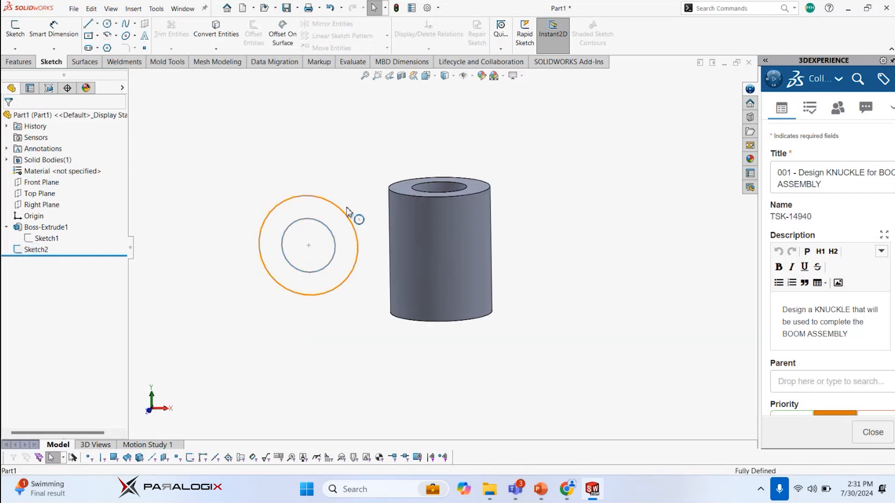
left_click(347, 209)
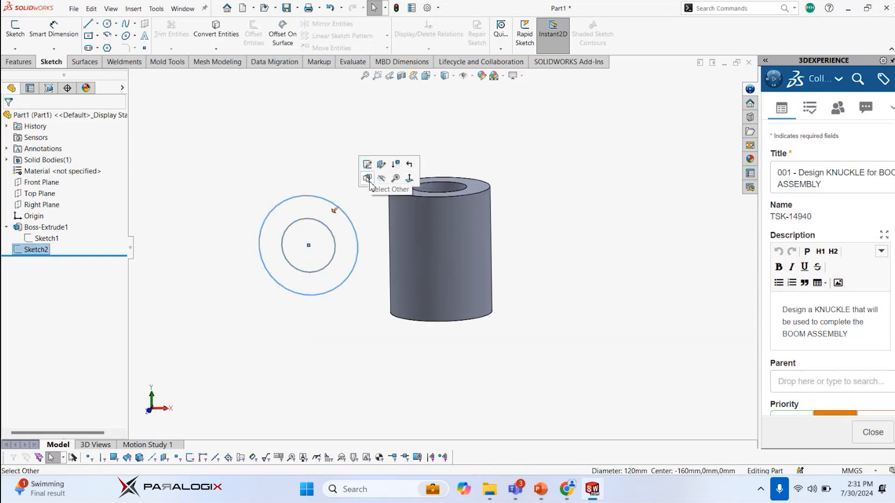
left_click_drag(336, 212, 278, 265)
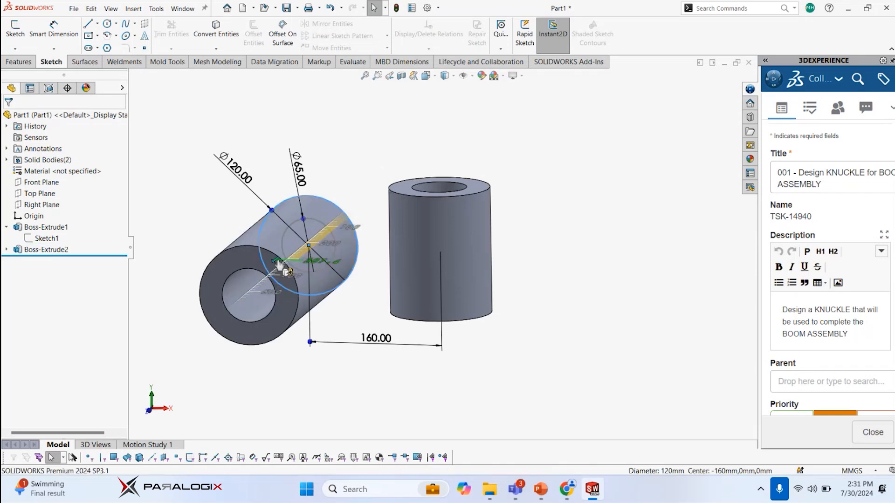
left_click_drag(278, 264, 294, 254)
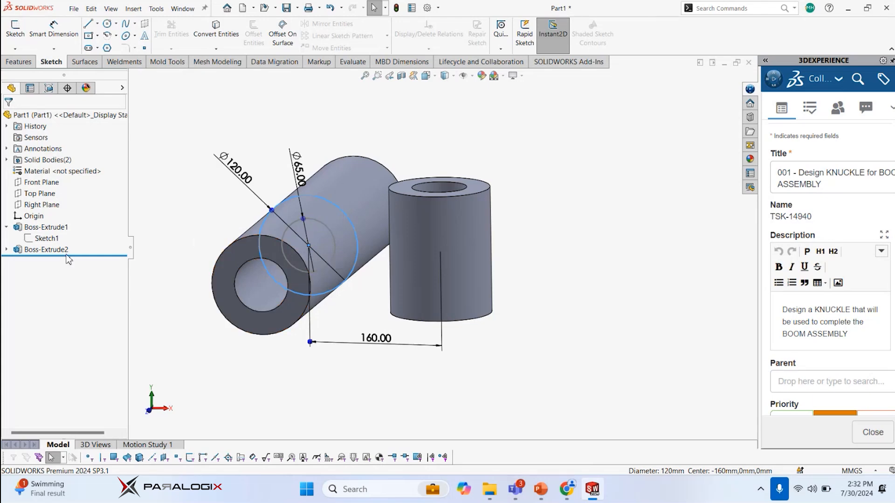
Set the second hollow cylinder's extrusion depth to 150 mm
left_click(302, 233)
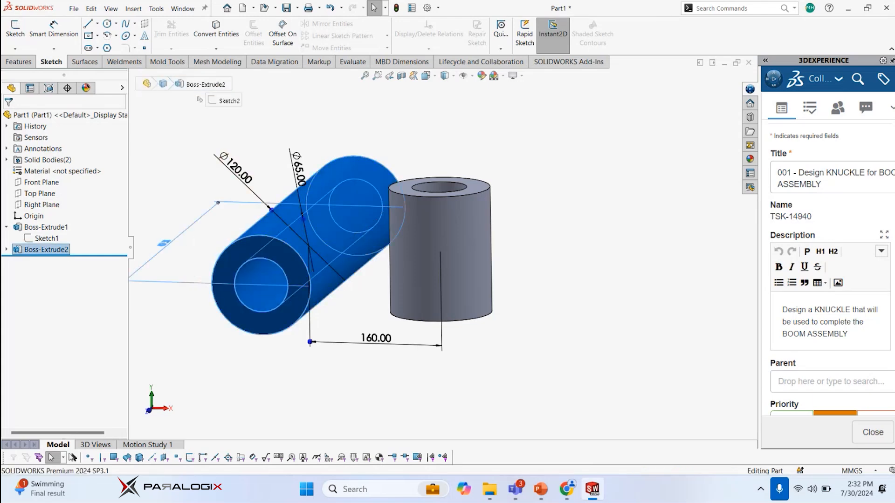
double_click(165, 243)
type("150")
key("Return")
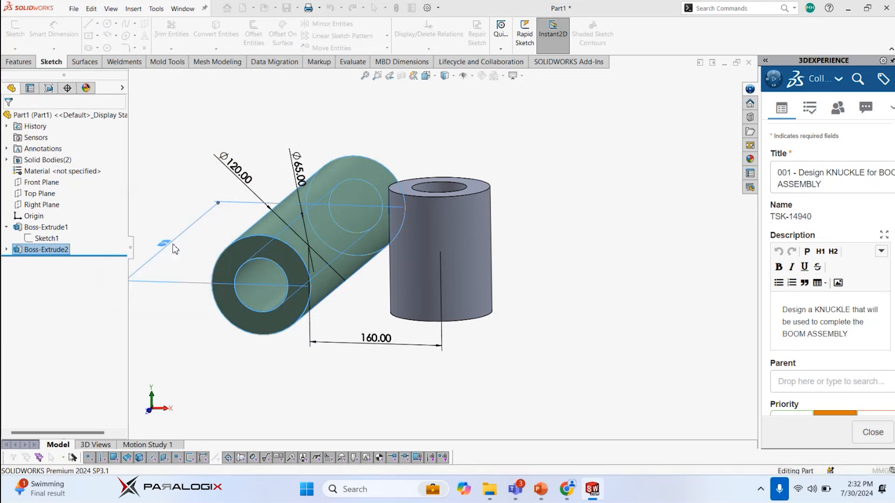
left_click(182, 187)
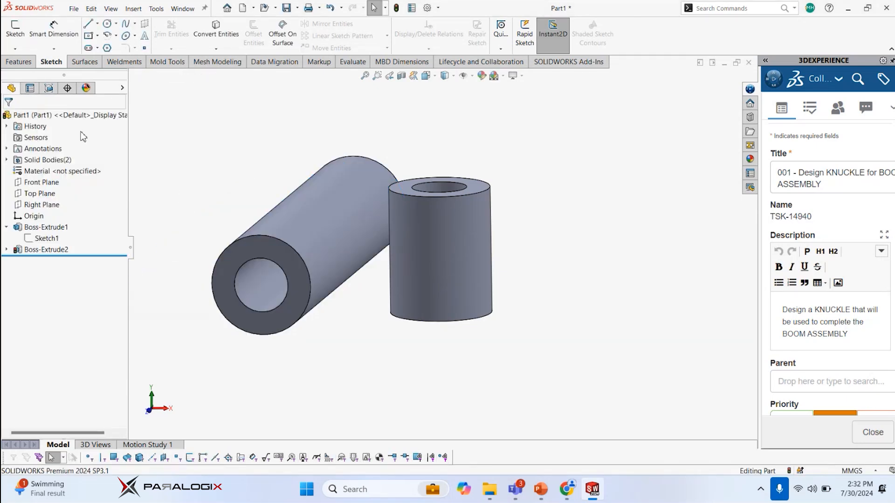
Check the second cylinder's extrusion, enter 150 mm again as the first cylinder's depth and rebuild the part
left_click(45, 249)
scroll(233, 219, "up", 2)
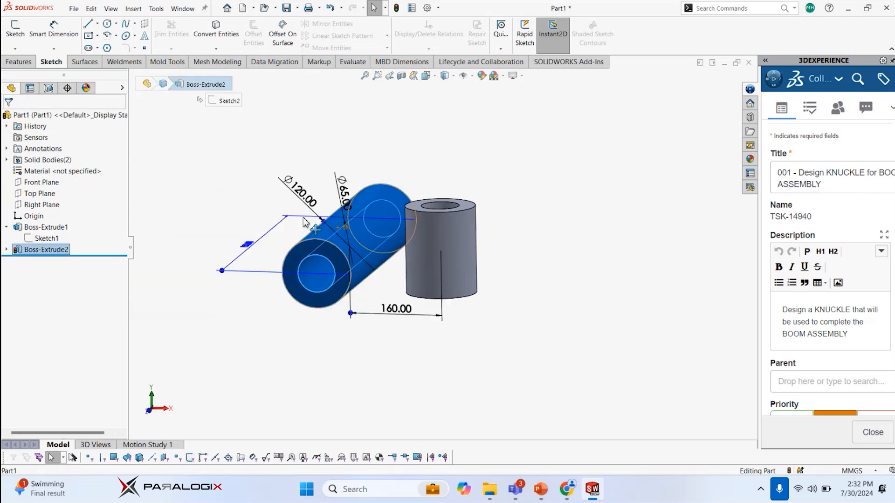
middle_click_drag(279, 210, 301, 268)
left_click(234, 202)
middle_click_drag(234, 202, 198, 204)
left_click(60, 226)
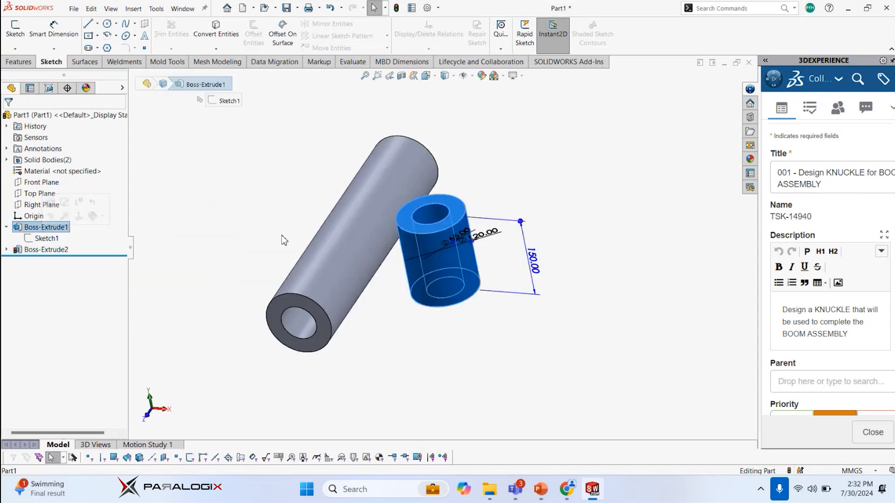
double_click(534, 260)
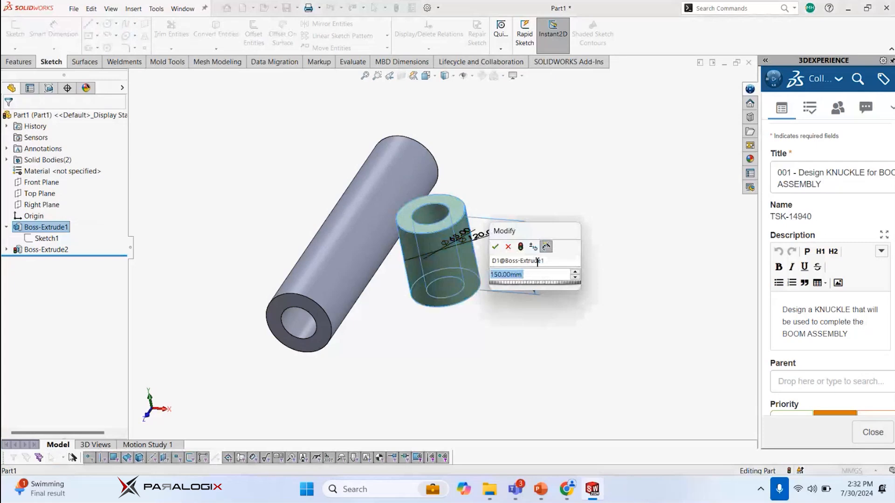
type("150")
key("Return")
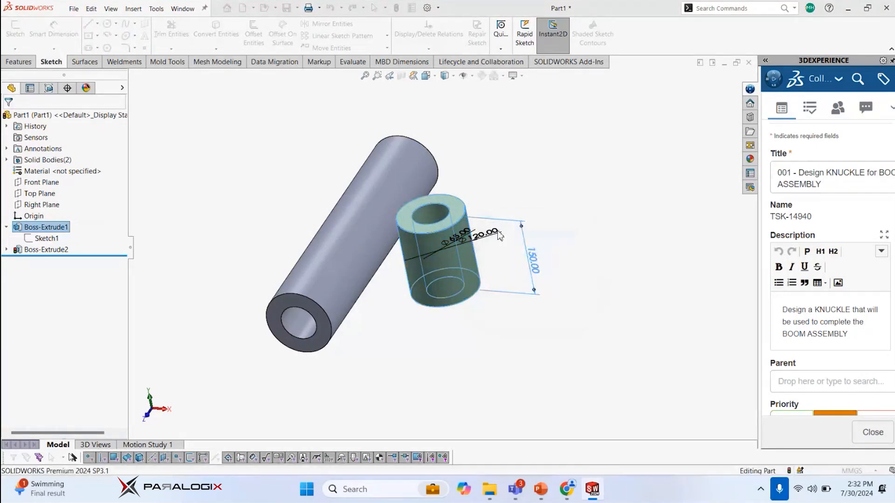
left_click(501, 170)
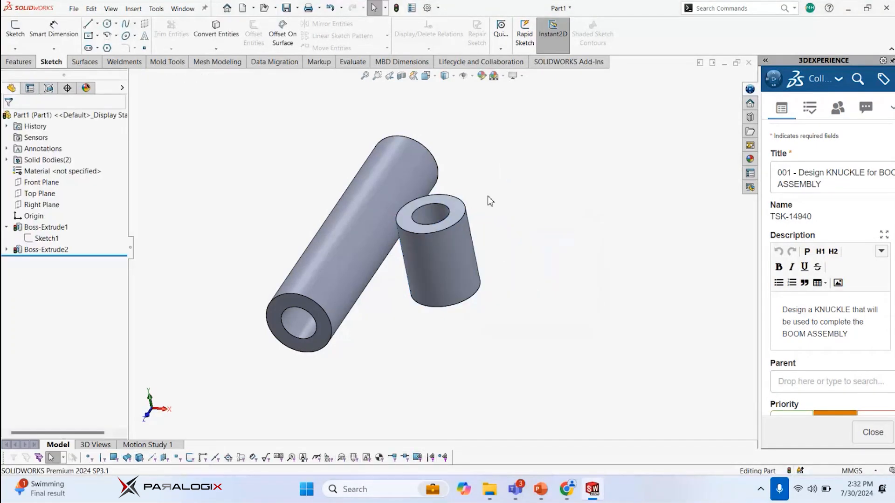
middle_click_drag(488, 198, 484, 178)
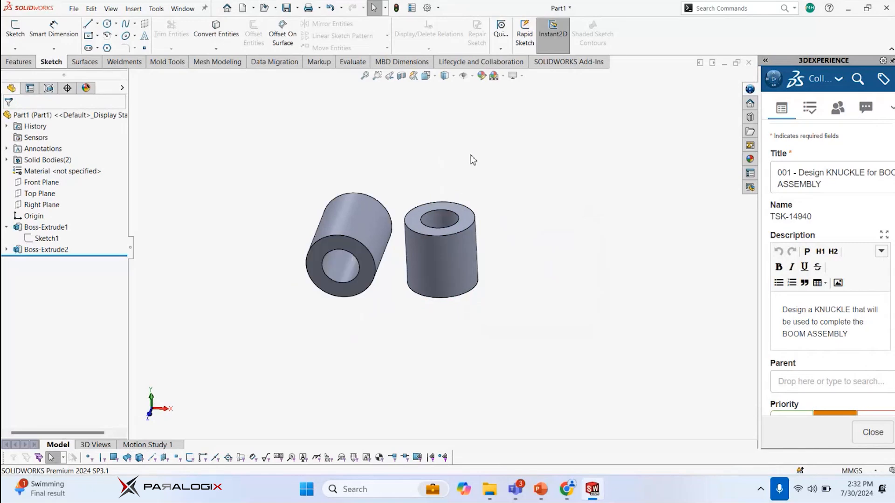
Start a sketch on the Top Plane and draw a centerline along the second cylinder's axis, joining the midpoints of its end edges
middle_click_drag(460, 187, 420, 147)
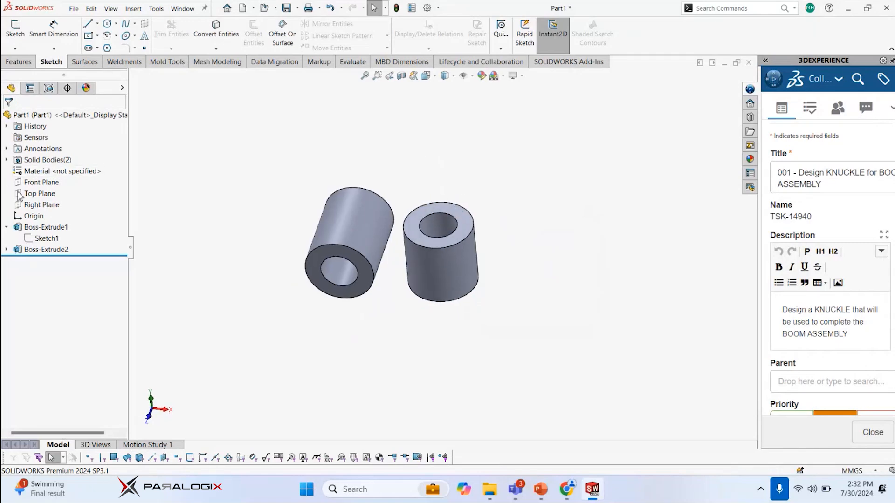
left_click(34, 182)
left_click(32, 193)
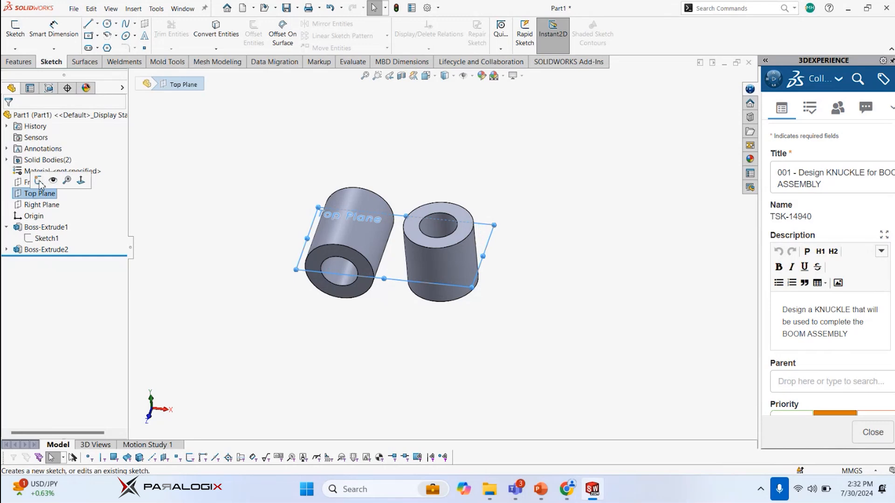
left_click(40, 183)
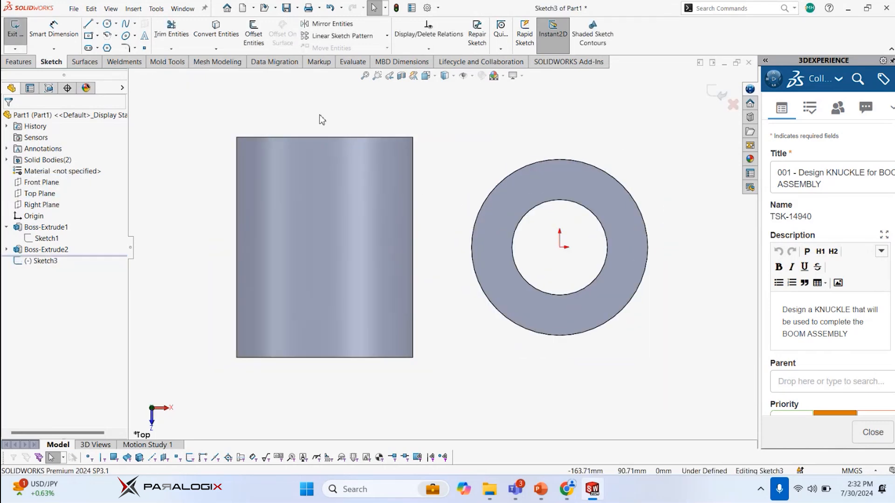
left_click(97, 23)
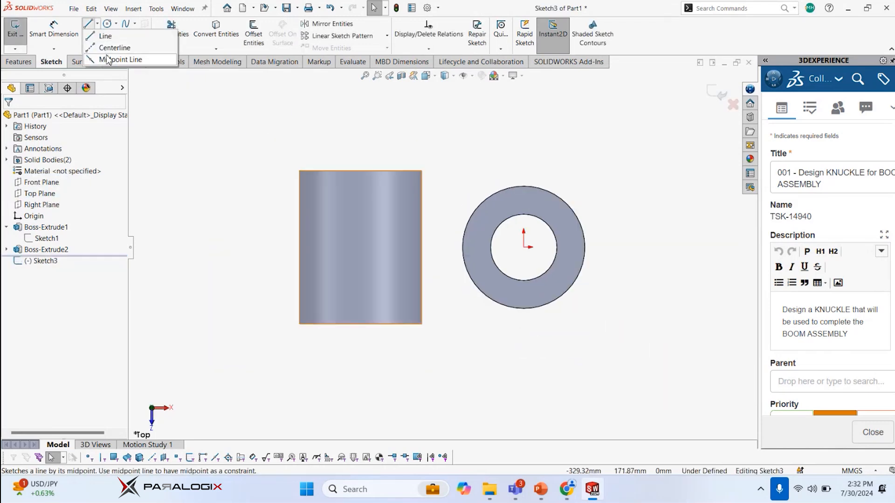
left_click(111, 46)
left_click(360, 171)
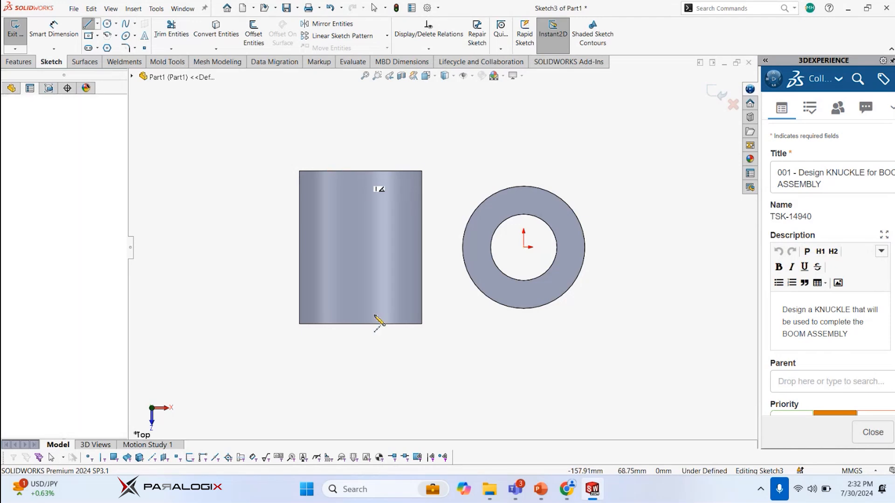
left_click(360, 323)
key("Escape")
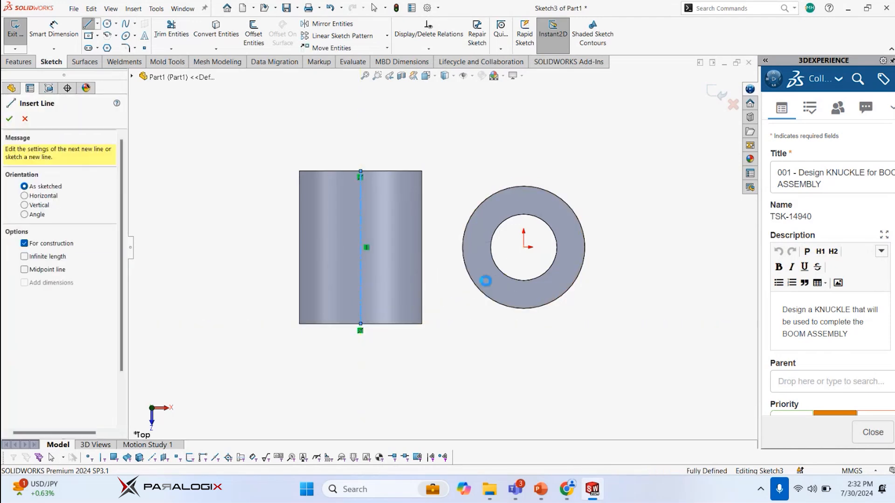
left_click(523, 247)
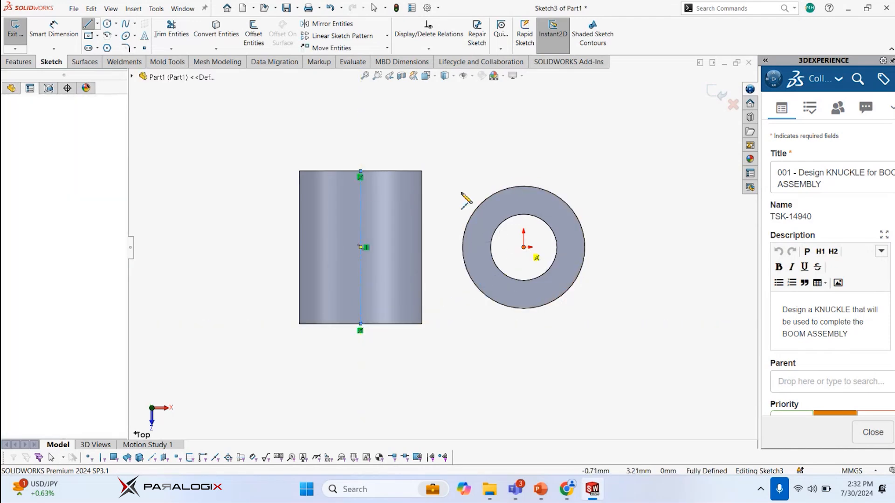
key("Escape")
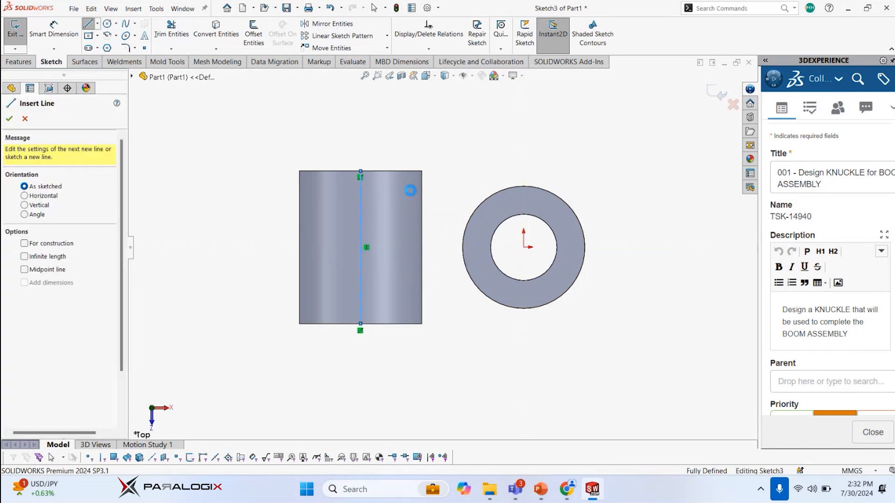
Draw a horizontal centerline from the origin to the midpoint of the second cylinder's vertical centerline
key("Escape")
left_click(96, 23)
left_click(112, 43)
left_click(523, 247)
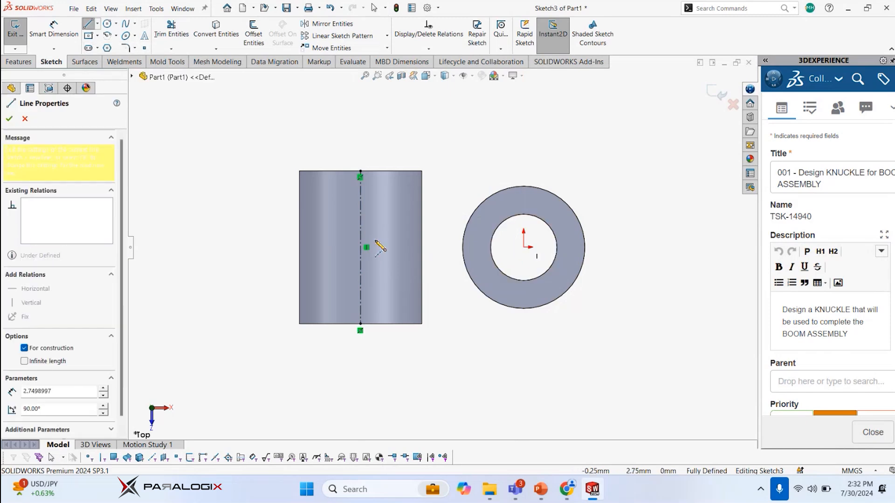
left_click(360, 247)
key("Escape")
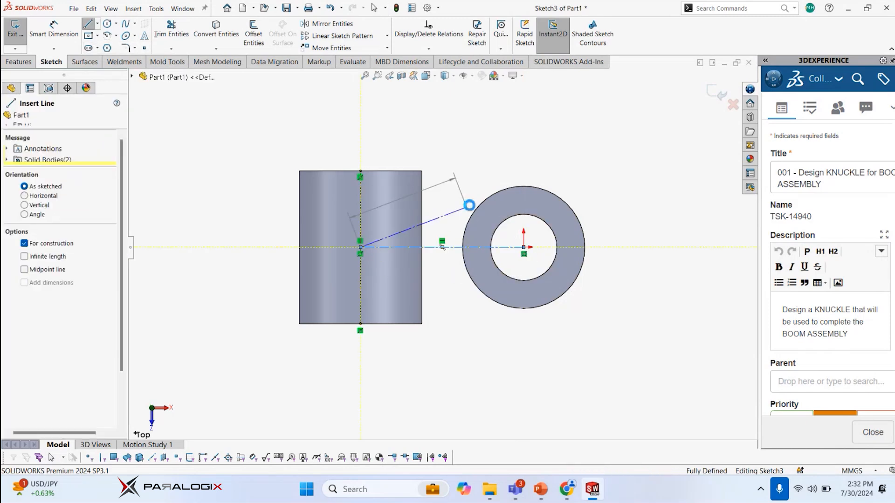
scroll(463, 221, "down", 4)
scroll(454, 235, "up", 3)
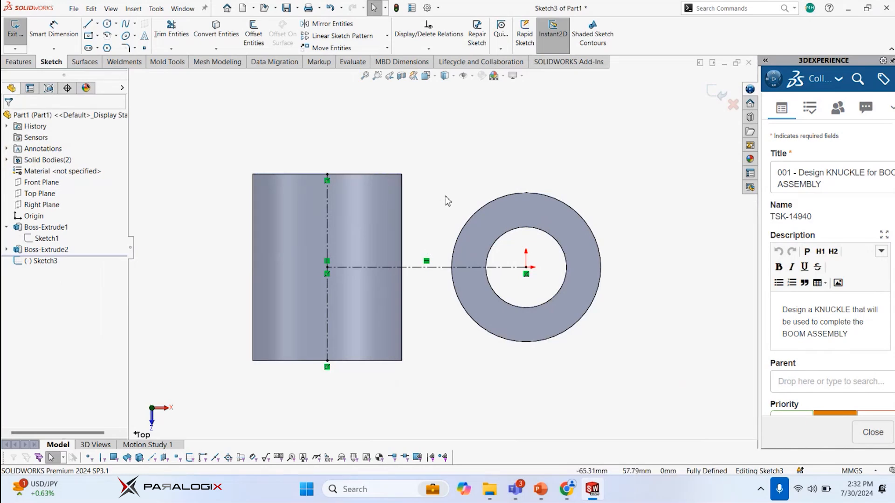
Search the sketch shortcut bar's commands for "arc" and add 3 Point Arc to the bar
key("s")
key("s")
key("s")
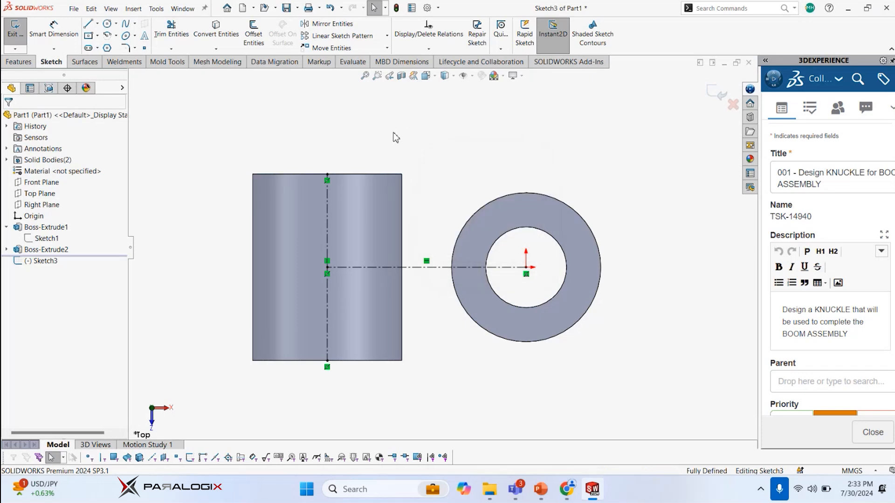
key("s")
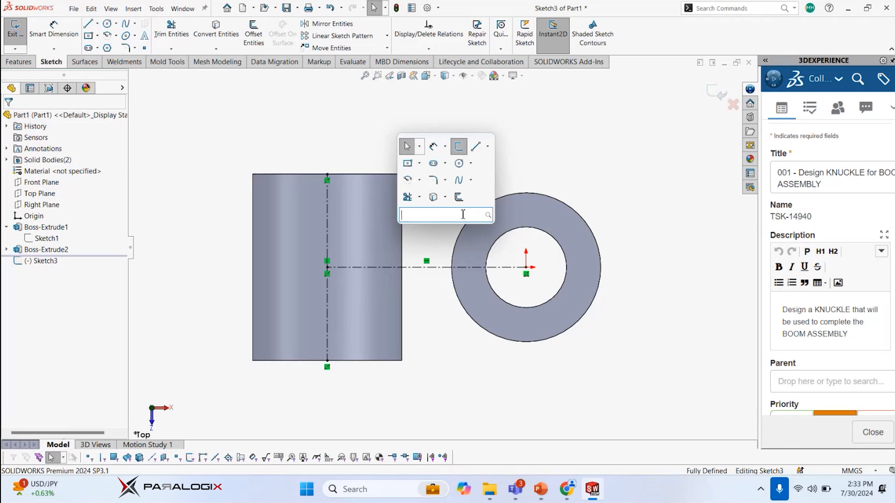
type("rc")
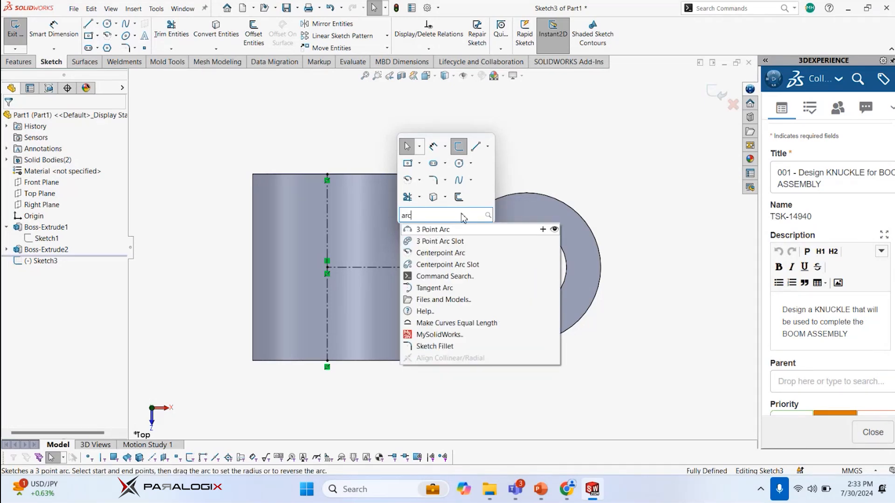
left_click(542, 229)
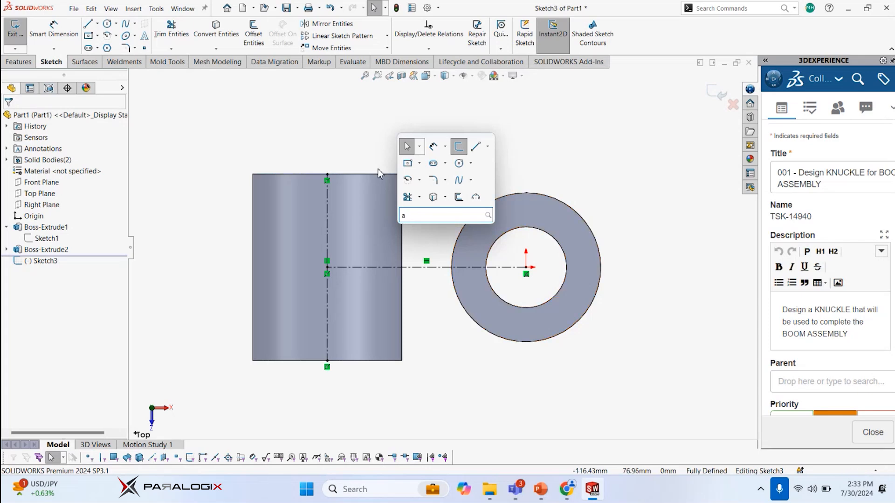
key("BackSpace")
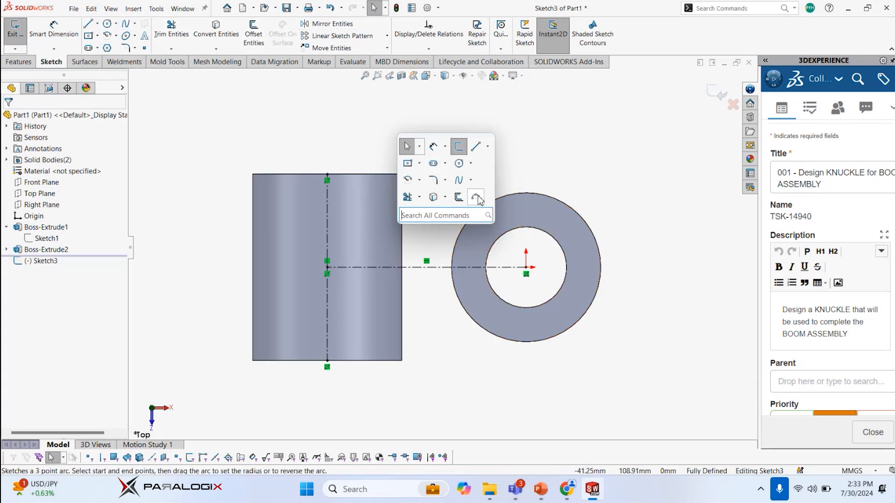
key("Escape")
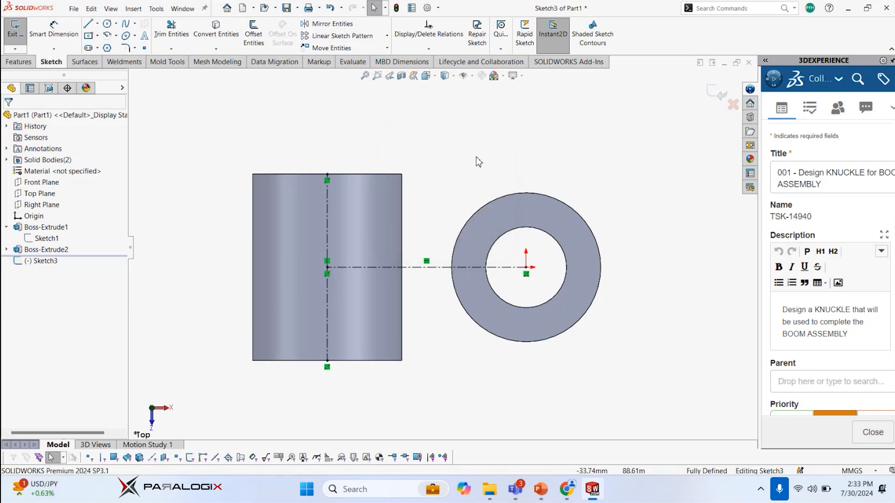
Sketch a center rectangle 120 mm wide and 70 mm high at the midpoint of the second cylinder's centerline
key("s")
left_click(561, 174)
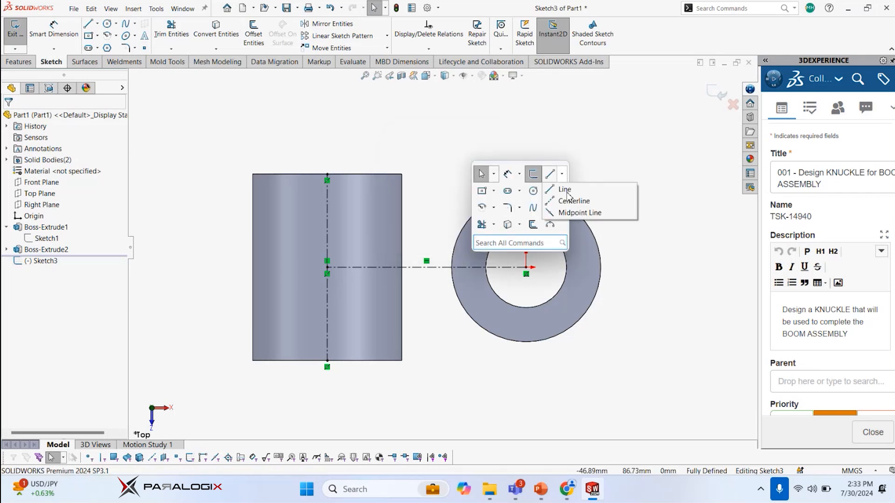
key("Escape")
key("s")
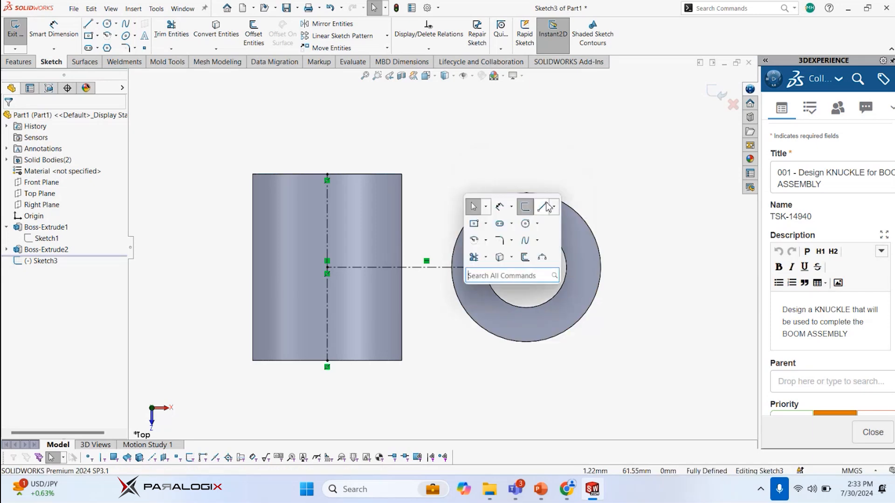
left_click(531, 206)
left_click(517, 258)
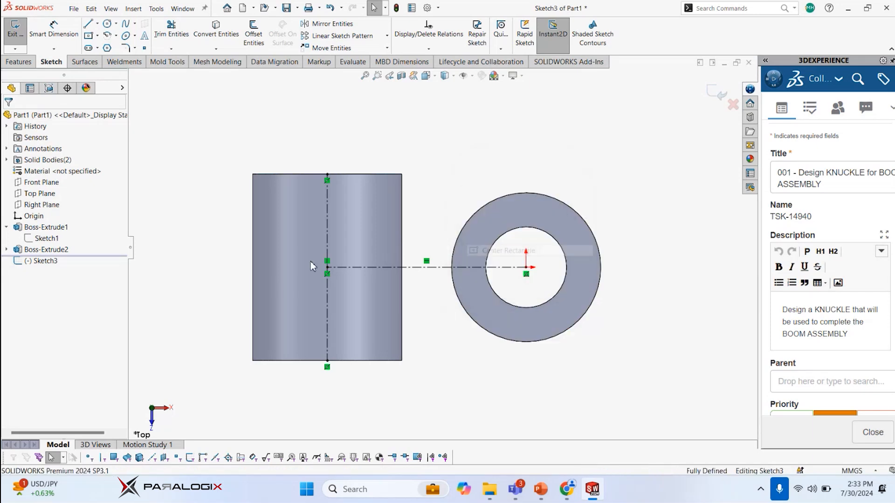
left_click(325, 269)
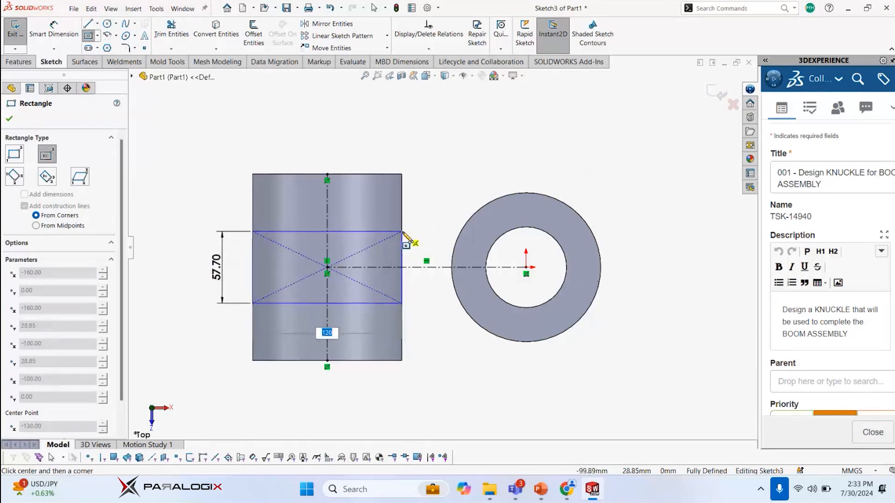
left_click(404, 225)
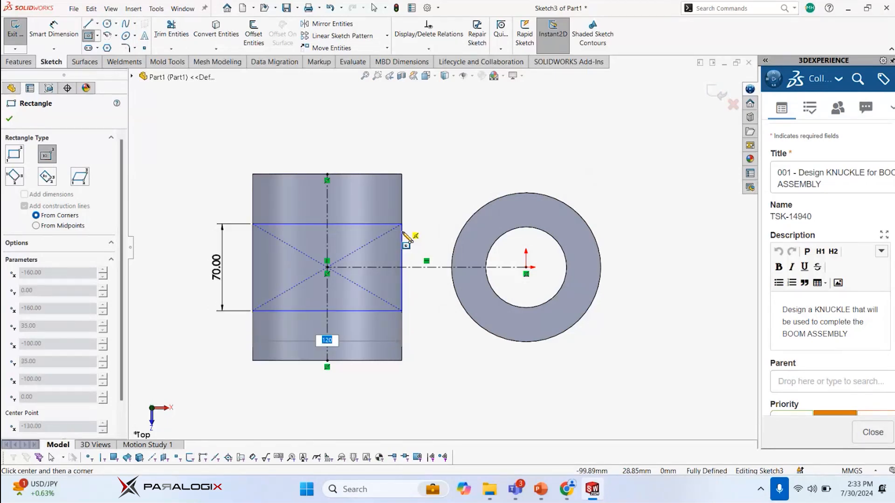
key("Escape")
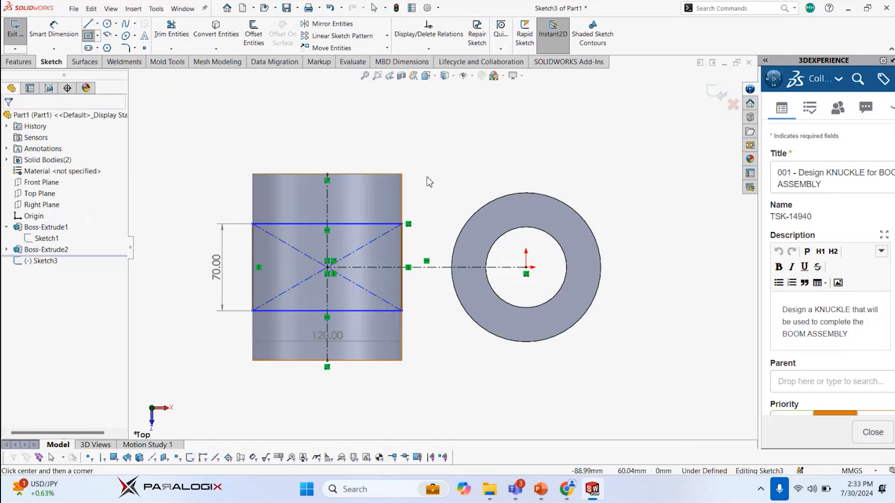
key("Escape")
Reduce the rectangle's height to about 64 mm by moving its upper edge, and try to edit the height dimension
mouse_move(386, 223)
left_mouse_down()
mouse_move(386, 156)
mouse_move(385, 228)
left_mouse_up()
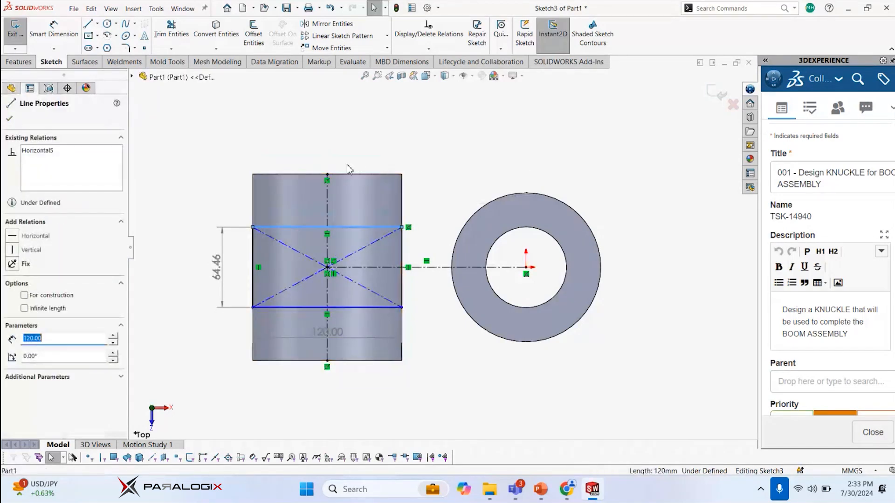
left_click(219, 275)
double_click(216, 275)
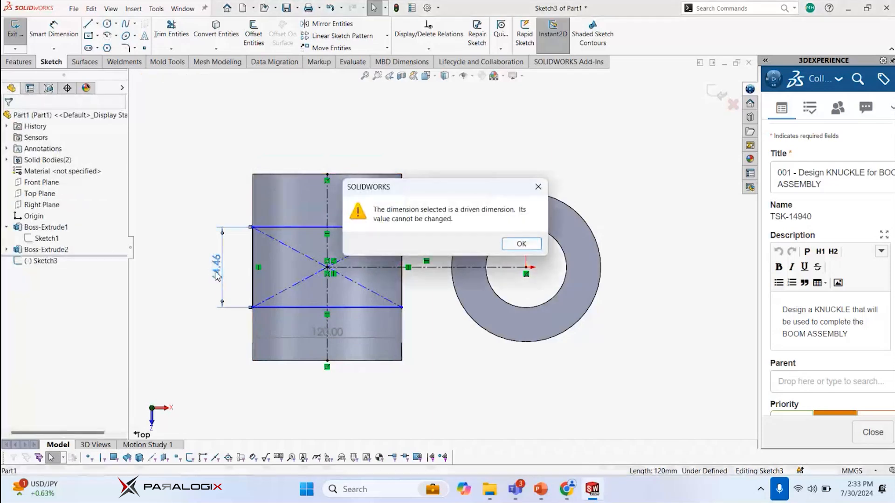
key("Return")
left_click(215, 202)
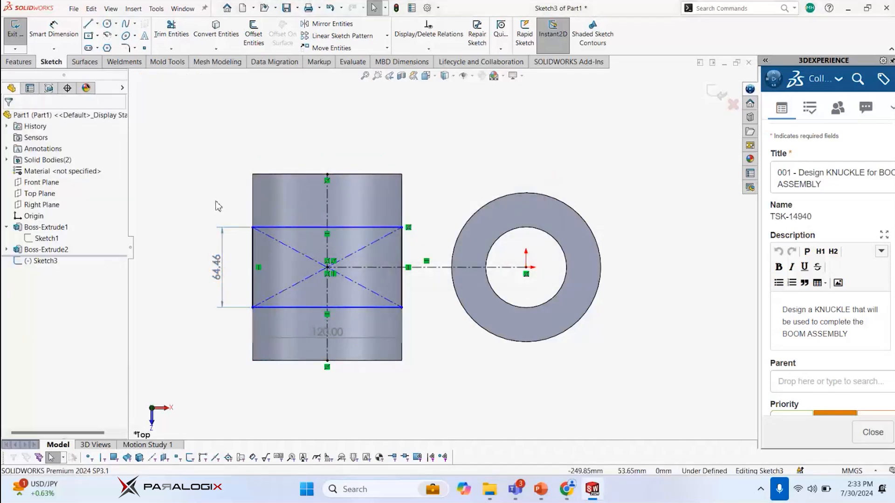
Undo the center rectangle and its height adjustment
key("ctrl+z")
key("ctrl+z")
key("ctrl+z")
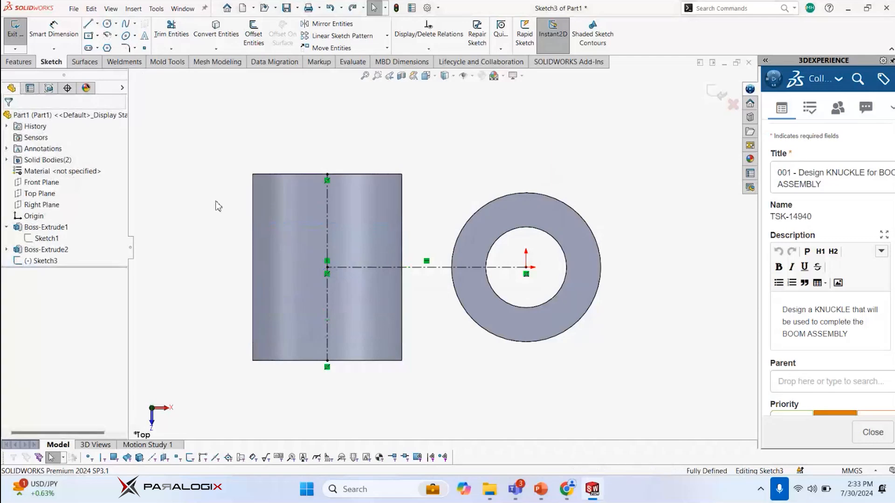
Sketch a center rectangle at the midpoint of the second cylinder's centerline, entering 70 mm for height and 120 mm for width
key("s")
left_click(230, 232)
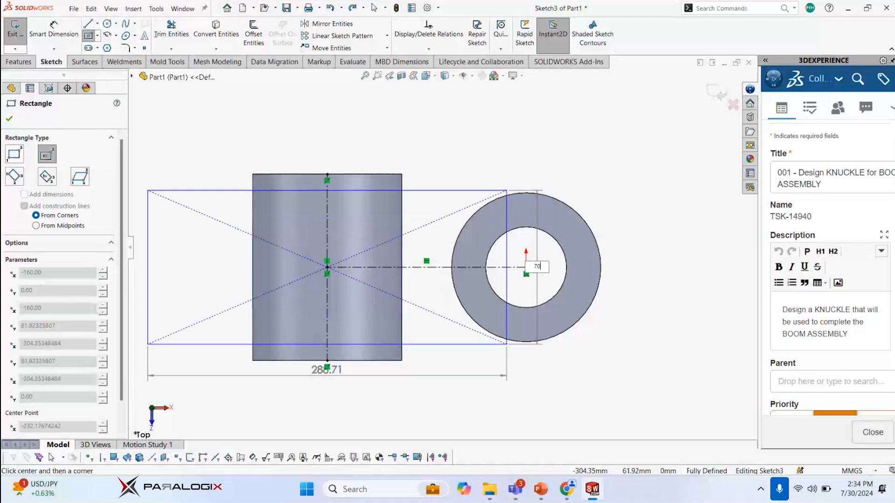
key("Tab")
type("120")
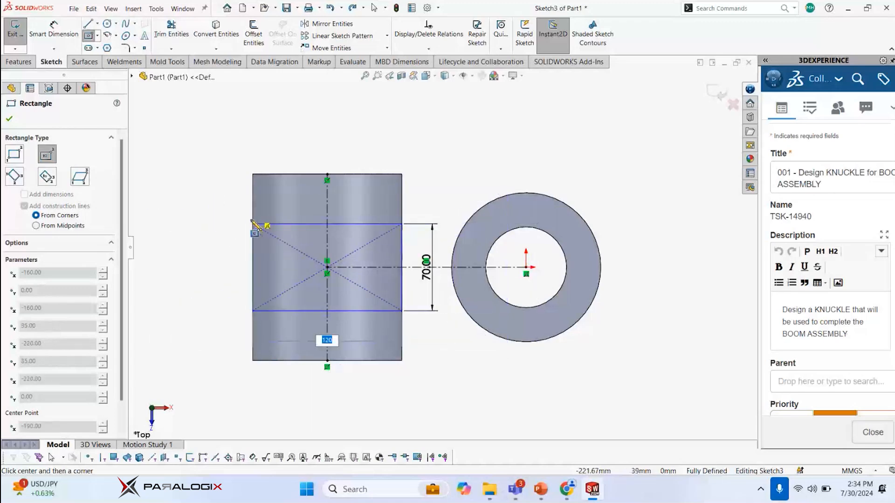
key("Return")
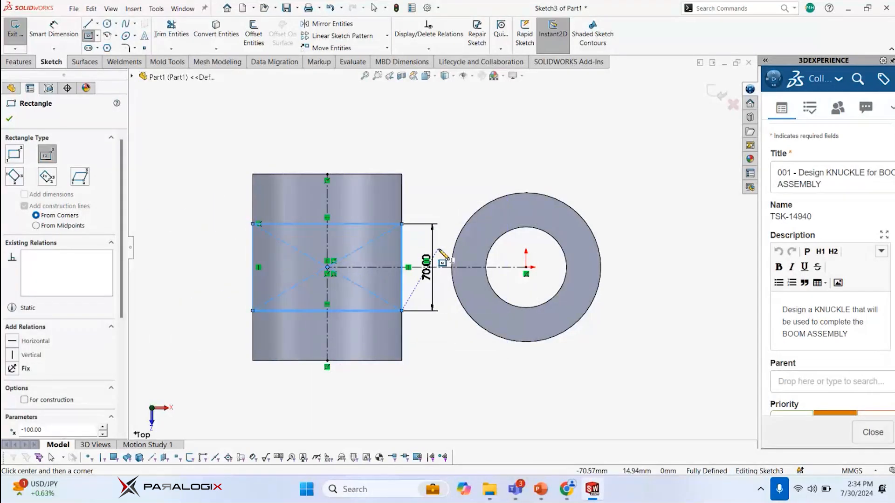
key("Escape")
key("Escape")
Turn on Dynamic Mirror Entities about the horizontal centerline joining the two cylinders
scroll(443, 233, "up", 2)
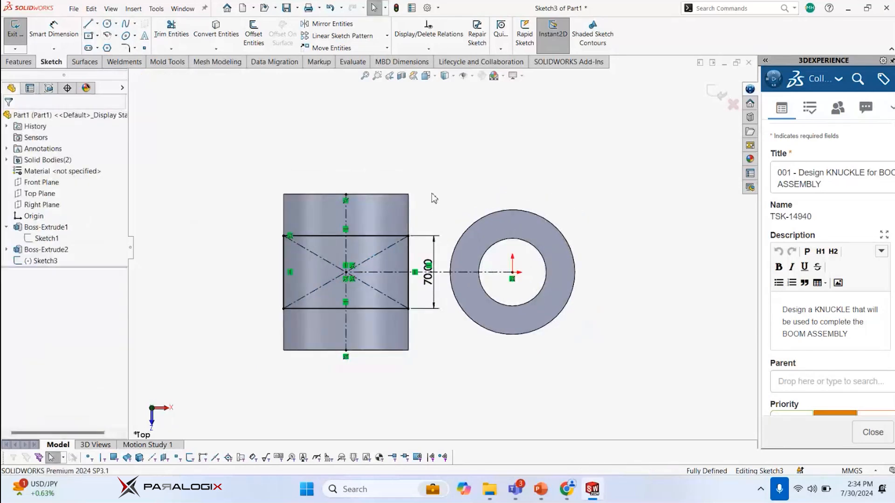
scroll(441, 240, "down", 2)
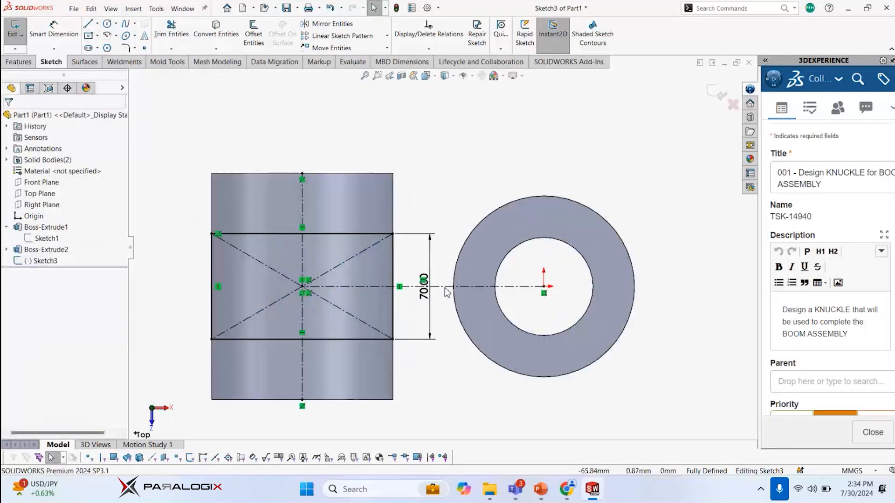
left_click(449, 286)
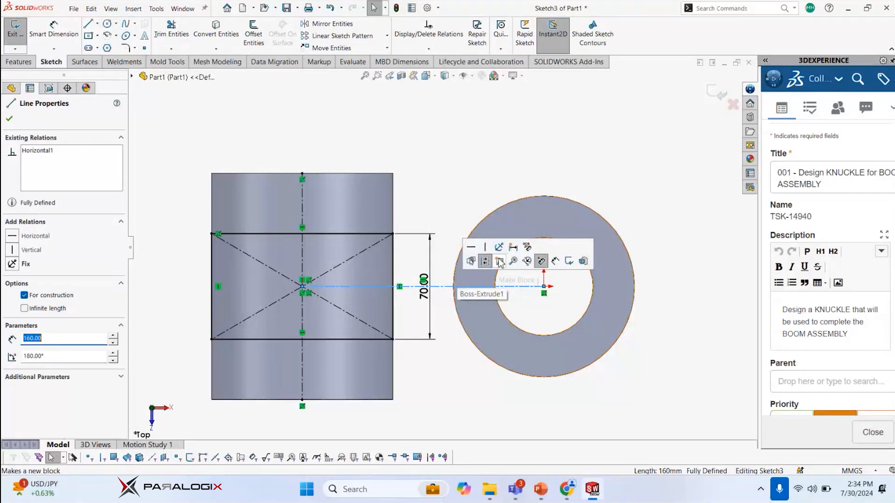
type("s")
type("dy")
type("namic")
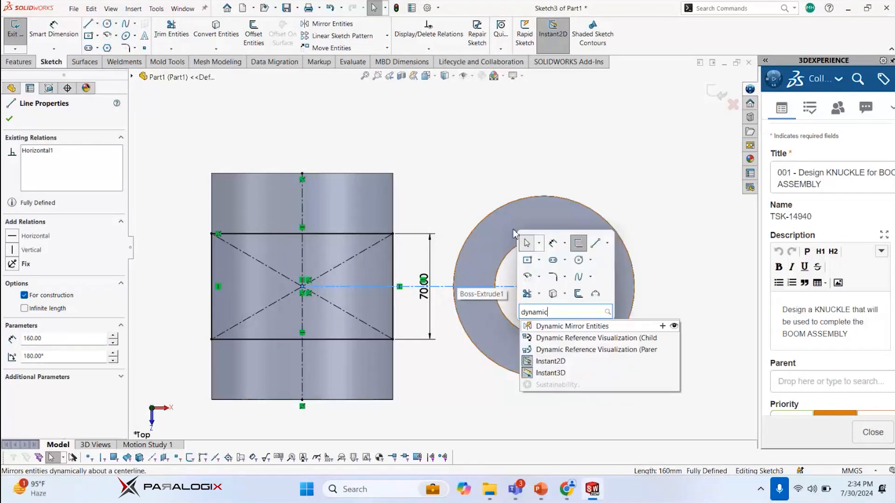
left_click(574, 327)
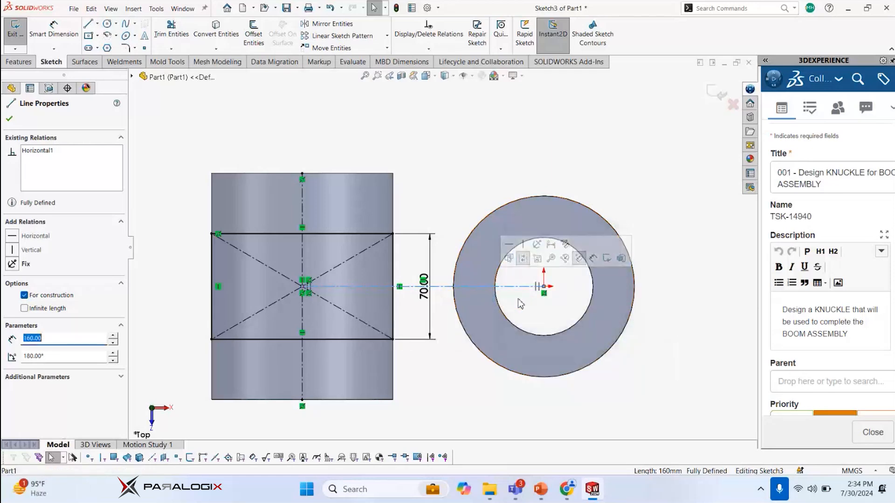
left_click(484, 157)
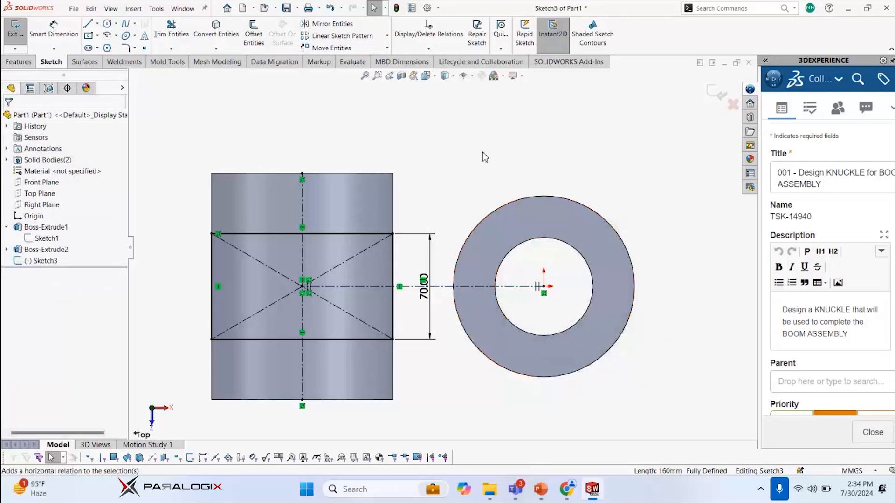
Convert the outer circular edge of the first cylinder into a sketch circle
scroll(494, 168, "up", 2)
scroll(492, 183, "down", 2)
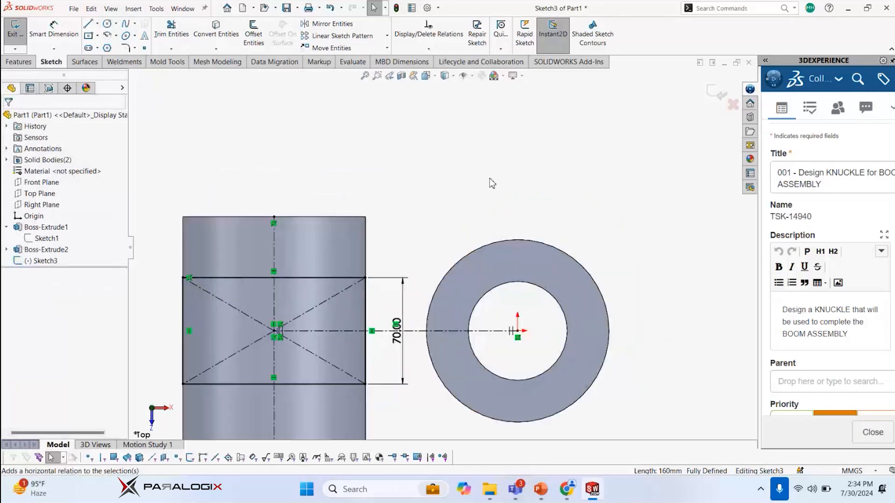
left_click(538, 243)
left_click(212, 41)
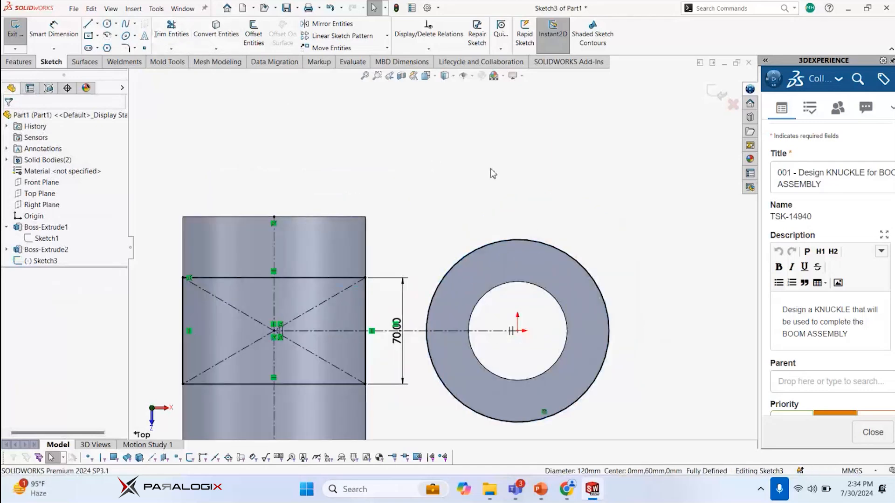
Sketch a line about 163 mm long from the circle's top quadrant to the second cylinder's vertical centerline, continuing with a short segment down that centerline
key("l")
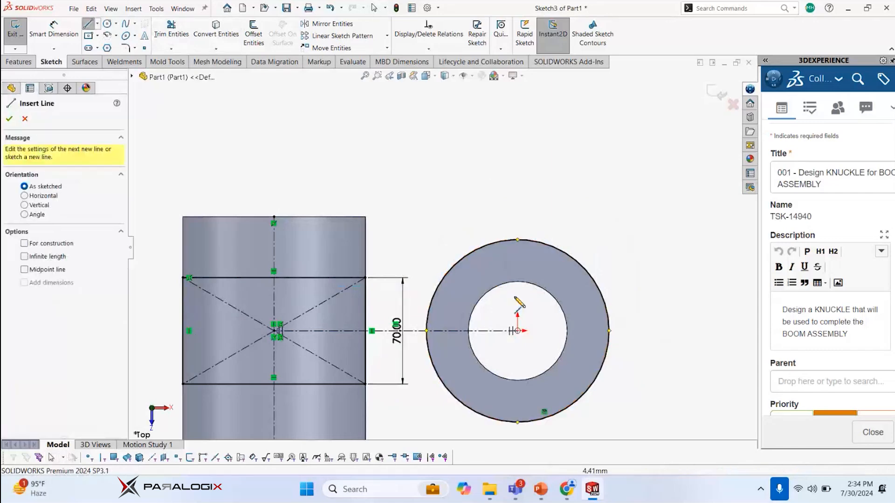
left_click(517, 240)
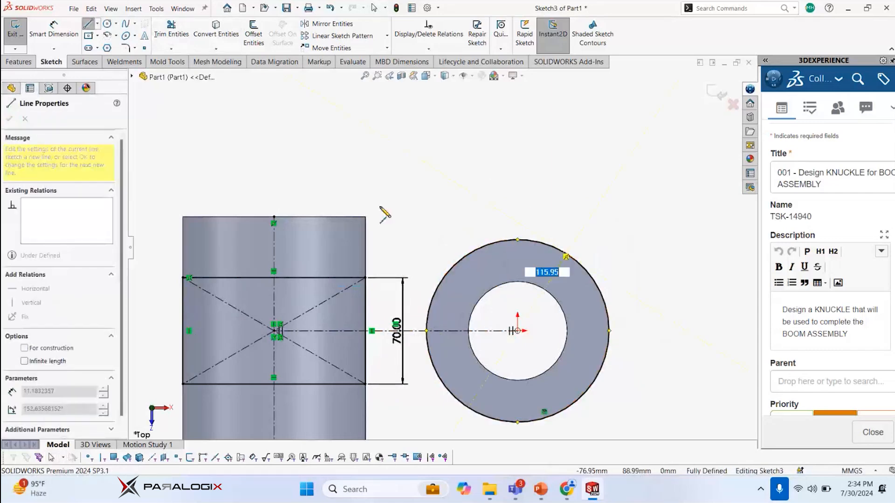
left_click(274, 227)
scroll(280, 233, "up", 3)
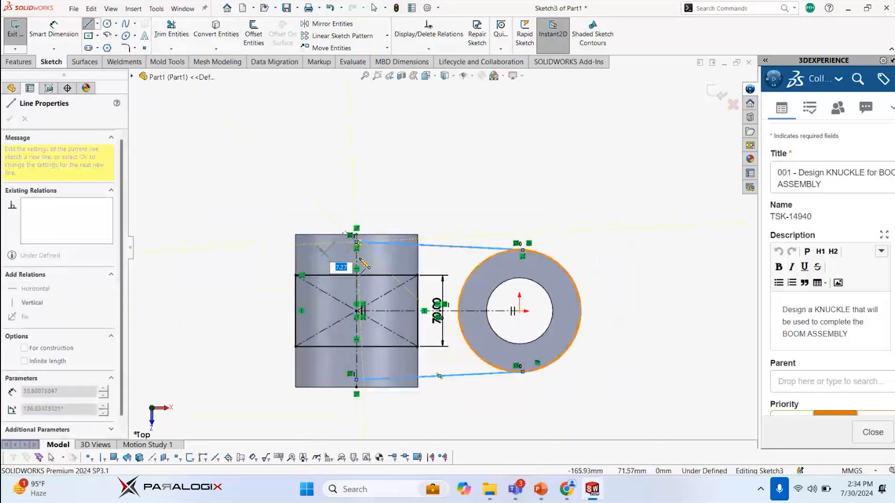
scroll(359, 261, "down", 5)
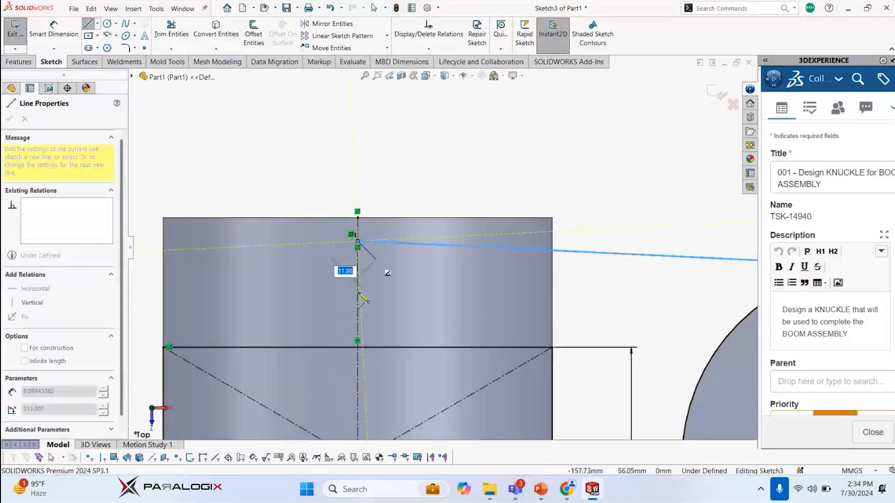
left_click(357, 298)
Continue with a line about 78 mm long parallel to the upper sloped line, and finish with a vertical line down to the horizontal centerline
scroll(441, 248, "up", 2)
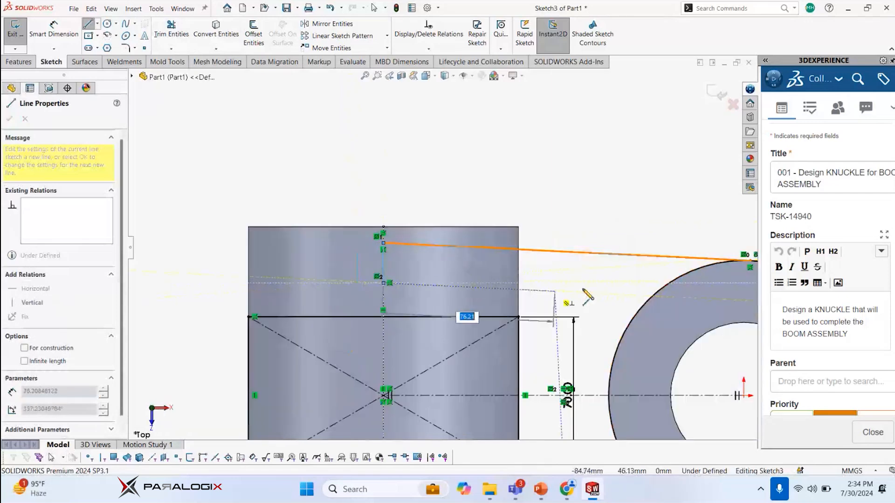
left_click(559, 293)
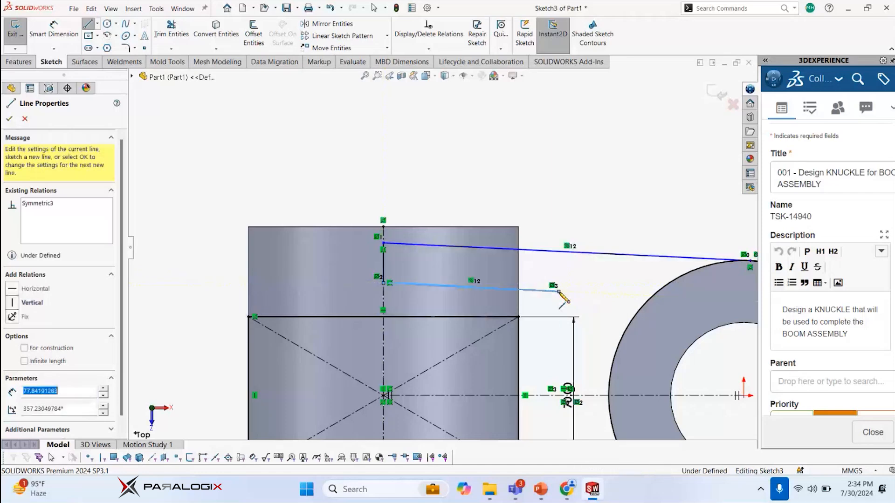
scroll(515, 322, "up", 2)
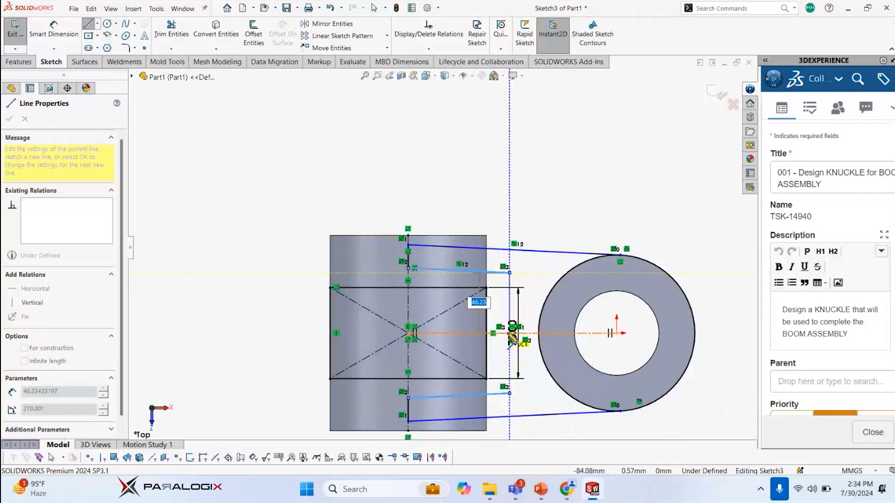
left_click(510, 334)
key("Escape")
scroll(527, 303, "up", 2)
scroll(527, 302, "down", 2)
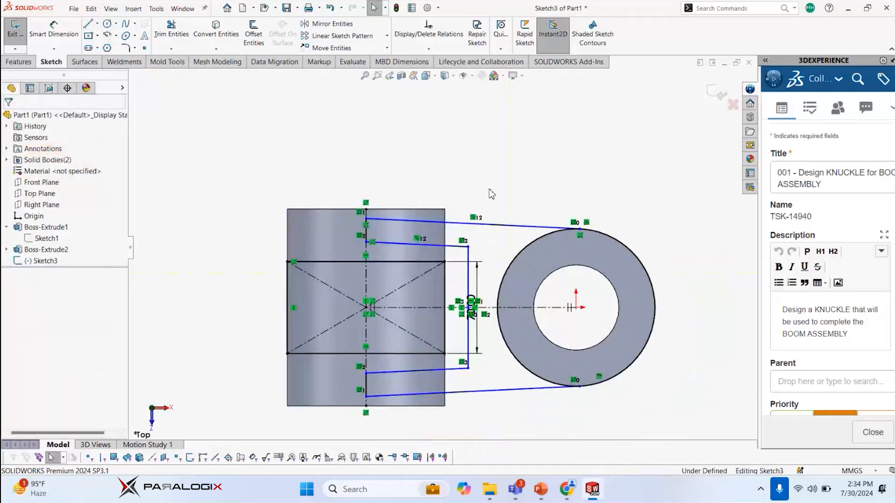
Dimension the angle between the upper sloped line and the second cylinder's top edge as 4°
key("s")
left_click(527, 202)
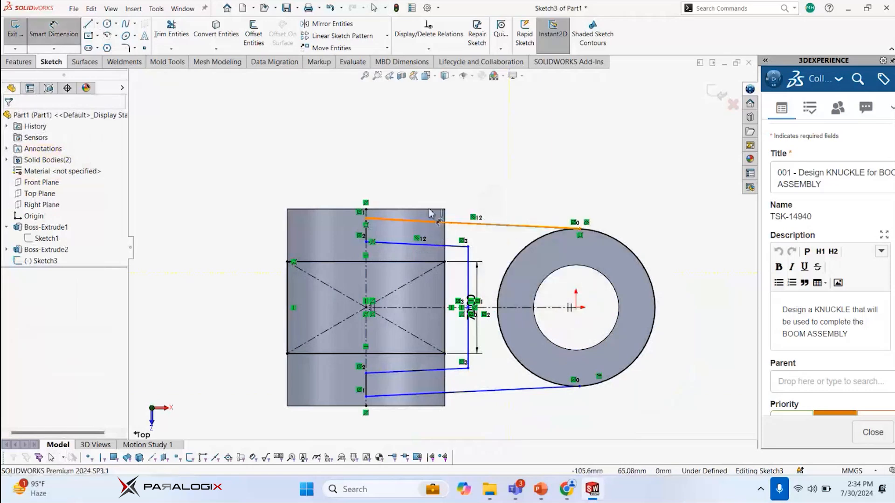
left_click(424, 207)
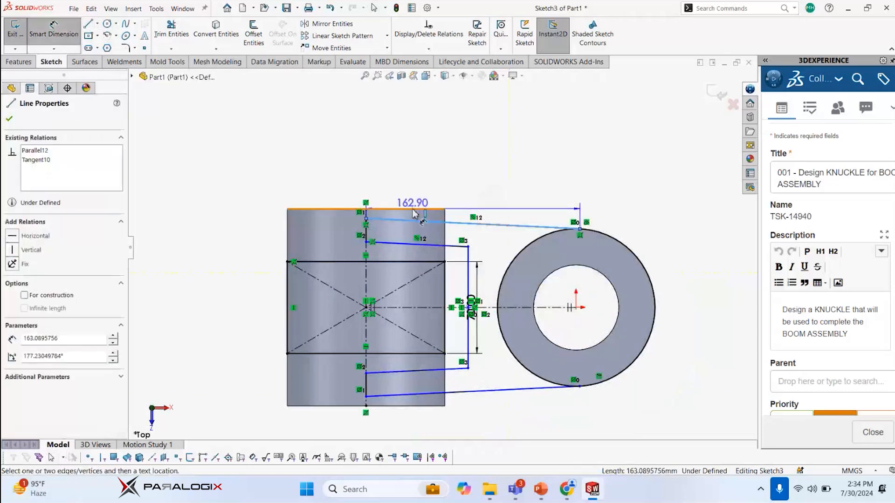
left_click(417, 209)
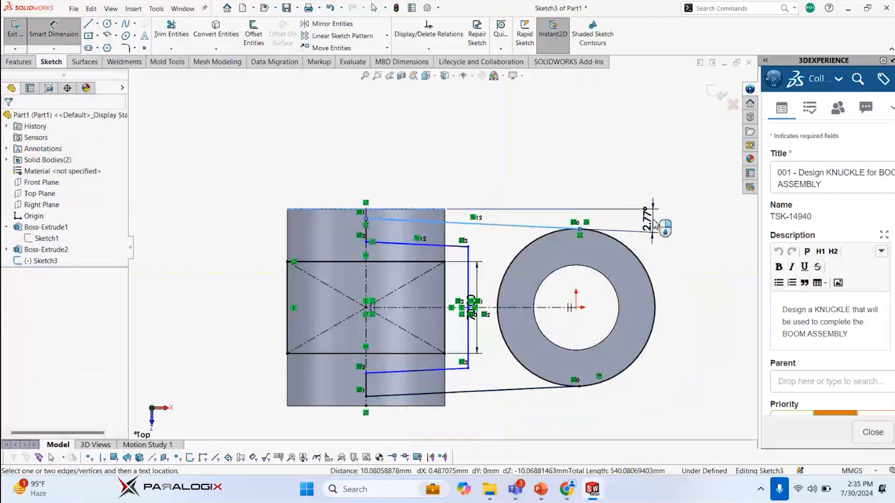
left_click(654, 222)
type("4")
key("Return")
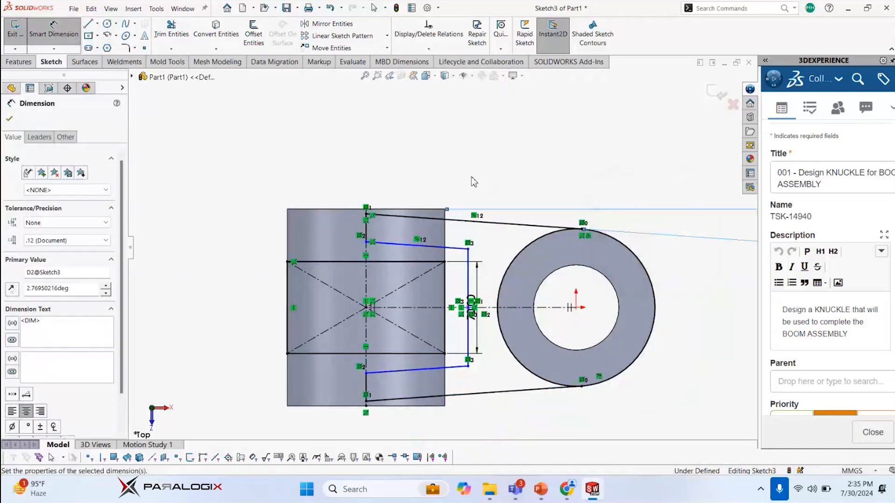
key("Escape")
Dimension the distance between the two parallel upper sloped lines as 25 mm
scroll(483, 212, "up", 3)
key("s")
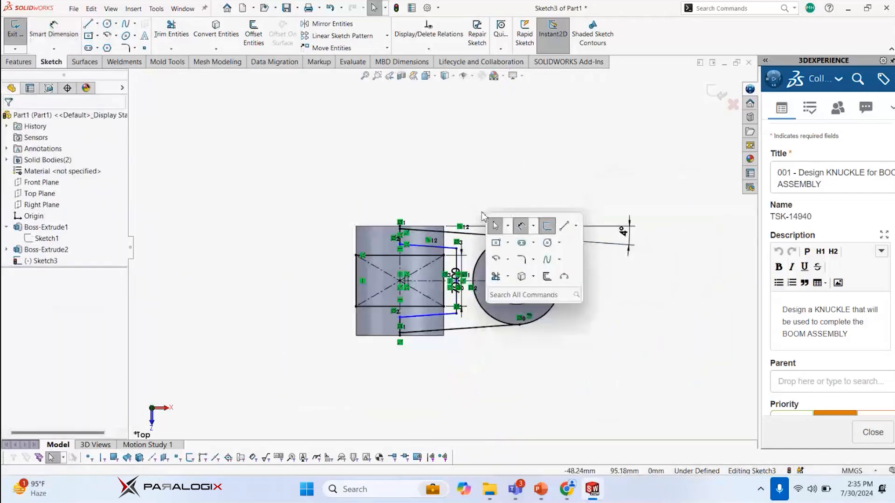
left_click(521, 226)
scroll(473, 256, "down", 1)
left_click(459, 236)
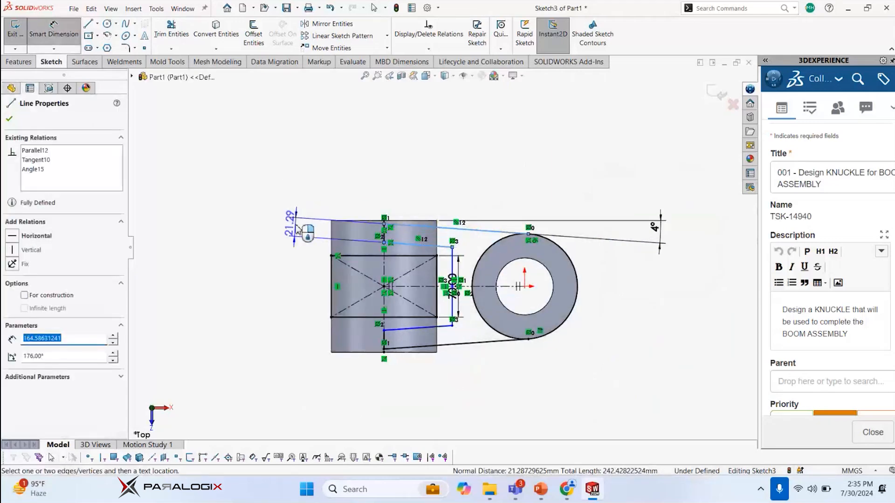
left_click(297, 228)
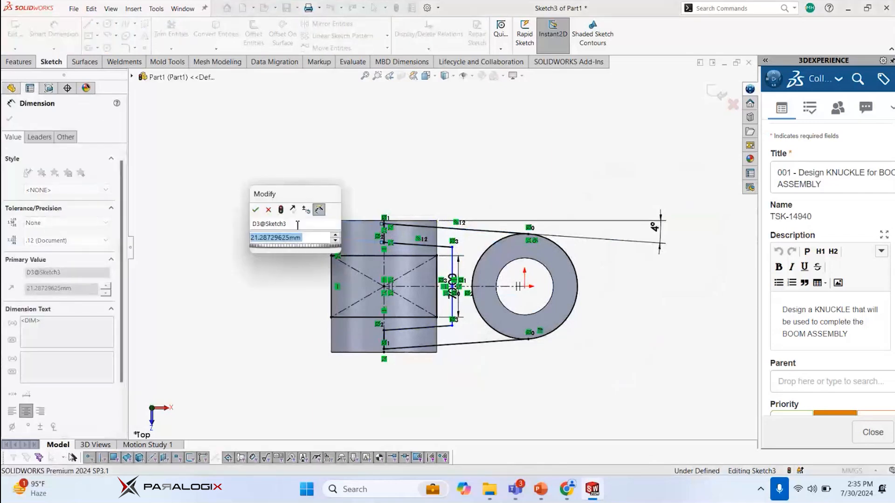
type("25")
key("Return")
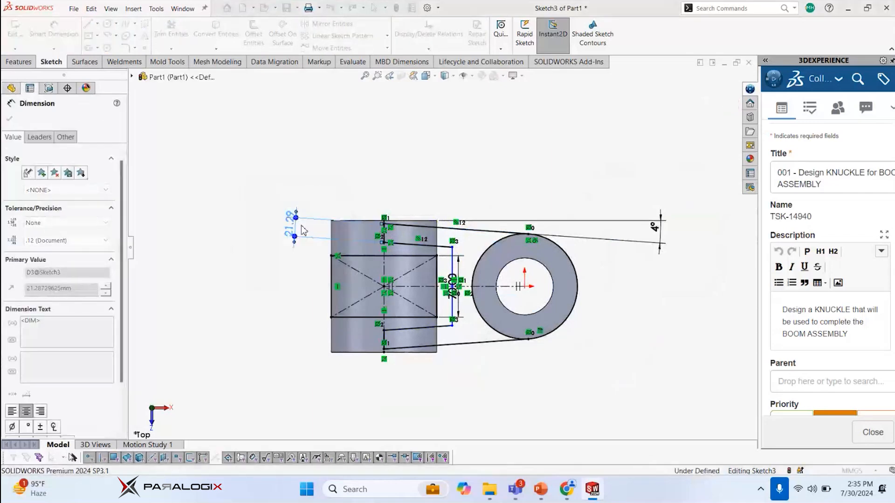
key("Escape")
Dimension the length of the lower inner sloped line horizontally as 90 mm
key("s")
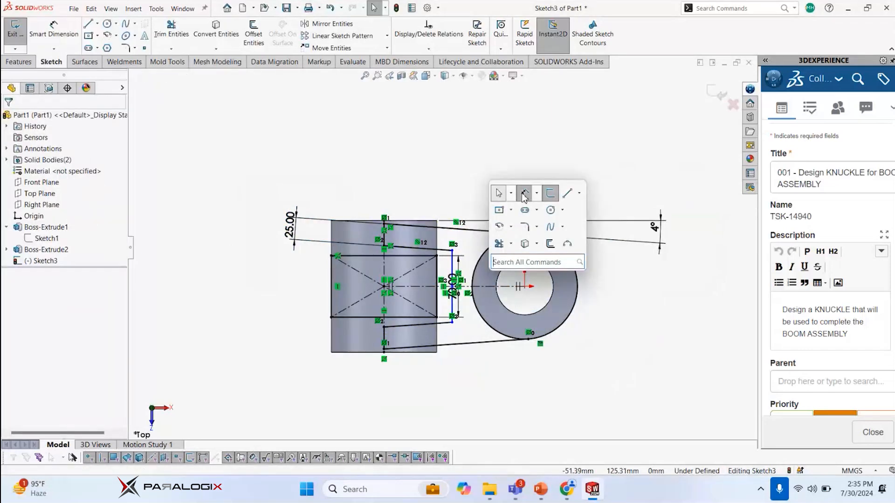
left_click(499, 193)
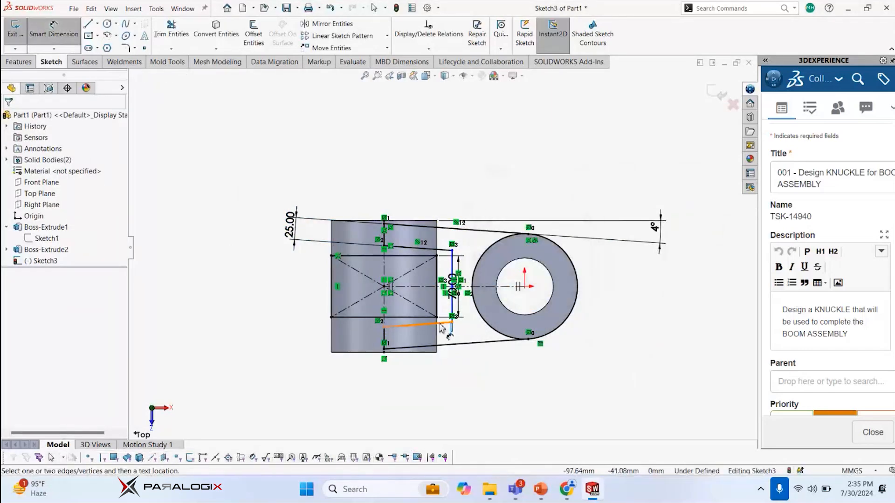
left_click(440, 323)
left_click(422, 396)
type("90")
key("Return")
key("Escape")
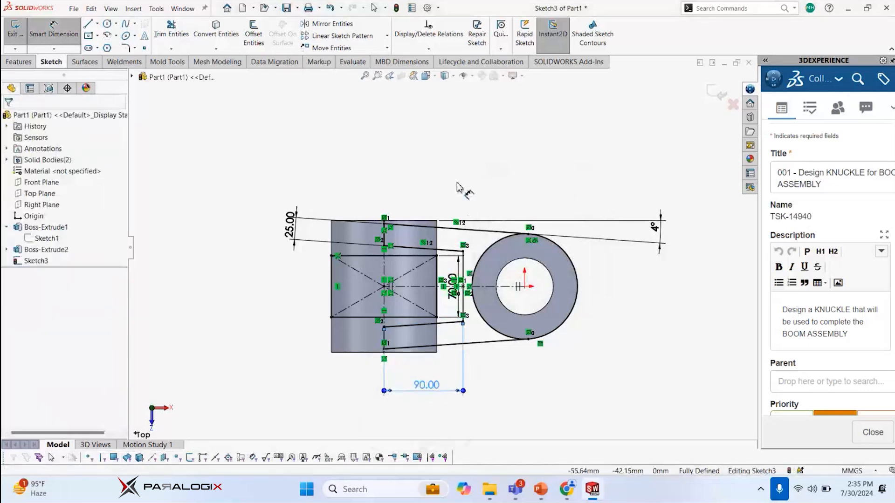
Customize the graphics area shortcut toolbar by finding the Extruded Cut command with "extr" and adding it
right_click(433, 142)
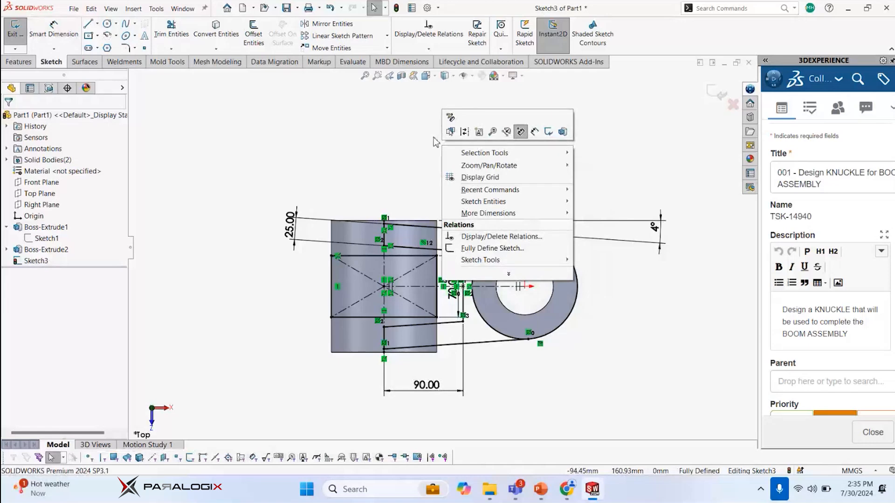
right_click(480, 126)
left_click(514, 127)
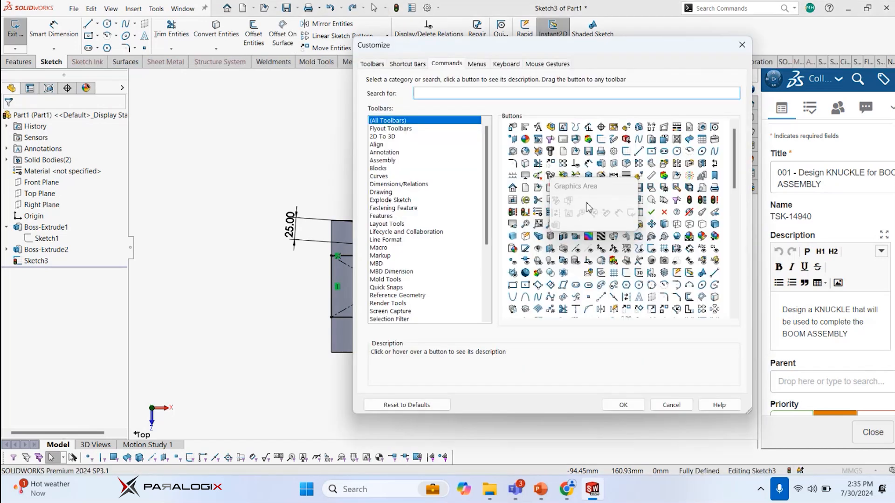
left_click_drag(597, 187, 564, 170)
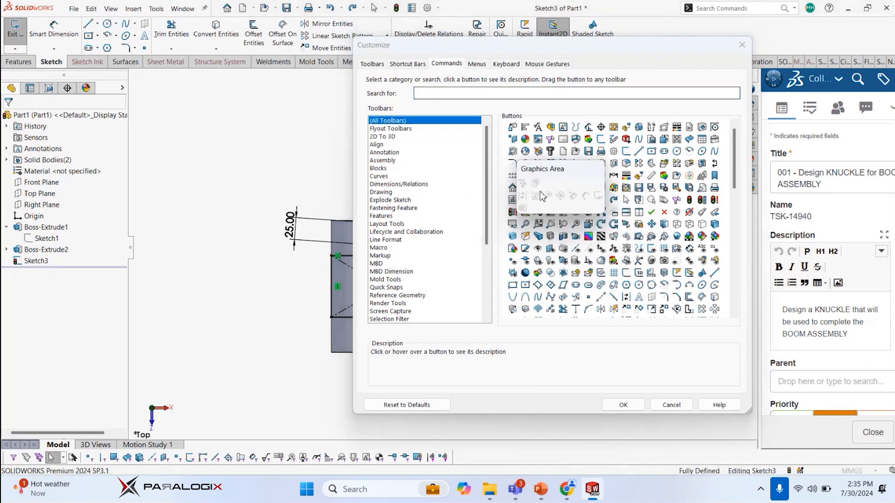
left_click(430, 92)
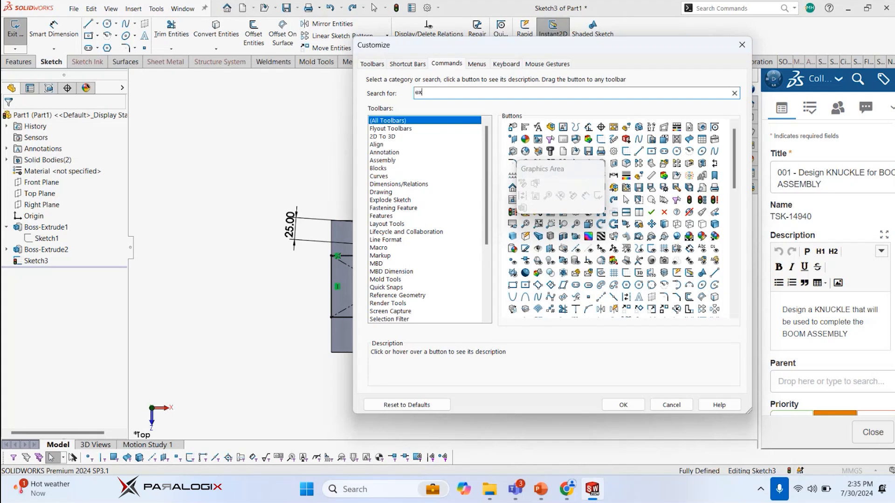
type("extru")
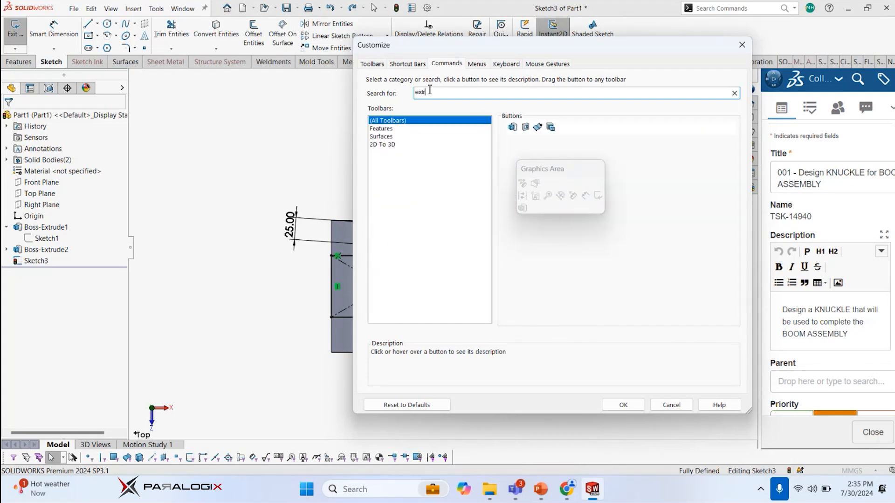
left_click_drag(531, 130, 535, 215)
left_click(624, 404)
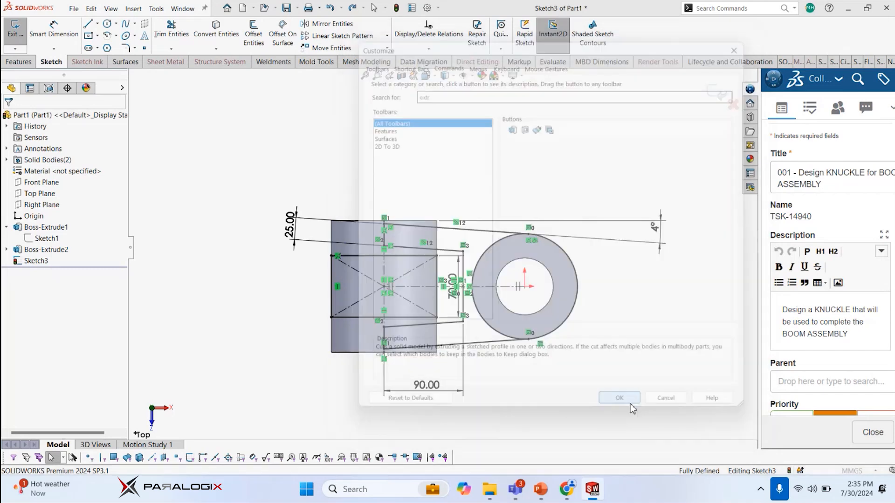
Start an Extruded Cut from the web sketch and select the U-shaped region between the two cylinders as its contour
right_click(402, 136)
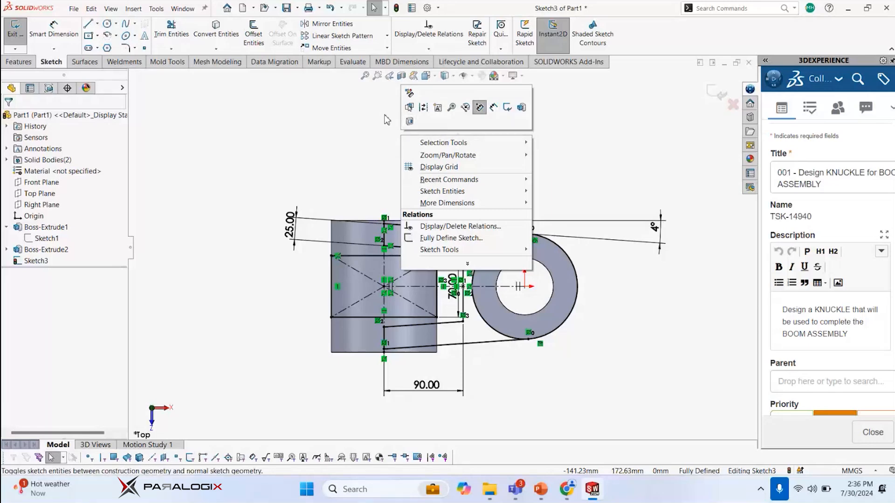
left_click(346, 118)
scroll(405, 166, "up", 1)
right_click(392, 143)
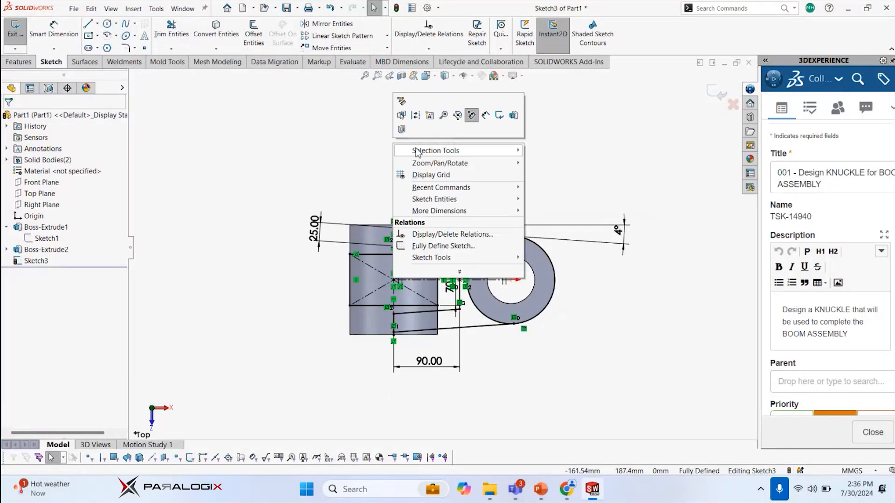
left_click(402, 130)
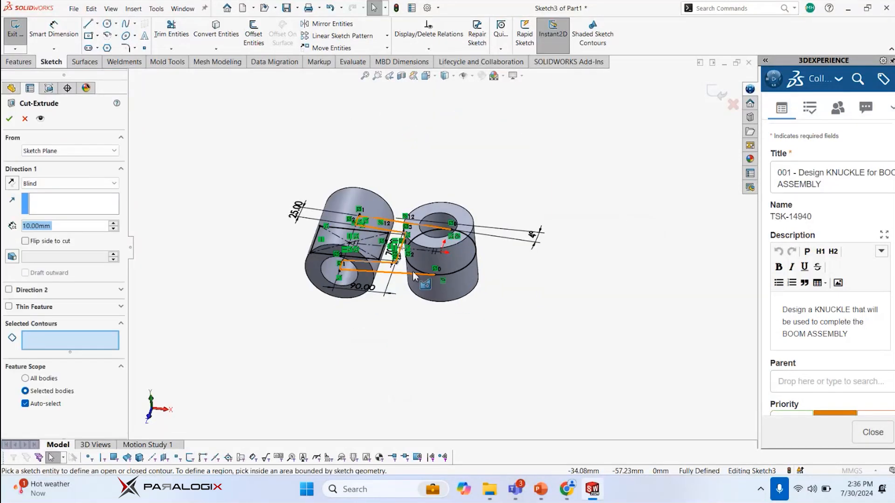
left_click(409, 272)
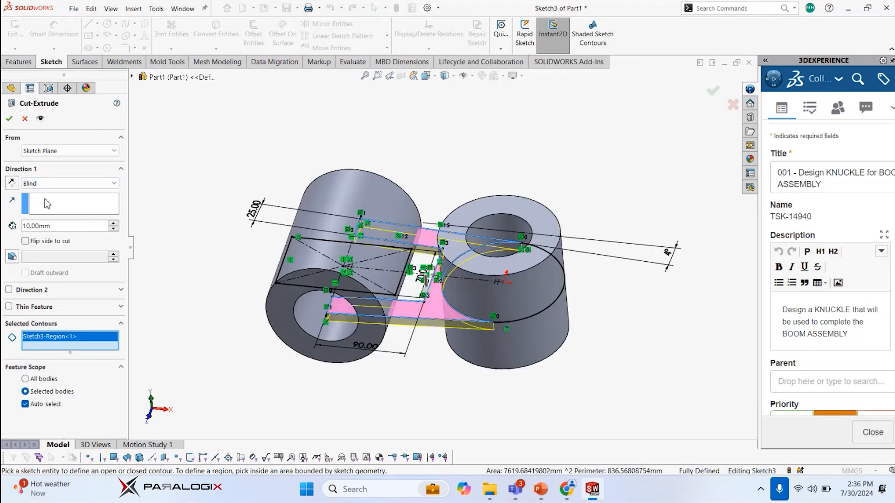
Set the cut's end condition to Mid Plane with a depth of 120 mm and create the feature
left_click(46, 184)
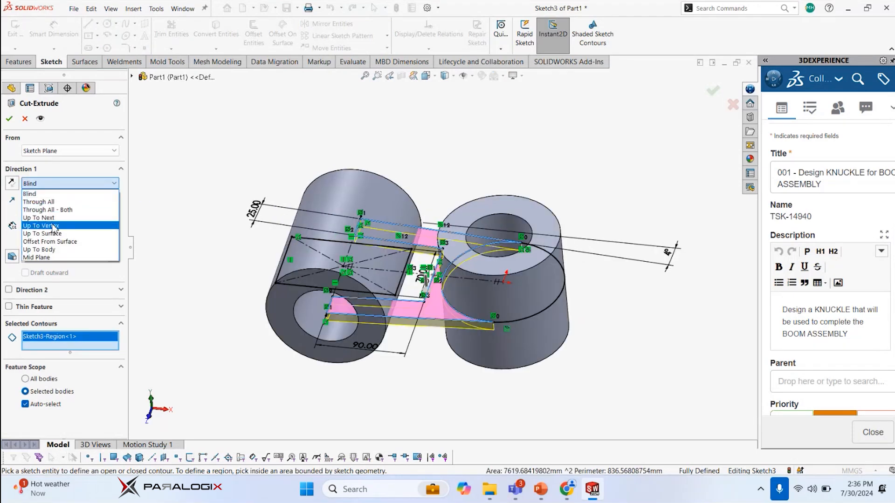
left_click(48, 257)
left_click(79, 227)
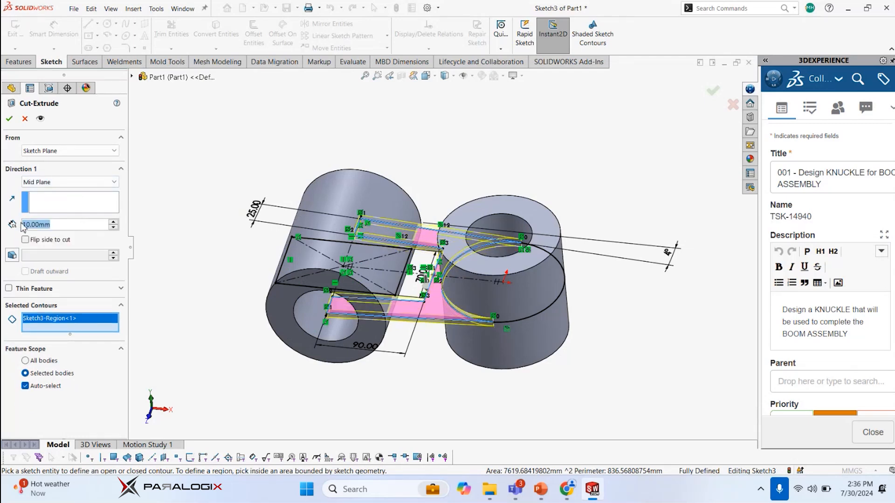
key("BackSpace")
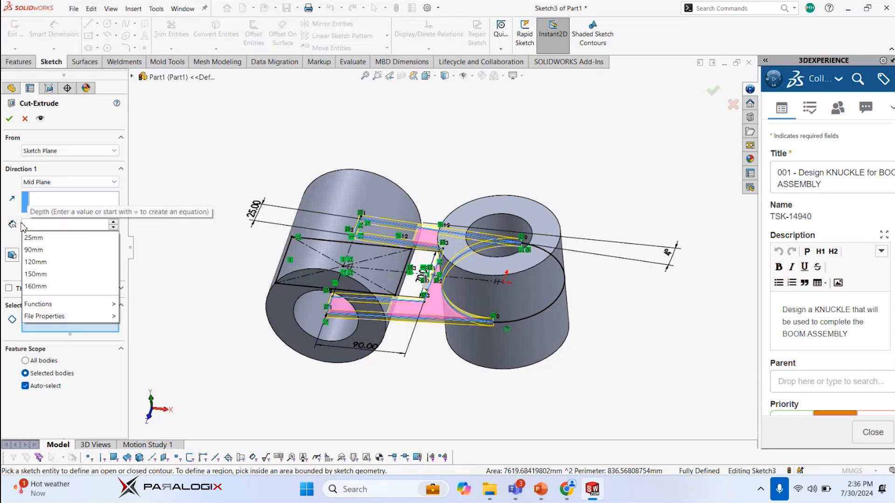
type("160")
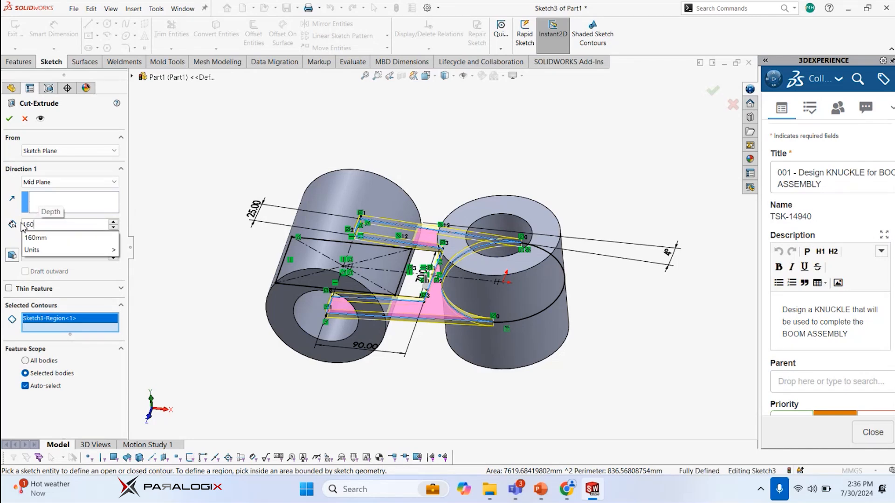
key("BackSpace")
key("BackSpace")
type("20")
key("Return")
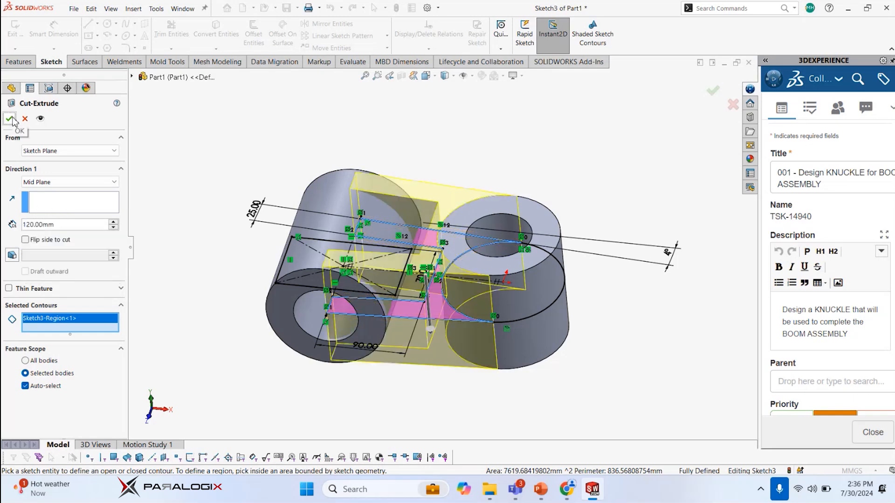
left_click(10, 118)
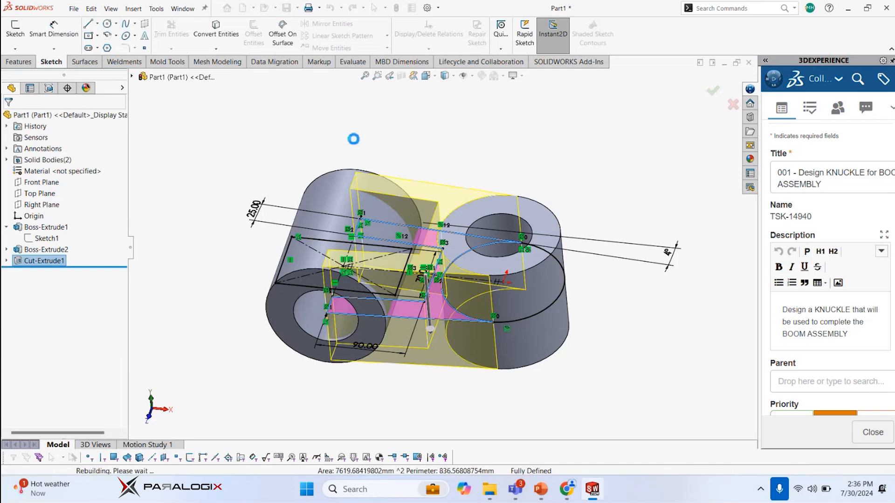
Undo the extruded cut and extrude the U-shaped web region between the two cylinders as a boss, Mid Plane, 120 mm deep
key("ctrl+z")
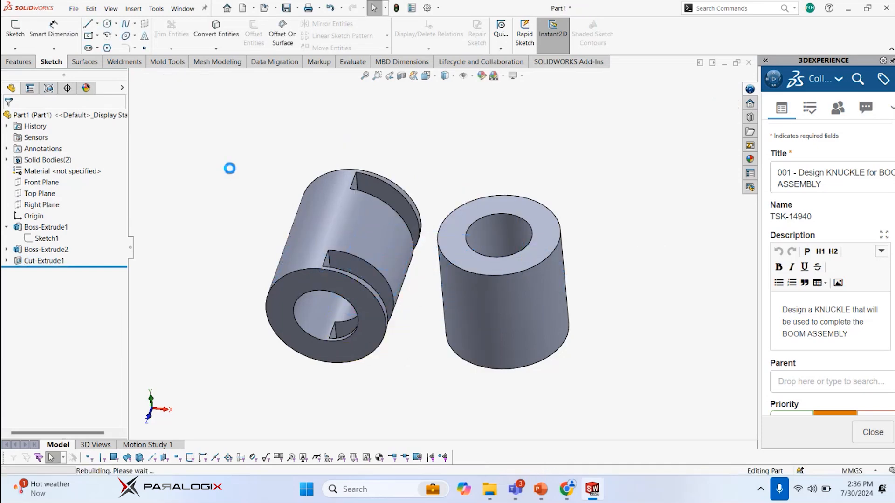
right_click(284, 160)
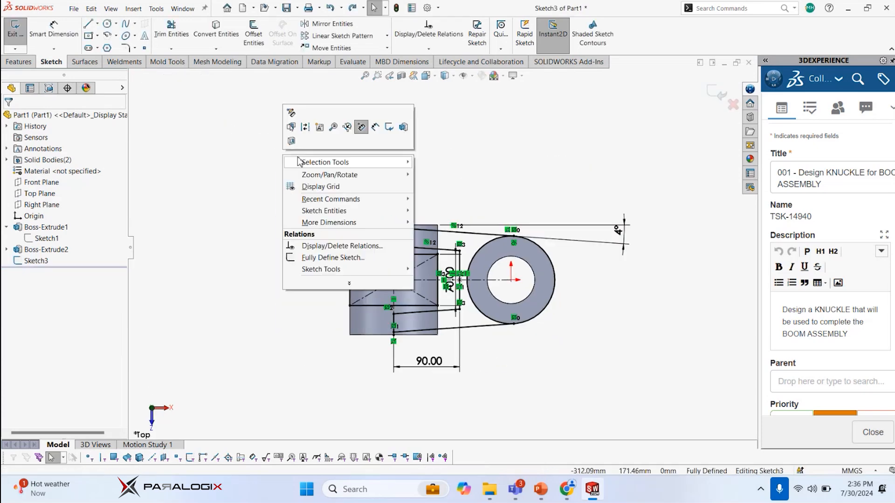
left_click(400, 129)
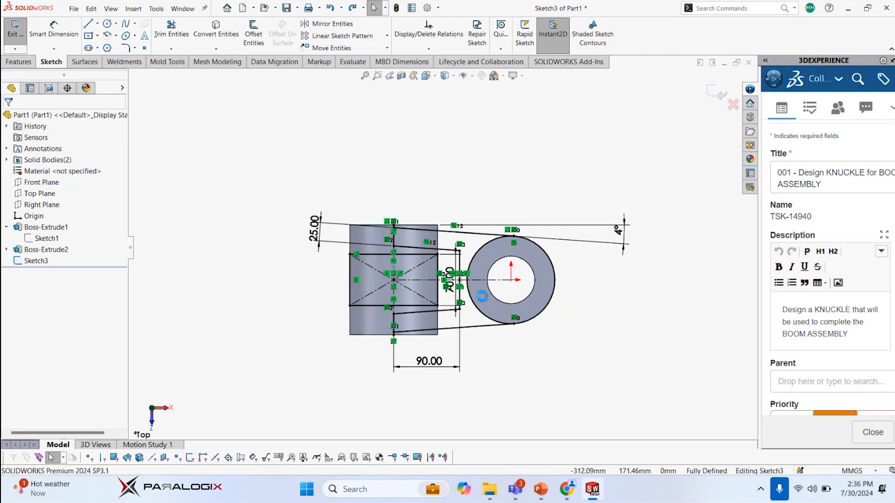
left_click(477, 258)
middle_click_drag(214, 229, 203, 165)
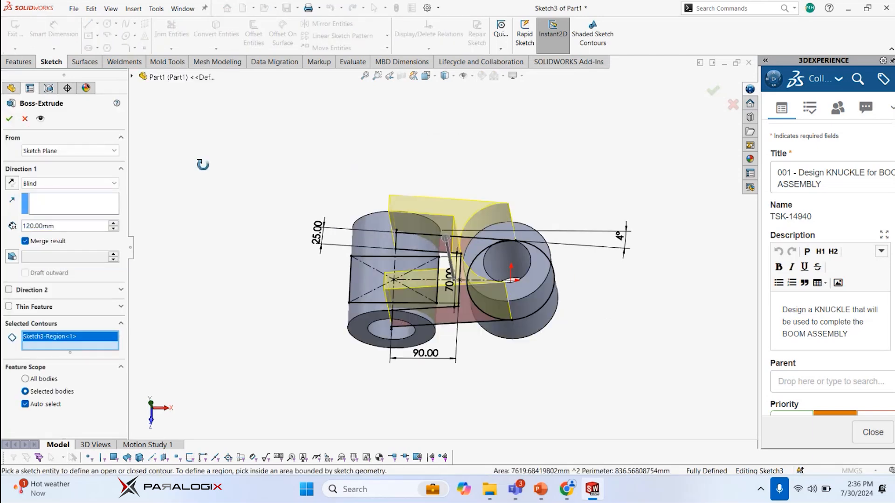
left_click(58, 183)
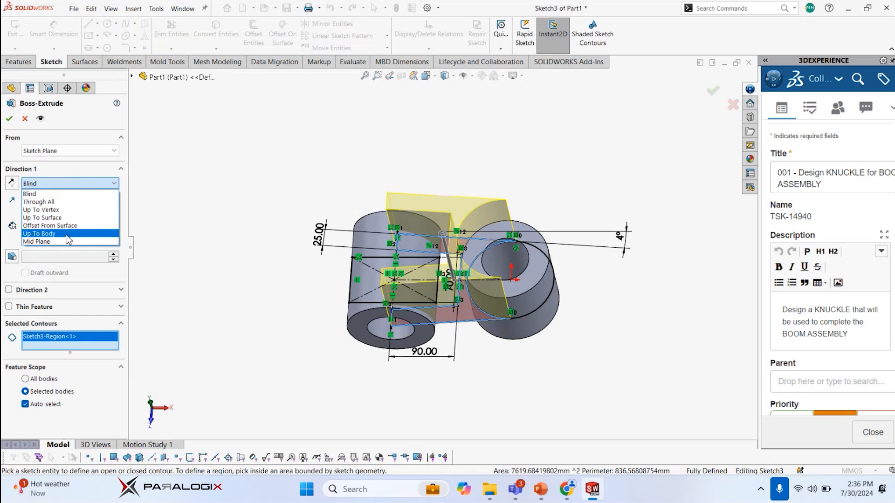
left_click(66, 241)
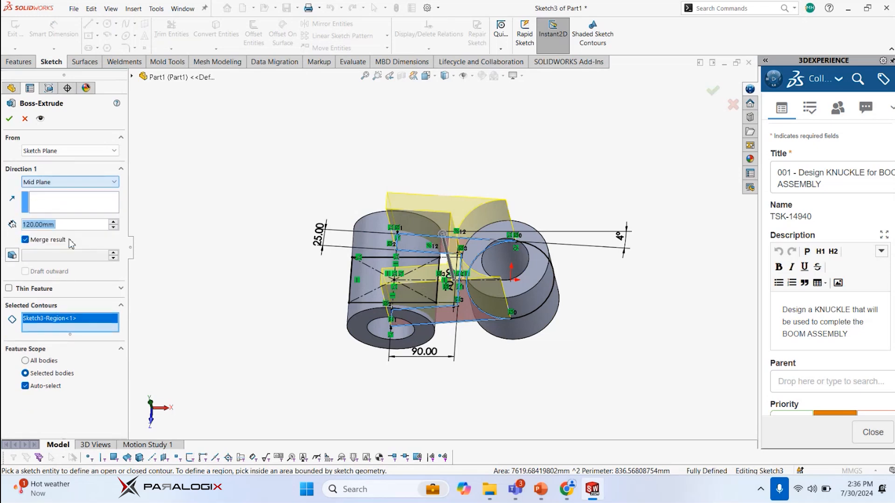
left_click(10, 118)
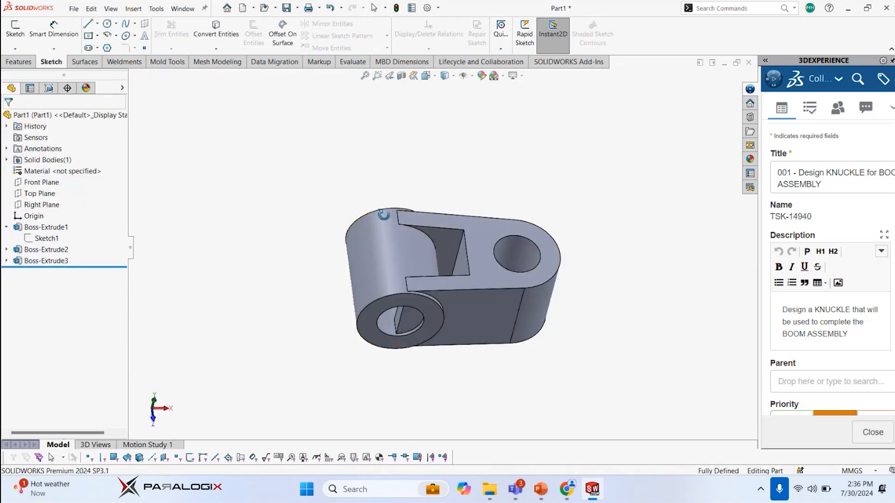
left_click(6, 260)
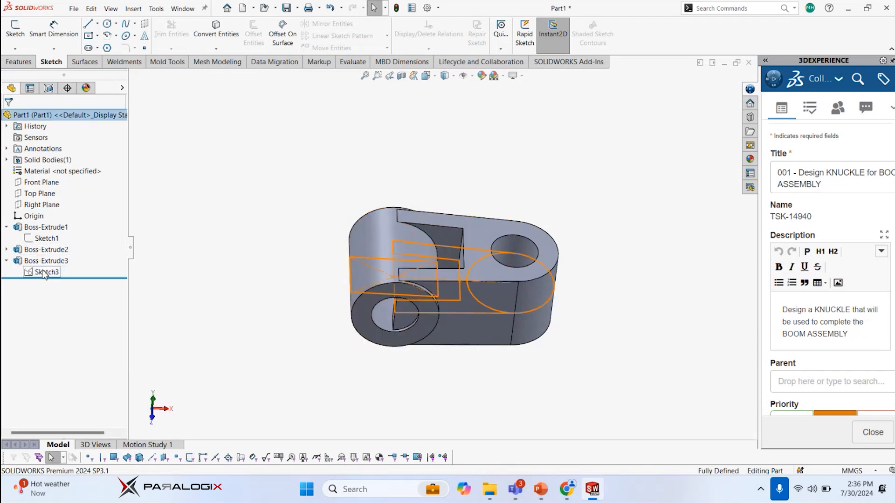
left_click(6, 250)
left_click(44, 283)
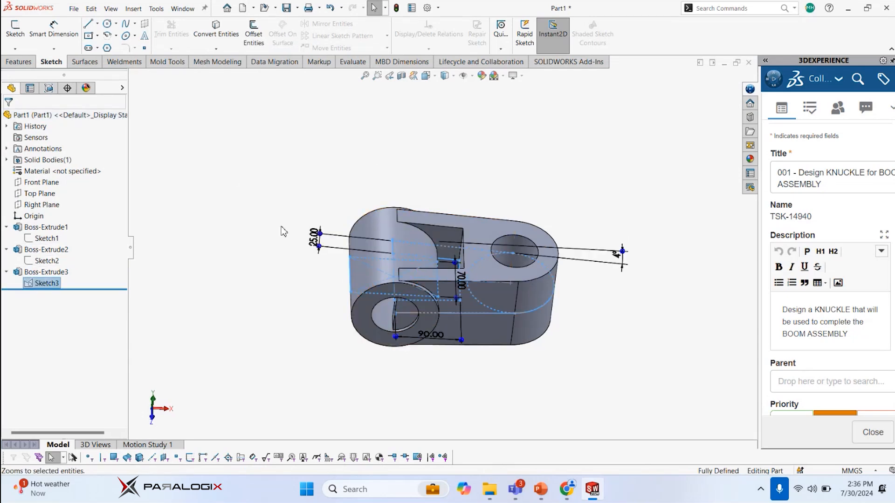
middle_click_drag(282, 227, 309, 179)
left_click(296, 177)
key("s")
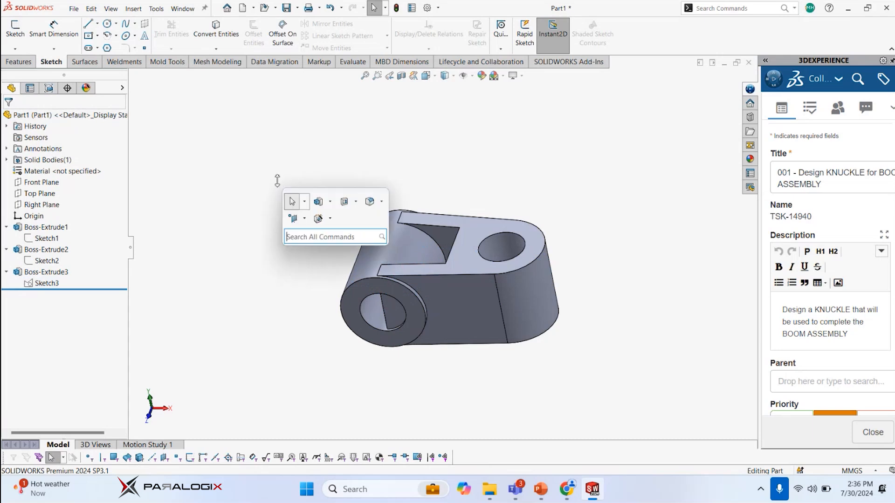
Start an Extruded Cut from the existing web sketch, Sketch3, and select the rectangular region across the horizontal cylinder as its contour
left_click(19, 61)
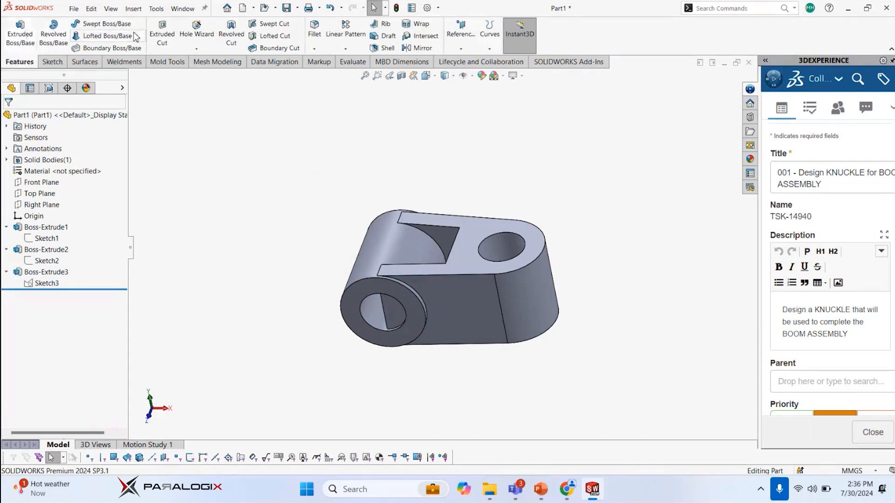
left_click(163, 33)
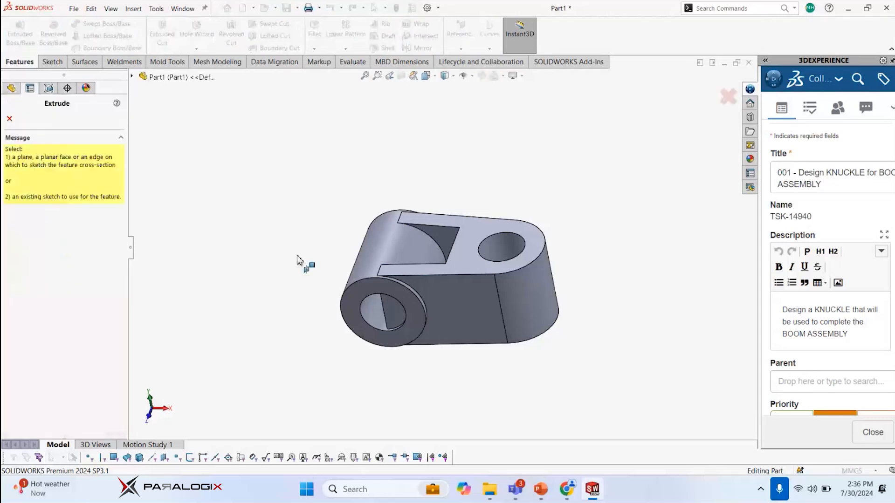
left_click(132, 76)
left_click(142, 211)
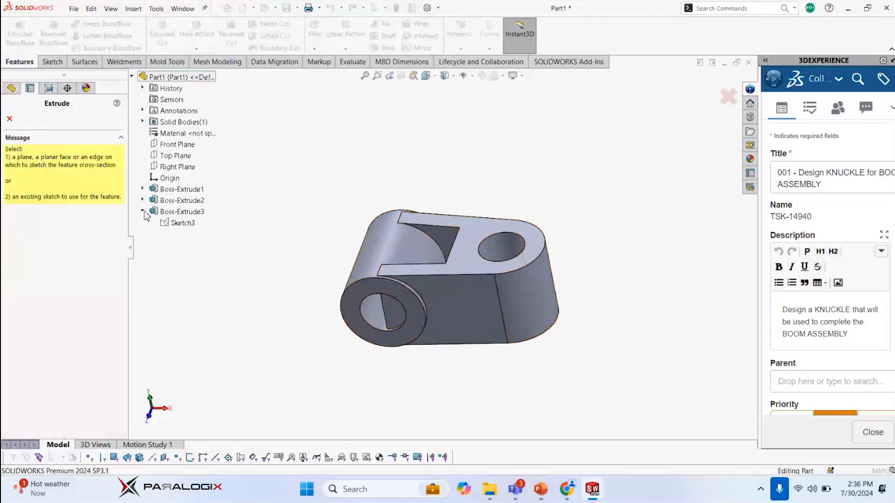
left_click(181, 223)
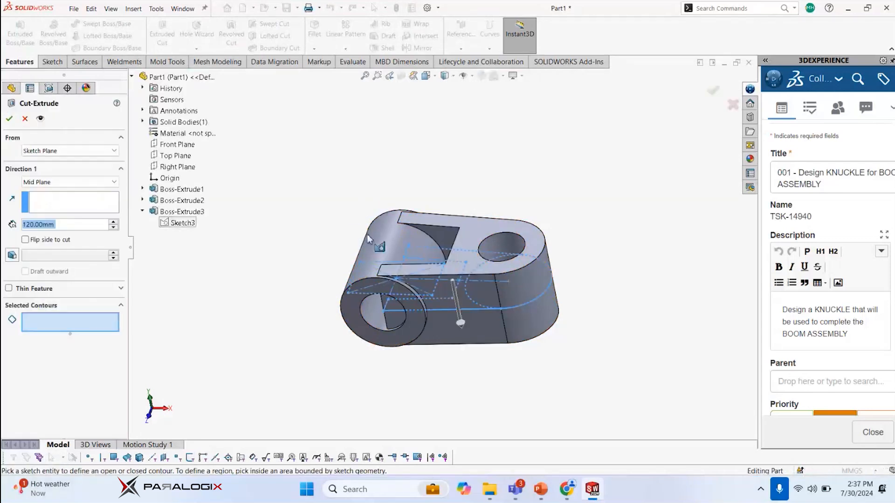
left_click(365, 273)
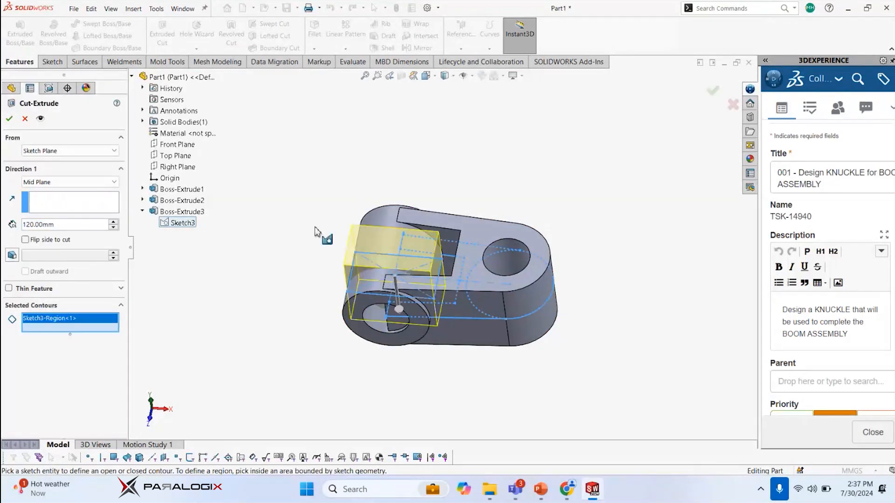
Set the cut's end condition to Through All - Both and create the cut
scroll(262, 264, "down", 1)
middle_click_drag(261, 244, 259, 235)
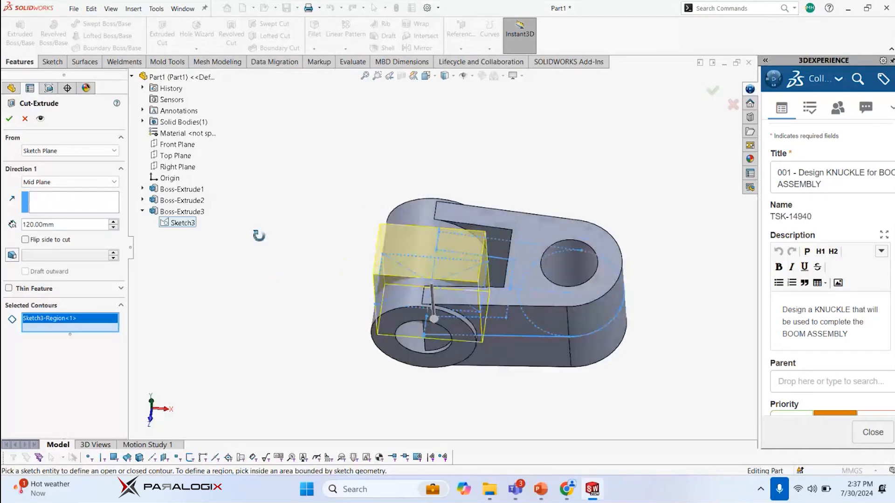
left_click(70, 182)
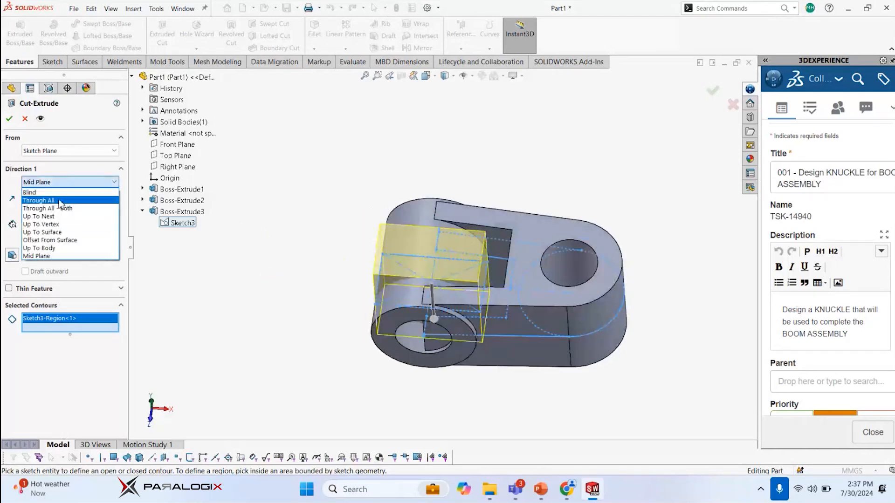
left_click(63, 207)
left_click(11, 120)
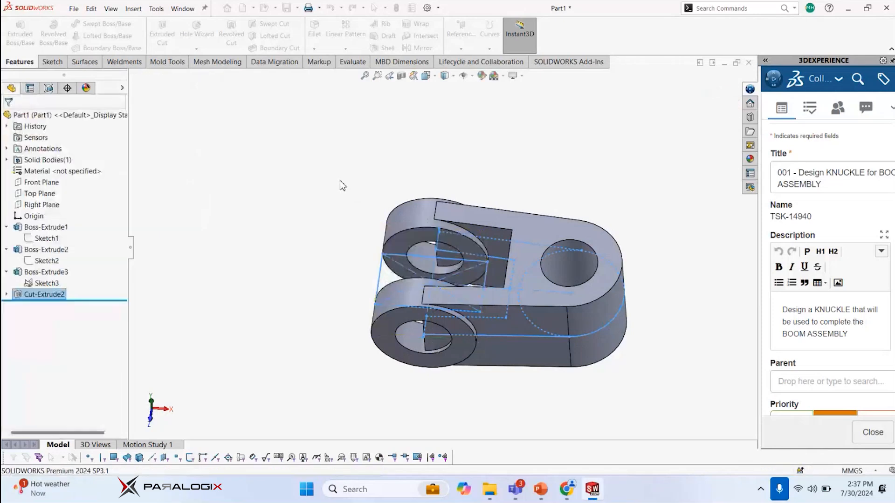
Find the Delete Face command with "delete face" and select the two web faces protruding into the near lug's bore
middle_click_drag(347, 232, 389, 178)
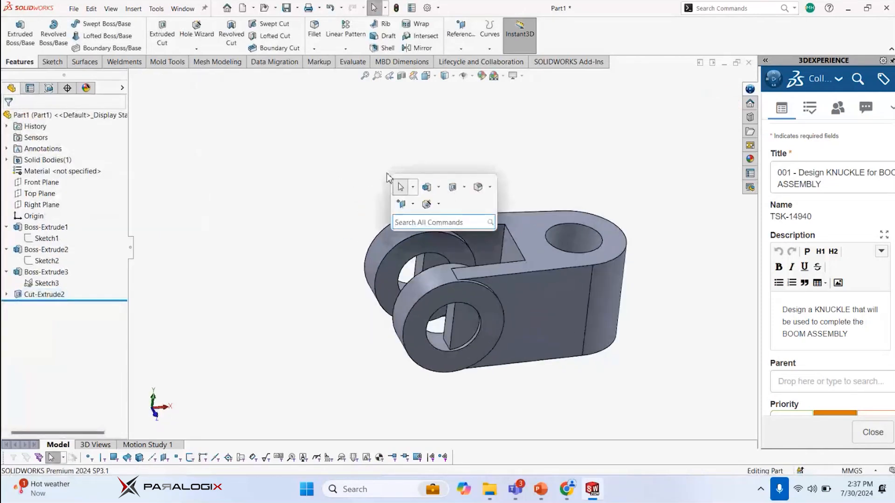
type("fa")
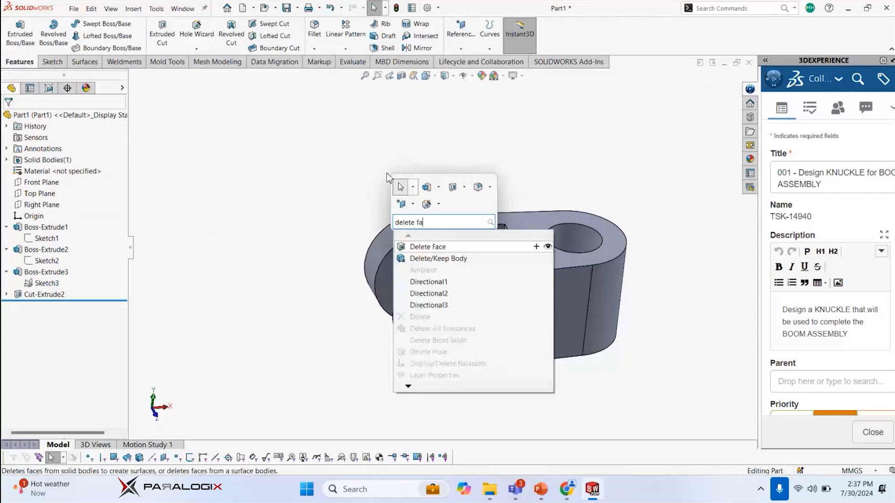
type("ce")
left_click(440, 246)
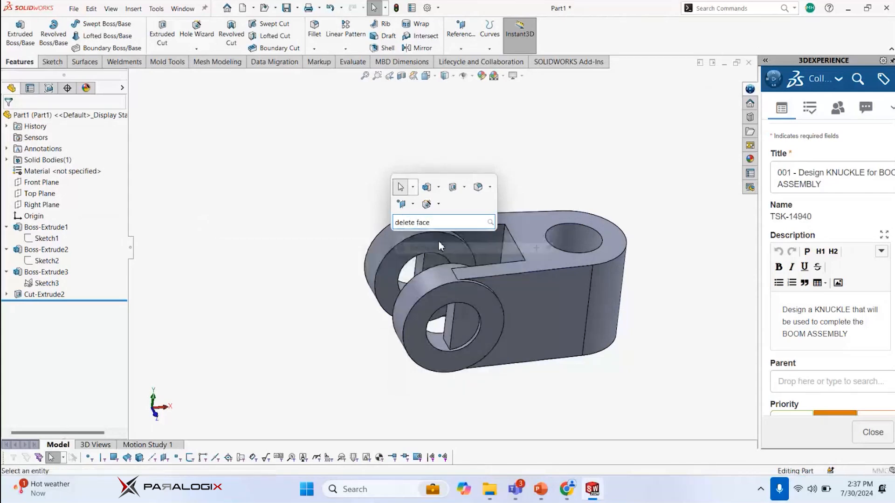
scroll(459, 345, "down", 3)
left_click(455, 326)
left_click(442, 303)
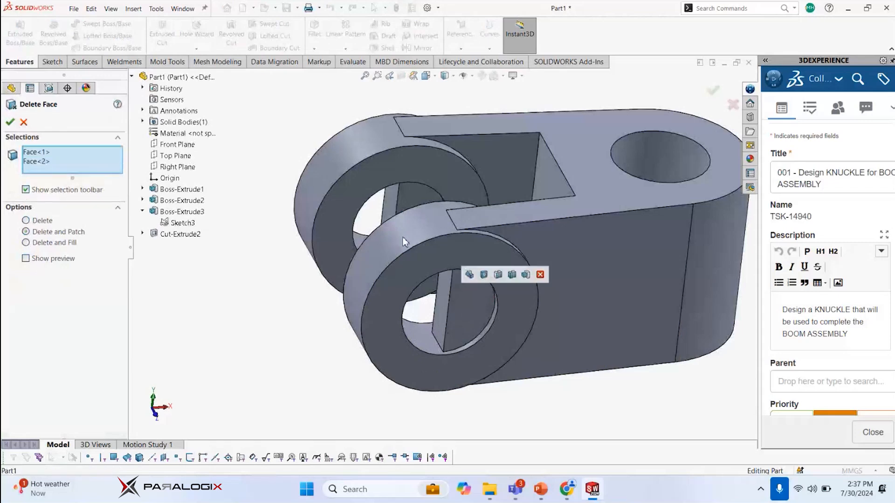
Add the remaining web faces protruding into both lug bores, six in total, and remove them with Delete and Patch
middle_click_drag(405, 242, 492, 276)
left_click(631, 303)
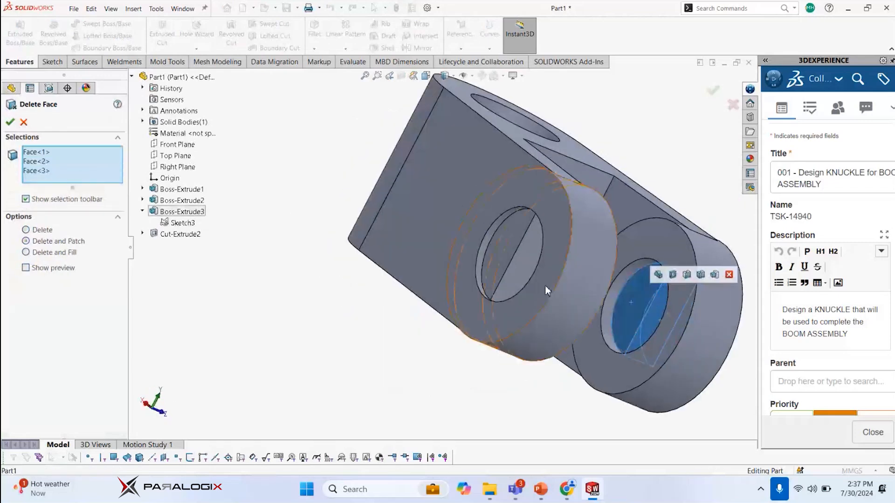
left_click(516, 256)
left_click(508, 250)
middle_click_drag(542, 276, 429, 234)
left_click(409, 229)
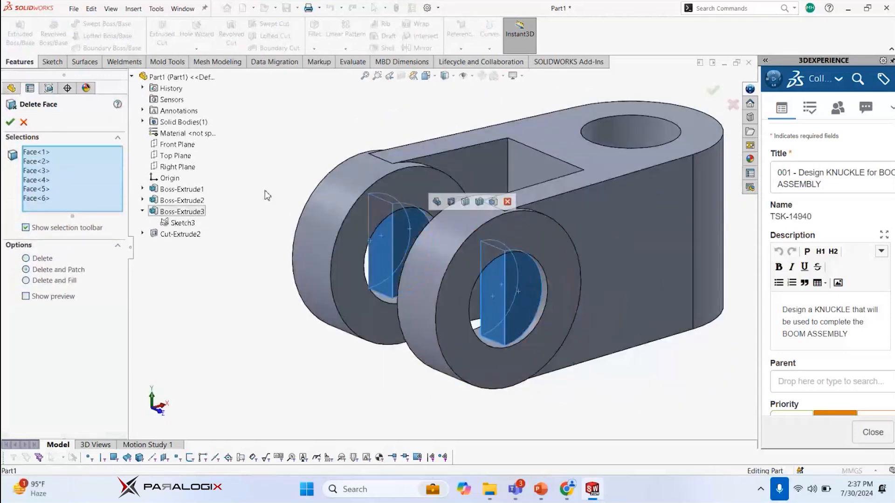
right_click(316, 120)
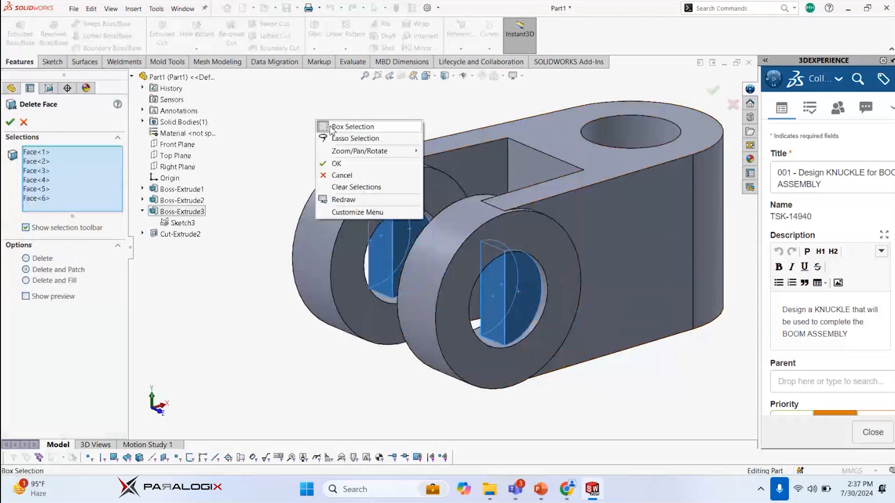
left_click(348, 164)
middle_click_drag(509, 391, 512, 233)
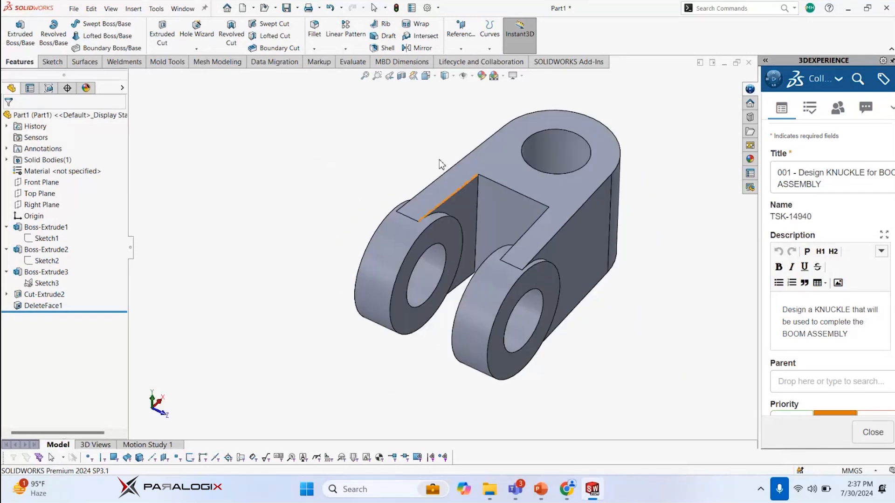
key("s")
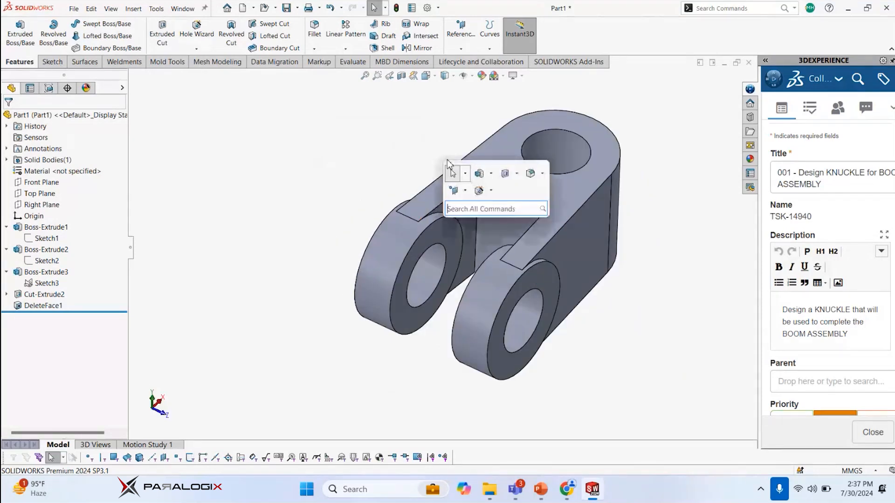
left_click(531, 174)
left_click(478, 201)
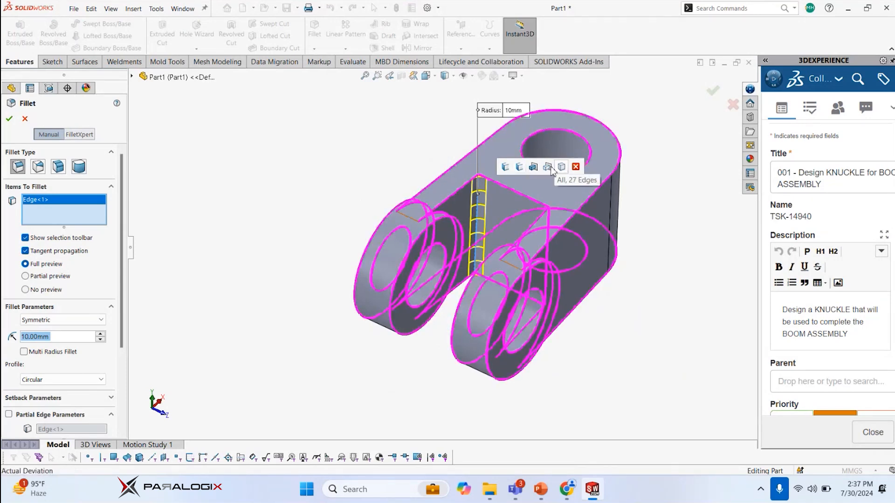
mouse_move(535, 204)
middle_mouse_down()
mouse_move(525, 210)
mouse_move(551, 224)
mouse_move(517, 204)
middle_mouse_up()
left_click(563, 234)
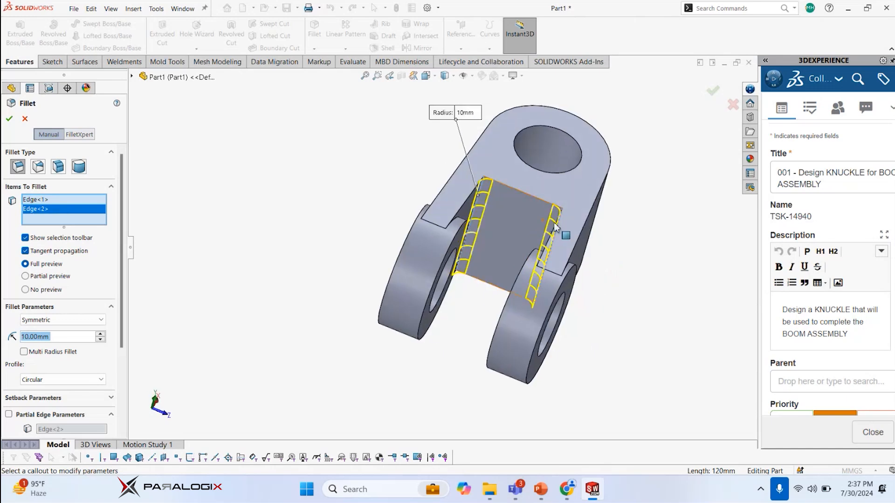
middle_click_drag(425, 202, 482, 200)
key("Escape")
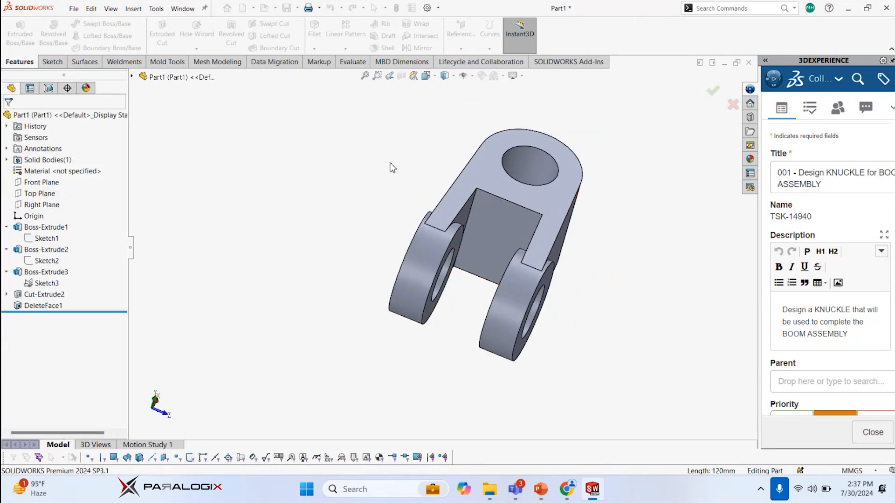
key("s")
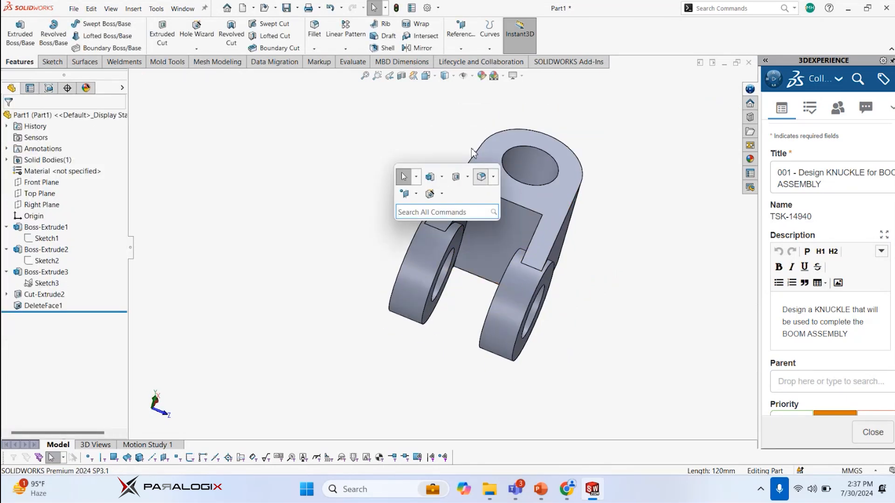
key("Escape")
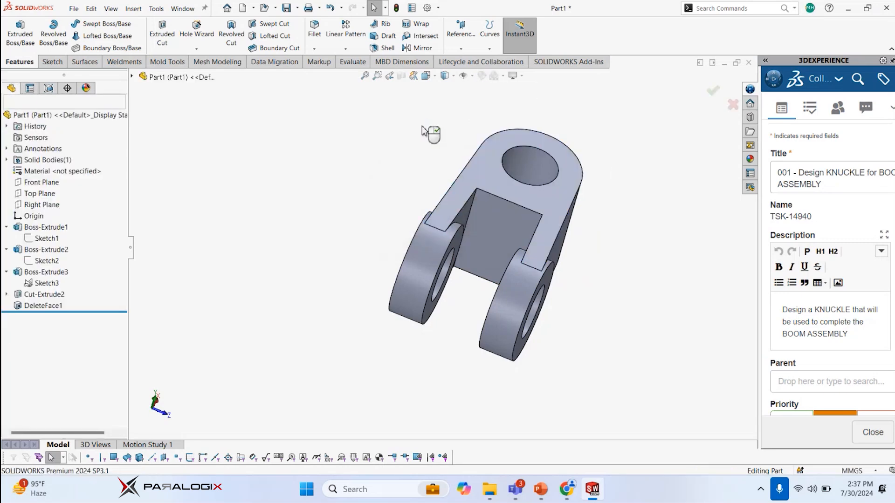
Try to fillet all edges of the knuckle at once with a 10 mm radius
key("s")
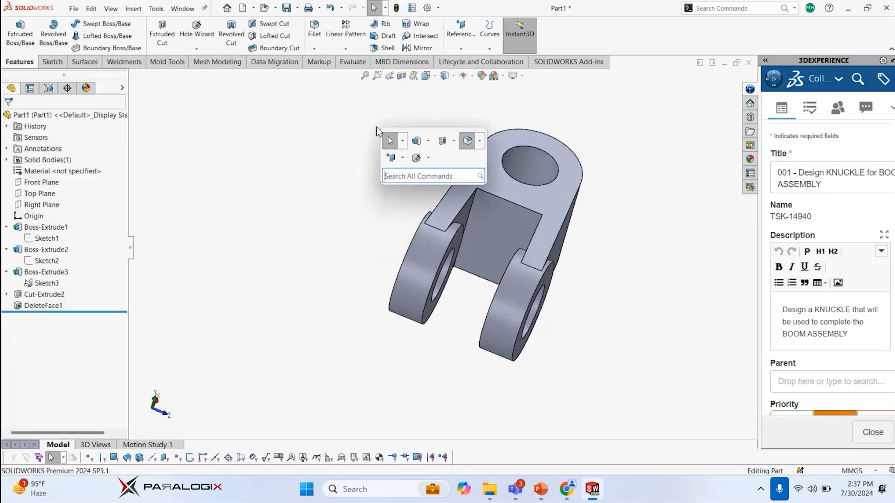
left_click(467, 141)
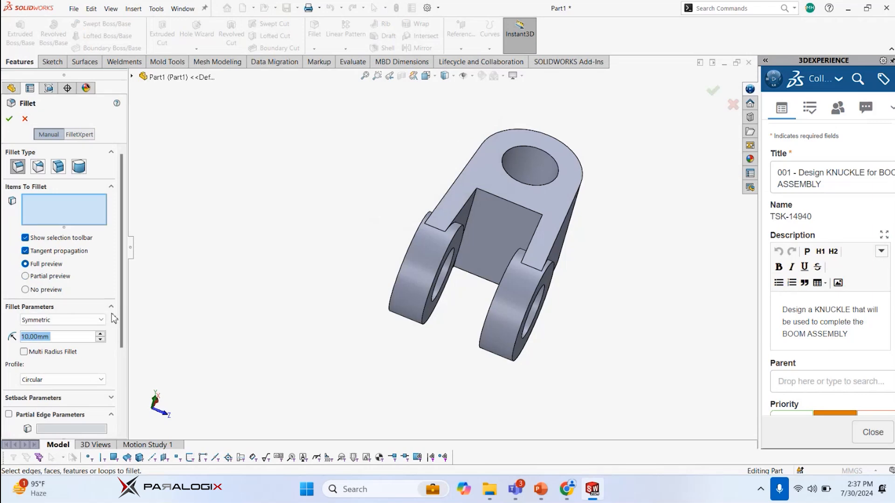
middle_click_drag(476, 205, 472, 201)
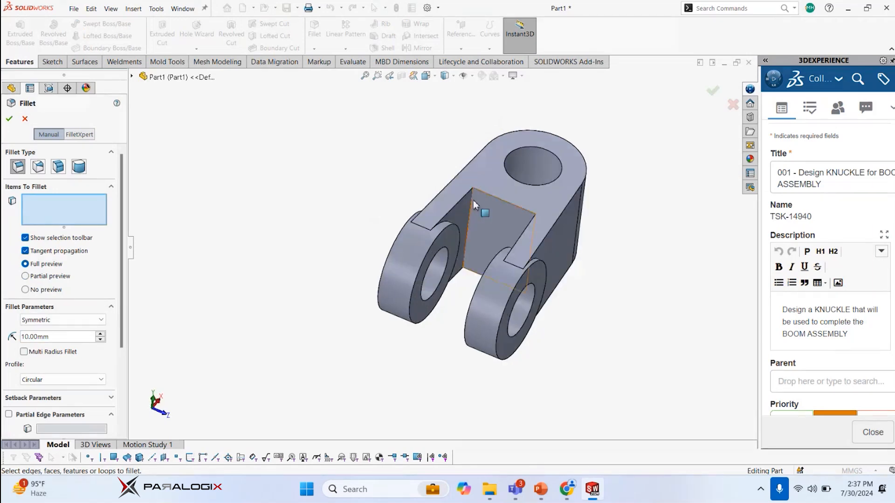
left_click(471, 200)
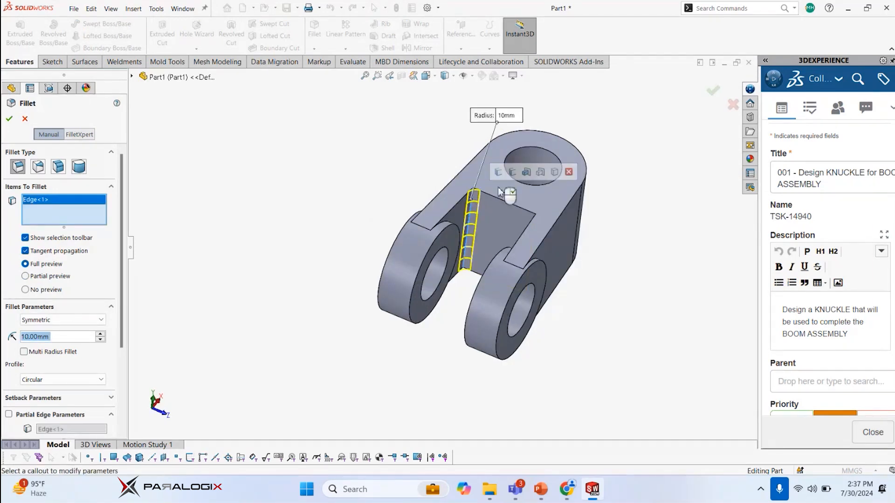
left_click(542, 172)
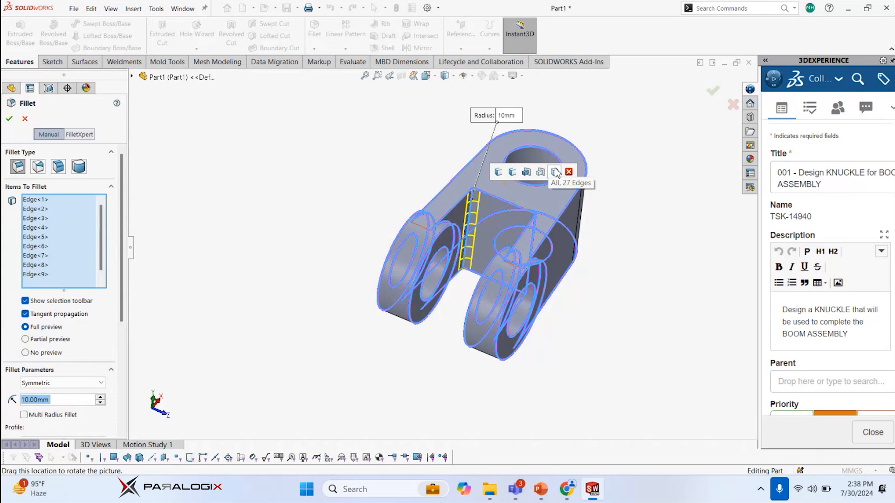
left_click(555, 172)
left_click(9, 118)
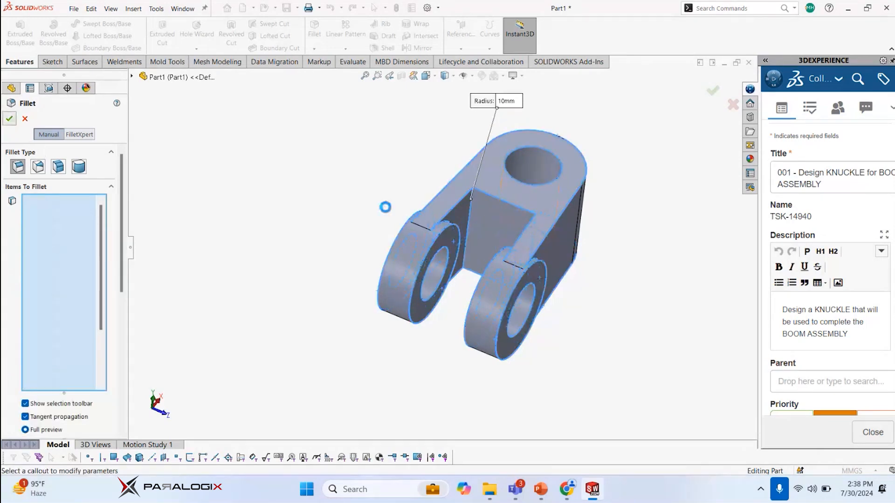
key("Escape")
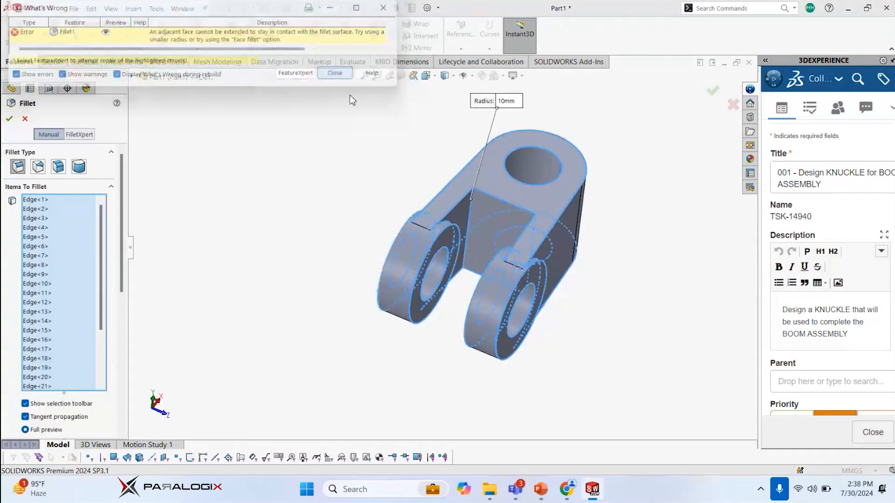
key("Escape")
Try to fillet the ten edges belonging to the fork slot cut with a 10 mm radius
key("s")
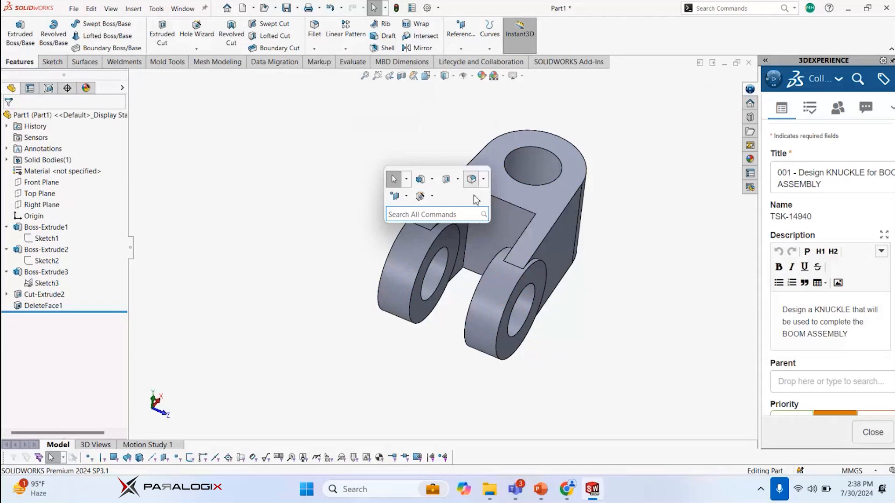
left_click(471, 179)
left_click(468, 216)
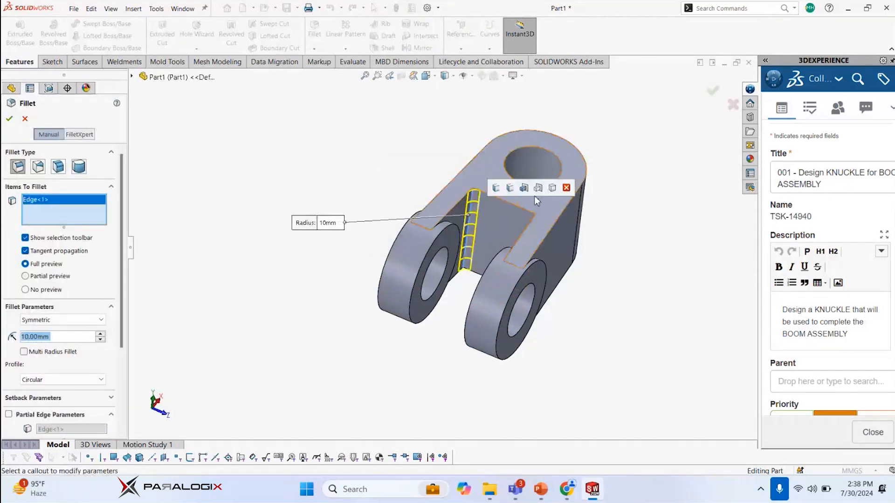
left_click(537, 188)
middle_click_drag(455, 253, 391, 213)
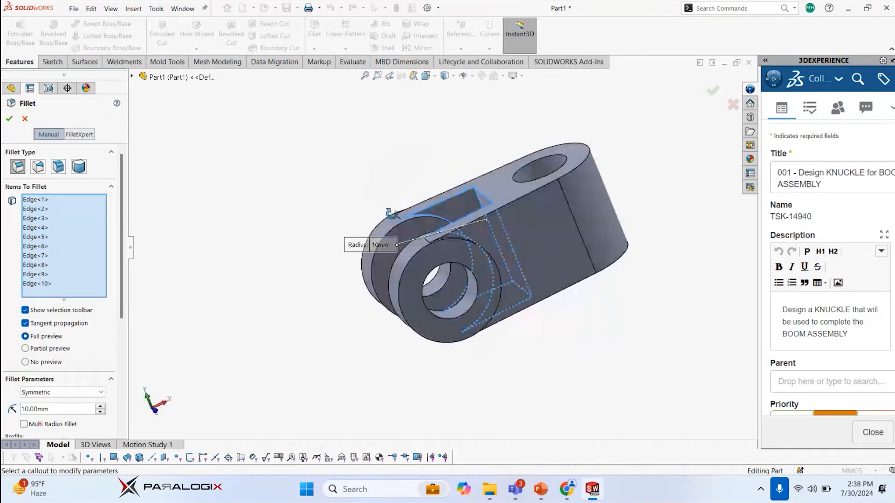
left_click(8, 119)
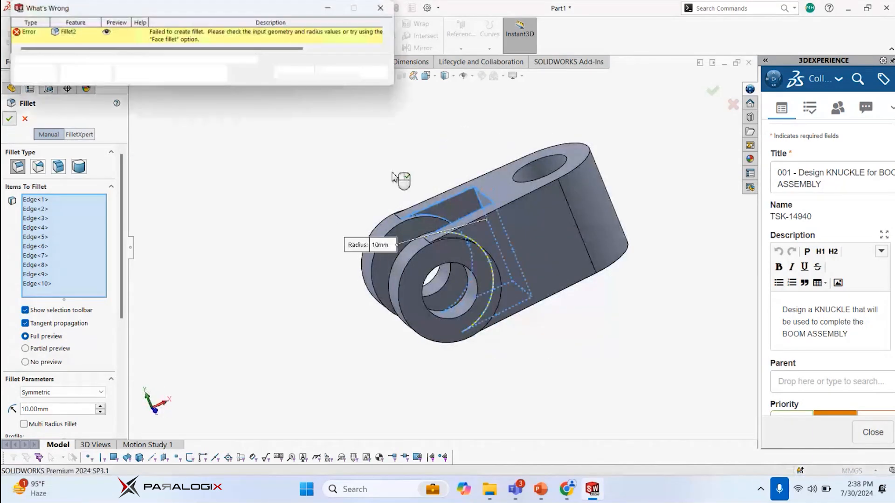
left_click(339, 74)
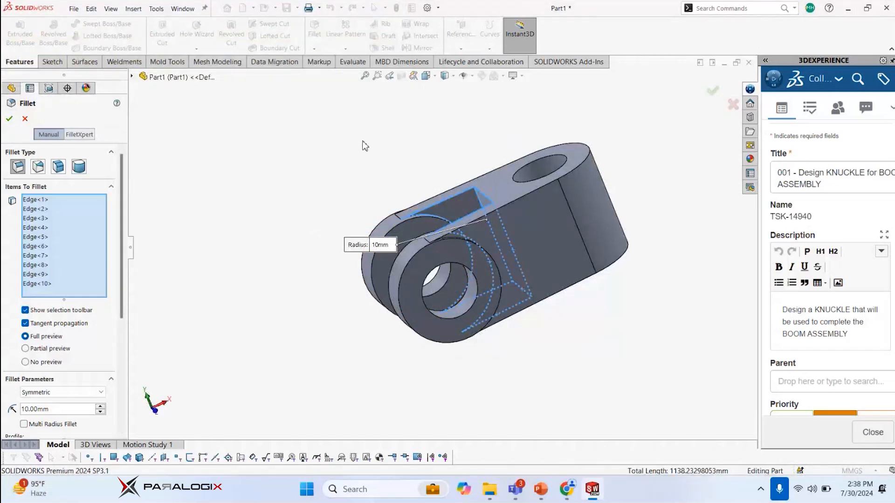
key("Escape")
middle_click_drag(387, 144, 366, 161)
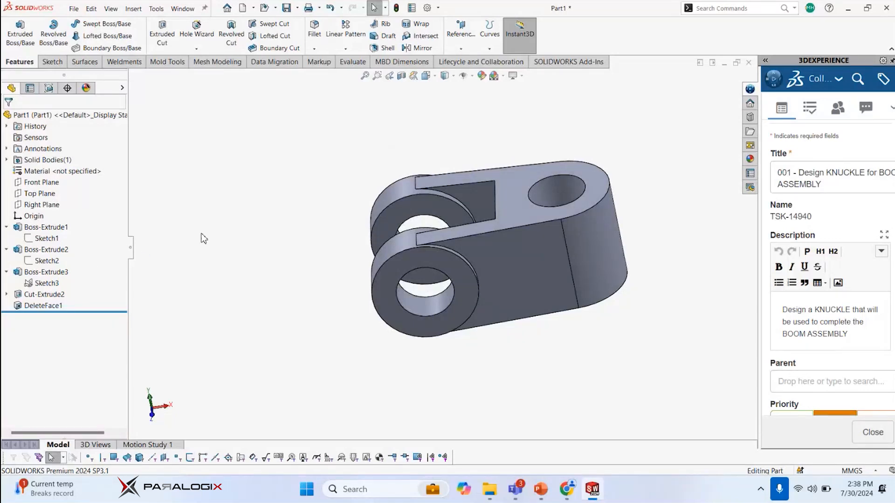
left_click(44, 295)
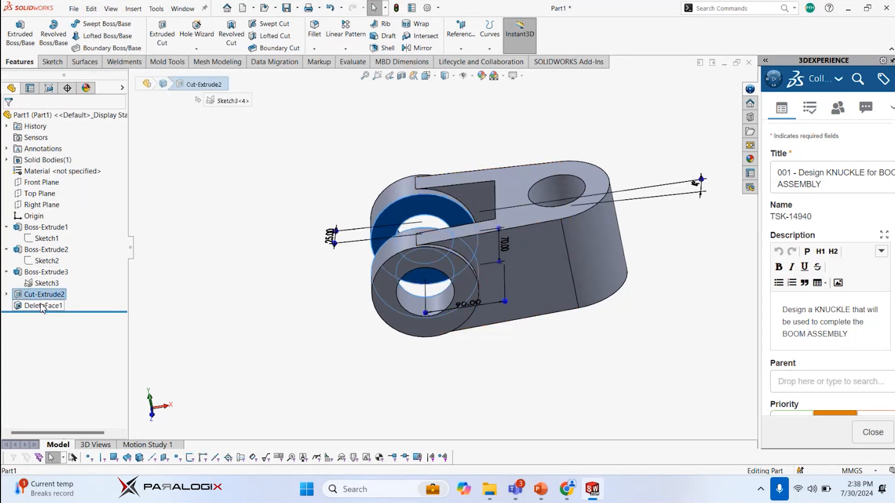
key("Escape")
Start a 10 mm constant-radius Fillet and select the two inner corner edges of the fork slot
key("s")
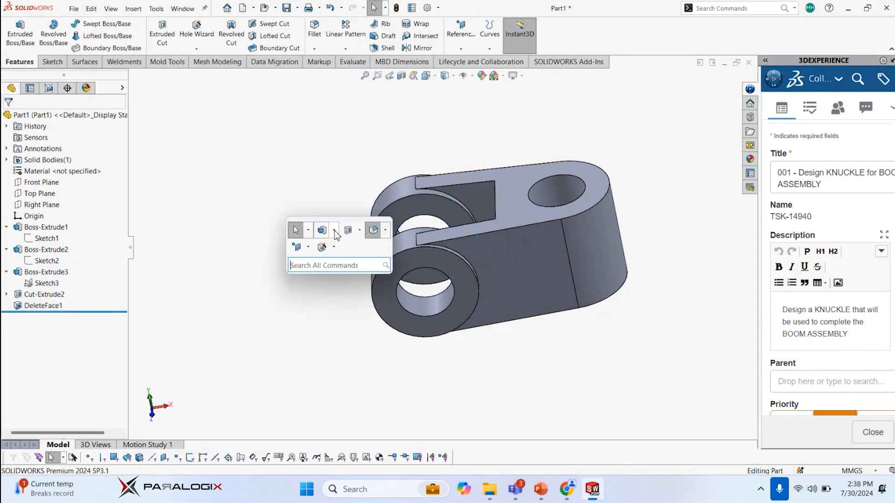
left_click(373, 231)
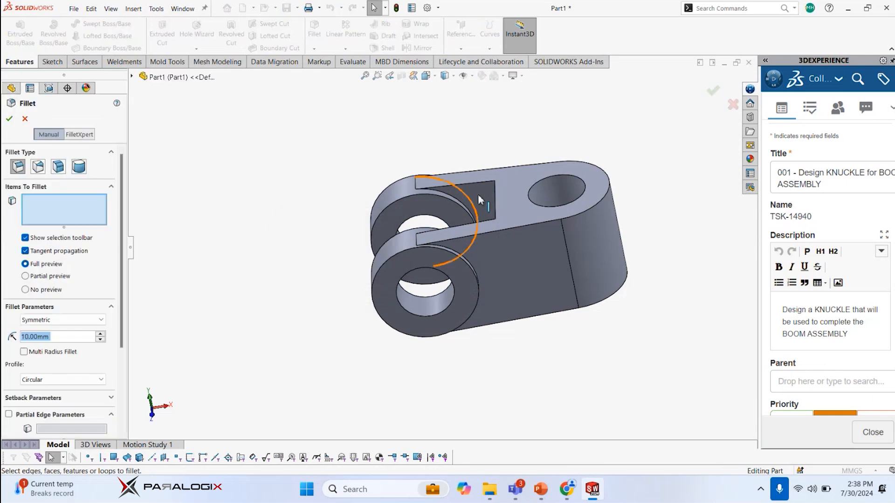
scroll(497, 197, "down", 2)
middle_click_drag(508, 191, 552, 261)
left_click(479, 204)
left_click(558, 263)
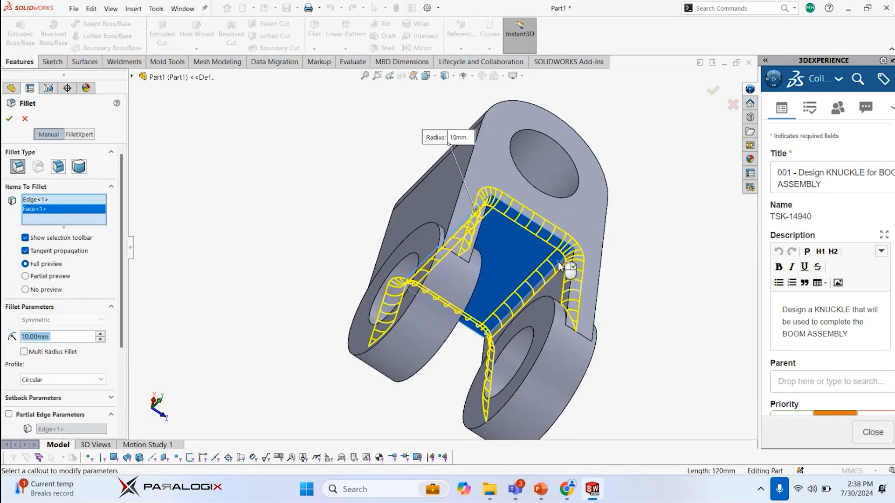
left_click(479, 228)
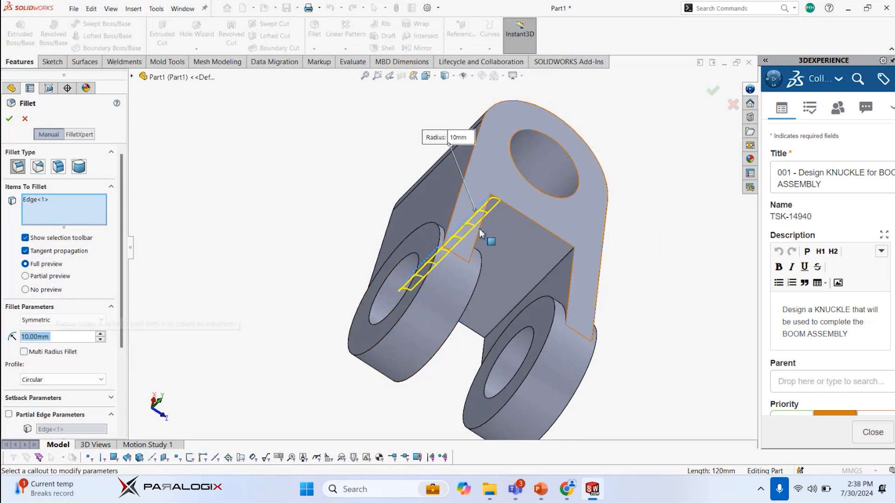
left_click(564, 263)
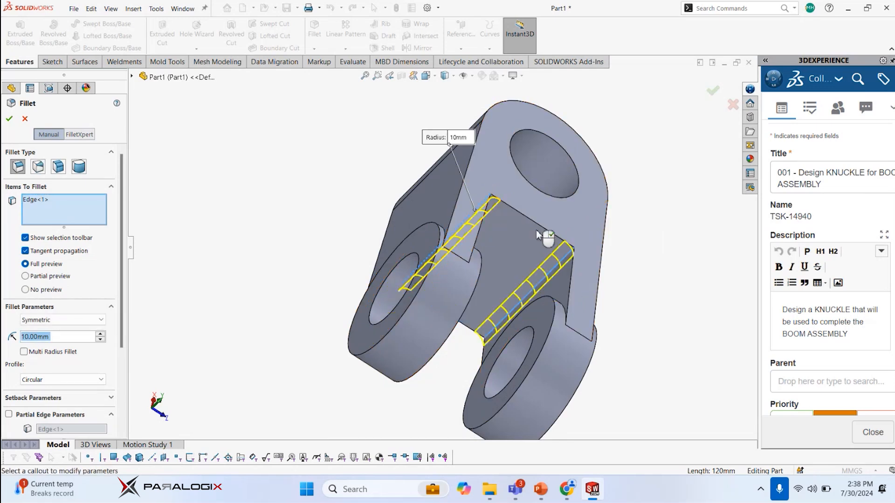
middle_click_drag(504, 208, 516, 203)
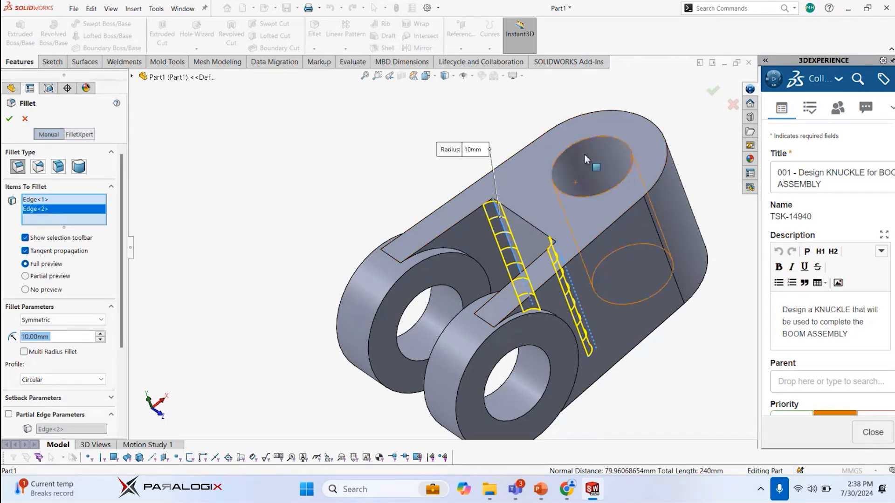
left_click(572, 149)
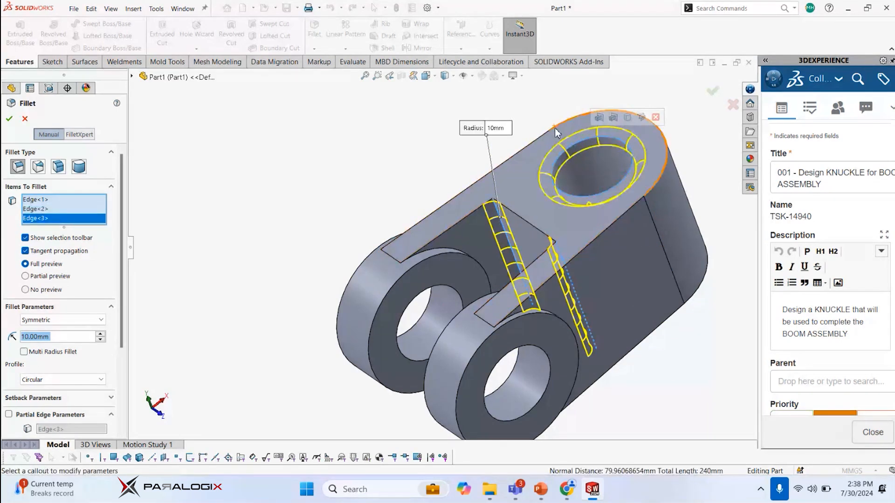
left_click(559, 131)
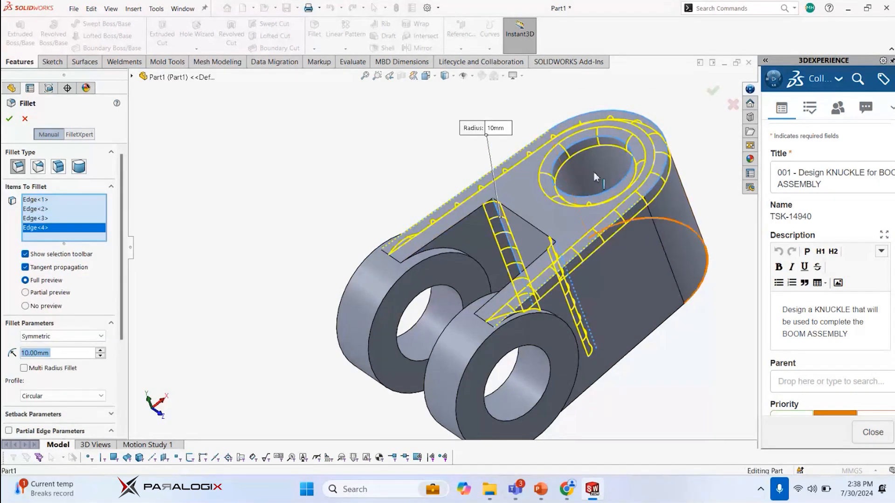
middle_click_drag(650, 214, 588, 264)
left_click(588, 261)
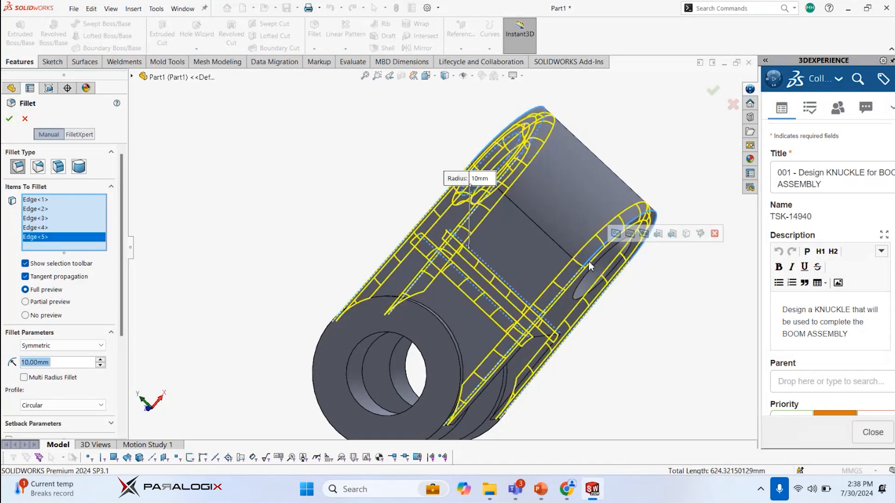
key("Delete")
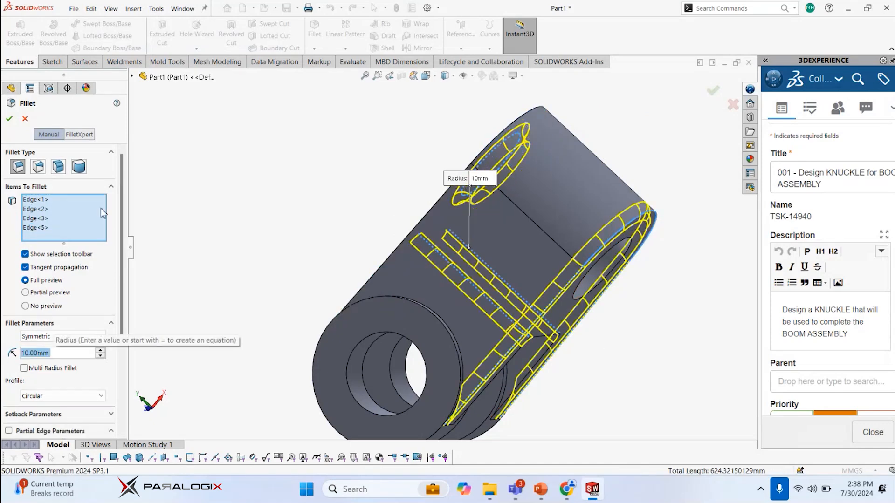
left_click(41, 228)
key("Delete")
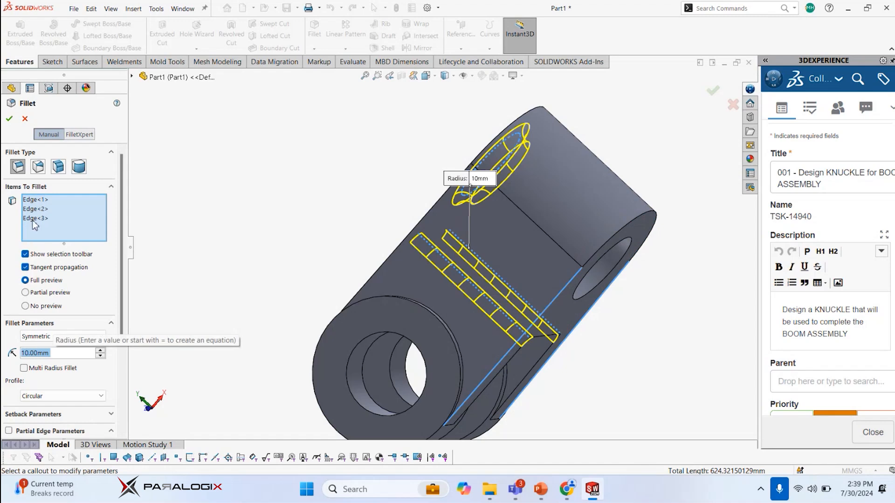
left_click(33, 223)
key("Delete")
Add the outer perimeter edges of the web's upper and lower faces to the selection and create the 10 mm fillet
middle_click_drag(466, 233, 552, 204)
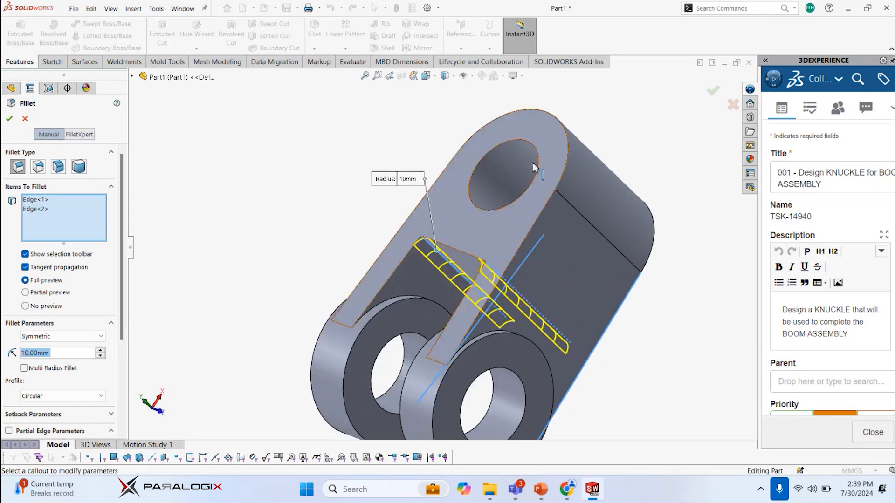
left_click(551, 203)
middle_click_drag(703, 299, 635, 289)
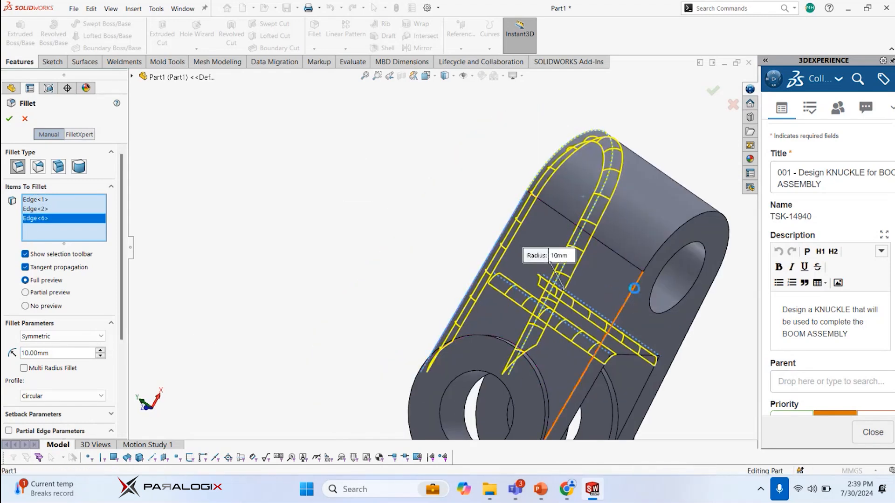
left_click(634, 288)
middle_click_drag(475, 226, 513, 224)
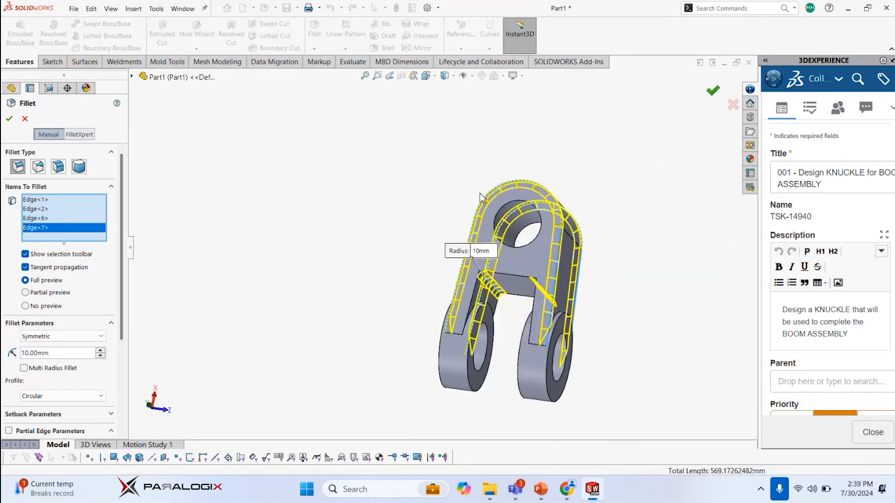
key("Return")
middle_click_drag(419, 255, 404, 238)
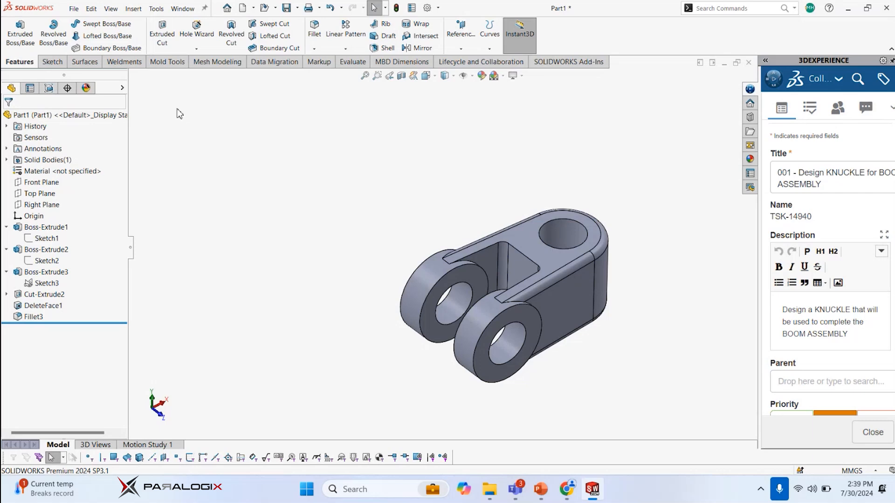
left_click(79, 10)
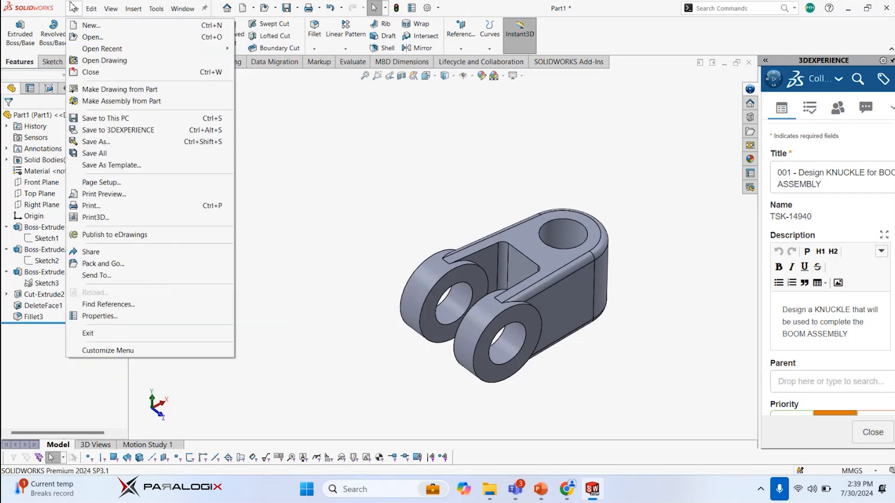
left_click(106, 89)
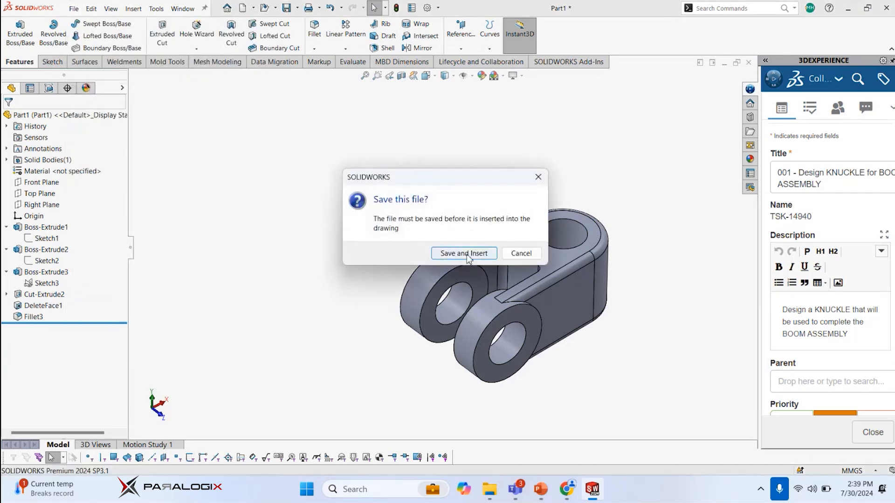
left_click(537, 178)
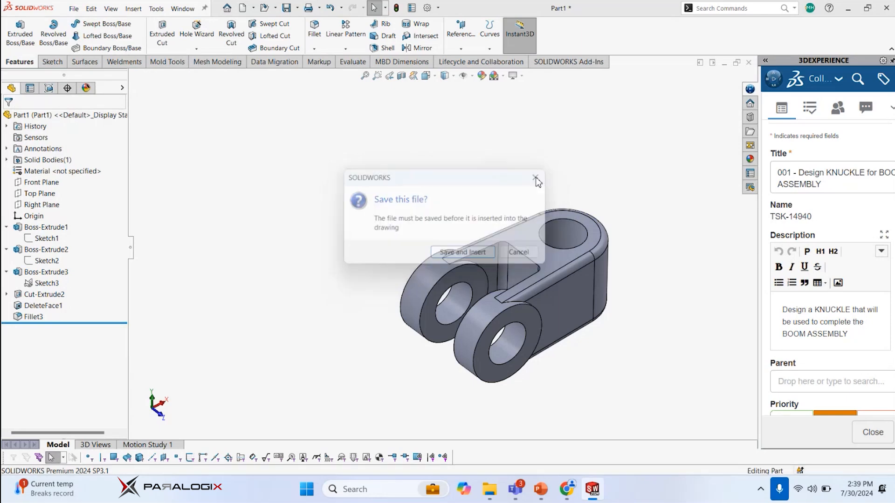
Save the part to the PLX AE (D:) drive under the file name Test
left_click(73, 8)
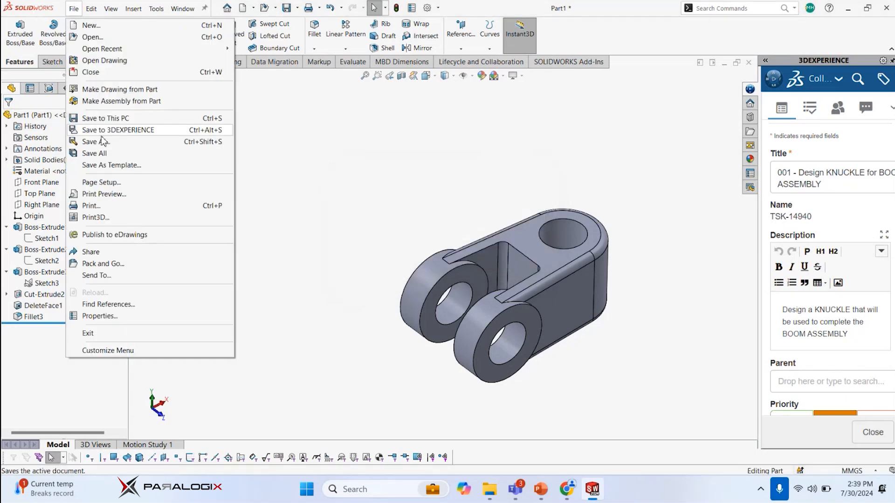
left_click(317, 187)
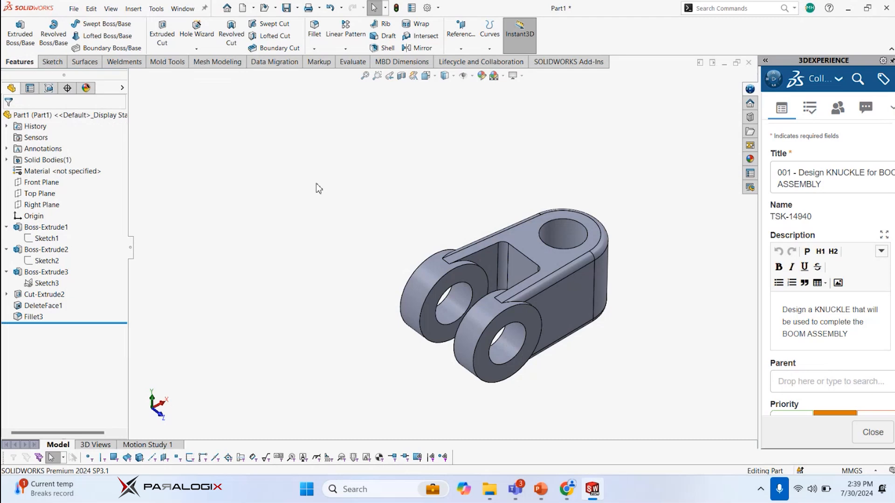
left_click(74, 9)
left_click(111, 144)
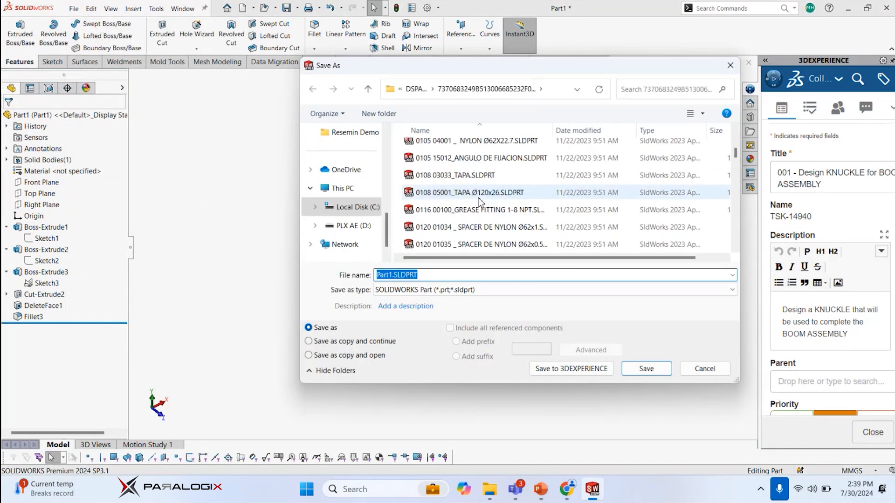
left_click(358, 225)
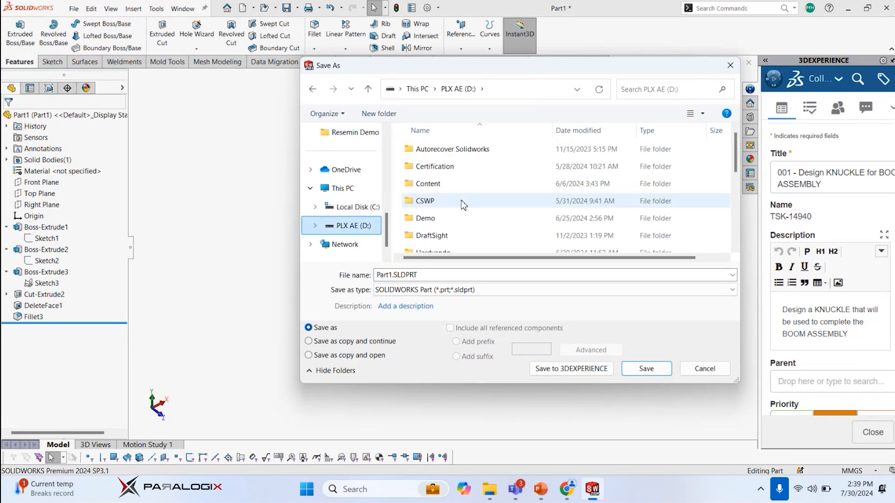
scroll(461, 203, "down", 3)
double_click(431, 273)
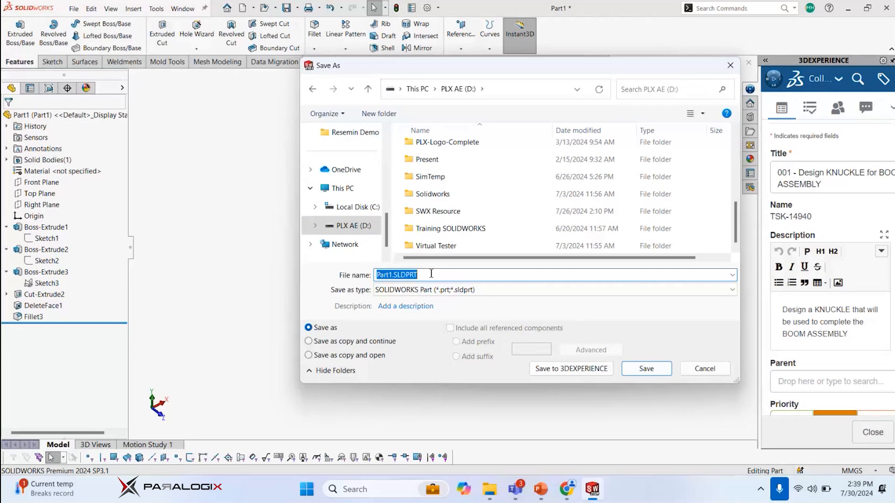
type("Test")
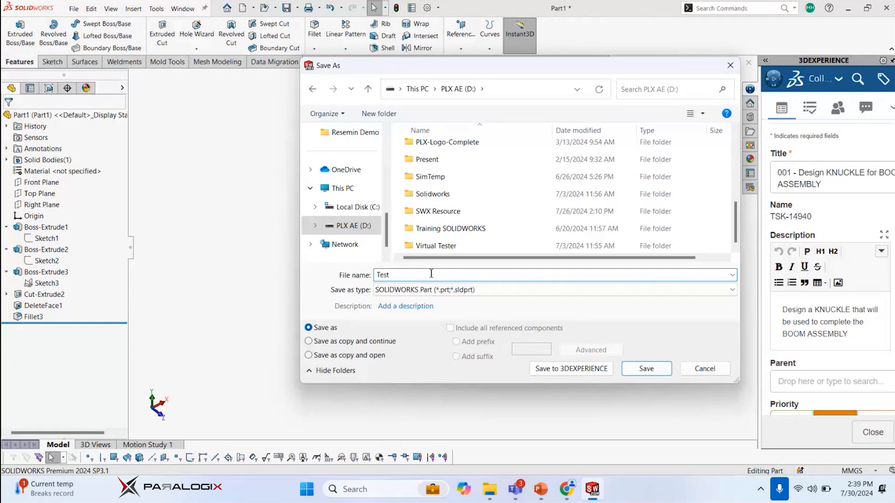
left_click(643, 369)
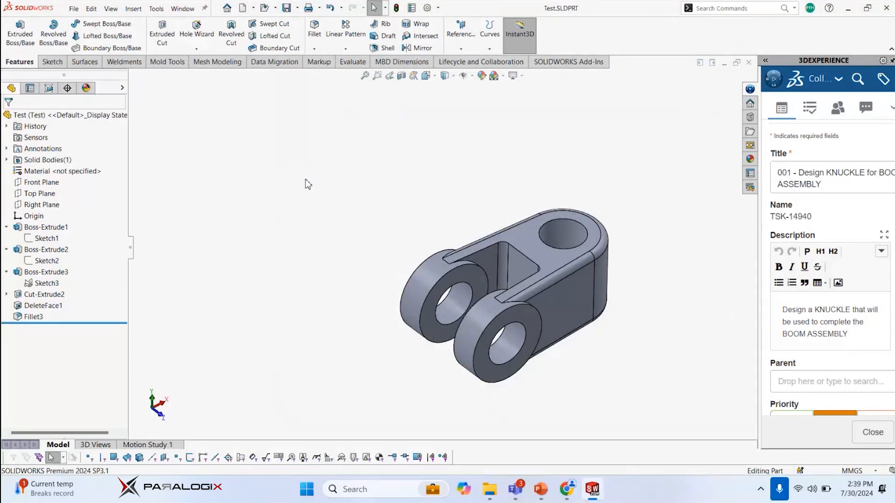
Make a drawing from the part, using a standard sheet size with a sheet format browsed from file
left_click(74, 9)
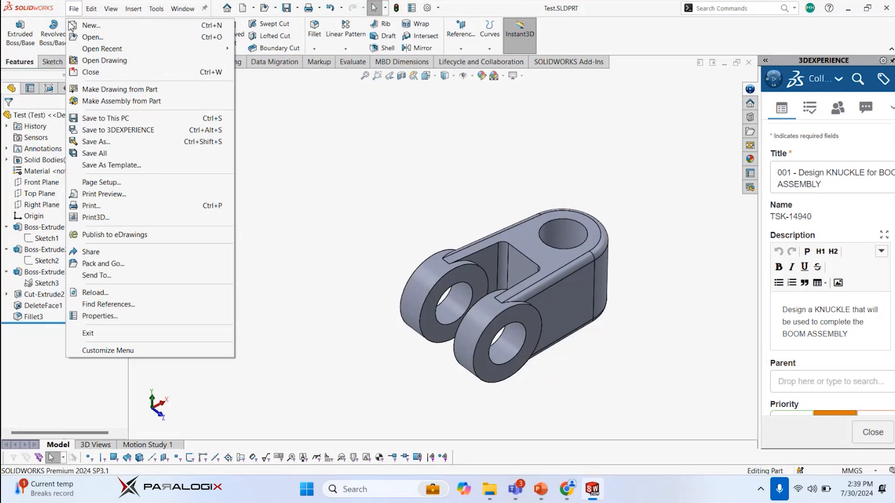
left_click(112, 89)
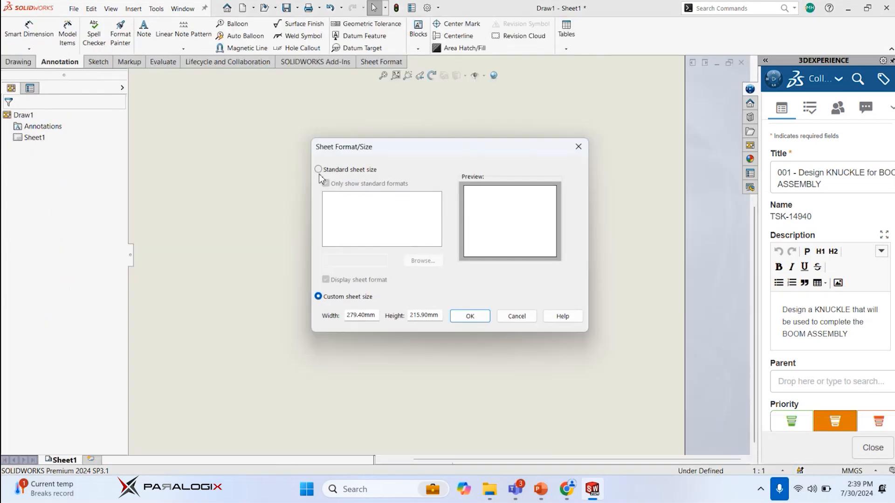
left_click(318, 169)
left_click(411, 259)
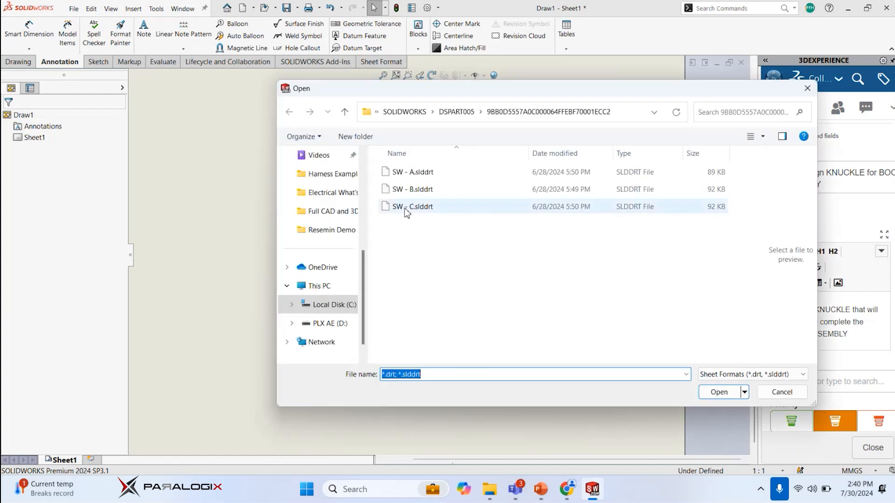
double_click(404, 208)
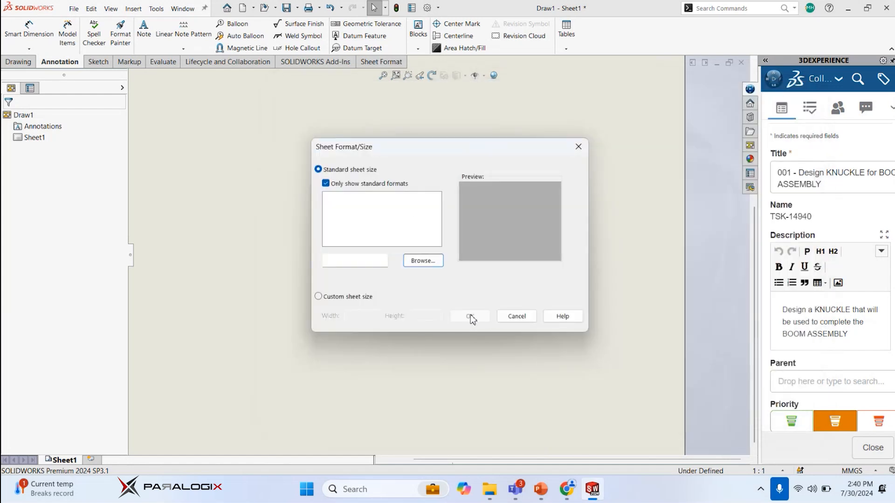
left_click(471, 317)
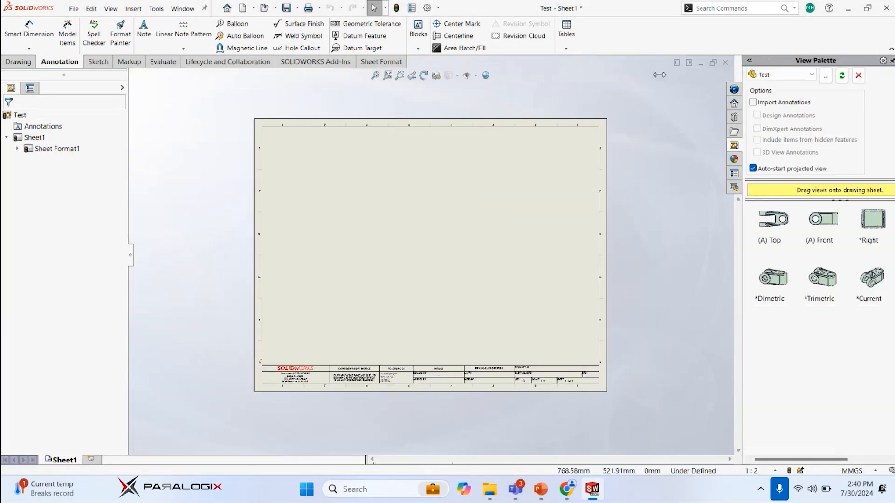
Place the part's Top view in the sheet's upper-left area and project a front view directly below it
mouse_move(659, 229)
left_mouse_down()
mouse_move(236, 191)
mouse_move(296, 184)
mouse_move(294, 176)
left_mouse_up()
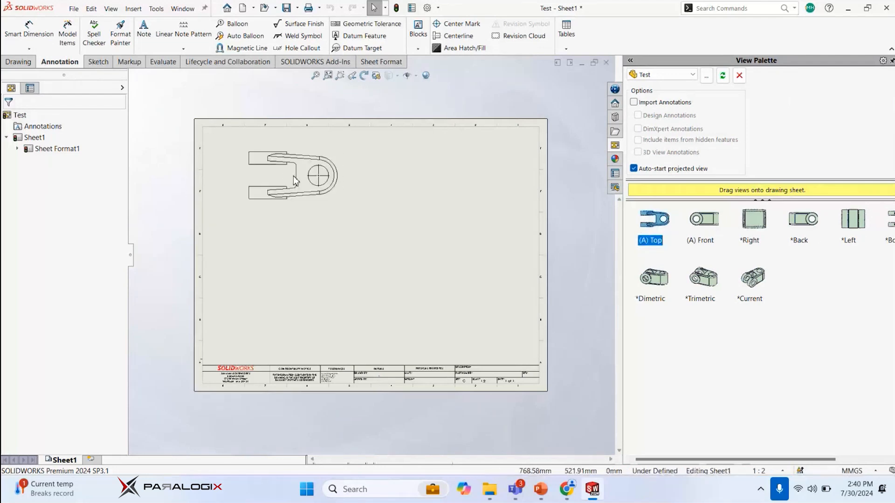
left_click(308, 264)
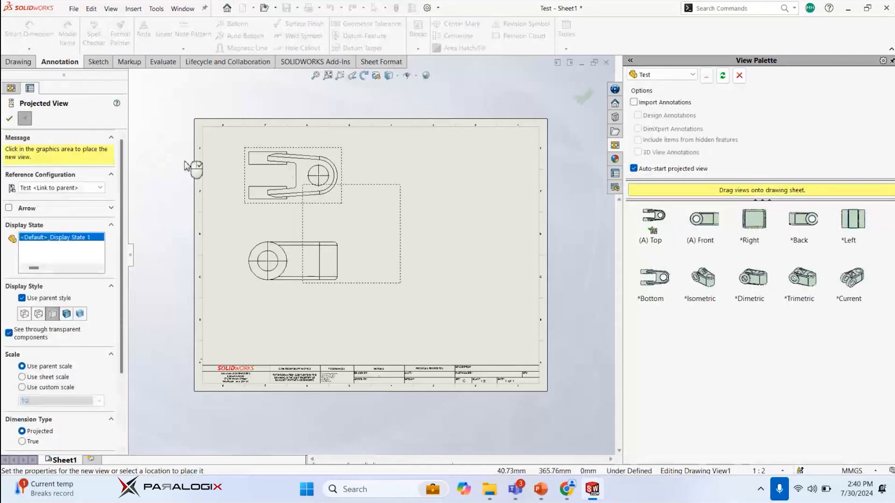
left_click(9, 119)
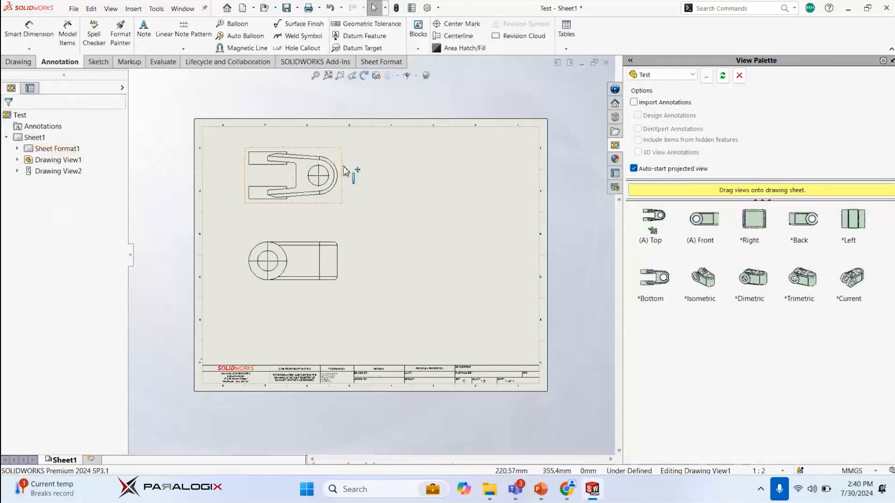
Project an isometric view from the top view, shaded with edges, and position it in the sheet's upper-right area
scroll(343, 168, "up", 1)
scroll(324, 151, "down", 1)
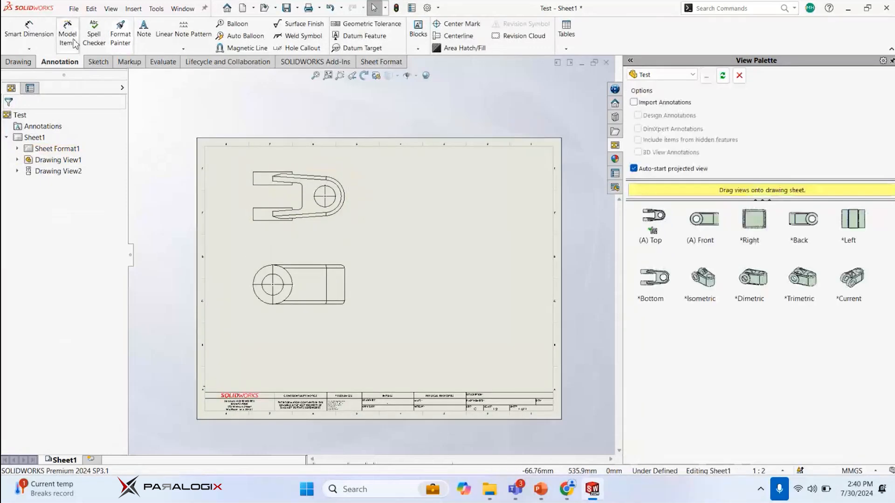
left_click(31, 63)
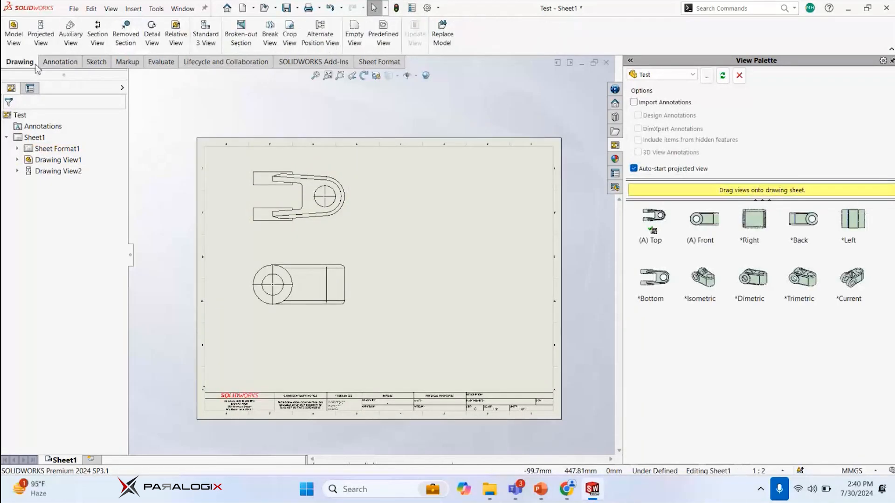
left_click(41, 29)
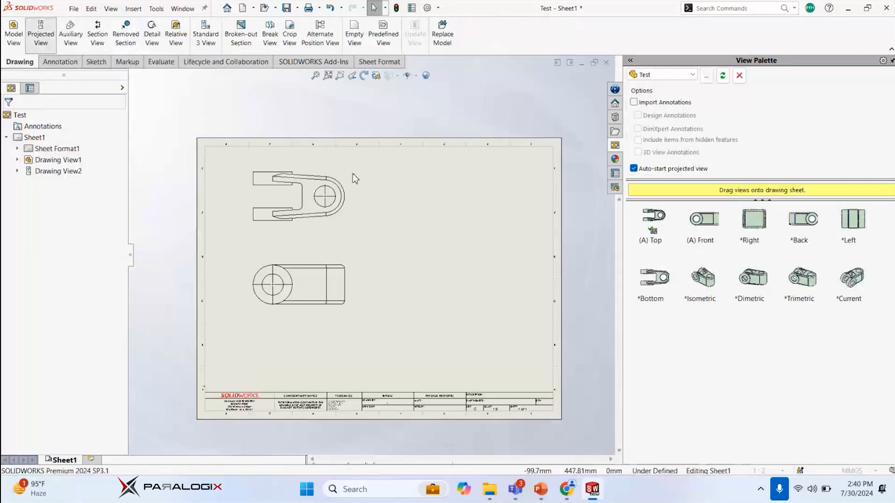
left_click(339, 178)
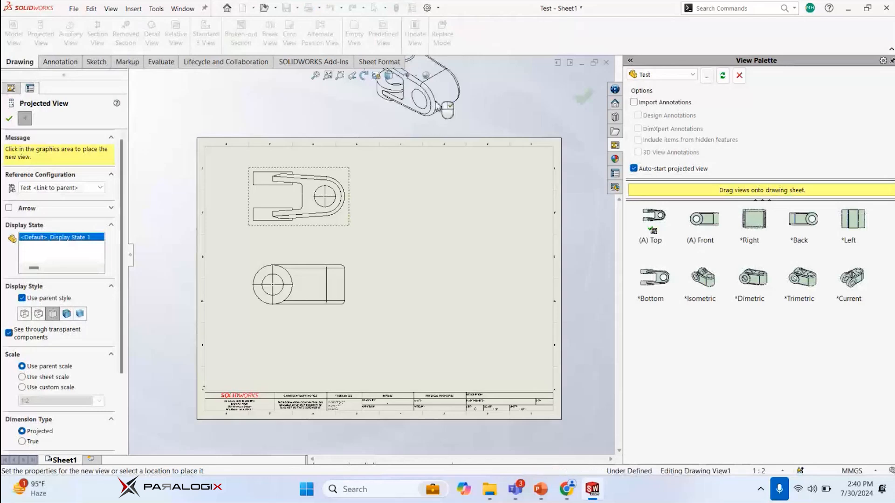
left_click(436, 104)
scroll(436, 103, "up", 2)
left_click(66, 316)
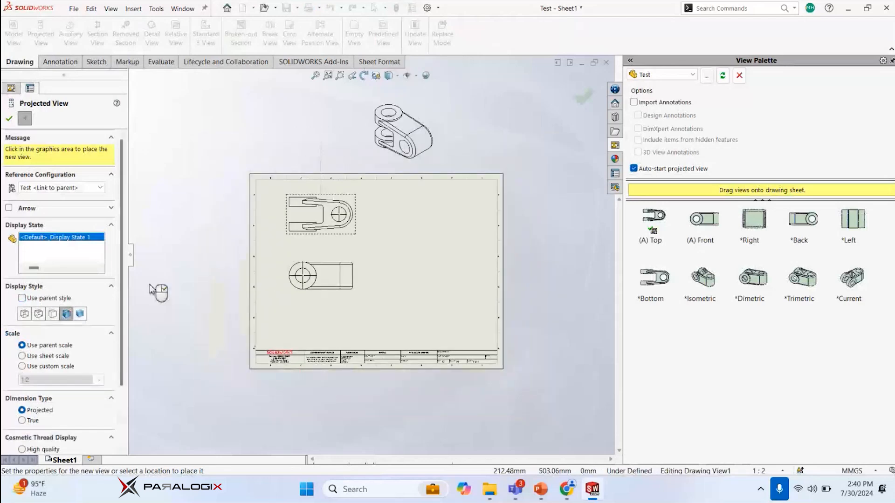
left_click(10, 115)
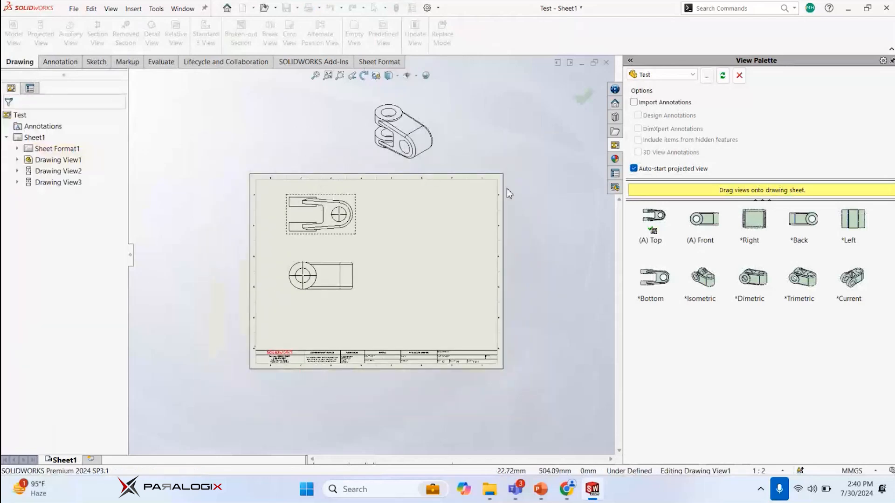
left_click(438, 166)
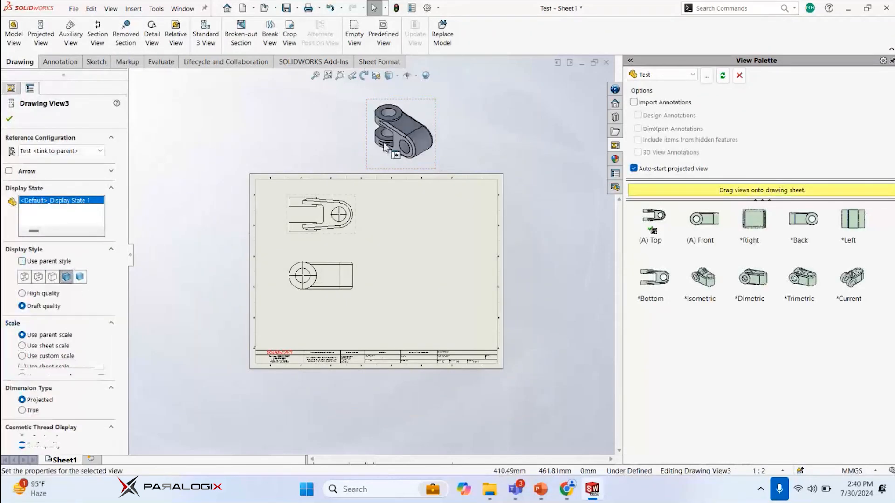
left_click_drag(423, 178, 478, 265)
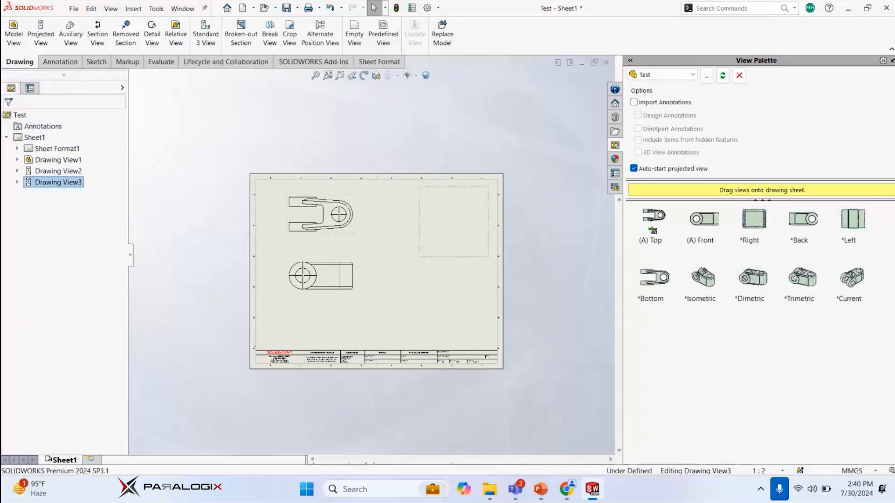
Insert Model Items into the top view, importing the dimensions marked for drawing and all annotation types
left_click(338, 205)
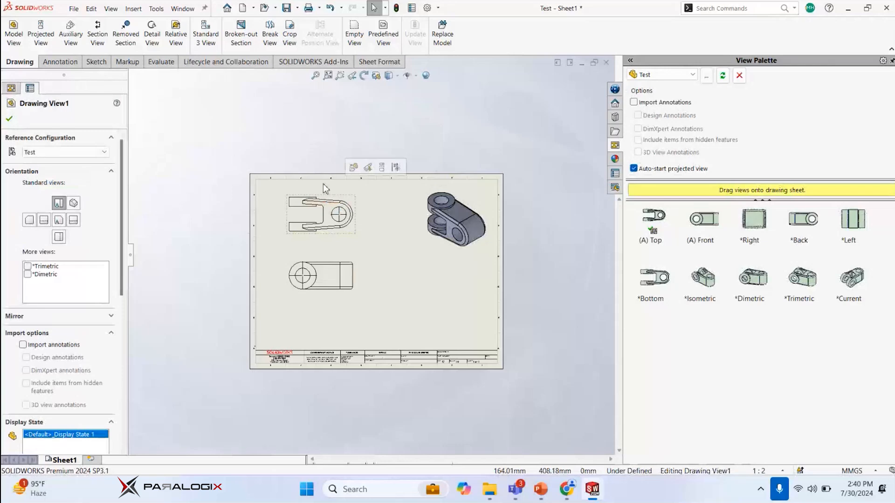
left_click(59, 62)
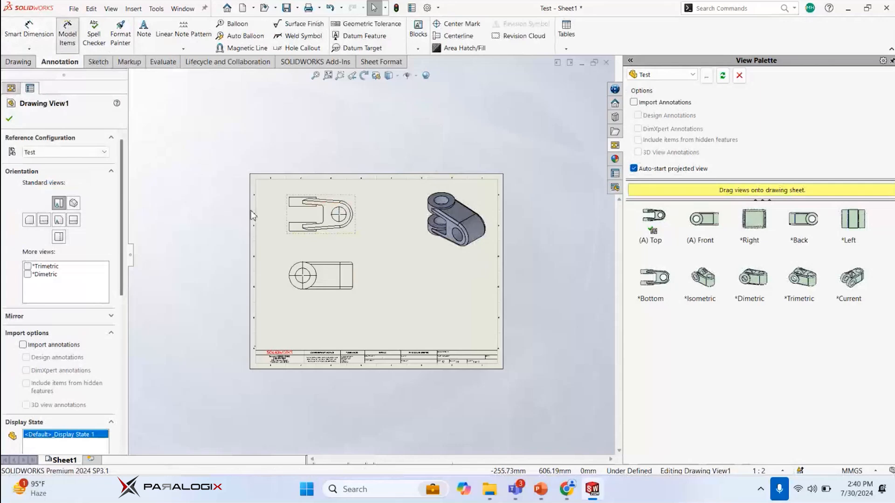
left_click(68, 35)
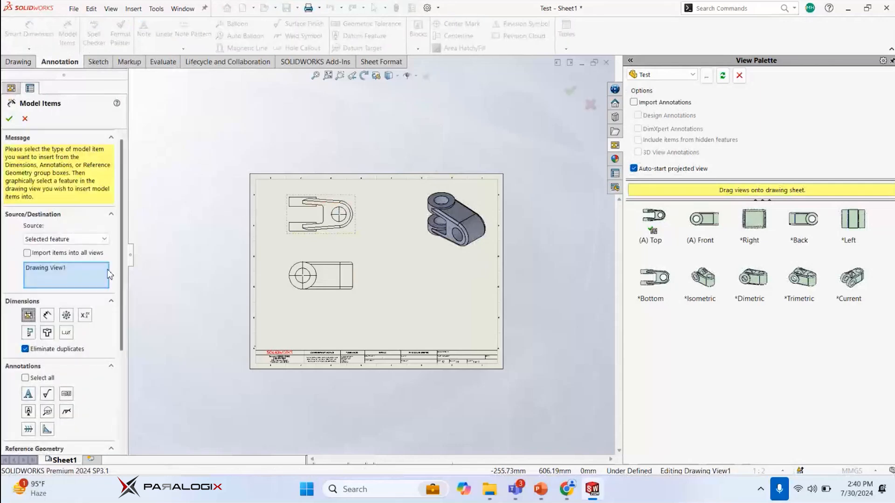
left_click_drag(117, 281, 118, 319)
left_click(25, 319)
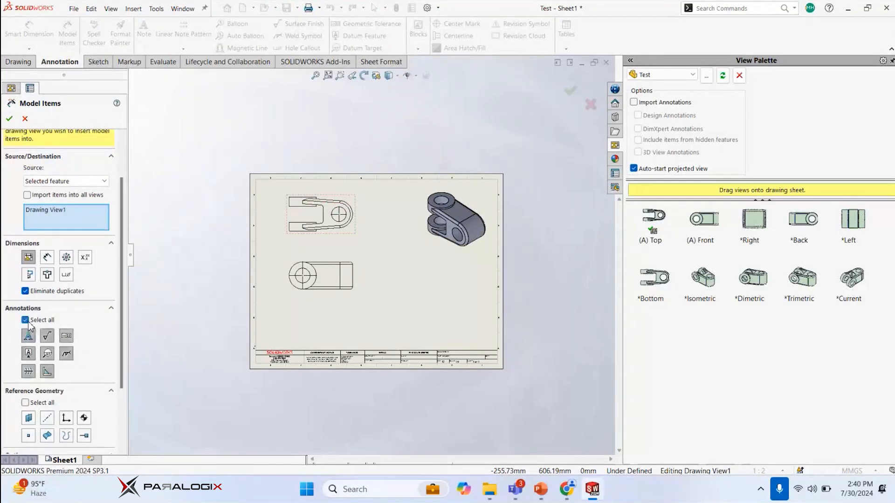
left_click(9, 118)
left_click(477, 248)
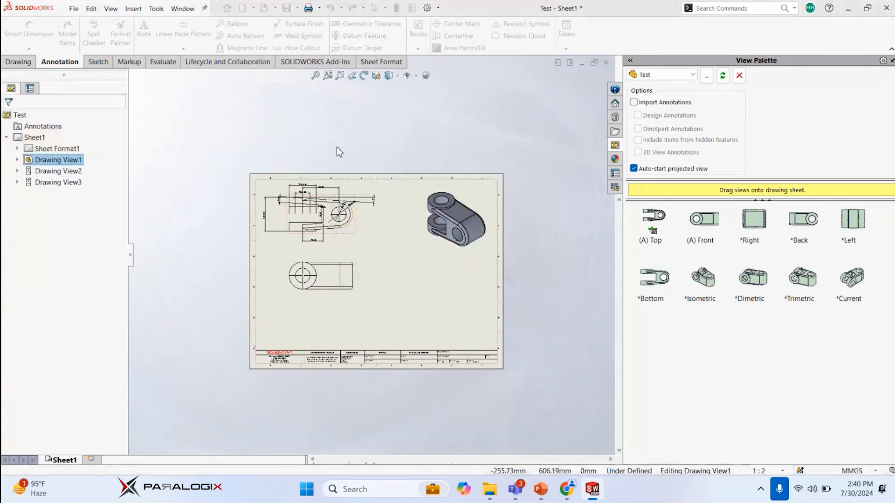
Select all dimensions of the top view and auto-arrange them around the view
scroll(254, 166, "up", 3)
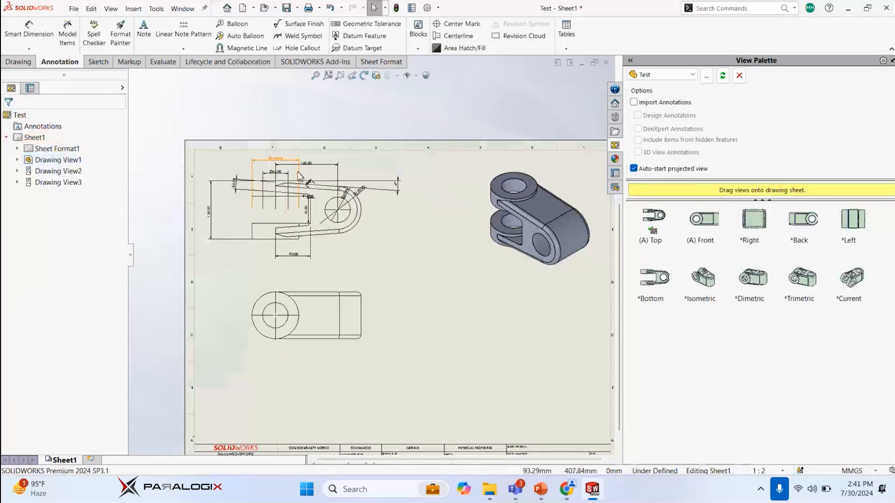
scroll(326, 168, "up", 3)
scroll(379, 169, "down", 3)
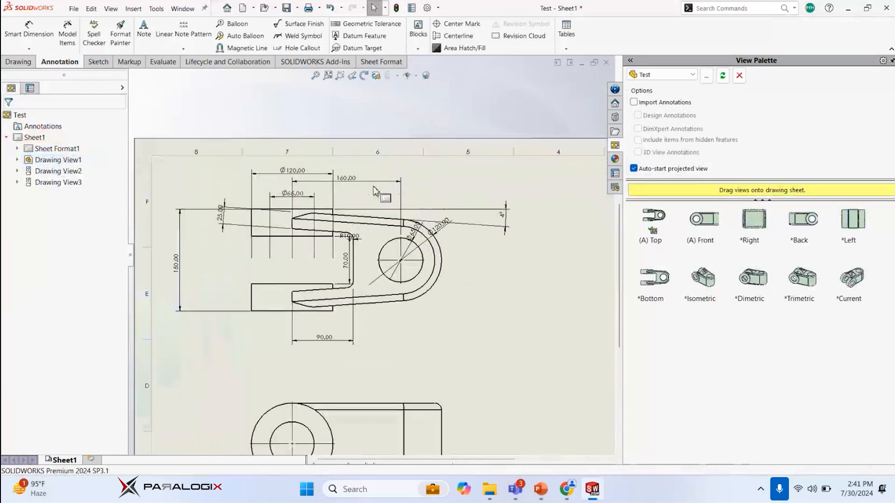
mouse_move(190, 120)
left_mouse_down()
mouse_move(421, 260)
mouse_move(513, 333)
left_mouse_up()
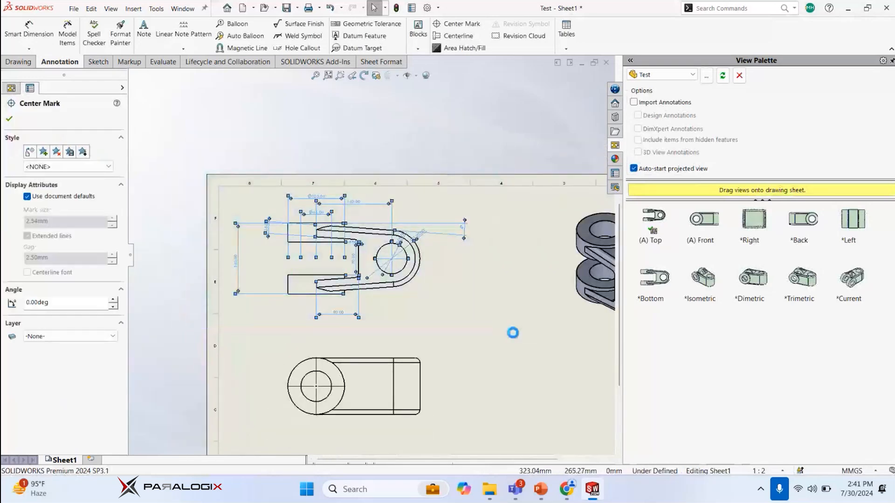
mouse_move(506, 360)
left_click(504, 337)
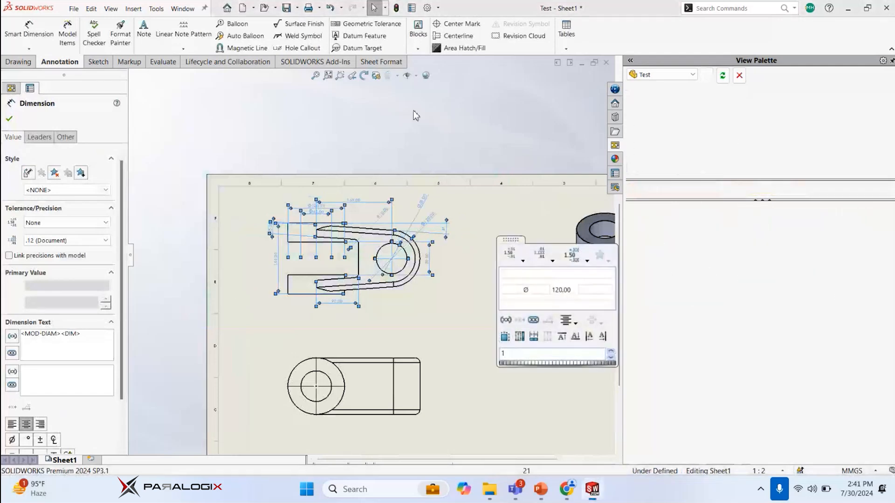
scroll(401, 144, "down", 3)
left_click(444, 169)
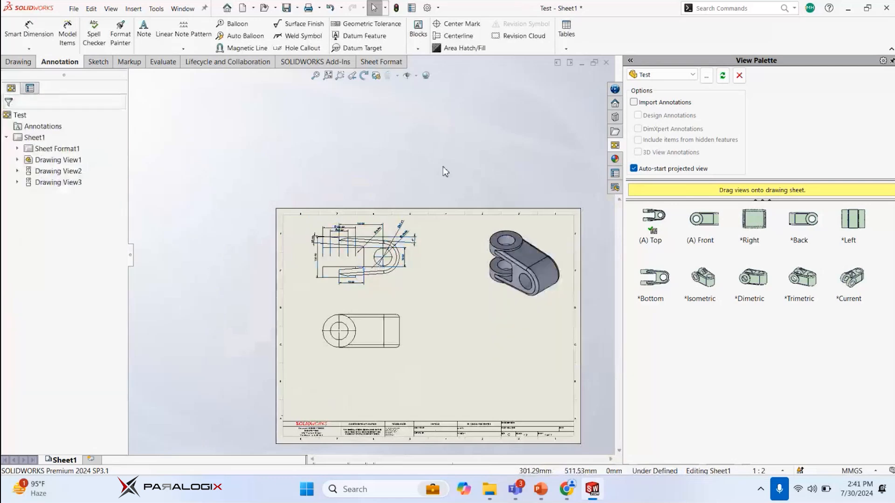
scroll(326, 224, "up", 3)
left_click_drag(326, 225, 325, 327)
left_click(400, 281)
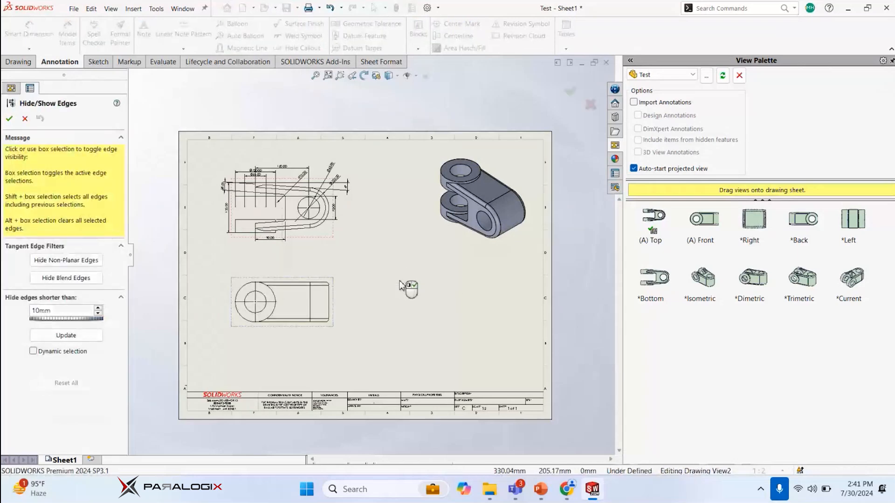
right_click(399, 285)
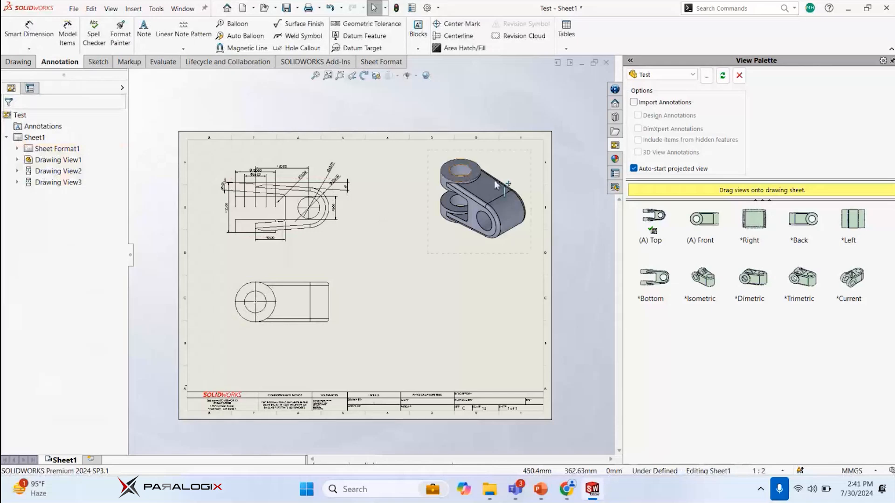
Shift the shaded isometric view slightly closer to the top view on the drawing sheet
left_click_drag(516, 156, 490, 157)
left_click(551, 105)
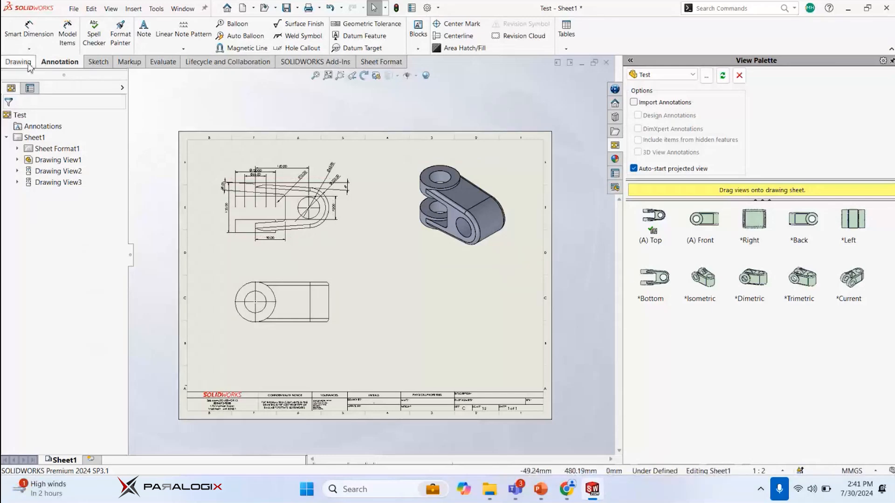
left_click(28, 64)
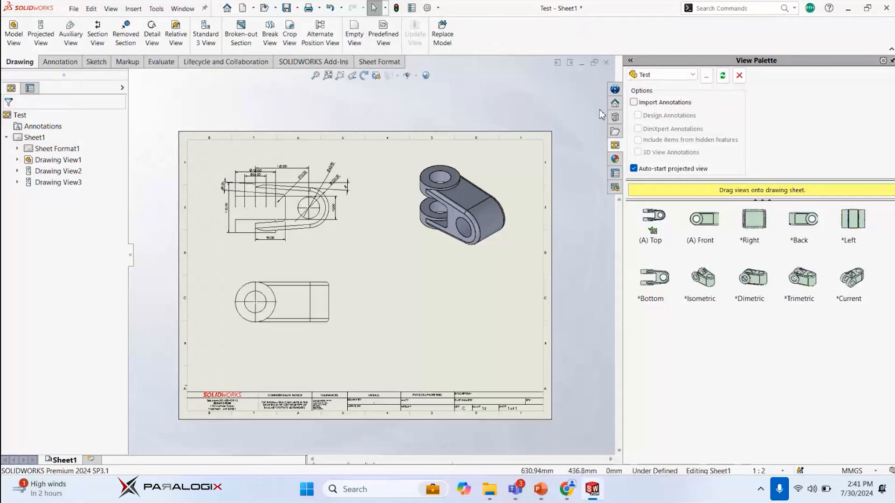
Minimize the drawing and return to the knuckle part document Test.SLDPRT
left_click(582, 64)
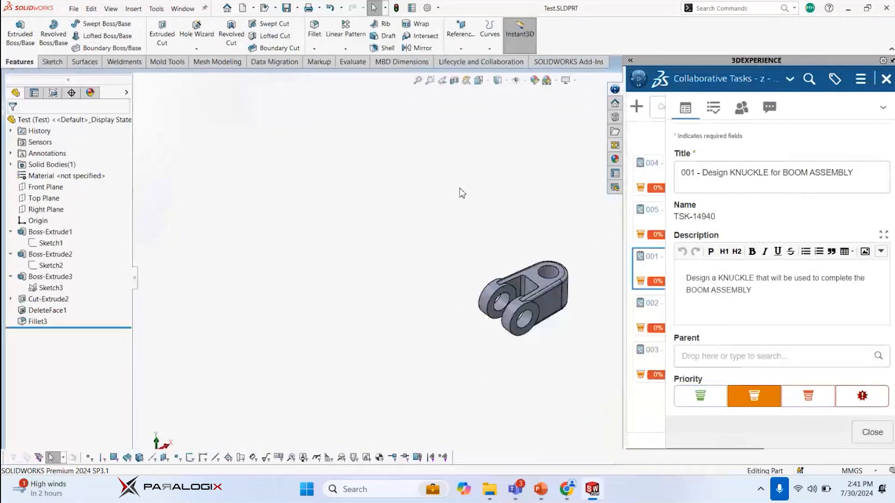
middle_click_drag(473, 205, 505, 217)
scroll(557, 248, "down", 2)
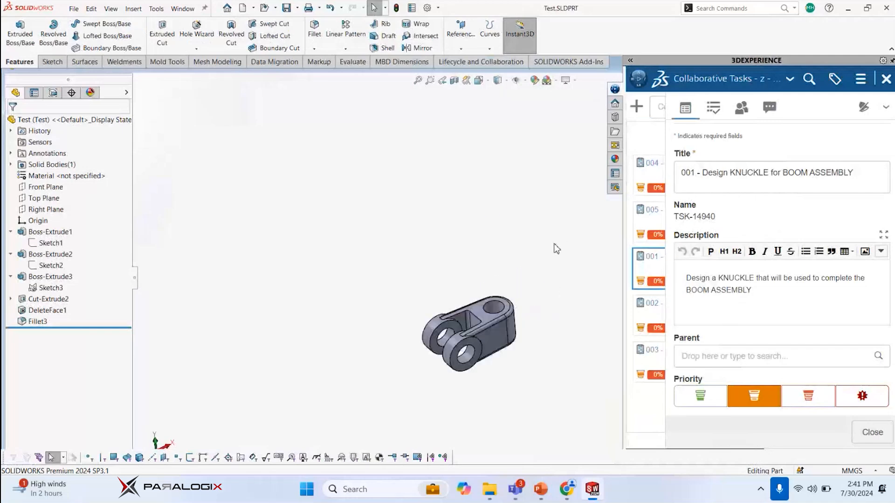
left_click(74, 9)
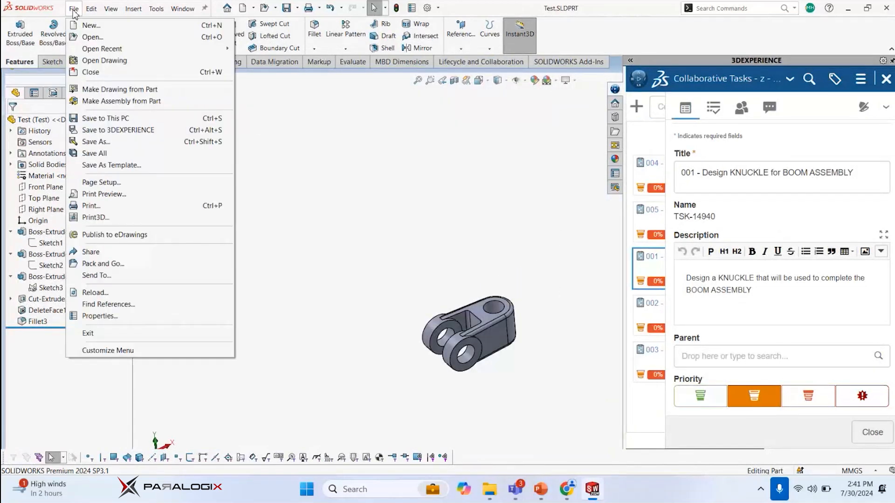
left_click(75, 10)
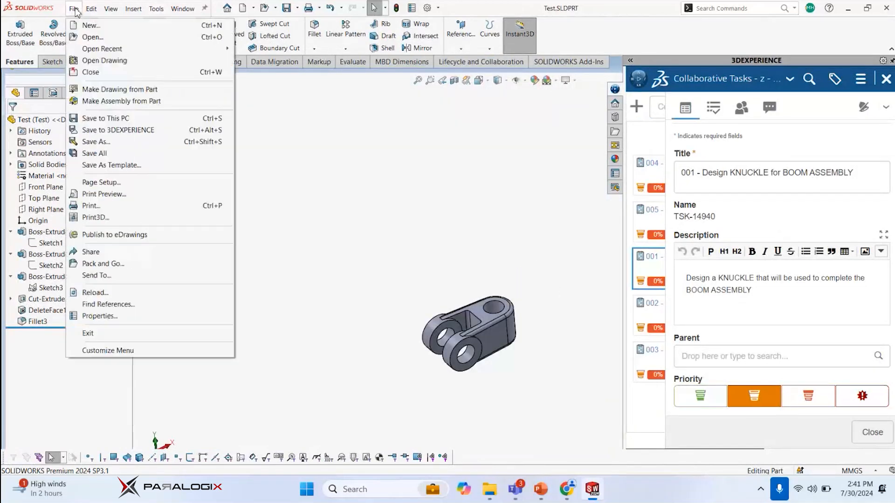
left_click(99, 143)
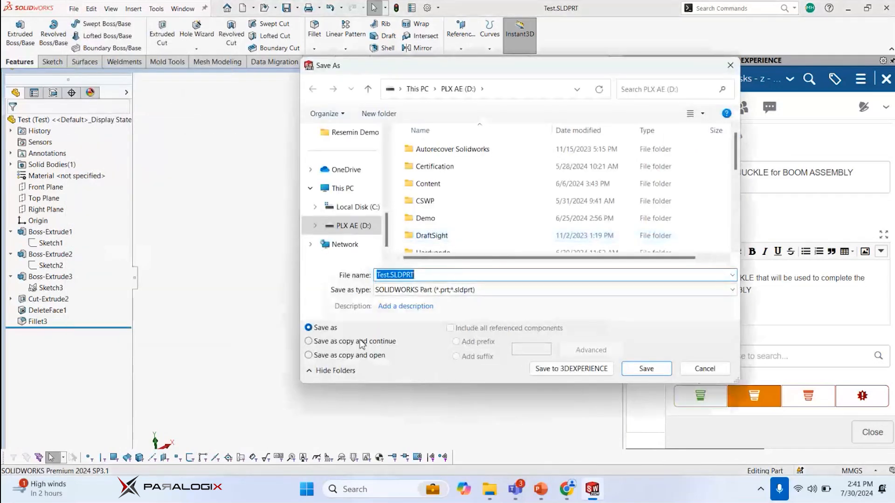
left_click(730, 66)
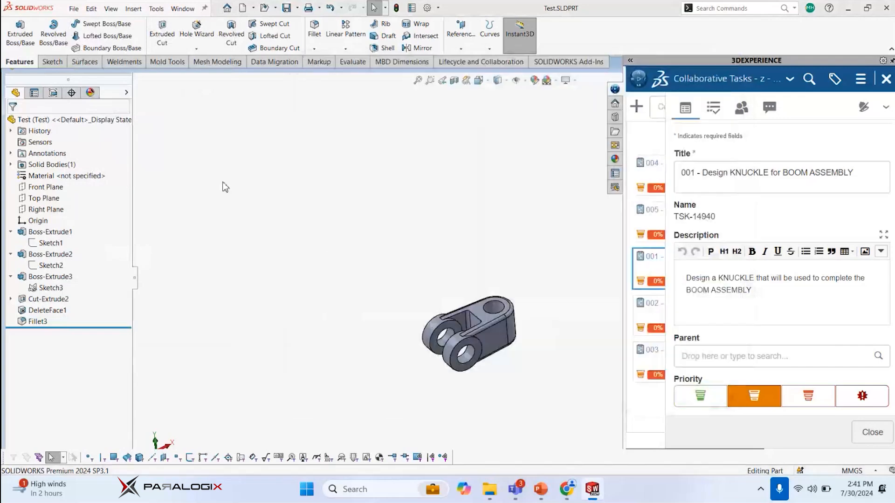
left_click(74, 9)
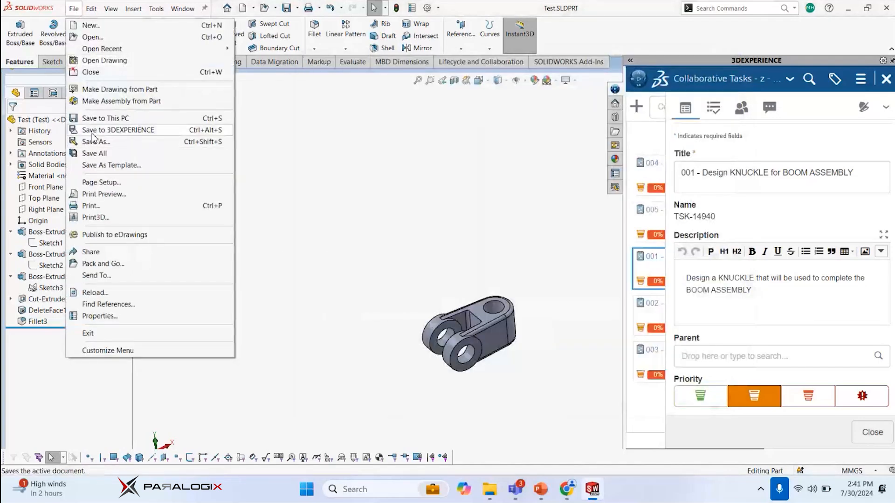
left_click(464, 167)
Switch the 3DEXPERIENCE app from Collaborative Tasks to MySession and start Save with Options for the Test part
left_click(689, 85)
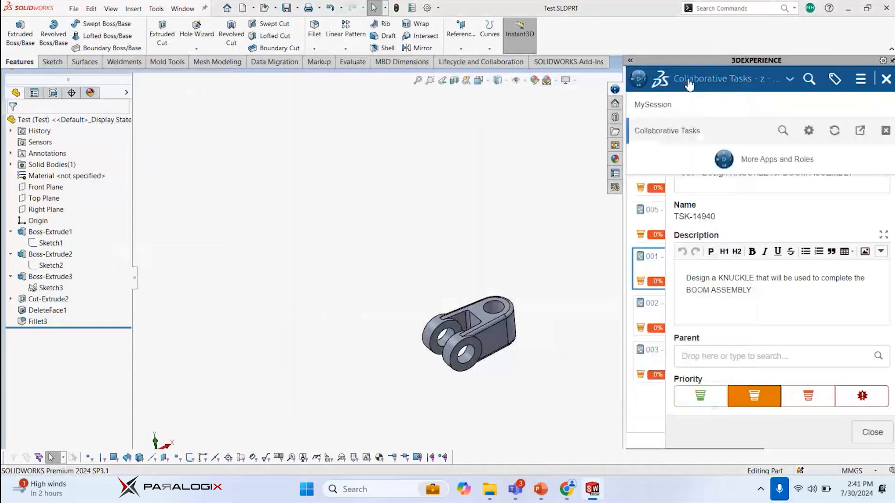
left_click(662, 105)
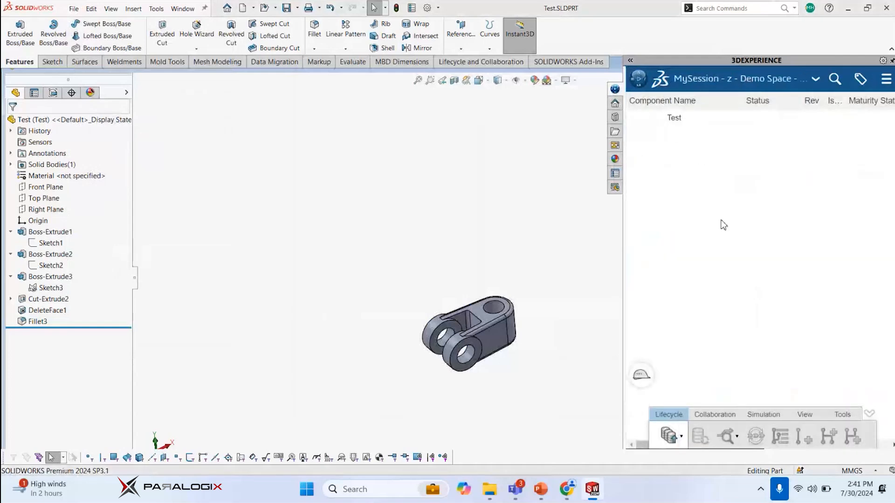
right_click(669, 119)
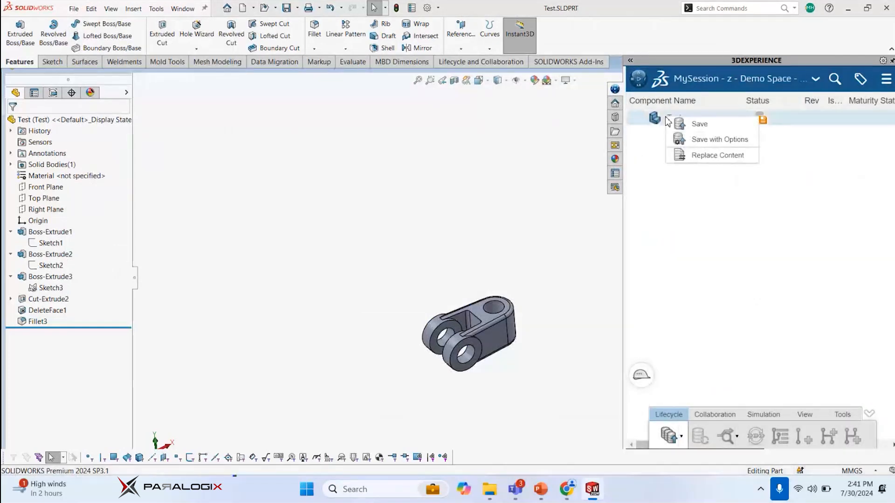
left_click(714, 140)
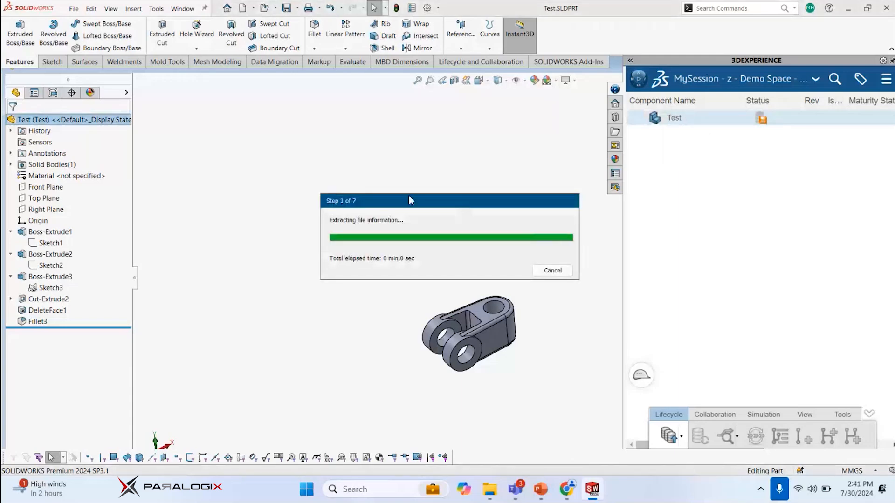
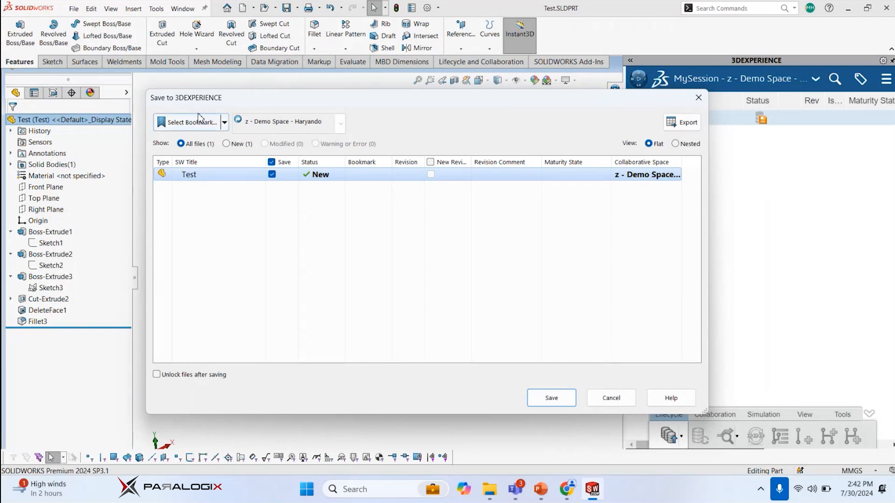
Assign the Resemin Demo bookmark under Demo Bookmark as the platform save location for the Test part
left_click(224, 122)
left_click(224, 122)
left_click(224, 122)
left_click(224, 122)
left_click(224, 122)
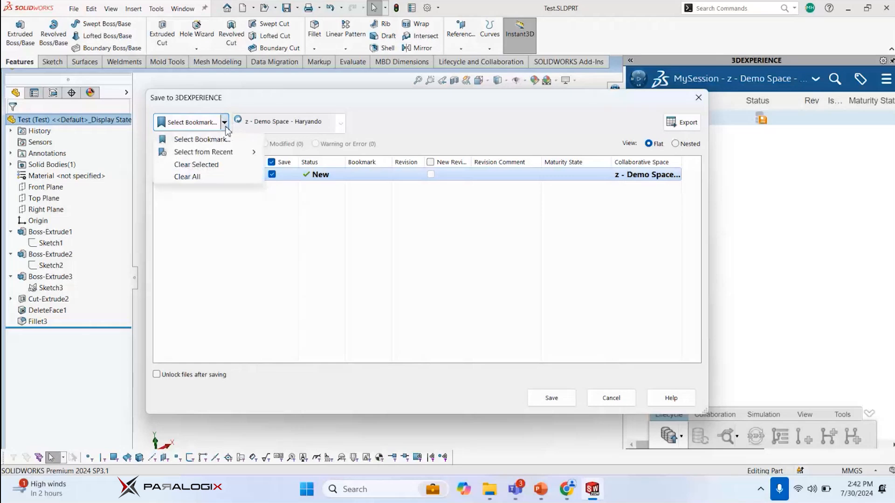
left_click(224, 122)
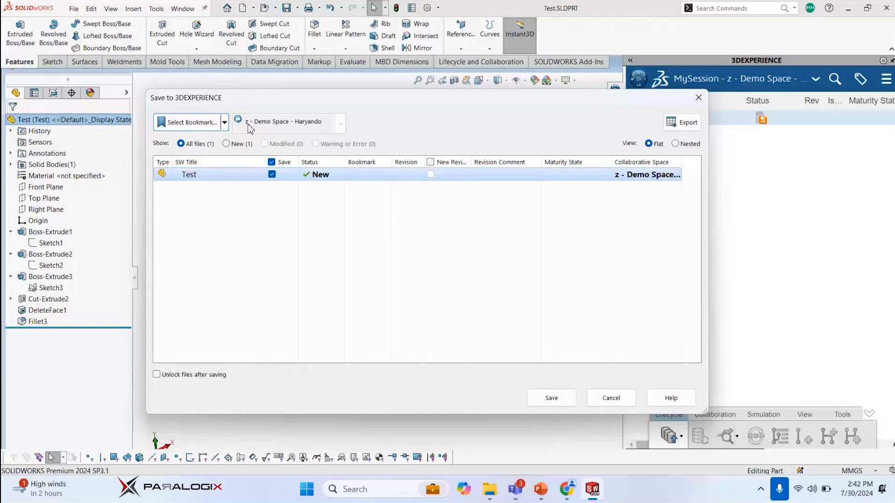
left_click(224, 122)
left_click(225, 123)
left_click(225, 123)
left_click(221, 140)
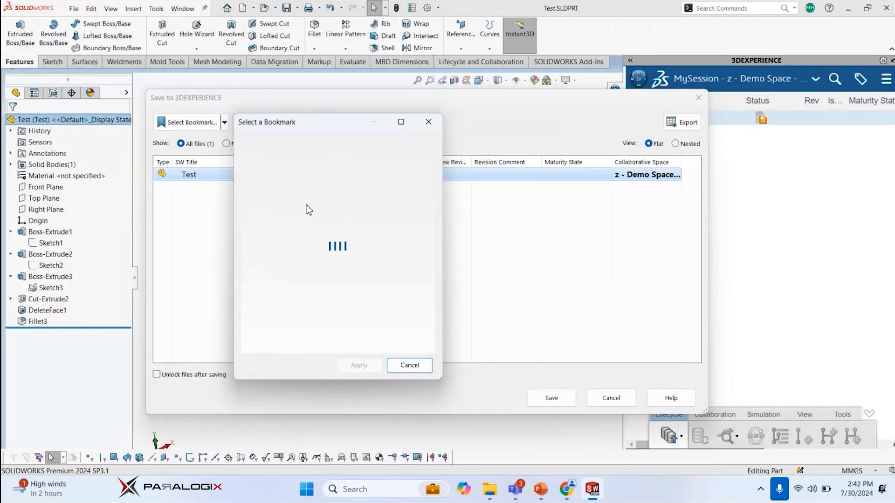
left_click_drag(305, 121, 430, 142)
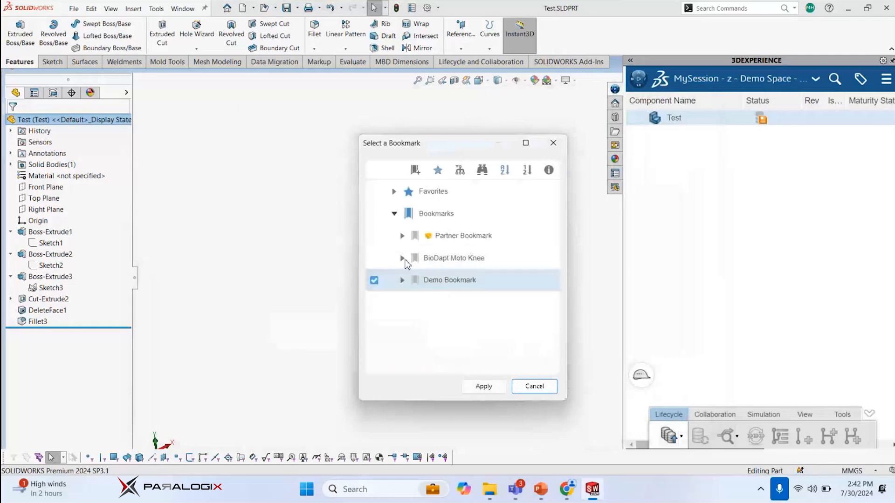
left_click(445, 300)
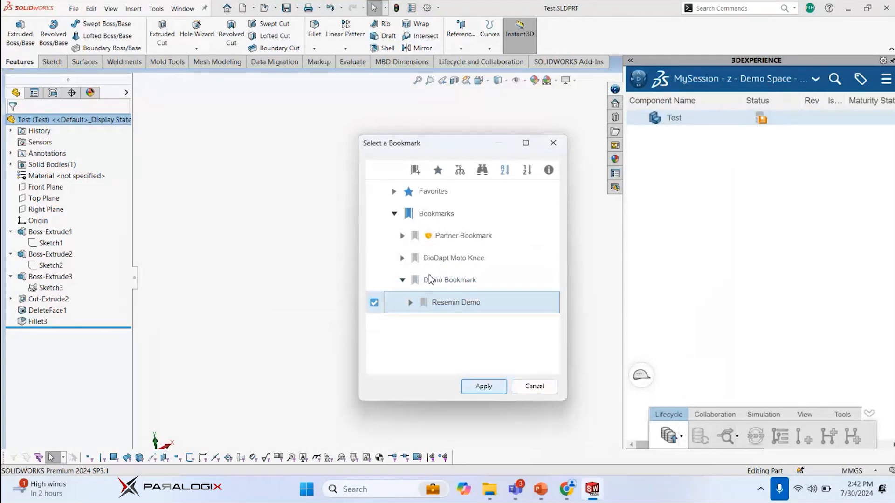
left_click(482, 385)
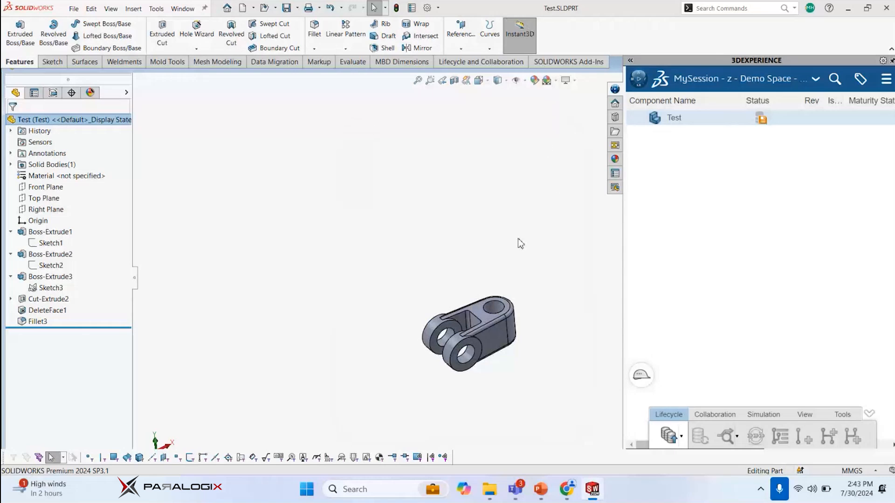
key("alt+Tab")
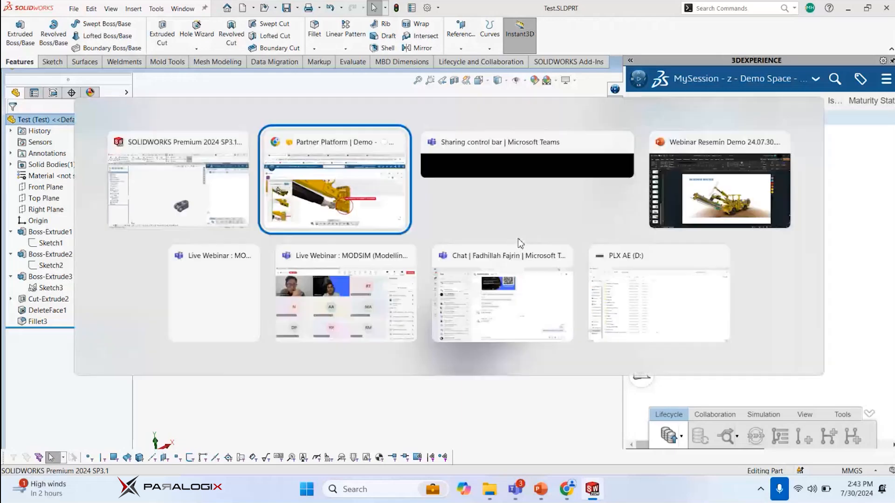
key("alt+Tab")
key("alt+Tab")
key("alt+Tab")
key("alt+Tab")
key("alt+Tab")
key("alt+Tab")
key("alt+Tab")
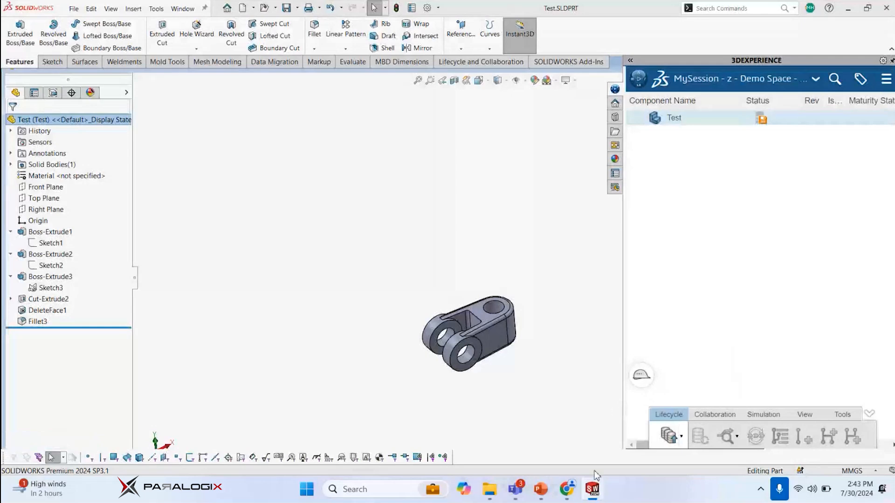
mouse_move(569, 493)
key("alt+Tab")
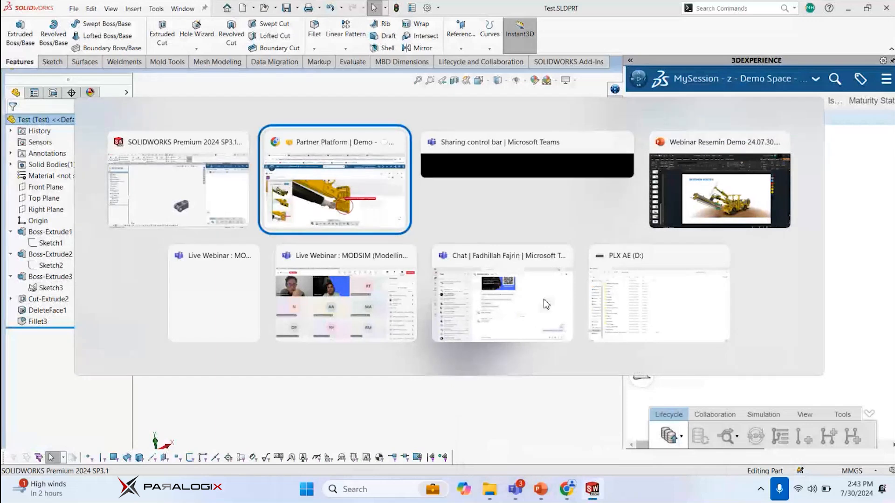
key("alt+Tab")
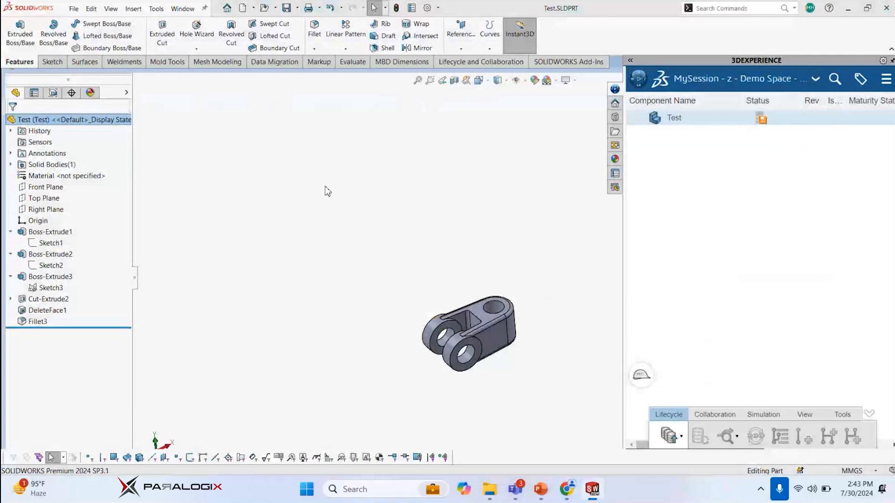
left_click(566, 488)
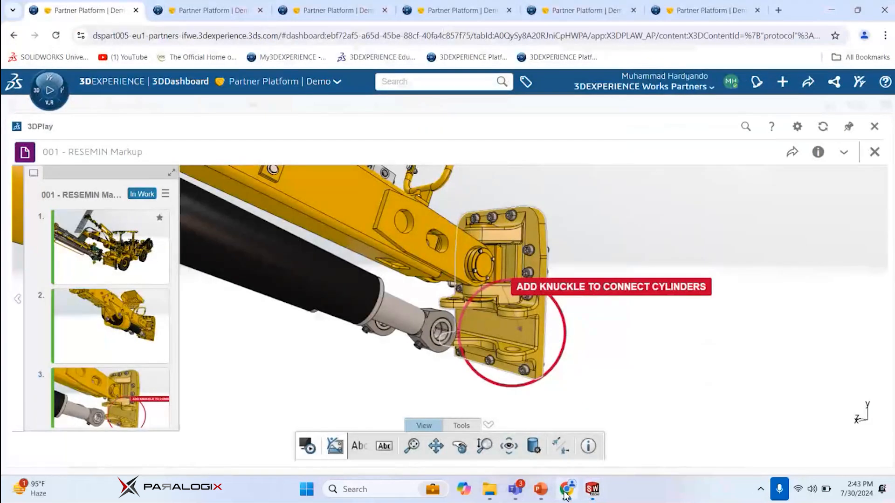
mouse_move(593, 495)
right_click(594, 492)
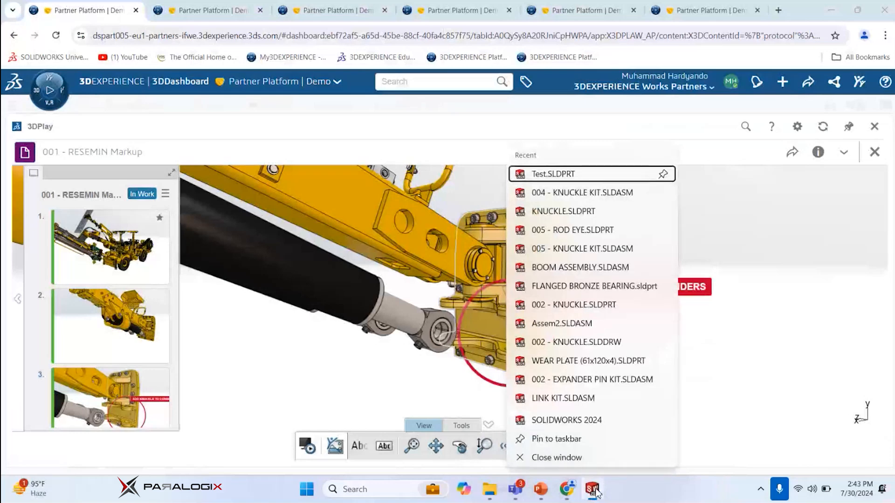
left_click(600, 493)
mouse_move(613, 421)
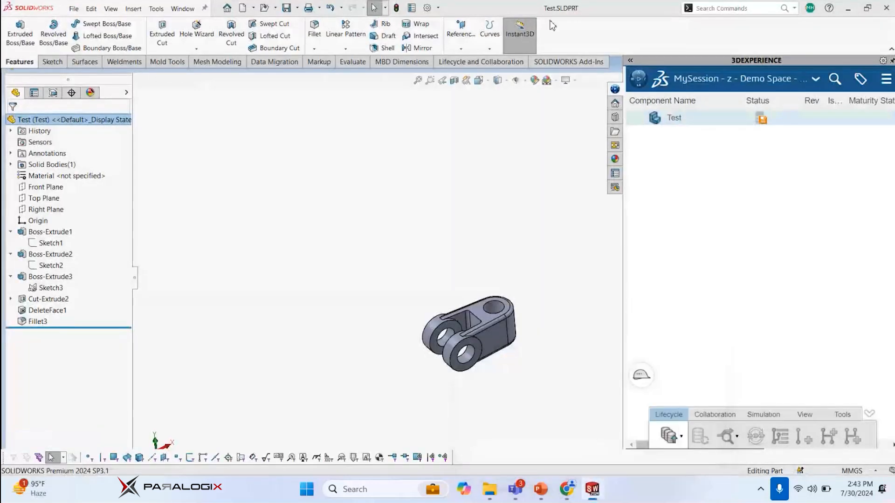
mouse_move(515, 493)
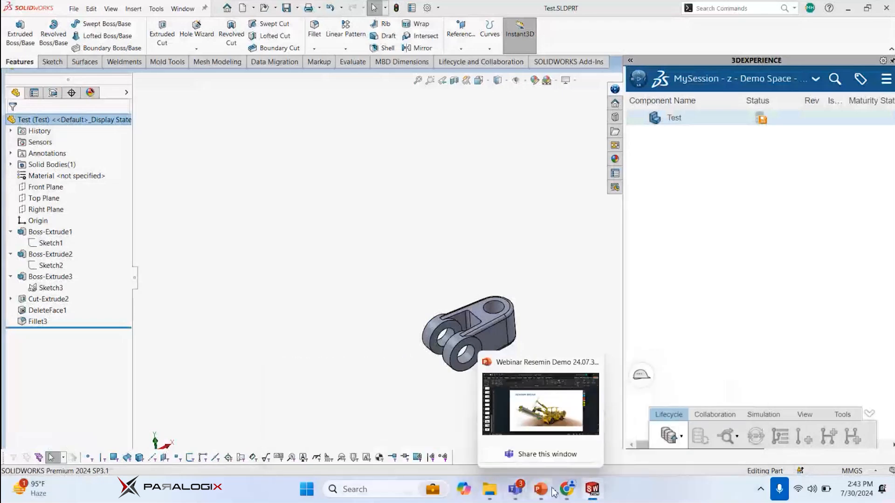
mouse_move(599, 492)
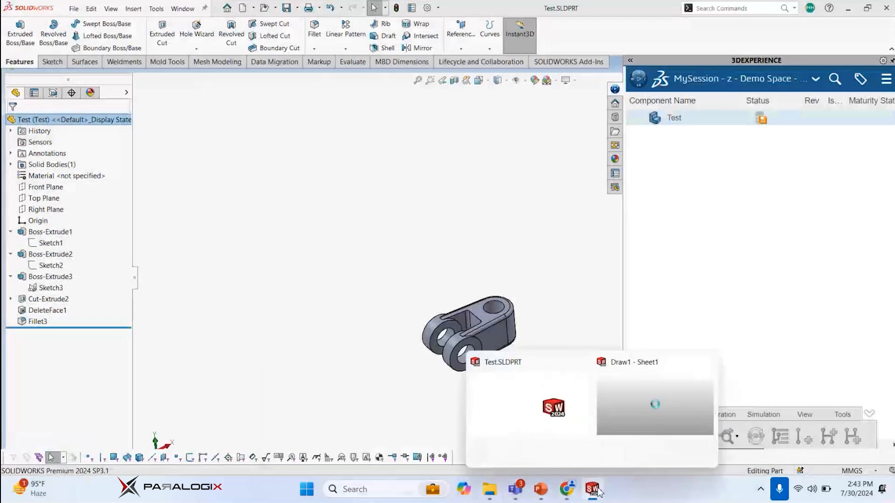
left_click(555, 411)
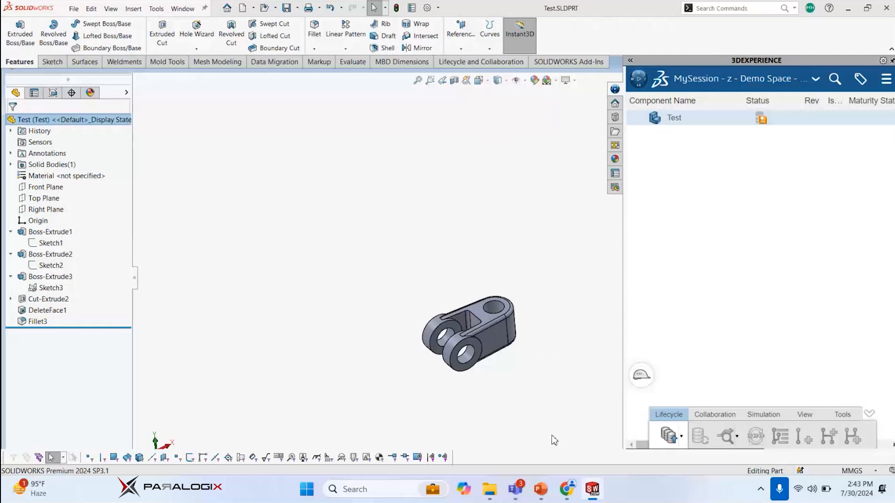
mouse_move(596, 492)
left_click(566, 493)
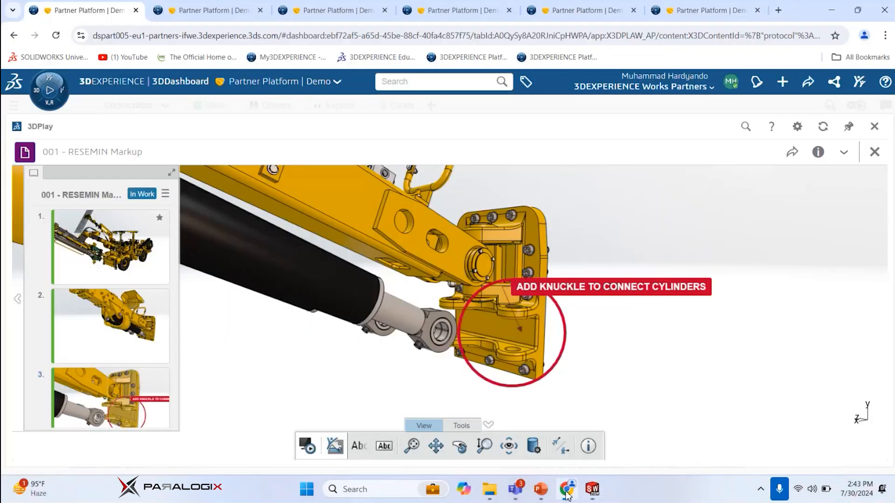
left_click(837, 11)
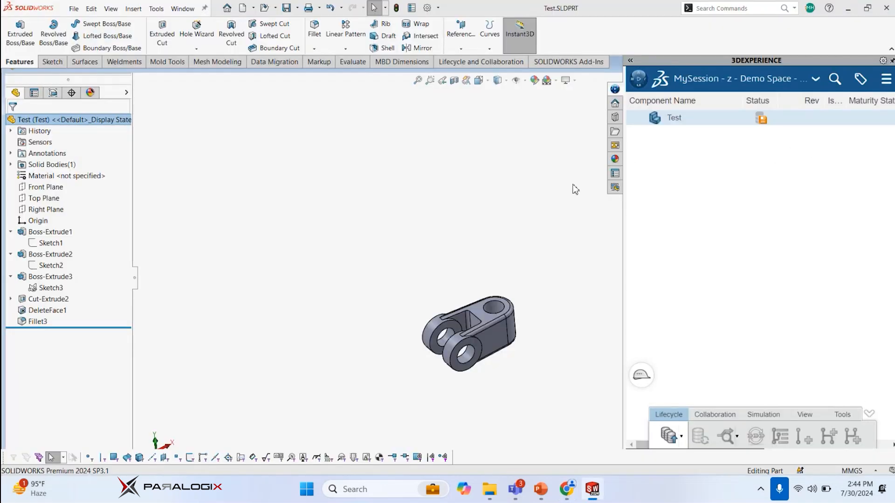
left_click(761, 489)
mouse_move(596, 496)
left_click(570, 428)
left_click(594, 496)
Switch to Task Manager and inspect the document windows running under the SolidWorks process
key("ctrl+shift+Escape")
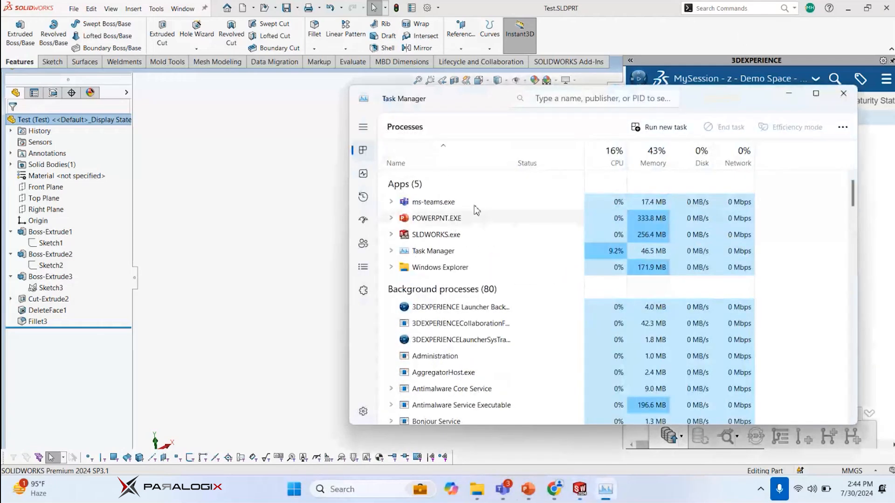
double_click(447, 248)
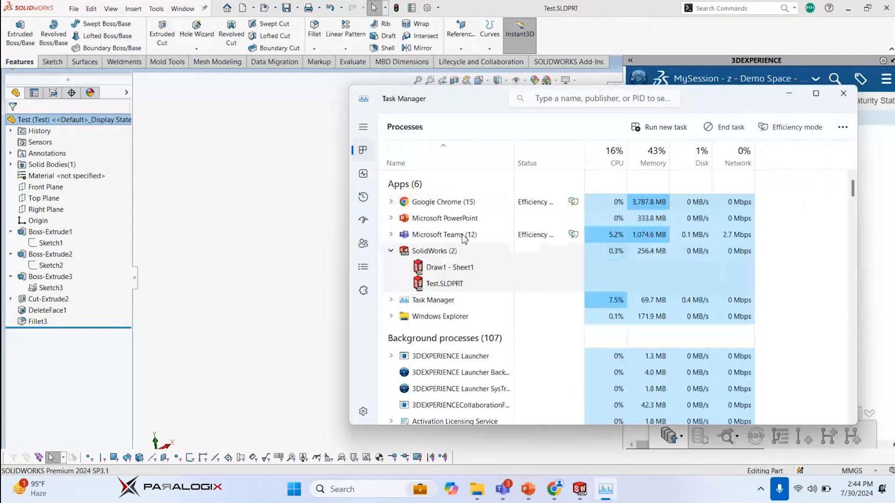
left_click(788, 95)
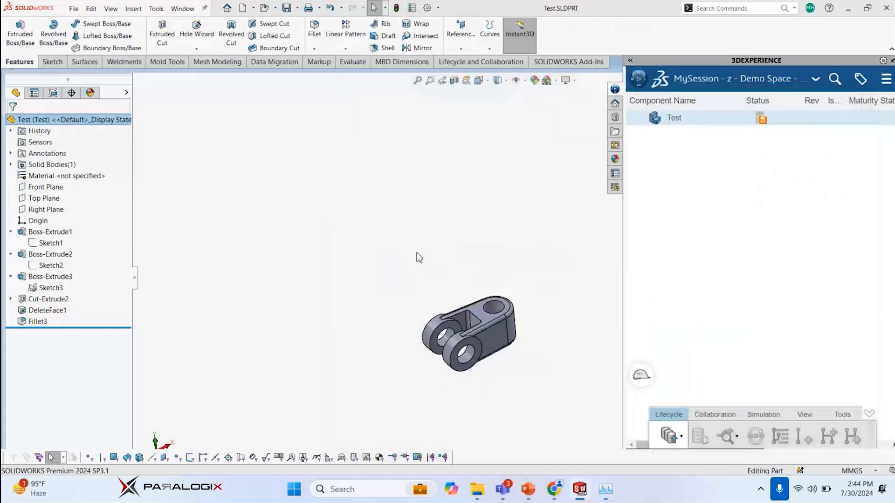
mouse_move(582, 491)
right_click(571, 482)
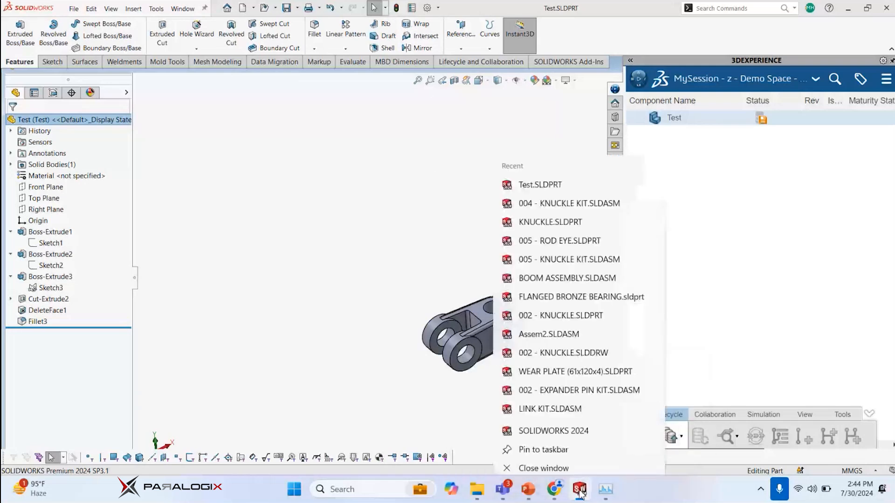
left_click(474, 421)
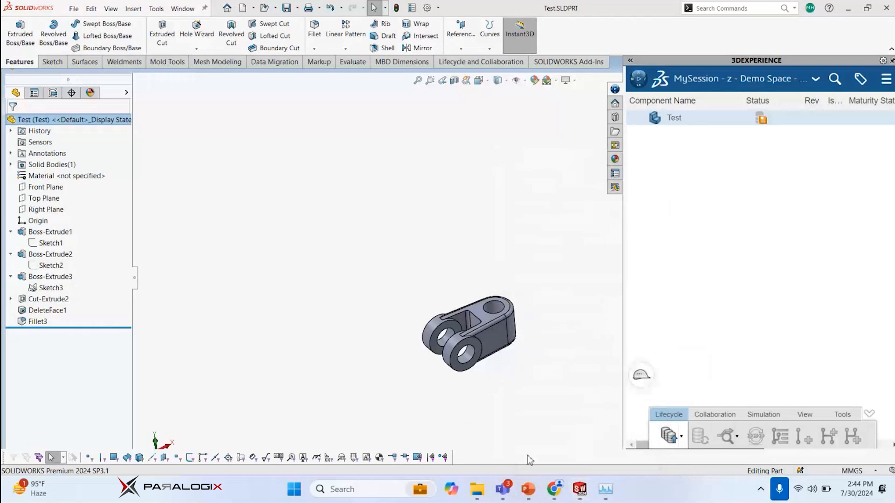
Try to end the Test.SLDPRT task under the SolidWorks process in Task Manager
mouse_move(581, 495)
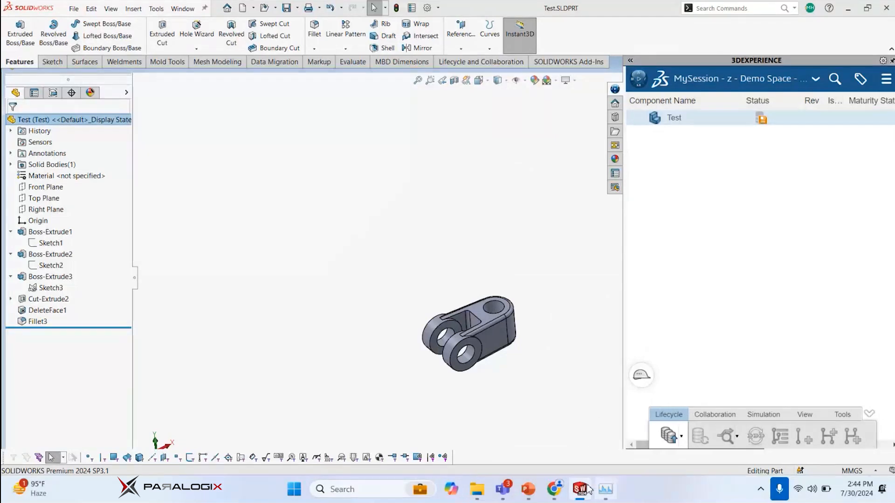
left_click(607, 492)
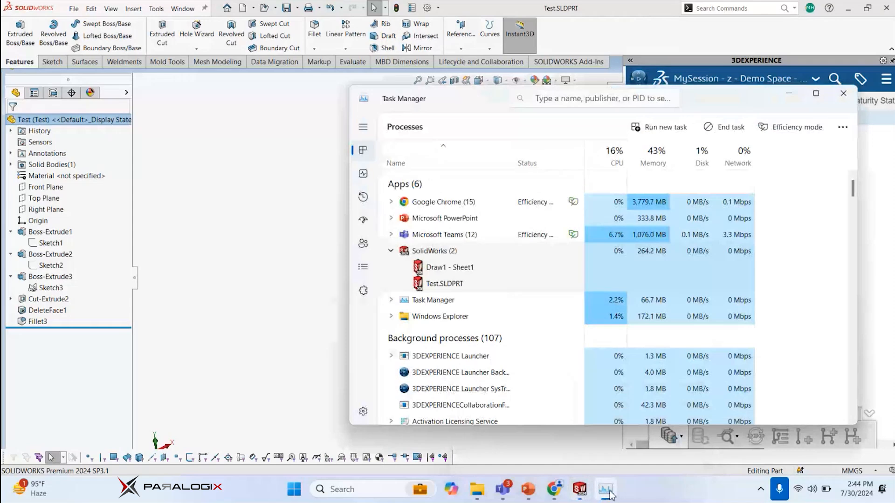
left_click(609, 491)
left_click(610, 492)
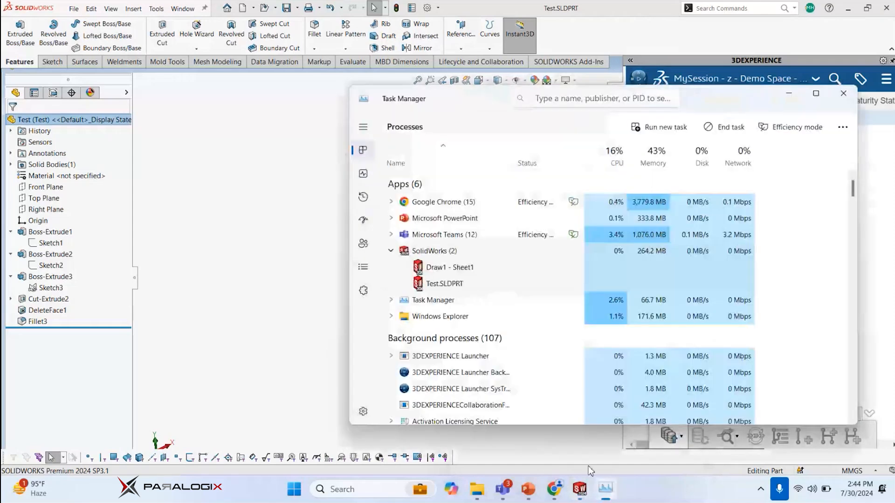
right_click(451, 288)
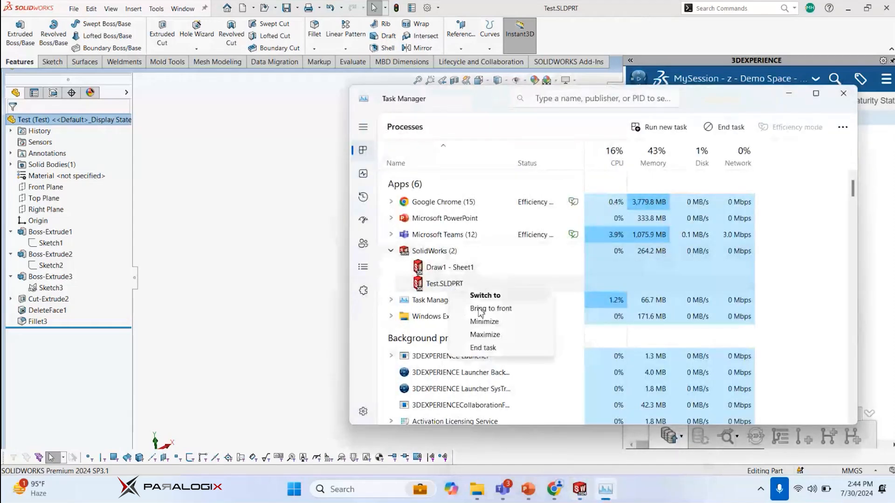
left_click(484, 348)
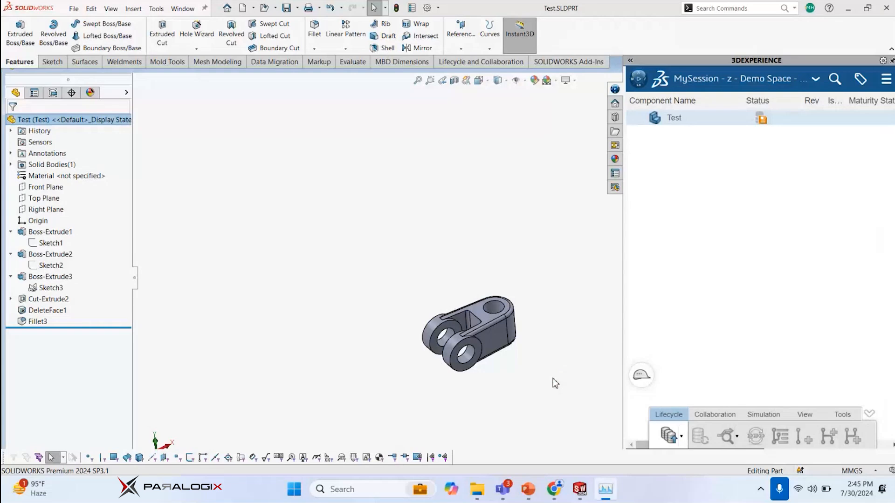
left_click(556, 491)
left_click(555, 491)
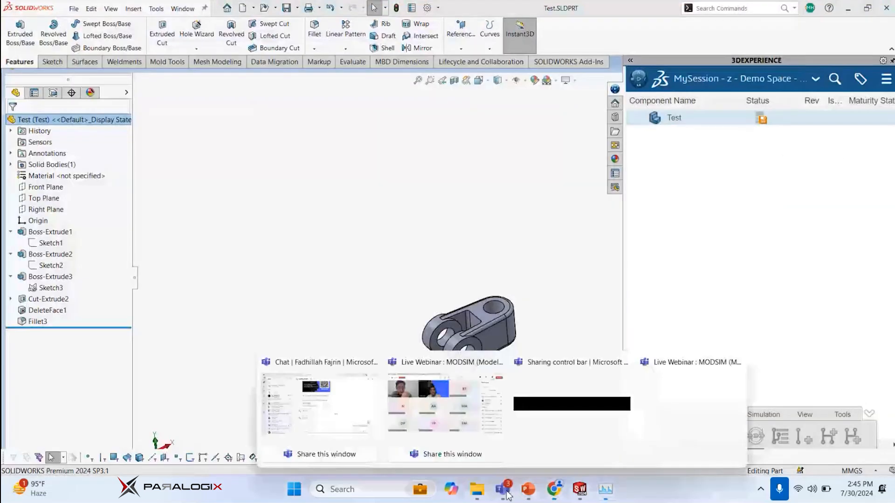
Switch to Task Manager and retry ending the Test.SLDPRT task under the SolidWorks process
left_click(605, 489)
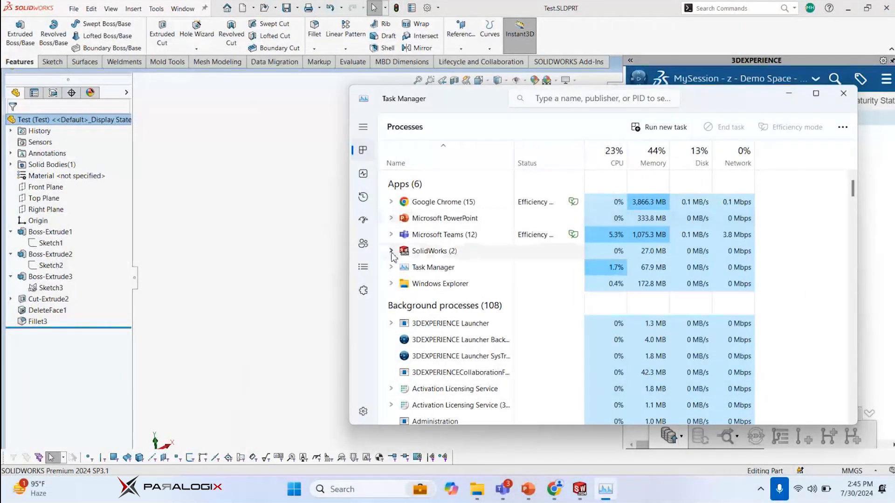
double_click(410, 251)
right_click(412, 252)
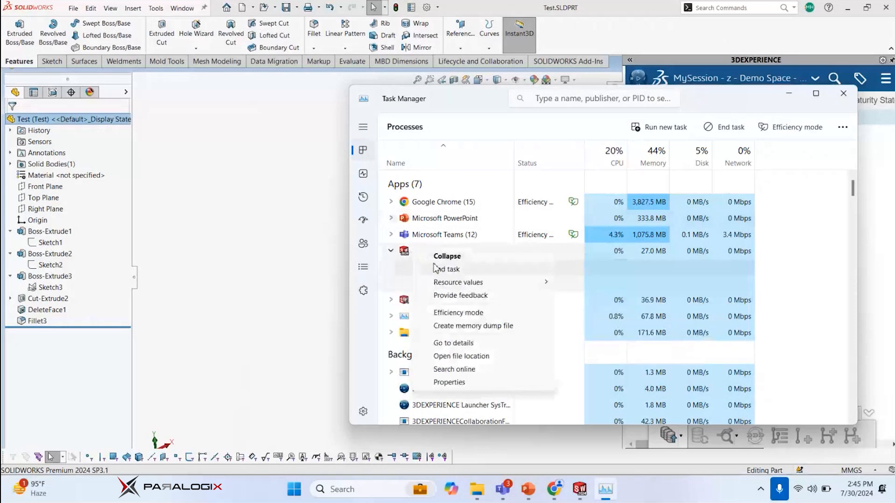
left_click(391, 252)
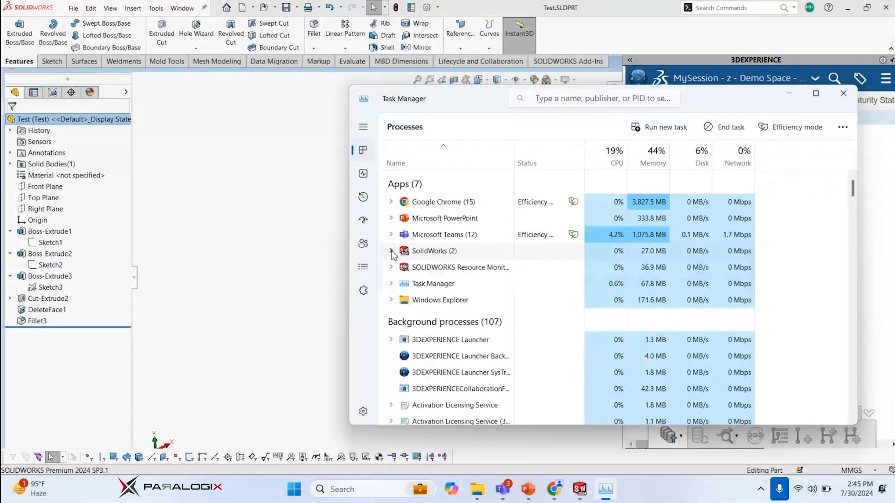
left_click(391, 251)
right_click(429, 285)
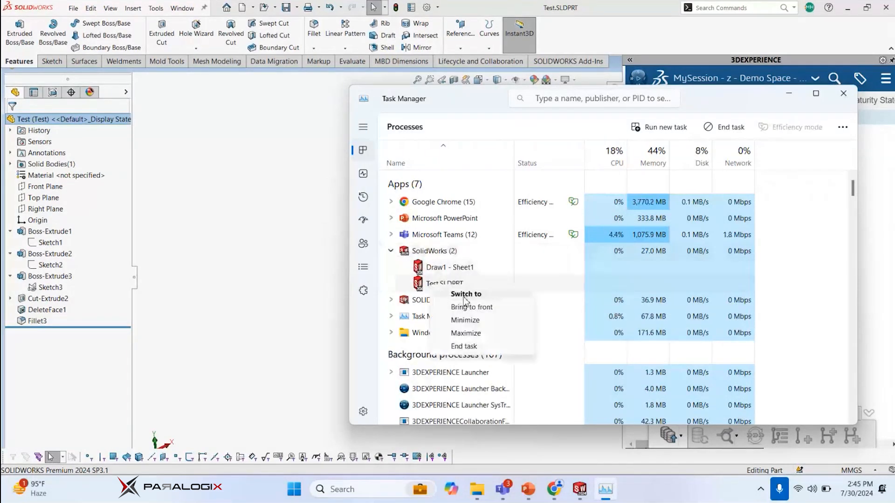
left_click(461, 348)
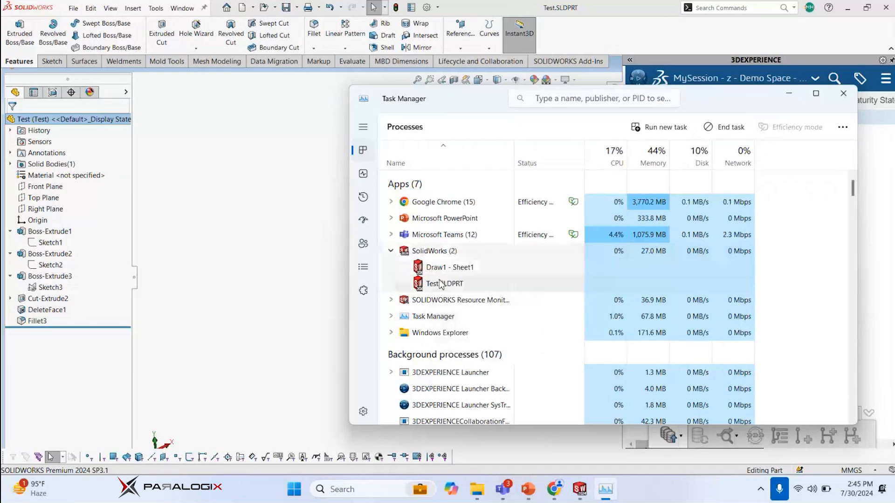
End the entire SolidWorks process and minimize Task Manager
right_click(454, 257)
left_click(480, 276)
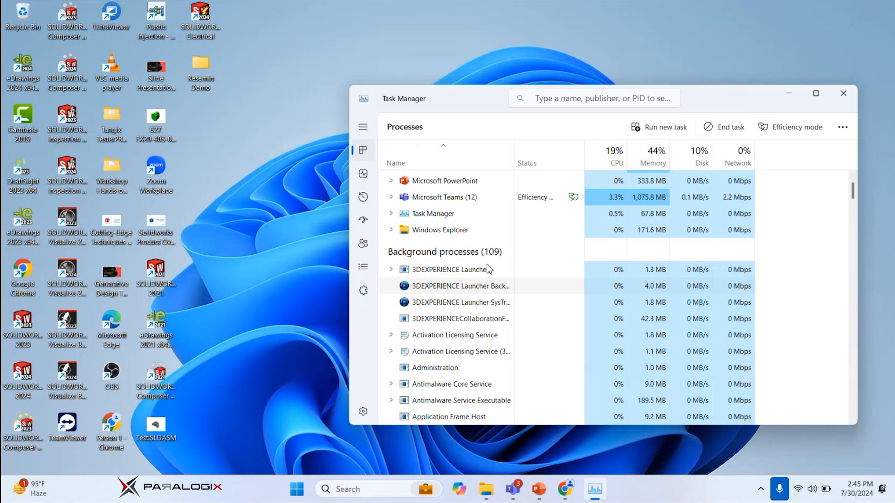
left_click(789, 93)
Switch to Chrome, bring up the Collaborative Tasks dashboard and close the Collaborative Industry Innovator app list
left_click(566, 489)
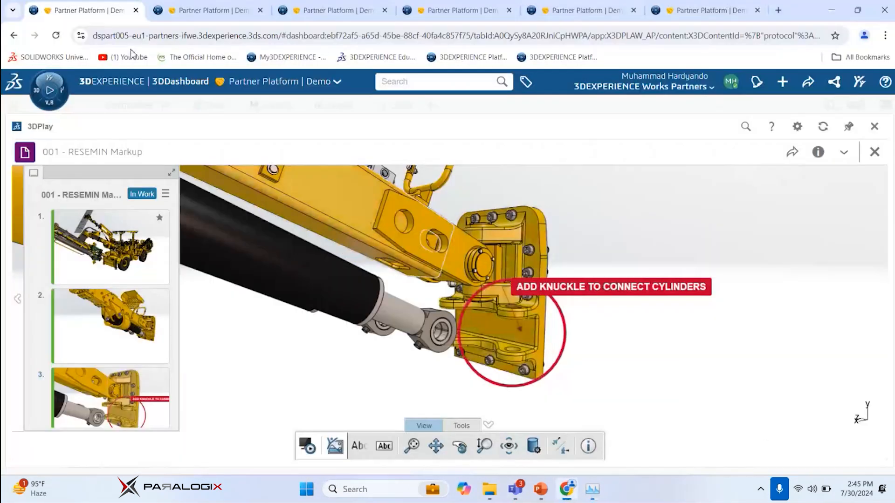
left_click(202, 9)
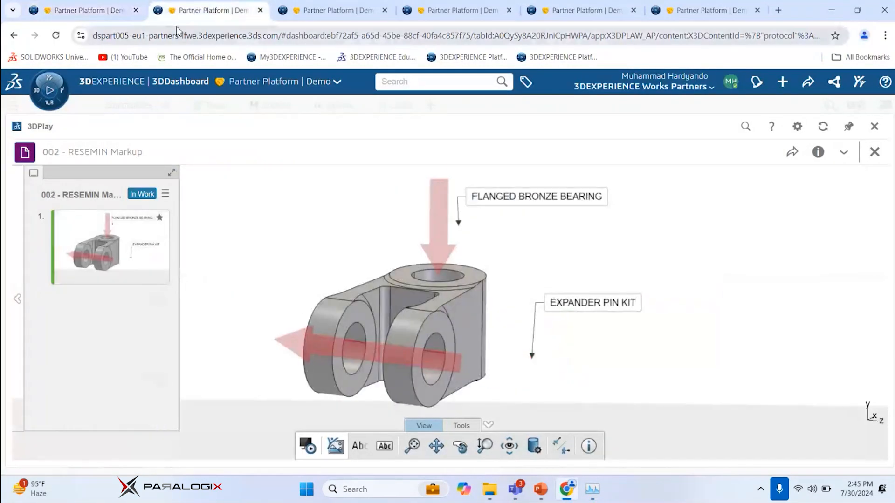
left_click(120, 16)
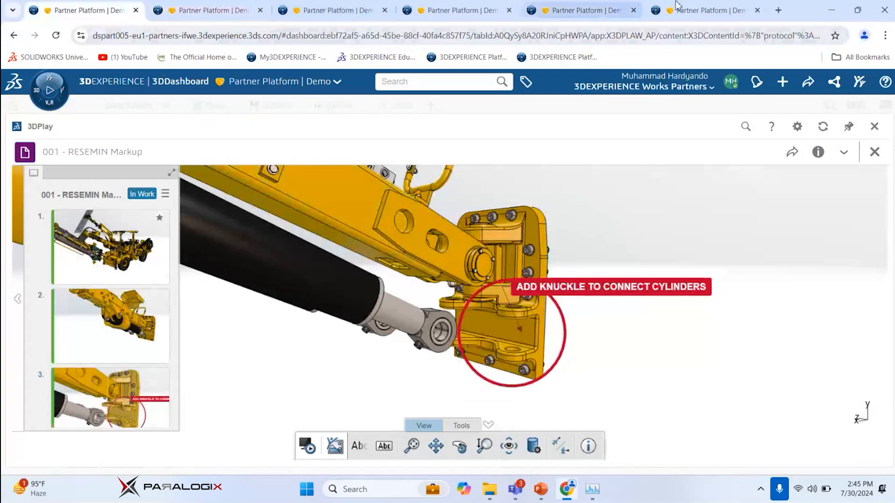
left_click(689, 8)
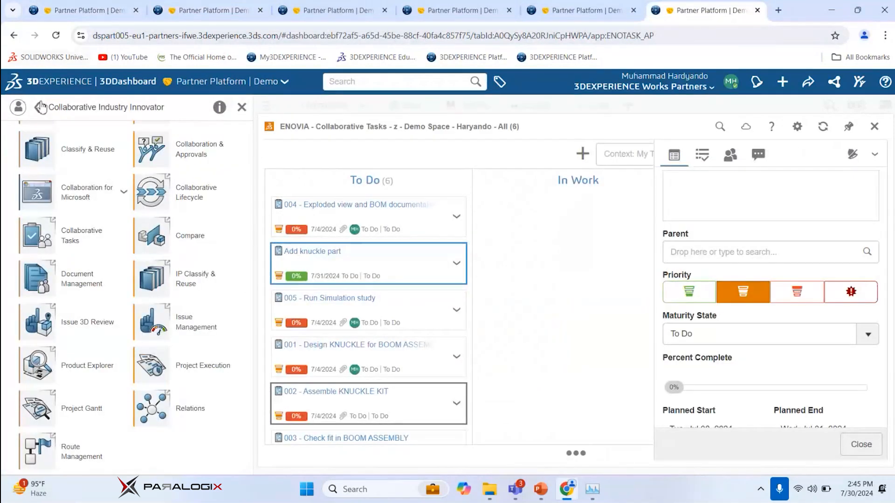
scroll(166, 179, "up", 3)
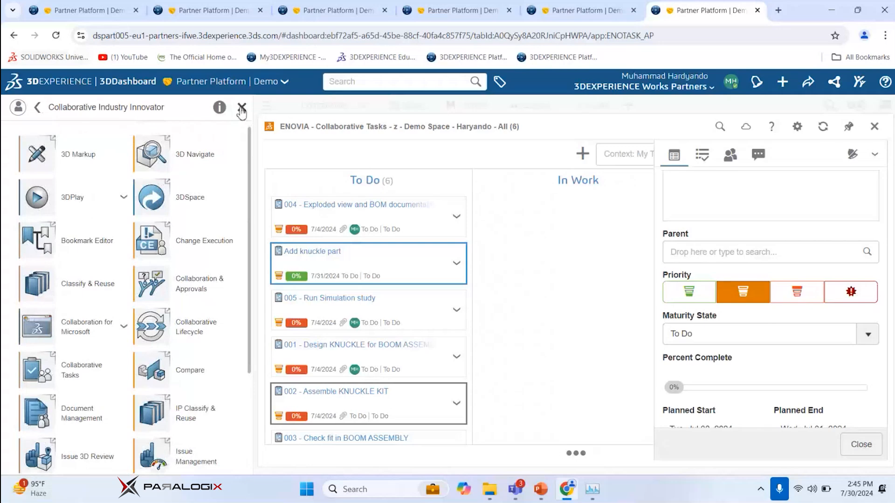
left_click(241, 107)
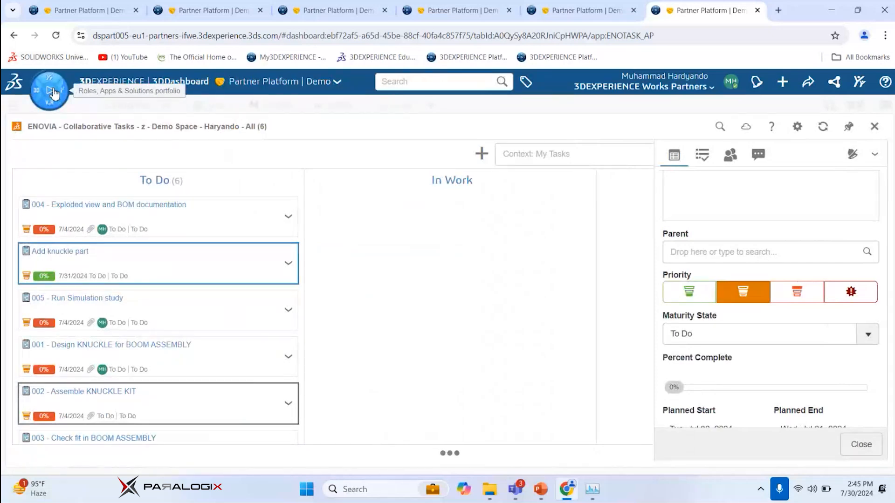
Relaunch SOLIDWORKS through the Collaborative Designer for SOLIDWORKS role, dismiss the launcher warning and minimize the browser
left_click(53, 93)
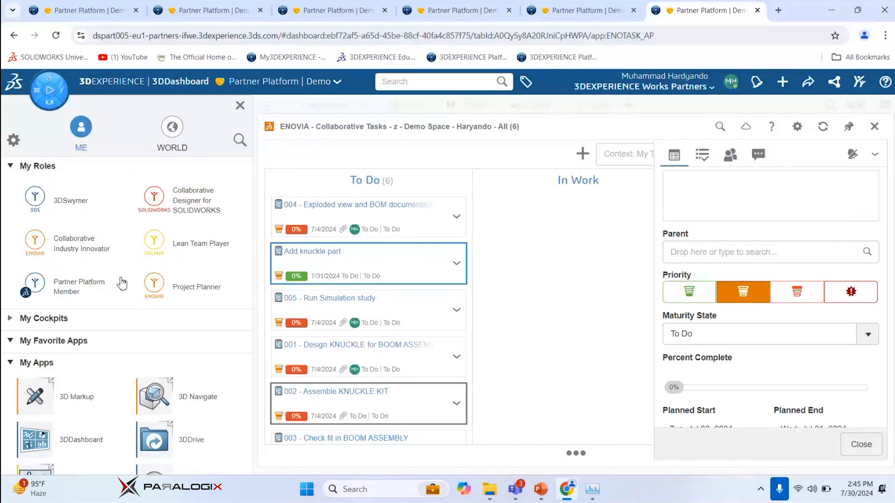
left_click(153, 202)
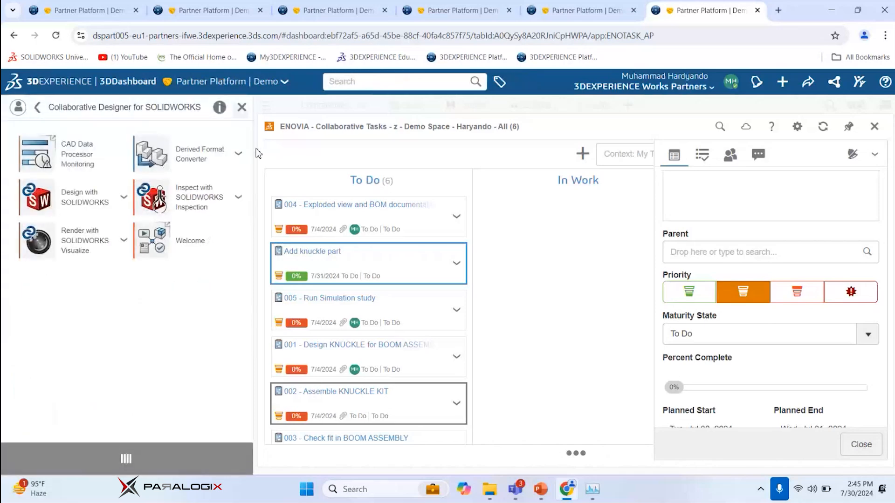
left_click(242, 106)
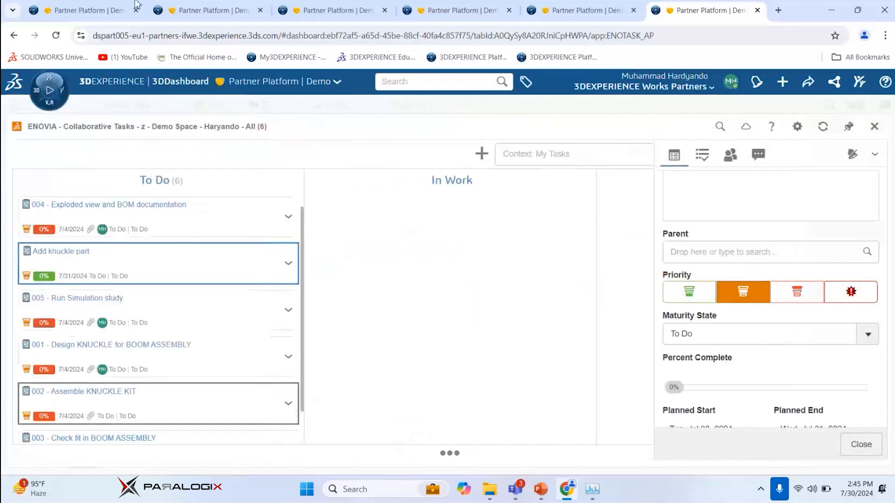
left_click(49, 91)
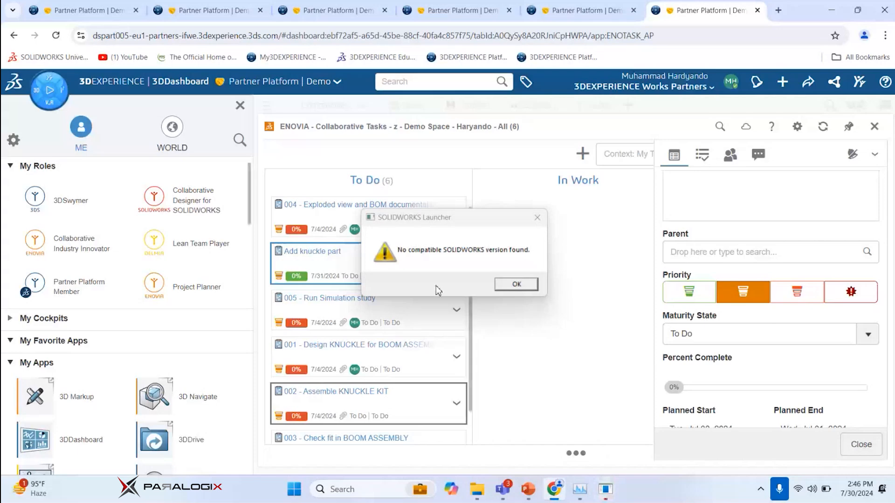
left_click(516, 284)
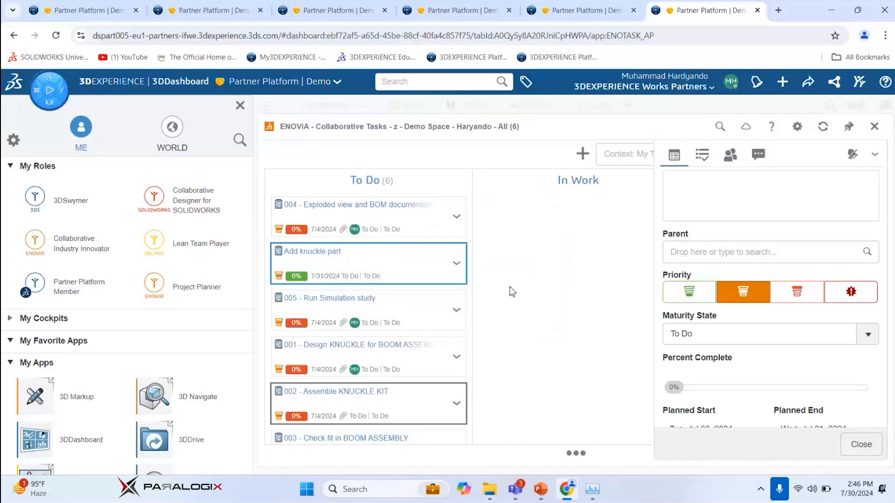
left_click(834, 16)
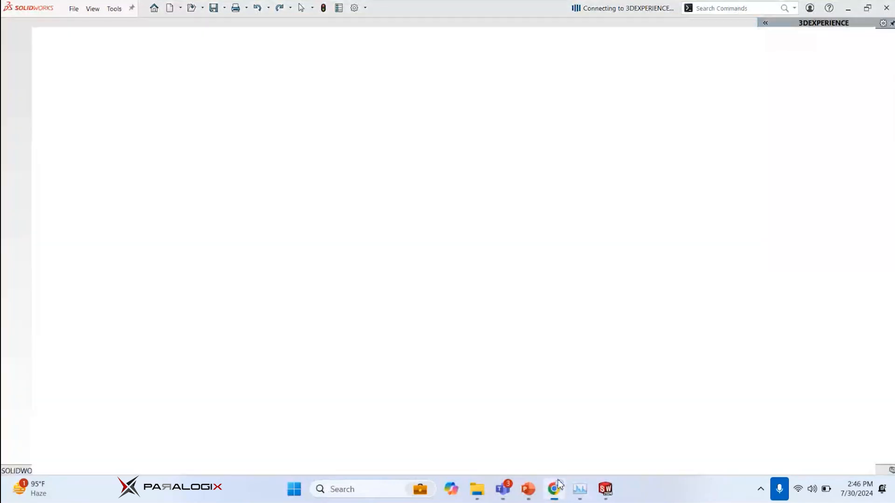
Check the 3DEXPERIENCE dashboard in Chrome, return to SOLIDWORKS and close its Welcome window
left_click(559, 483)
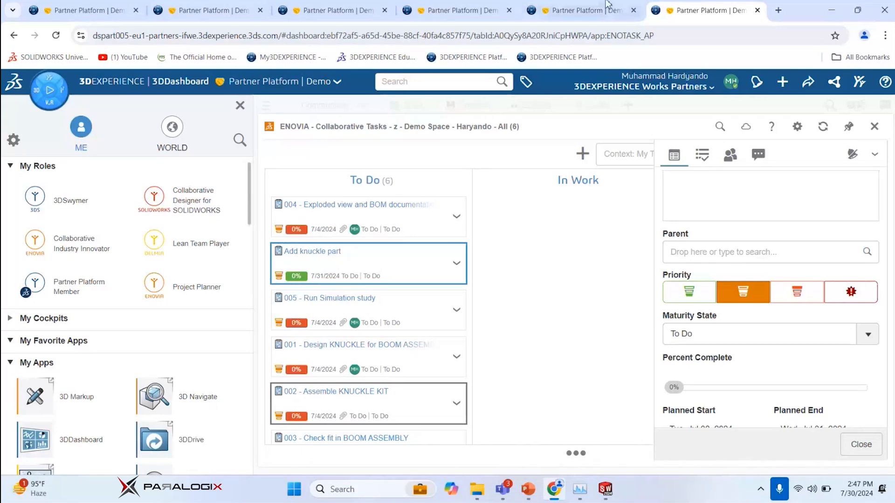
left_click(833, 9)
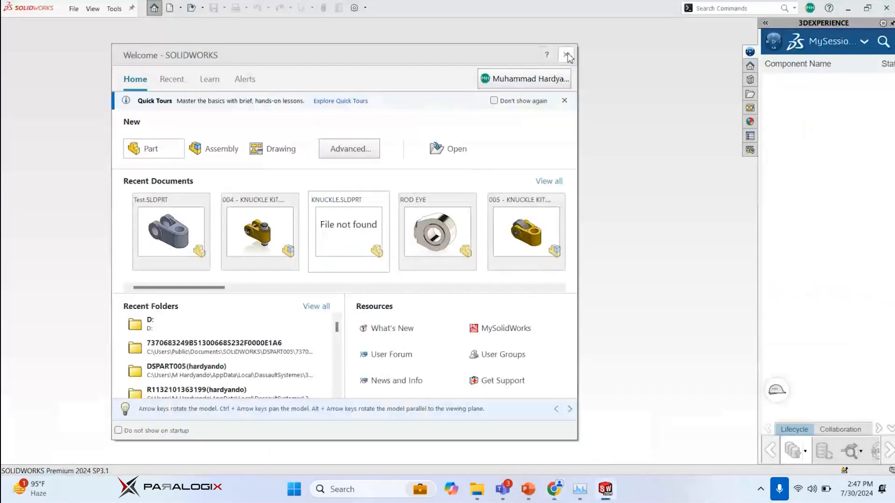
left_click(565, 54)
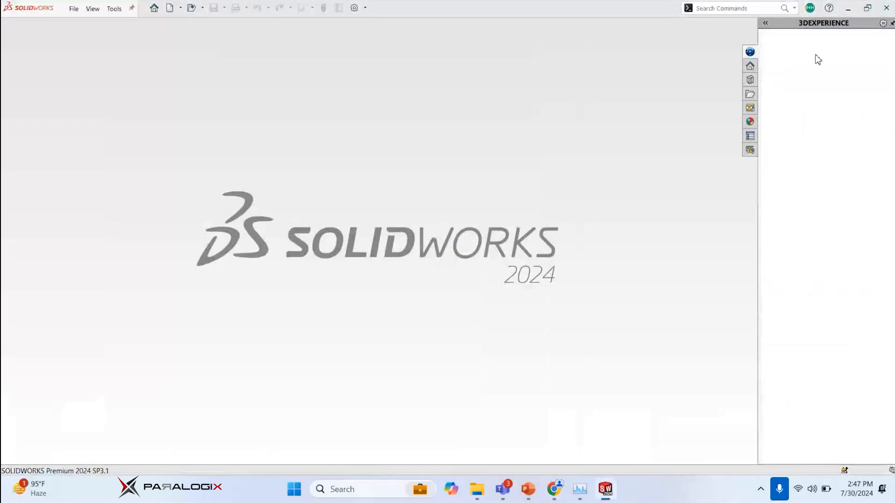
Open the Collaborative Tasks app from the Collaborative Industry Innovator role, reopening it if MySession replaces it
left_click(830, 61)
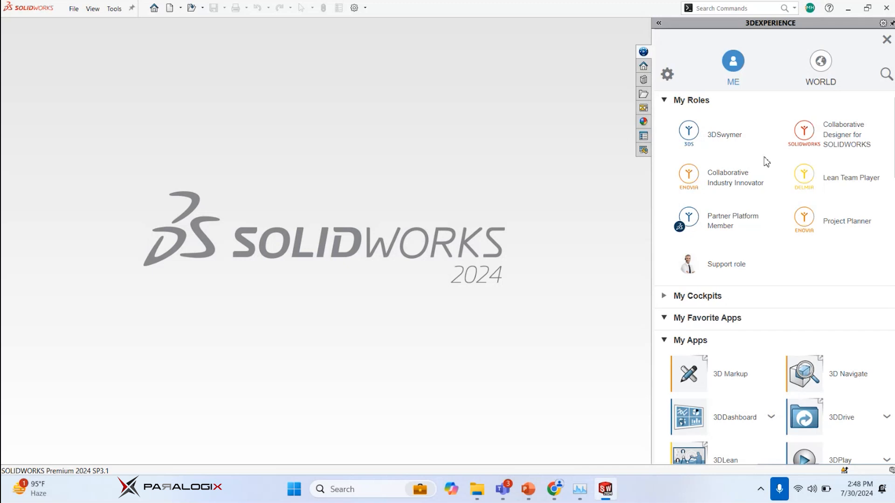
left_click(748, 174)
scroll(719, 231, "down", 2)
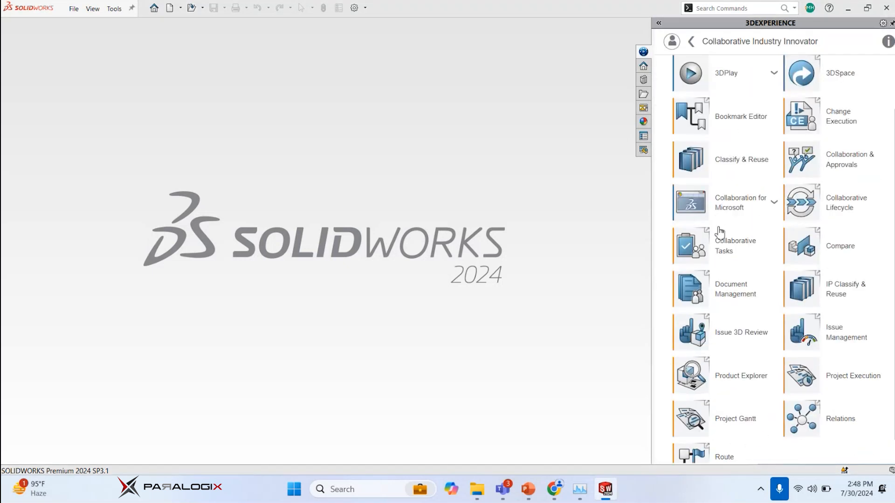
left_click(699, 249)
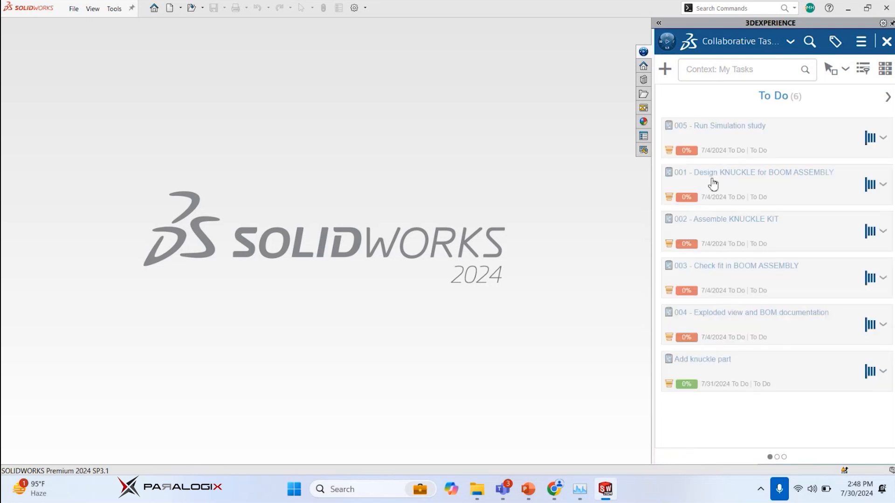
left_click(712, 232)
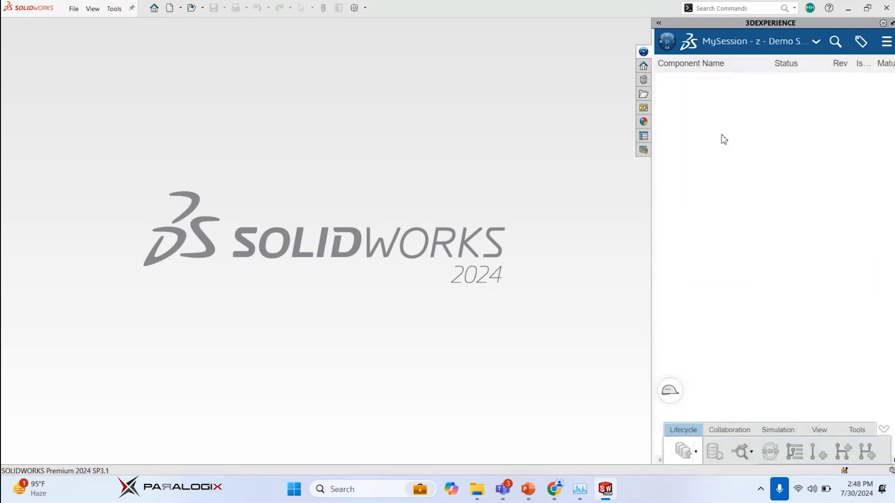
left_click(666, 46)
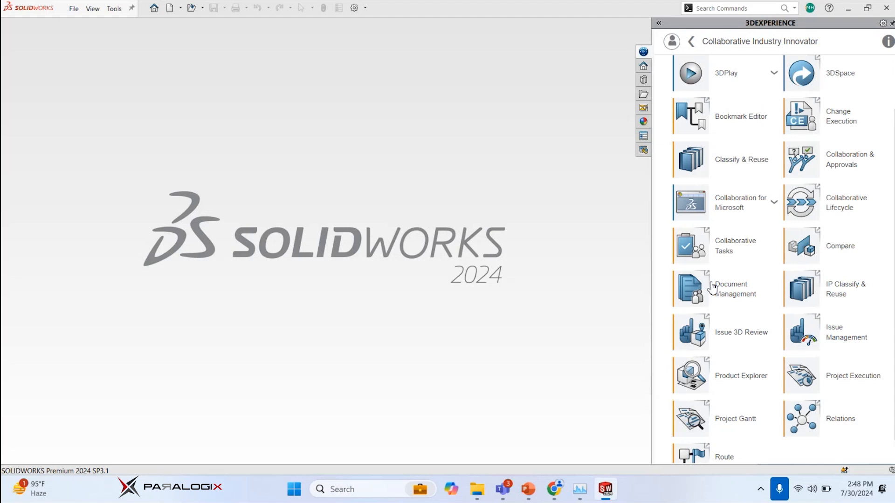
left_click(701, 252)
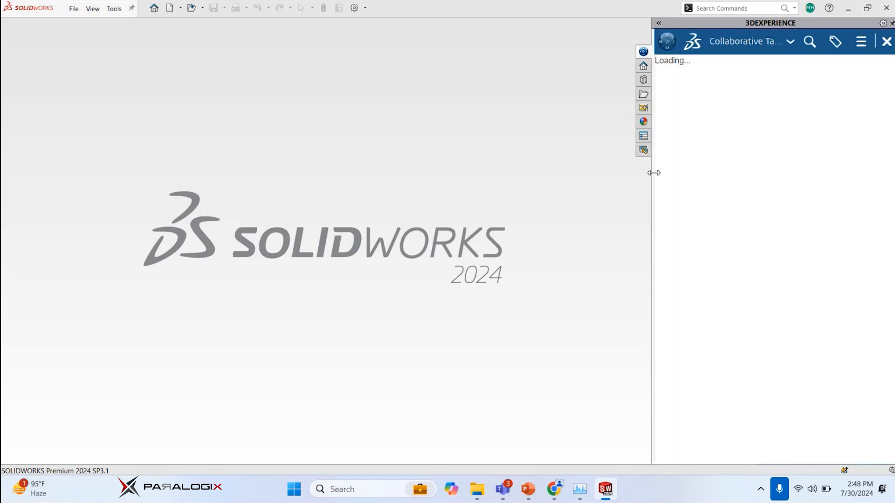
Widen the 3DEXPERIENCE pane to show all task columns and move the 002 - Assemble KNUCKLE KIT task to In Work
left_click_drag(653, 172, 357, 163)
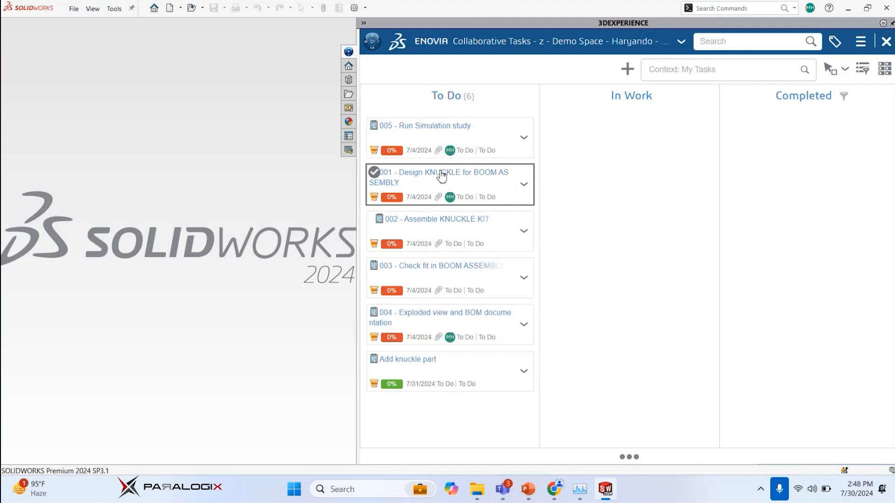
left_click(416, 230)
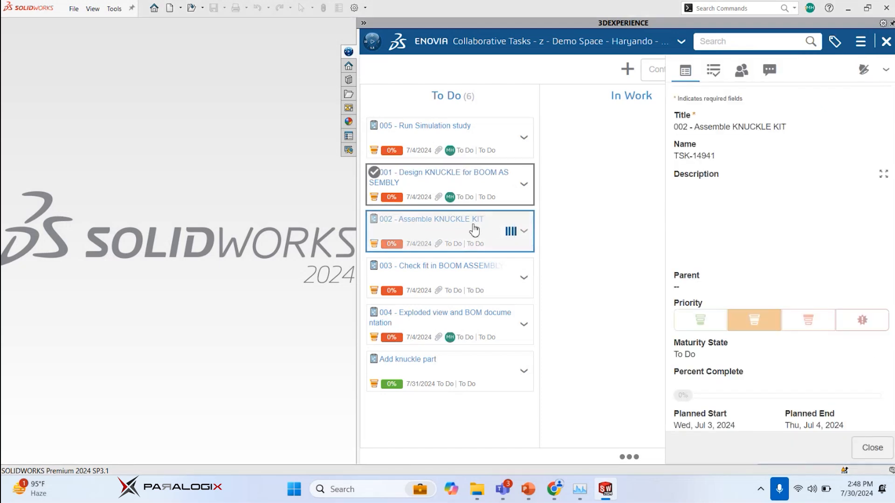
left_click_drag(418, 227, 592, 146)
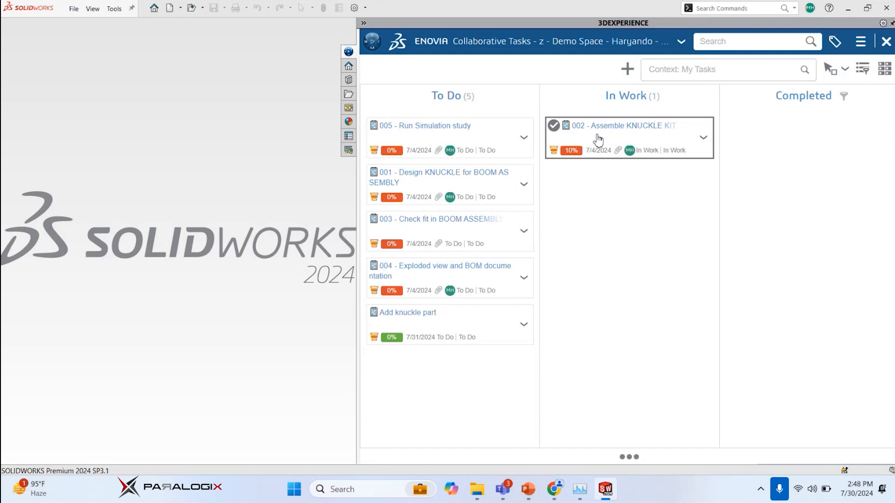
Post the comment "On it!" on the 002 - Assemble KNUCKLE KIT task and close its details
left_click(598, 139)
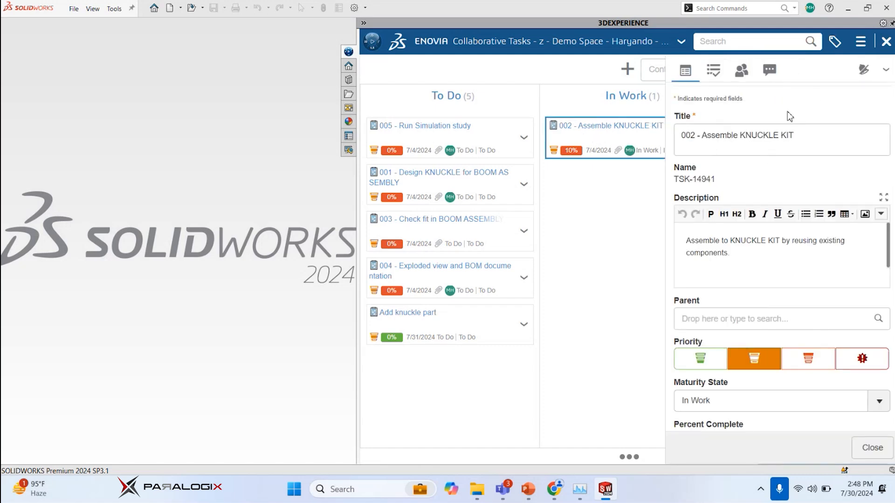
left_click(769, 71)
left_click(761, 136)
type("On it")
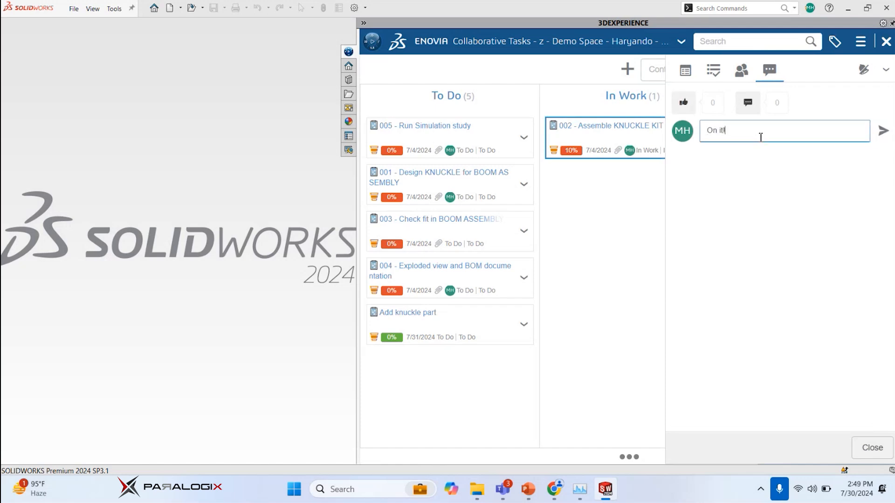
type("!")
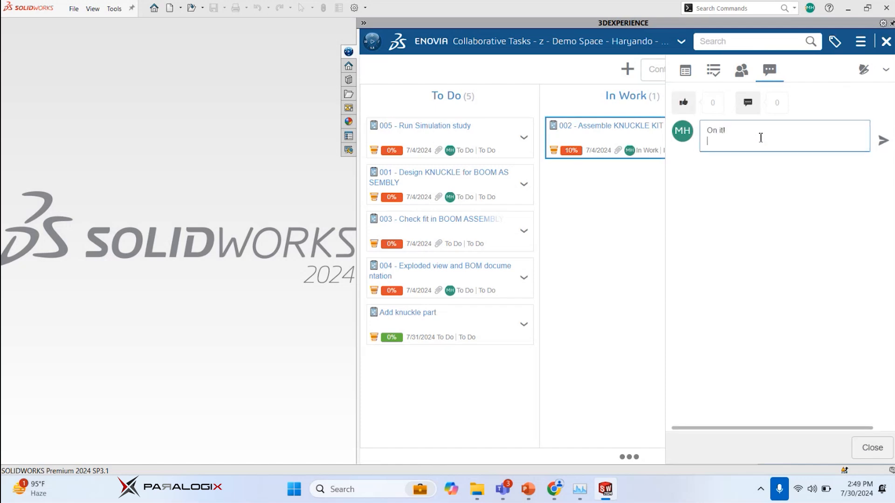
left_click(882, 132)
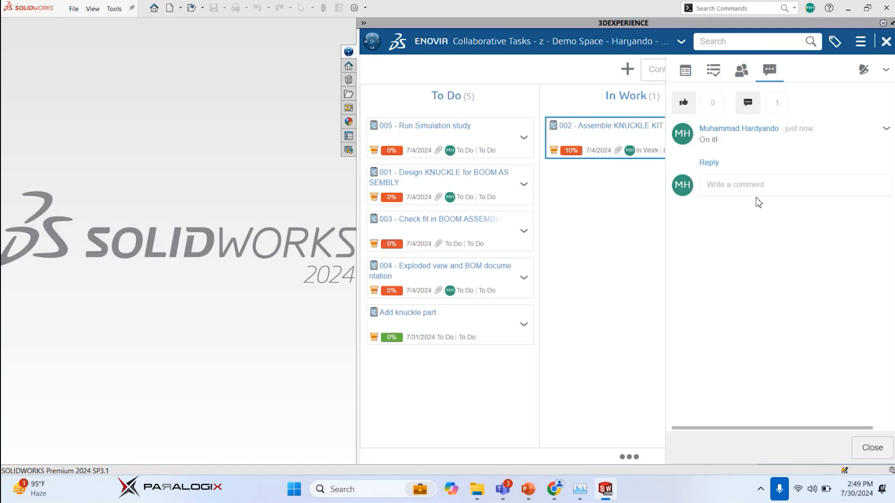
left_click(872, 447)
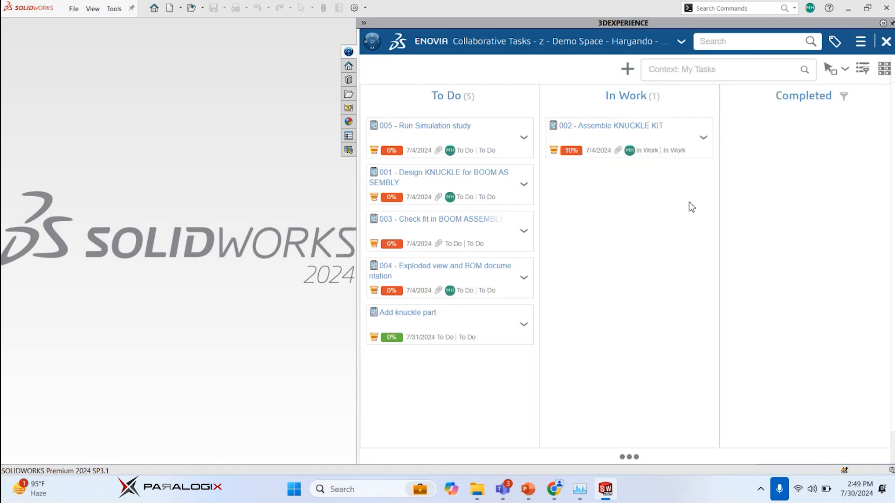
Open the 002 - Assemble KNUCKLE KIT task's information and review its description, priority, progress, dates and attachments
left_click(704, 138)
left_click(714, 152)
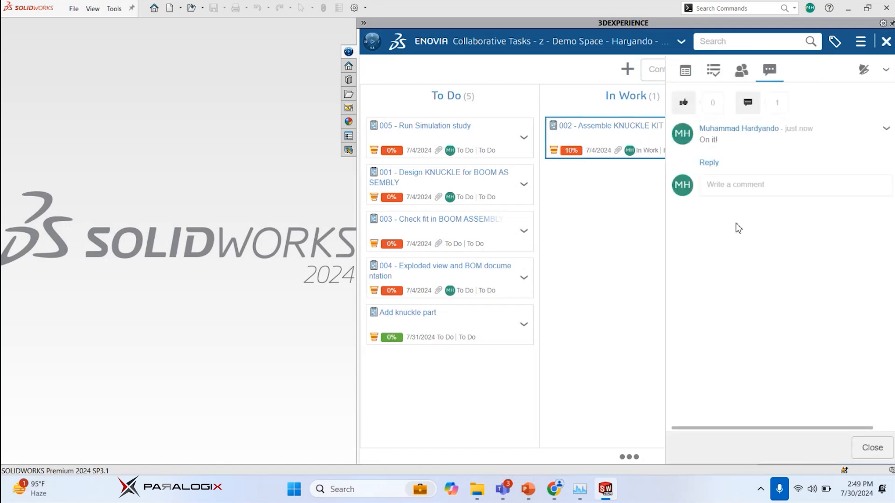
left_click(685, 71)
scroll(745, 187, "down", 7)
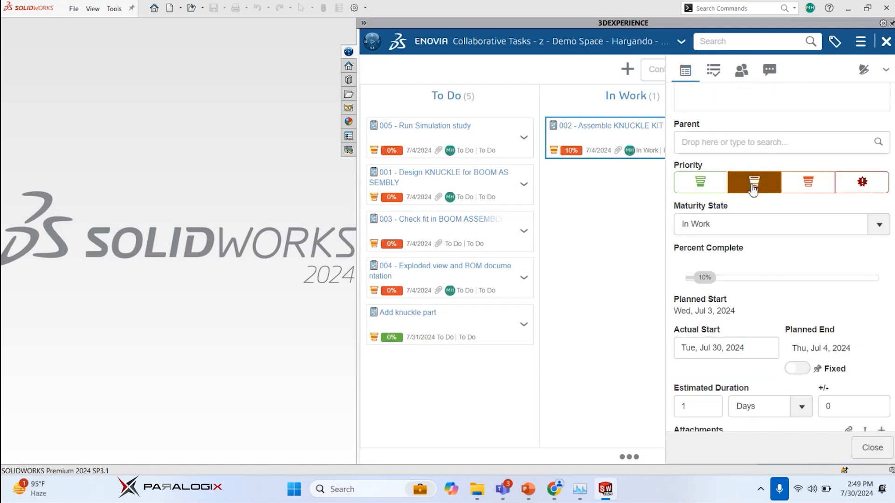
scroll(757, 209, "up", 3)
mouse_move(705, 219)
left_mouse_down()
mouse_move(820, 222)
mouse_move(714, 225)
left_mouse_up()
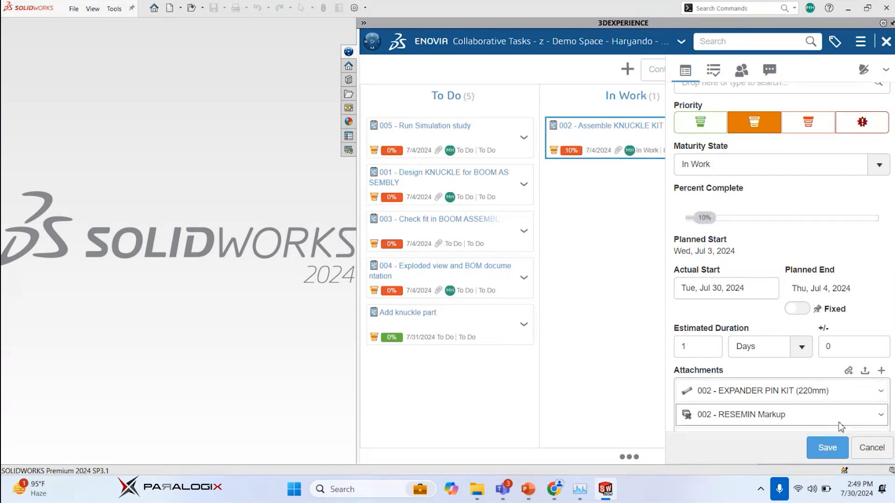
scroll(789, 263, "down", 4)
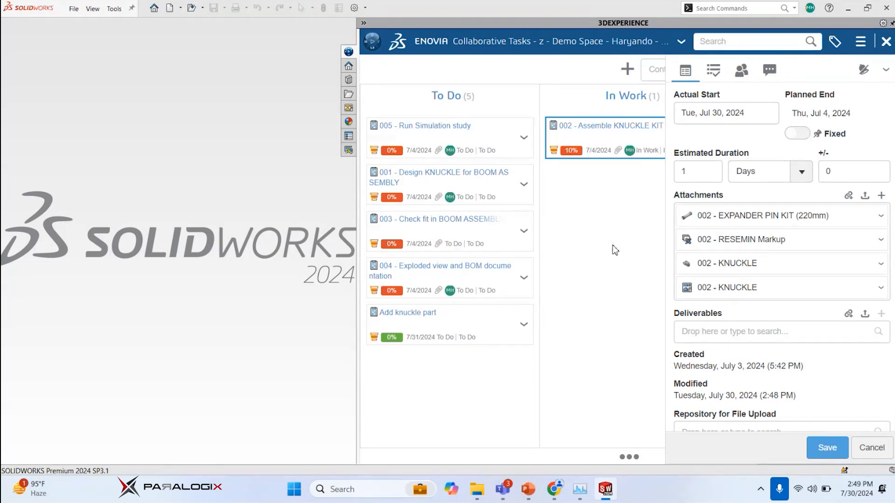
scroll(734, 258, "up", 1)
scroll(734, 258, "up", 5)
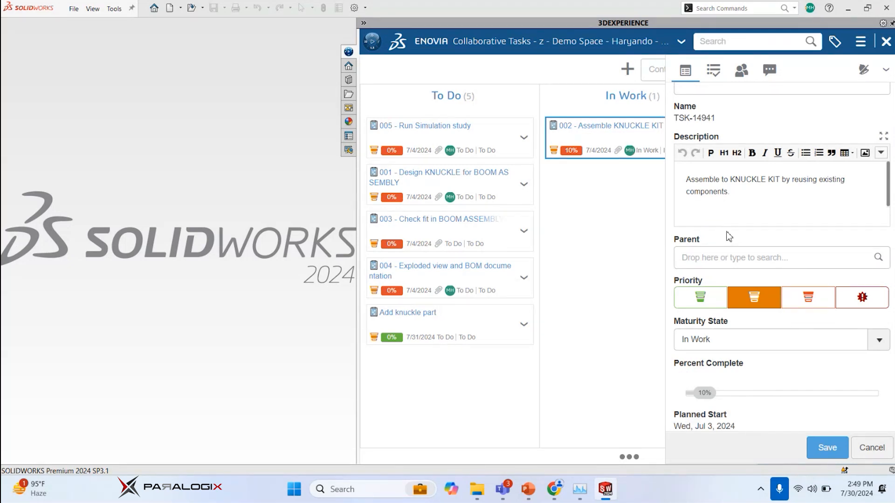
scroll(752, 199, "up", 2)
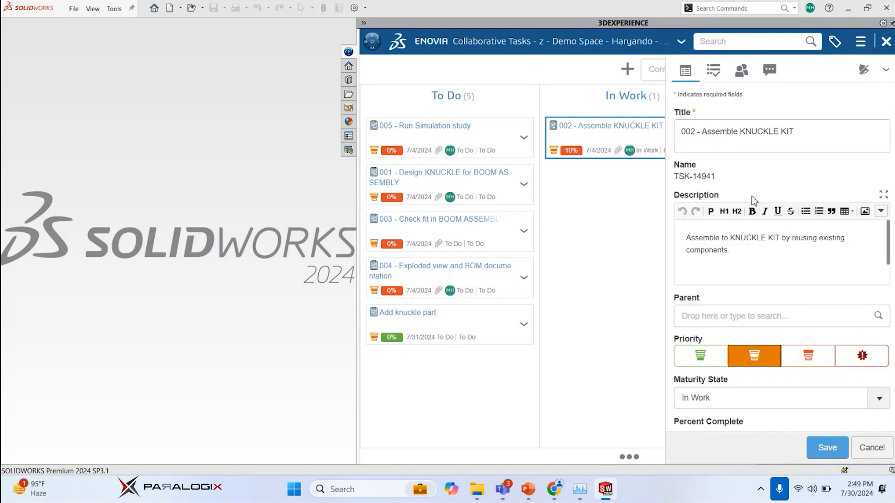
scroll(770, 270, "down", 10)
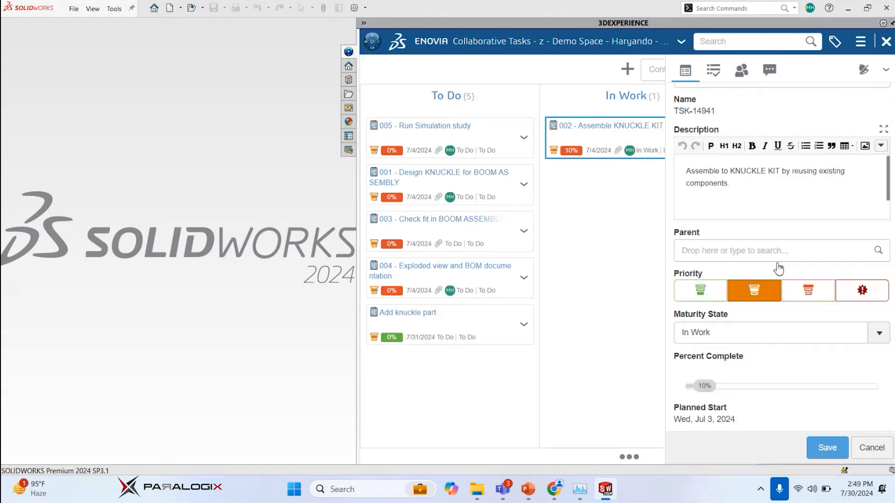
scroll(784, 242, "down", 2)
scroll(736, 303, "up", 3)
scroll(732, 191, "down", 3)
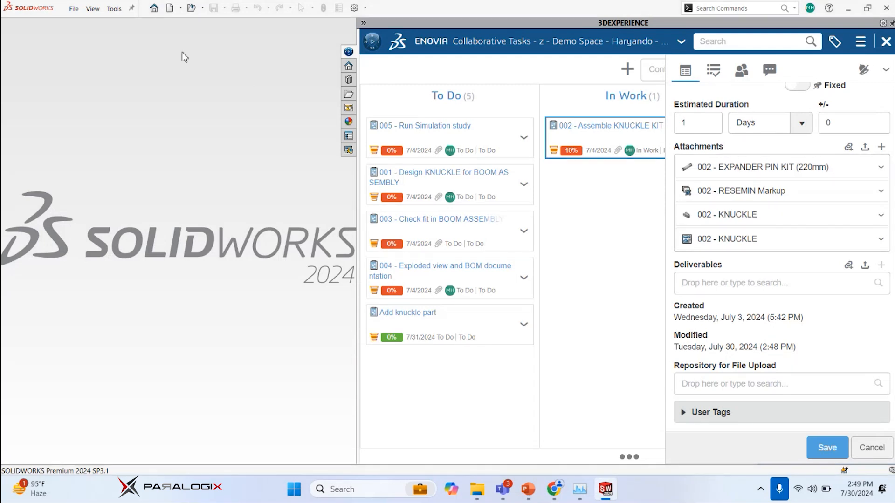
Create a new document from the Assembly template and leave the initial component insertion without choosing a local file
left_click(74, 8)
left_click(82, 26)
left_click(236, 158)
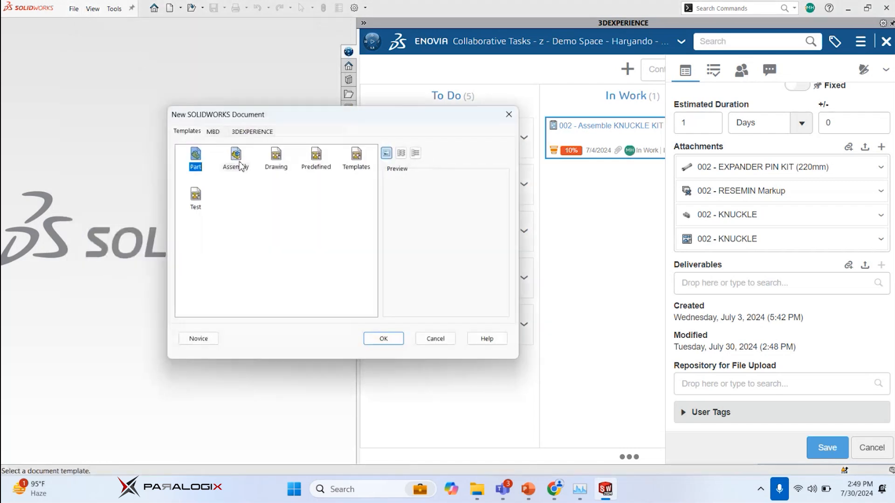
left_click(400, 338)
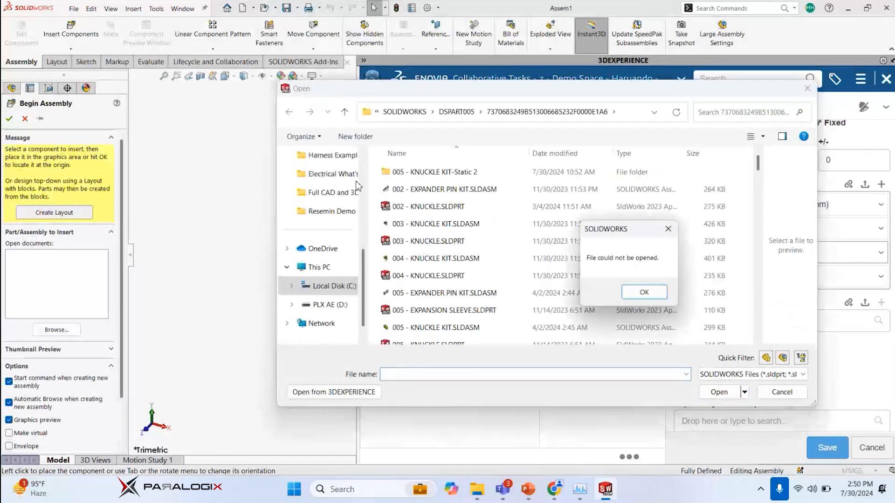
left_click(643, 292)
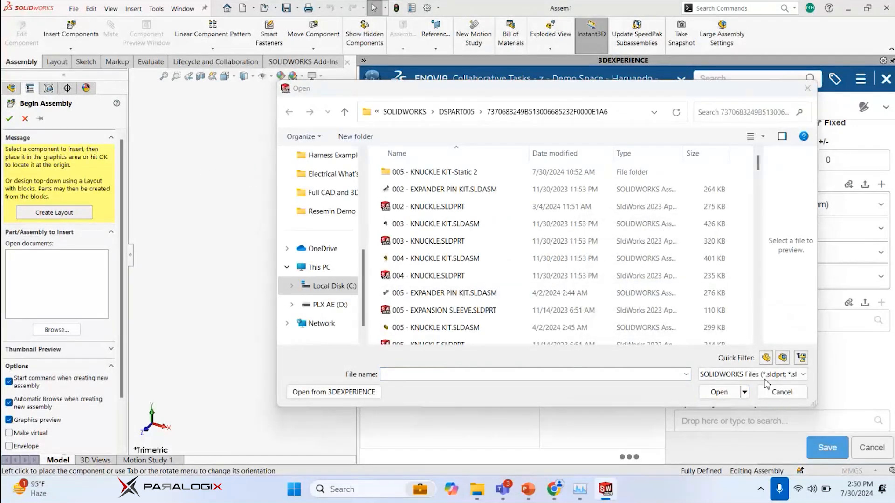
left_click(781, 392)
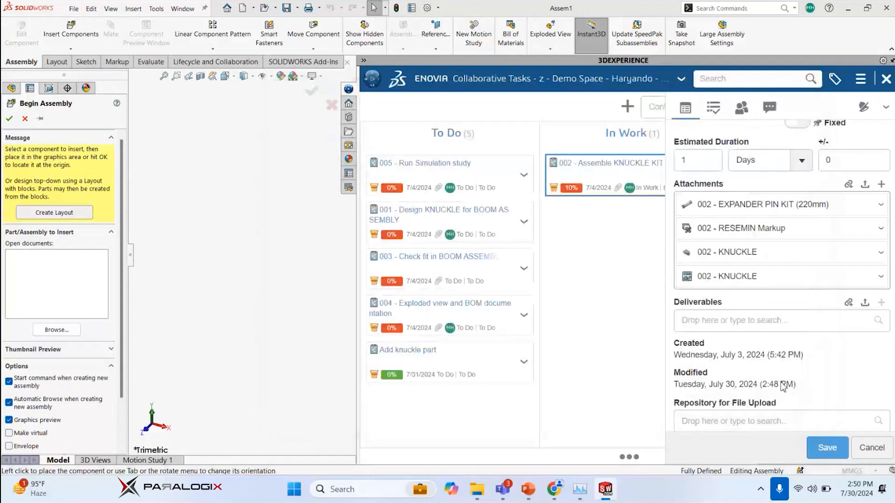
left_click(331, 105)
Insert the 002 - KNUCKLE part from the task attachments into the assembly and widen the modelling area beside the 3DEXPERIENCE pane
left_click_drag(720, 255, 311, 240)
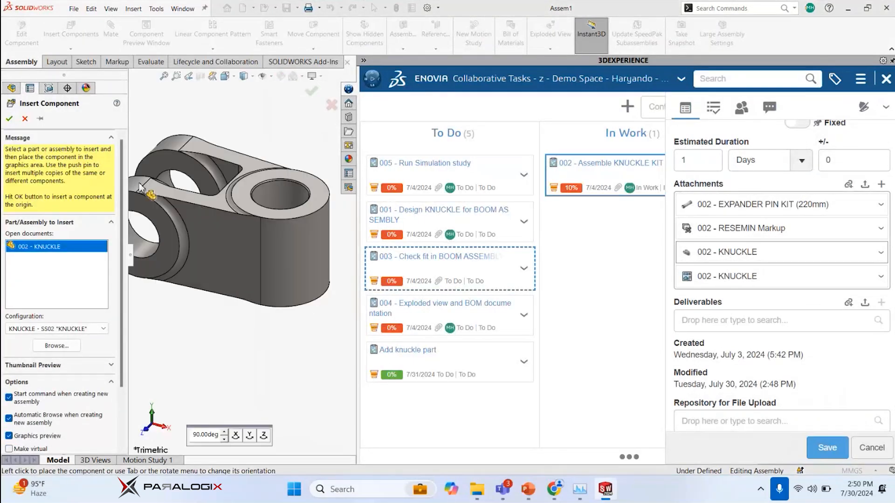
left_click(26, 119)
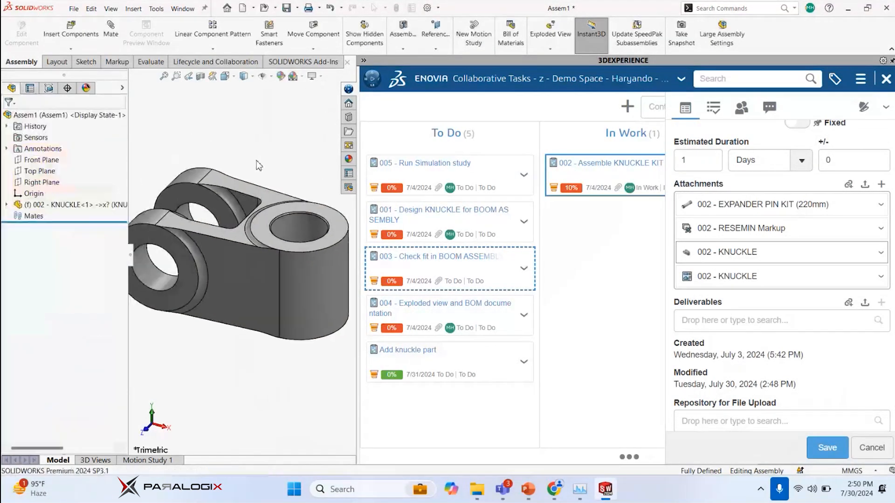
left_click_drag(361, 219, 492, 219)
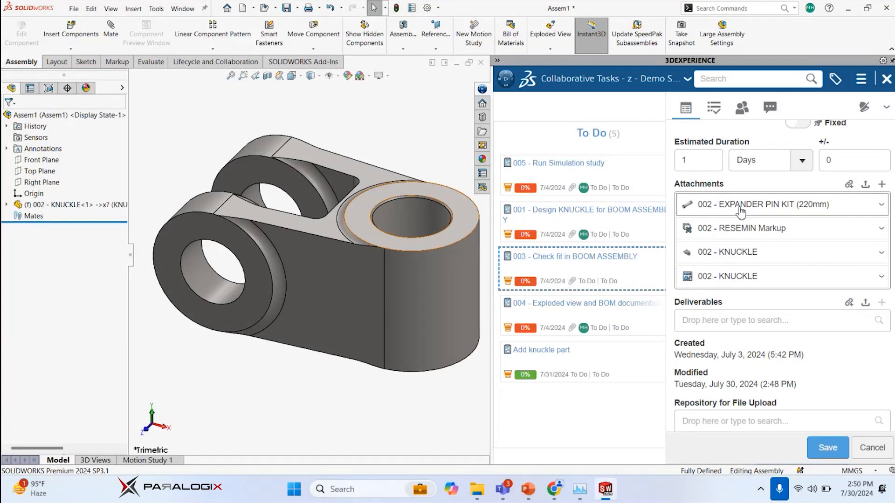
Search 3DEXPERIENCE for "link kit" and filter the results to the 3D type
left_click(731, 81)
left_click(444, 156)
left_click(747, 80)
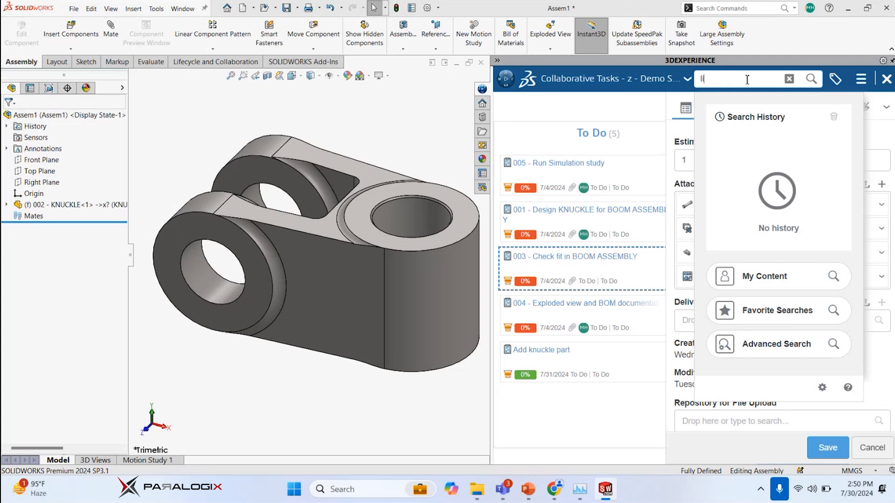
type("ink kit")
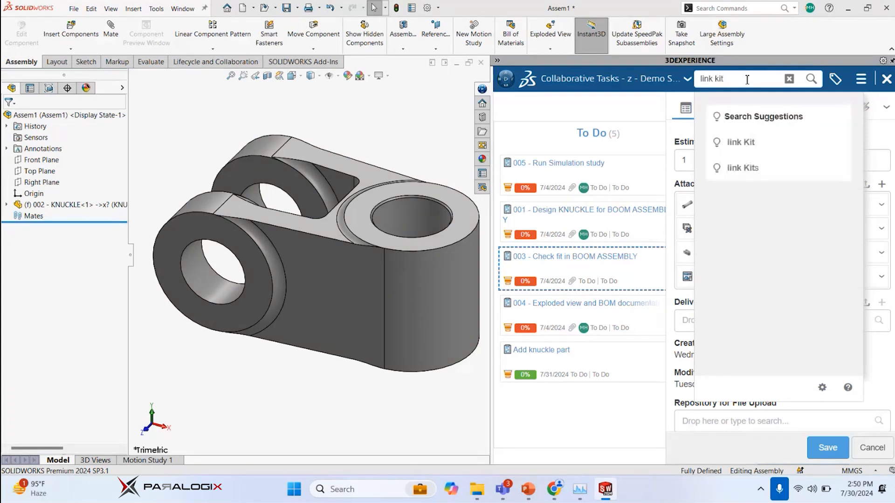
left_click(809, 83)
left_click(834, 80)
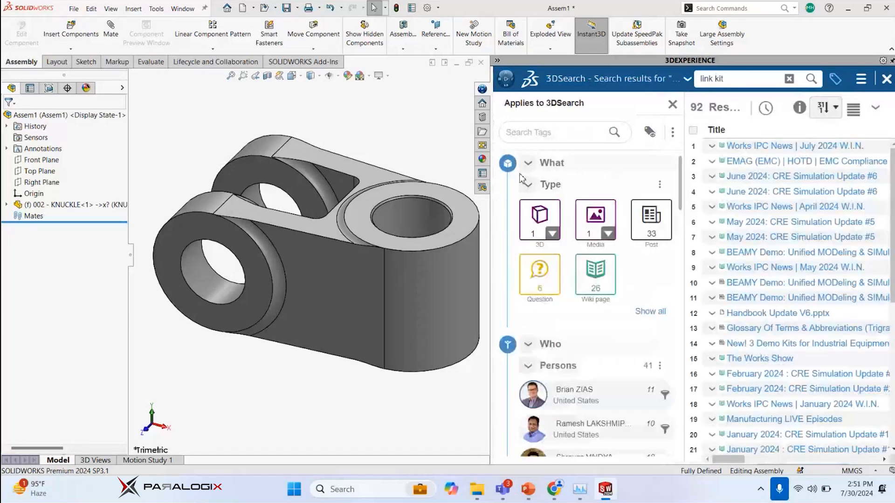
left_click(533, 224)
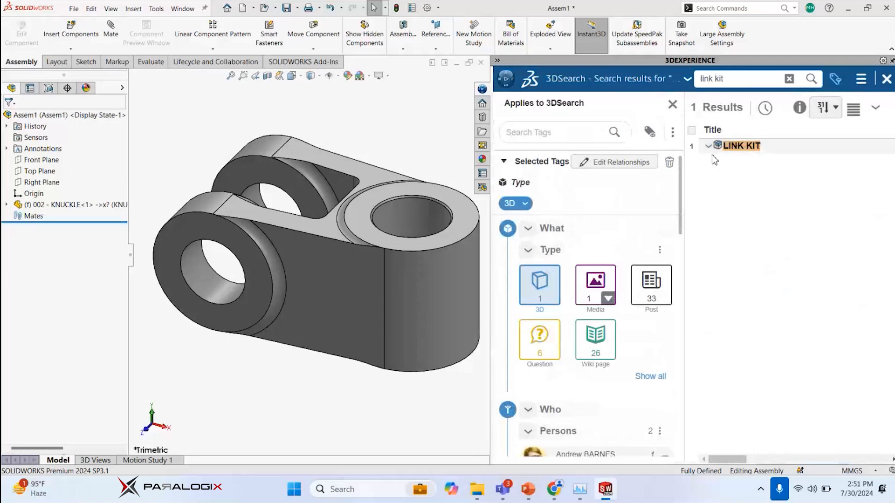
Open the LINK KIT product and examine its properties, relations and 3D preview from several angles
left_click(744, 146)
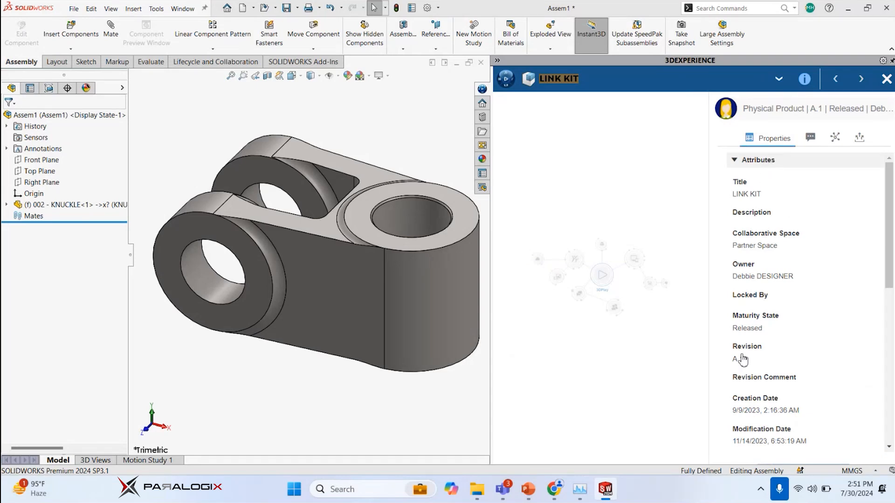
scroll(755, 354, "down", 8)
scroll(758, 253, "up", 4)
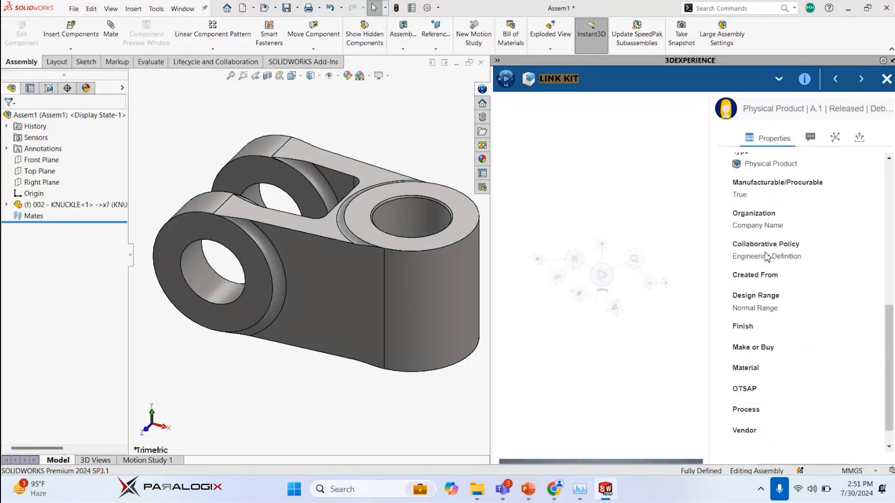
scroll(773, 303, "up", 4)
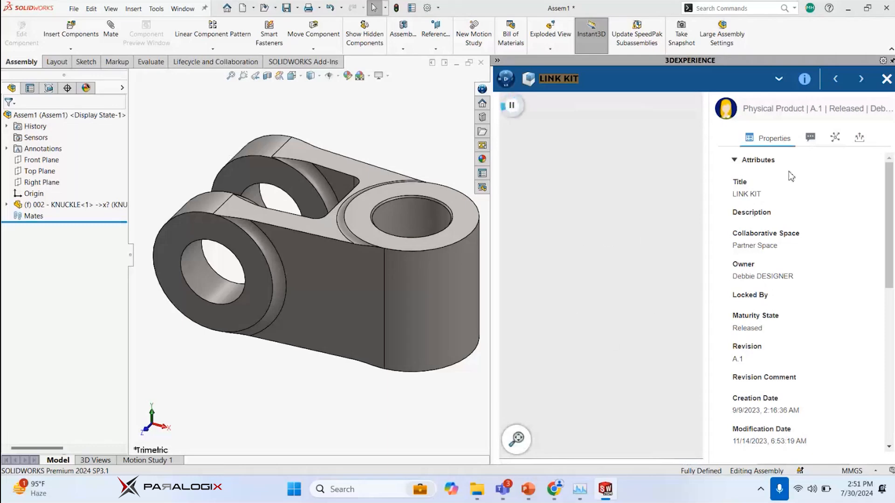
left_click(835, 138)
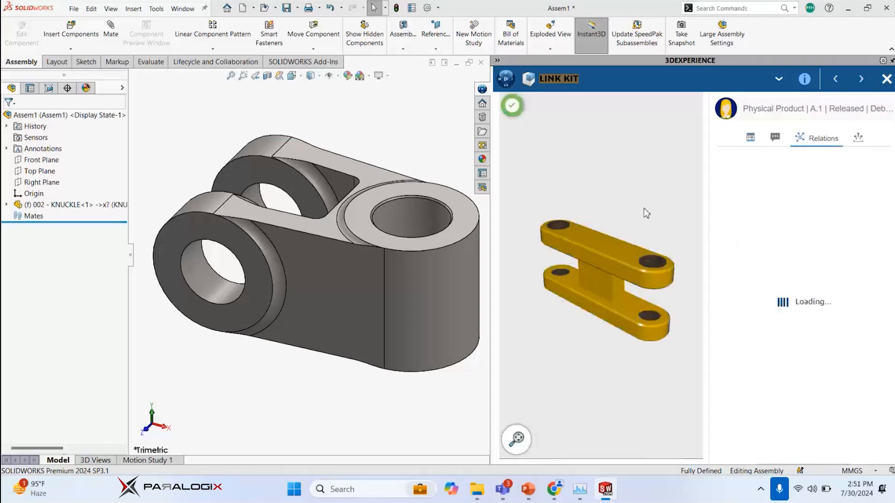
left_click_drag(651, 242, 532, 255)
scroll(567, 279, "down", 3)
scroll(570, 278, "up", 3)
scroll(571, 282, "up", 2)
left_click_drag(553, 190, 572, 182)
left_click_drag(616, 274, 609, 253)
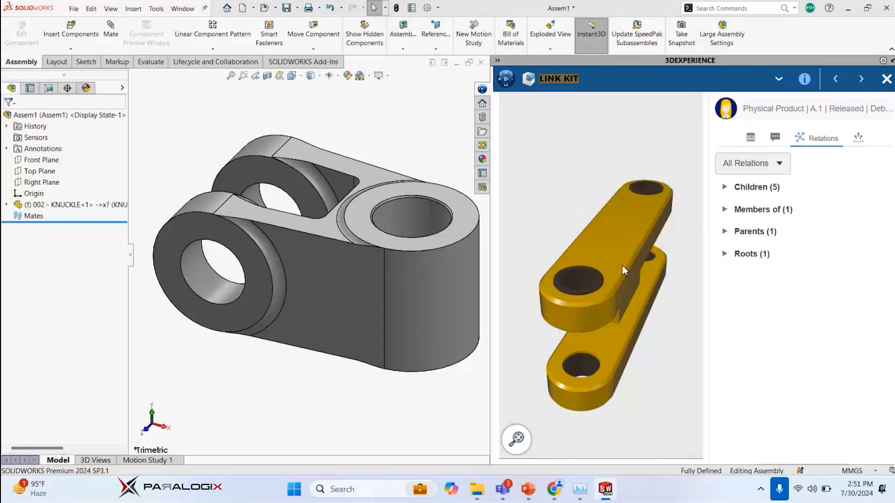
Insert the FLANGED BRONZE BEARING from the LINK KIT's children into the knuckle's single-boss bore
left_click(724, 187)
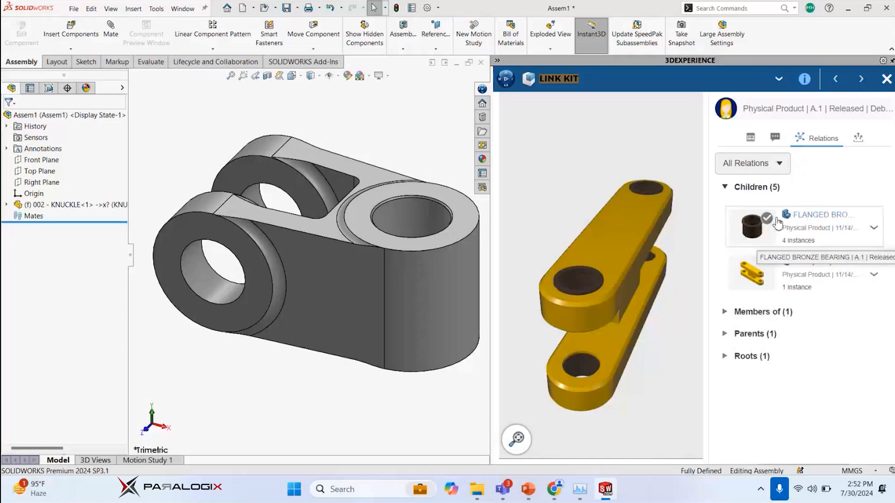
mouse_move(762, 223)
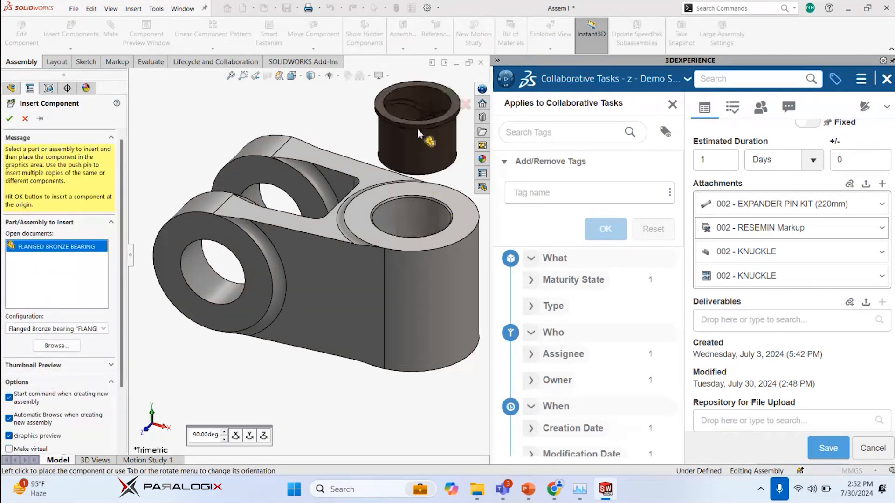
left_click(411, 247)
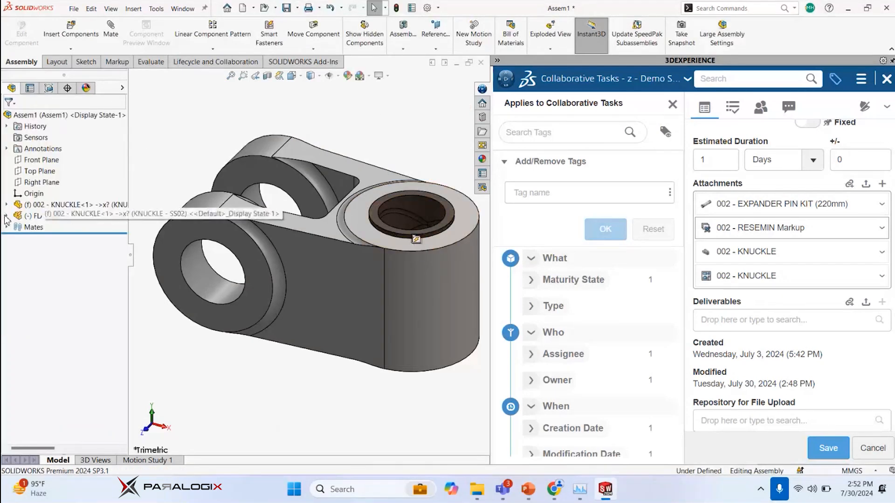
Expand the inserted bearing in the feature tree and inspect the features and references under Smart Bearing Bore
left_click(6, 216)
scroll(79, 269, "down", 2)
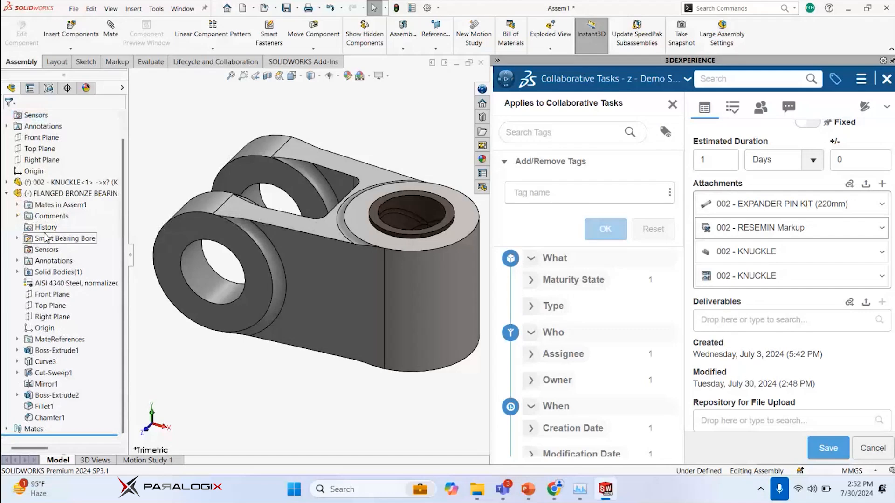
left_click(18, 238)
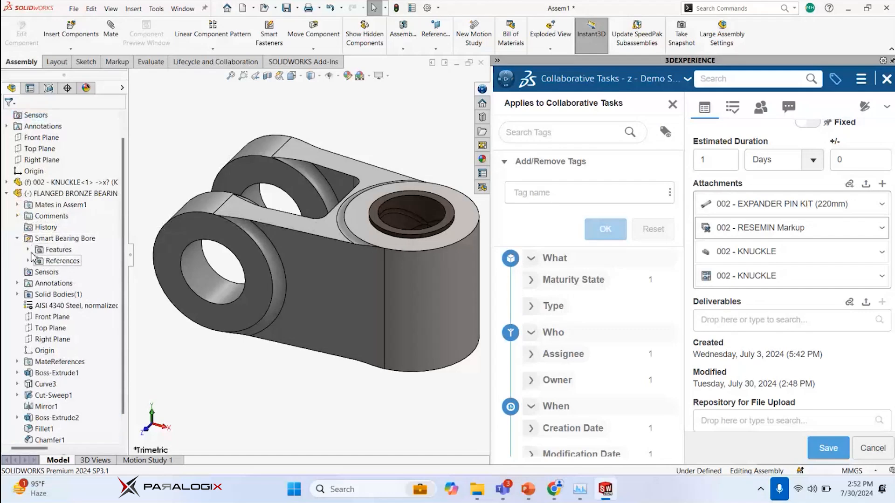
left_click(28, 250)
scroll(32, 252, "down", 2)
left_click(28, 238)
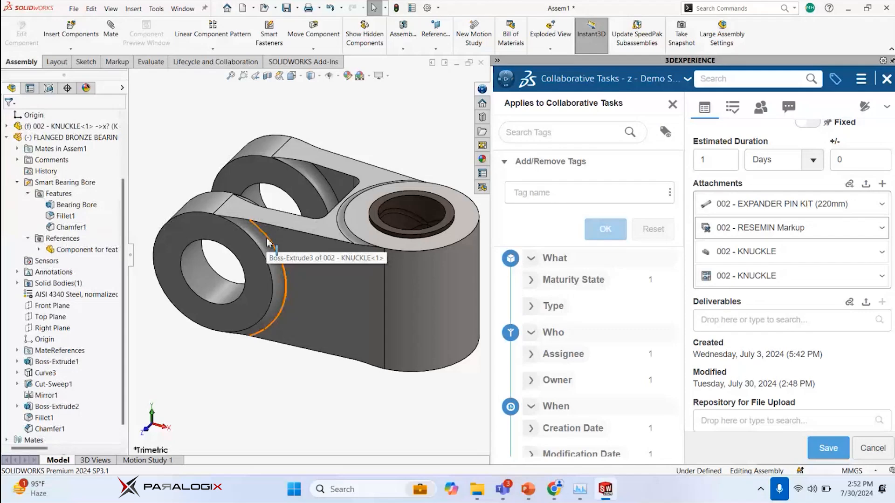
left_click(49, 249)
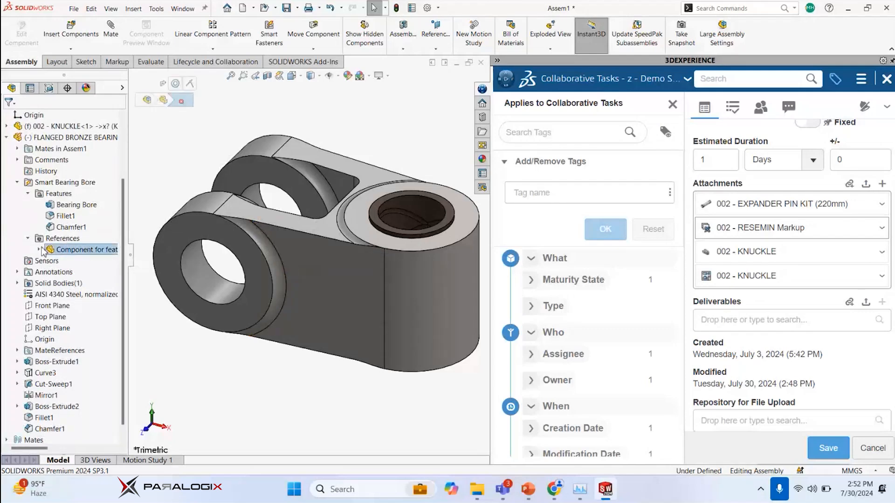
left_click(40, 249)
left_click(28, 238)
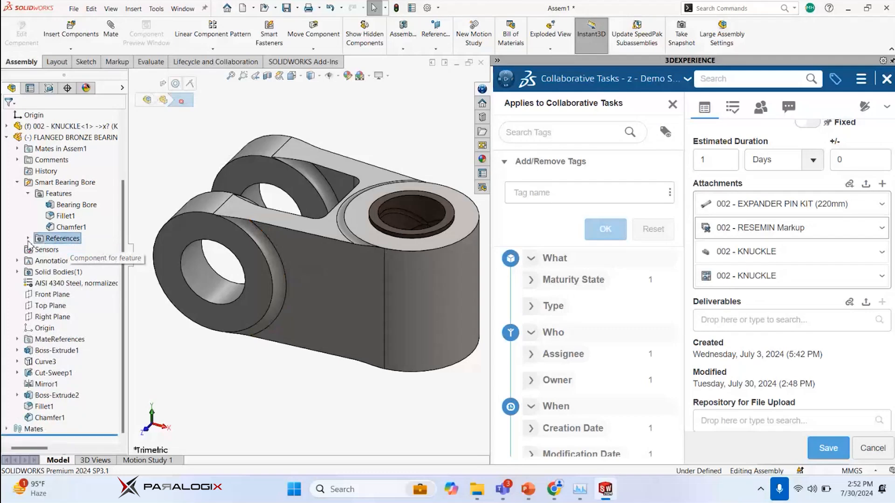
Select Bearing Bore, Fillet1 and Chamfer1 in turn and examine the bearing's seat on the knuckle up close
left_click(62, 206)
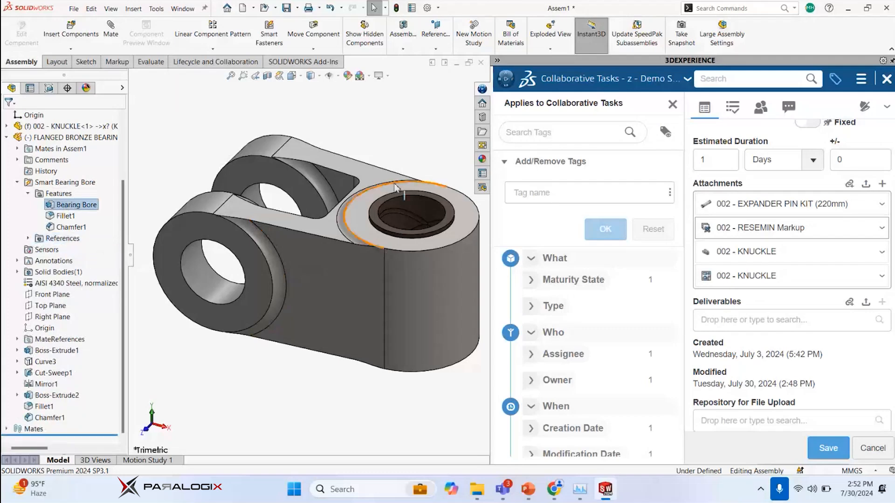
scroll(422, 206, "down", 2)
left_click(69, 217)
left_click(72, 227)
key("Escape")
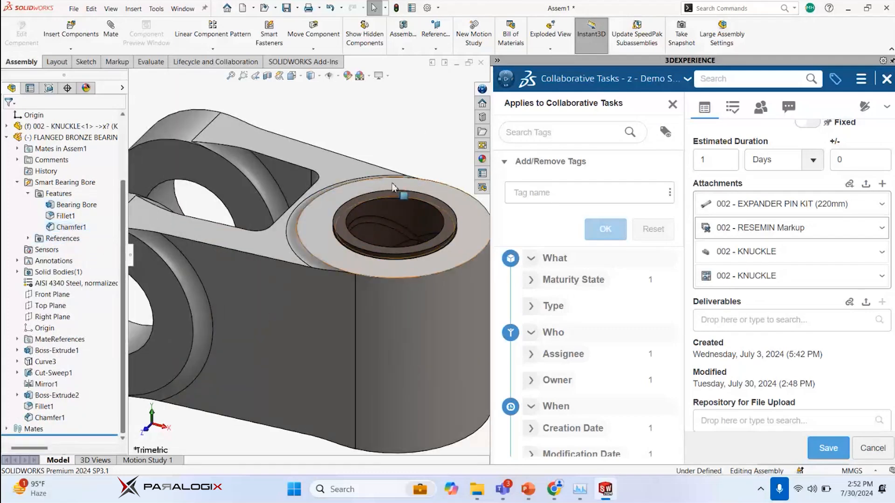
scroll(395, 182, "up", 4)
scroll(353, 242, "down", 2)
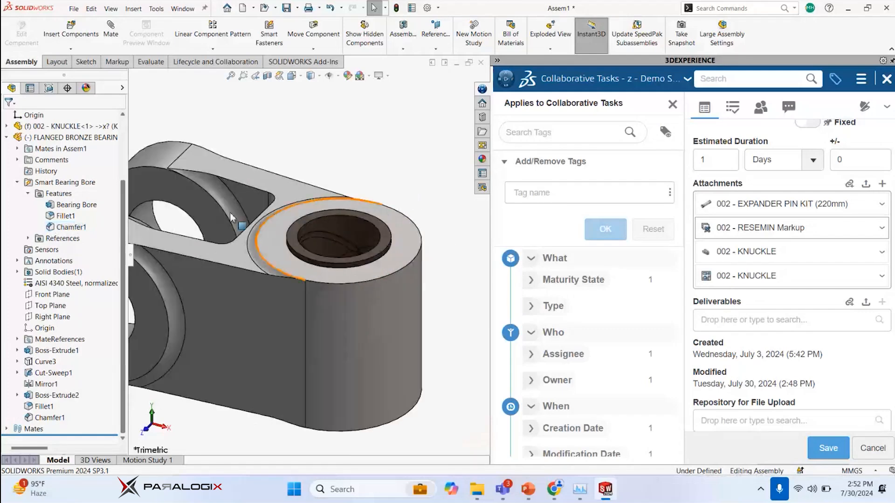
Insert the flanged bearing's smart features into the knuckle, opening all referenced documents first and then any documents which have changed
right_click(331, 244)
left_click(325, 236)
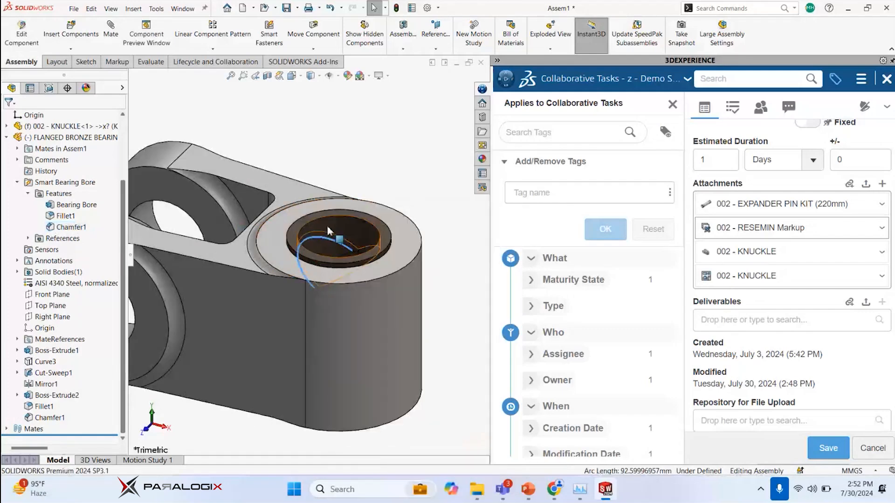
left_click(337, 231)
left_click(349, 166)
key("f")
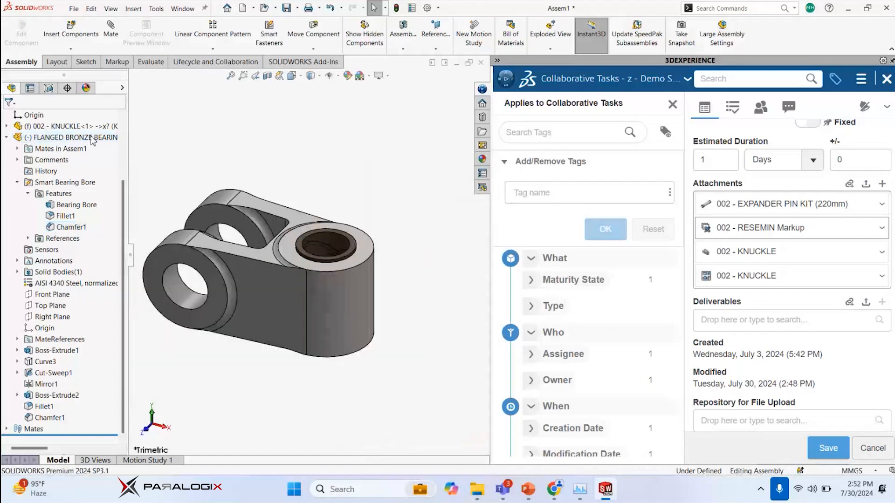
left_click(331, 264)
left_click(331, 263)
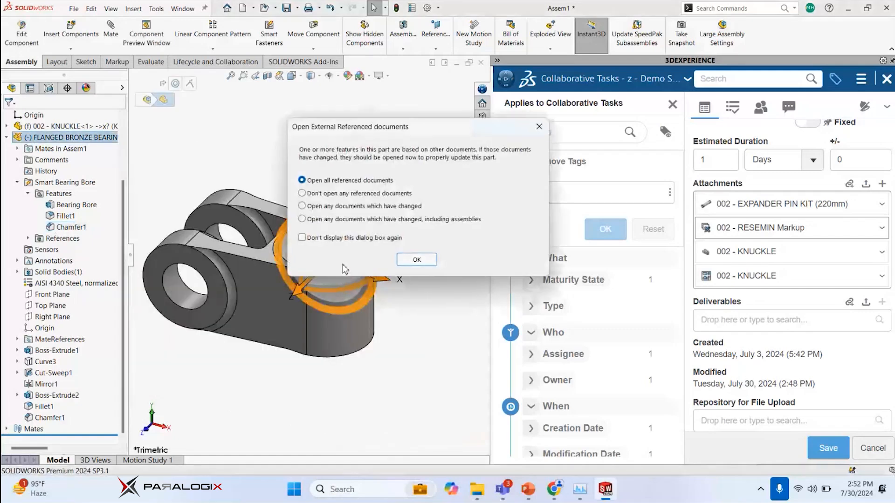
key("Return")
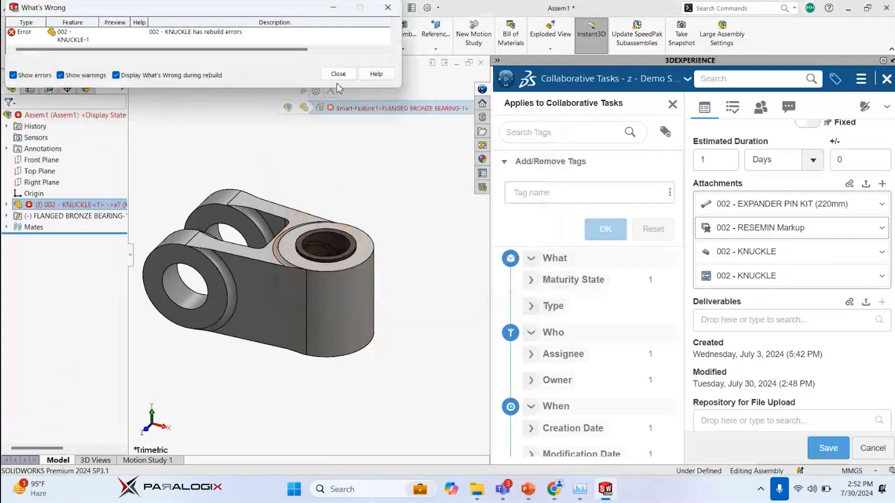
left_click(334, 73)
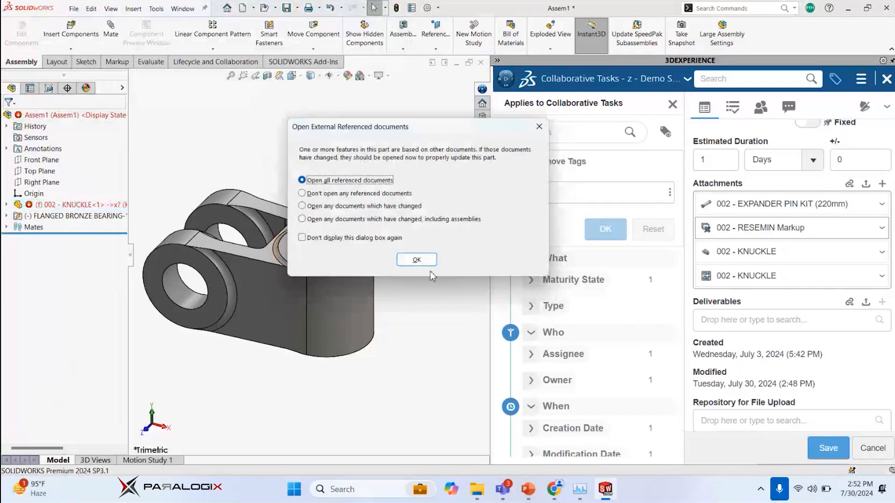
left_click(355, 206)
left_click(418, 260)
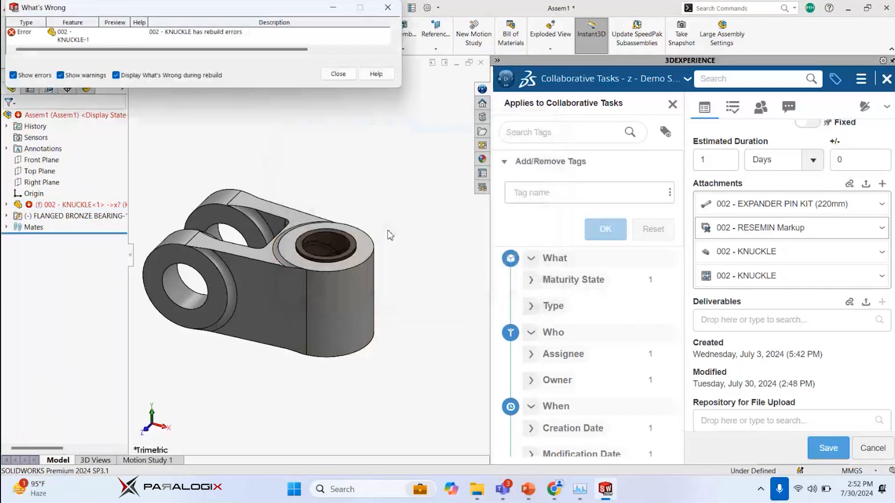
left_click(339, 75)
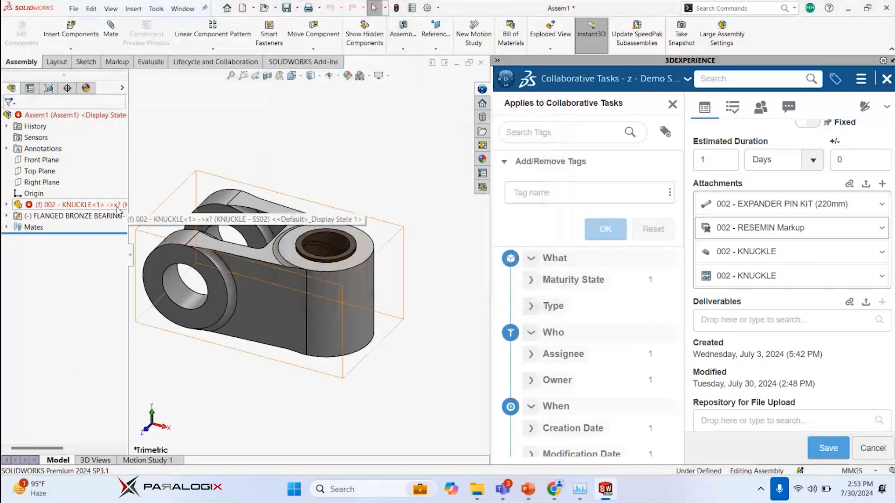
Delete the flanged bronze bearing from the knuckle's single-boss bore together with its dependent smart feature and mates
middle_click_drag(361, 239, 340, 202)
scroll(340, 202, "down", 5)
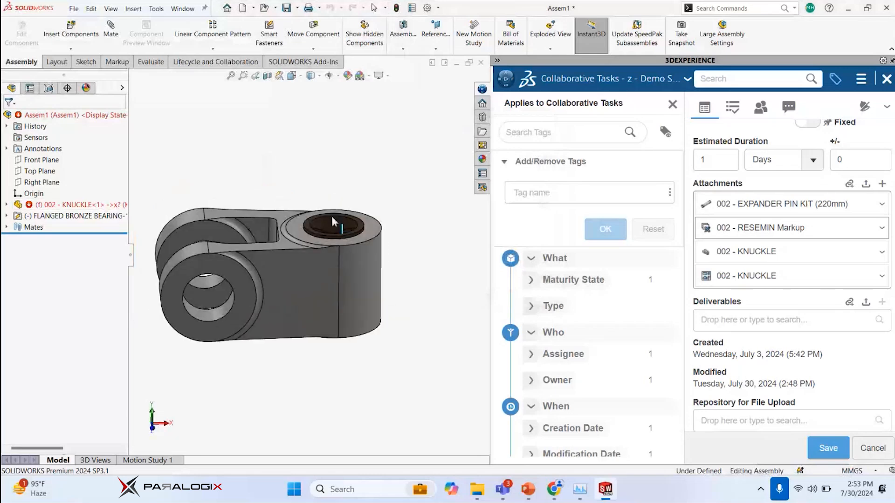
middle_click_drag(311, 191, 316, 202)
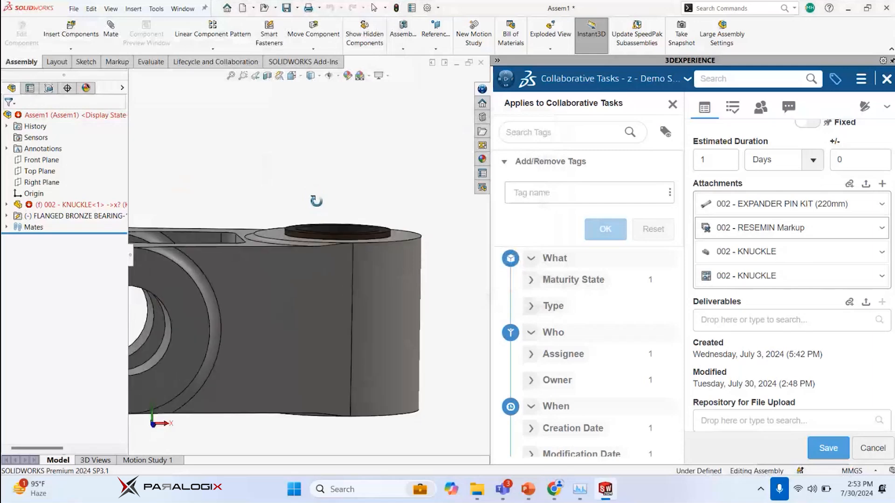
scroll(315, 202, "up", 4)
middle_click_drag(239, 250, 246, 289)
left_click(7, 205)
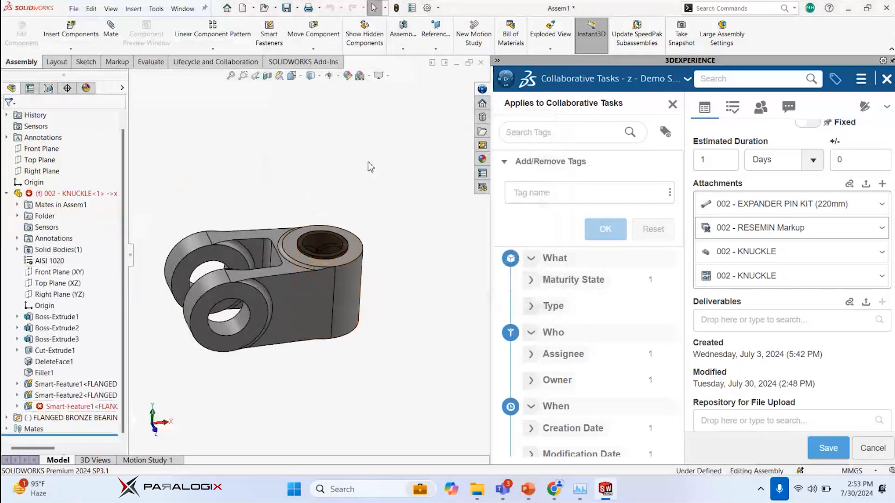
left_click(333, 240)
key("Delete")
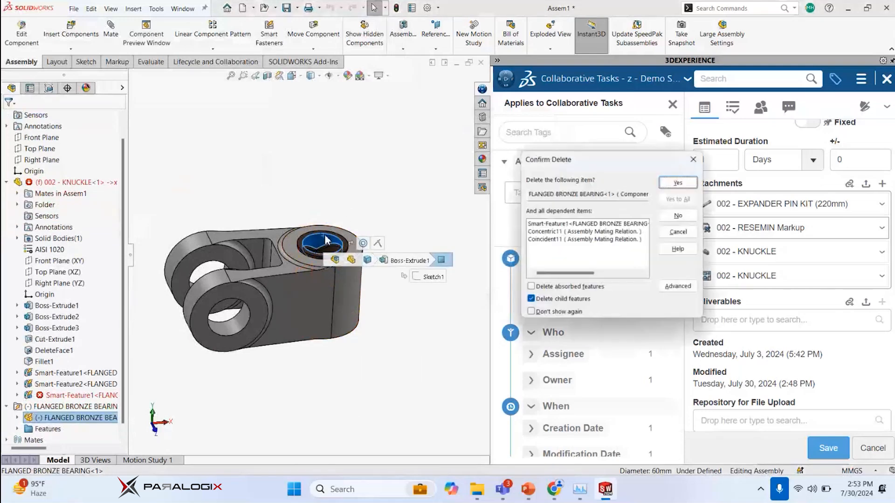
left_click(679, 181)
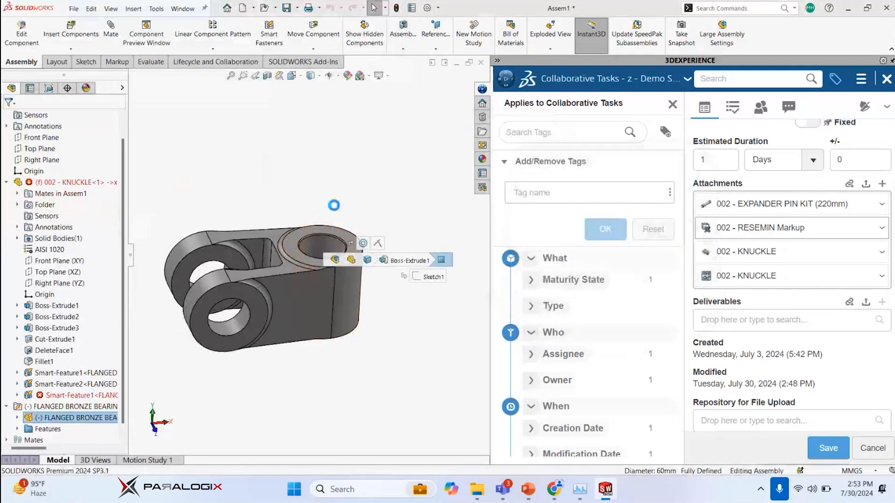
Delete the two remaining bearing smart features, Smart-Feature1 and Smart-Feature2, from the knuckle
left_click(70, 394)
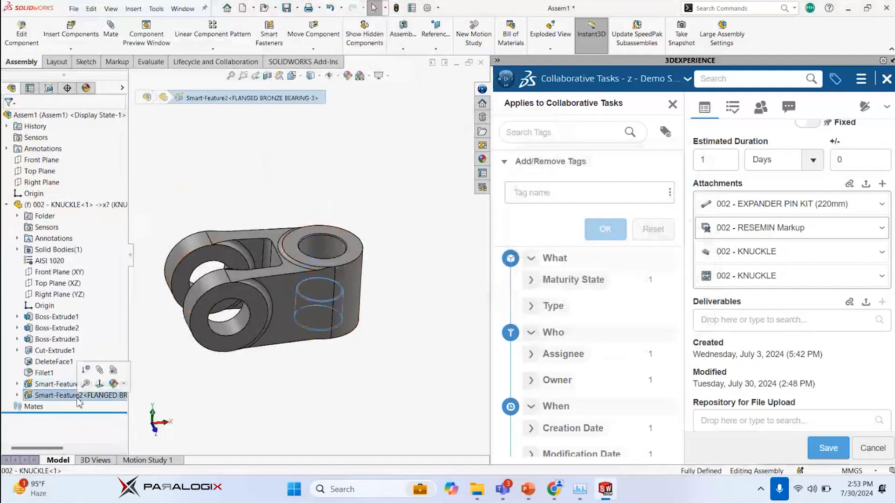
left_click(300, 189)
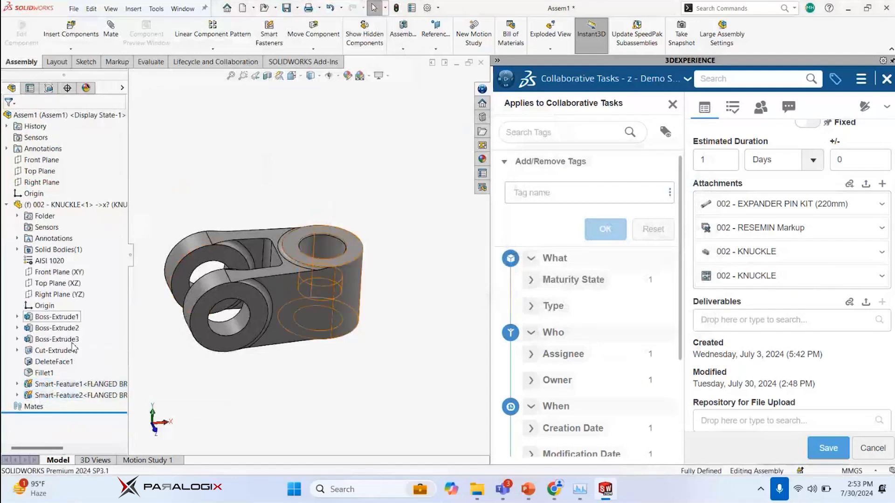
left_click(73, 388)
left_click(69, 395, "ctrl")
right_click(71, 396)
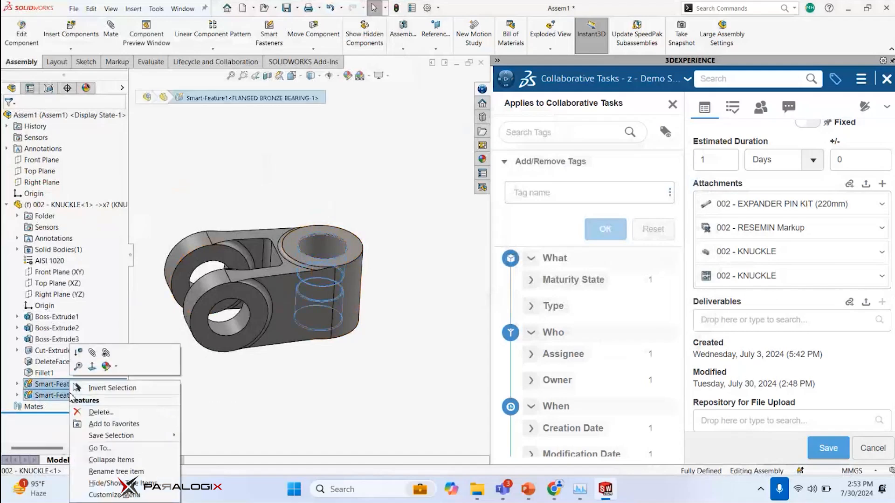
left_click(82, 415)
left_click(677, 200)
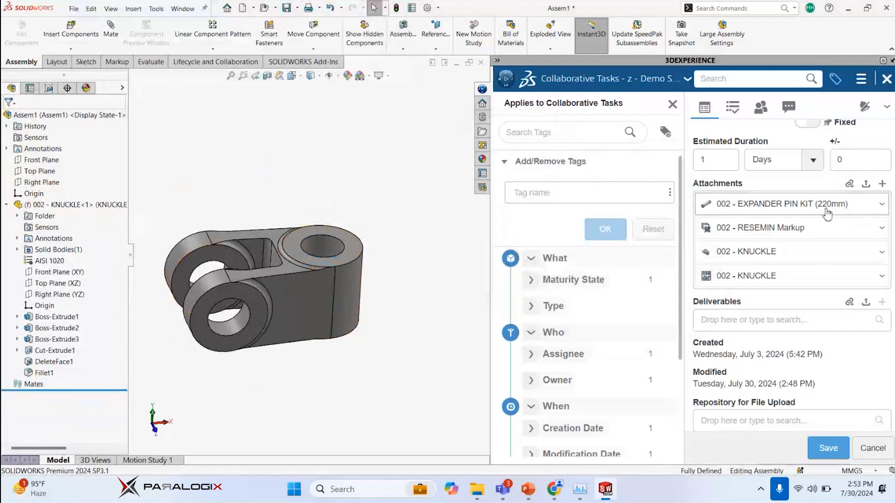
Search 3DEXPERIENCE for "link kit", filter the results to the 3D type and open the LINK KIT product
left_click(771, 80)
type("link")
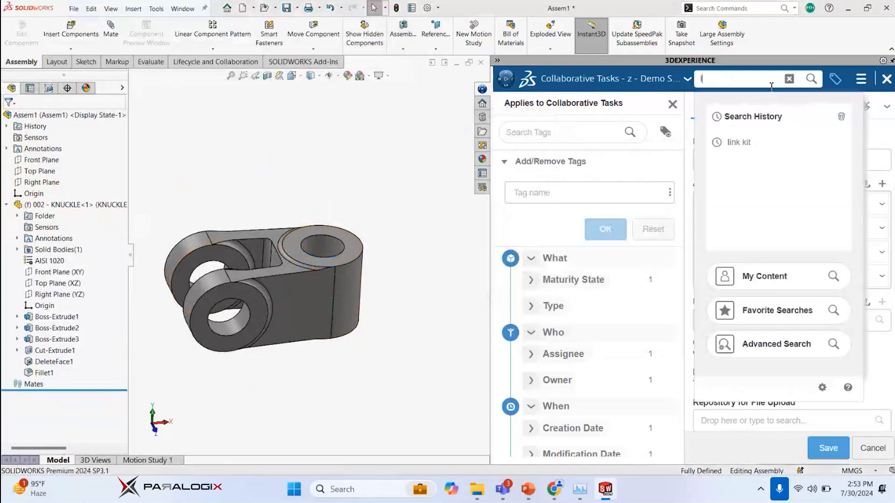
type(" kit")
key("Return")
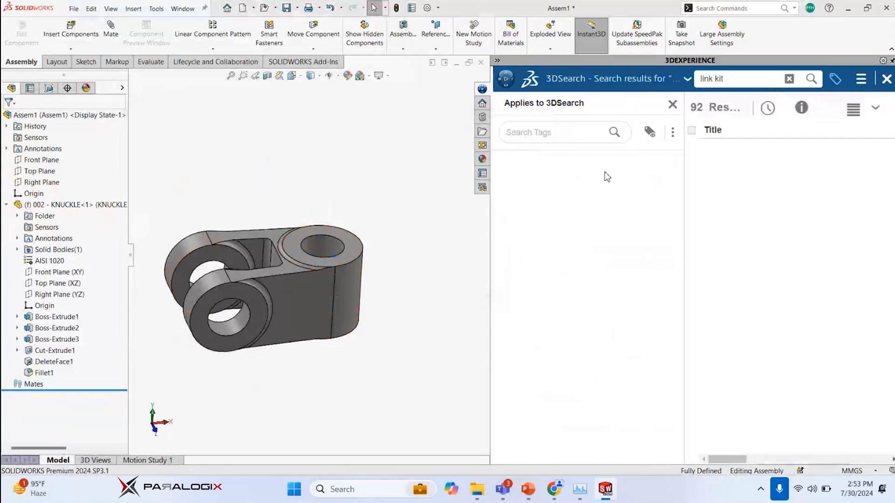
left_click(536, 231)
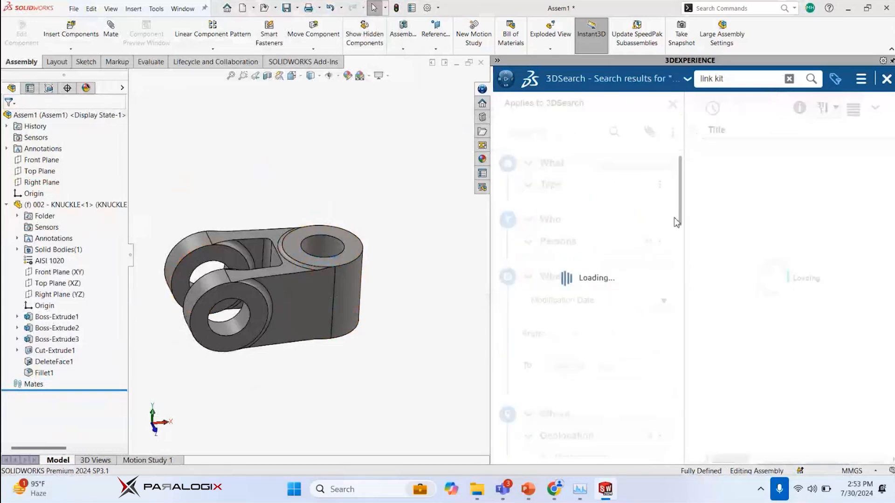
left_click(740, 147)
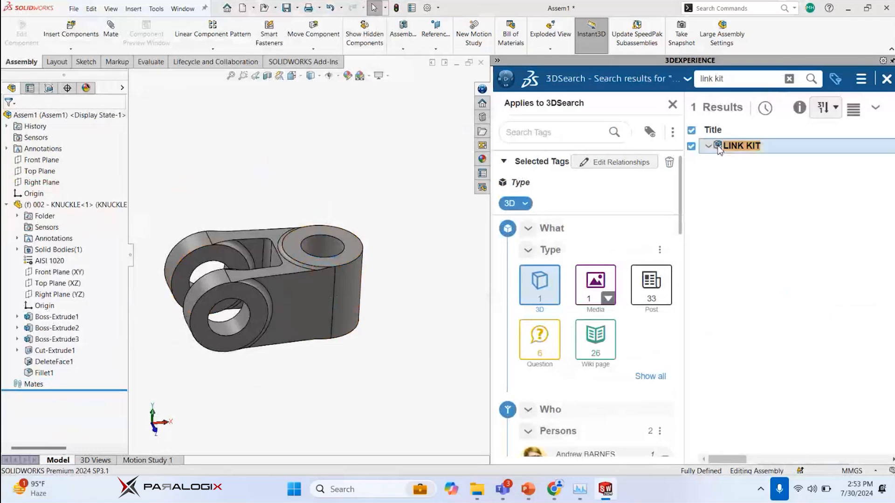
double_click(741, 147)
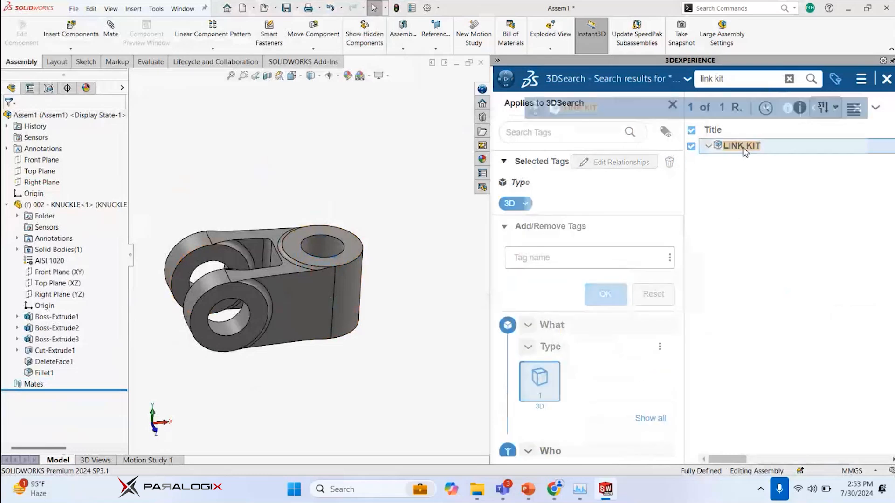
Seat the FLANGED BRONZE BEARING from the LINK KIT's relations in the knuckle's bore again and insert its smart features
left_click(836, 141)
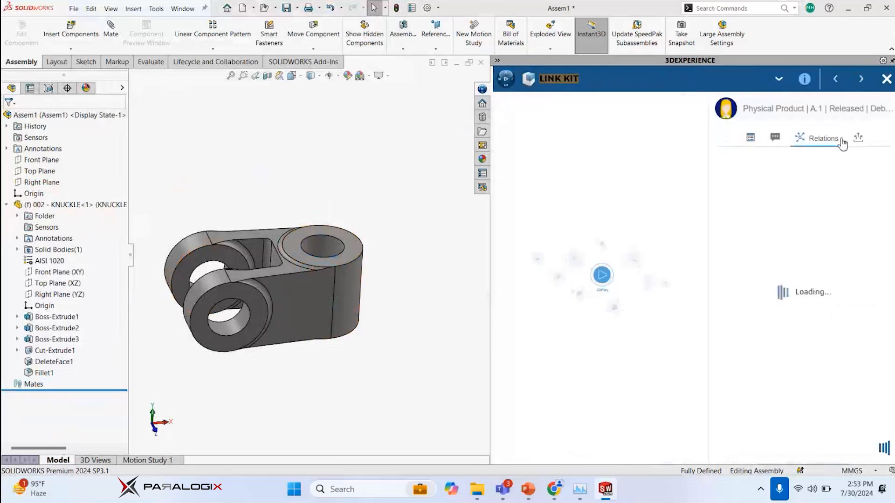
left_click(755, 189)
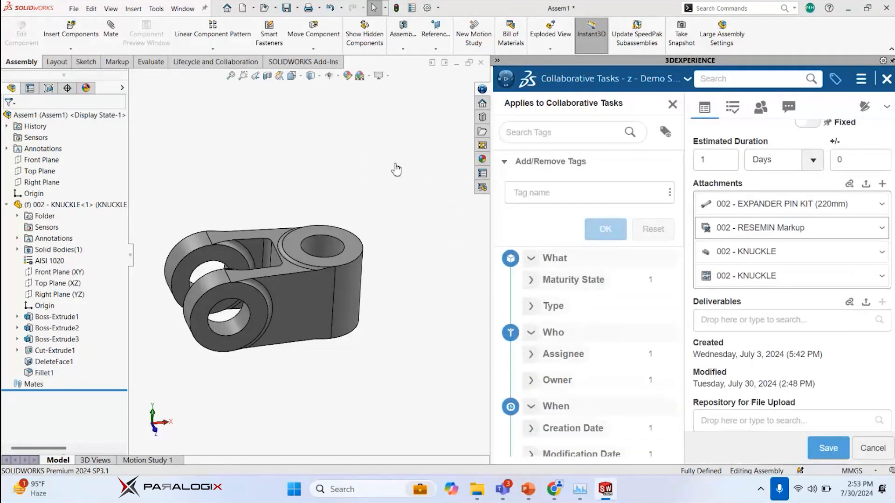
left_click(327, 239)
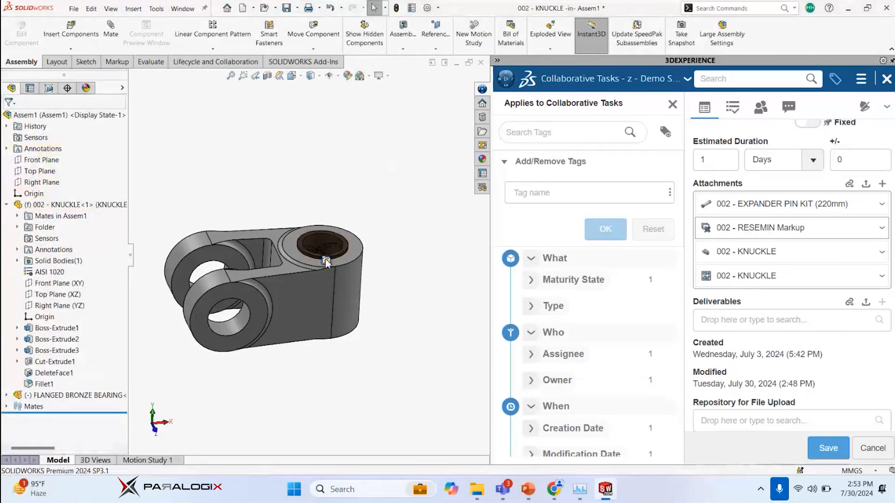
left_click(326, 262)
left_click(297, 130)
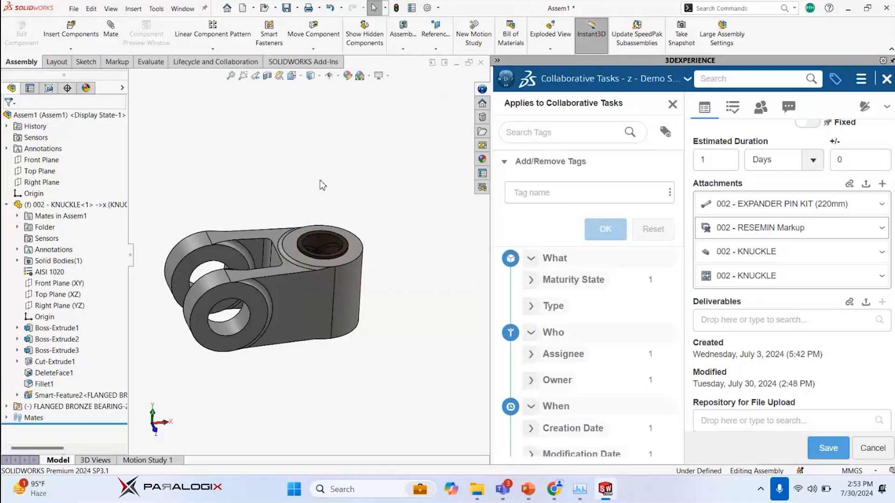
middle_click_drag(309, 172, 300, 189)
scroll(300, 192, "down", 2)
scroll(279, 186, "up", 2)
scroll(225, 200, "down", 2)
scroll(261, 222, "up", 3)
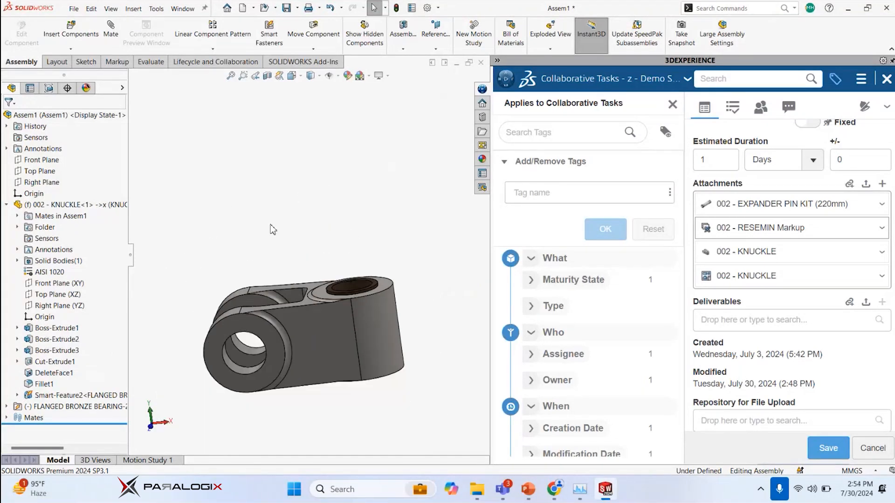
left_click(74, 8)
left_click(140, 89)
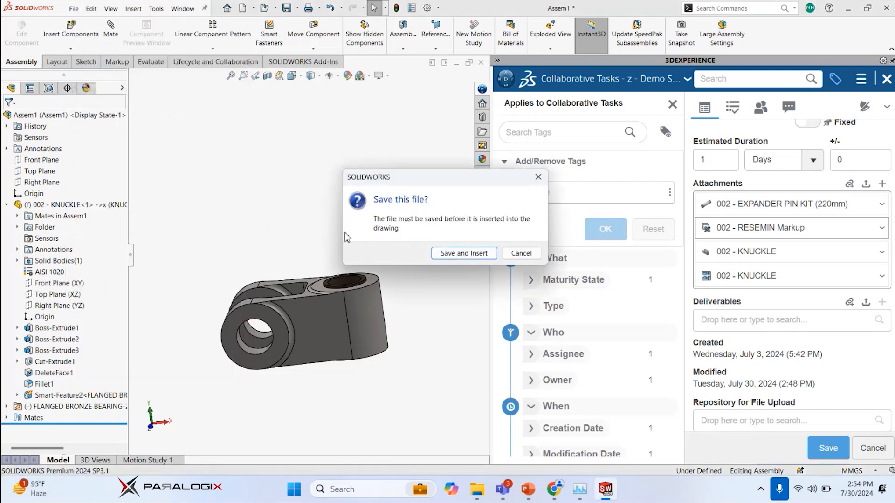
left_click(520, 253)
Save all open documents, naming the assembly Test 2 on the PLX AE (D:) drive
left_click(74, 8)
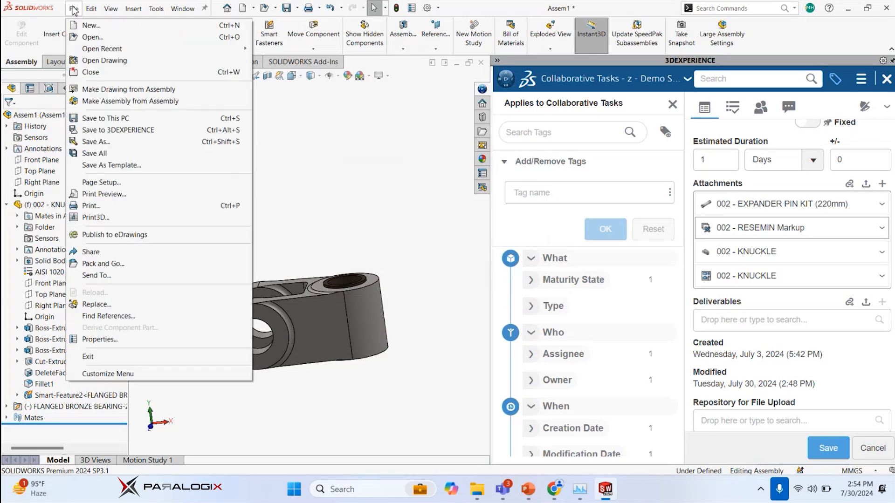
left_click(89, 154)
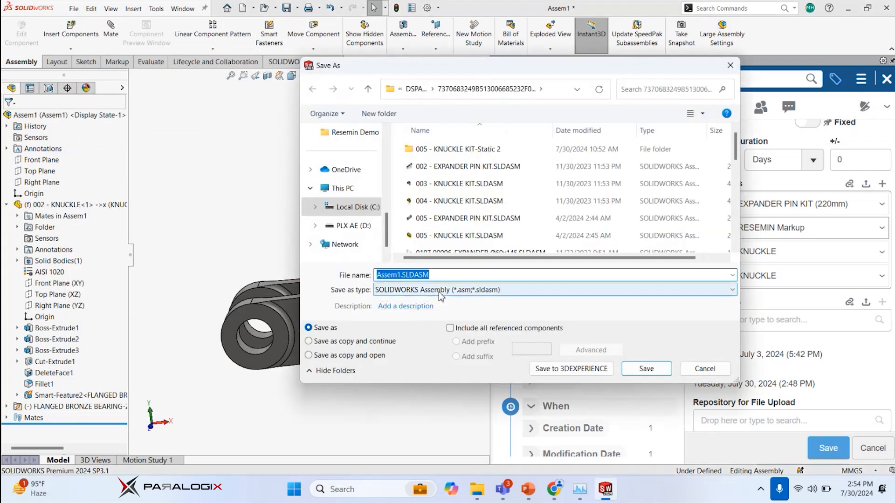
left_click(365, 227)
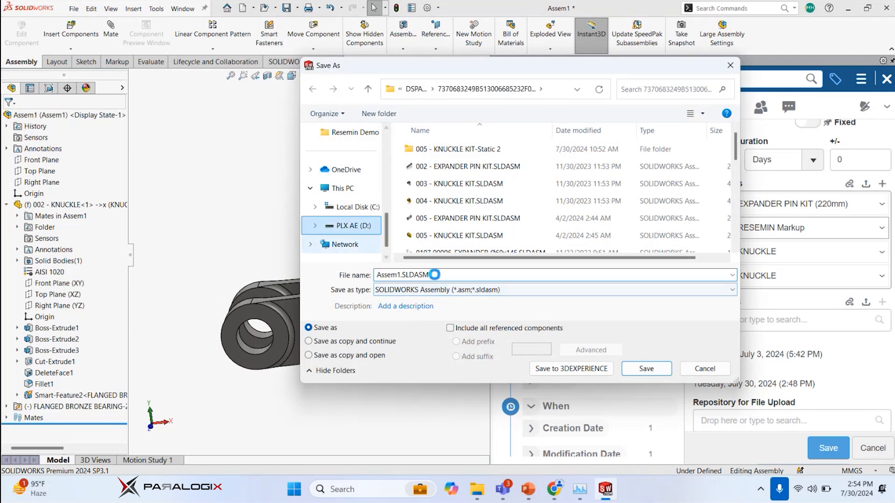
double_click(440, 274)
type("Test 2")
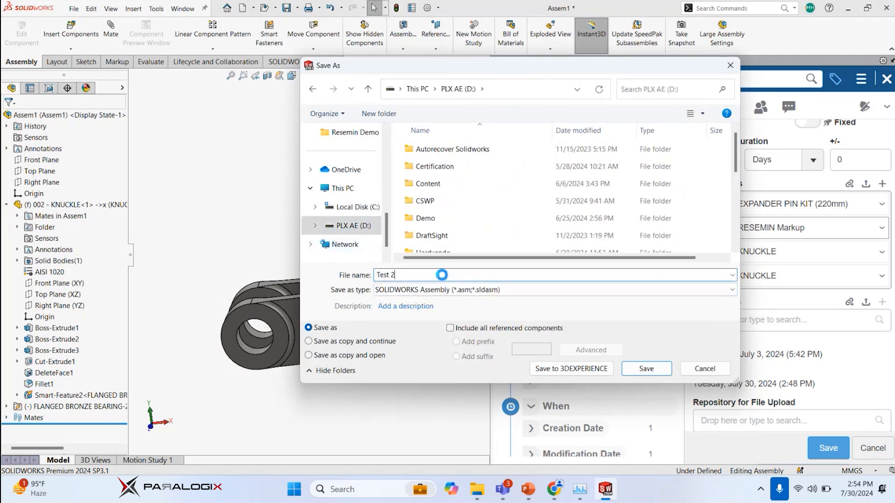
key("Return")
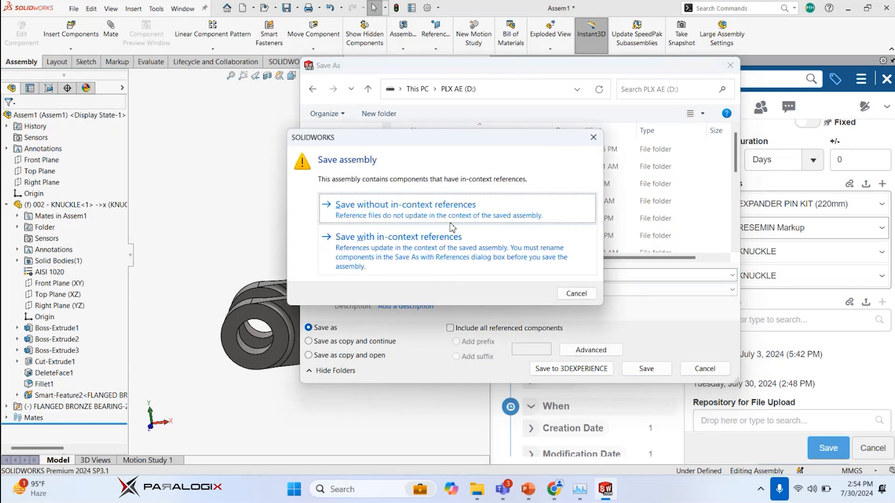
Save the assembly with its in-context references in D:\, overwriting the existing 002 - KNUCKLE.SLDPRT file
left_click(399, 238)
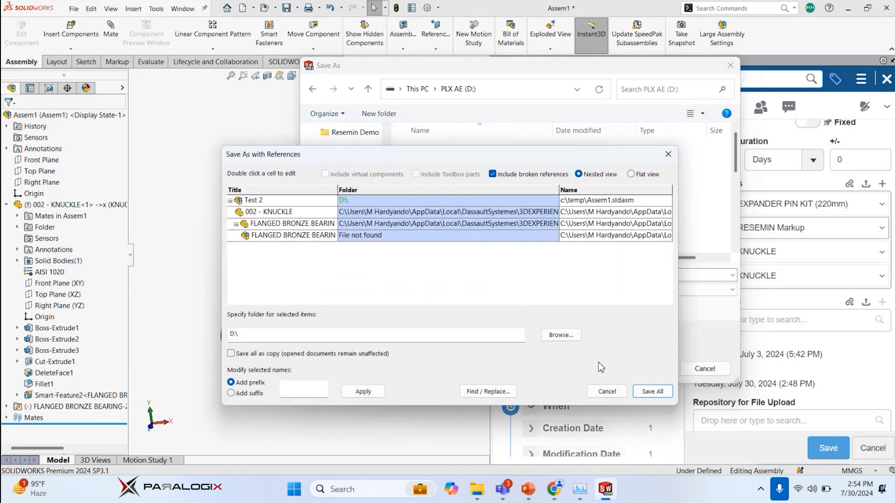
left_click(643, 394)
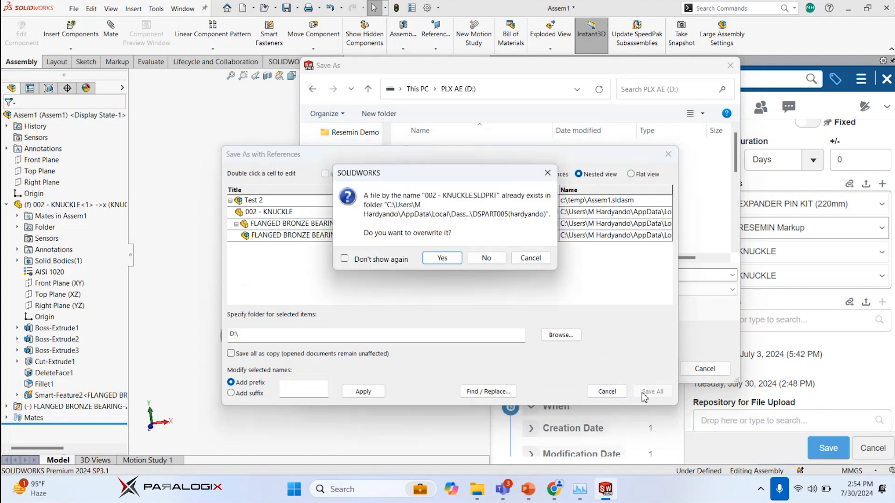
left_click(440, 258)
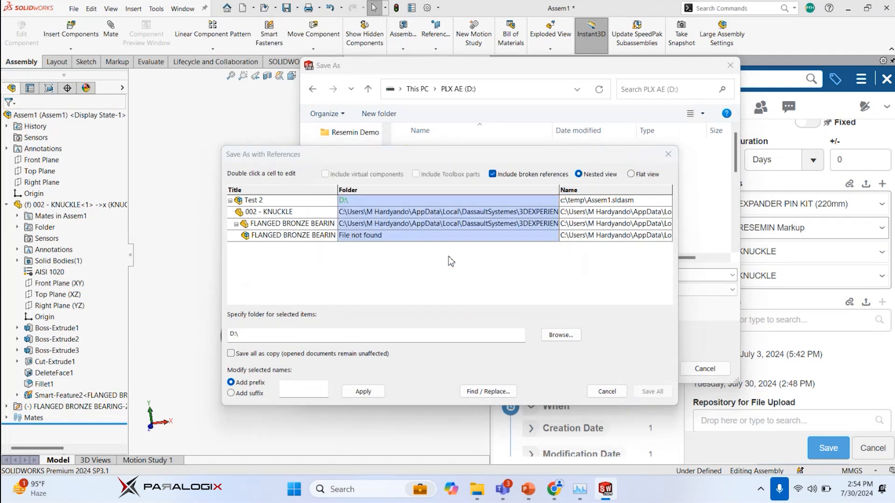
left_click(451, 263)
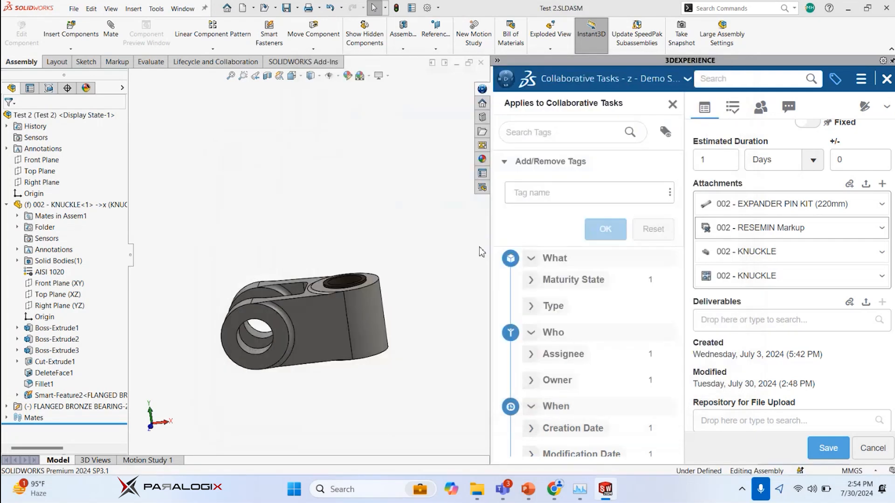
Make a drawing from the Test 2 assembly using the standard sheet format SW - C.slddrt
left_click(74, 8)
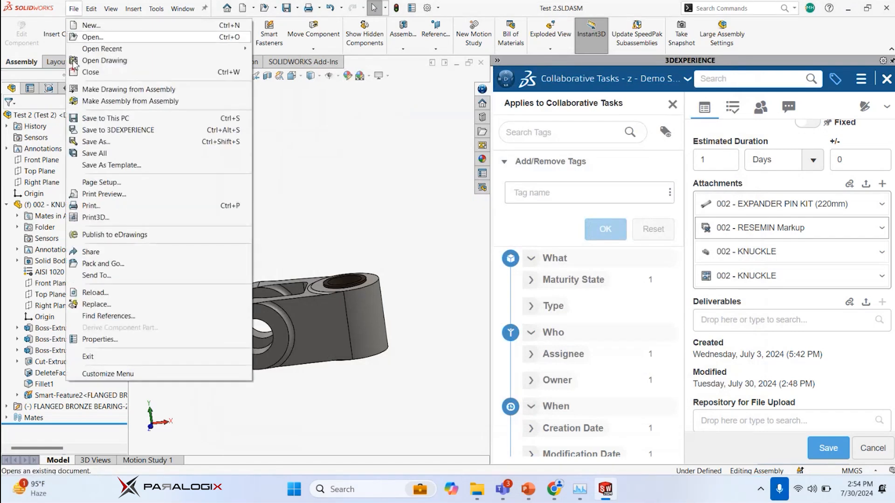
left_click(105, 90)
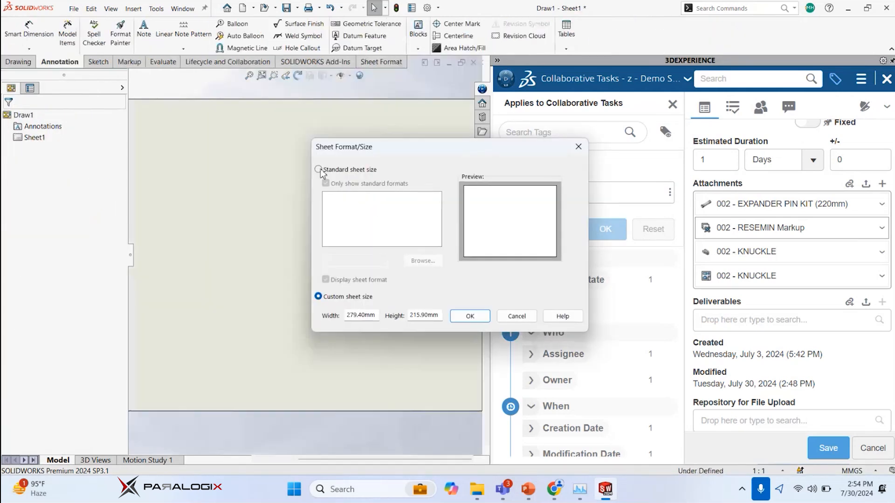
left_click(417, 264)
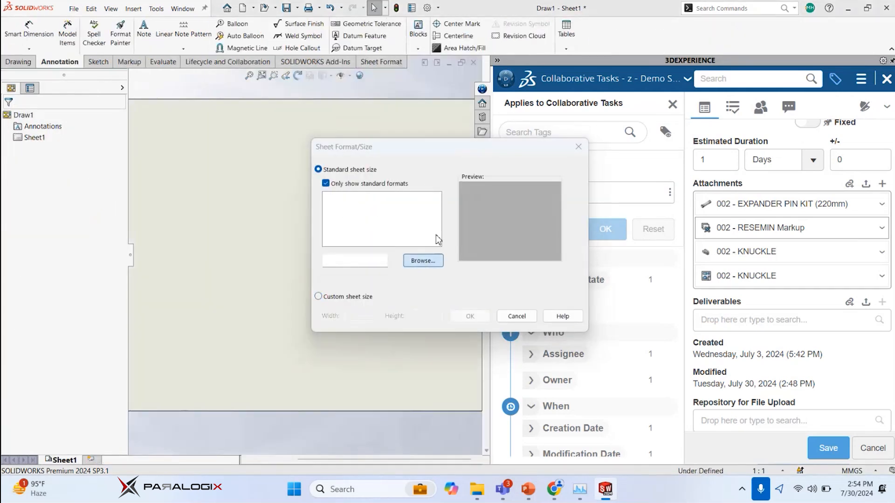
left_click(412, 207)
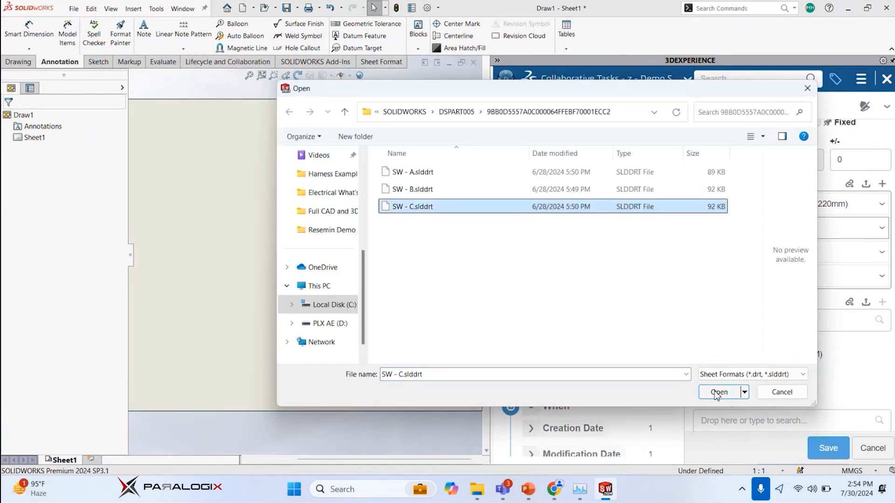
left_click(718, 392)
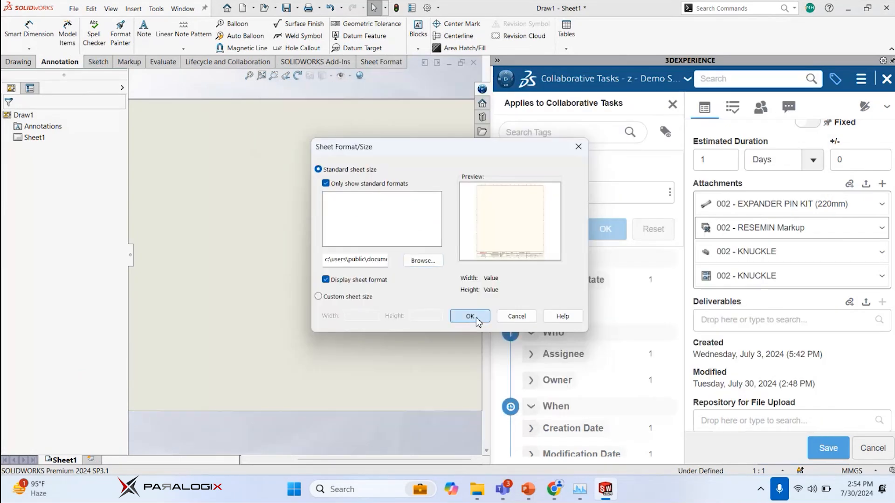
left_click(469, 315)
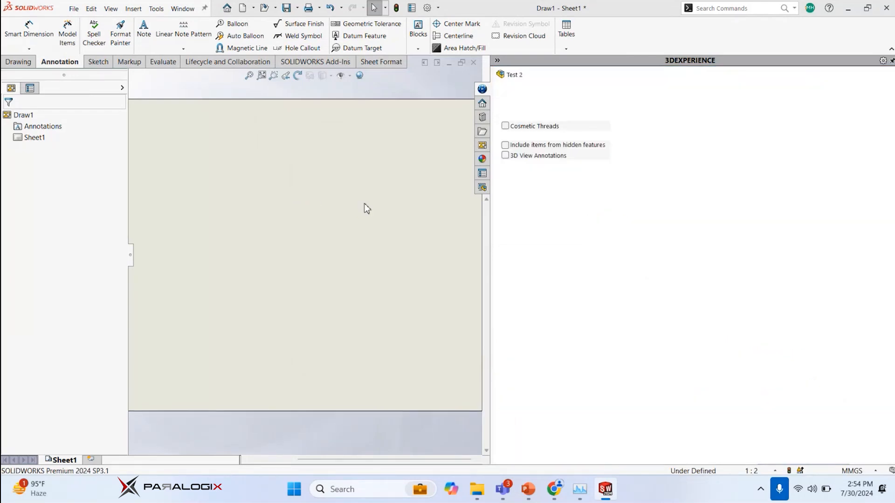
Place the assembly's Top view near the sheet's upper left corner and a projected view directly below it
left_click_drag(524, 286, 222, 197)
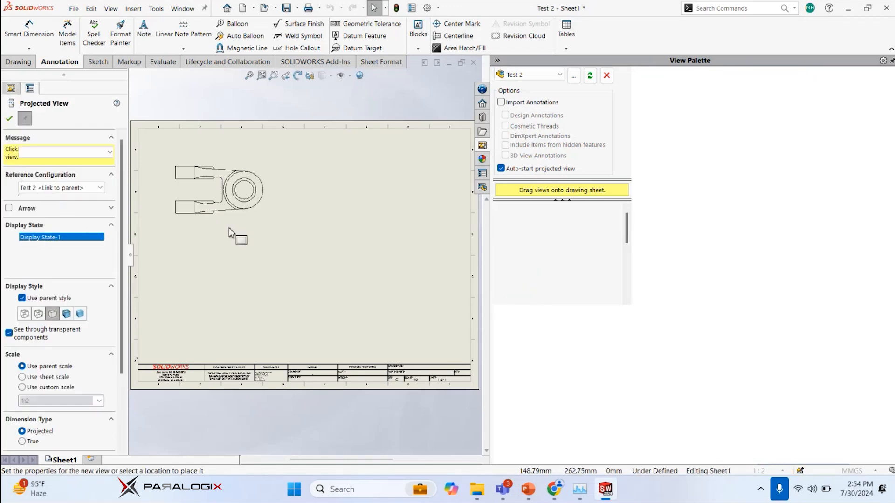
scroll(227, 232, "down", 5)
scroll(239, 336, "up", 3)
scroll(239, 339, "up", 2)
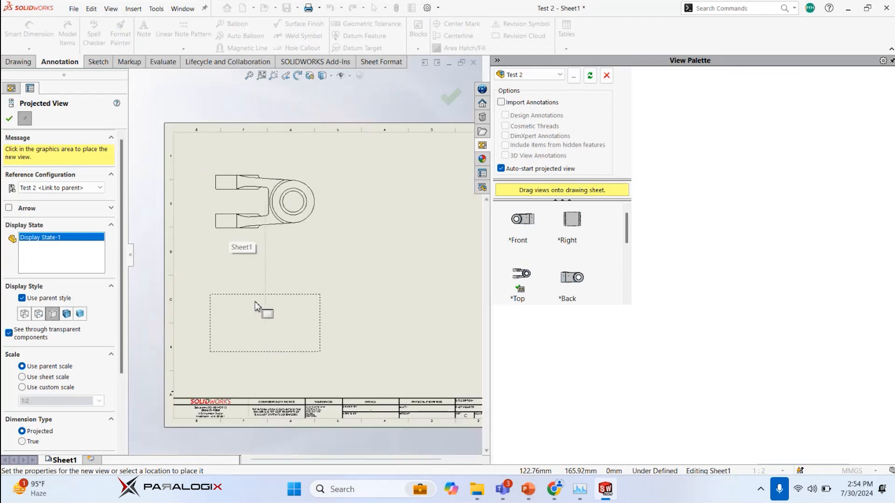
left_click(259, 303)
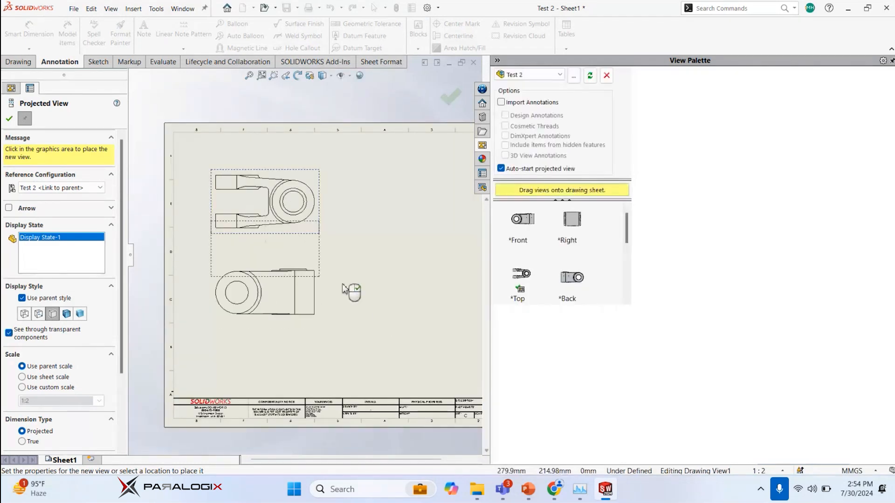
key("Escape")
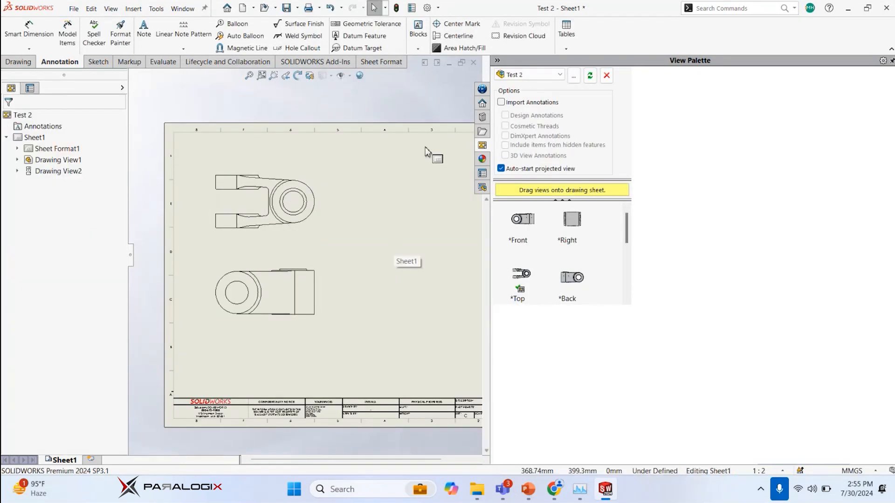
Create section view A-A with a horizontal cutting line through the bearing centre in the top view, placed below the projected view
scroll(306, 282, "down", 2)
key("f")
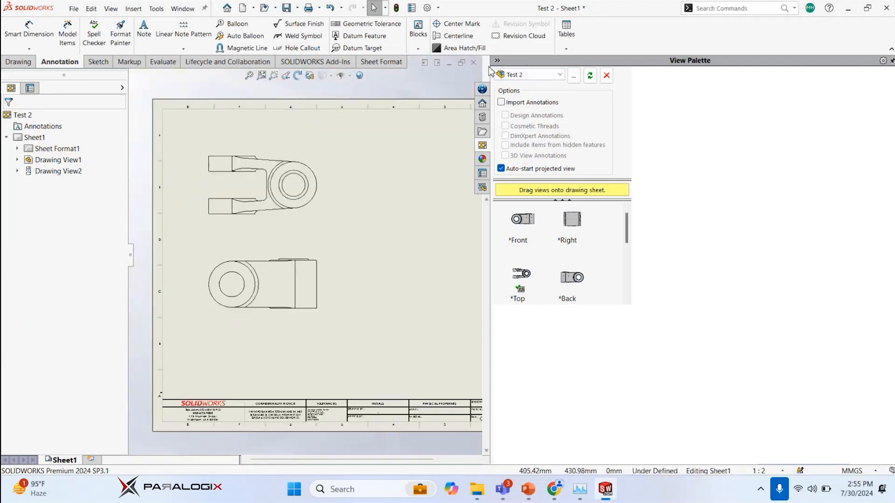
left_click_drag(490, 77, 677, 92)
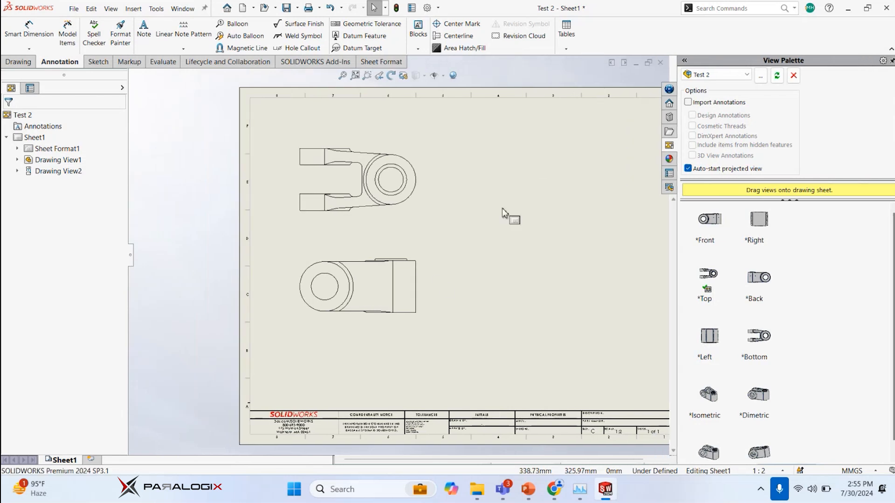
scroll(433, 284, "down", 1)
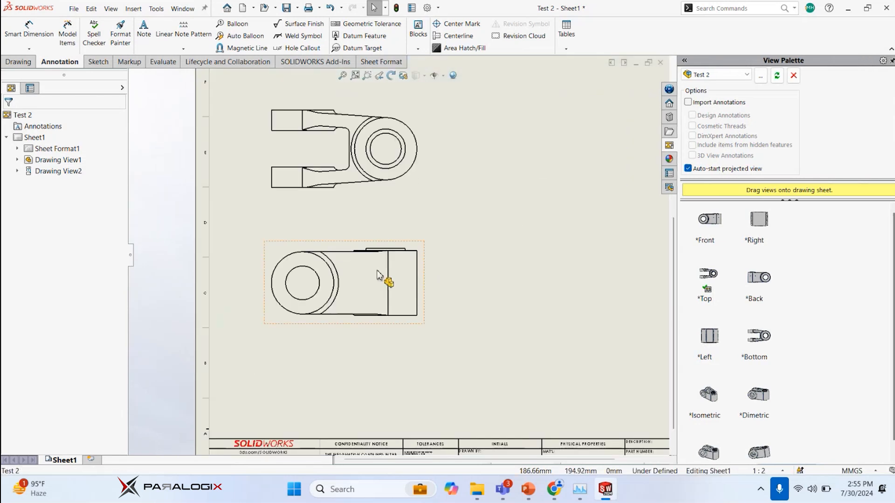
left_click(96, 62)
left_click(19, 63)
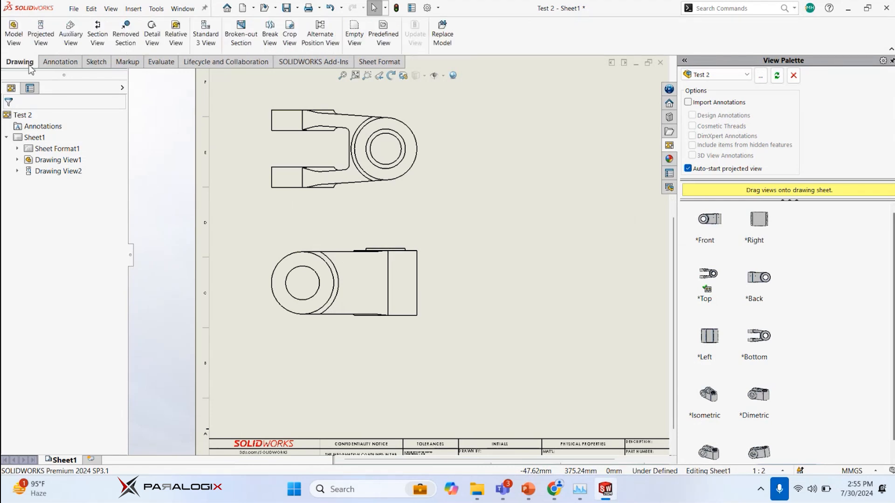
left_click(103, 39)
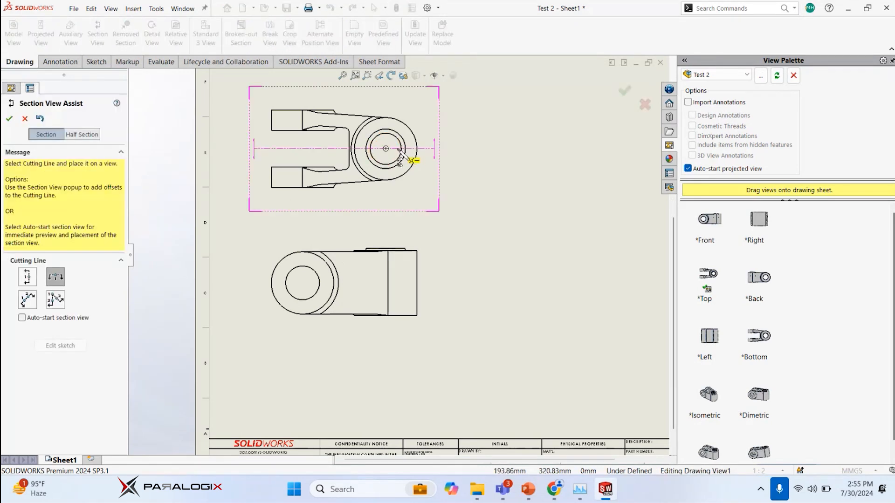
left_click(399, 149)
left_click(468, 137)
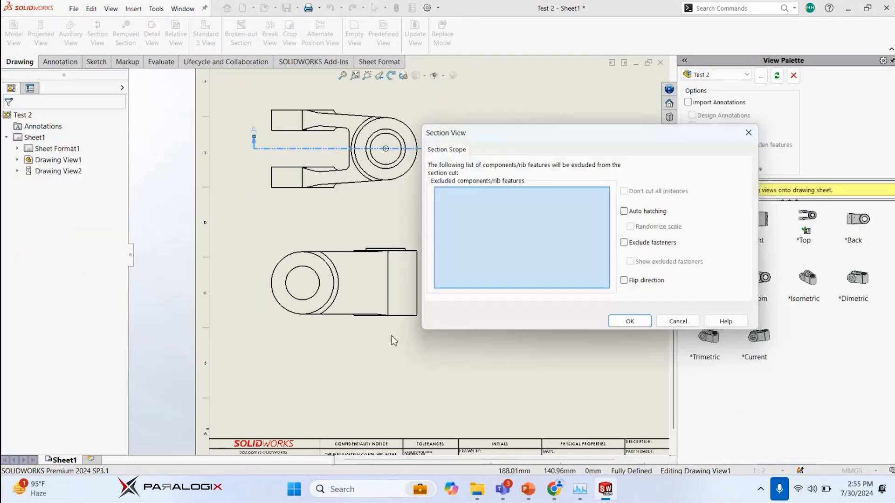
left_click(639, 326)
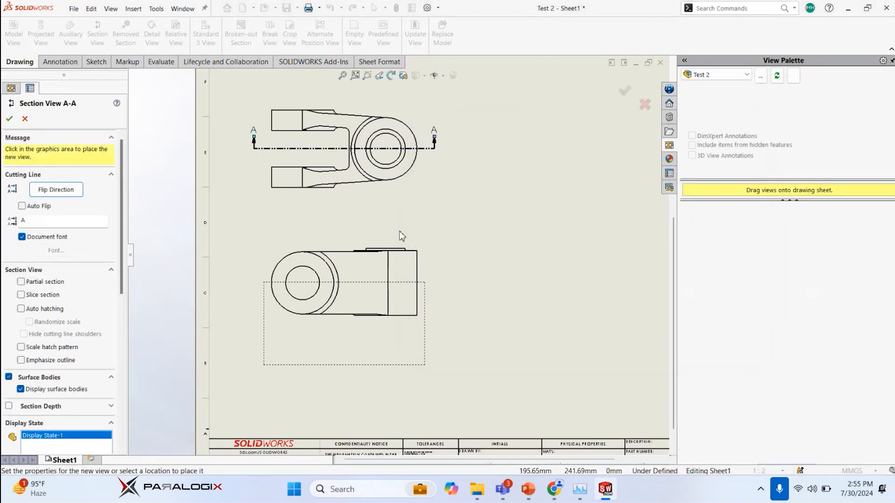
left_click(391, 375)
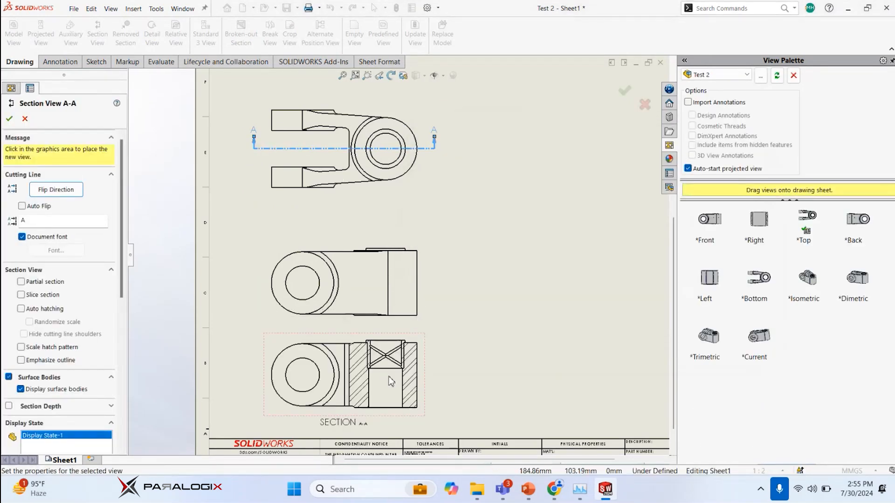
left_click(452, 231)
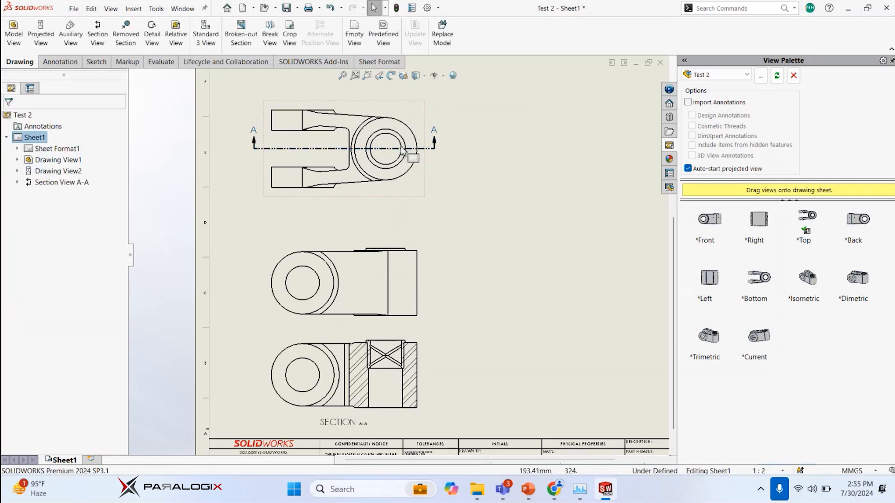
Examine section A-A closely around the bearing seat, including the bore step and the corner fillets and chamfers of knuckle and bearing
scroll(399, 341, "down", 4)
scroll(373, 354, "down", 1)
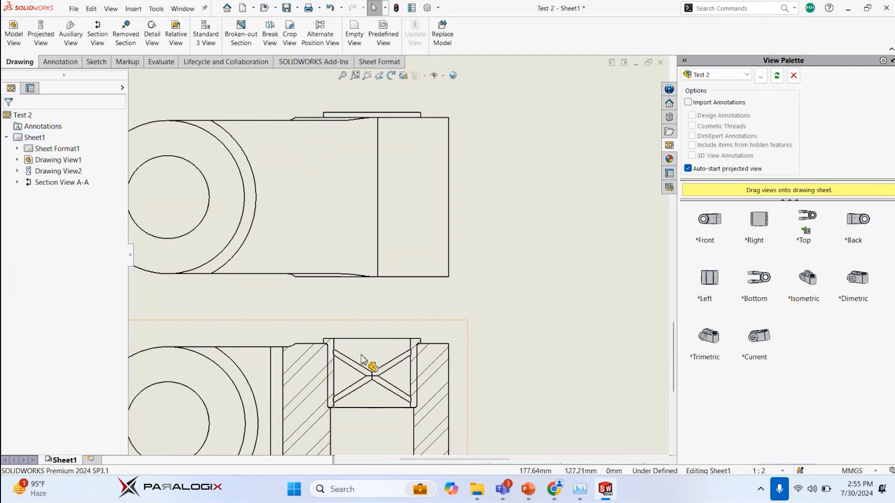
scroll(365, 361, "up", 3)
scroll(370, 339, "down", 5)
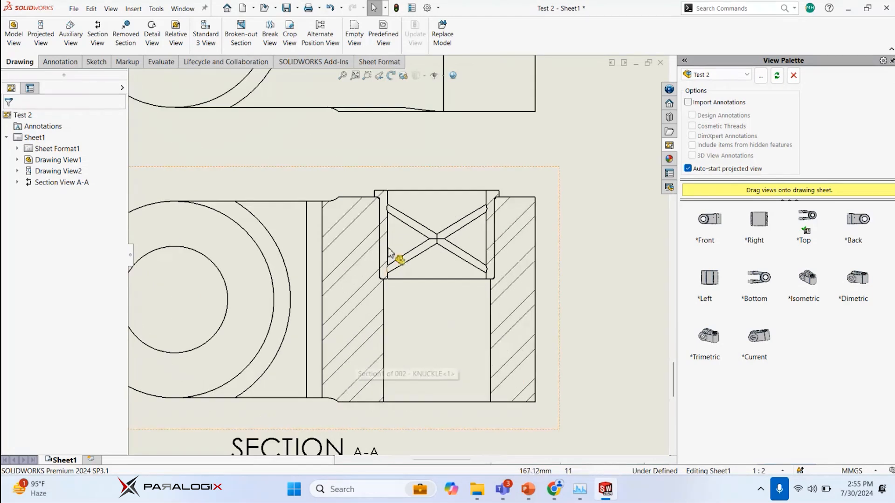
scroll(390, 253, "down", 5)
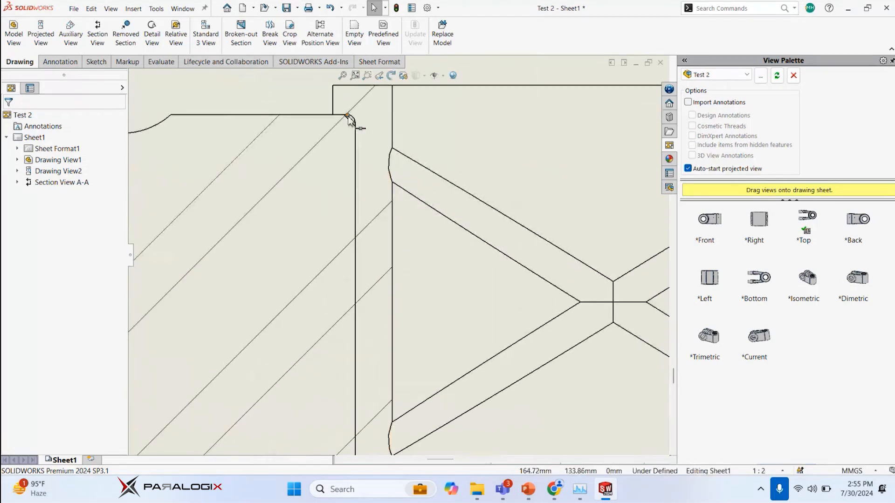
scroll(357, 135, "up", 4)
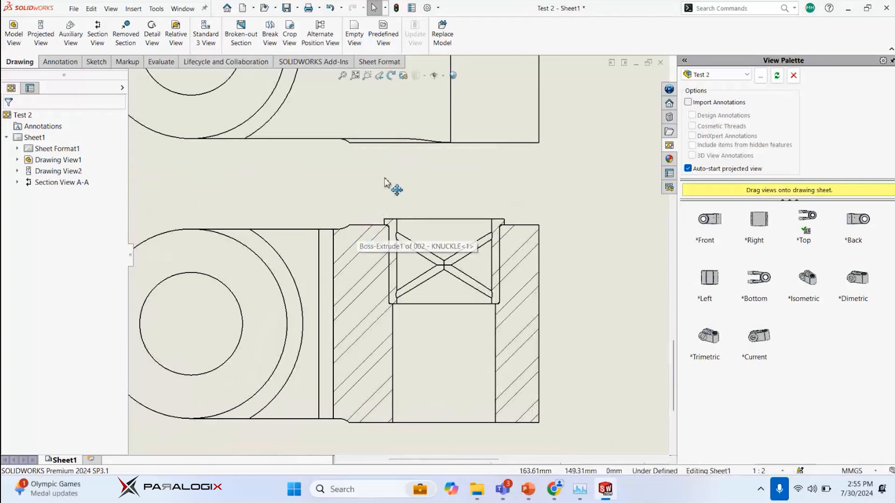
left_click(393, 332)
scroll(399, 308, "down", 8)
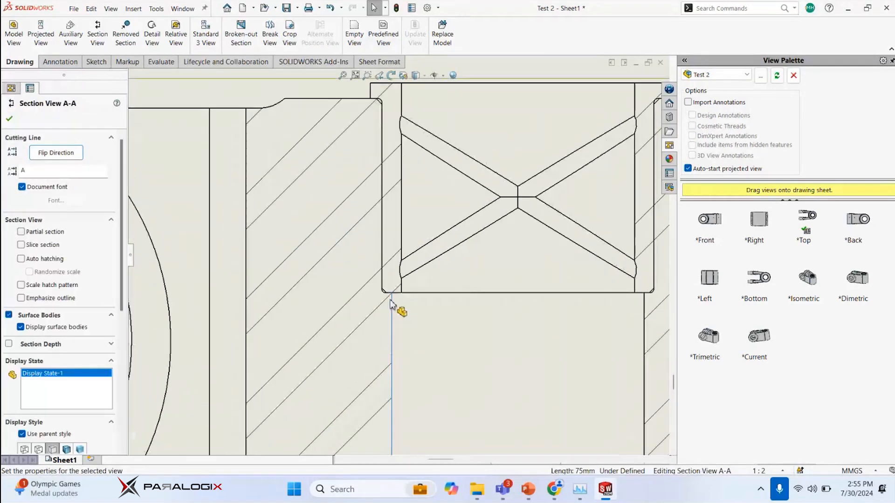
scroll(372, 266, "up", 8)
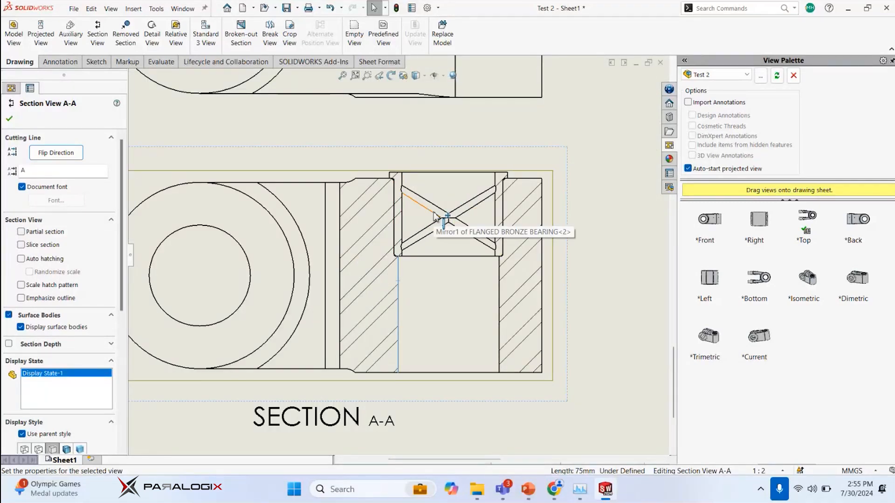
scroll(426, 239, "down", 10)
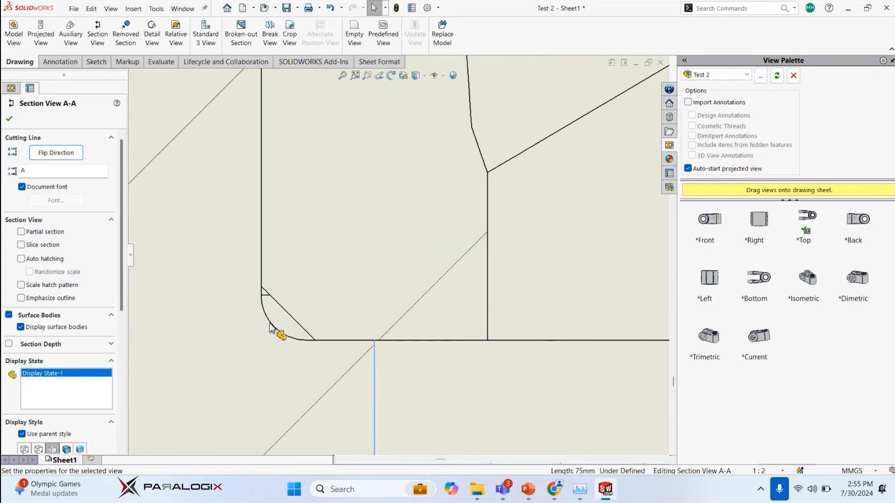
scroll(370, 260, "up", 3)
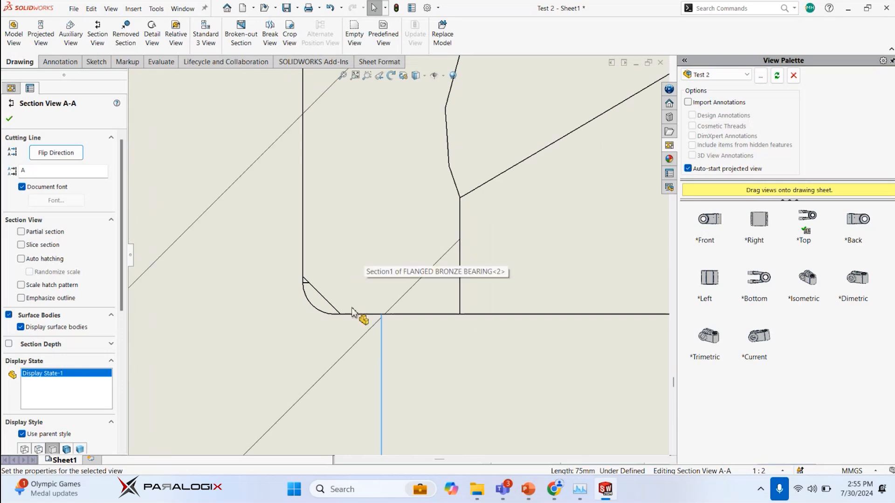
scroll(339, 276, "up", 5)
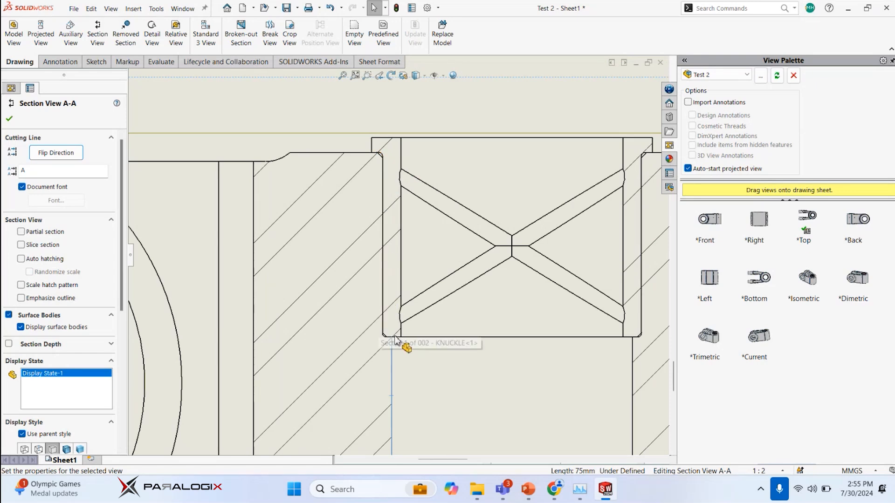
scroll(385, 189, "down", 5)
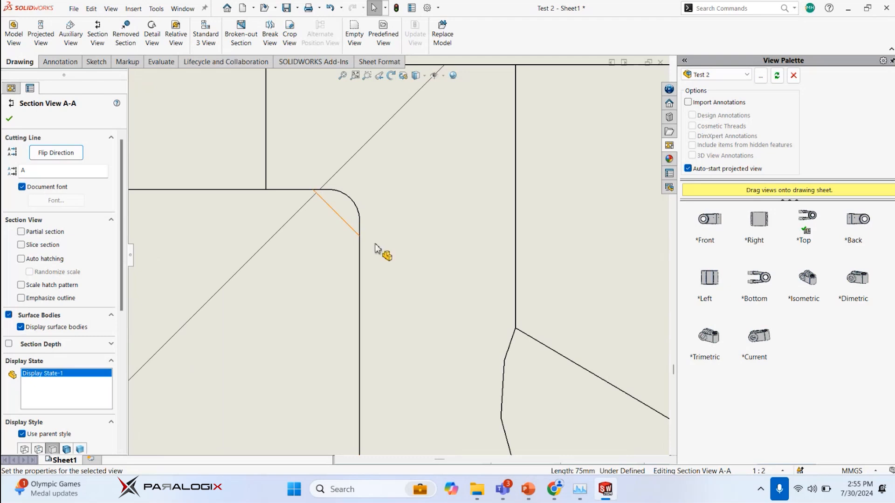
scroll(394, 149, "up", 5)
scroll(435, 234, "up", 5)
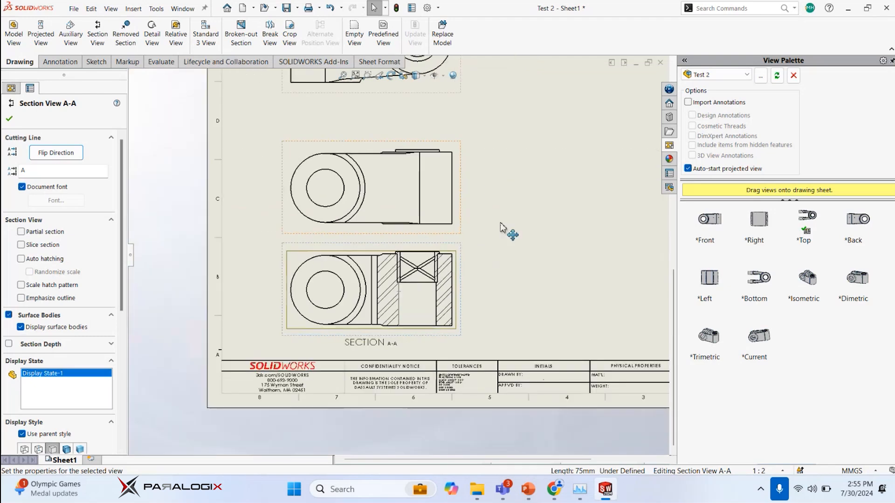
left_click(509, 233)
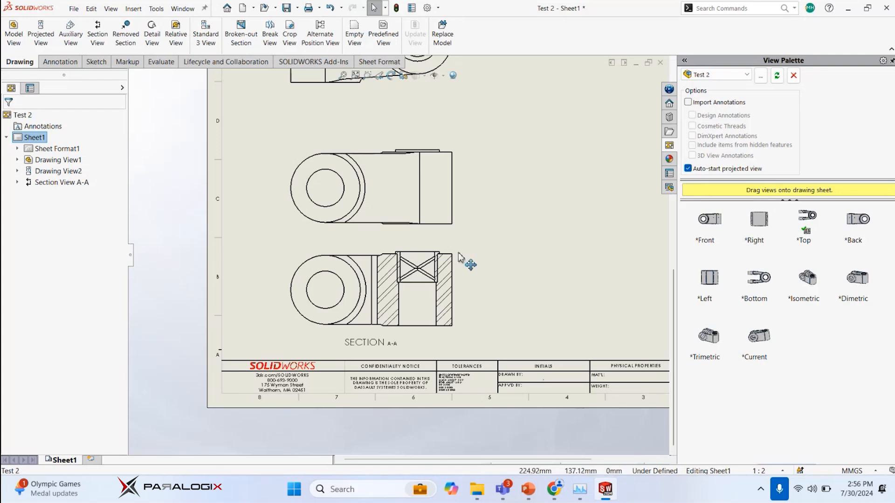
Move the projected view slightly up, evenly spaced between the top view and section A-A
scroll(459, 257, "down", 4)
scroll(419, 275, "up", 4)
scroll(531, 191, "down", 2)
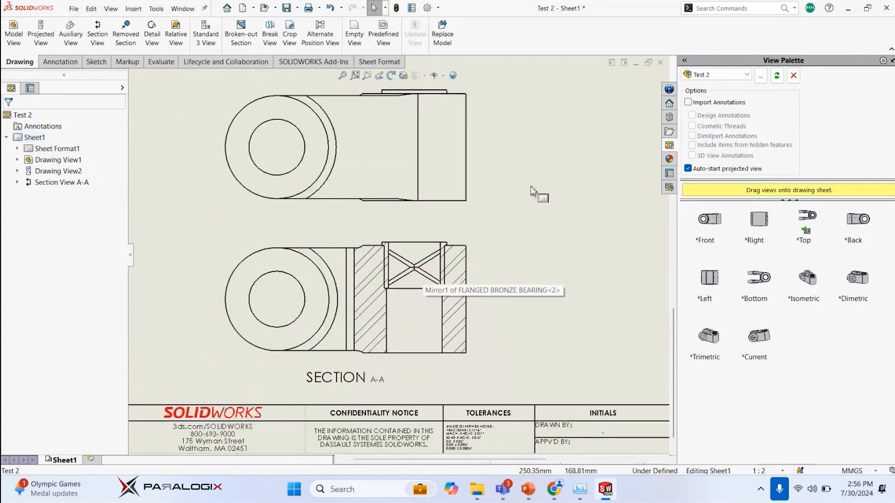
scroll(501, 192, "up", 4)
scroll(435, 225, "down", 1)
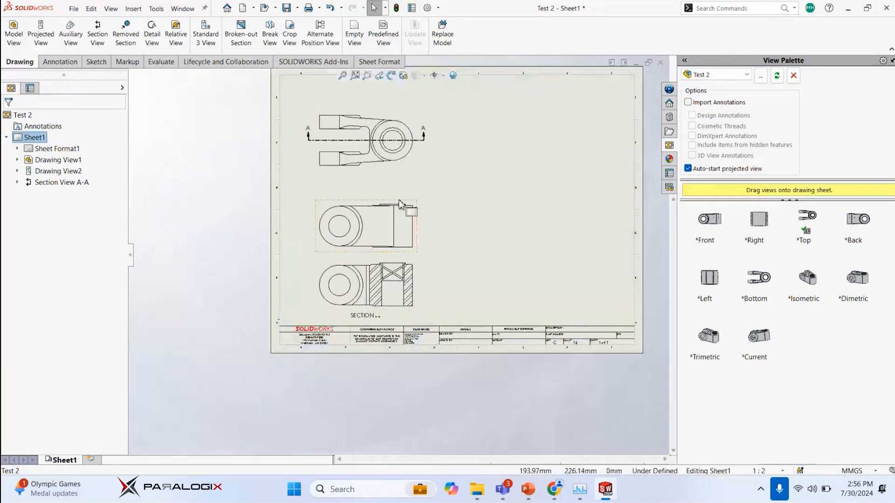
left_click_drag(400, 203, 400, 192)
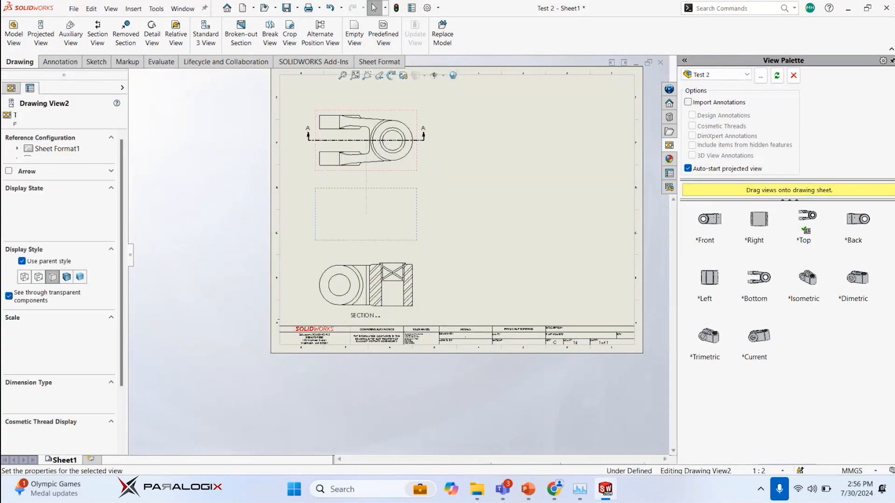
left_click(480, 192)
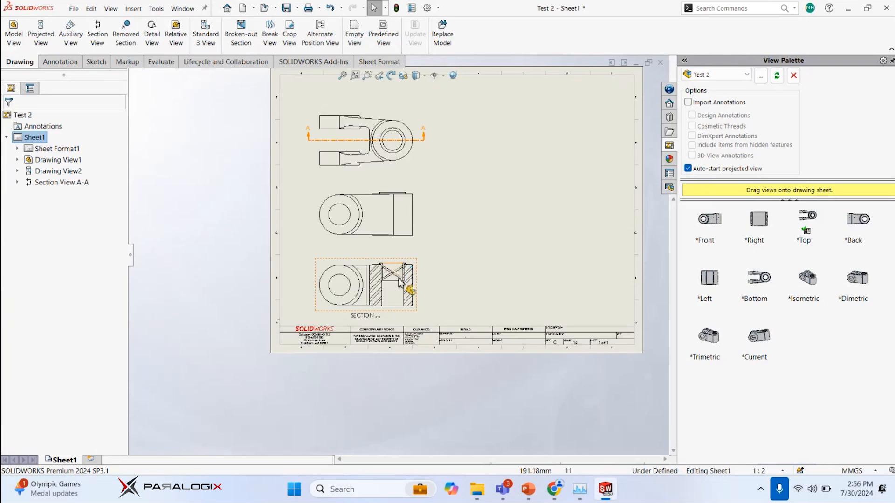
scroll(400, 282, "down", 2)
key("alt")
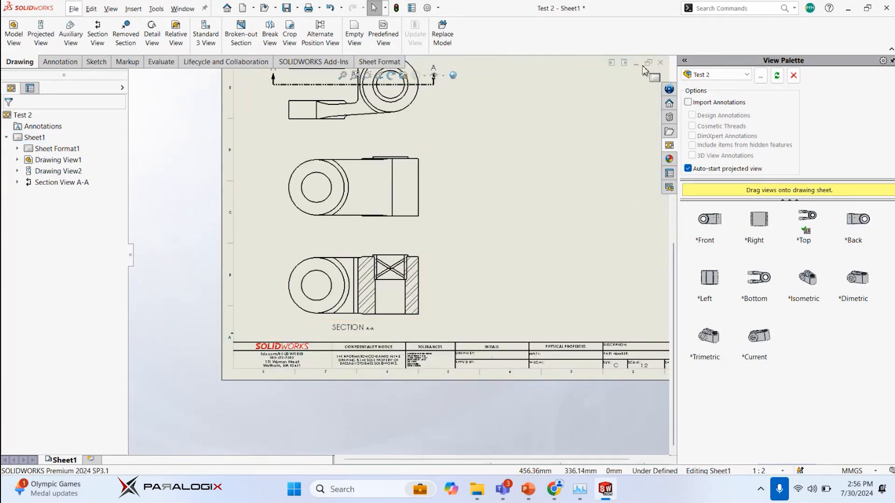
Switch to the Test 2 assembly window, collapse the expanded component tree and inspect the bearing bore from above and below
key("ctrl+Tab")
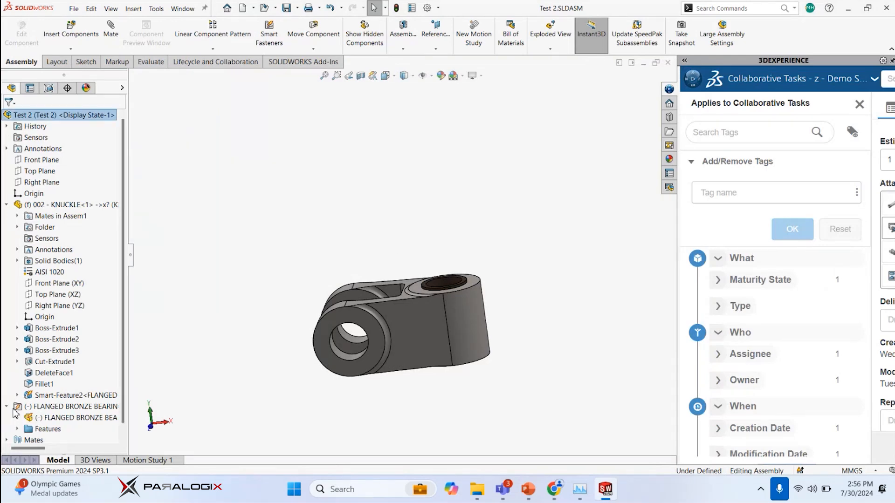
left_click(6, 206)
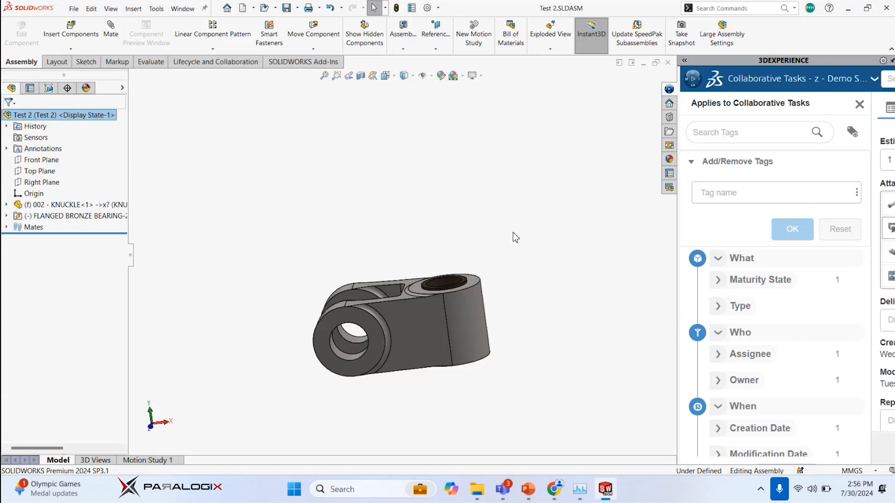
middle_click_drag(460, 231, 456, 287)
scroll(454, 301, "down", 6)
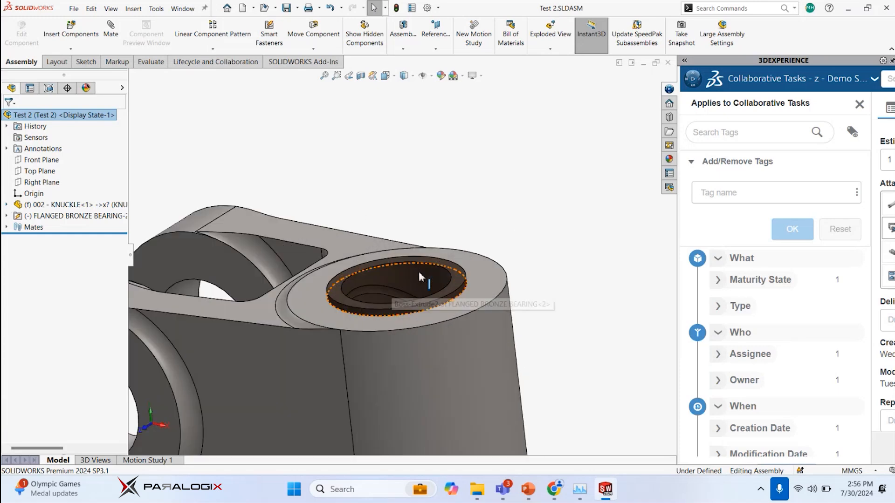
scroll(410, 273, "up", 6)
middle_click_drag(404, 275, 420, 186)
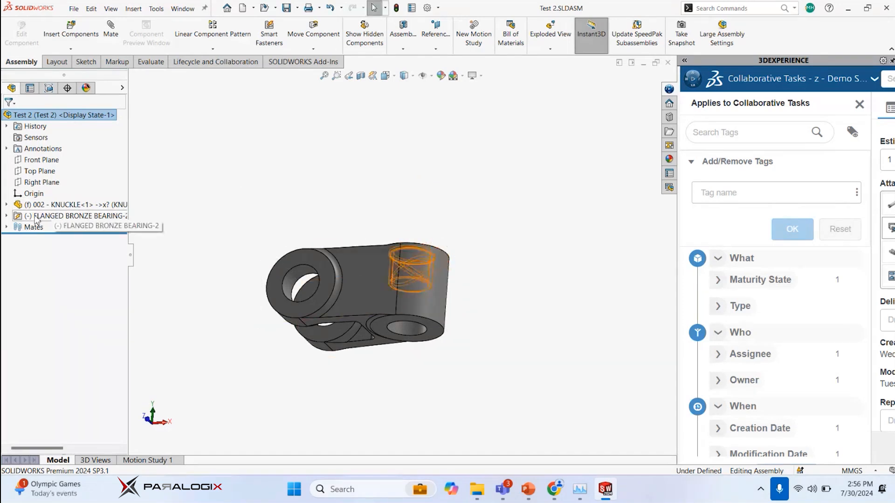
Try to copy the flanged bronze bearing from the component tree to the bore's open lower end
left_click_drag(33, 217, 183, 242)
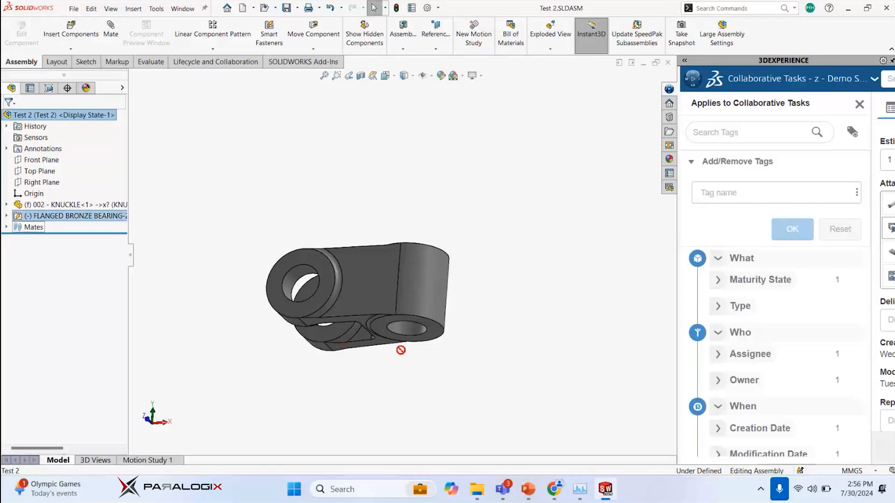
left_click(75, 217)
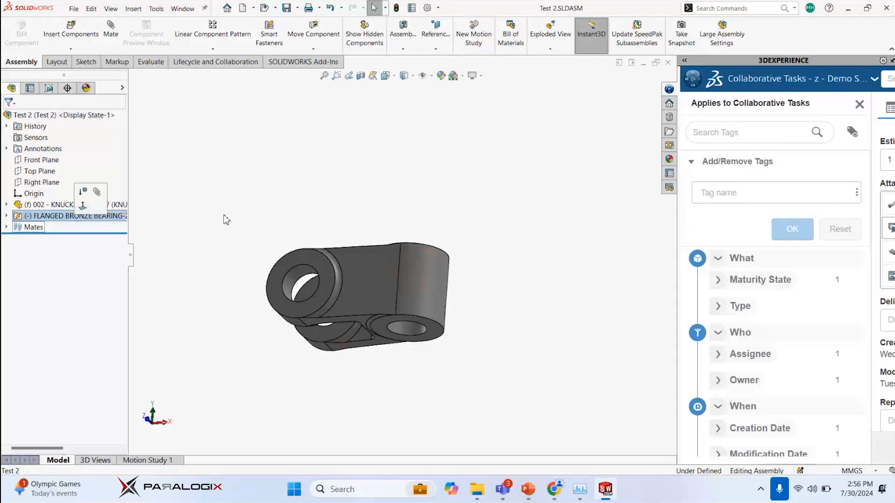
middle_click_drag(396, 208, 410, 275)
left_click(420, 264)
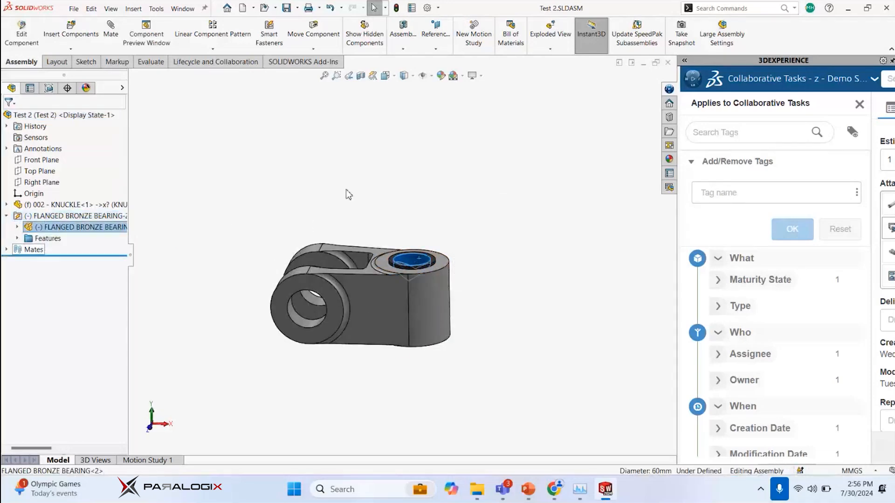
left_click(69, 227)
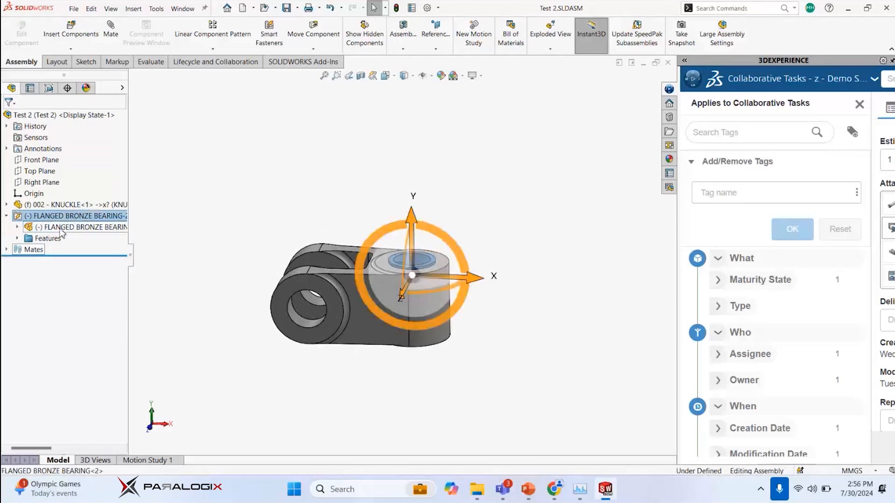
mouse_move(101, 223)
left_mouse_down()
mouse_move(415, 359)
mouse_move(410, 300)
mouse_move(99, 233)
left_mouse_up()
middle_click_drag(401, 219, 320, 183)
left_click(353, 167)
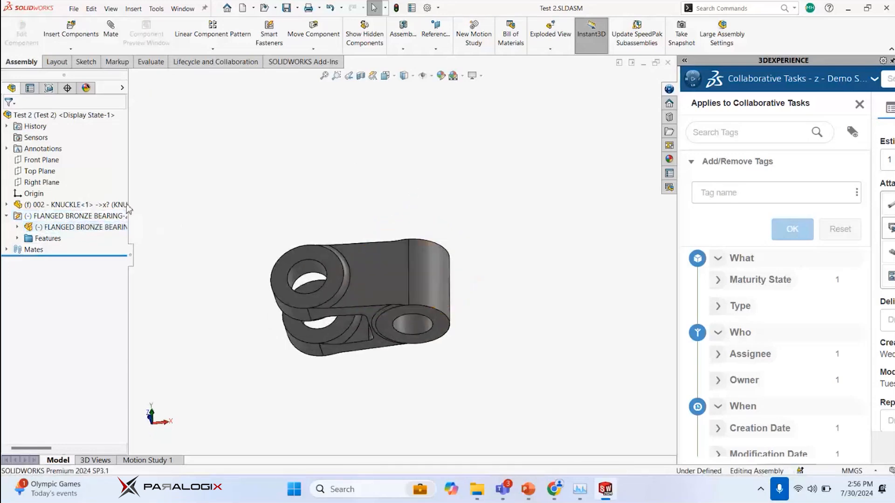
left_click_drag(75, 233, 422, 337)
Paste a copy of the flanged bronze bearing beside the knuckle and mate it concentric with the bore from the lower side
left_click(76, 227)
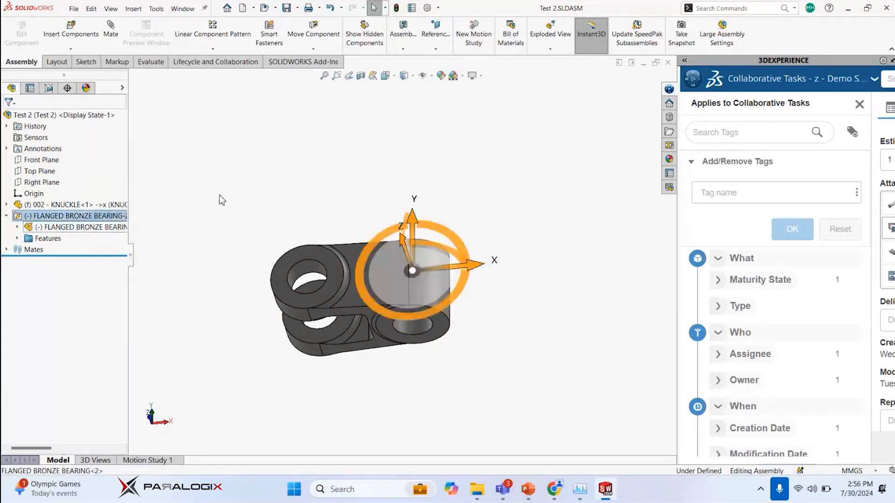
left_click(219, 250)
key("ctrl+v")
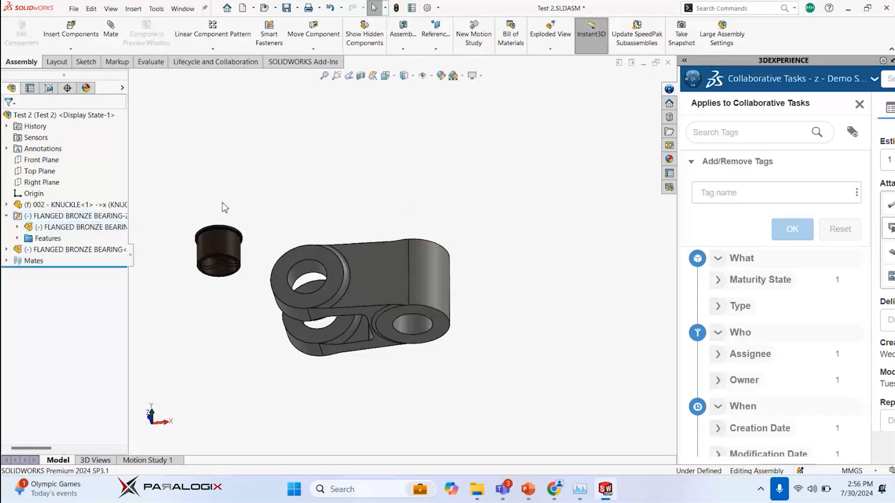
left_click(224, 245)
key("Escape")
left_click_drag(223, 242, 419, 332, "alt")
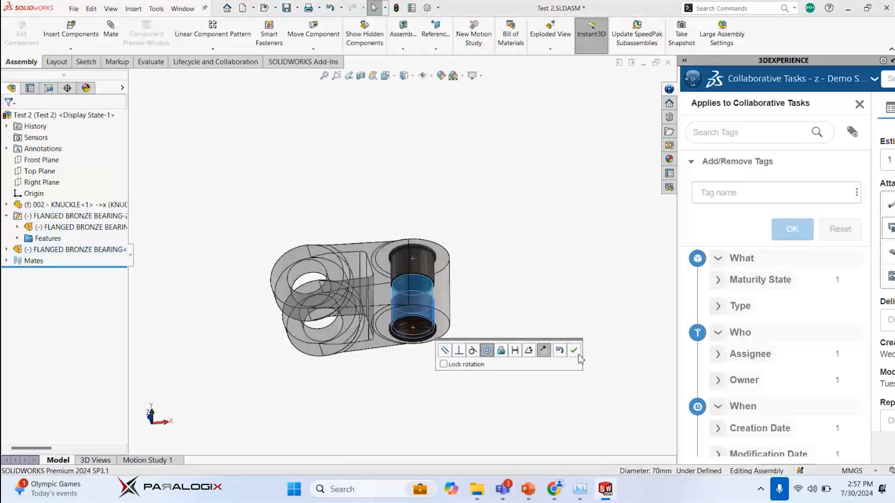
left_click(573, 350)
Add a coincident mate between the new bearing's circular edge under the flange and the knuckle boss's bottom face
key("ctrl+1")
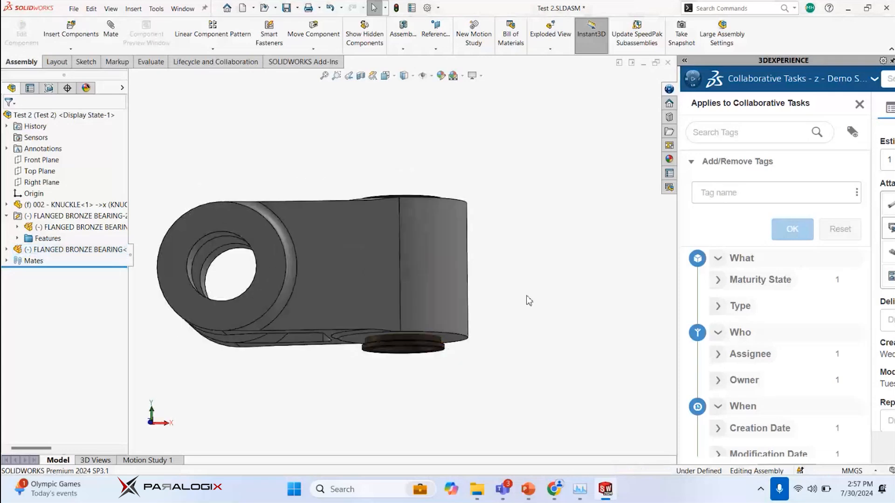
left_click(528, 301)
scroll(440, 352, "down", 5)
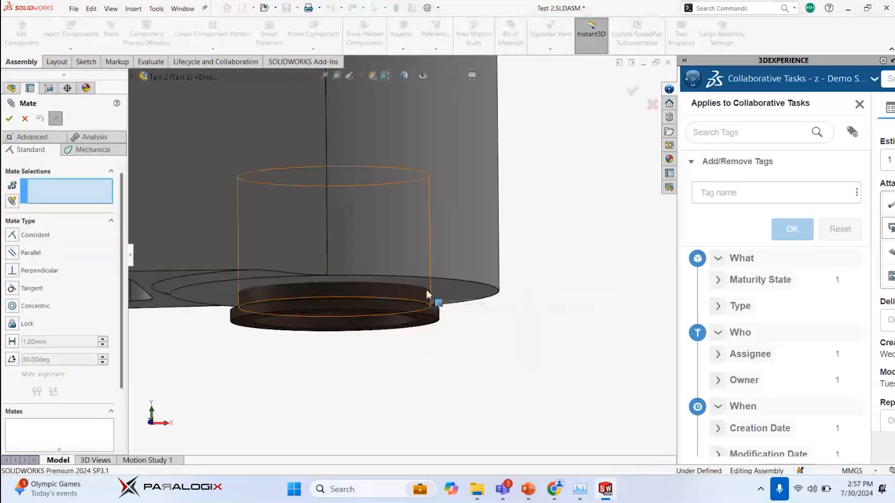
scroll(437, 298, "down", 4)
scroll(439, 282, "down", 1)
left_click(401, 257)
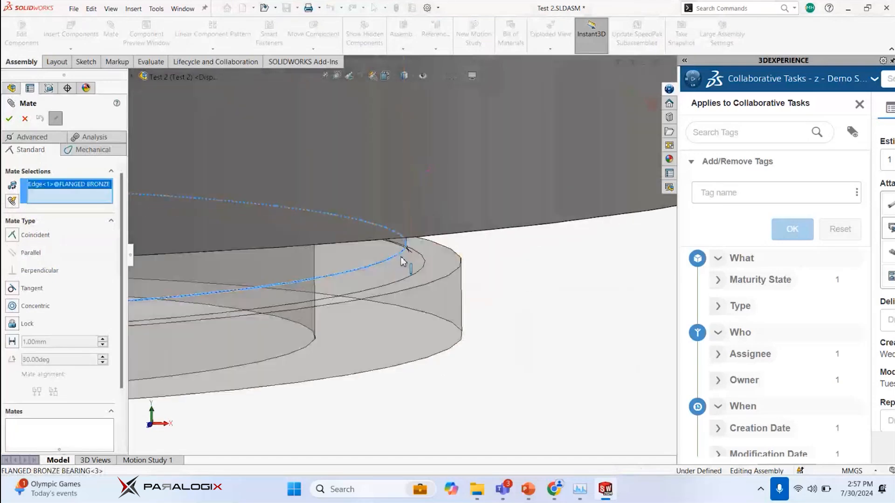
scroll(463, 287, "up", 5)
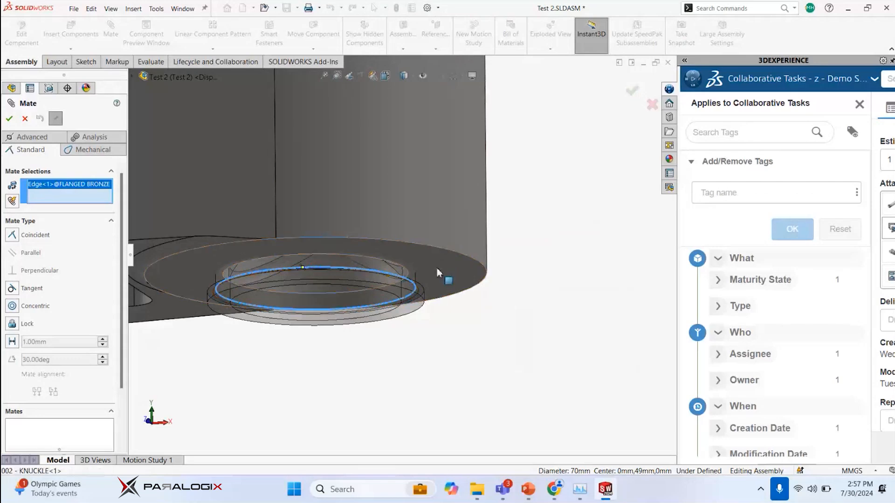
left_click(443, 262)
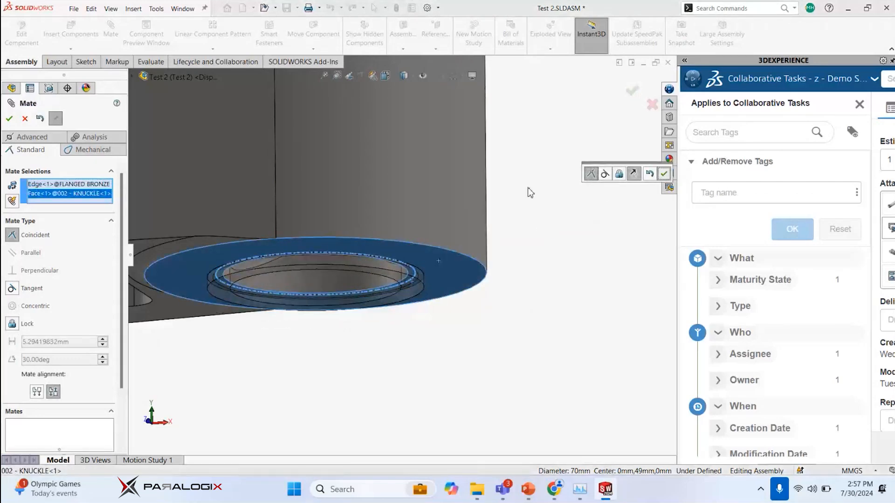
key("Return")
scroll(533, 190, "up", 6)
key("Escape")
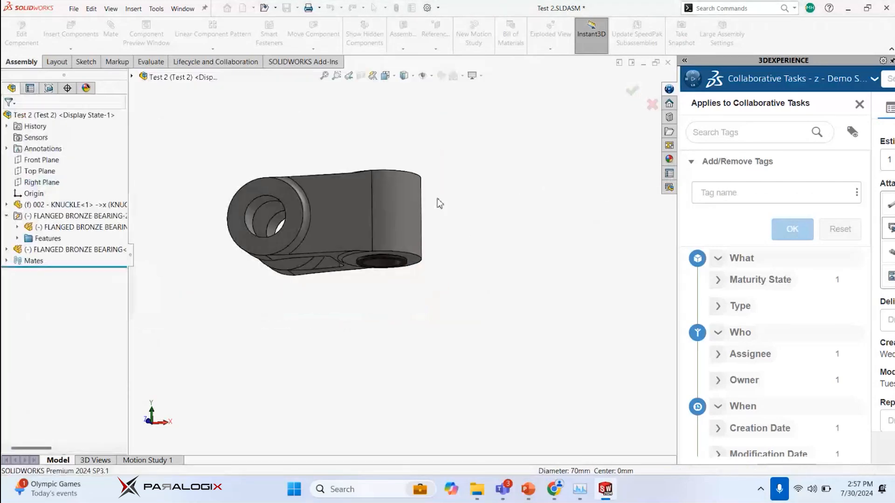
Close the tag filter of Collaborative Tasks and widen its pane to show the full list of task attachments
middle_click_drag(438, 204, 457, 207)
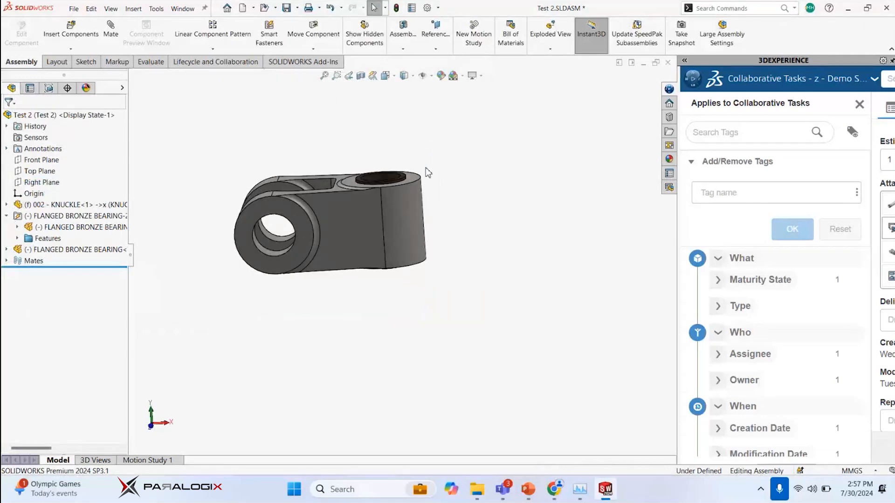
left_click(858, 106)
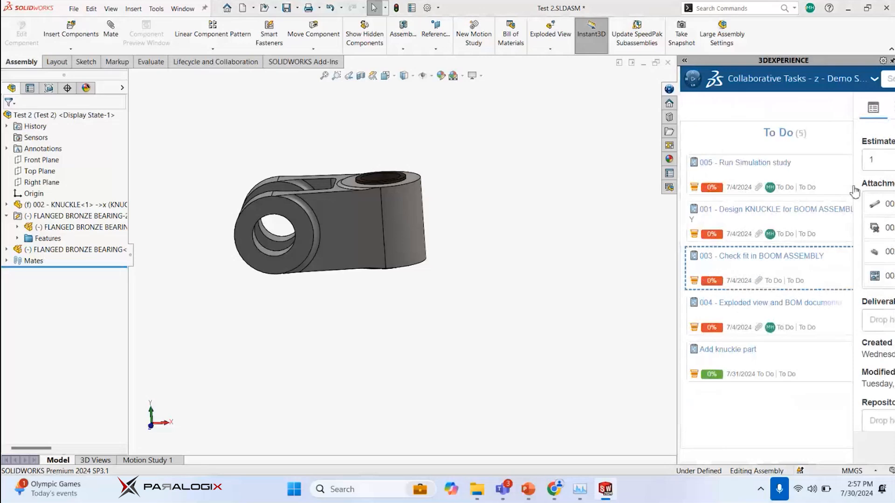
left_click_drag(675, 252, 516, 225)
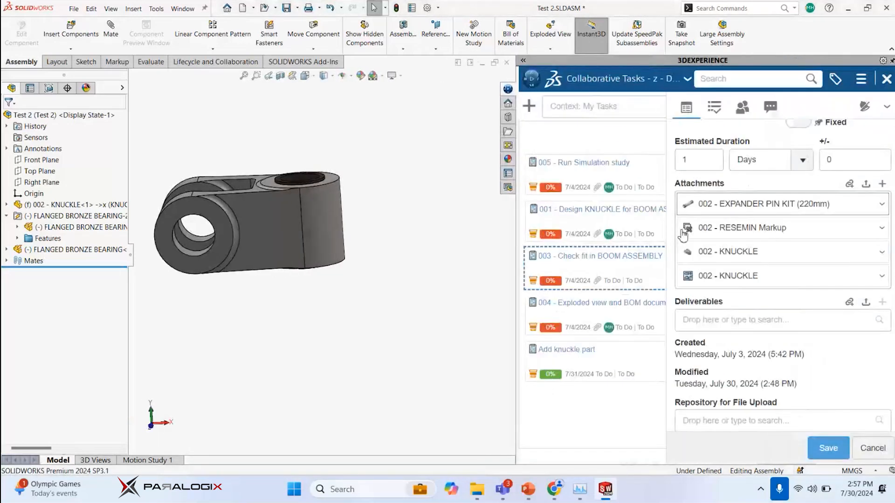
Insert the 002 - EXPANDER PIN KIT (220mm) attachment into the assembly and mate it concentric with the upper bearing bore
left_click_drag(745, 202, 399, 134)
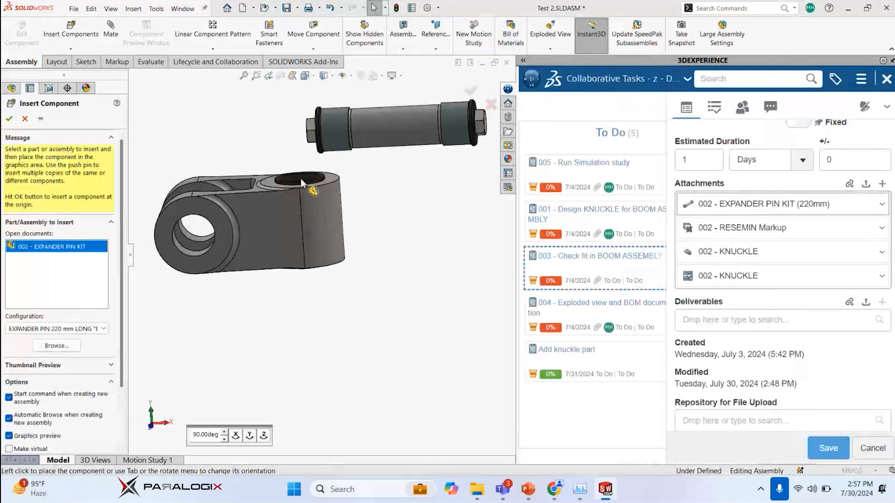
middle_click_drag(304, 145, 301, 170)
scroll(301, 169, "down", 1)
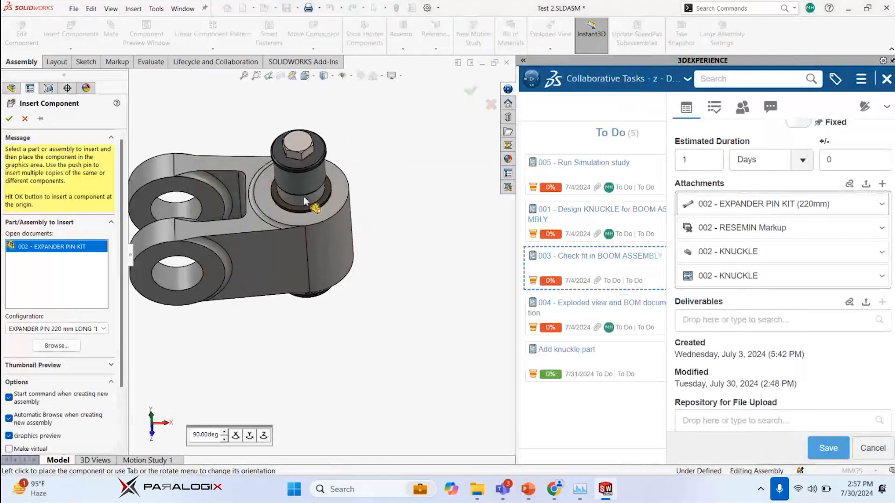
left_click(304, 200)
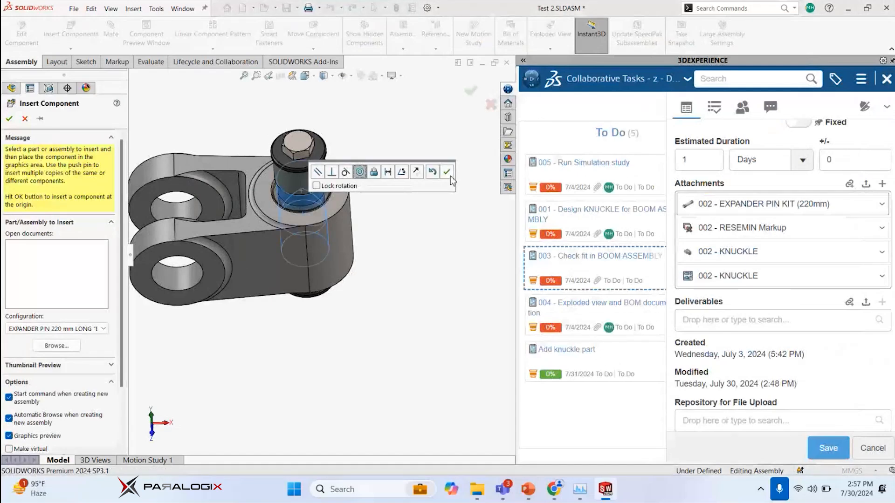
left_click(447, 172)
Try to place a copy of the expander pin kit in the knuckle's fork hole from the component tree
scroll(306, 250, "down", 1)
middle_click_drag(305, 250, 305, 200)
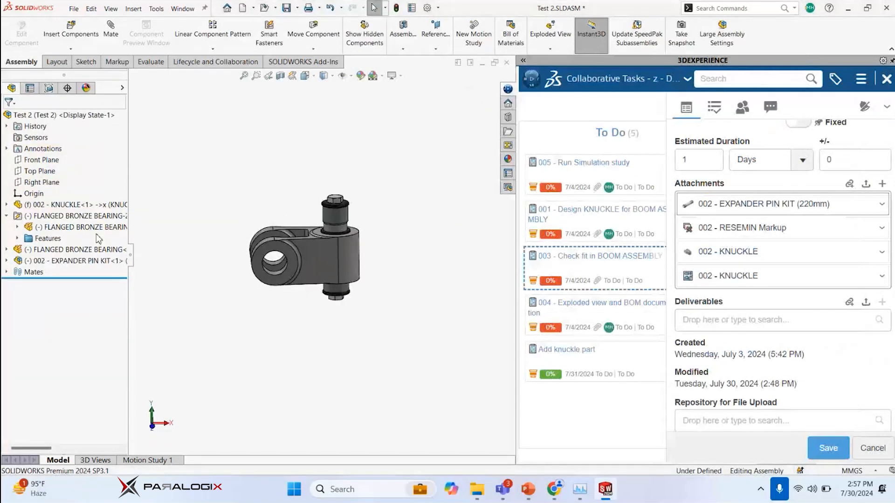
left_click(48, 262)
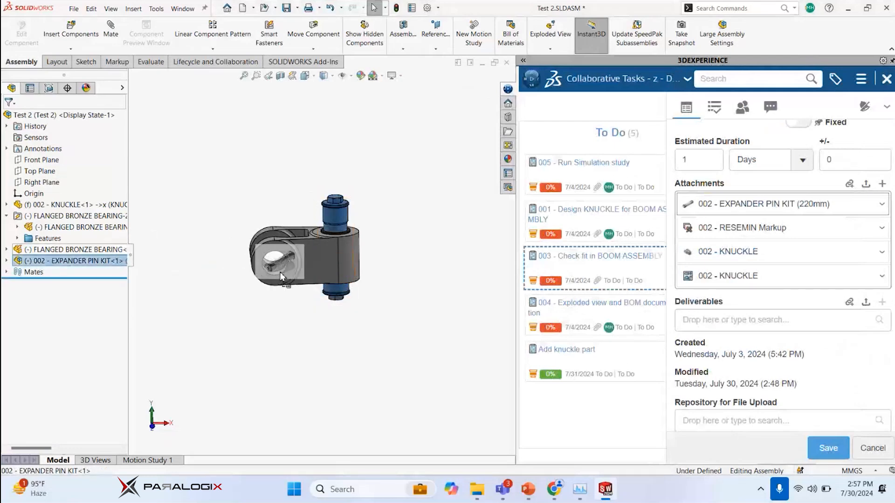
left_click_drag(280, 272, 274, 275, "ctrl")
middle_click_drag(202, 247, 240, 272)
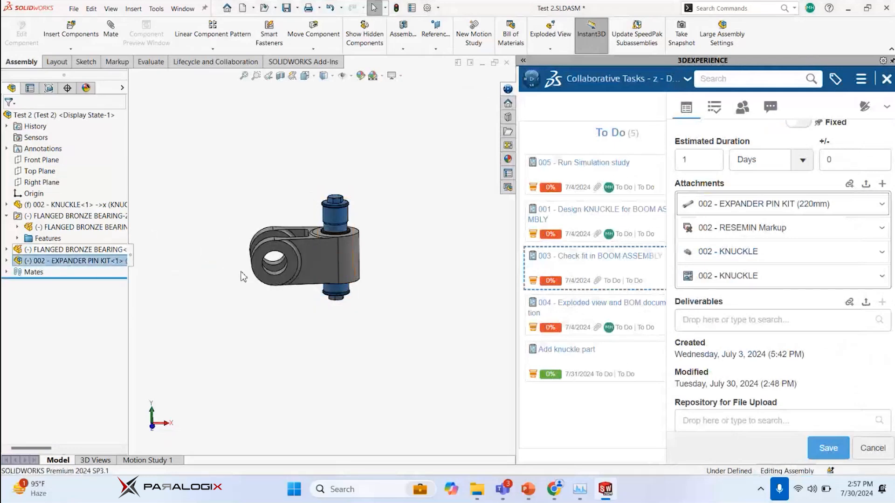
left_click(248, 240)
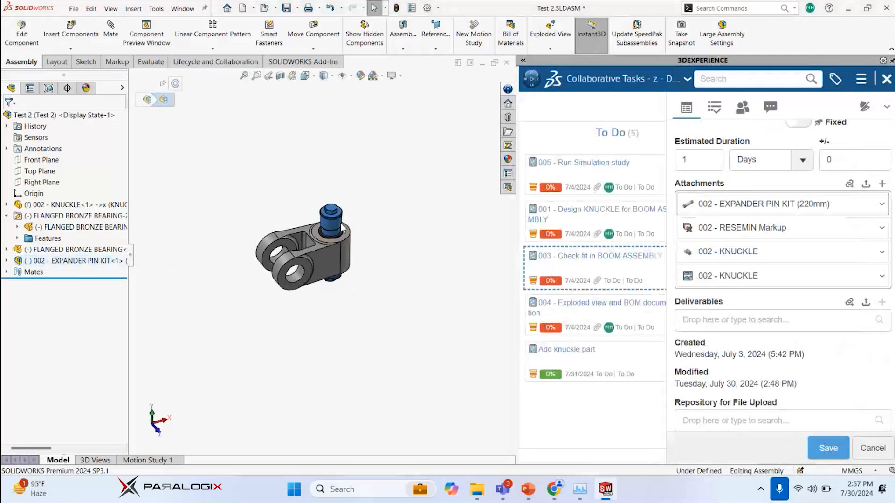
Undo the copy attempt and the insertion of the expander pin kit in the knuckle assembly
scroll(301, 256, "down", 3)
left_click_drag(379, 225, 302, 150)
key("ctrl+z")
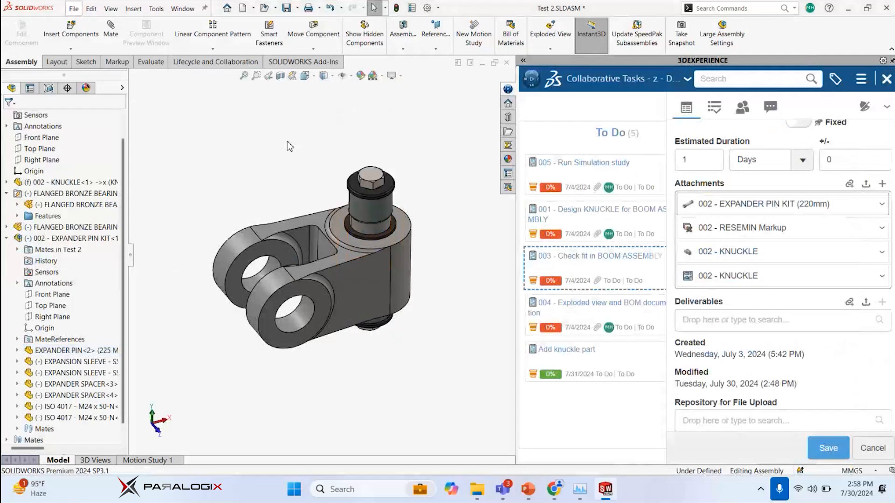
left_click(366, 229)
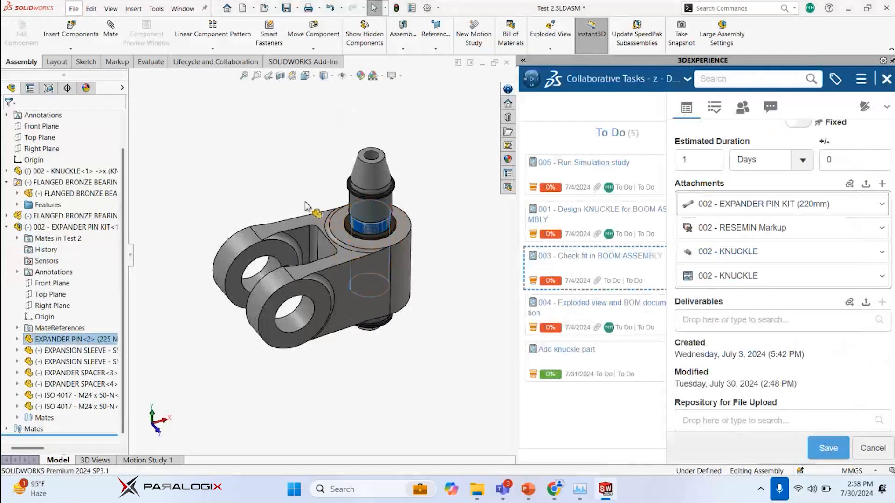
left_click_drag(190, 182, 266, 177)
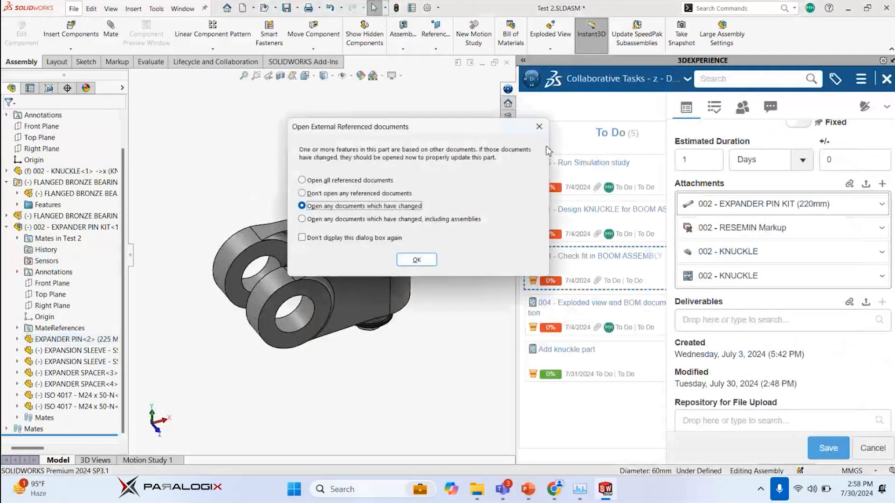
left_click(534, 128)
key("ctrl+z")
middle_click_drag(312, 163, 284, 150)
scroll(277, 151, "down", 1)
Delete the second flanged bronze bearing from the assembly and undo the deletion
left_click(88, 250)
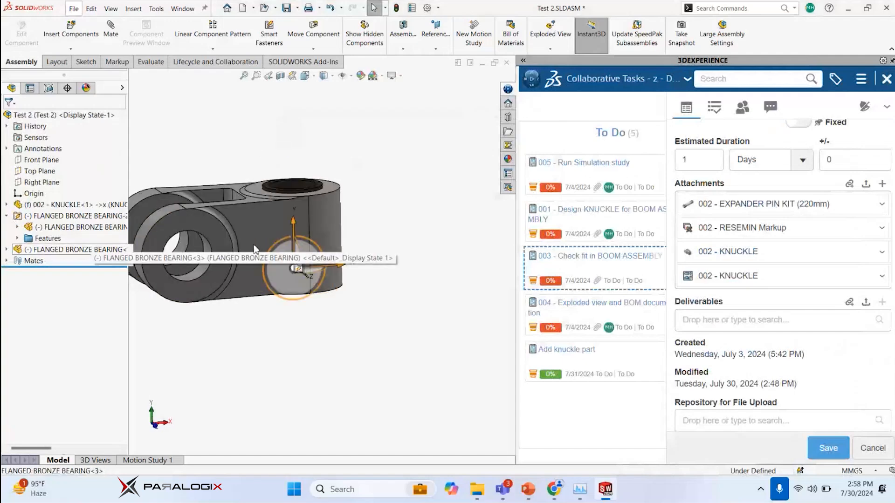
left_click(225, 150)
left_click(70, 251)
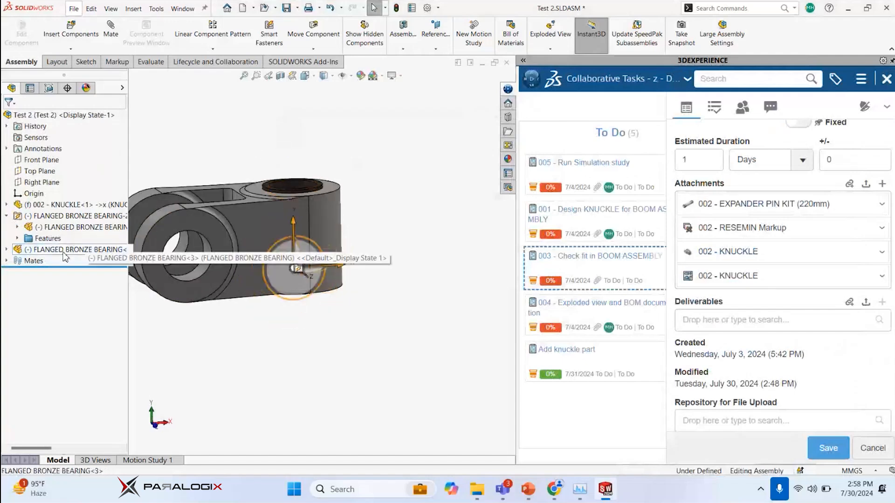
right_click(70, 250)
left_click(93, 352)
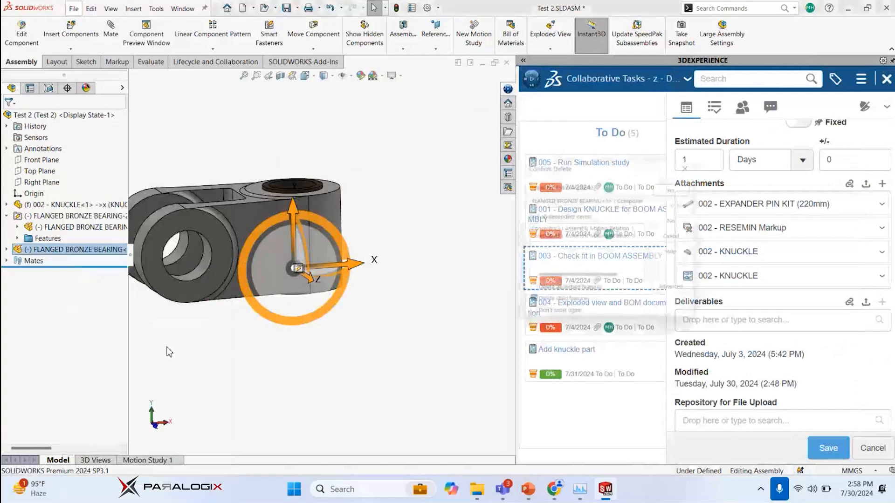
left_click(681, 180)
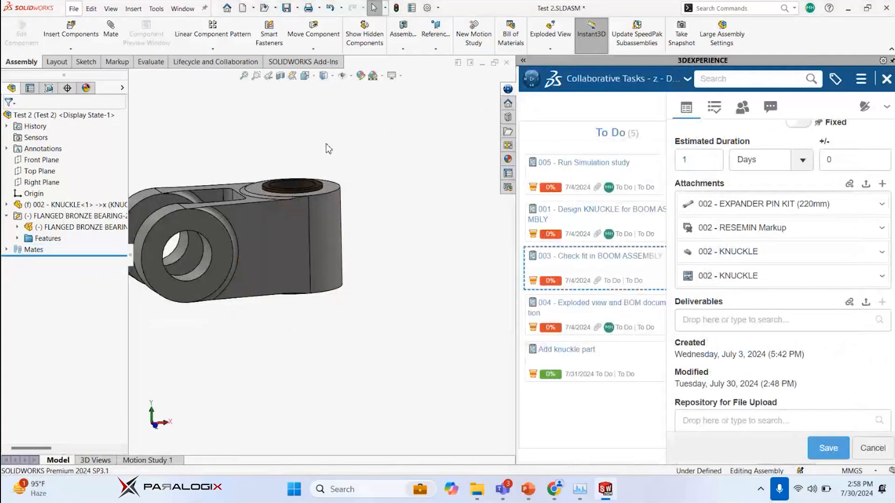
key("ctrl+z")
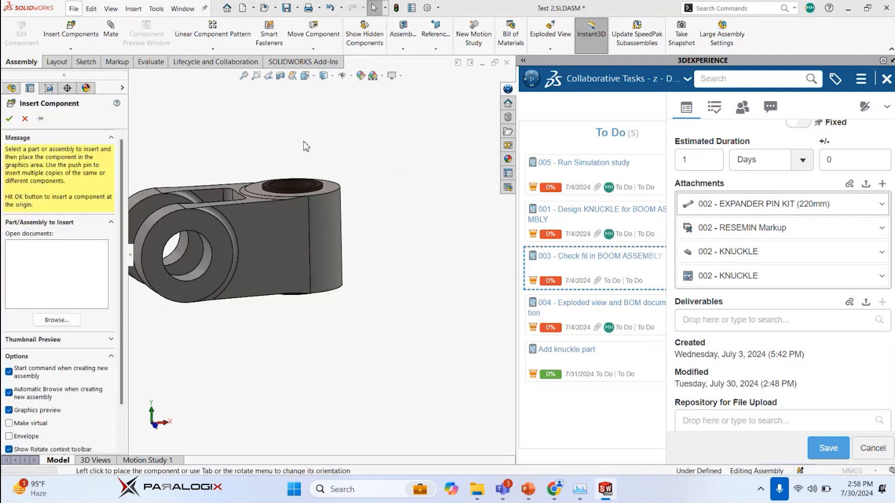
Insert the 002 - EXPANDER PIN KIT (220mm) attachment again with a concentric mate to the upper bearing bore
left_click(294, 185)
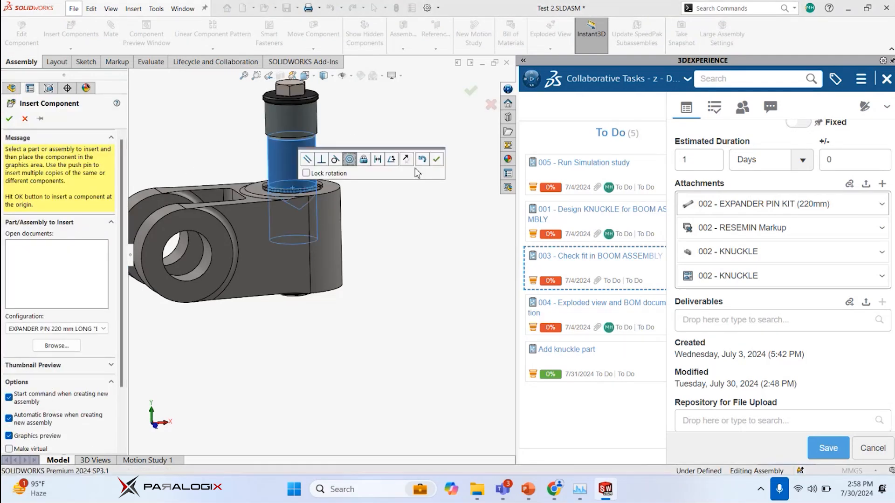
left_click(436, 159)
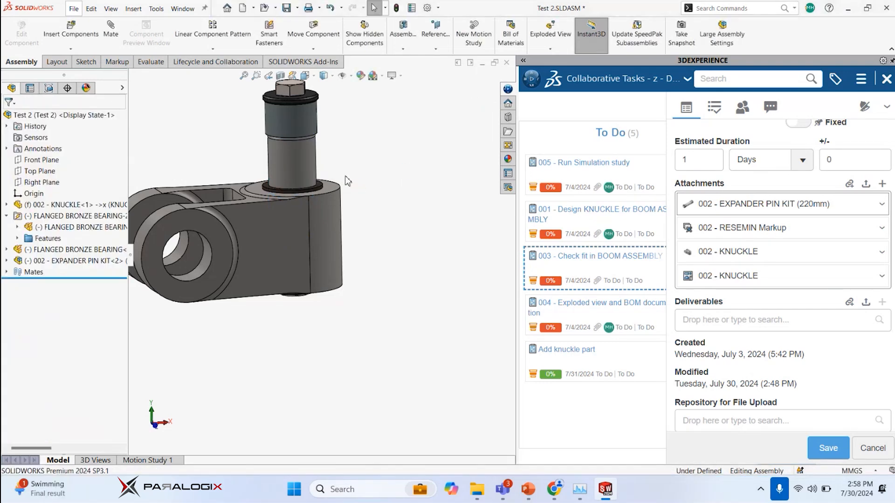
scroll(251, 192, "up", 3)
scroll(250, 192, "down", 3)
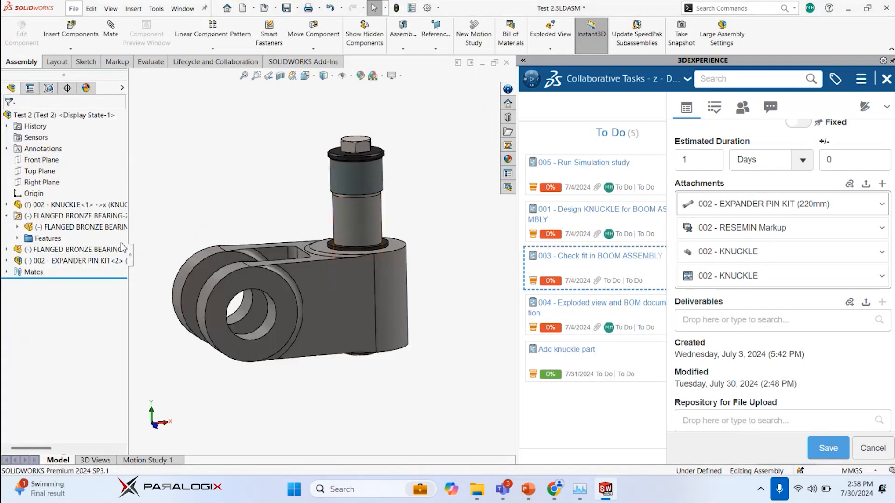
Copy the whole expander pin kit and paste a second instance into the assembly near the knuckle's fork
left_click_drag(79, 261, 215, 188)
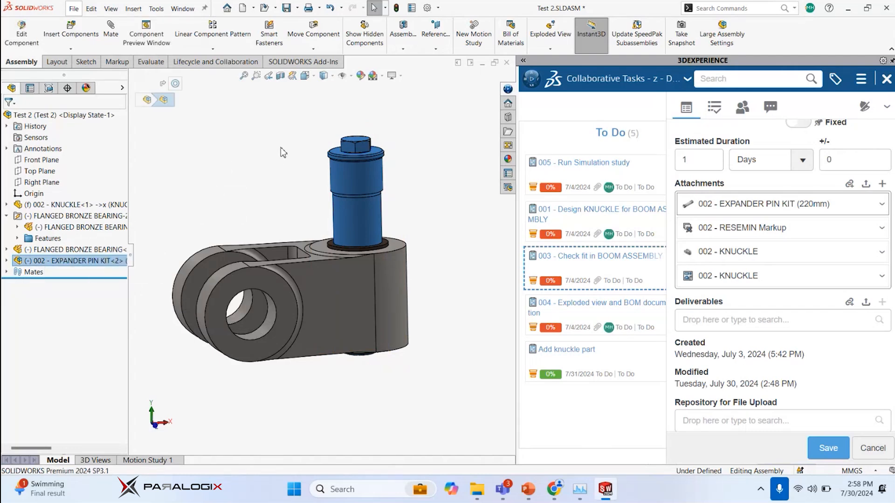
left_click(345, 221)
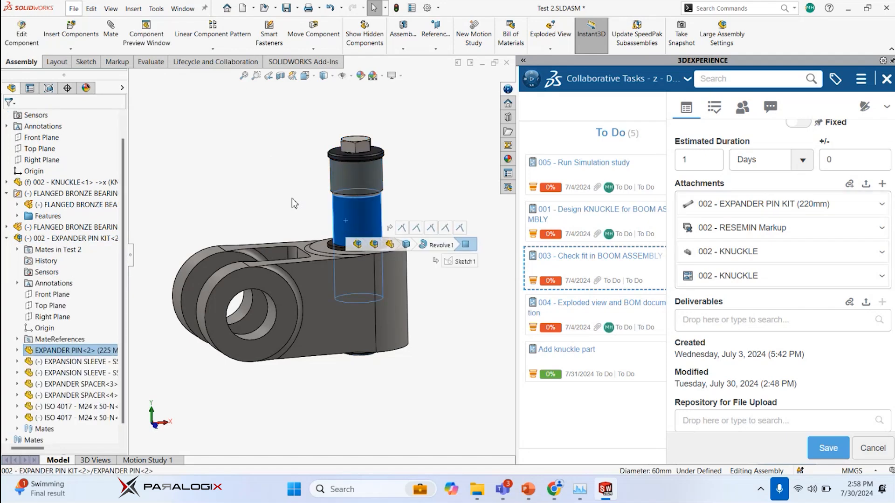
left_click(293, 203)
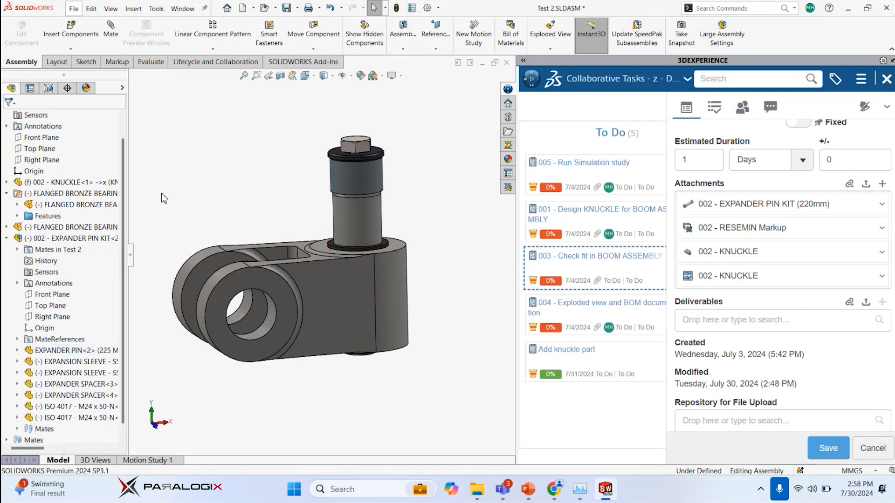
left_click(7, 237)
left_click(70, 260)
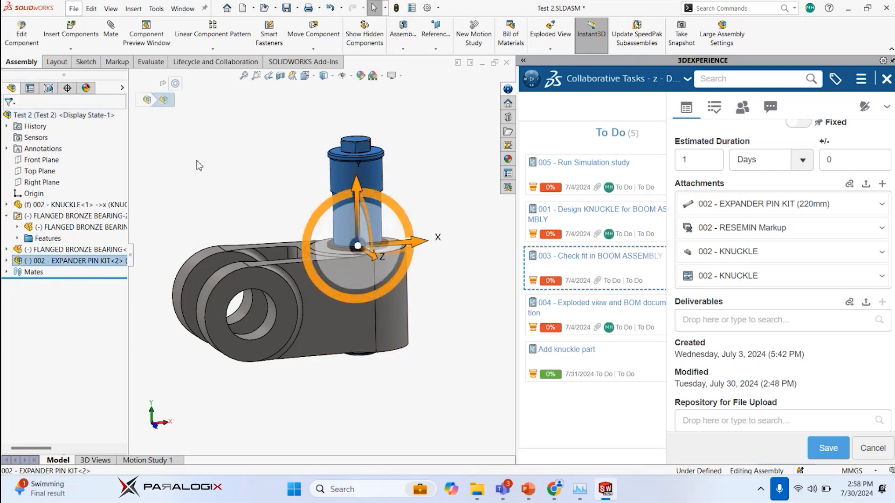
key("ctrl+v")
Add a concentric mate between the copied kit's expander pin and the knuckle's fork hole
left_click(191, 176)
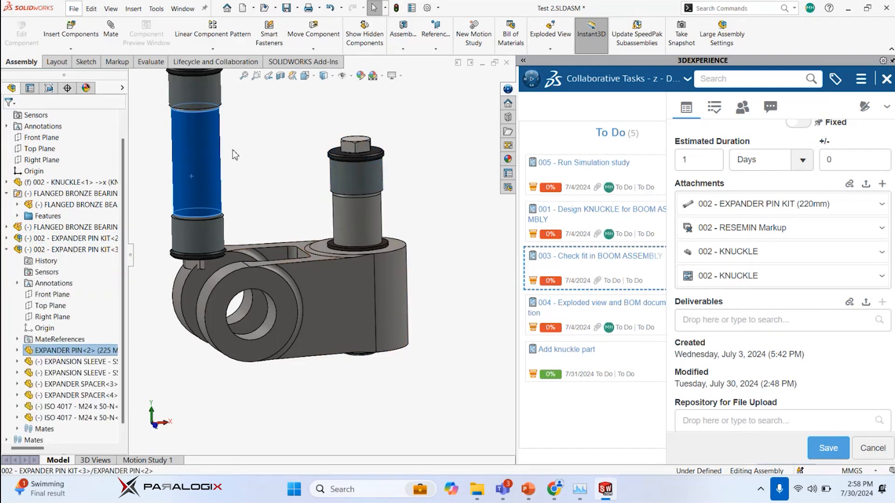
left_click(265, 308, "ctrl")
left_click(322, 300)
left_click_drag(264, 337, 235, 306)
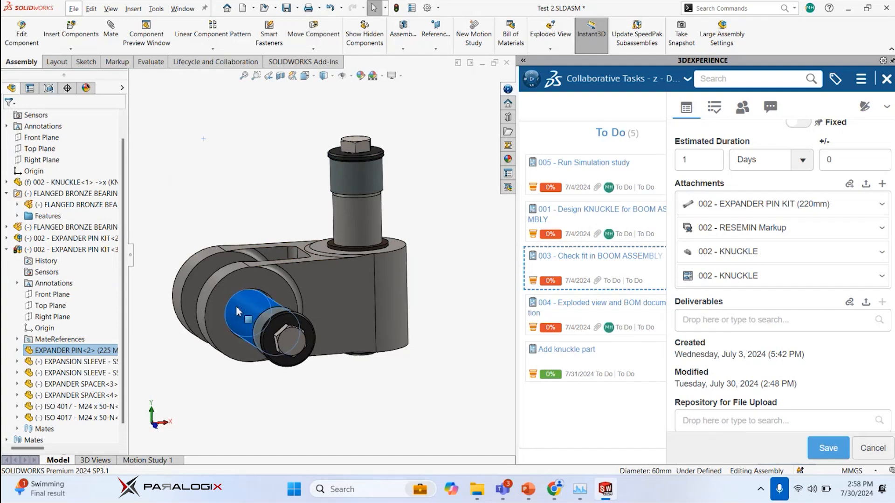
scroll(238, 217, "up", 2)
middle_click_drag(239, 218, 393, 252)
scroll(395, 257, "down", 3)
left_click(401, 254)
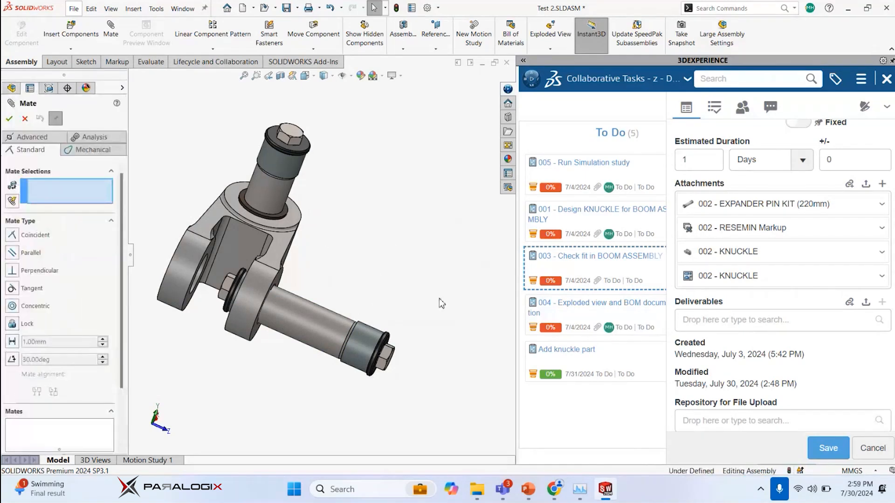
scroll(299, 131, "down", 3)
left_click(293, 138)
middle_click_drag(228, 200, 266, 246)
left_click(278, 280)
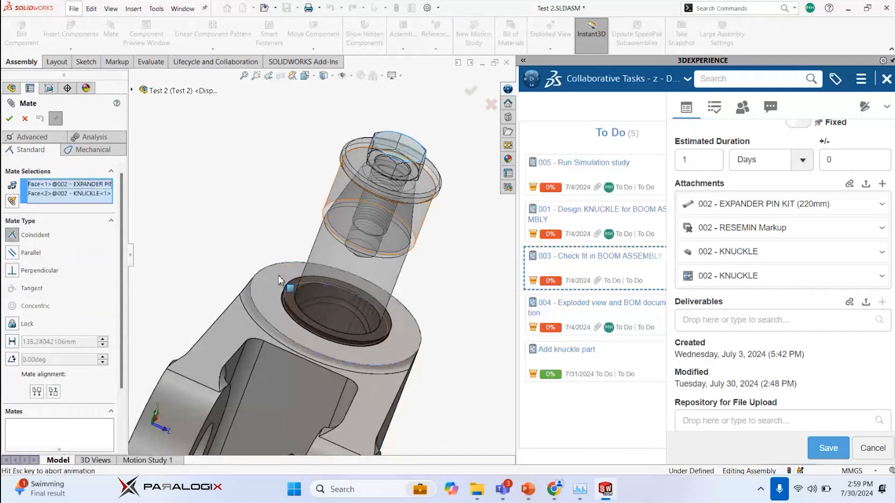
key("Escape")
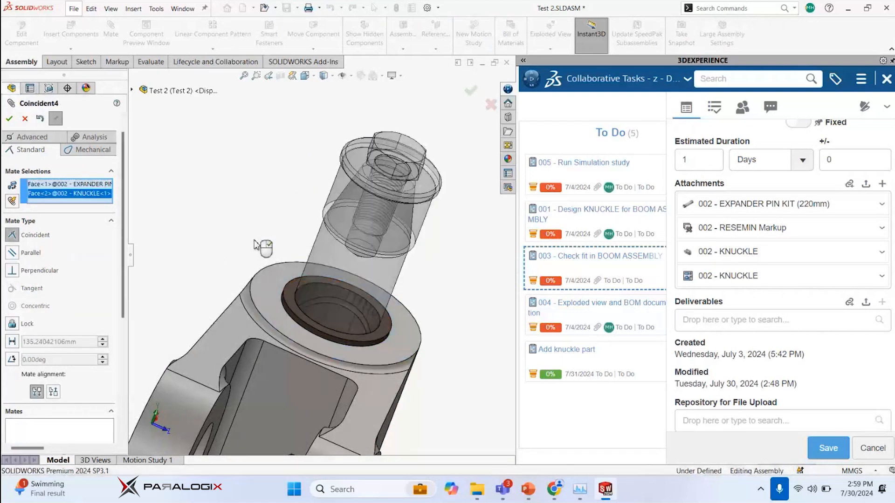
Centre the first pin kit in the knuckle boss with a width mate between both boss end faces and both bolt heads
left_click(275, 274)
left_click(395, 159, "ctrl")
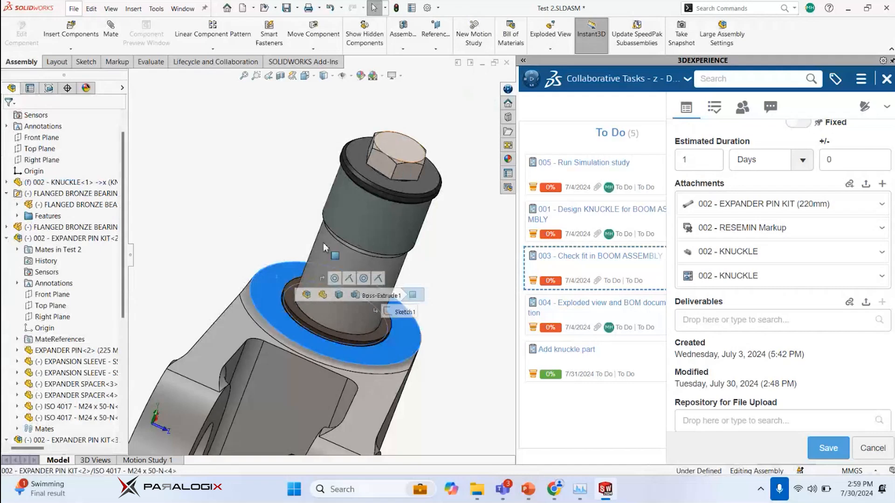
scroll(233, 259, "up", 7)
middle_click_drag(229, 260, 369, 205)
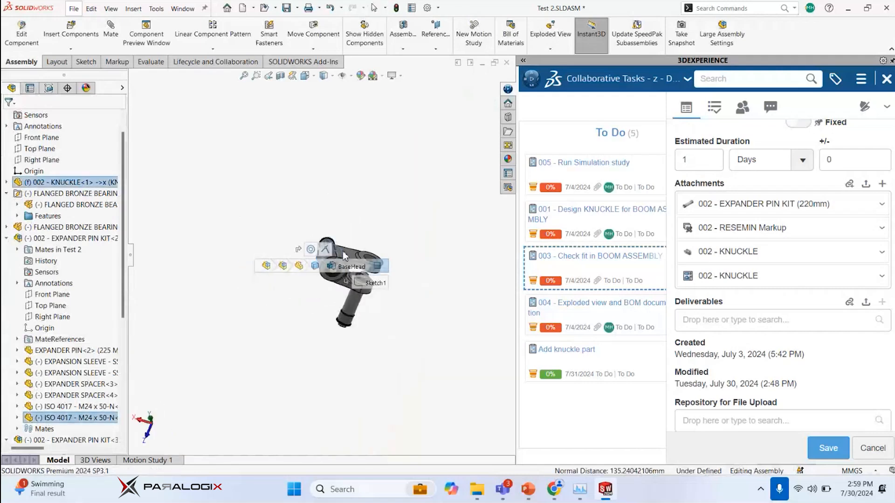
scroll(344, 255, "down", 5)
left_click(316, 325)
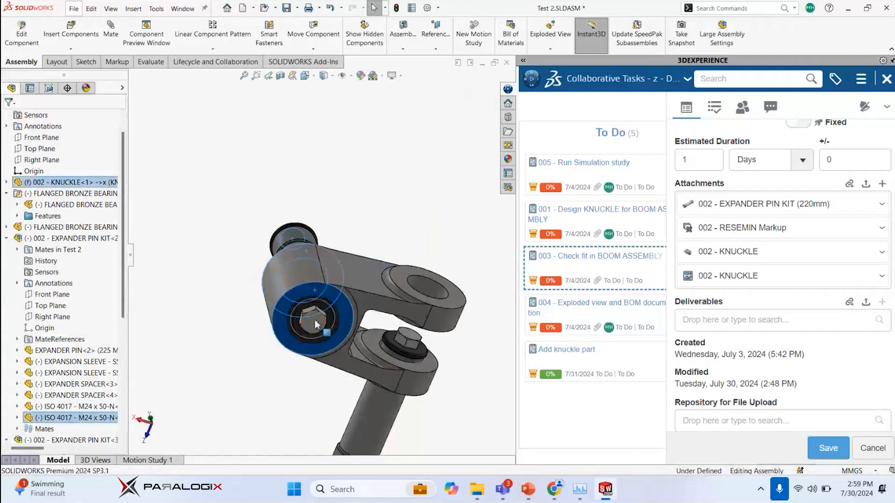
left_click(315, 323, "ctrl")
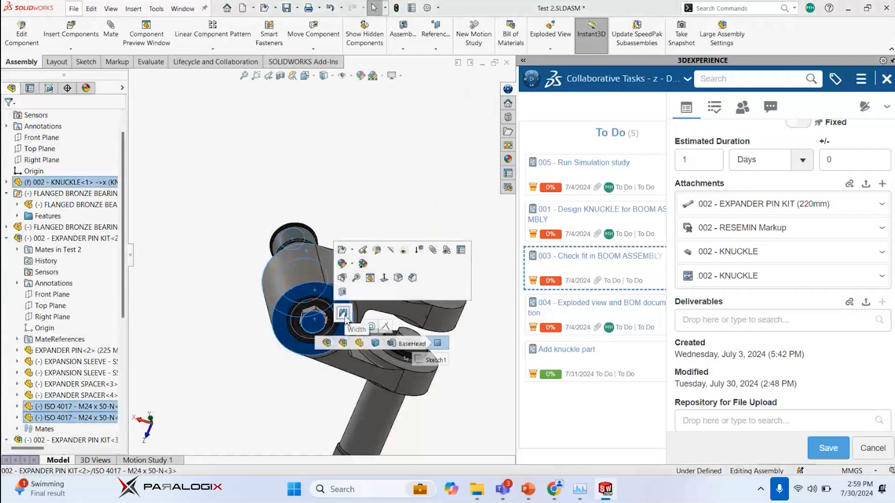
left_click(344, 313)
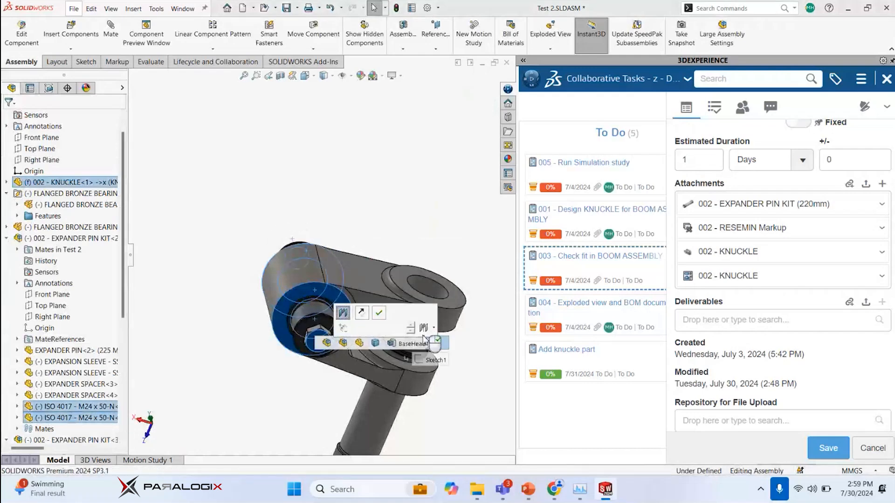
left_click(379, 314)
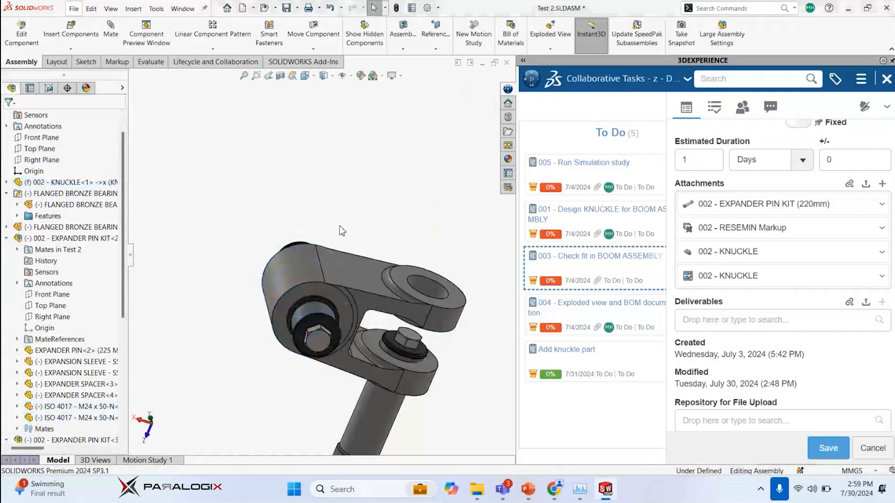
Centre the copied pin kit across the knuckle's fork with a width mate between the outer fork faces and both bolt heads
middle_click_drag(337, 228, 373, 342)
left_click(372, 344)
middle_click_drag(433, 274, 332, 288)
left_click(330, 290)
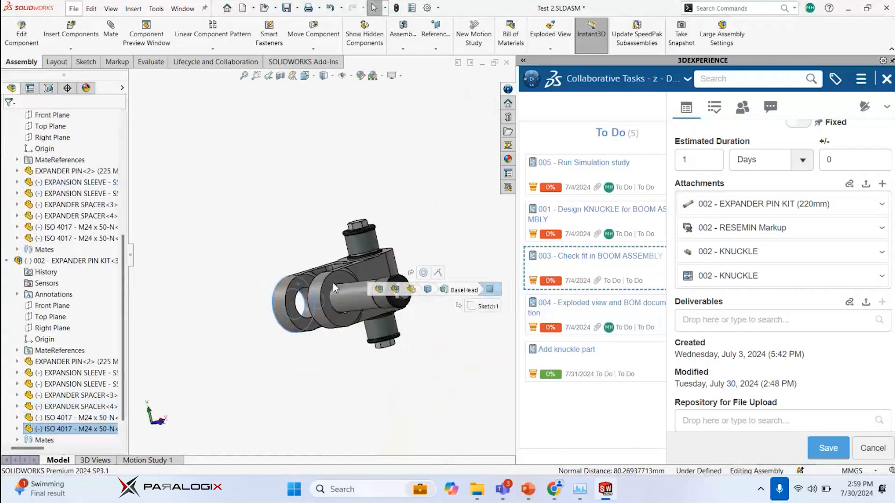
left_click(362, 272)
scroll(405, 280, "down", 3)
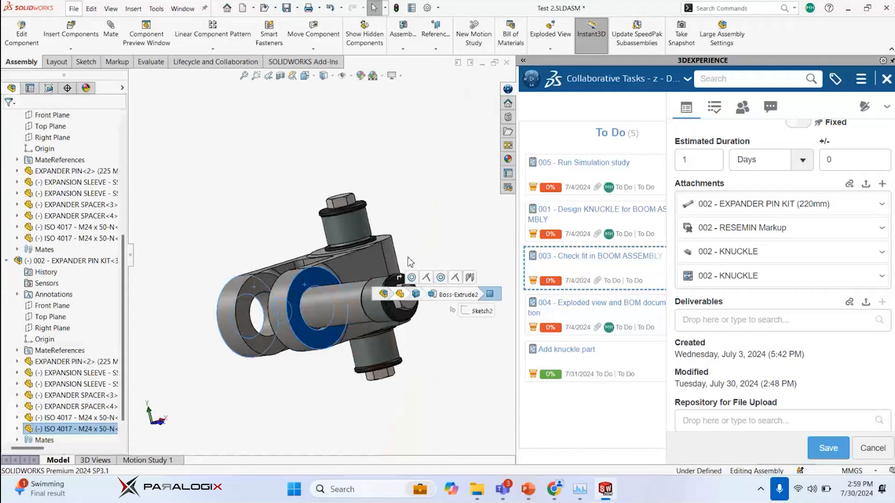
scroll(410, 262, "down", 2)
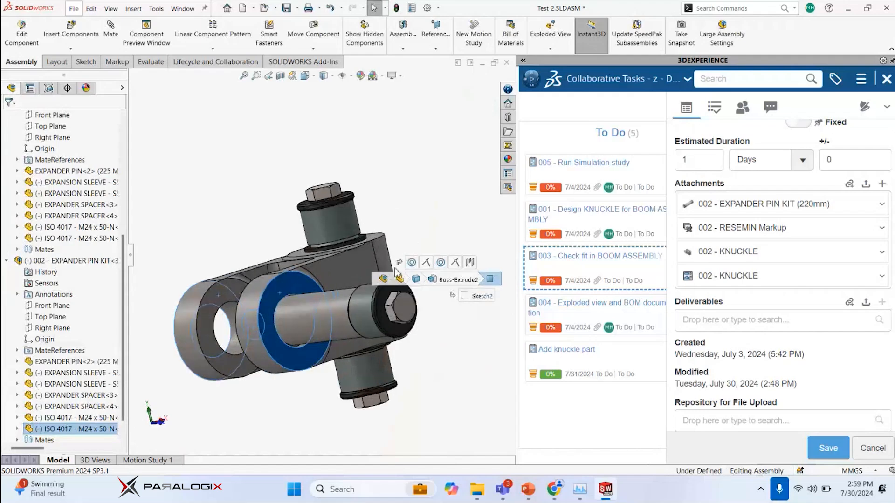
left_click(407, 311, "ctrl")
left_click(434, 300)
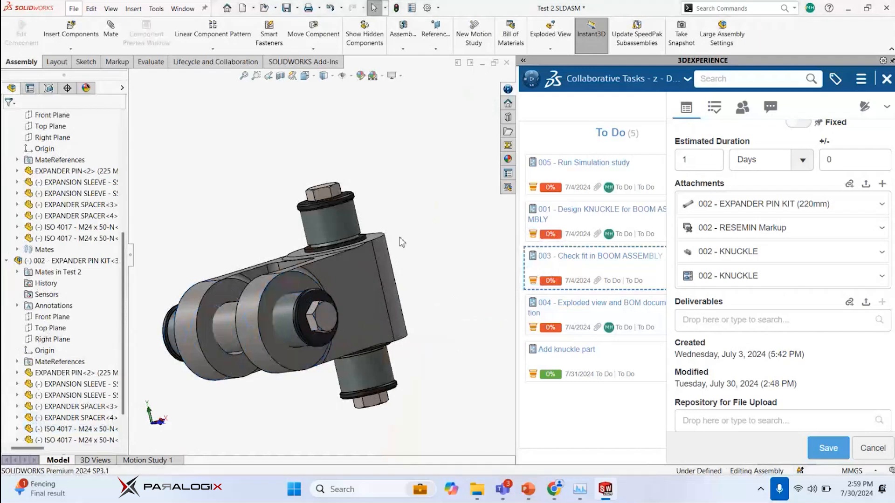
Discard the pending edits in the open task's details and return to the full Collaborative Tasks board
scroll(403, 243, "up", 2)
middle_click_drag(408, 243, 410, 207)
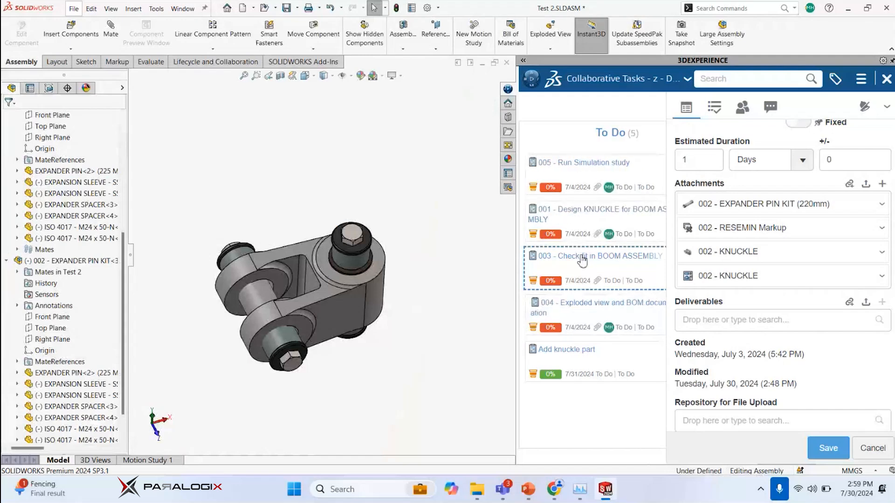
left_click(872, 448)
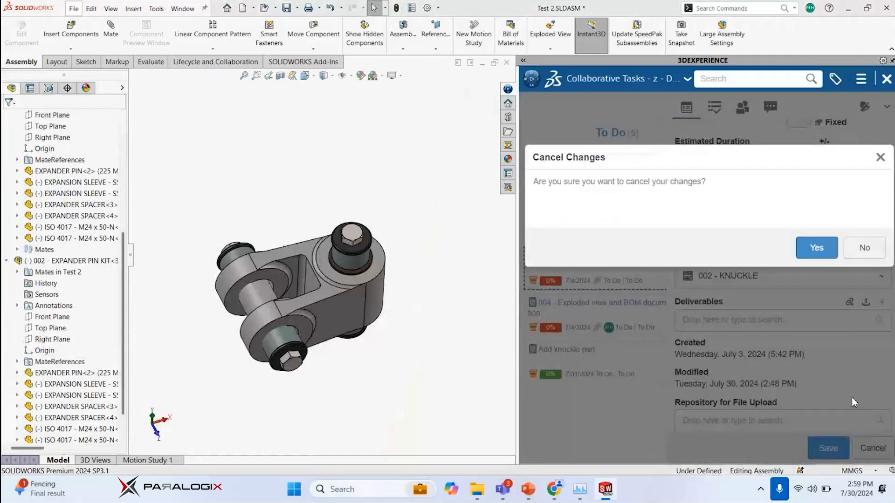
left_click(820, 248)
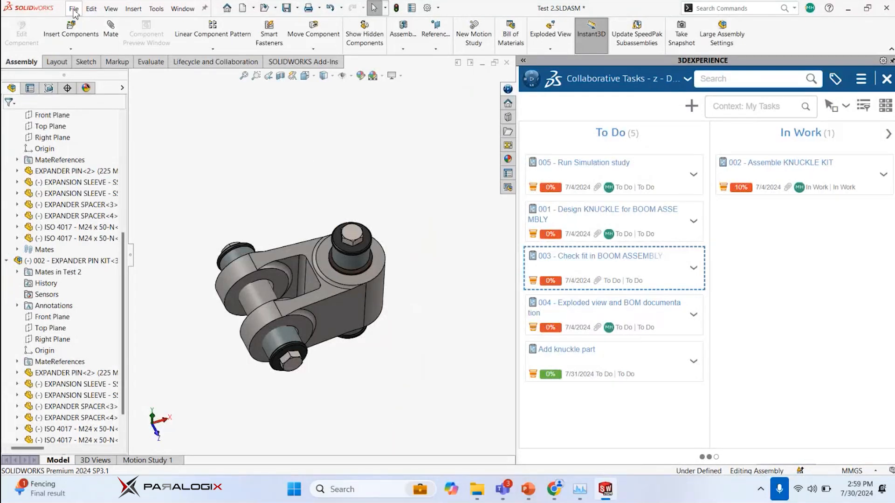
middle_click_drag(329, 221, 312, 168)
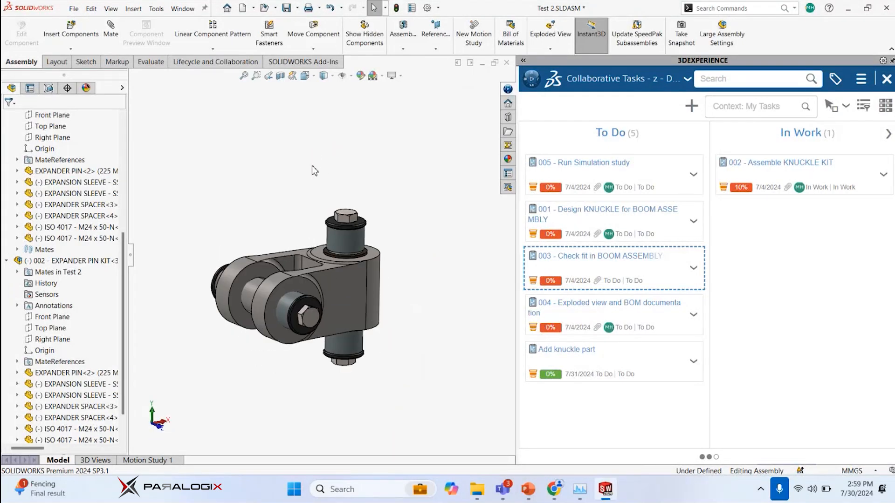
left_click_drag(124, 242, 126, 123)
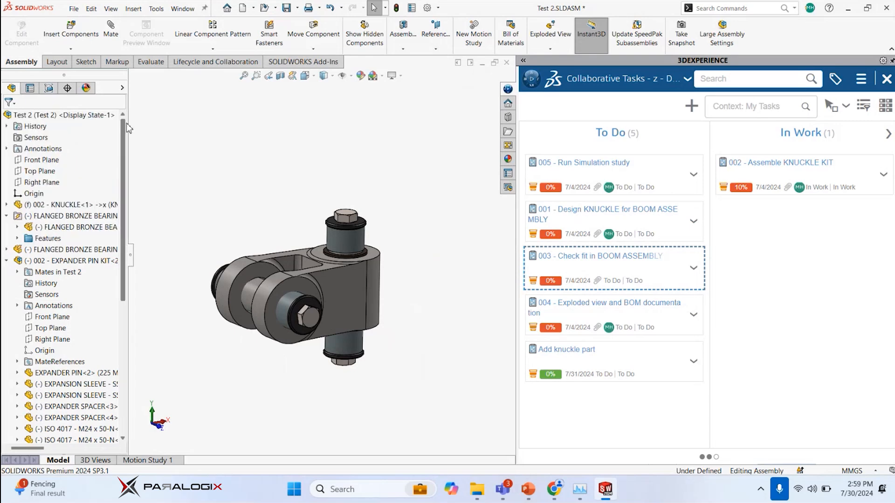
Try to attach the Test 2 assembly to the 002 - Assemble KNUCKLE KIT task
left_click(6, 217)
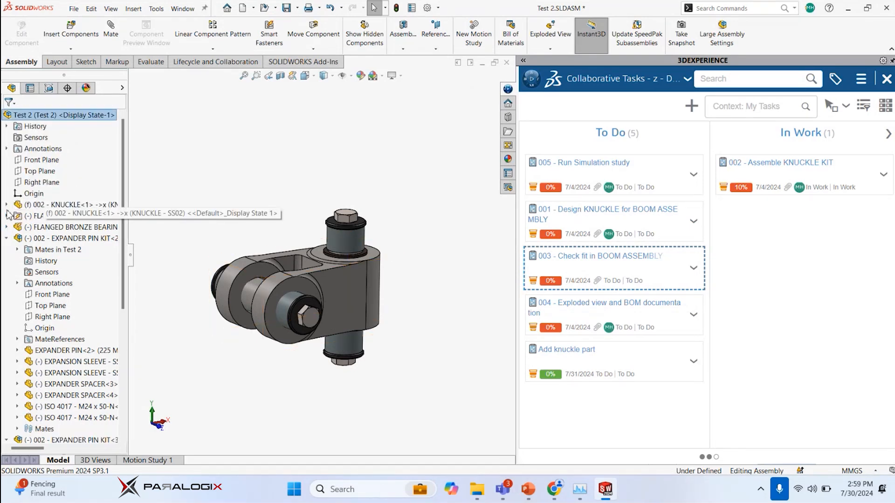
left_click(19, 206)
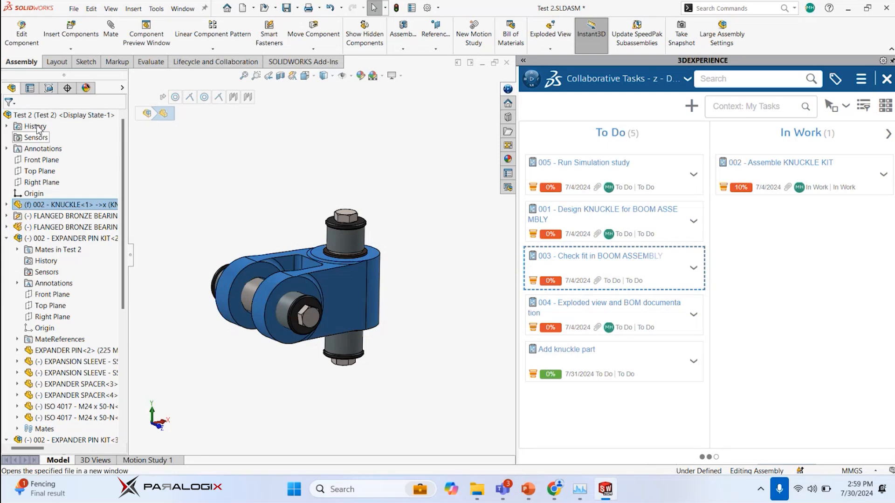
left_click_drag(28, 116, 758, 199)
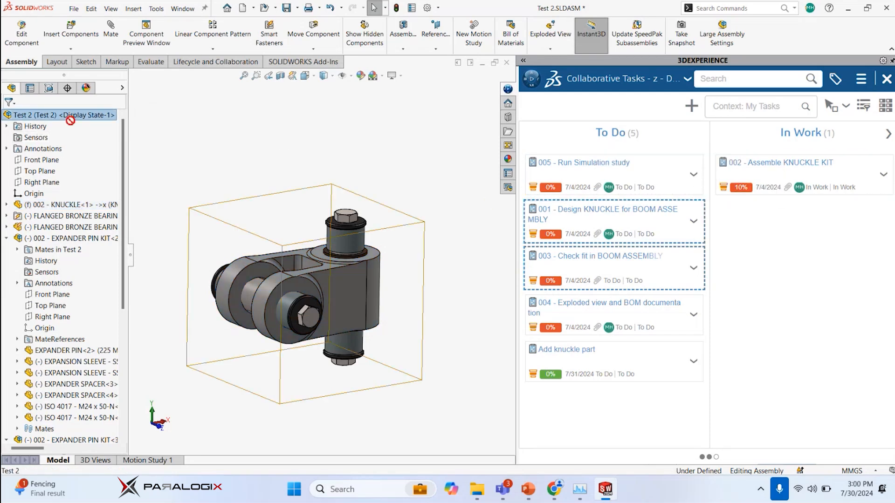
left_click(349, 158)
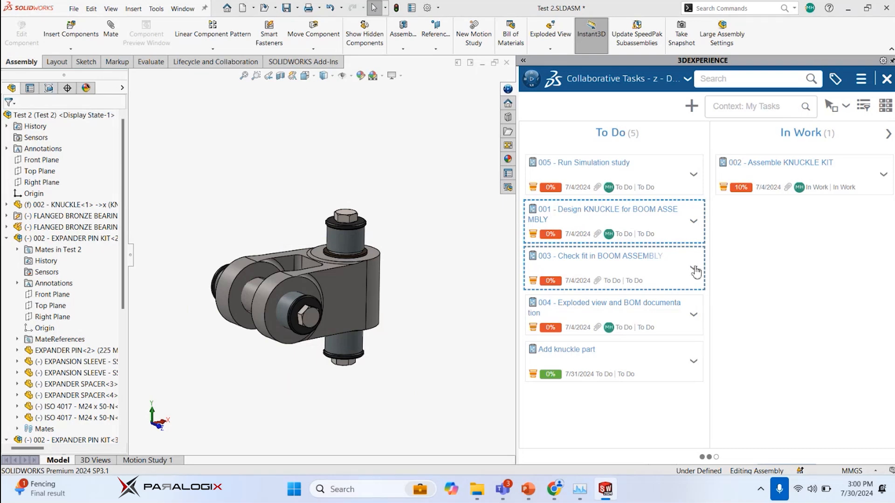
Open the details of task 003 - Check fit in BOOM ASSEMBLY and close the Test 2 documents without saving
right_click(647, 265)
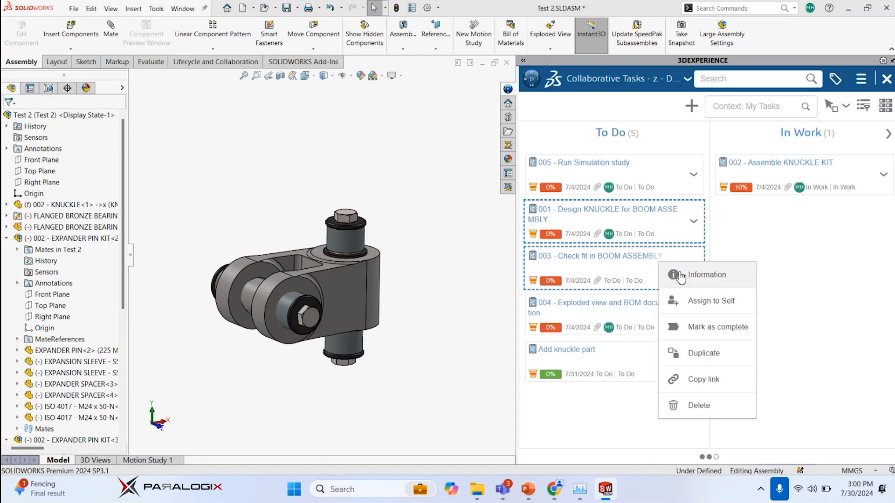
left_click(683, 273)
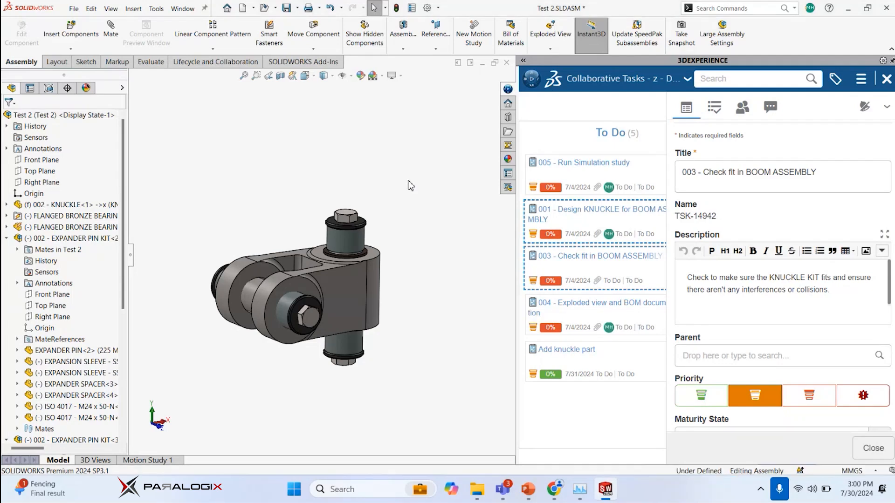
scroll(321, 175, "down", 2)
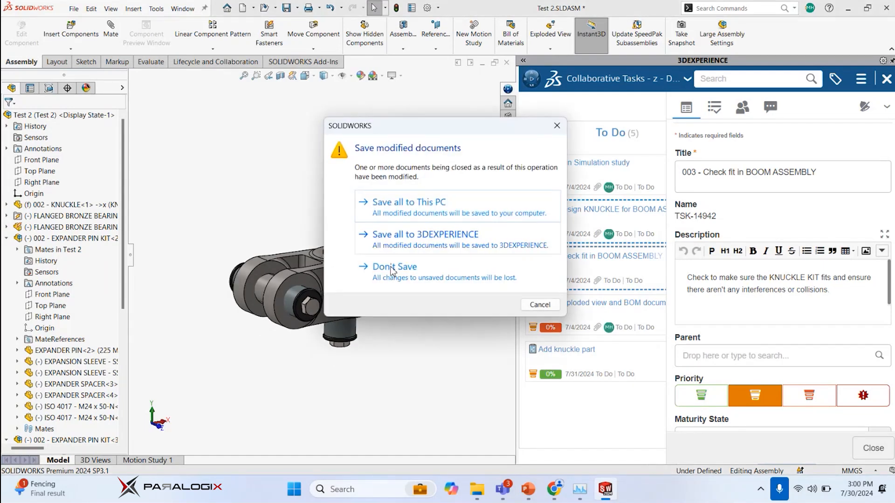
left_click(418, 257)
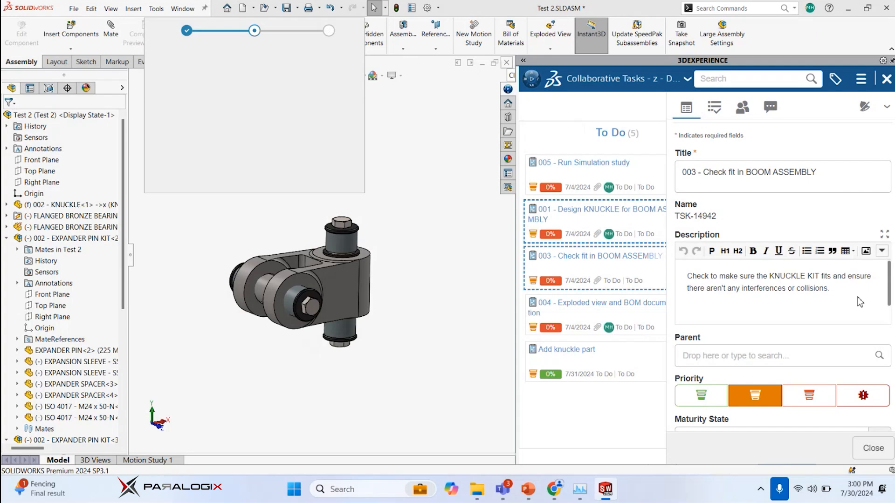
Open the task's 003 - KNUCKLE KIT attachment in SOLIDWORKS with all referenced documents and dismiss the open summary
scroll(879, 308, "down", 9)
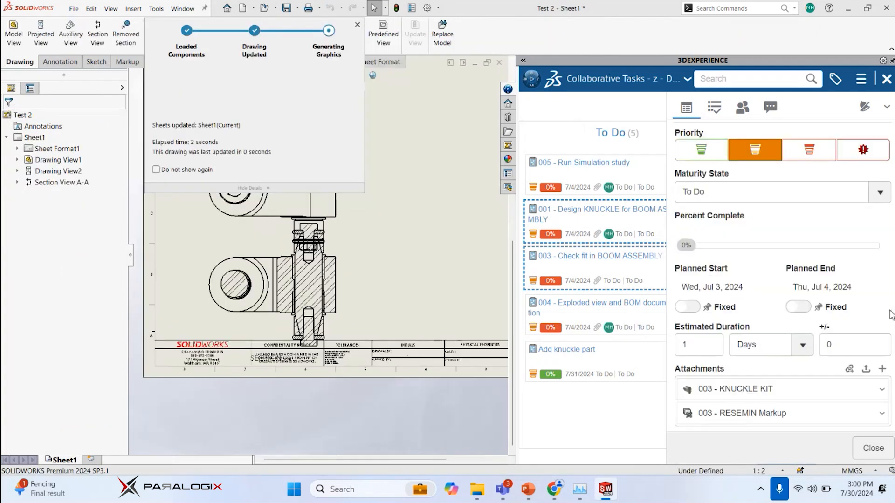
scroll(879, 308, "up", 1)
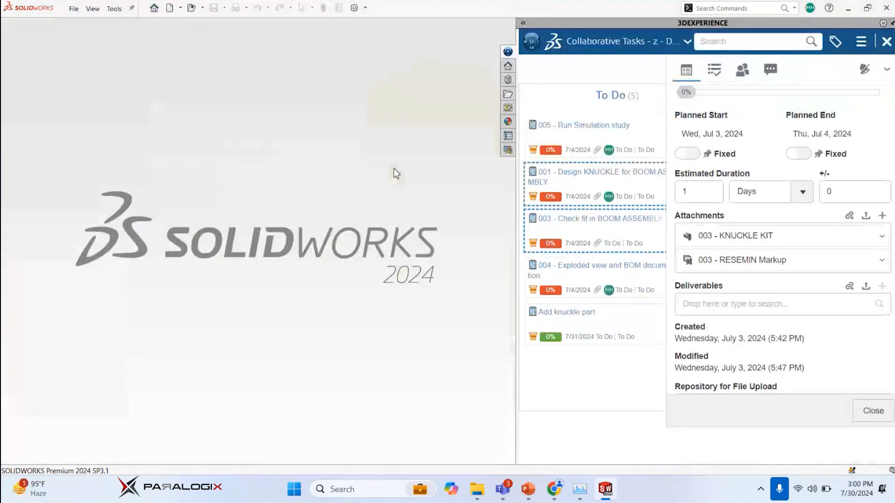
left_click_drag(738, 240, 359, 170)
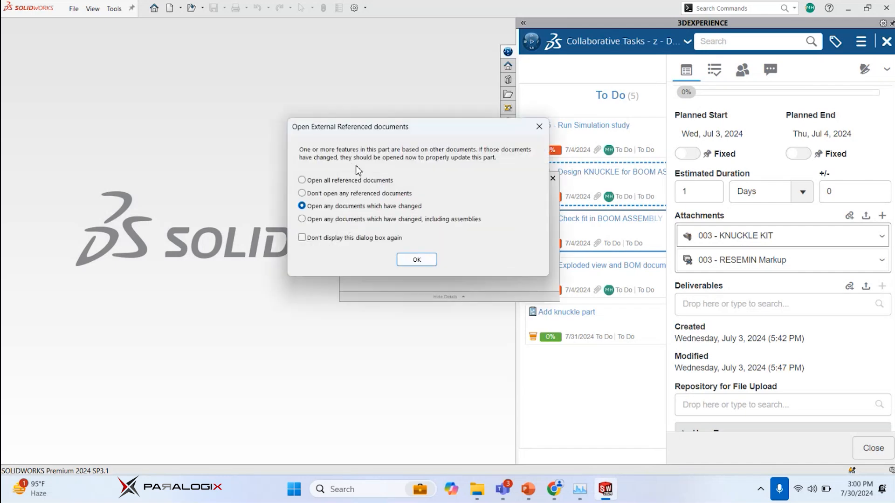
left_click(420, 262)
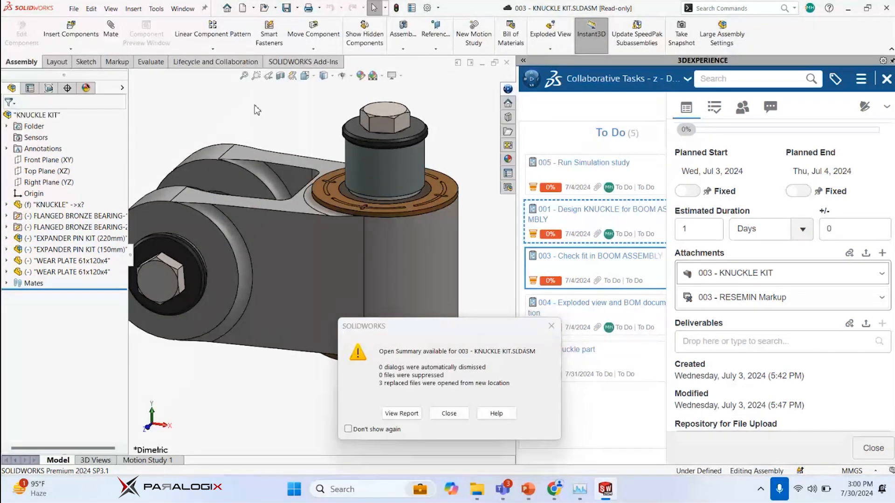
left_click(449, 414)
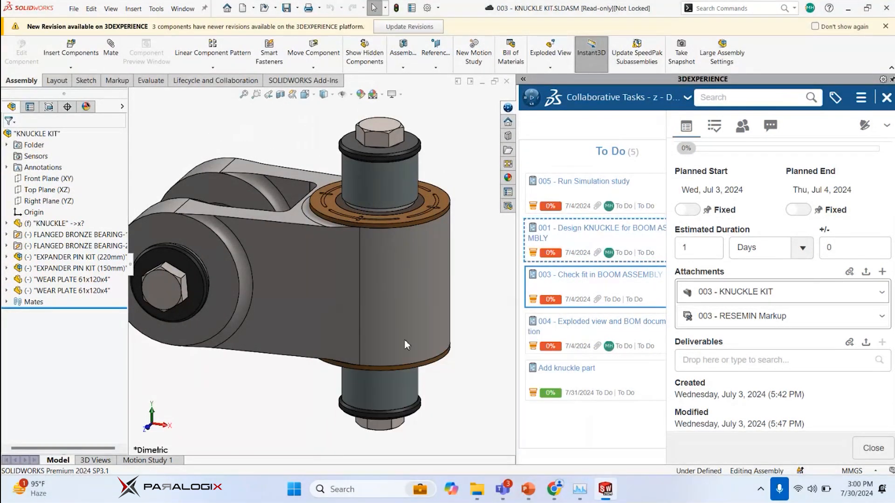
Examine the KNUCKLE KIT assembly against the fit-check task's description and attachments, and close the assembly
middle_click_drag(204, 151, 220, 163)
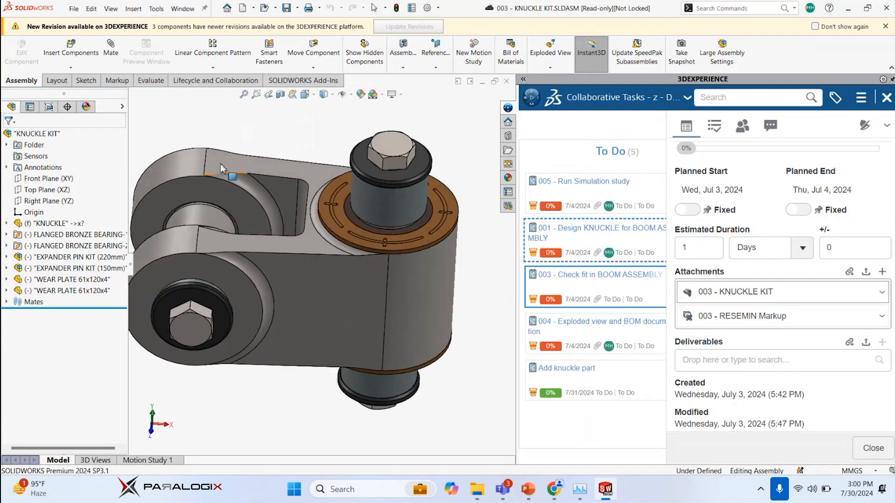
key("f")
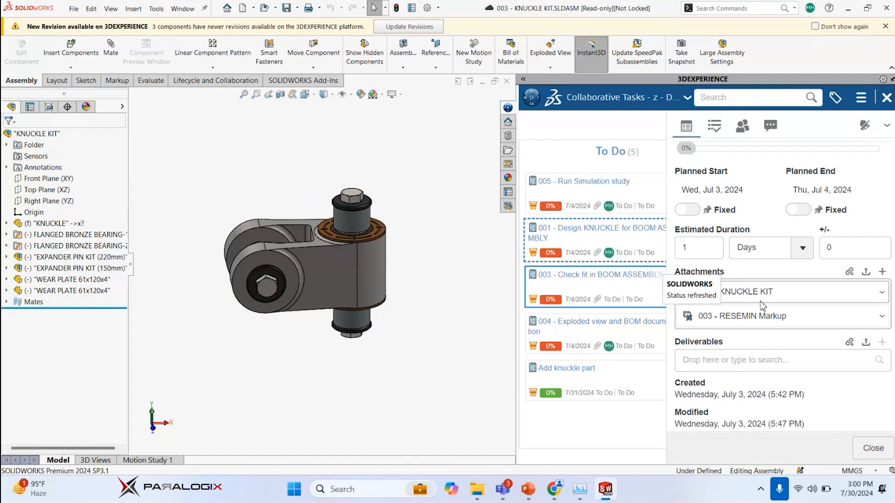
scroll(762, 306, "down", 3)
scroll(748, 262, "up", 8)
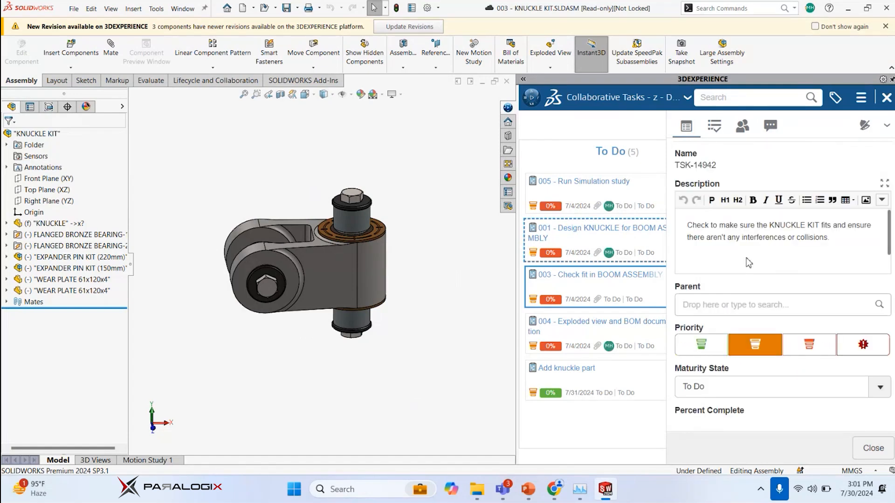
scroll(730, 236, "down", 5)
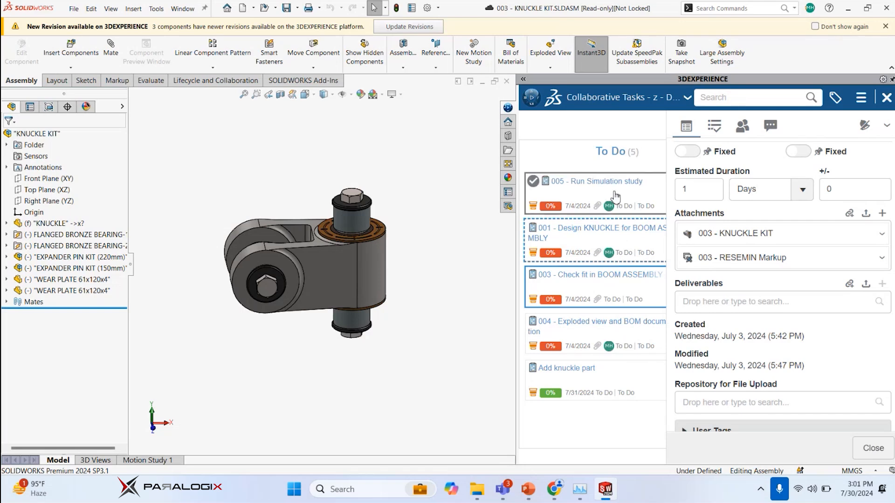
left_click(506, 81)
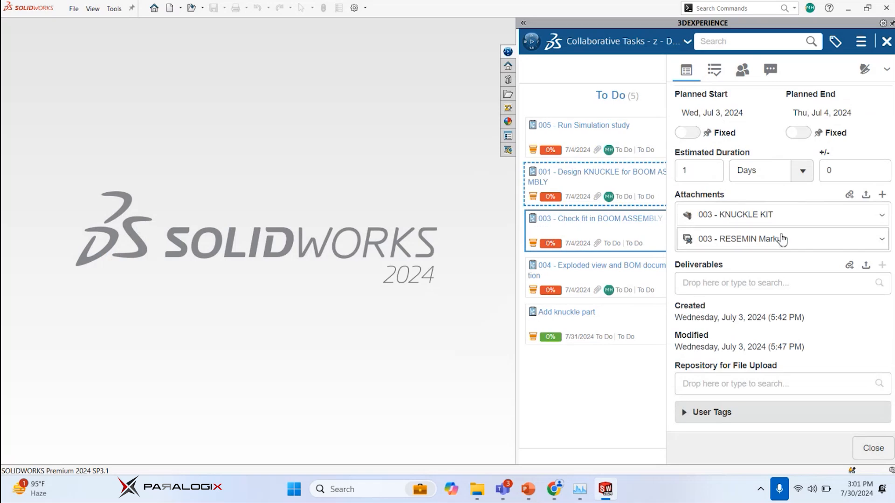
Open the details of task 001 - Design KNUCKLE for BOOM ASSEMBLY and load its 001 - BOOM ASSEMBLY attachment in SOLIDWORKS
right_click(582, 184)
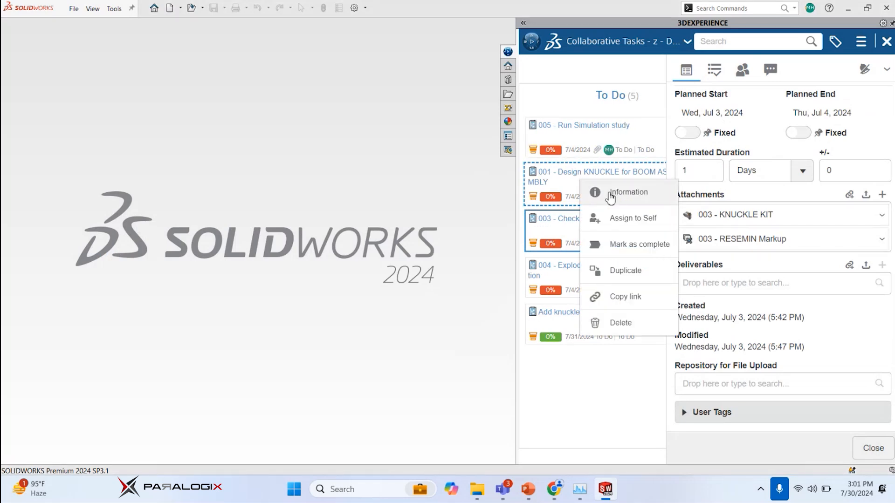
left_click(615, 192)
scroll(758, 279, "down", 5)
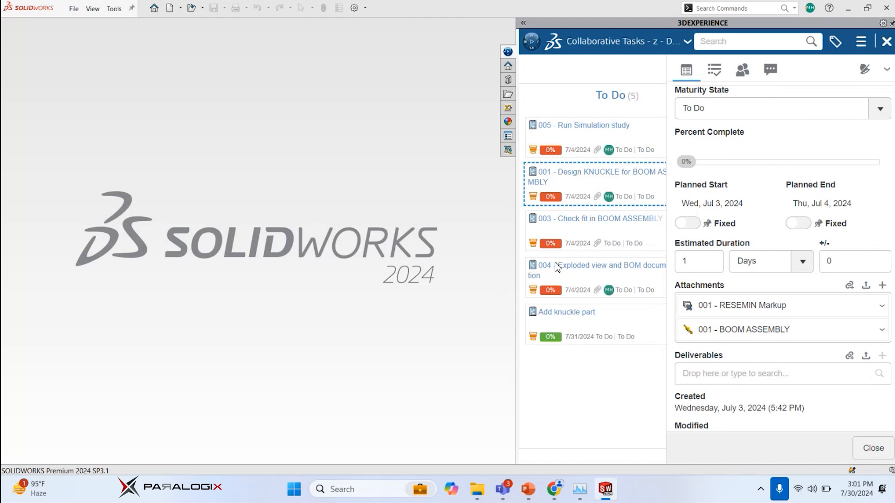
left_click_drag(728, 334, 348, 208)
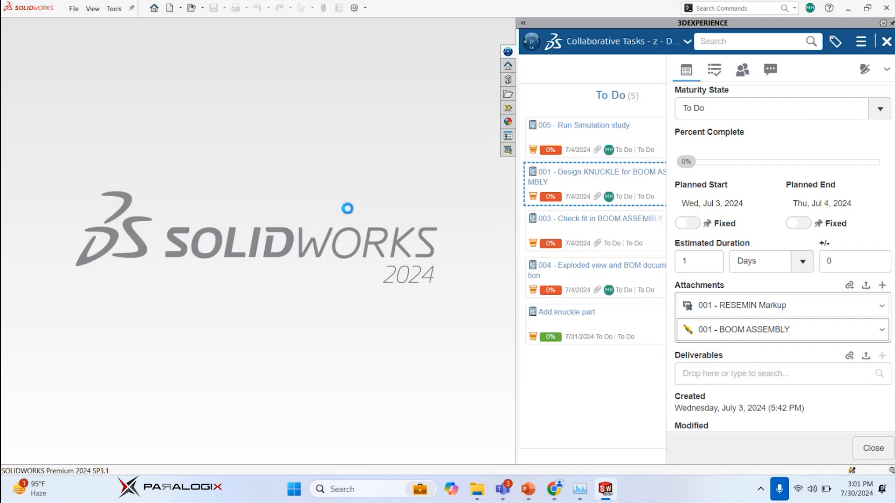
left_click(601, 229)
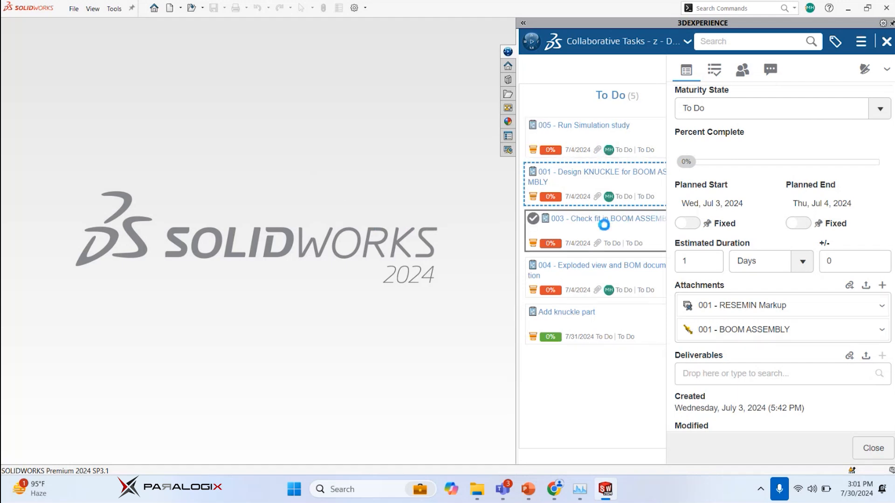
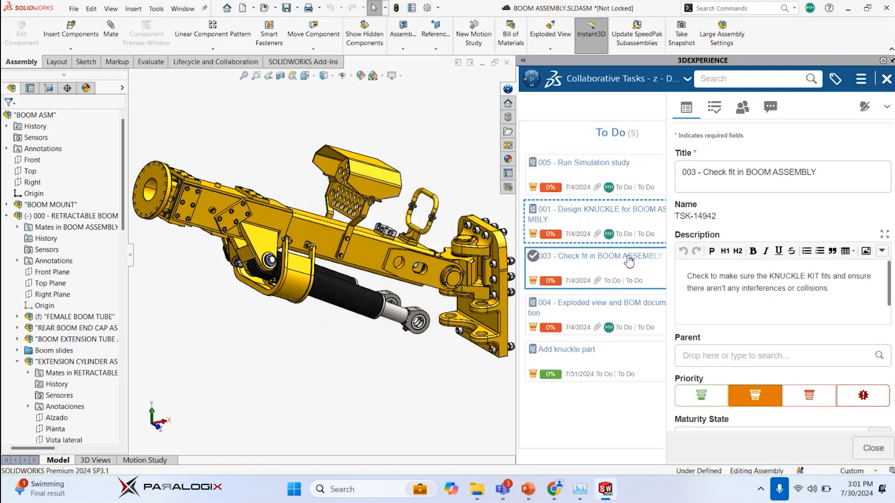
Insert the fit-check task's 003 - KNUCKLE KIT attachment into the boom assembly, placing it beside the boom support's lower lugs
scroll(708, 273, "down", 10)
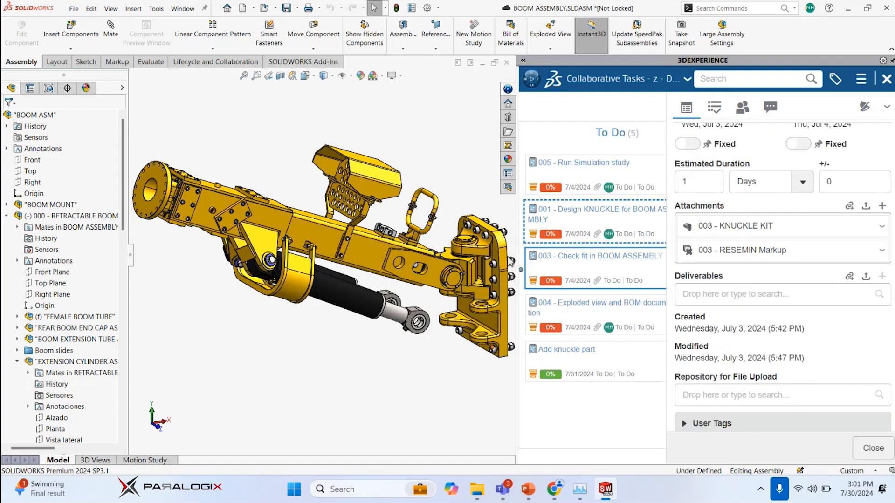
scroll(508, 261, "down", 4)
scroll(466, 280, "up", 4)
scroll(322, 289, "down", 8)
scroll(322, 317, "up", 7)
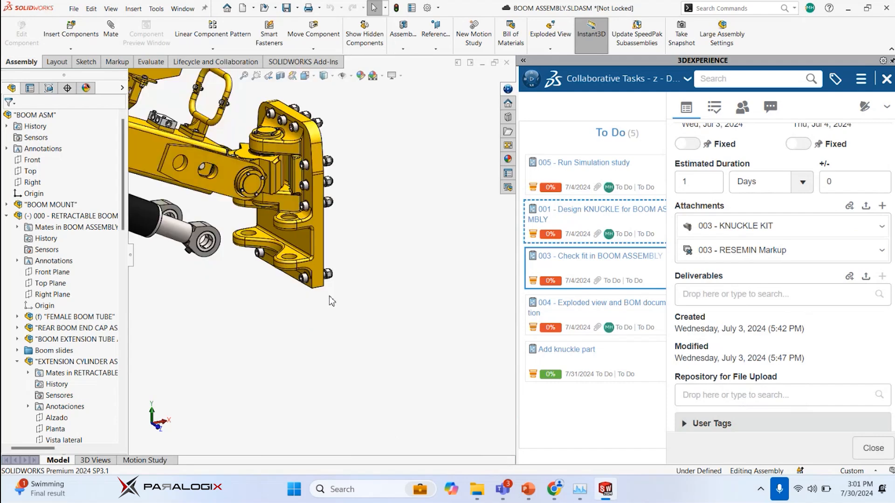
scroll(331, 301, "down", 5)
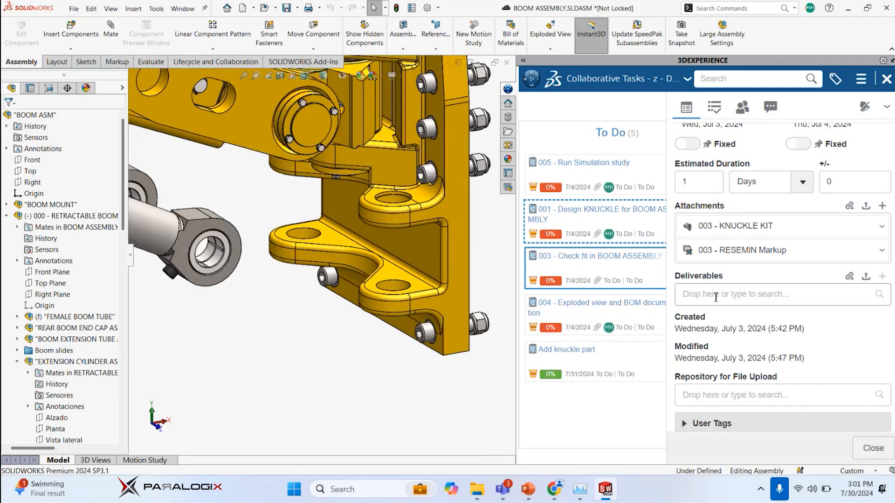
left_click_drag(787, 226, 304, 313)
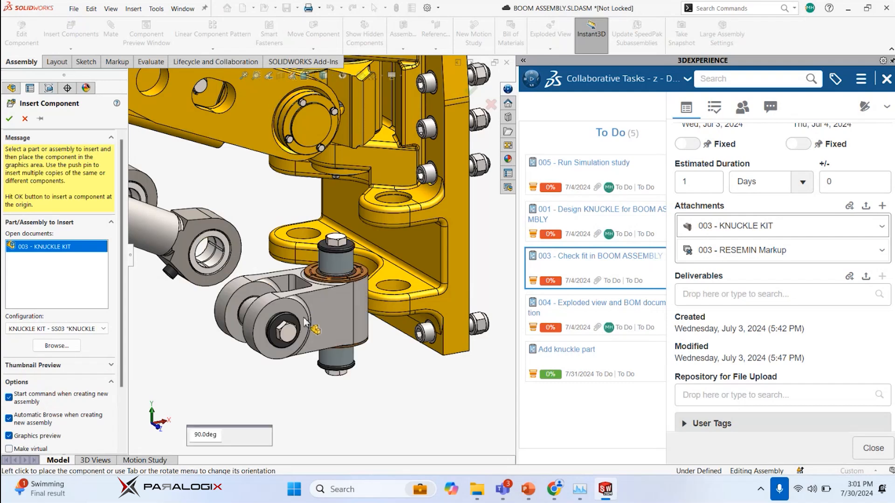
left_click(320, 313)
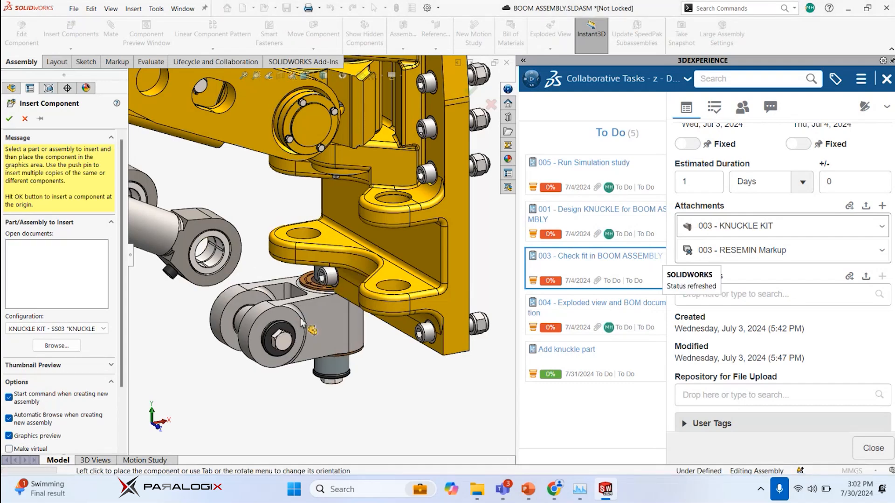
Make a second copy of the KNUCKLE KIT subassembly in the boom assembly, placed beside the first one
scroll(322, 303, "up", 5)
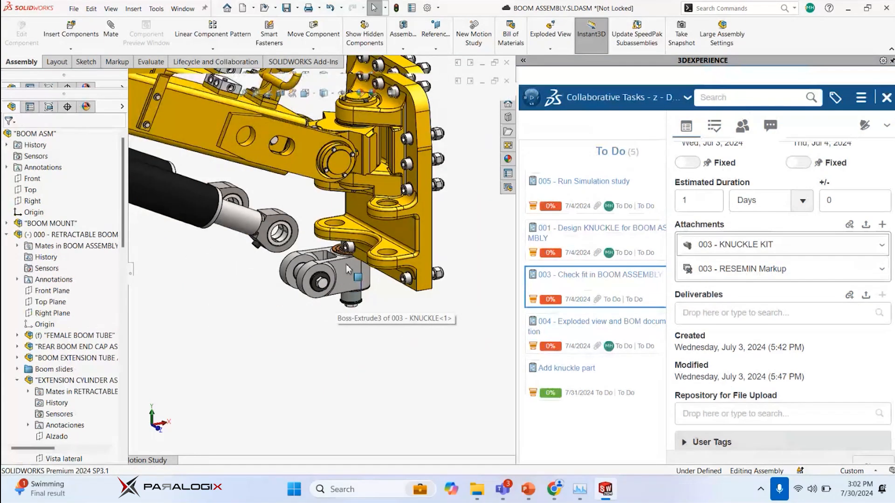
left_click(311, 276)
left_click(55, 268)
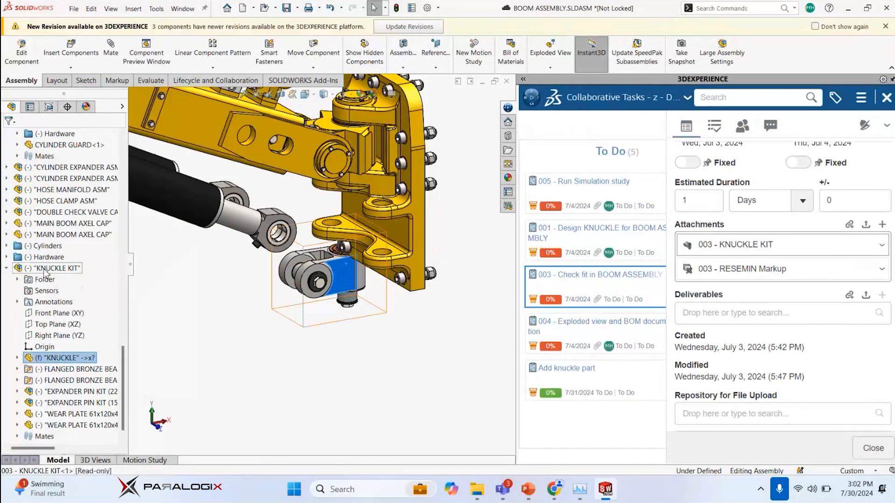
left_click(259, 305)
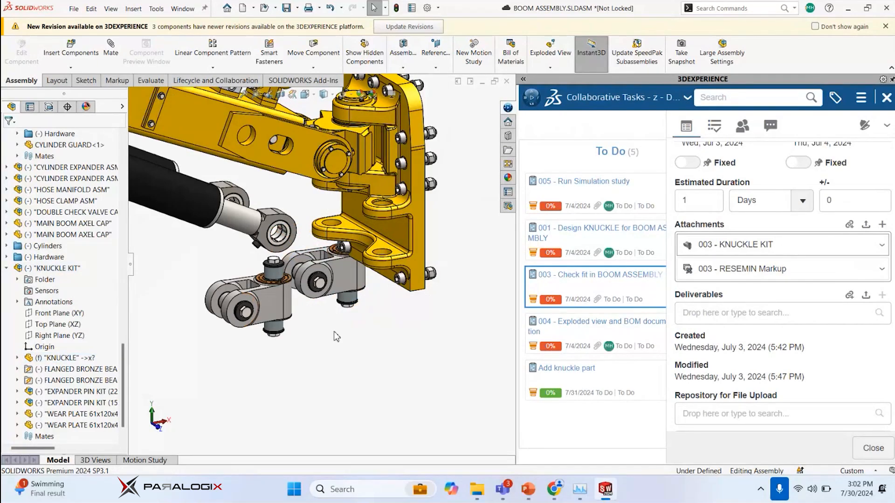
Mate the original knuckle kit's vertical expansion sleeve concentric with the nearer lug hole of the boom support
scroll(333, 326, "down", 3)
scroll(351, 233, "down", 2)
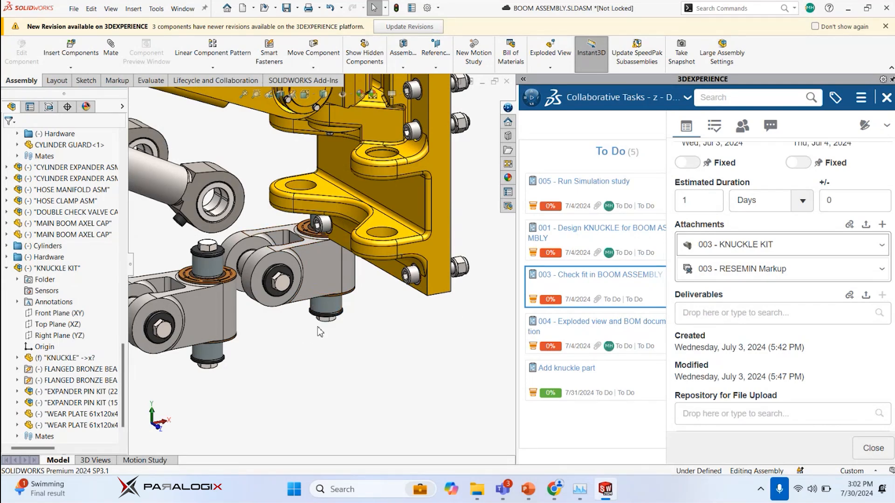
left_click(326, 306)
left_click_drag(326, 305, 384, 238, "alt")
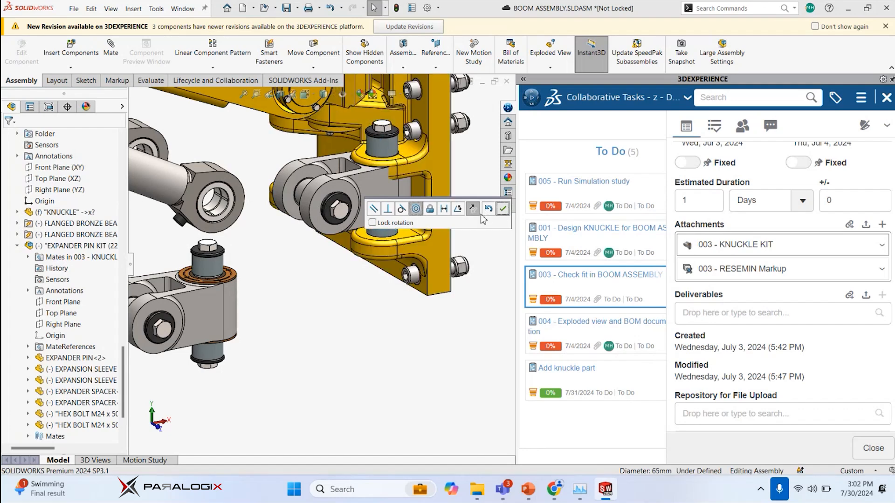
left_click(502, 209)
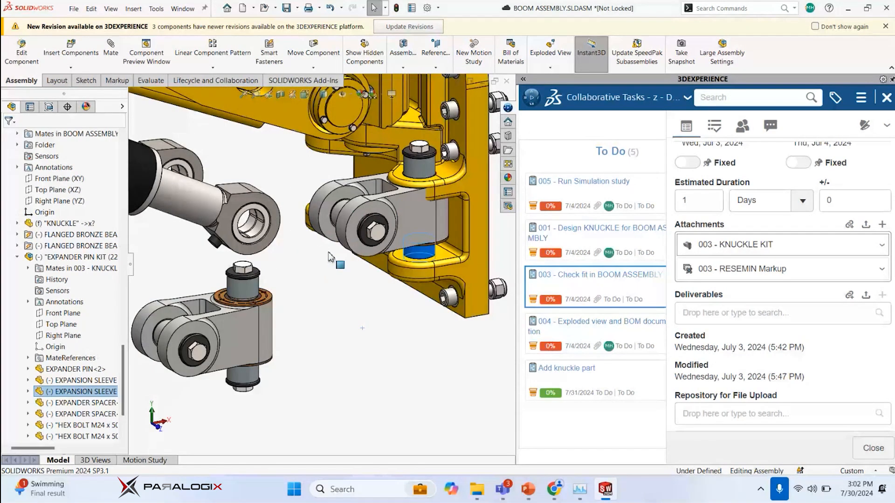
Mate the copied knuckle kit's vertical expansion sleeve concentric with the other lug hole of the boom support
scroll(335, 254, "down", 3)
middle_click_drag(333, 254, 334, 302)
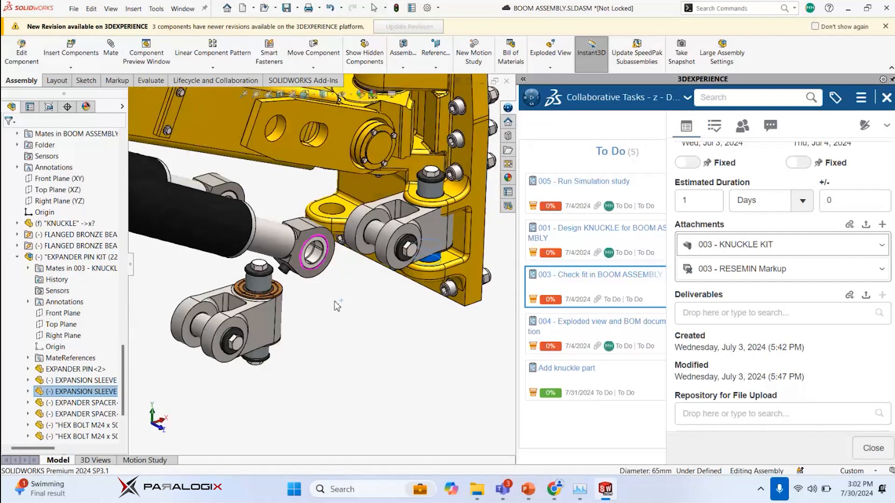
left_click(260, 353)
left_click_drag(292, 319, 332, 213, "alt")
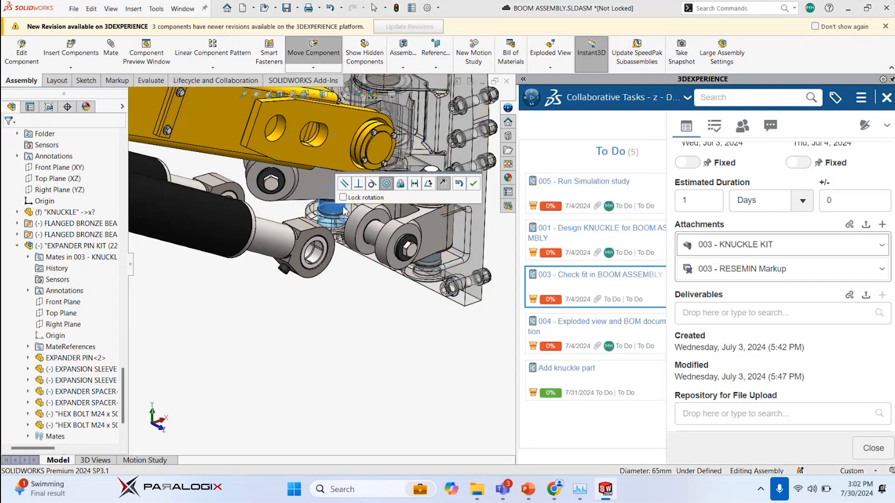
left_click(474, 185)
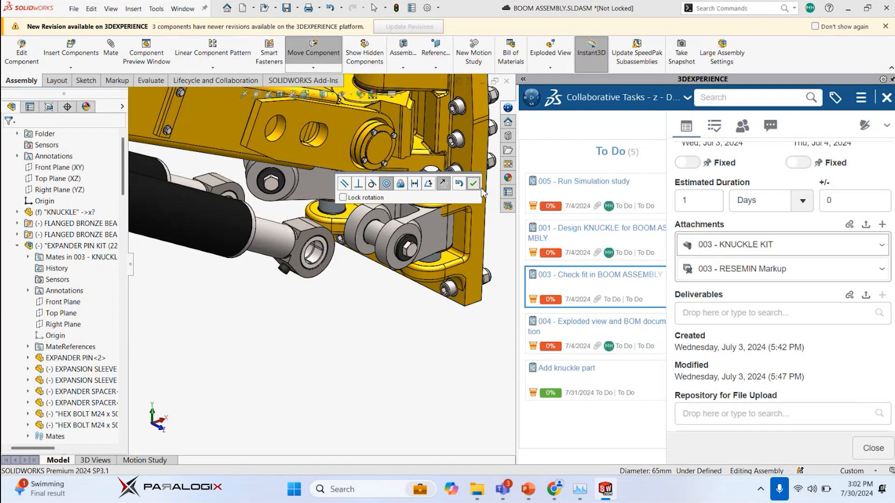
scroll(315, 263, "up", 1)
scroll(314, 261, "up", 5)
middle_click_drag(313, 261, 357, 170)
left_click(357, 170)
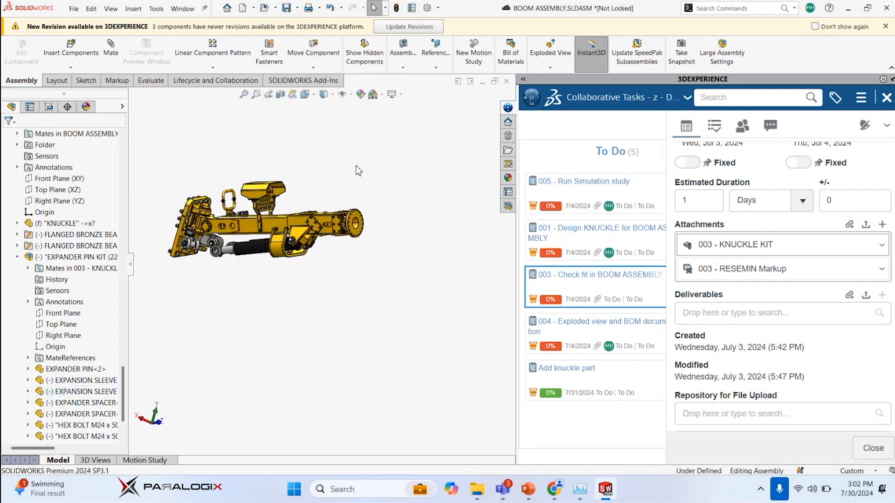
key("ctrl+7")
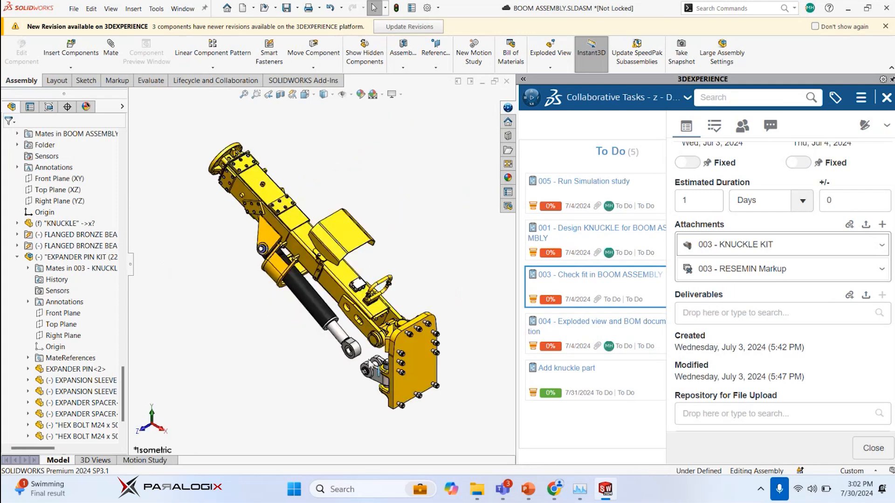
scroll(371, 365, "down", 8)
scroll(349, 342, "up", 2)
left_click(214, 203)
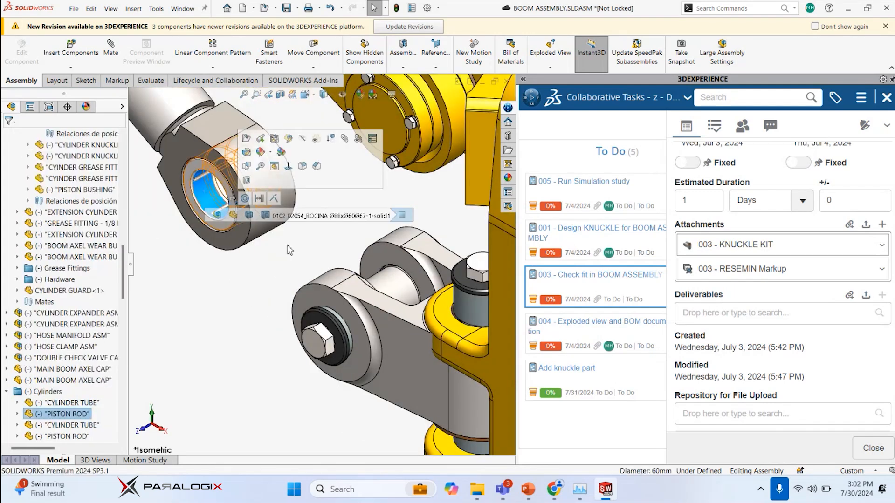
left_click(396, 286, "ctrl")
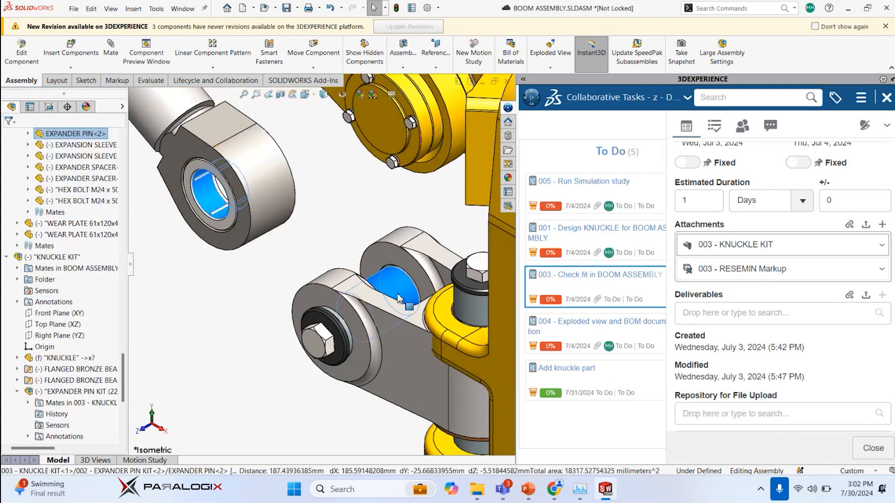
Center the original knuckle kit in its boom support lugs with a Width mate between the outer lug faces and the vertical pin's hex bolt heads
left_click(471, 265)
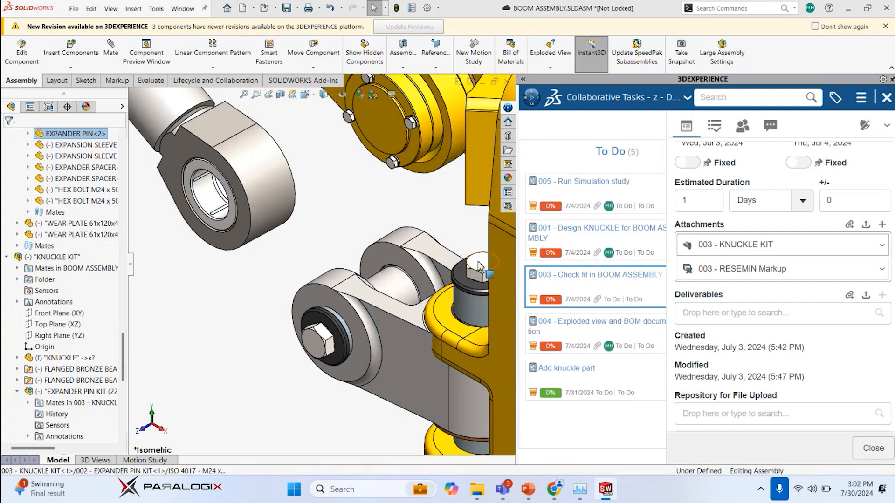
left_click(449, 318)
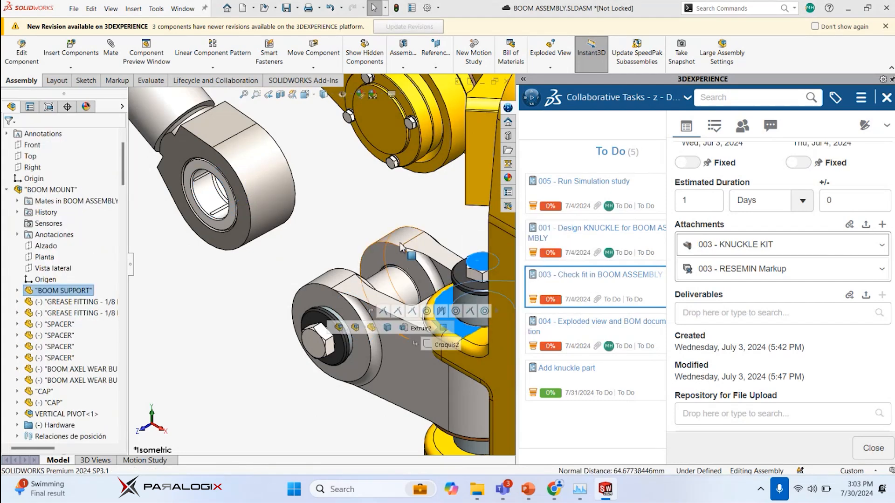
middle_click_drag(354, 327, 402, 334)
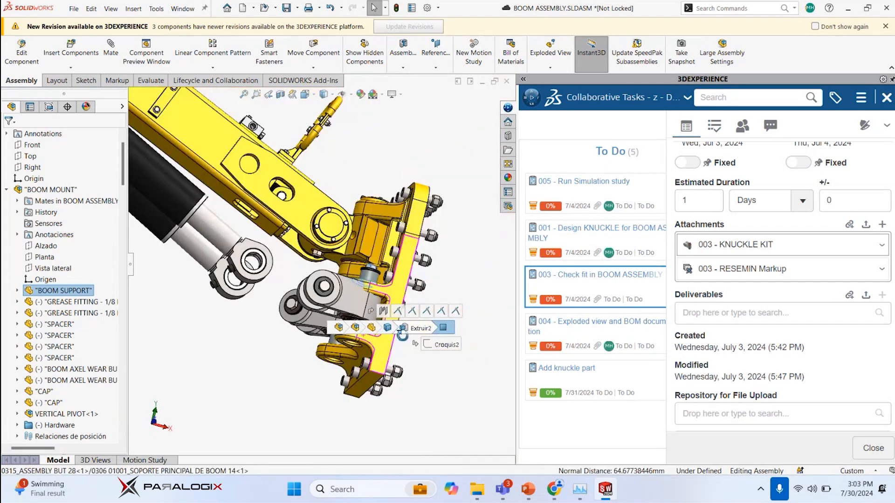
scroll(360, 339, "down", 9)
left_click(250, 245)
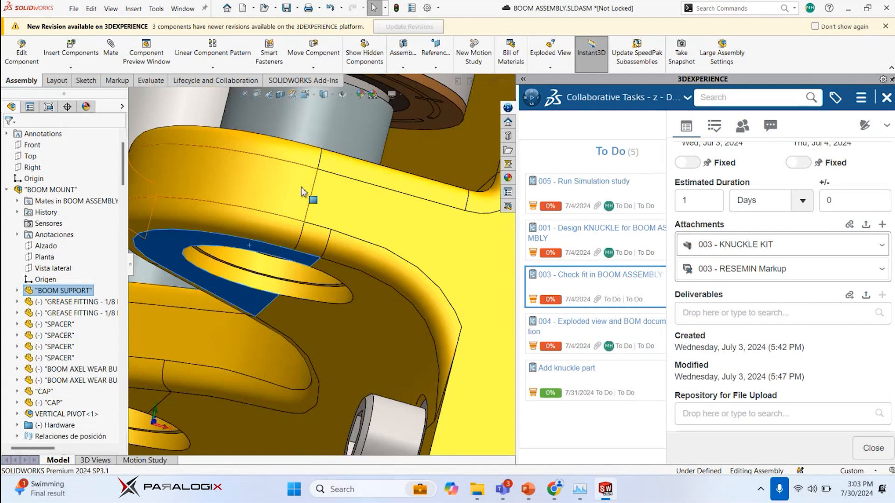
left_click(277, 255)
middle_click_drag(304, 234, 317, 188)
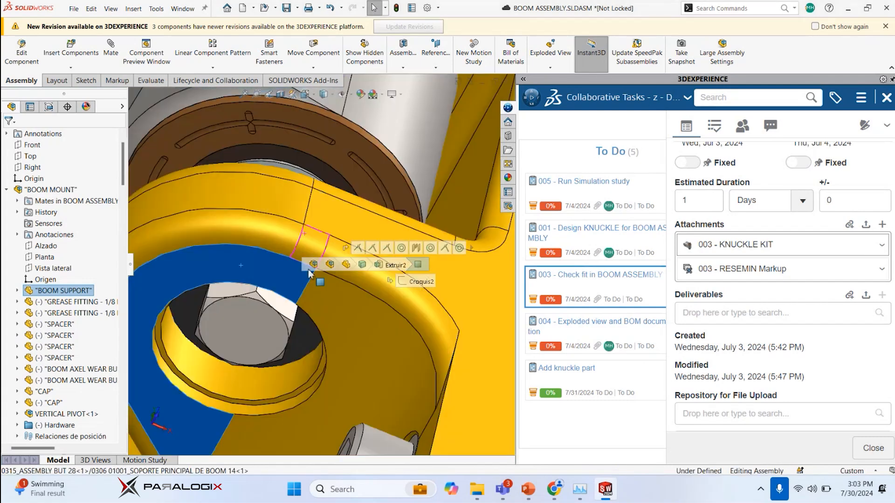
left_click(239, 350)
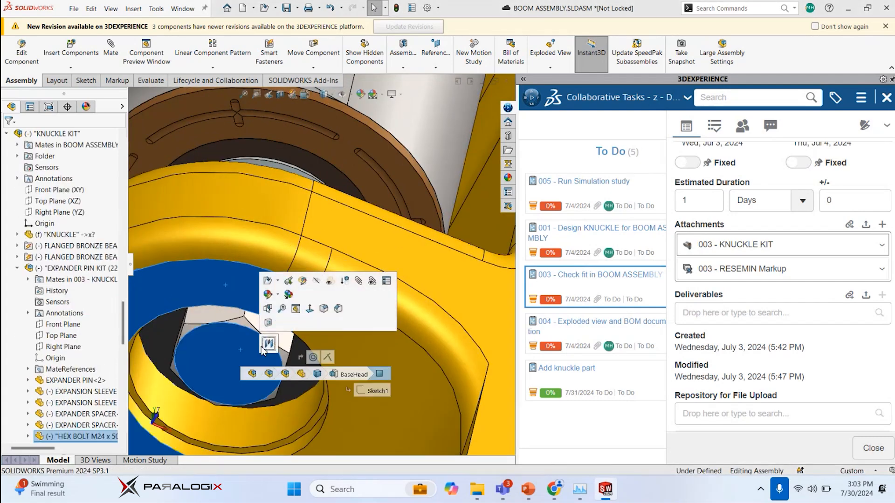
left_click(268, 344)
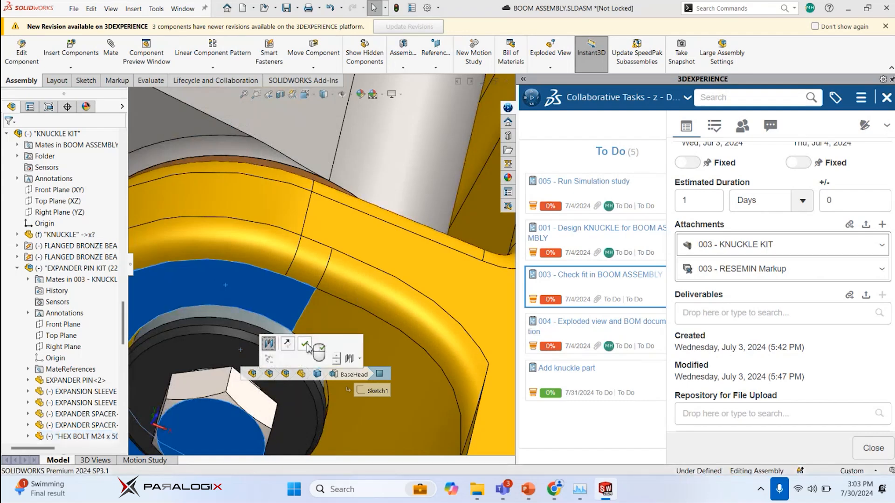
left_click(308, 349)
scroll(312, 252, "up", 3)
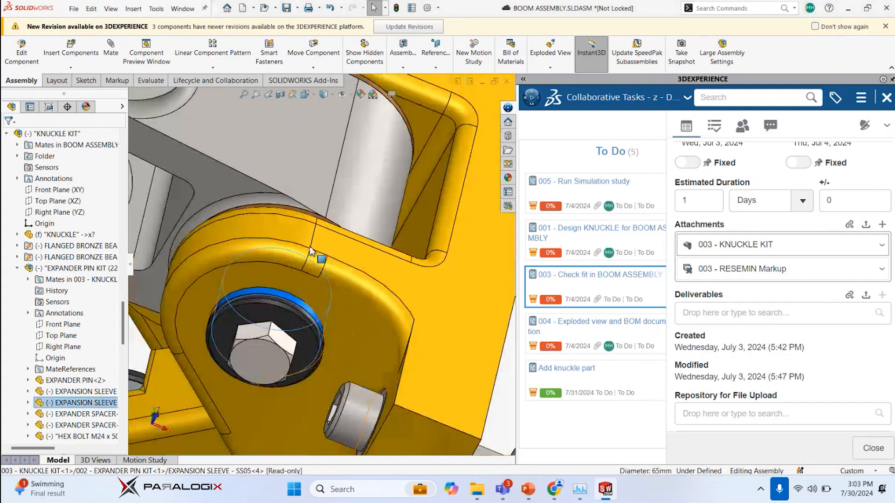
scroll(311, 252, "up", 5)
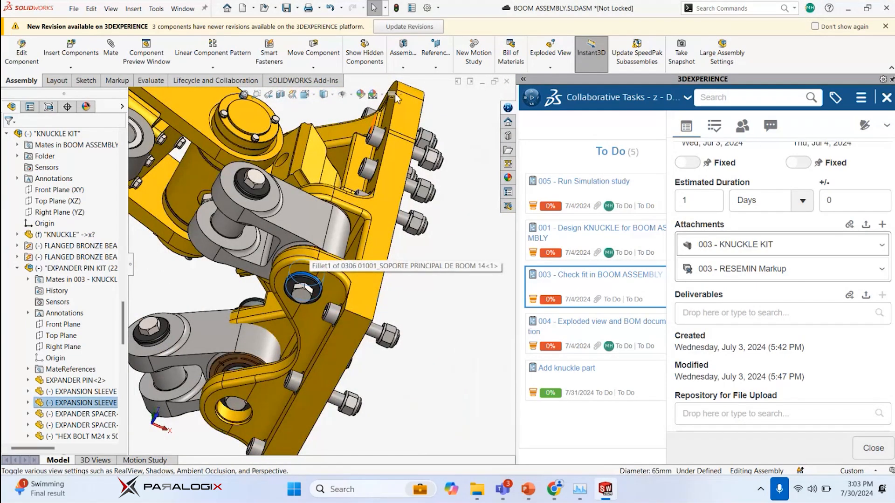
left_click(397, 96)
left_click(405, 94)
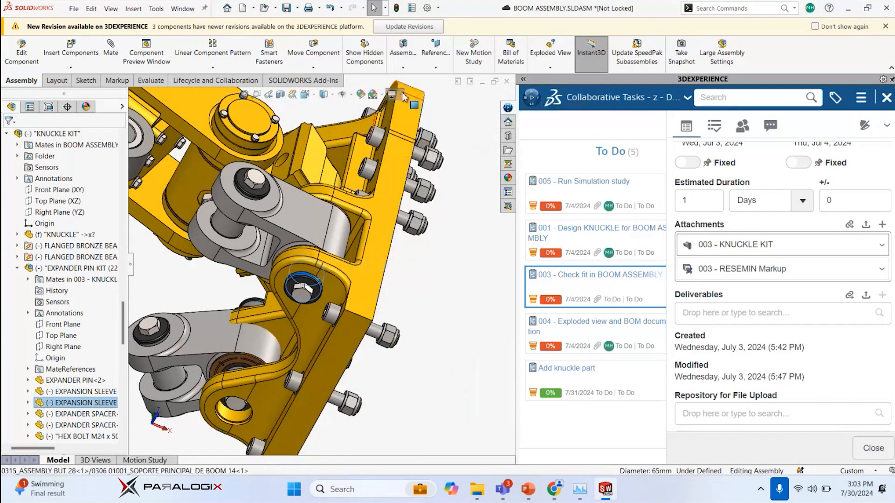
left_click(404, 97)
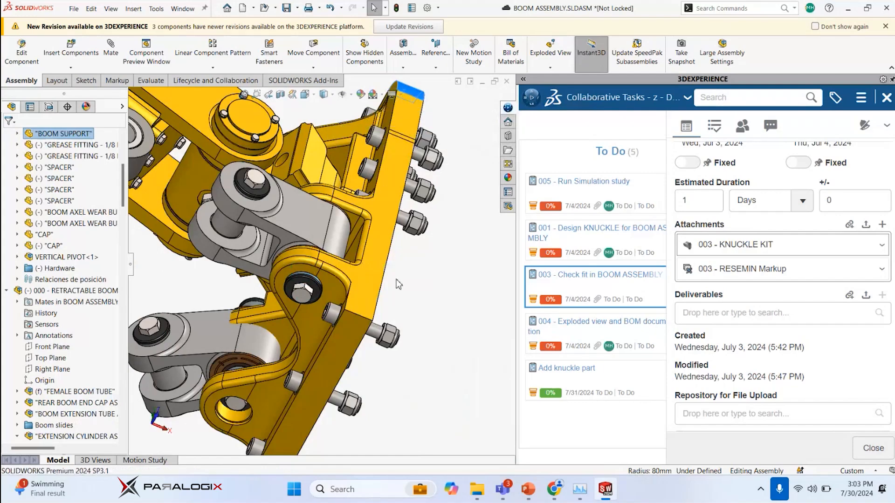
left_click(416, 303)
Move the copied knuckle kit down along its pin axis so the knuckle sits between the boom support's lugs
scroll(319, 265, "up", 4)
scroll(285, 254, "up", 1)
middle_click_drag(285, 255, 391, 271)
scroll(215, 285, "down", 2)
scroll(214, 285, "down", 3)
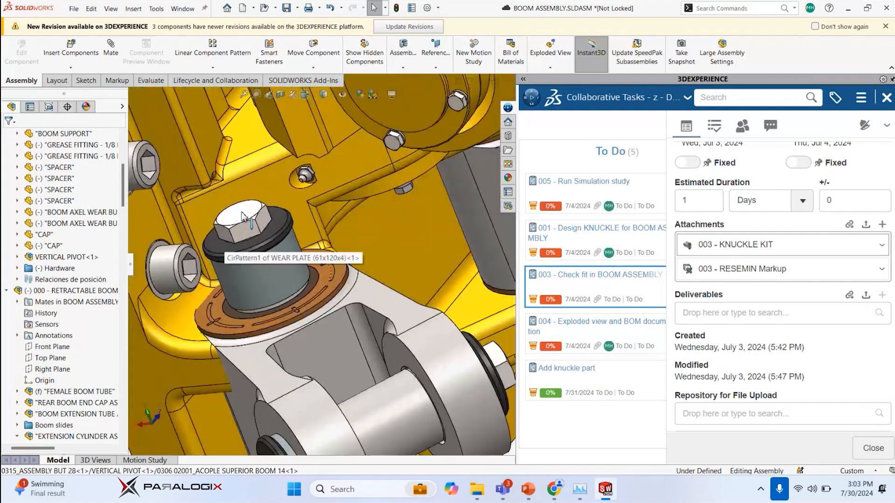
left_click(237, 214)
scroll(199, 318, "up", 5)
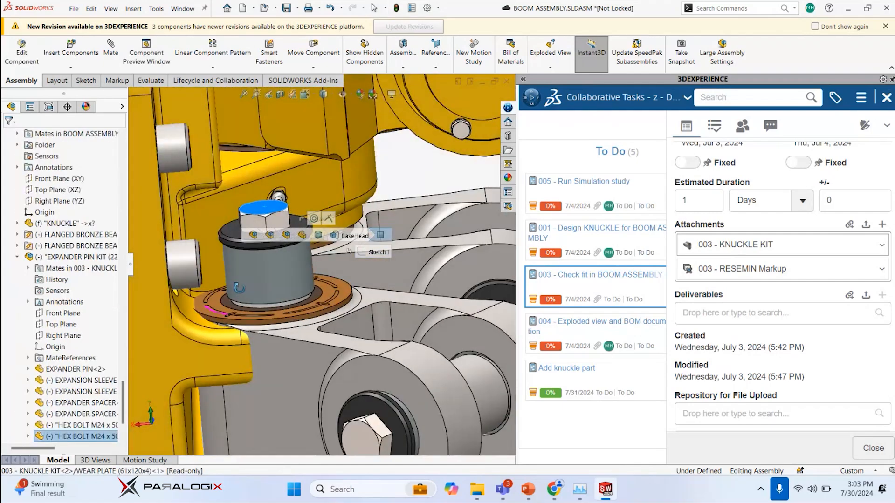
scroll(258, 295, "down", 4)
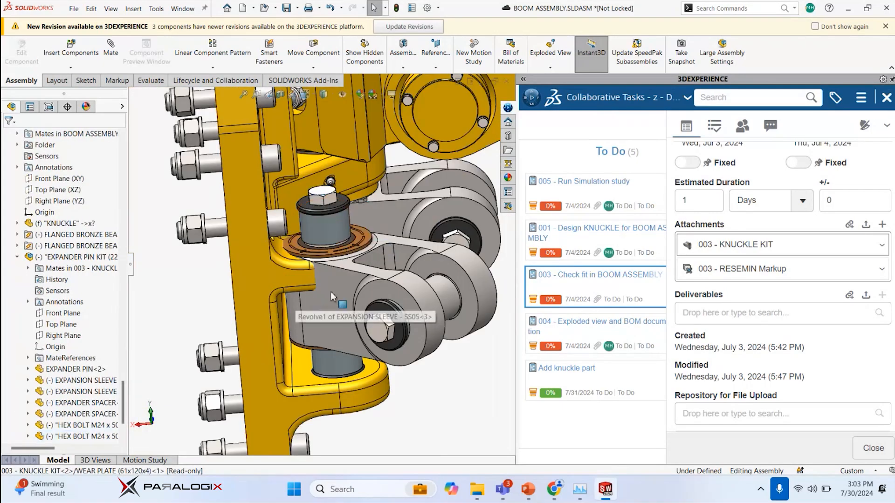
left_click(338, 310)
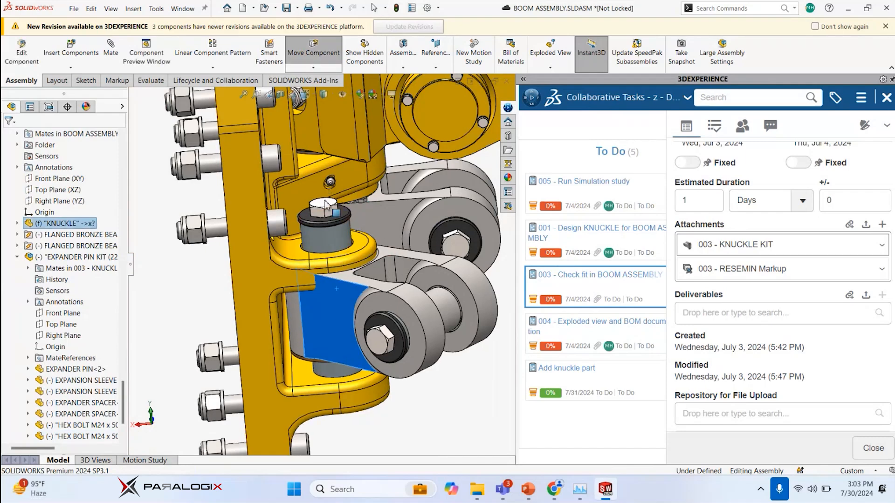
left_click(328, 211)
left_click(351, 253, "ctrl")
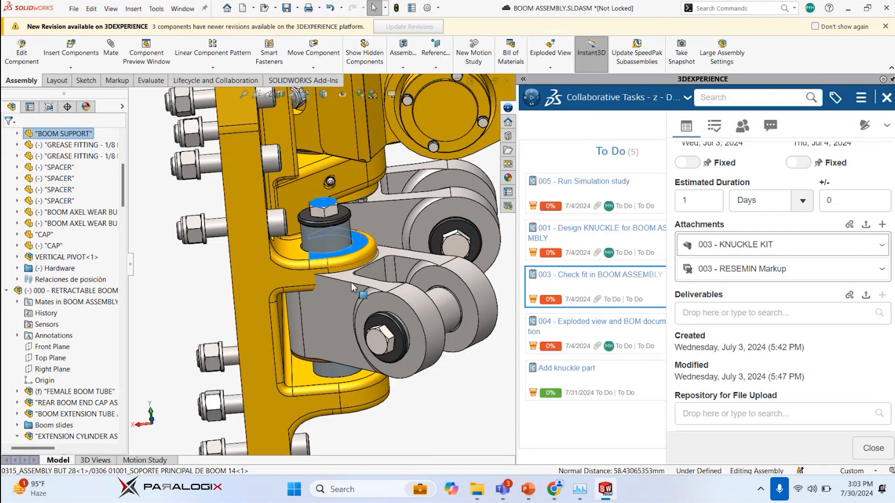
scroll(347, 278, "up", 5)
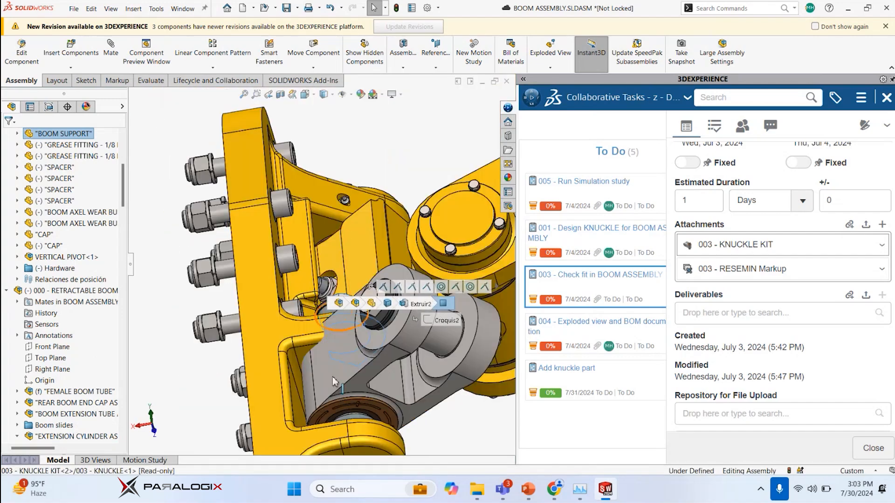
scroll(359, 397, "up", 4)
scroll(356, 384, "down", 6)
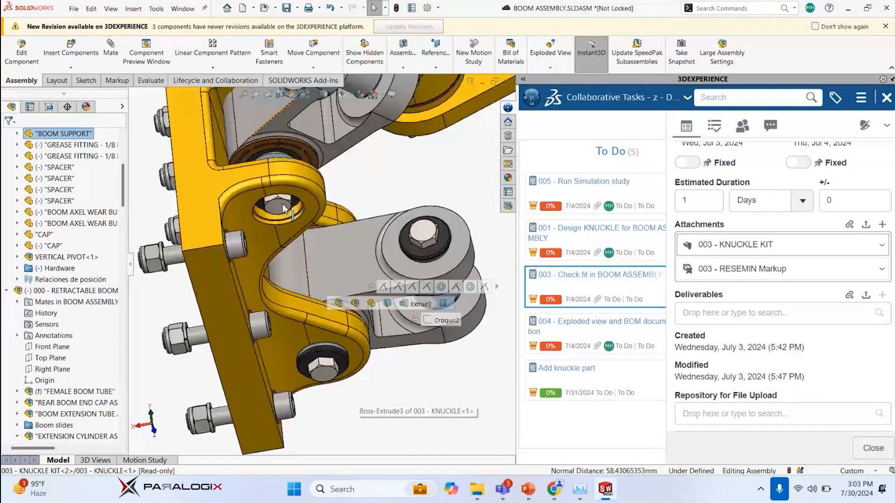
left_click(279, 208)
left_click(310, 208)
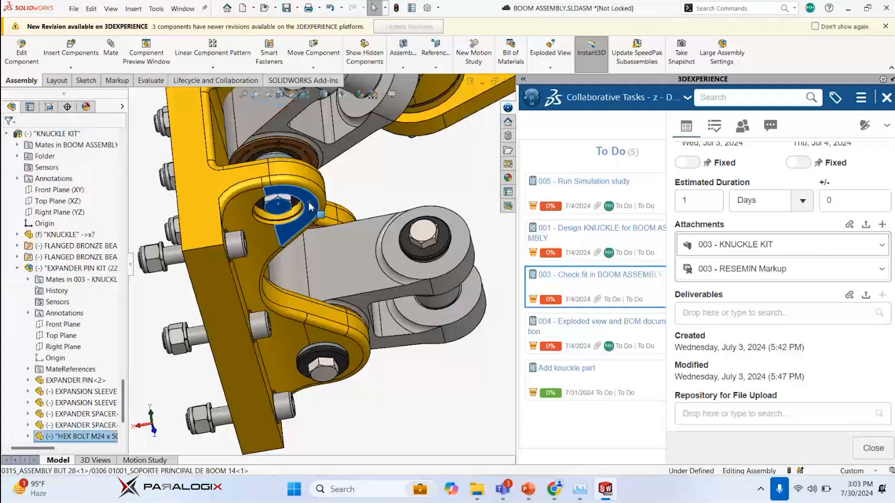
right_click(310, 207)
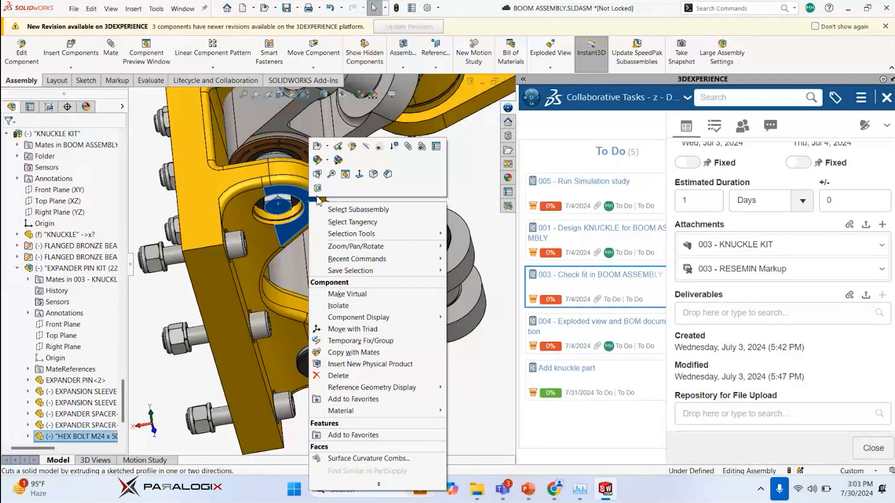
left_click(308, 199)
scroll(308, 200, "up", 3)
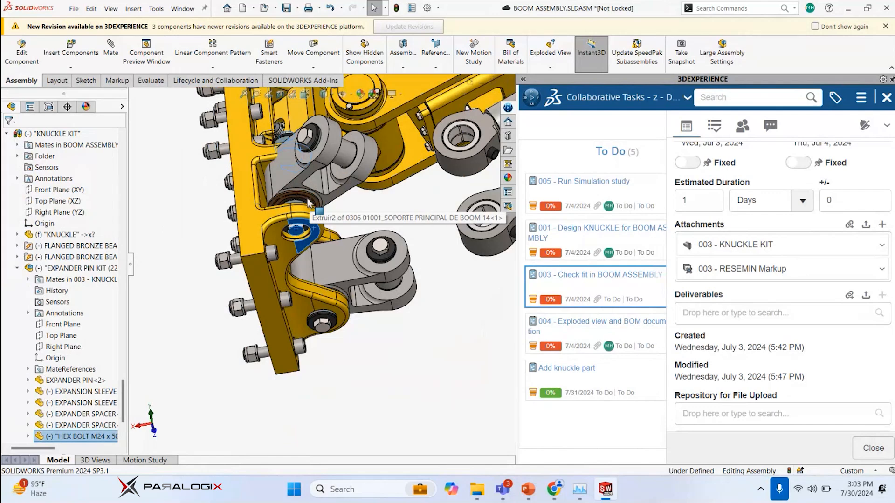
middle_click_drag(308, 242, 307, 254)
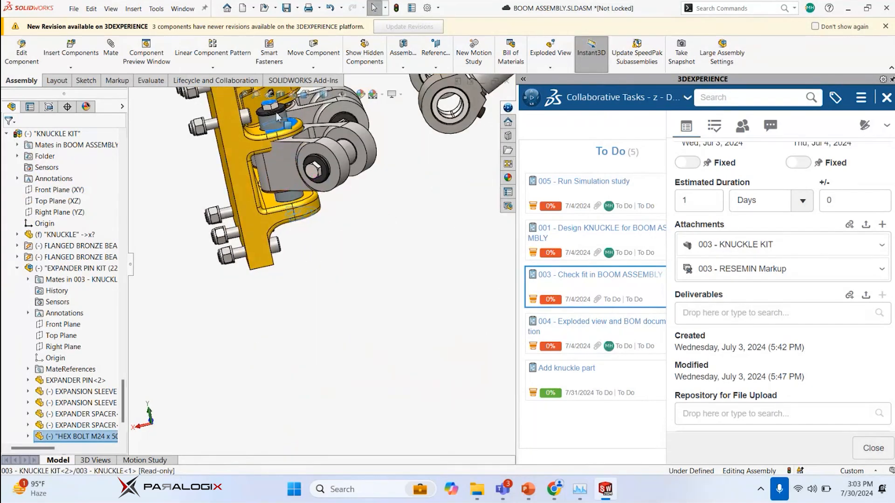
Center the copied knuckle kit in its boom support lugs with a Width mate between the outer lug faces and its vertical hex bolt heads
scroll(276, 112, "down", 5)
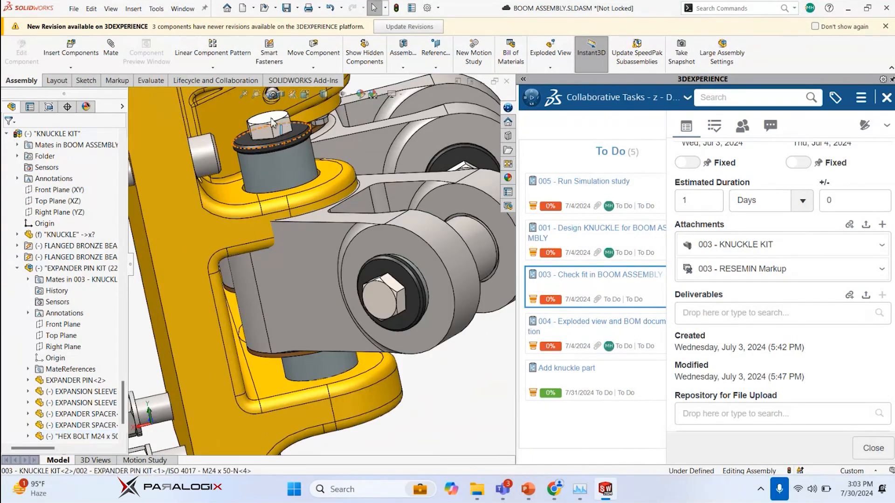
left_click(273, 123)
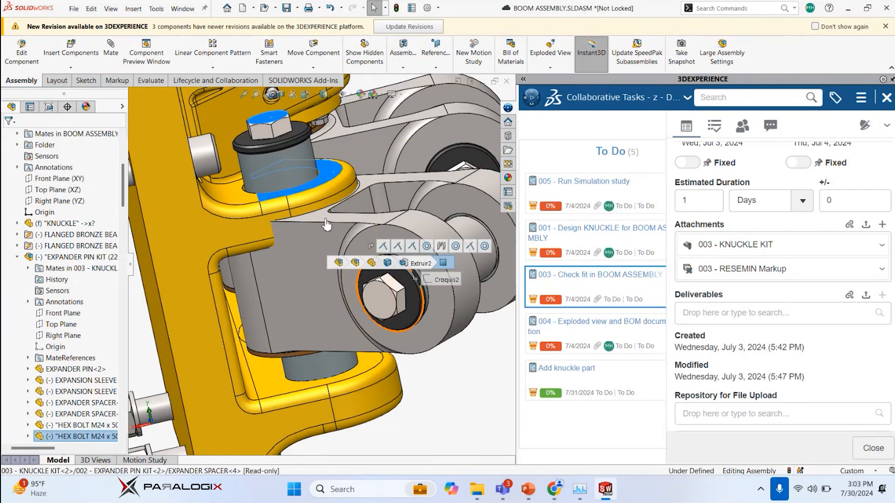
middle_click_drag(326, 224, 334, 153)
scroll(368, 284, "up", 3)
scroll(380, 375, "down", 5)
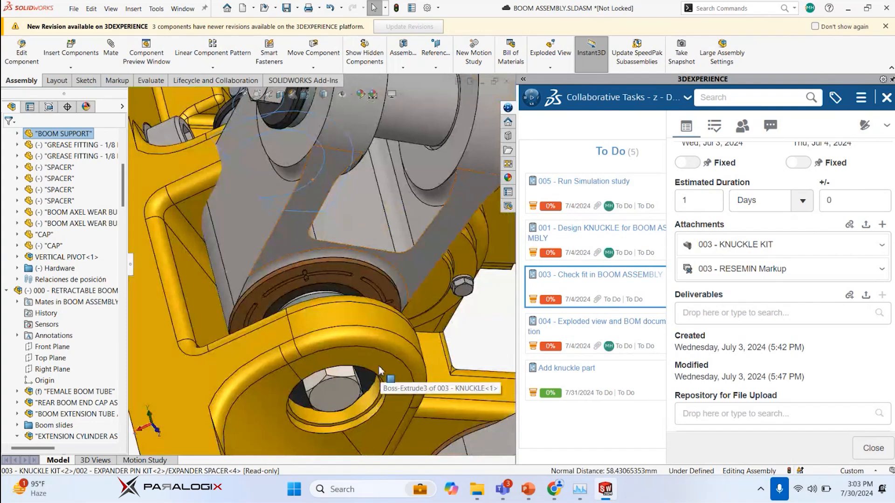
left_click(350, 393)
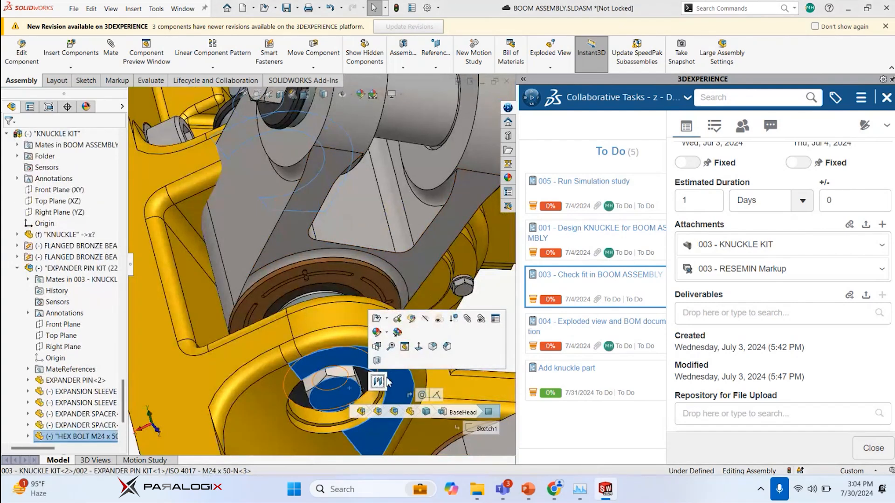
left_click(378, 382)
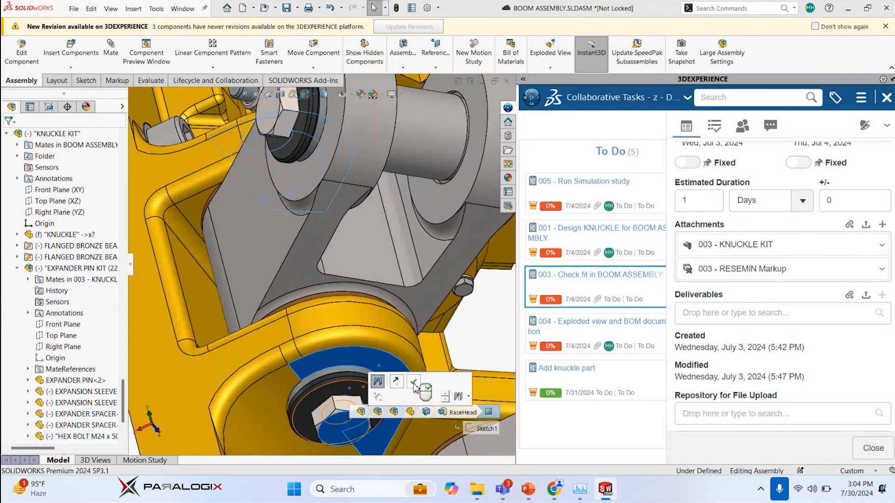
left_click(414, 381)
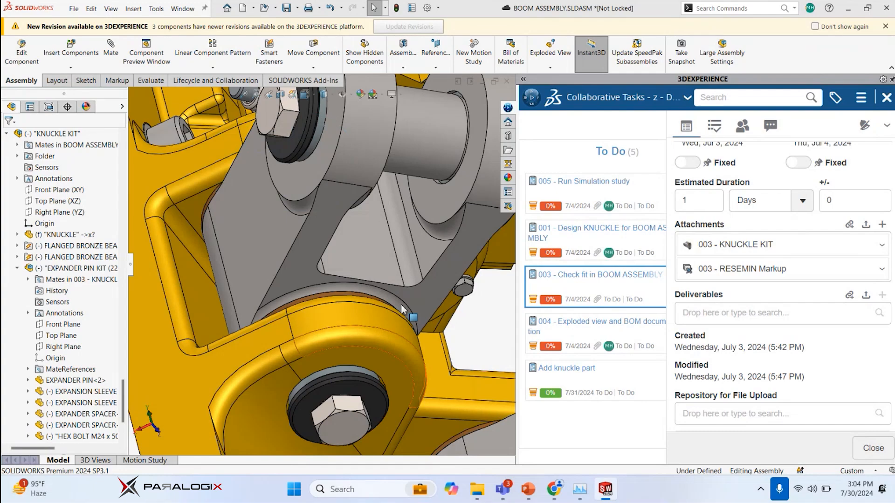
Try to mate the nearer piston rod's eye bore concentric with the copied knuckle kit's horizontal expander pin
scroll(370, 306, "down", 5)
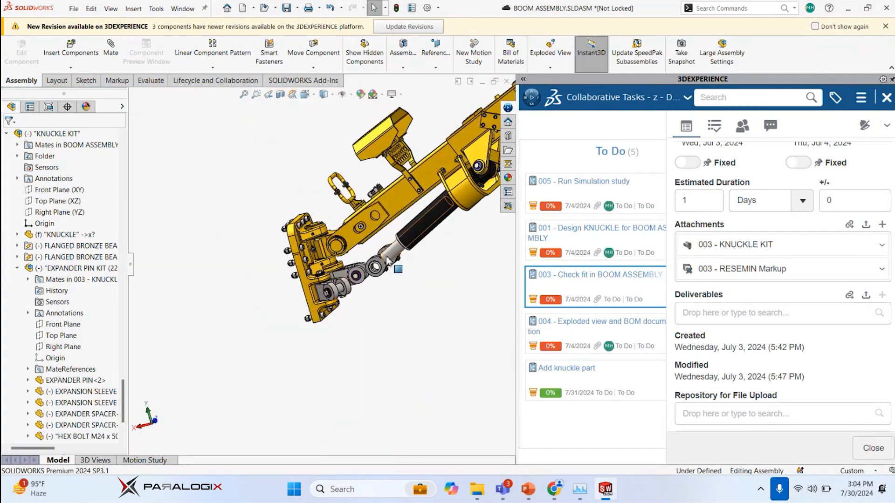
scroll(357, 299, "up", 1)
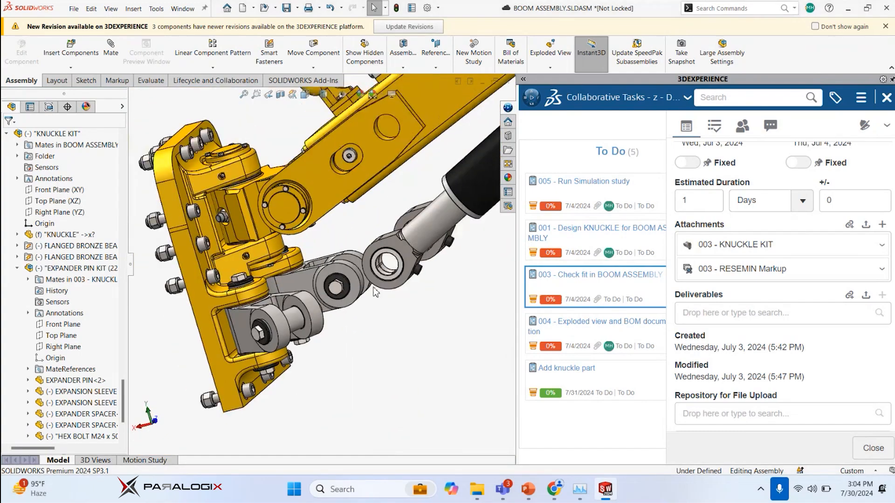
middle_click_drag(405, 295, 351, 275)
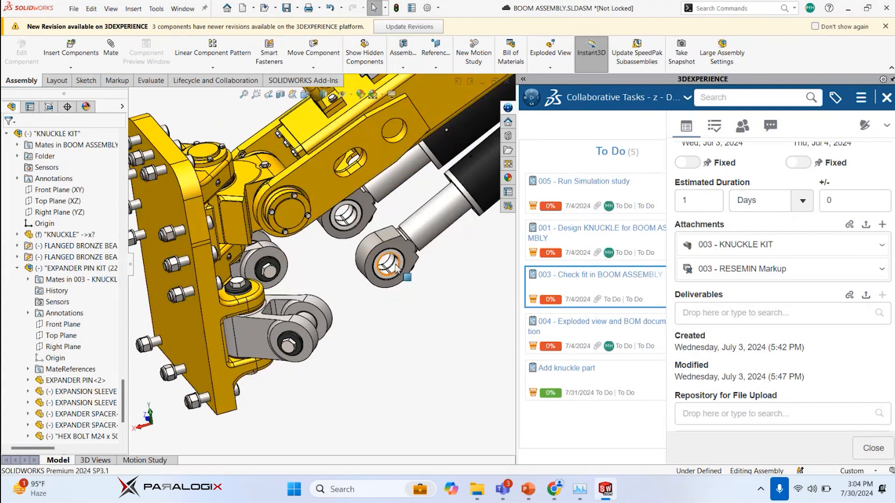
scroll(396, 270, "down", 4)
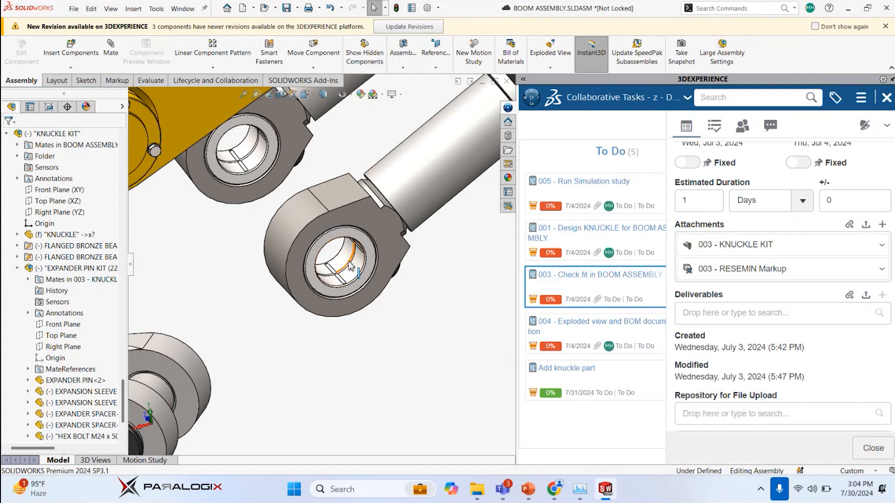
left_click(347, 268)
scroll(312, 277, "up", 4)
scroll(228, 332, "down", 4)
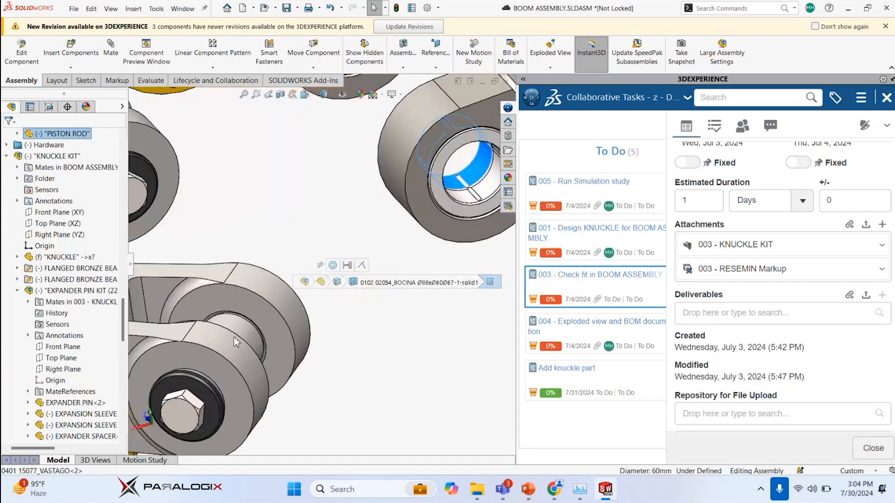
left_click(239, 336, "ctrl")
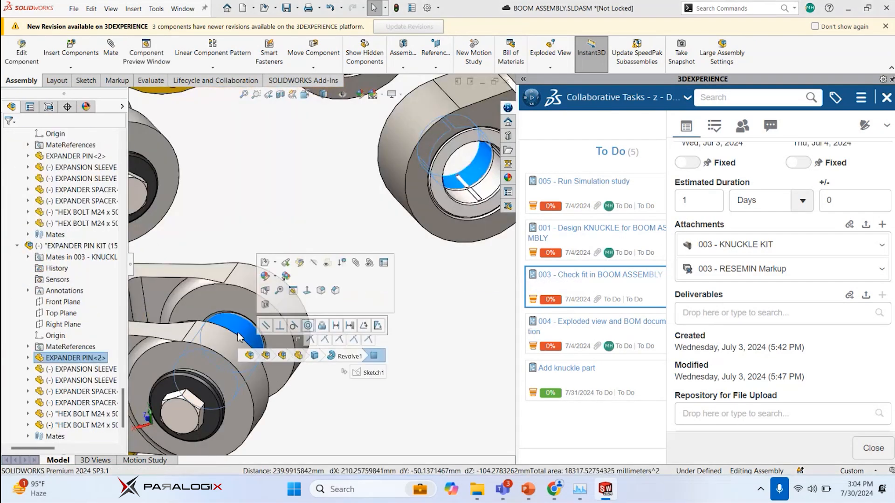
left_click(307, 326)
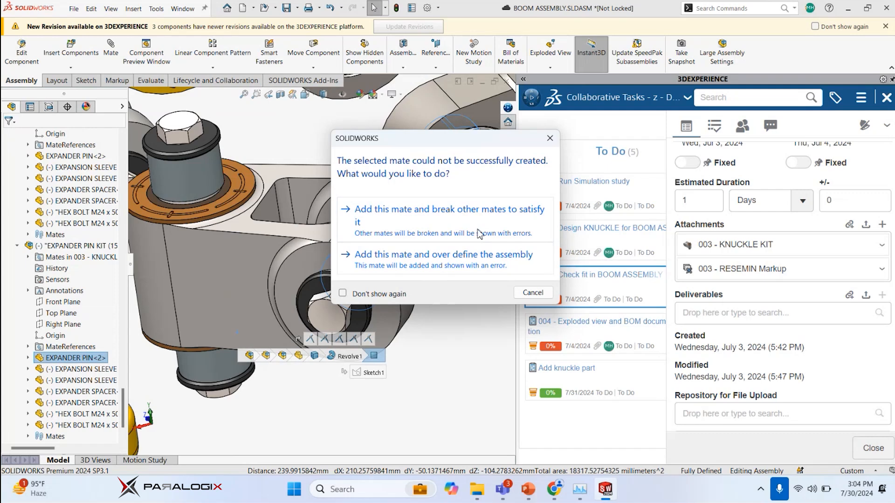
left_click(550, 138)
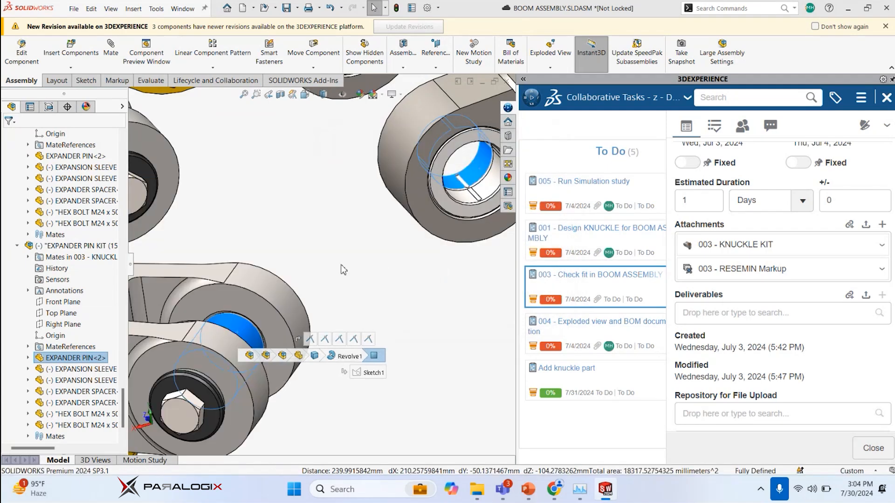
left_click(338, 255)
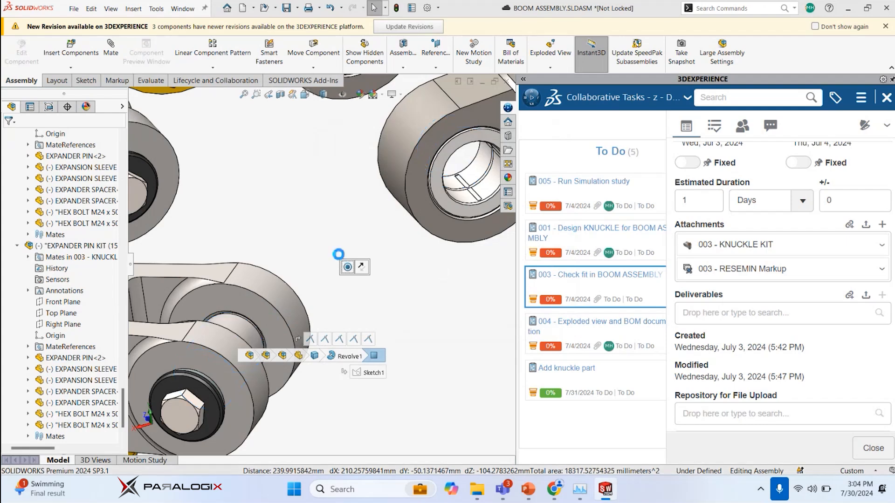
Swing the copied knuckle about its vertical pin and extend the nearer piston rod until its eye sits close to the knuckle
scroll(339, 255, "up", 3)
left_click(297, 256)
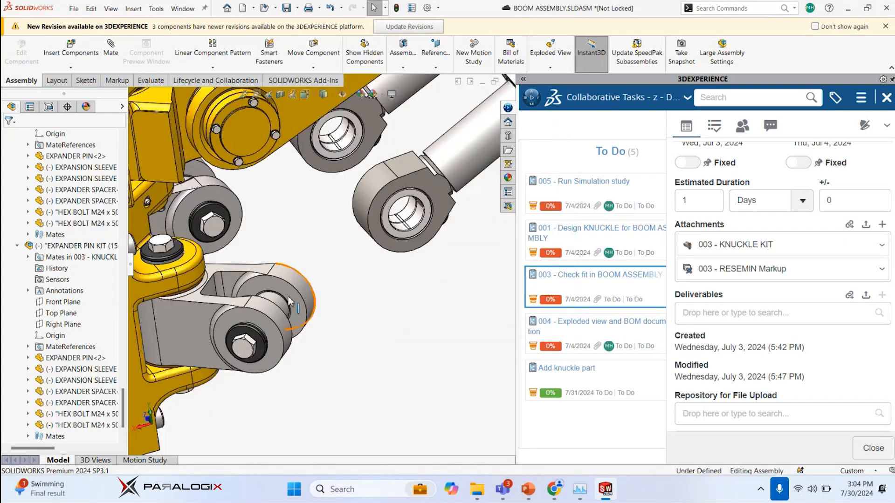
left_click_drag(289, 301, 315, 217)
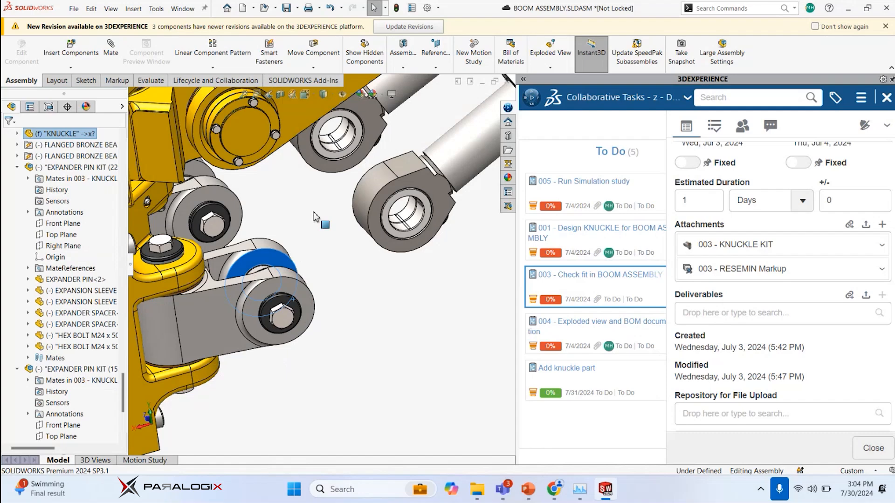
scroll(317, 219, "up", 3)
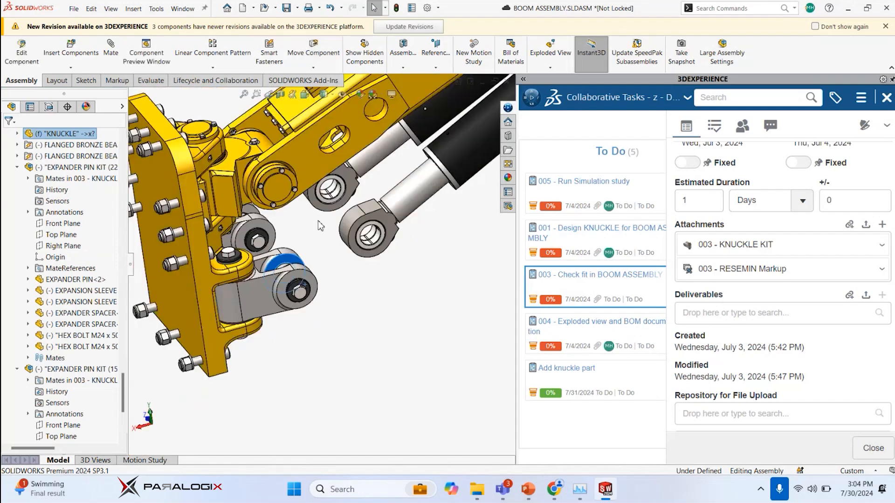
left_click(366, 233)
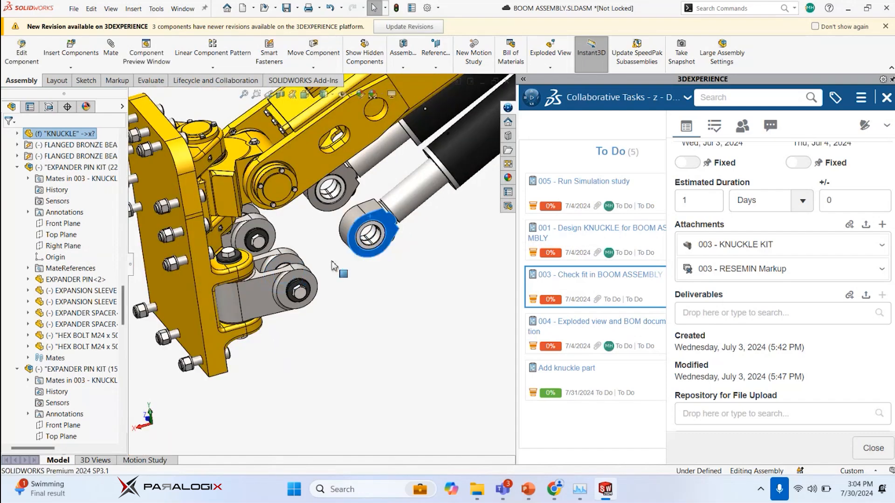
left_click_drag(334, 266, 326, 291)
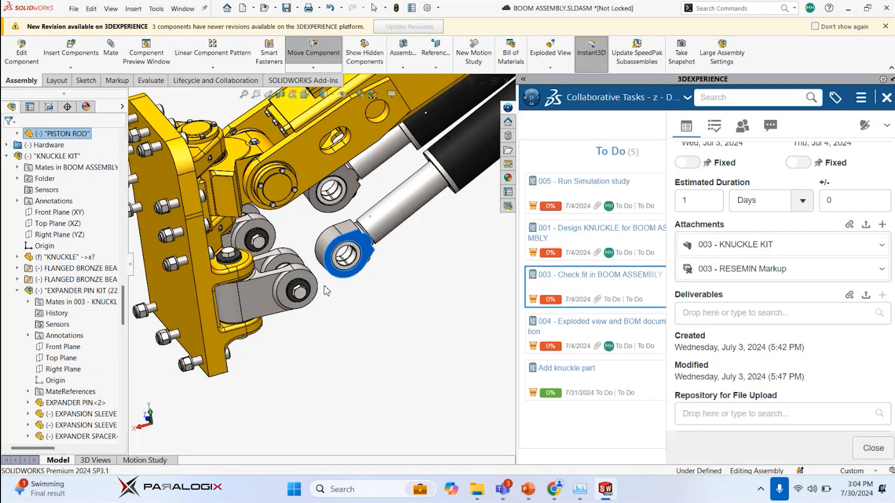
left_click(331, 291)
Add a concentric mate between the knuckle's horizontal expander pin and the nearer piston rod's eye bore, allowing it to over define the assembly
scroll(279, 293, "down", 6)
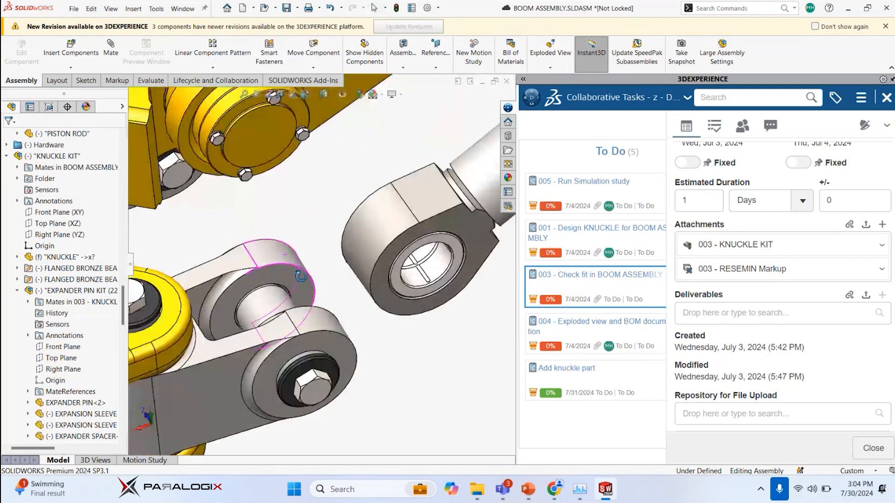
left_click(270, 302)
left_click(437, 272, "ctrl")
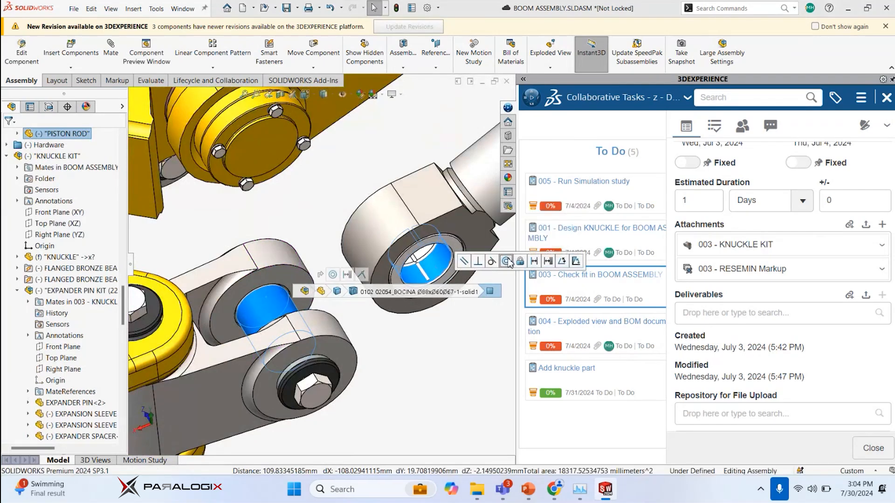
left_click(506, 261)
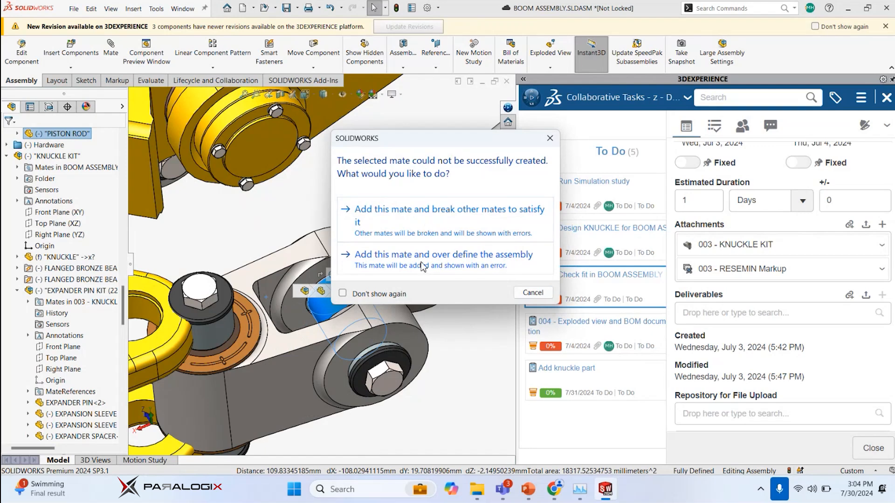
left_click(435, 254)
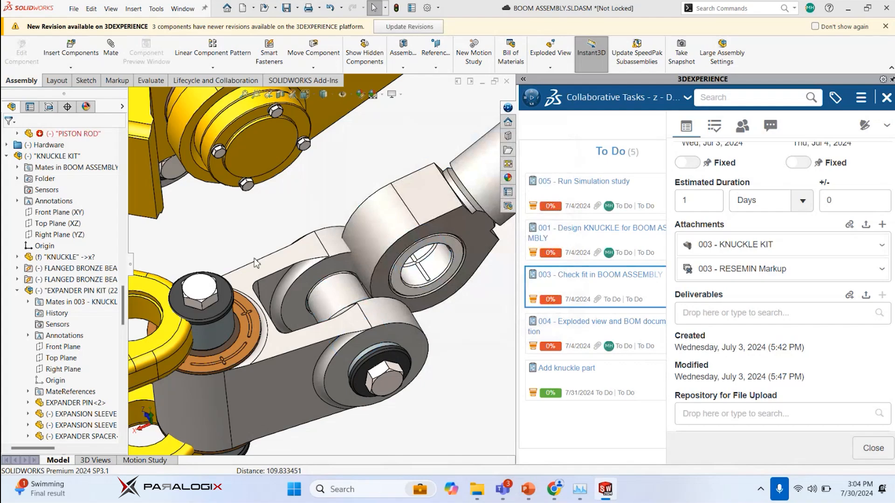
Examine the nearer piston rod's joint with its knuckle and the eye of the other cylinder's rod
middle_click_drag(243, 256, 439, 165)
scroll(333, 270, "up", 10)
scroll(438, 163, "down", 1)
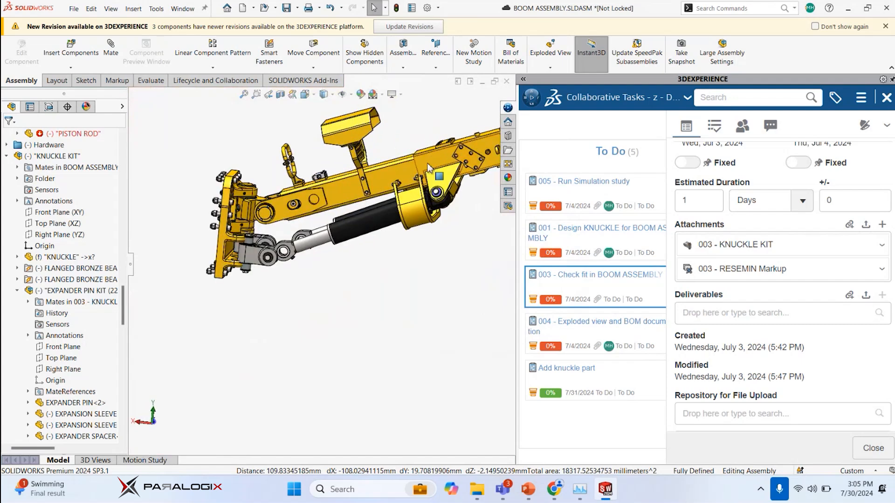
left_click_drag(427, 163, 423, 203)
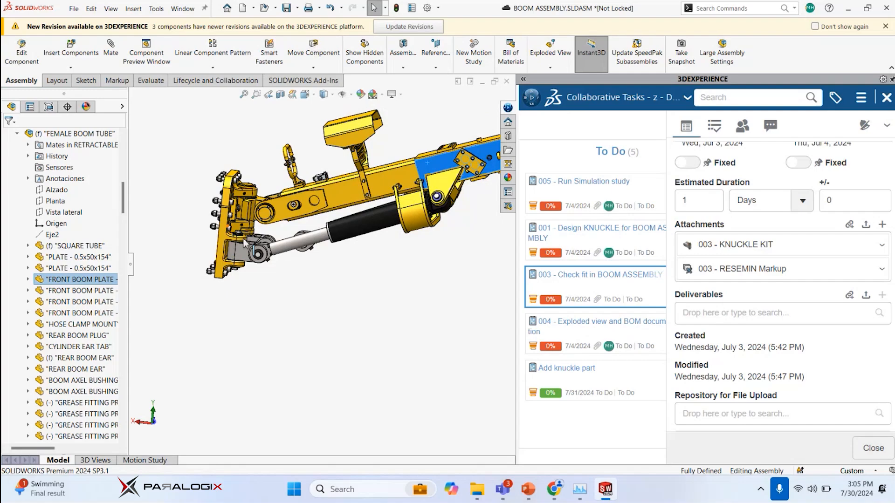
scroll(264, 241, "down", 8)
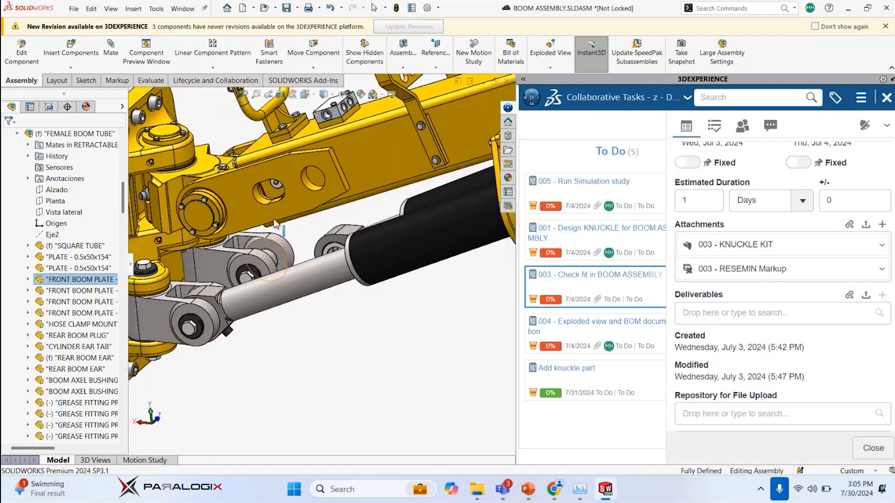
middle_click_drag(265, 241, 309, 239)
scroll(306, 234, "down", 5)
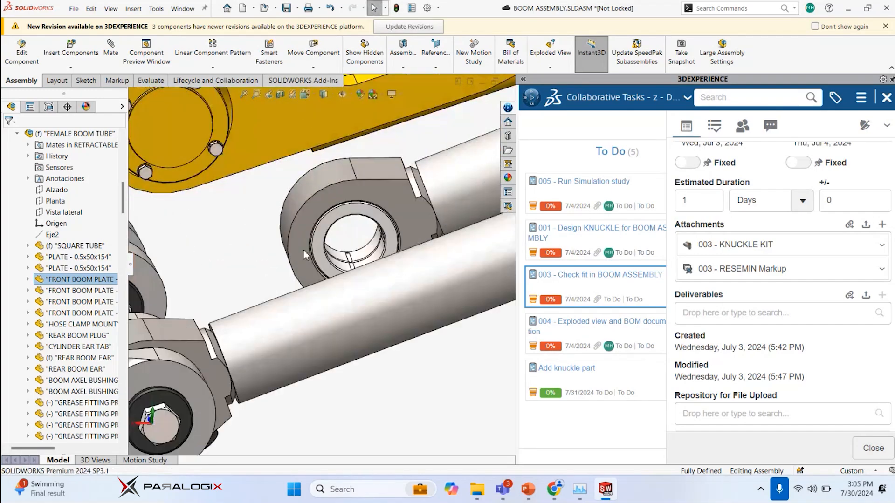
Try to mate the second piston rod's eye bore with the horizontal expander pin of its knuckle kit
left_click(370, 247)
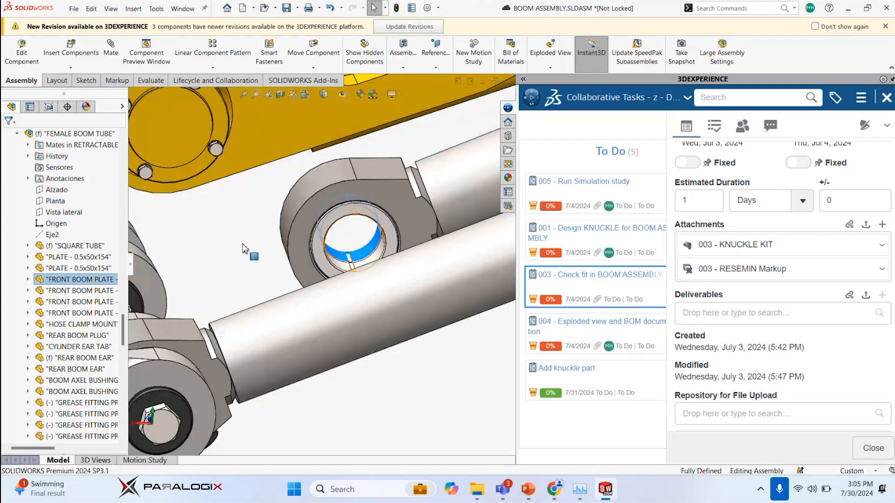
scroll(263, 259, "up", 5)
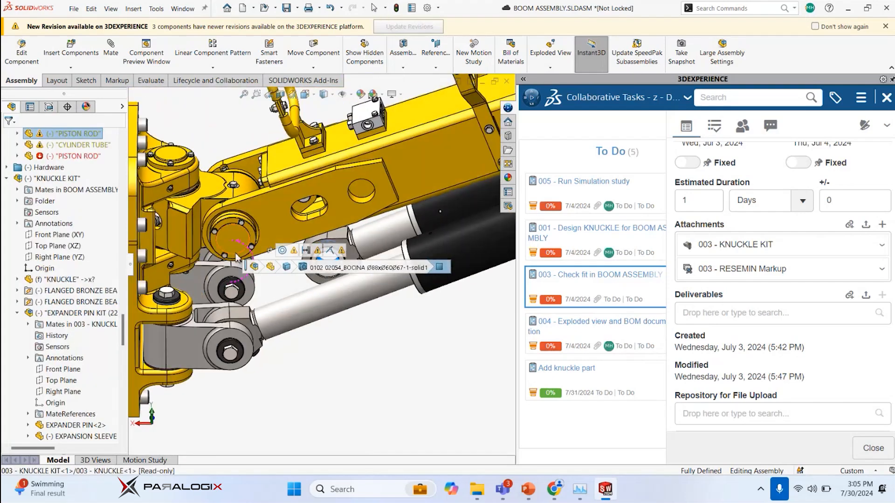
scroll(230, 254, "down", 5)
middle_click_drag(326, 306, 289, 304)
left_click(283, 300)
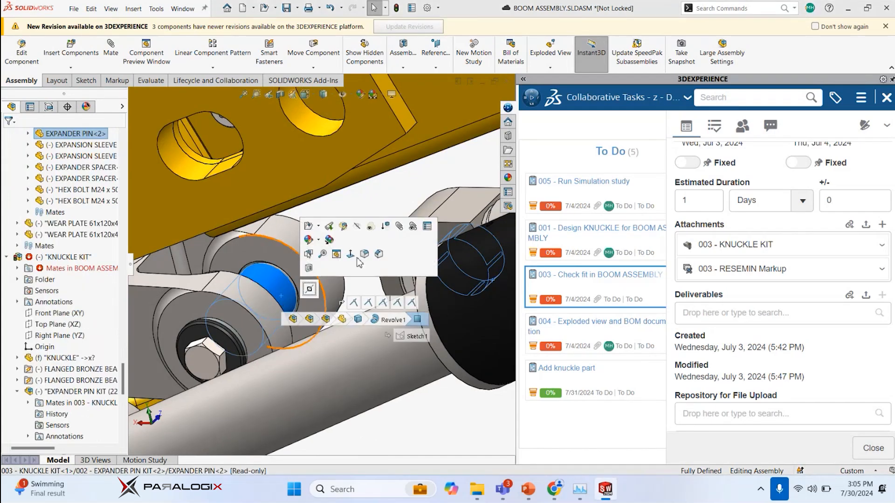
left_click(353, 304)
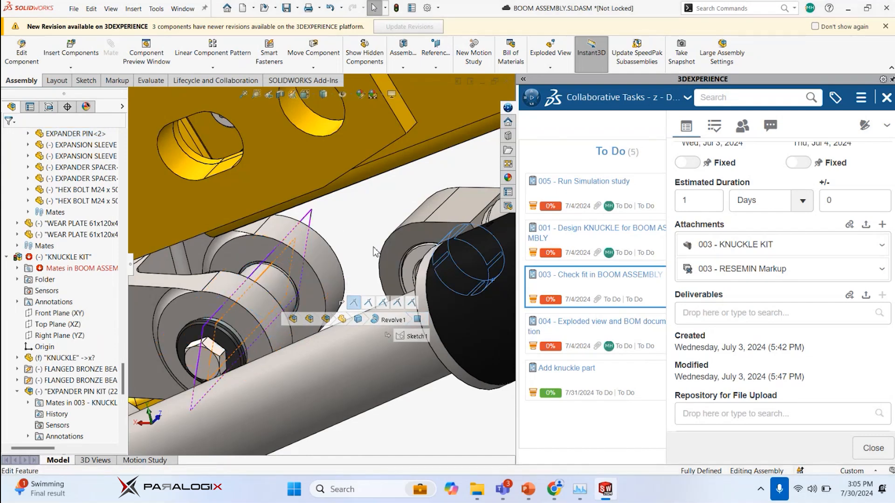
left_click(358, 245)
scroll(356, 245, "up", 3)
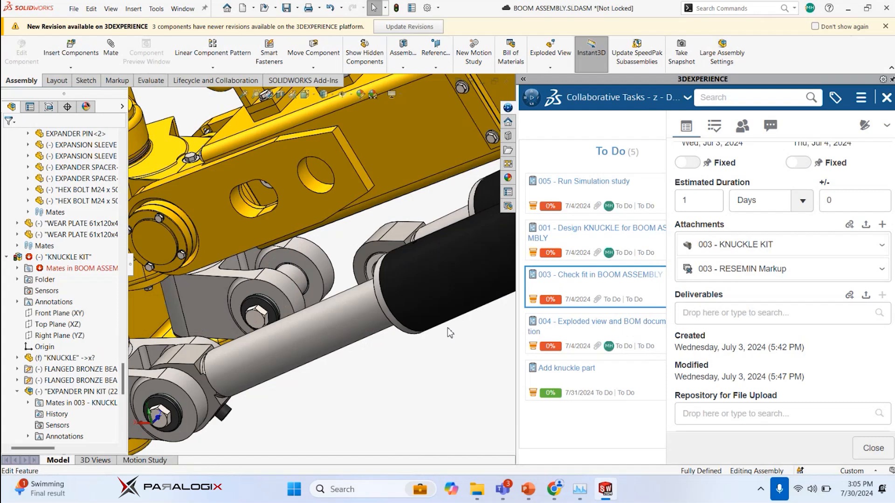
scroll(448, 329, "up", 5)
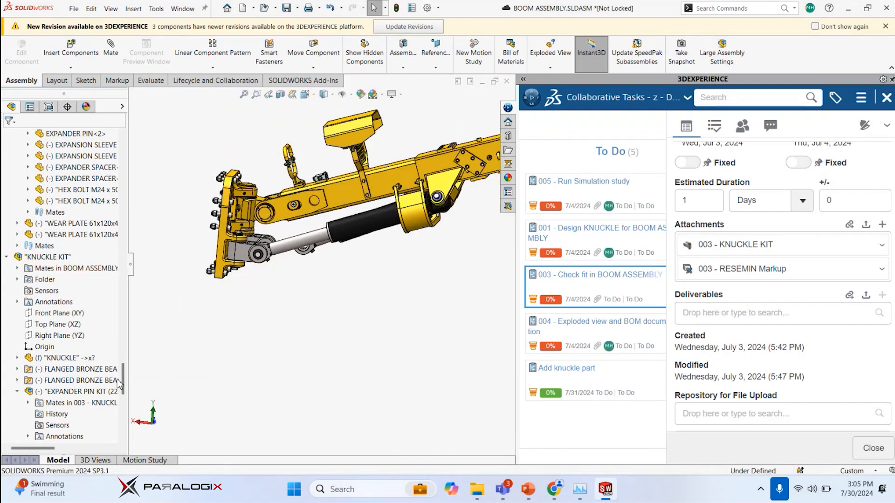
Review the assembly's mate list down to the most recent width and concentric mates of the knuckle kits
left_click_drag(122, 377, 122, 429)
left_click(7, 436)
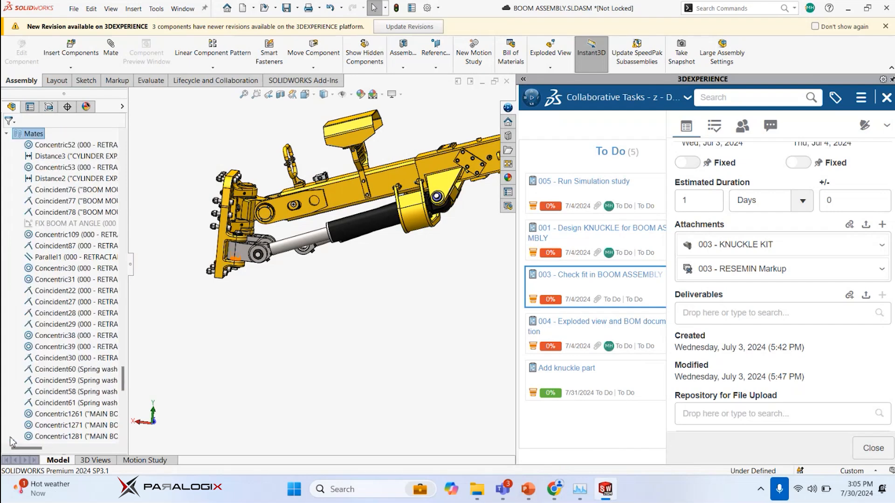
scroll(59, 411, "down", 8)
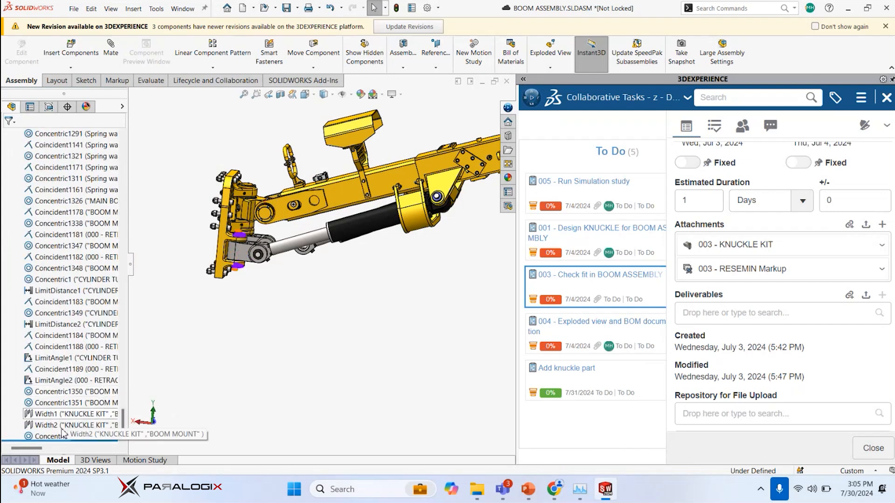
scroll(272, 232, "down", 2)
scroll(271, 232, "down", 2)
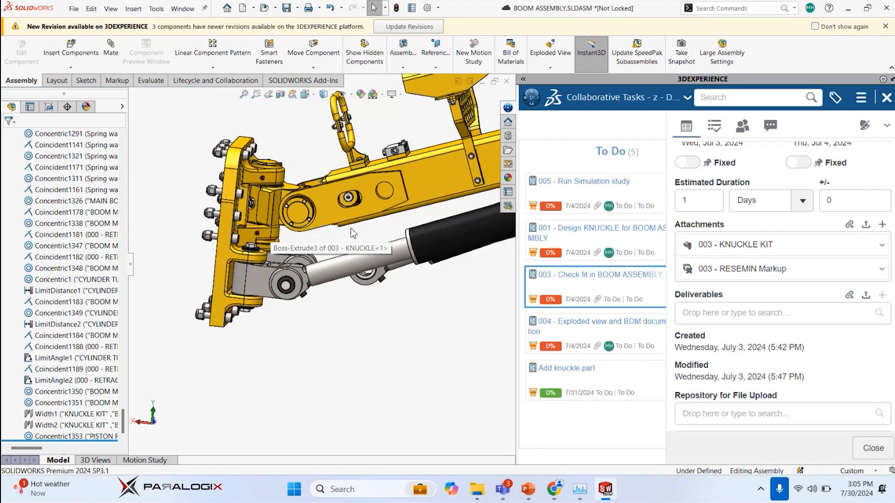
Swing the unmated knuckle about its vertical pin and extend the second piston rod until its eye sits close to the knuckle
middle_click_drag(353, 234, 473, 250)
scroll(250, 265, "down", 3)
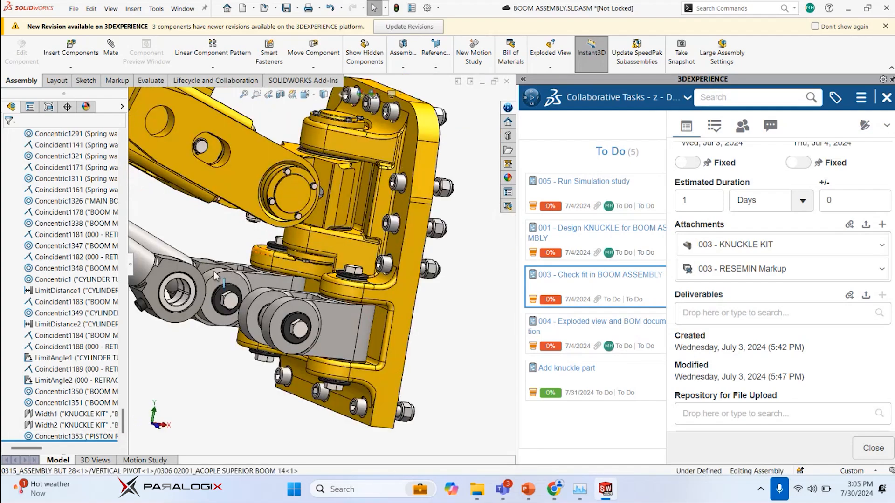
middle_click_drag(201, 270, 195, 318)
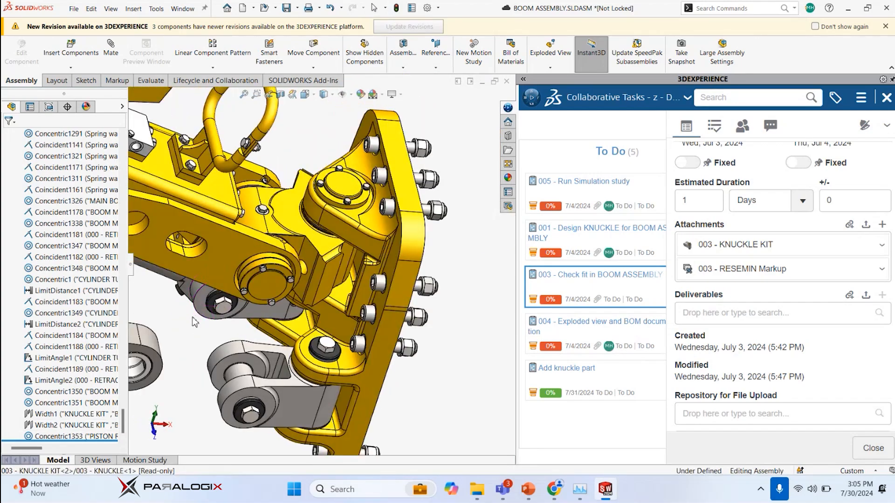
scroll(195, 318, "up", 2)
middle_click_drag(282, 294, 319, 304)
left_click_drag(320, 308, 257, 300)
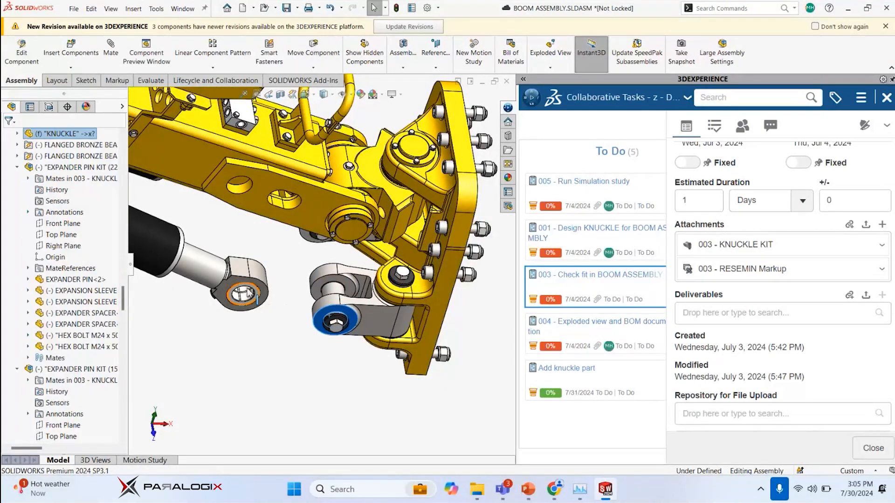
left_click(247, 294)
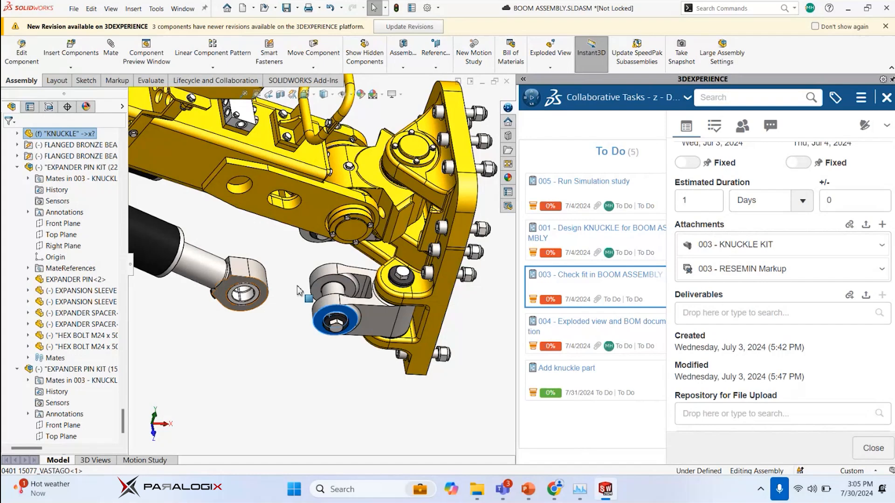
left_click_drag(329, 265, 347, 286)
key("Escape")
key("Escape")
Try to add a concentric mate between the second piston rod's eye bore and its knuckle's horizontal expander pin
scroll(268, 265, "down", 8)
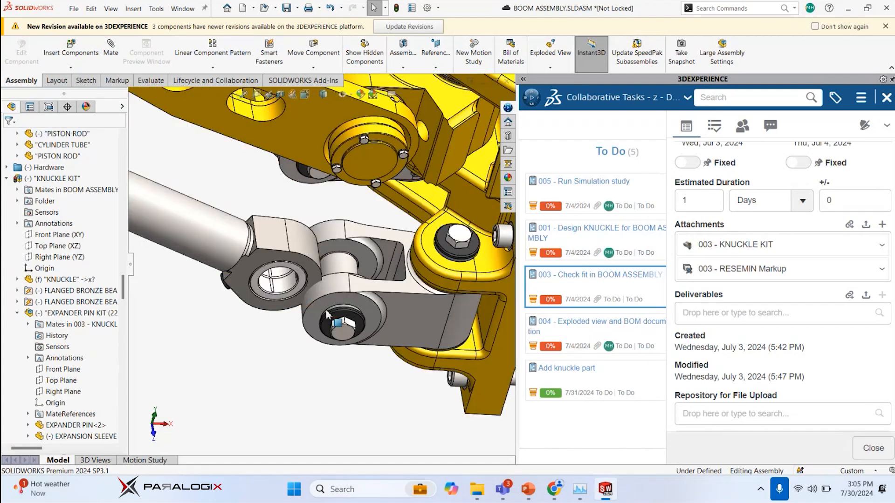
left_click(268, 265)
left_click(418, 208, "ctrl")
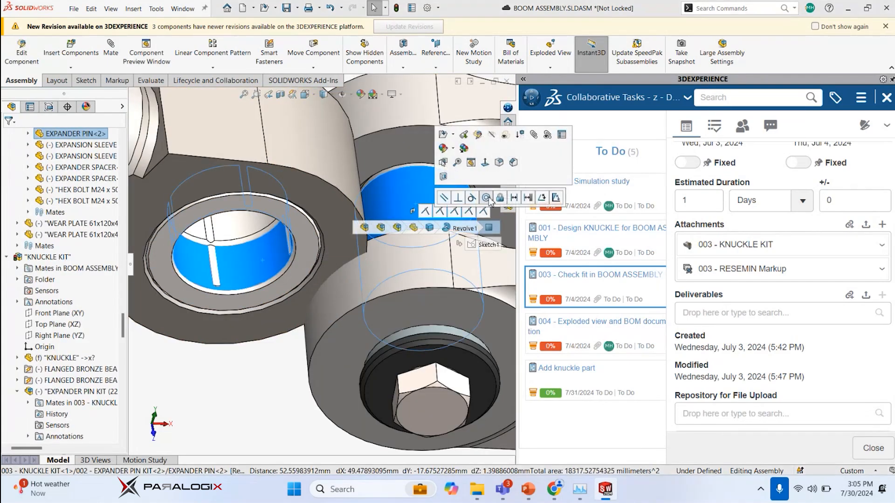
left_click(485, 200)
left_click(389, 231)
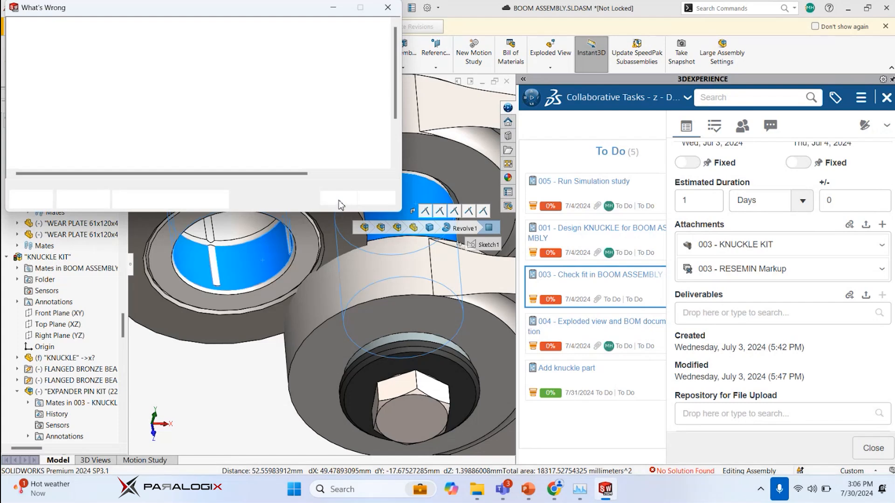
left_click(338, 201)
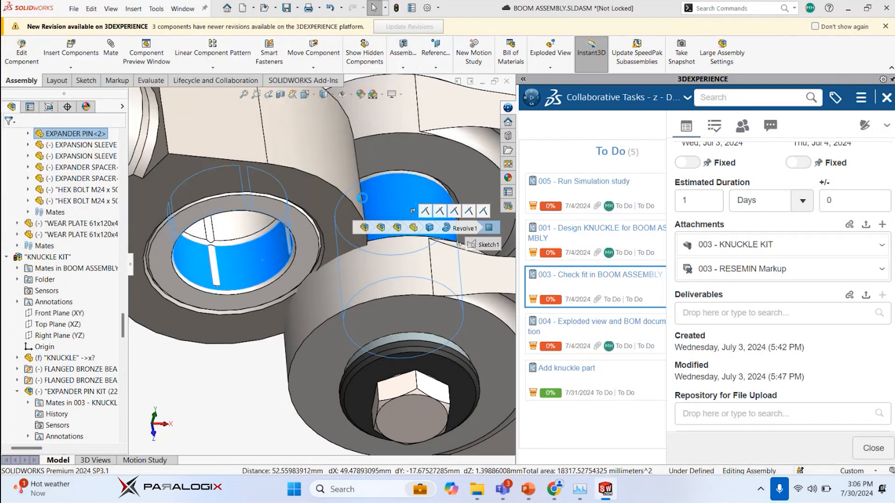
left_click(350, 203)
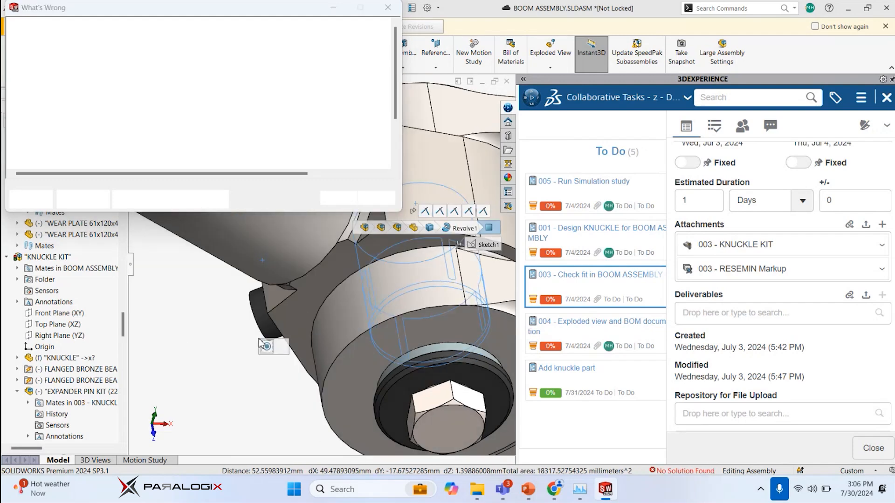
left_click(338, 198)
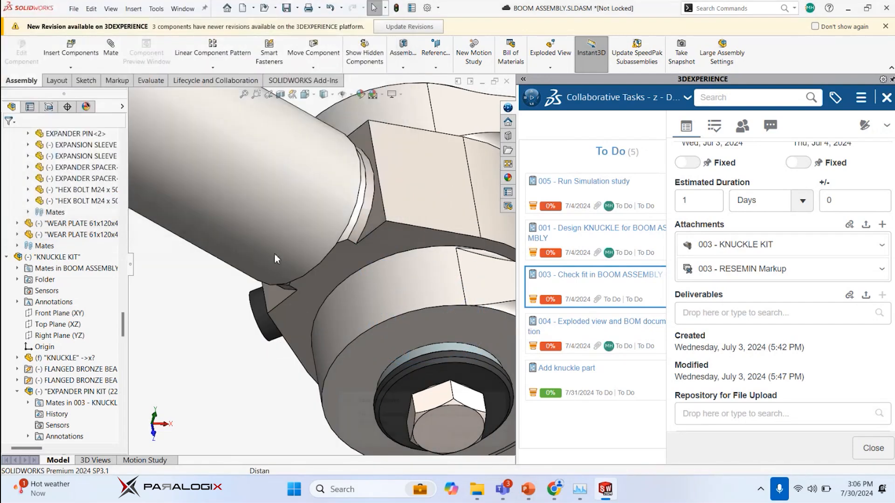
Examine the flagged mates in the mate list and the position of both rods, cylinder tubes and knuckles
scroll(332, 338, "up", 7)
left_click_drag(123, 325, 123, 442)
left_click(261, 320)
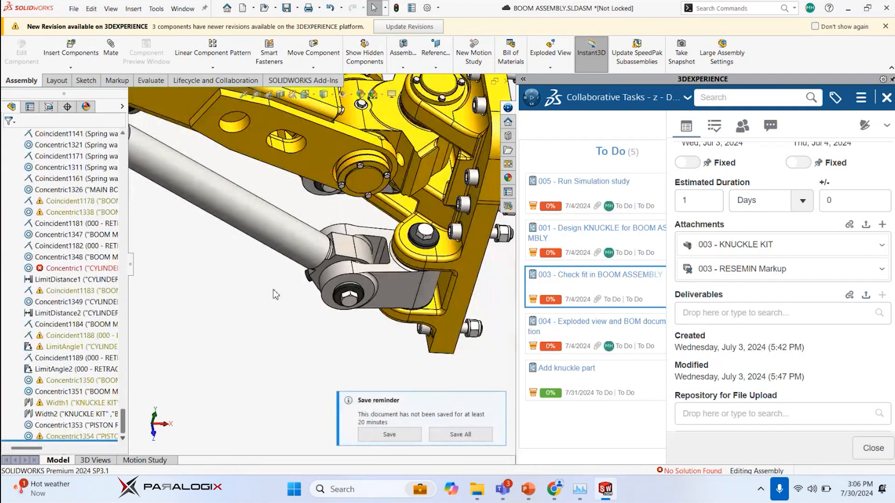
middle_click_drag(171, 356, 168, 317)
scroll(430, 329, "down", 3)
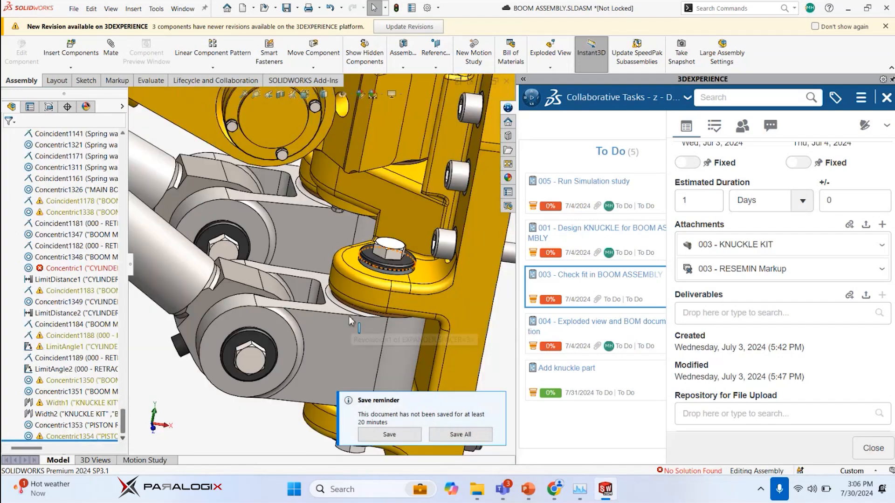
middle_click_drag(348, 341, 344, 305)
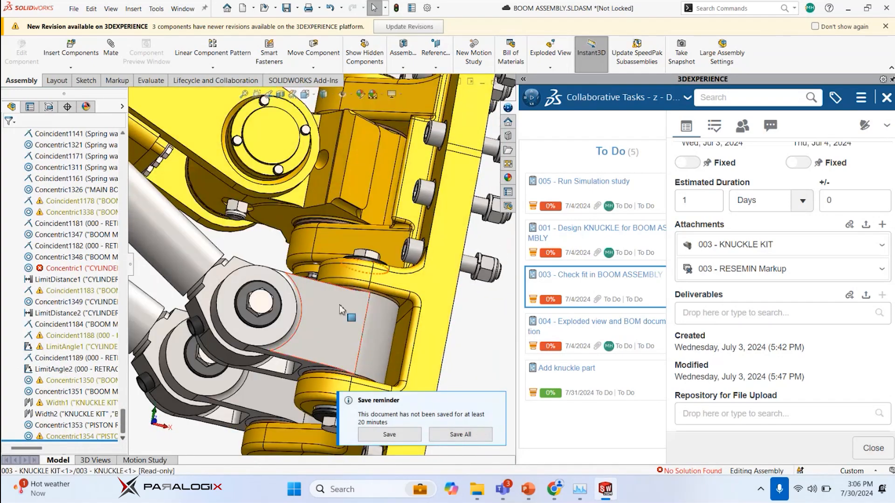
scroll(330, 332, "up", 1)
scroll(329, 335, "up", 8)
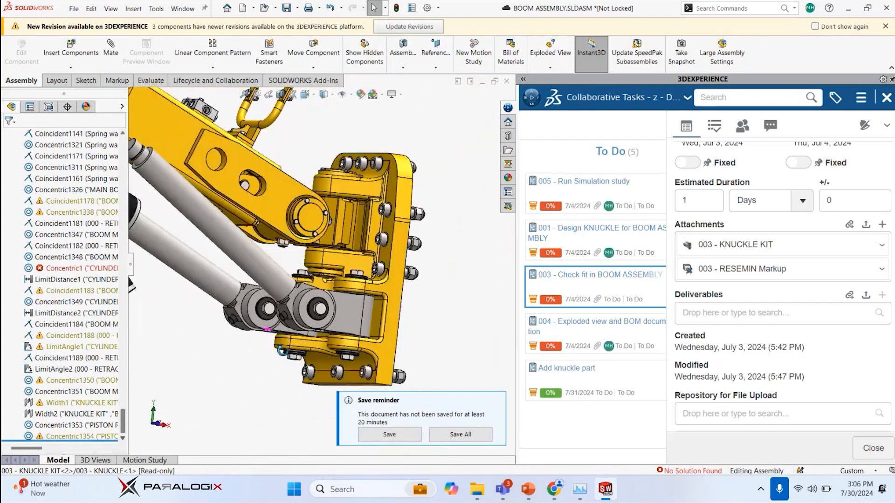
scroll(279, 251, "down", 5)
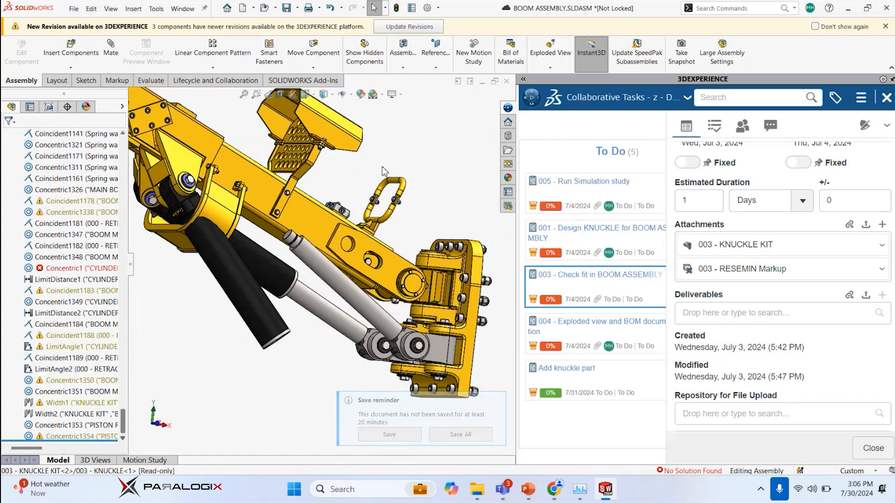
scroll(410, 335, "down", 10)
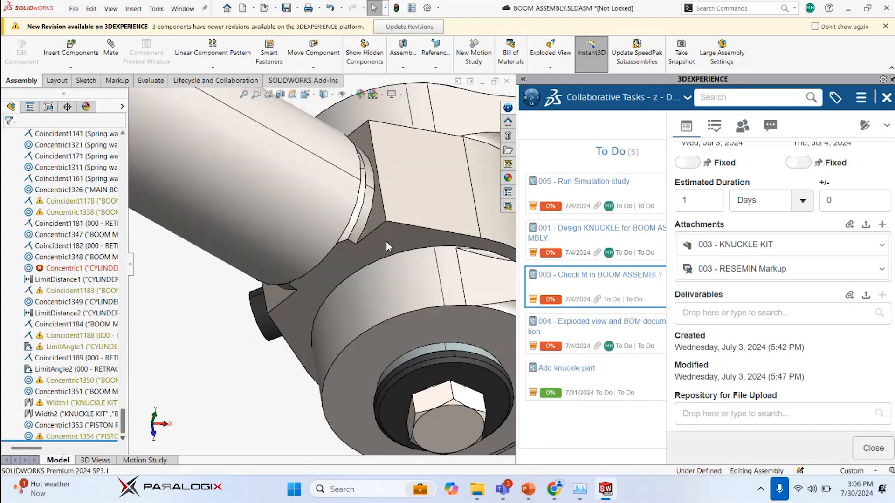
Undo the last concentric mate and swing the second knuckle about its vertical pin beside the rod eye
scroll(212, 368, "up", 8)
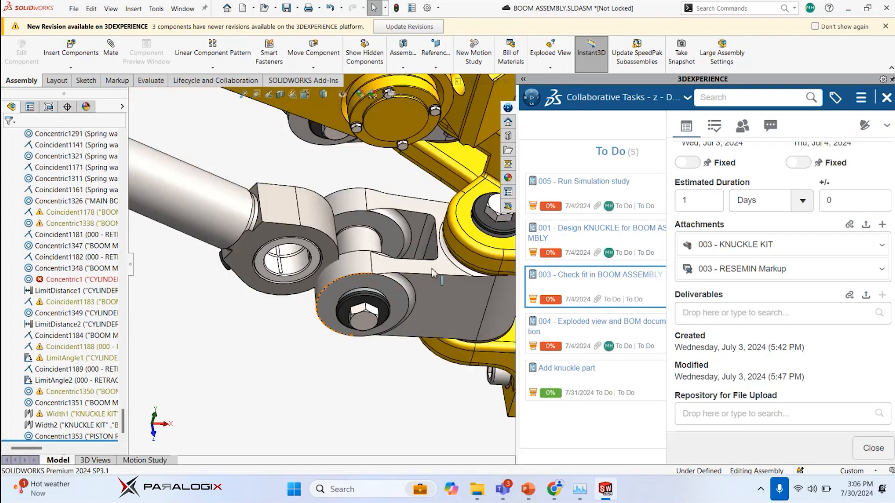
scroll(433, 273, "up", 3)
scroll(415, 280, "down", 4)
middle_click_drag(407, 237, 364, 223)
left_click_drag(372, 212, 332, 216)
scroll(254, 295, "up", 4)
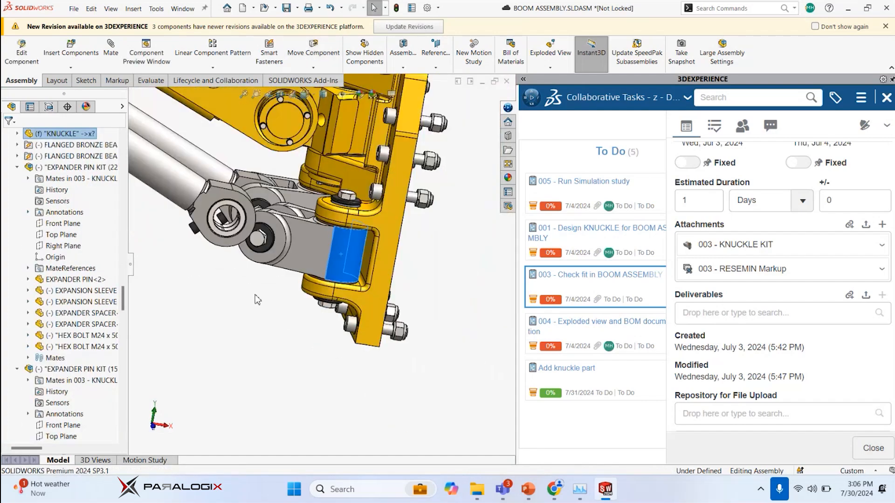
Inspect the rod and knuckle joints closely and check the last entries of the assembly's mate list
scroll(224, 265, "up", 6)
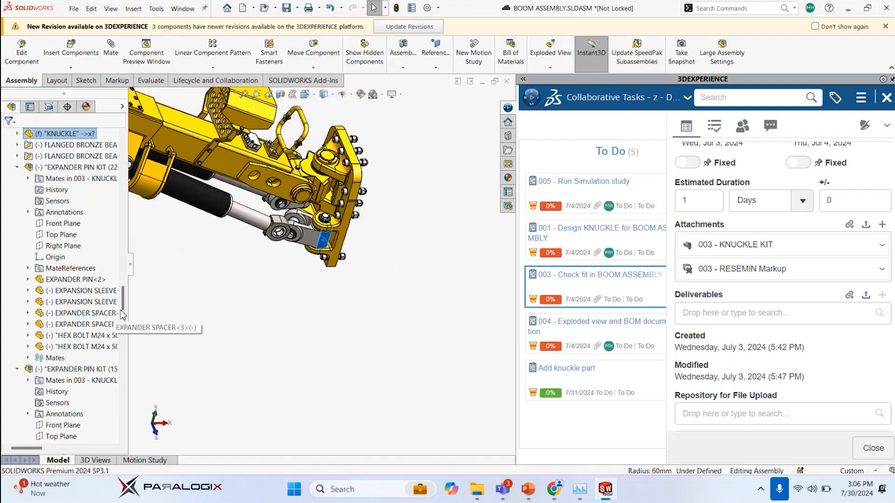
scroll(124, 364, "down", 2)
scroll(124, 354, "down", 2)
scroll(295, 269, "down", 8)
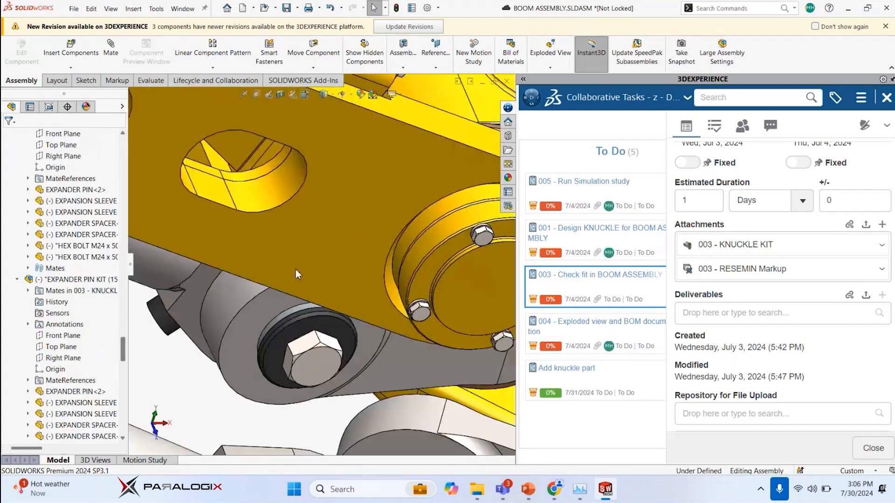
scroll(295, 268, "up", 6)
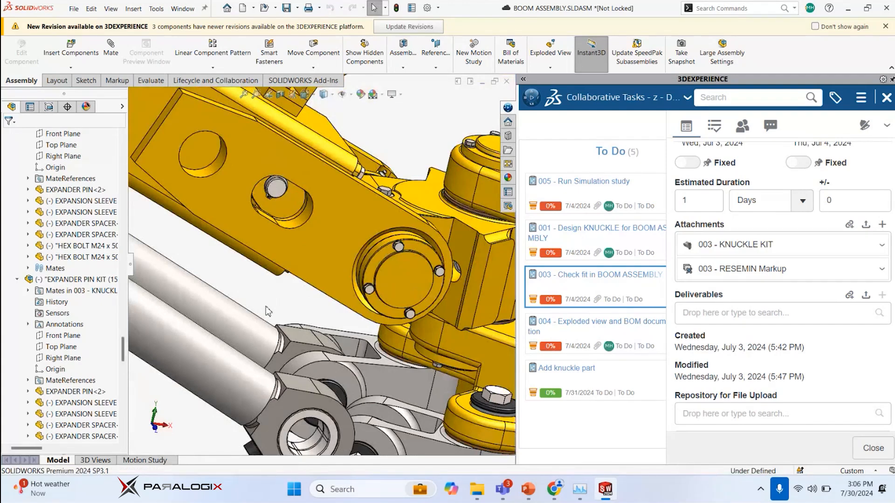
left_click_drag(123, 351, 123, 440)
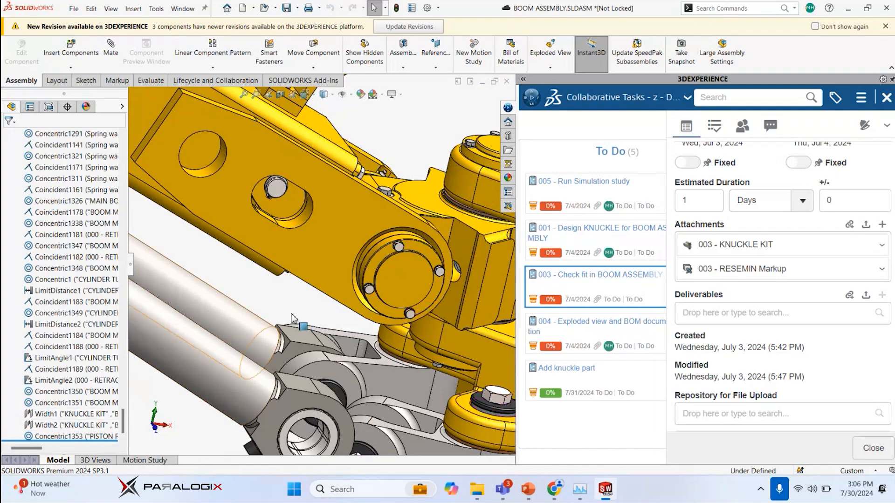
Examine the alignment of the two cylinders and the boom support from several angles, including the Top view
scroll(298, 289, "up", 10)
scroll(298, 289, "down", 5)
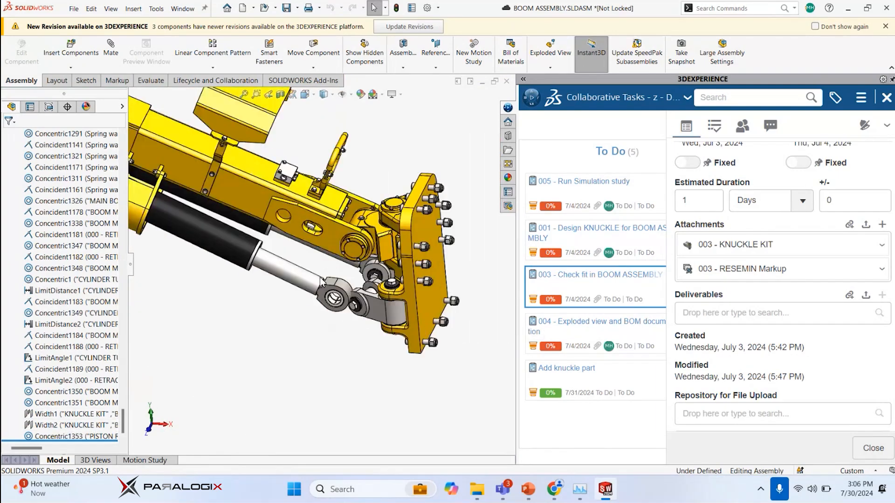
scroll(321, 282, "up", 8)
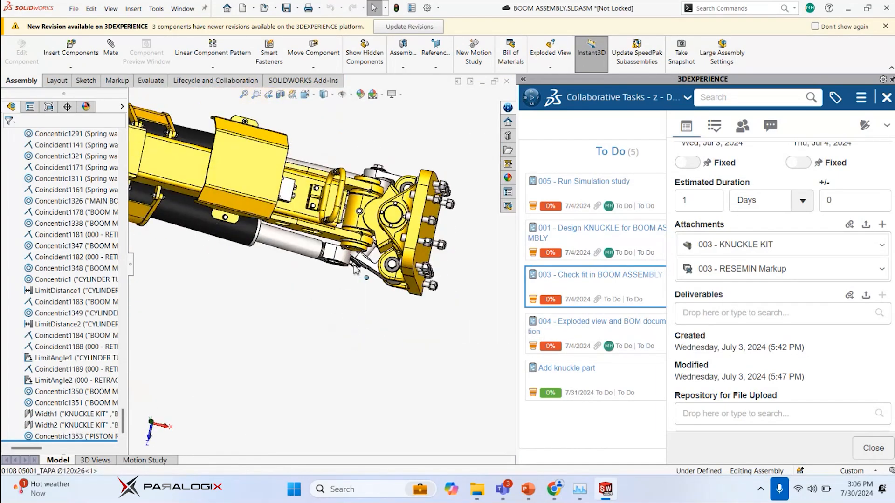
key("space")
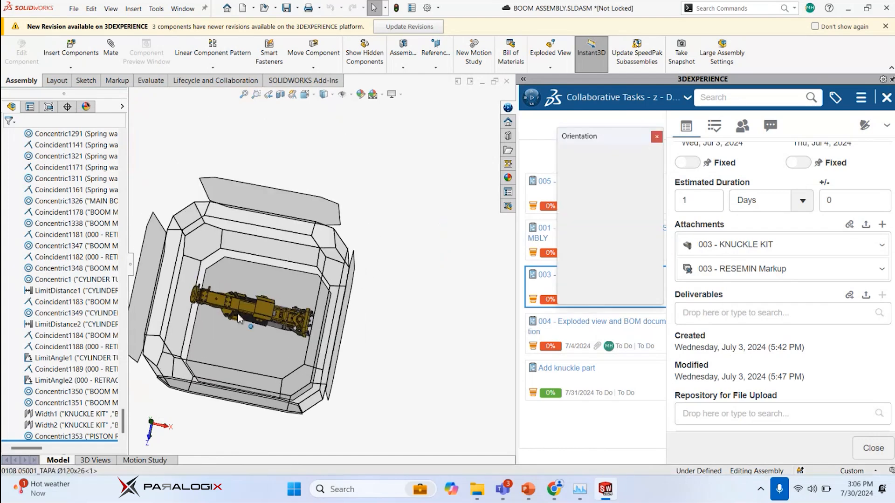
left_click(238, 319)
scroll(354, 293, "down", 5)
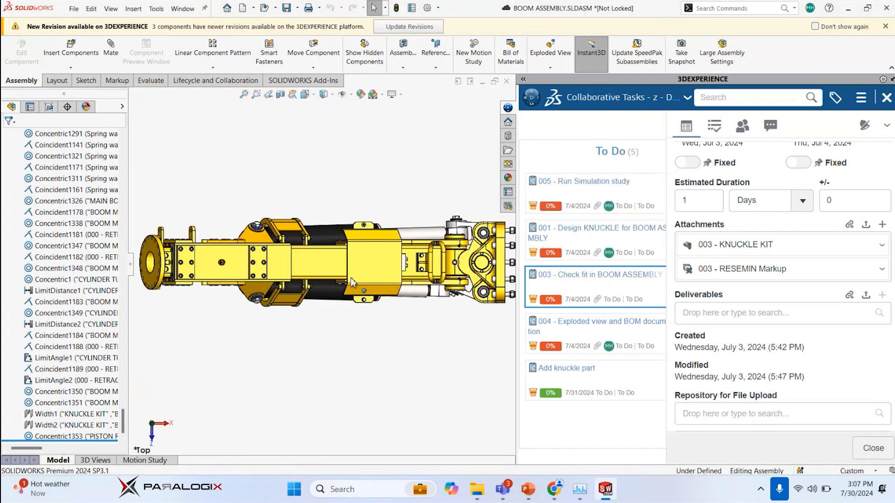
Swing the second knuckle about its vertical pin until its fork lines up with the piston rod eye
scroll(461, 295, "down", 4)
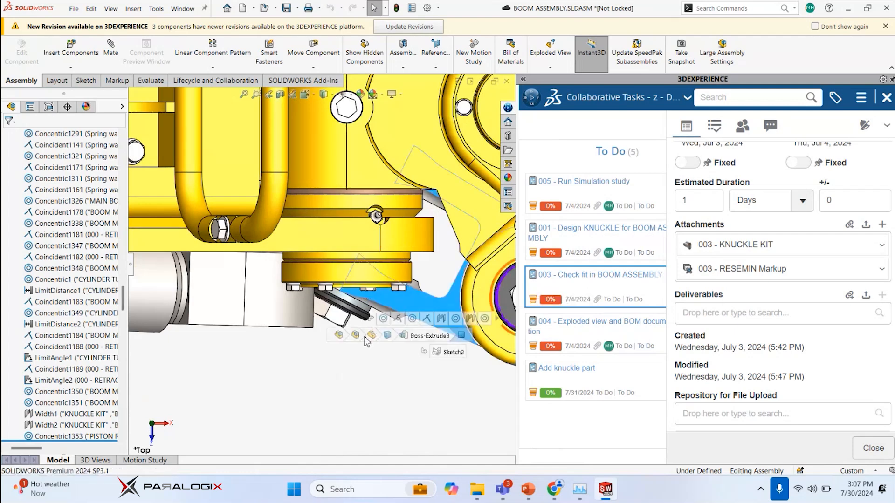
left_click_drag(349, 372, 334, 424)
left_click(306, 325)
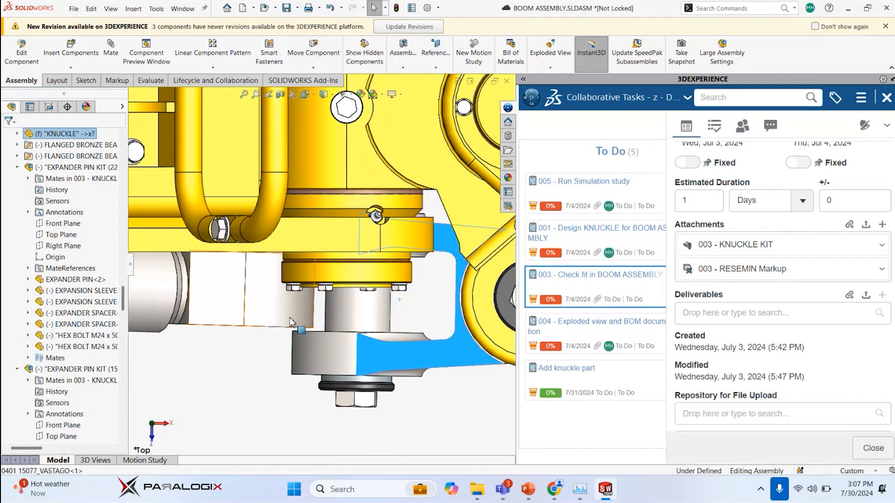
left_click_drag(300, 320, 307, 303)
Try to mate the bushing's circular edge in the piston rod eye to the expander pin face of the second knuckle kit
scroll(301, 317, "up", 4)
middle_click_drag(300, 318, 372, 294)
scroll(281, 291, "down", 6)
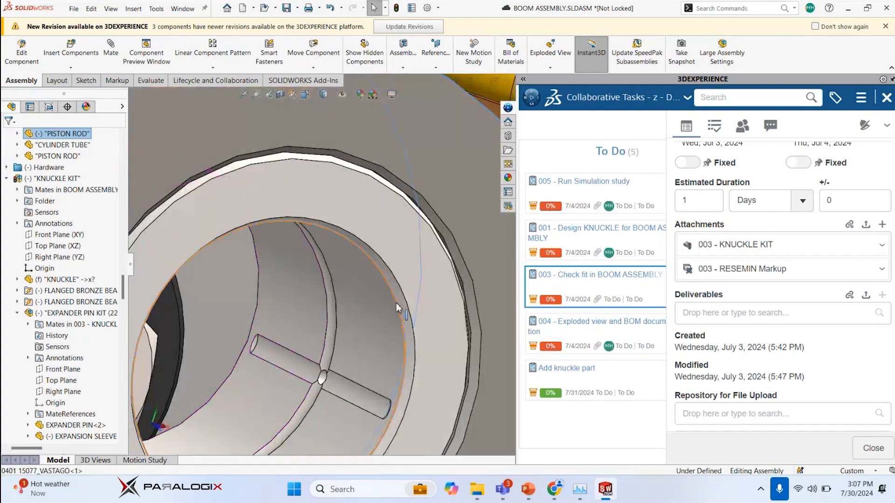
left_click(396, 308)
scroll(396, 307, "up", 6)
middle_click_drag(400, 274, 394, 317)
middle_click_drag(419, 274, 424, 320)
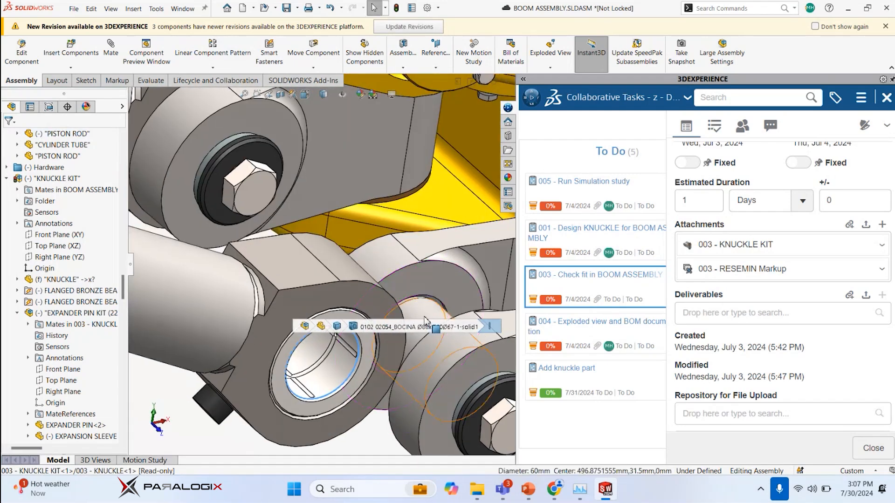
left_click(425, 319)
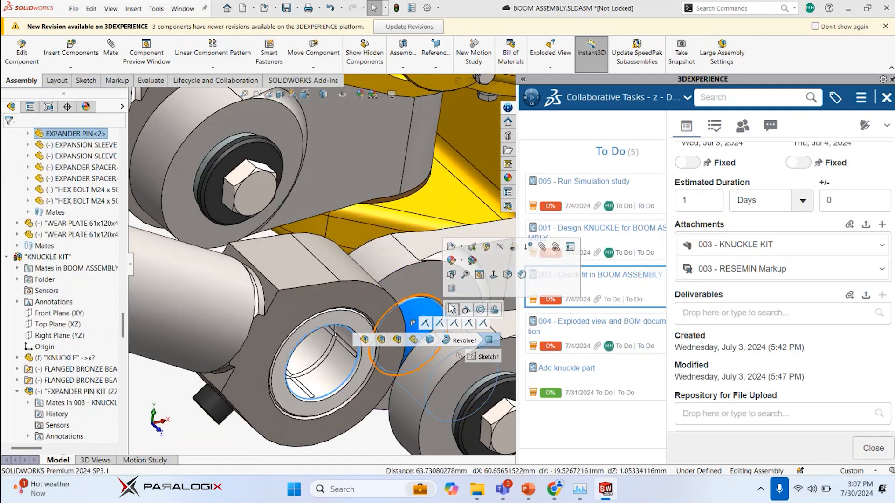
left_click(451, 309)
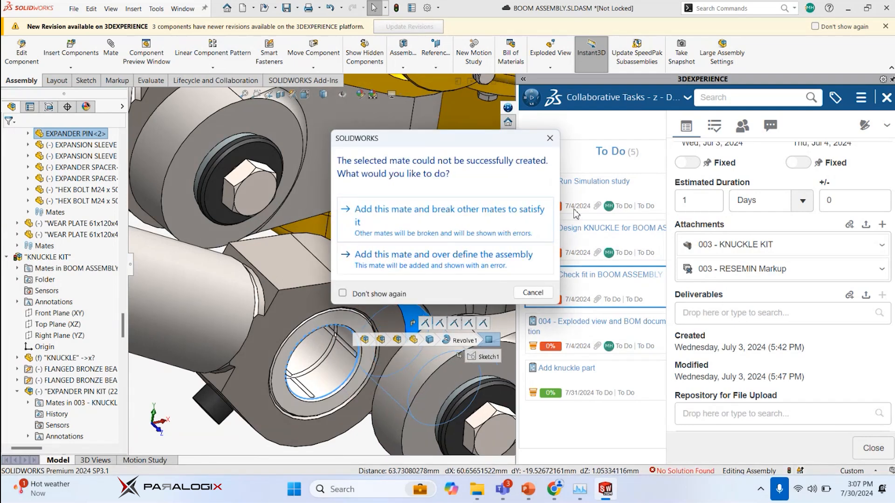
left_click(550, 138)
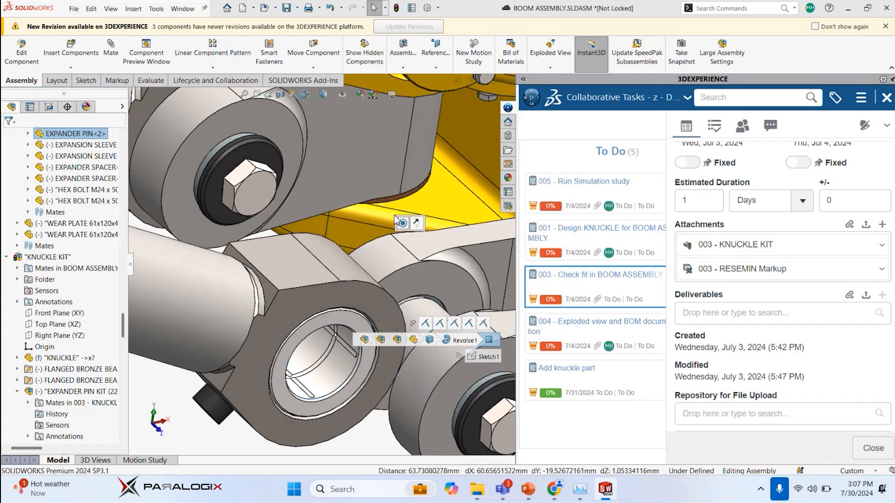
Move the piston rod clear of the knuckle and mate its eye's bore concentric with the knuckle kit's expander pin
scroll(394, 217, "up", 3)
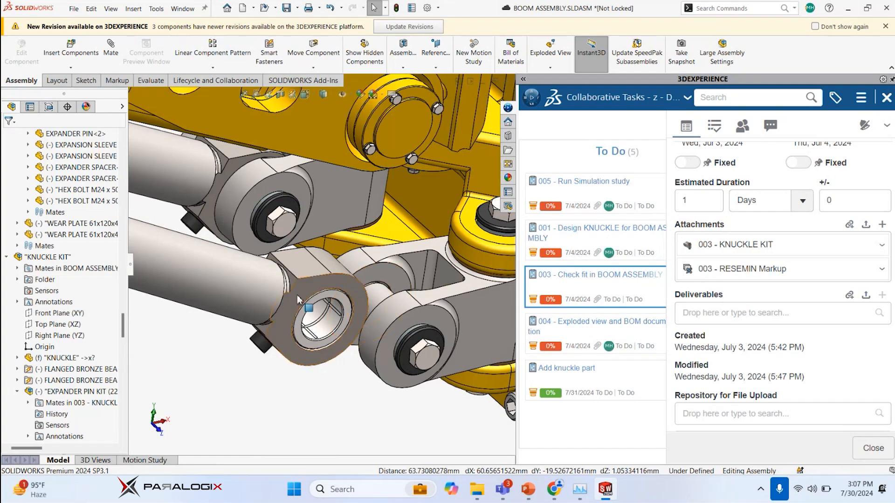
left_click_drag(326, 308, 344, 333)
key("Escape")
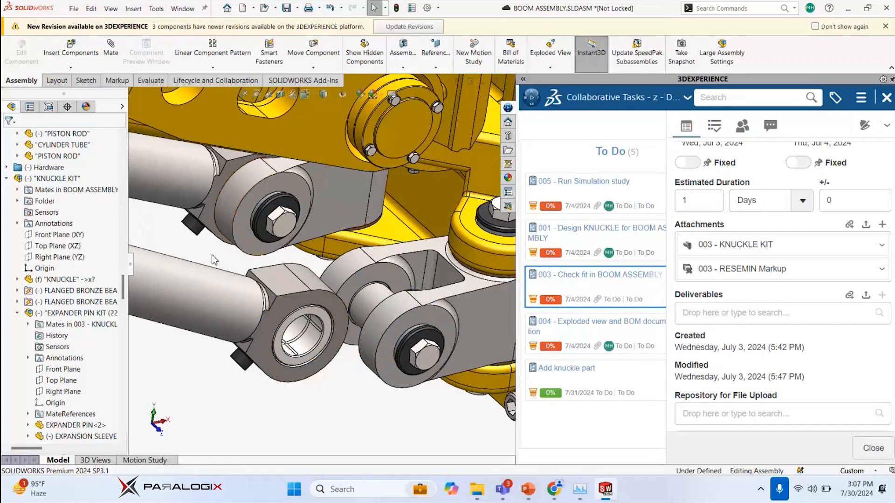
key("s")
scroll(322, 348, "down", 4)
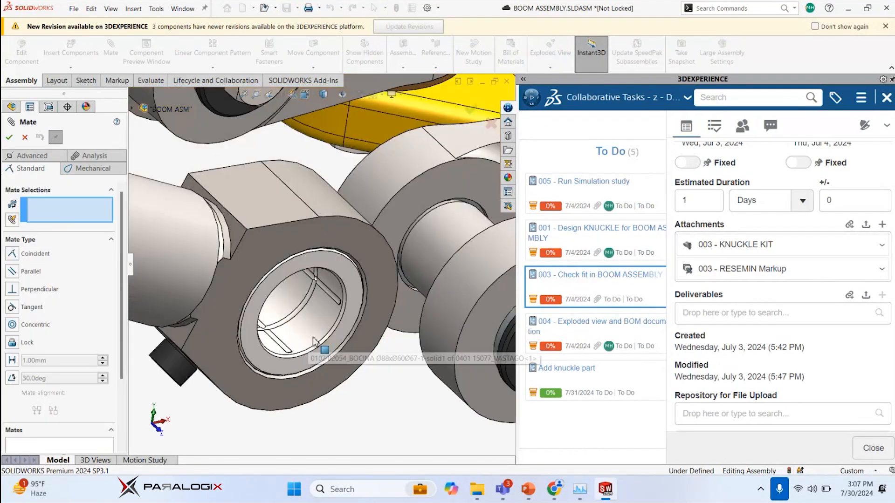
left_click(323, 326)
scroll(324, 326, "up", 4)
scroll(352, 254, "down", 5)
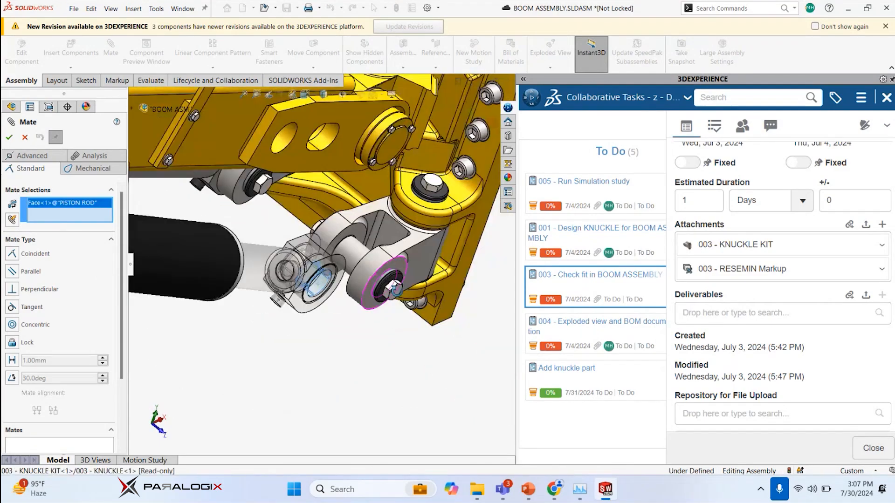
left_click(352, 254)
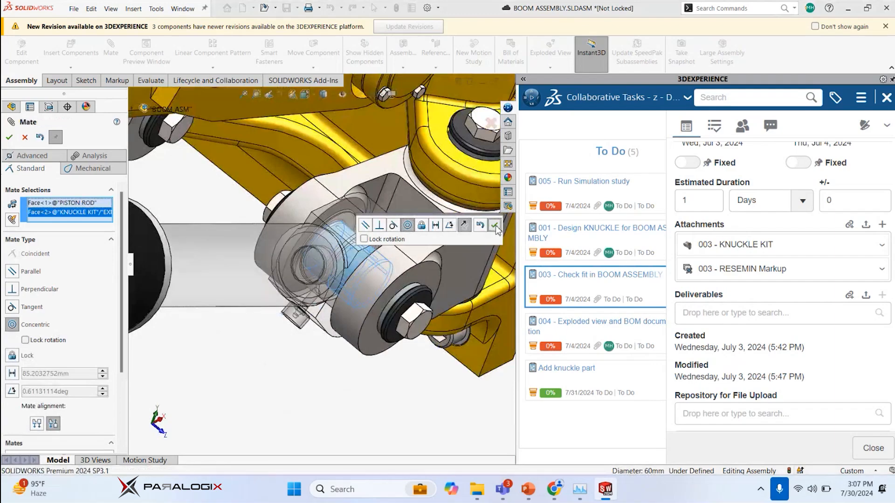
left_click(494, 225)
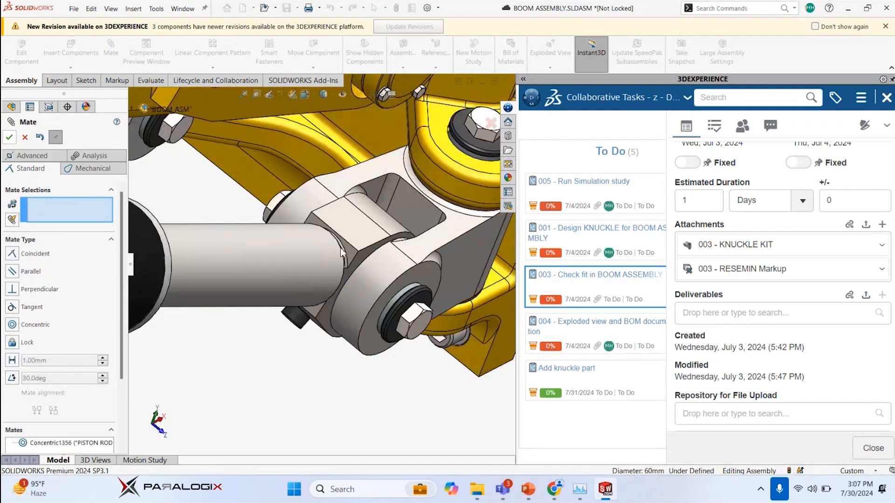
left_click(9, 137)
Collapse both knuckle kits and the Mates folder in the assembly tree
scroll(326, 261, "up", 4)
middle_click_drag(328, 269, 301, 228)
scroll(305, 247, "up", 2)
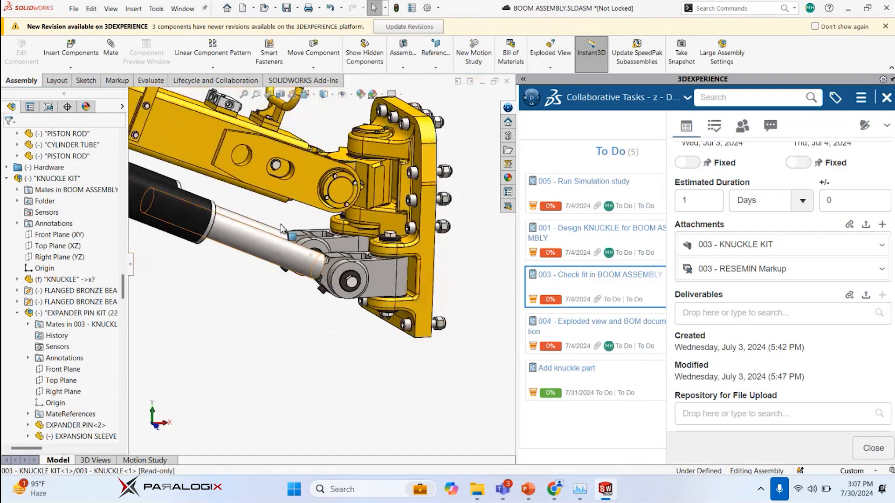
scroll(281, 228, "up", 4)
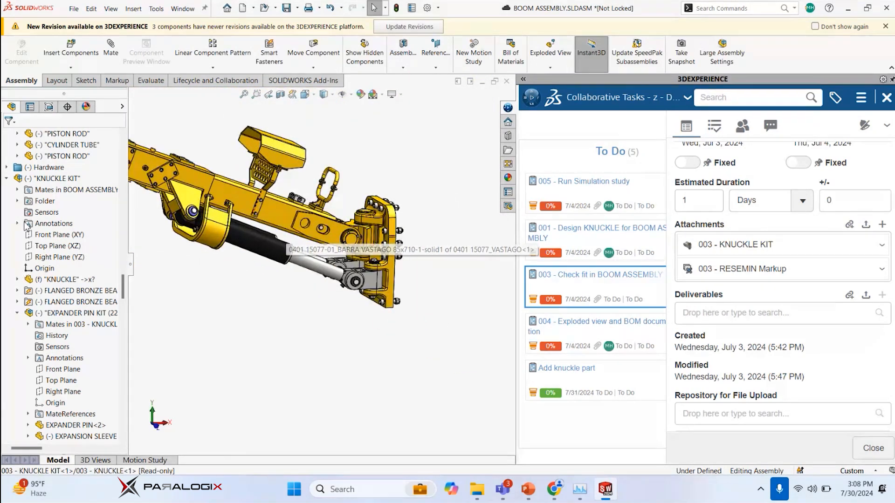
left_click(7, 179)
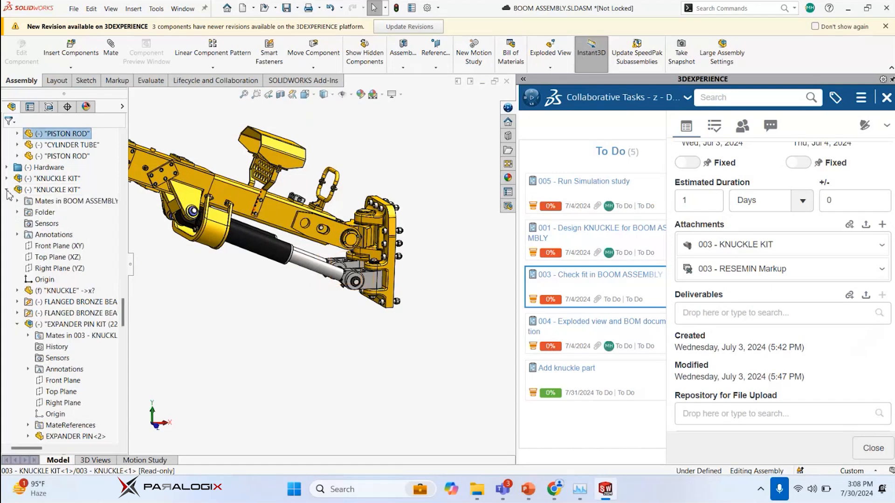
left_click(7, 190)
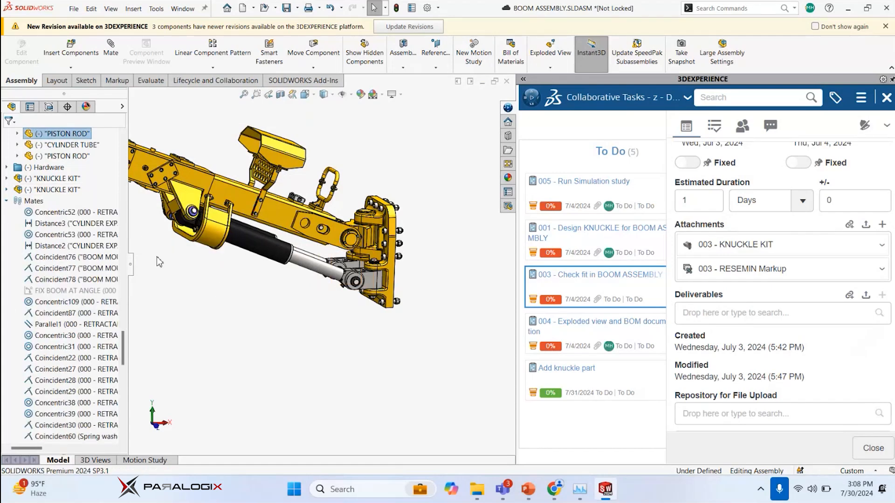
left_click(7, 200)
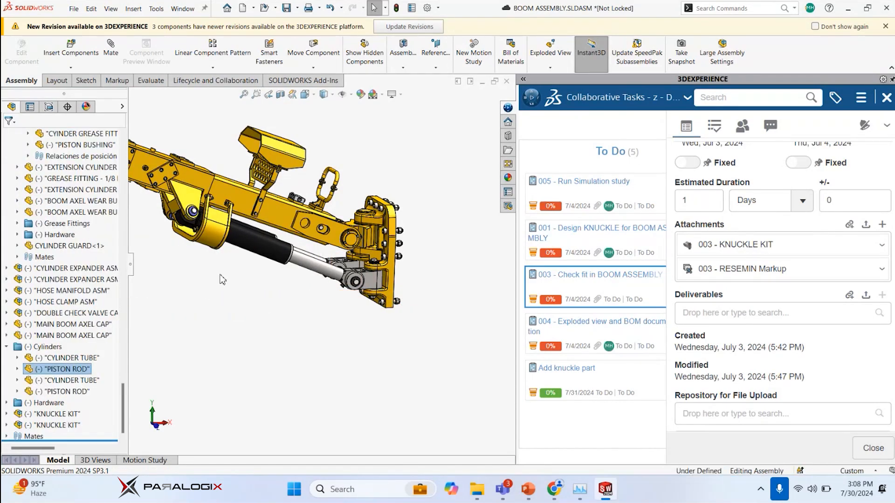
Swing the boom by its square tube to check how the mated cylinders and knuckles follow
middle_click_drag(220, 280, 343, 318)
scroll(283, 181, "down", 3)
scroll(228, 186, "up", 6)
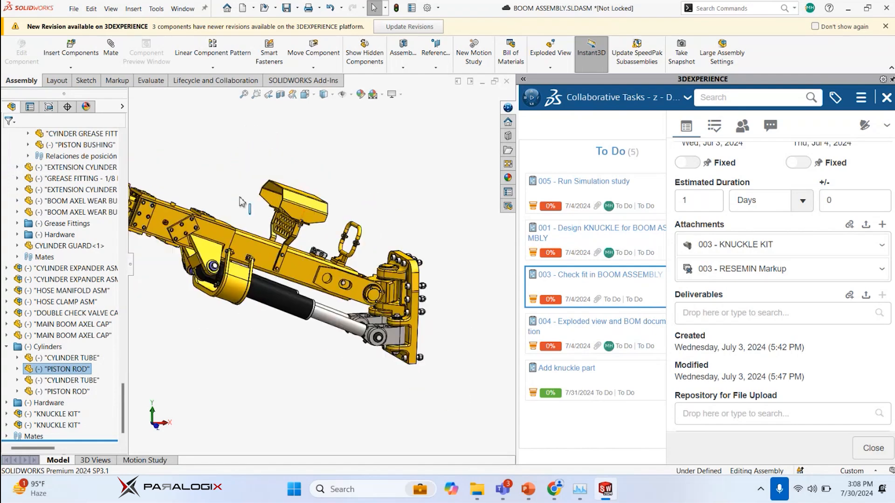
scroll(281, 231, "down", 2)
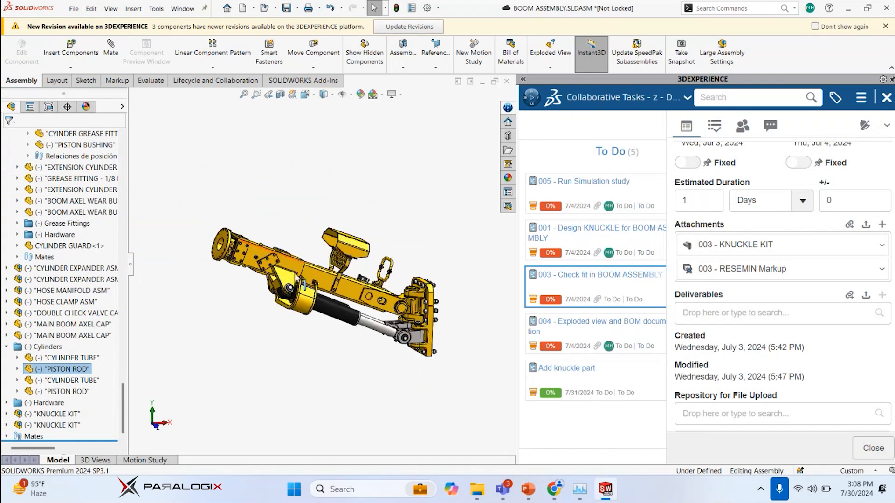
scroll(339, 297, "down", 1)
left_click(339, 298)
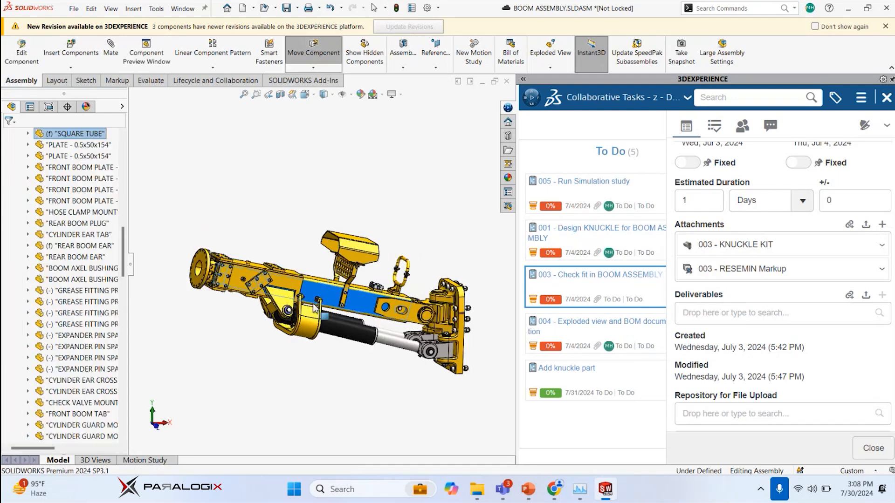
left_click(292, 206)
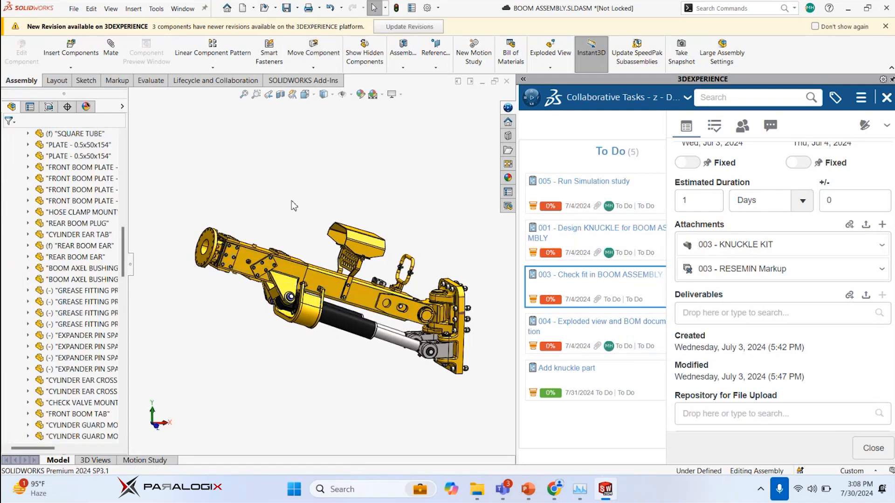
Start Move Component with Collision Detection, limiting the check to these components
key("s")
type("in")
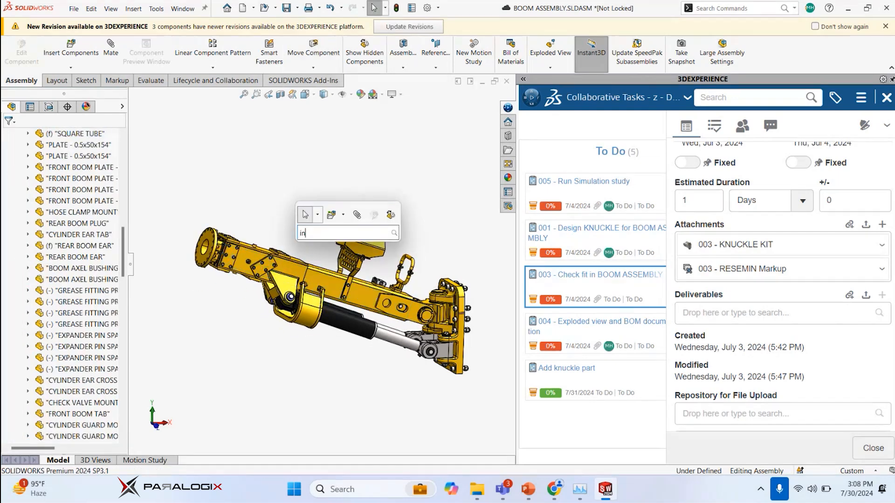
key("BackSpace")
key("BackSpace")
type("move")
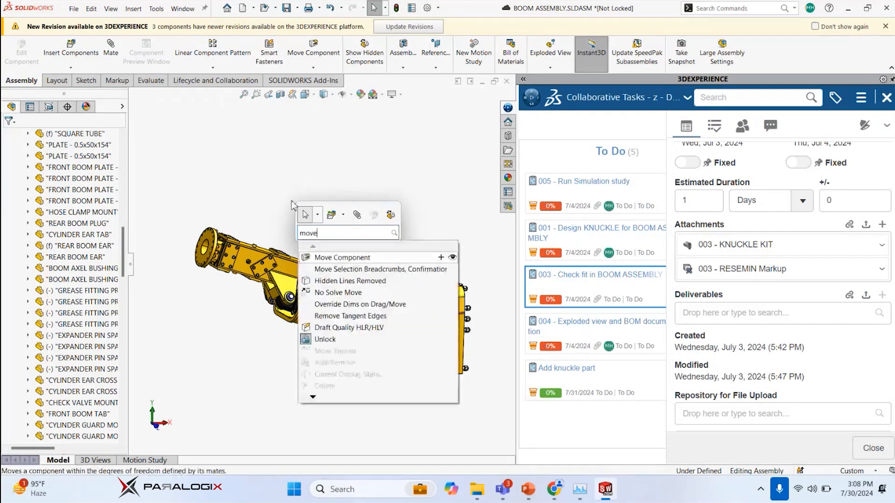
left_click(350, 259)
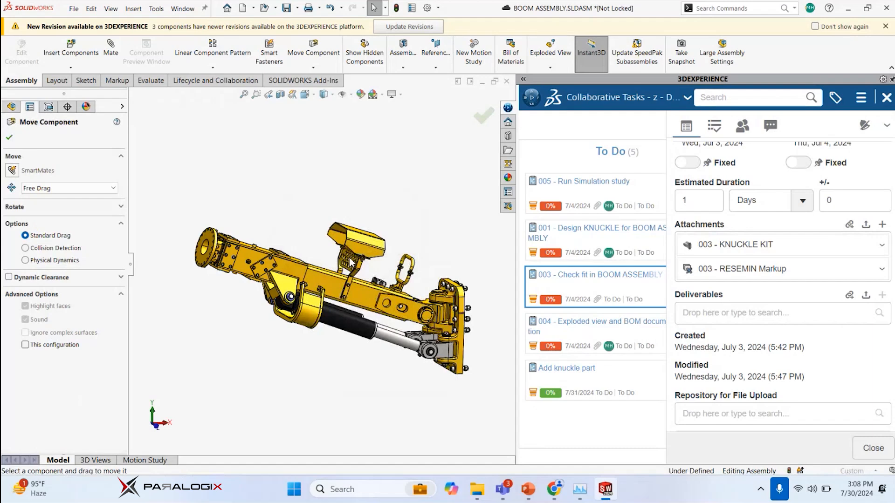
left_click(26, 248)
left_click(25, 299)
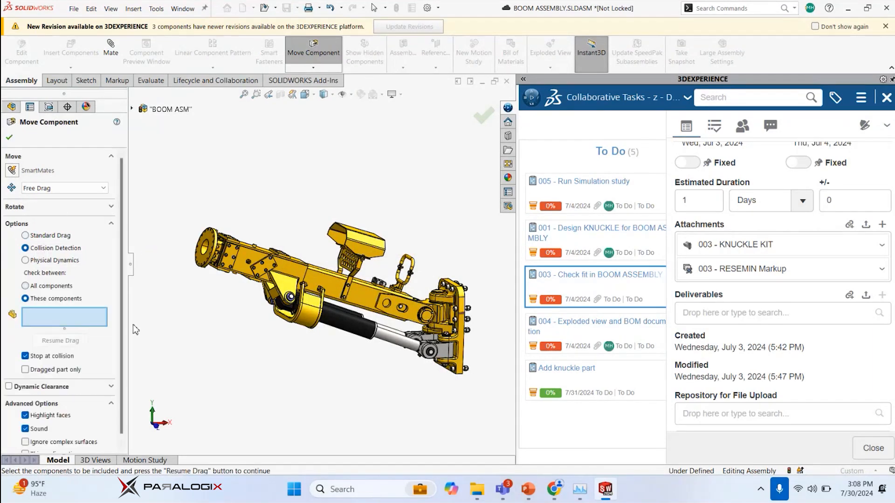
Choose both cylinder tubes and the cylinder guard as the components checked for collision, and resume dragging
scroll(231, 331, "down", 3)
scroll(326, 296, "up", 2)
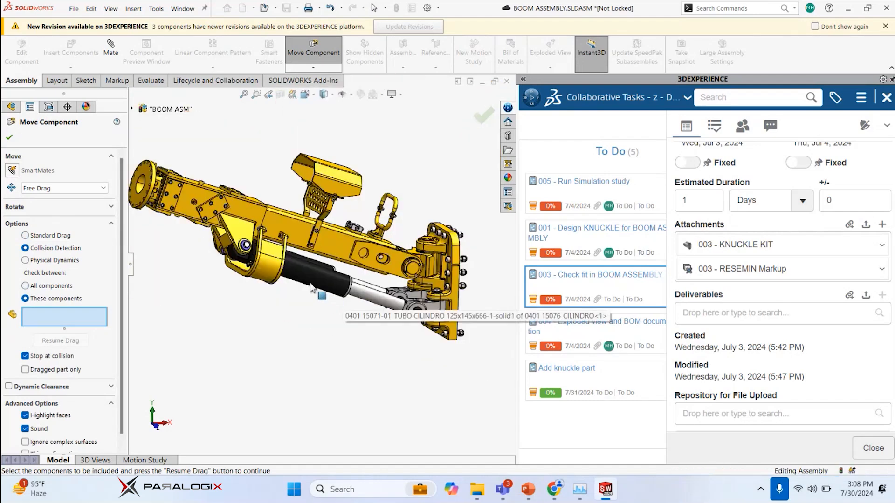
middle_click_drag(310, 285, 263, 256)
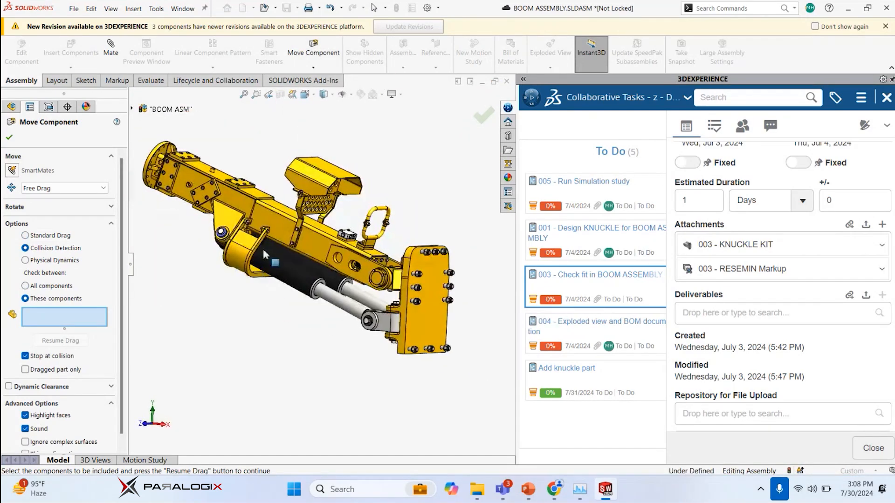
scroll(262, 256, "down", 1)
scroll(262, 256, "down", 6)
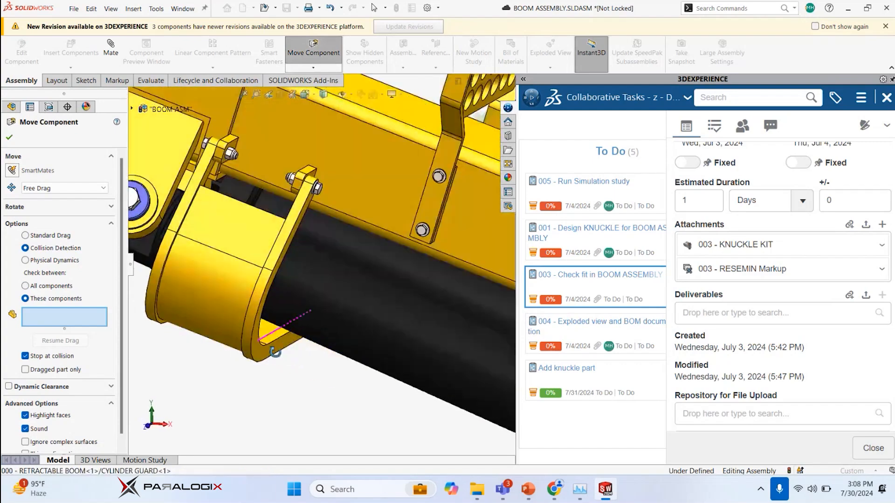
scroll(354, 275, "up", 5)
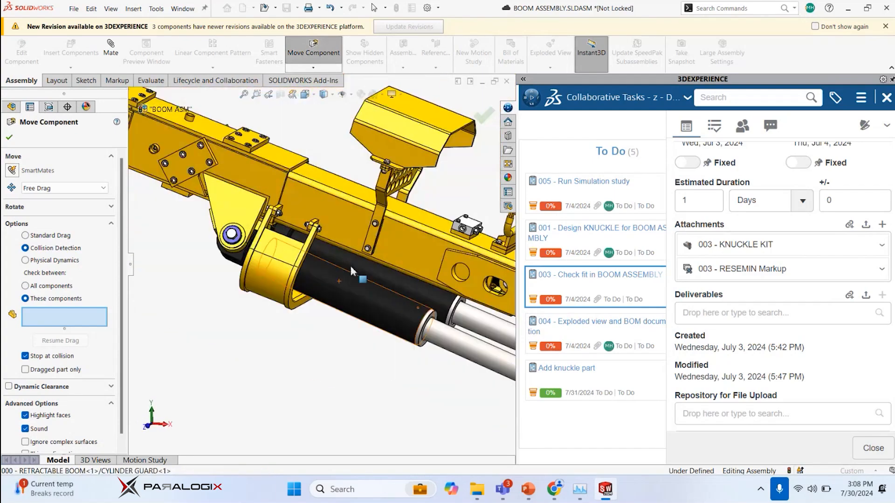
middle_click_drag(316, 239, 286, 294)
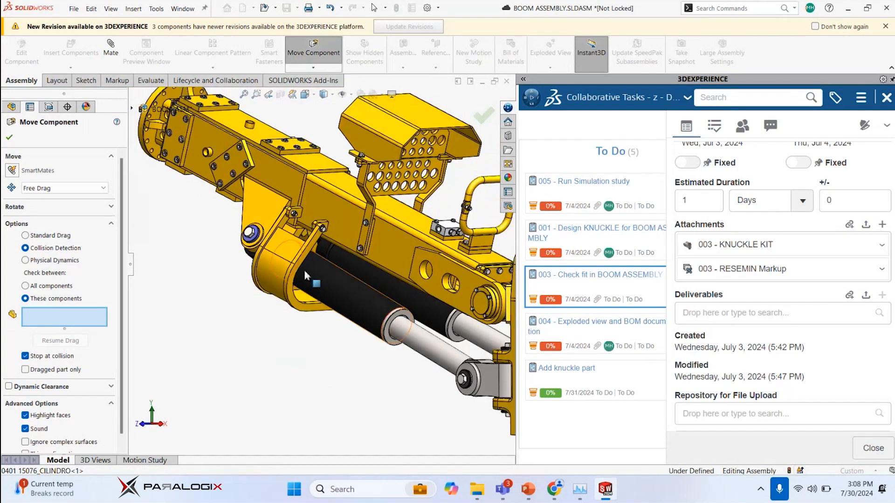
left_click(321, 289)
left_click(350, 265)
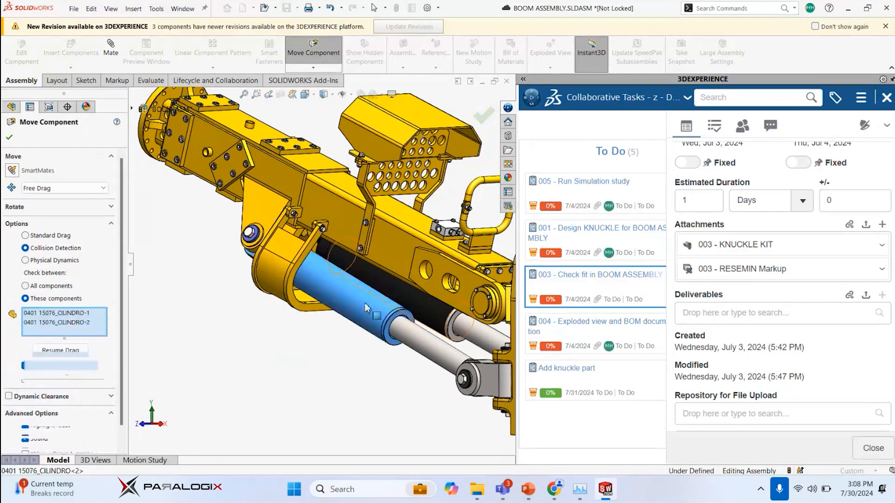
left_click(275, 280)
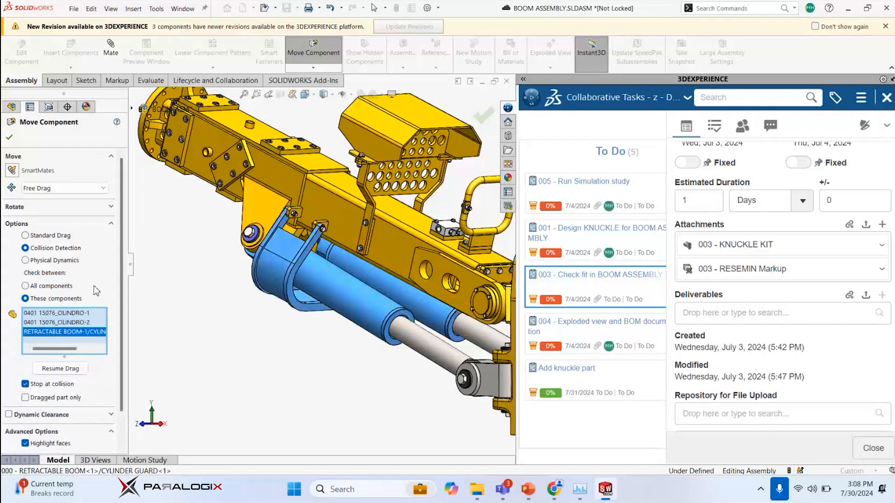
scroll(116, 299, "down", 3)
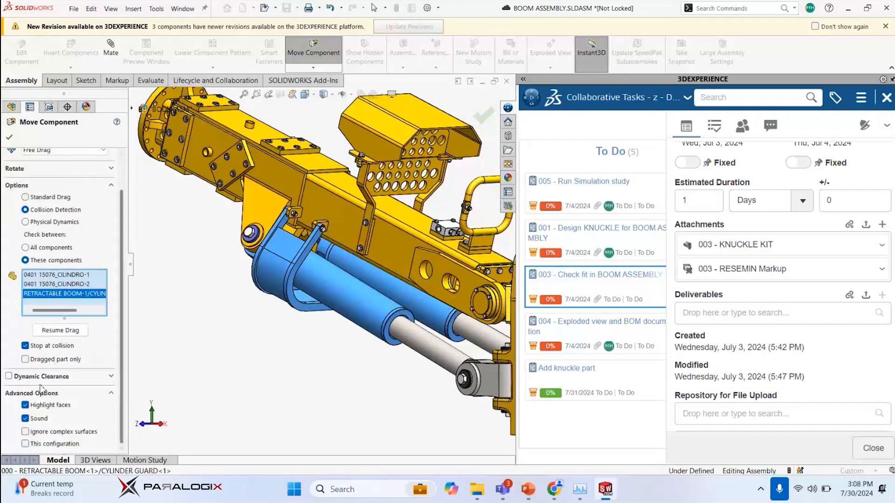
left_click(61, 330)
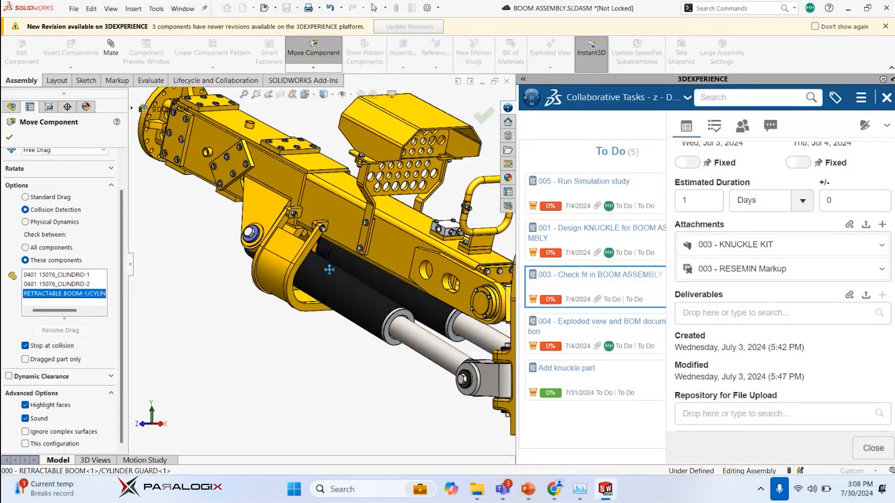
Swing the boom with collision checking to examine the clearance between the cylinders and cylinder guard, and leave Move Component
key("ctrl+1")
scroll(367, 257, "down", 2)
left_click_drag(329, 232, 381, 152)
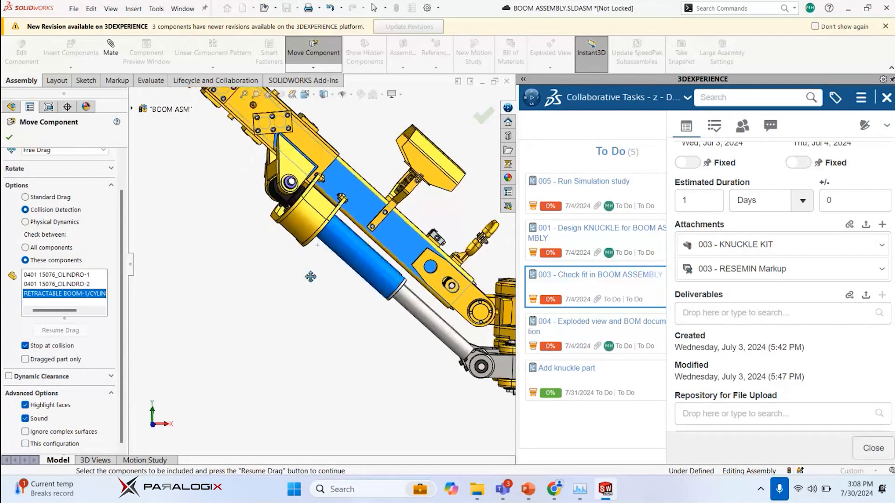
middle_click_drag(315, 278, 265, 275)
scroll(353, 227, "down", 4)
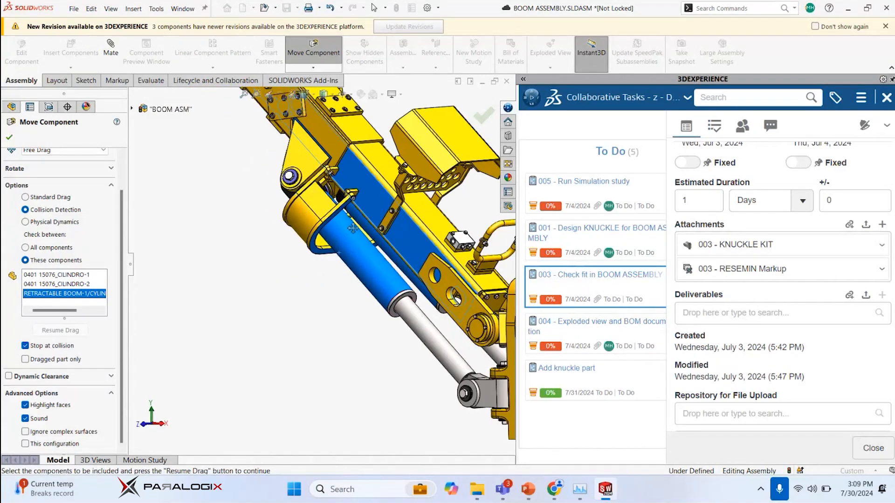
scroll(321, 243, "down", 1)
scroll(321, 244, "up", 2)
middle_click_drag(348, 271, 371, 288)
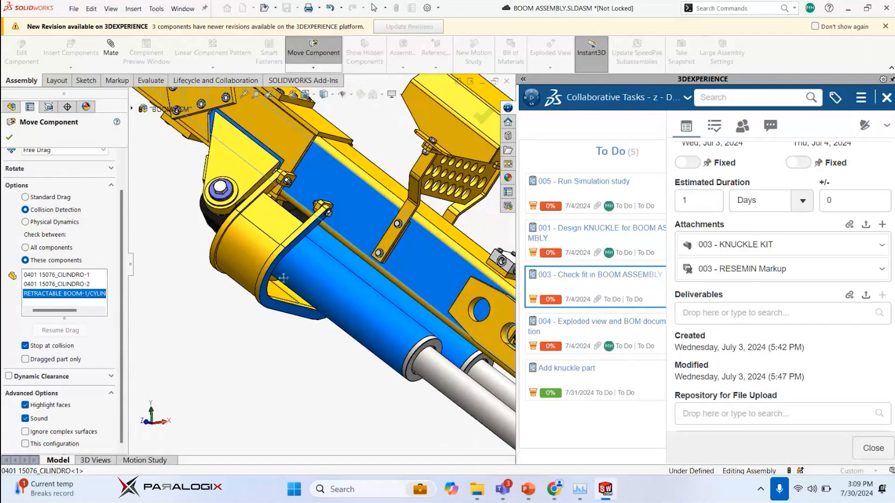
scroll(283, 278, "down", 4)
scroll(275, 257, "up", 4)
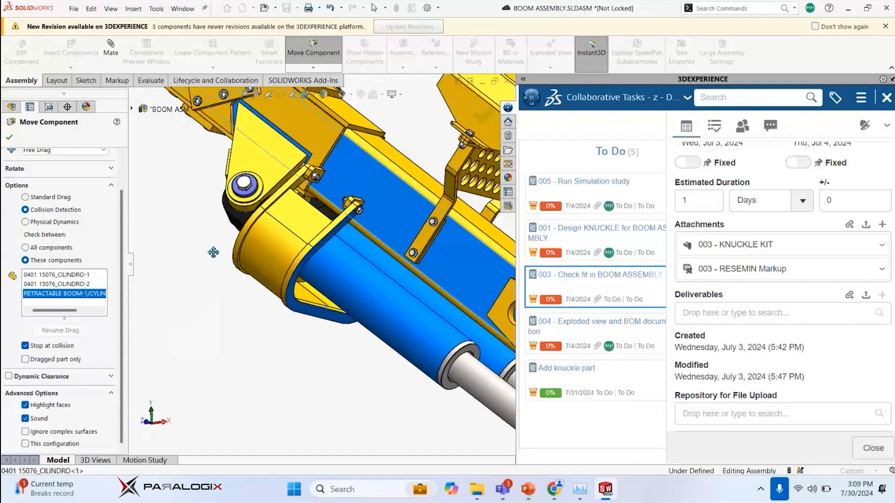
key("Escape")
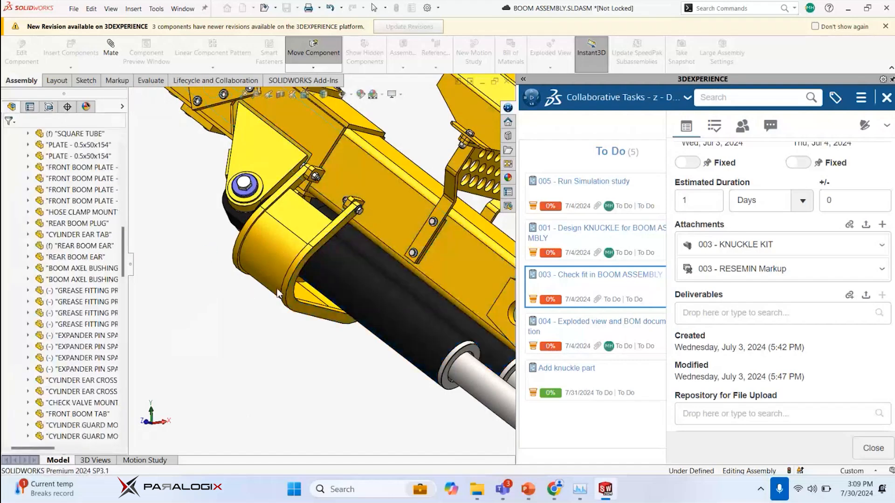
Select the cylinder guard around the cylinder tubes and expand its features in the assembly tree
scroll(303, 301, "down", 3)
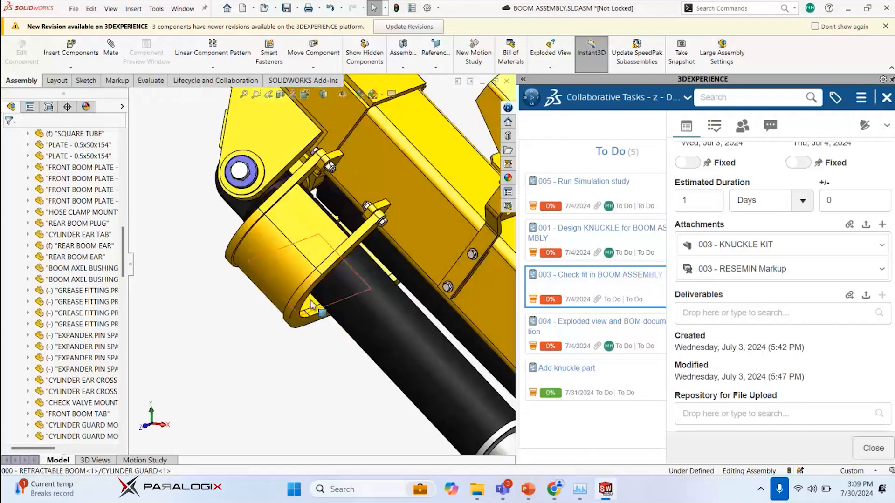
left_click(312, 305)
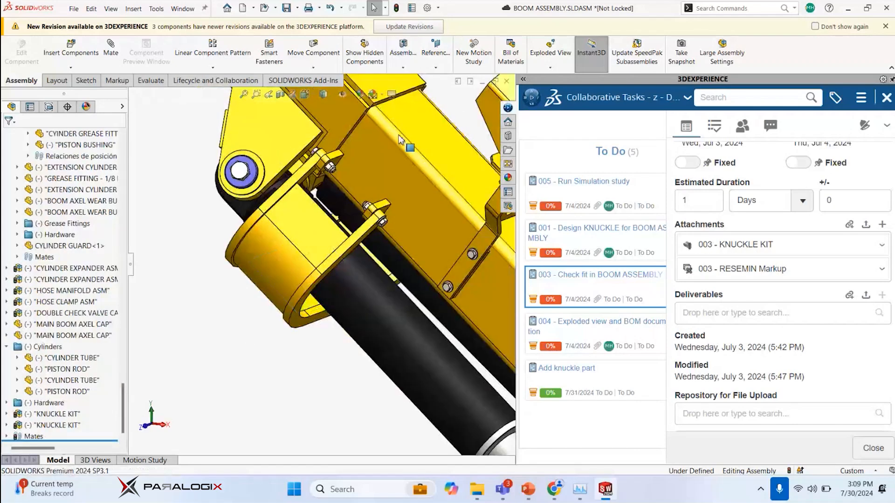
left_click_drag(123, 390, 158, 343)
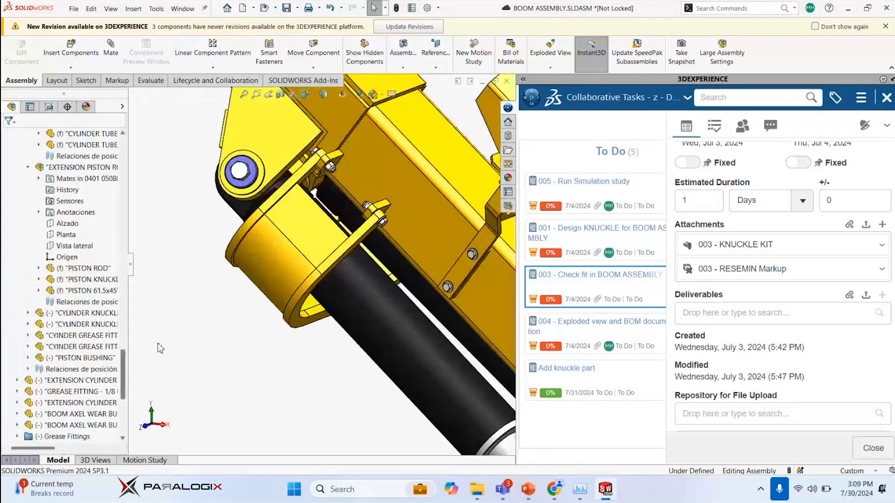
left_click(266, 261)
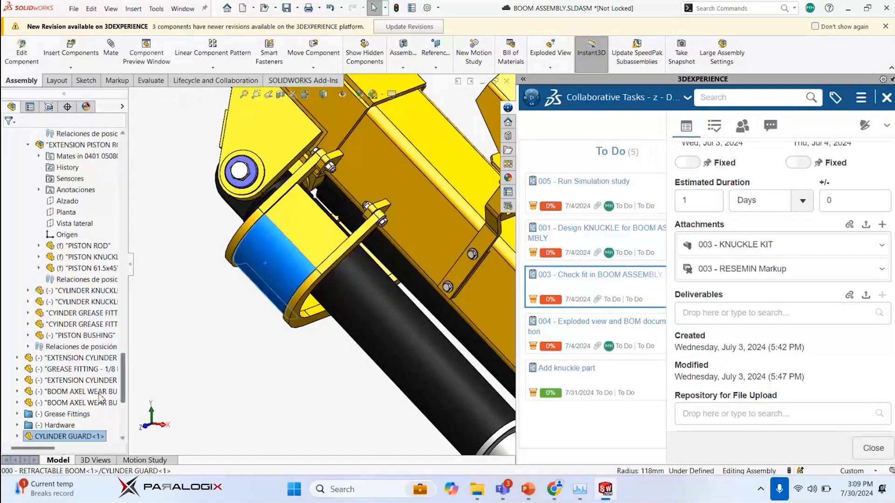
scroll(101, 399, "down", 2)
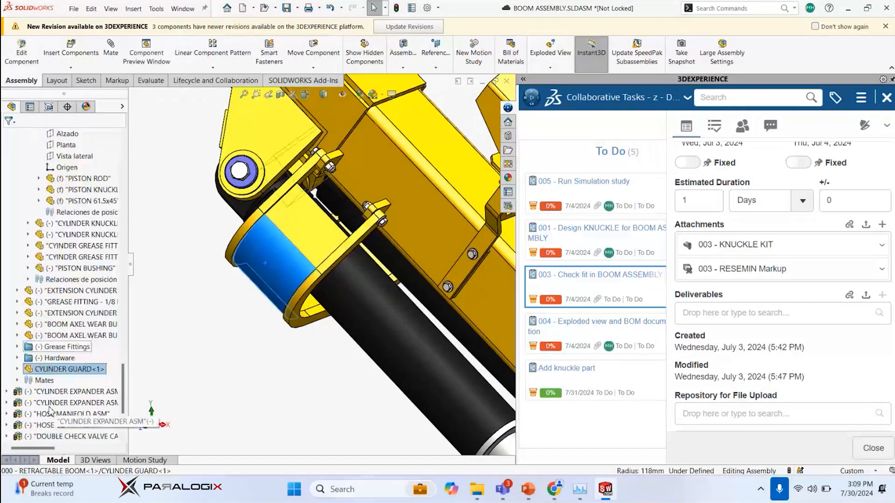
right_click(30, 371)
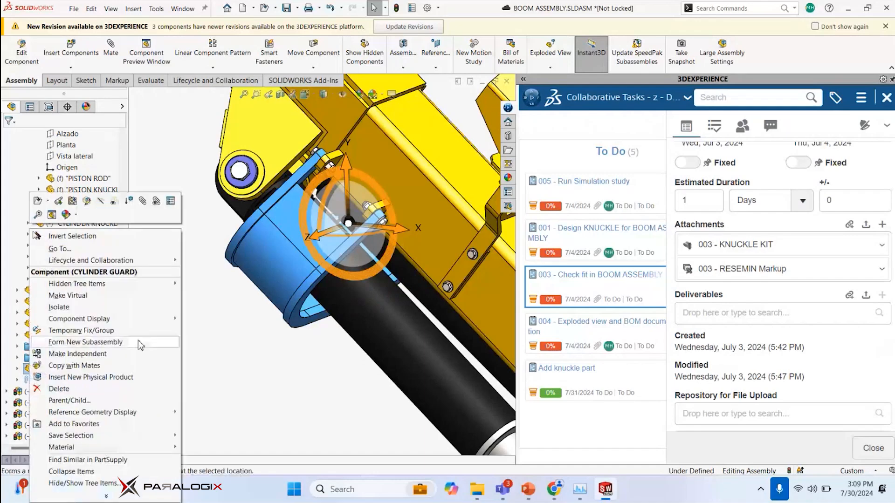
left_click(247, 332)
double_click(63, 368)
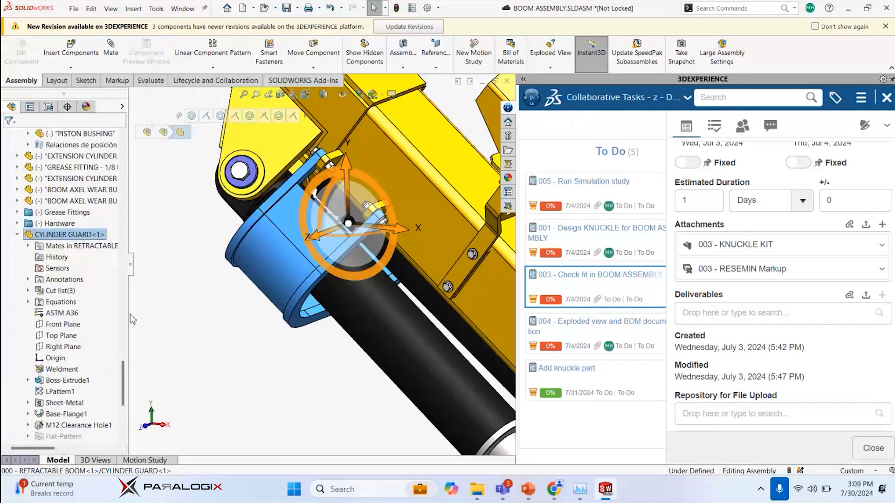
Select Sketch1 under the guard's Boss-Extrude1 to highlight the plate profile on the model
scroll(83, 370, "down", 4)
left_click(55, 246)
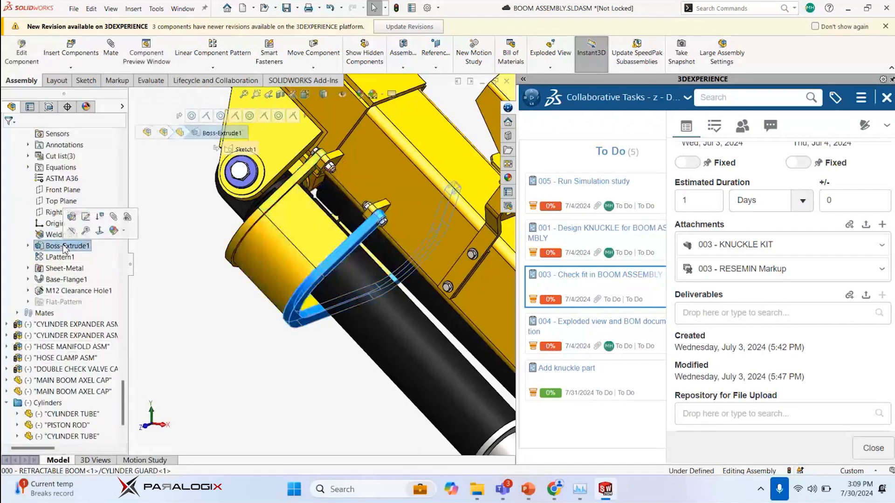
left_click(28, 246)
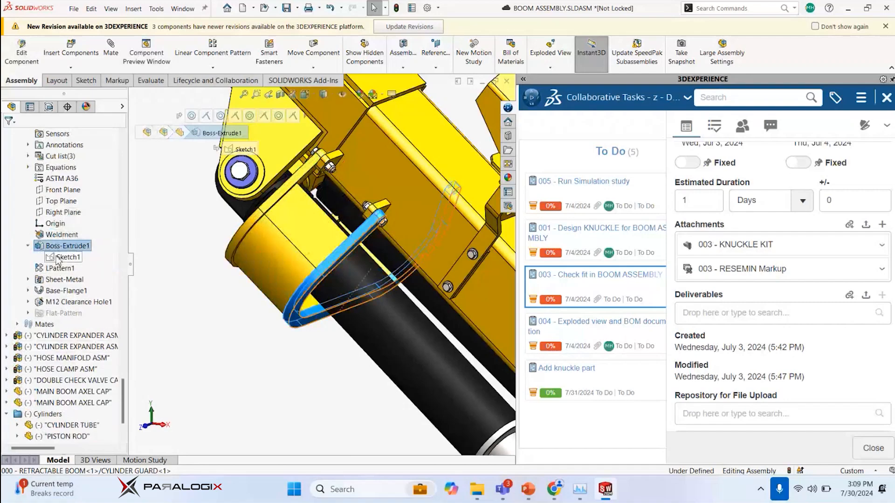
left_click(63, 257)
scroll(345, 349, "up", 2)
mouse_move(361, 323)
middle_mouse_down()
mouse_move(373, 305)
mouse_move(388, 312)
mouse_move(337, 311)
middle_mouse_up()
scroll(387, 312, "down", 4)
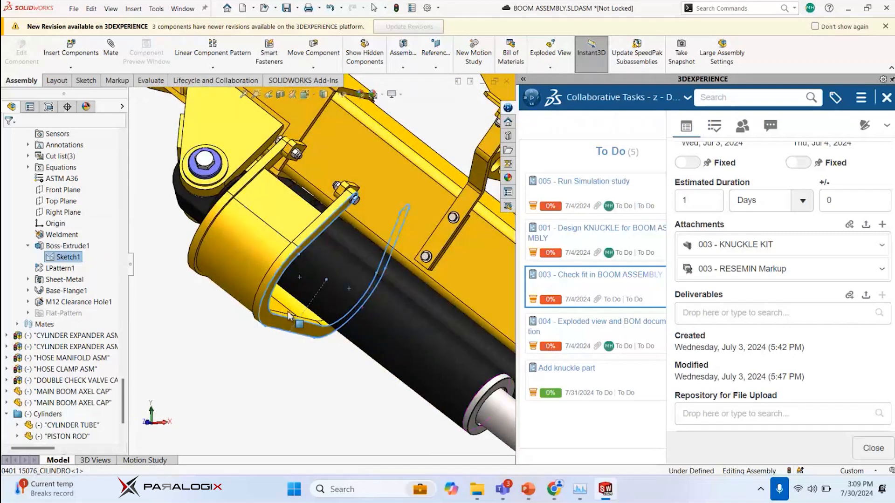
Show the sketch dimensions of the guard's end plate and select the one spanning its lower edge
left_click(337, 311)
scroll(322, 313, "down", 5)
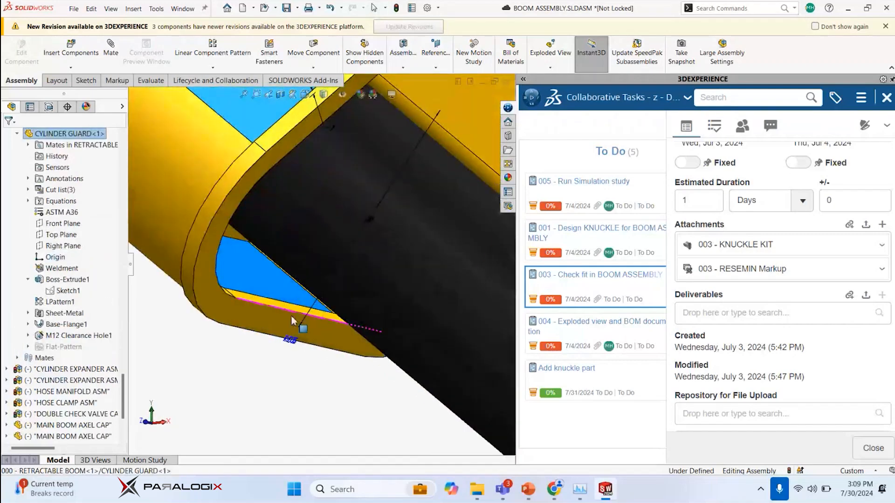
double_click(295, 309)
scroll(295, 309, "up", 4)
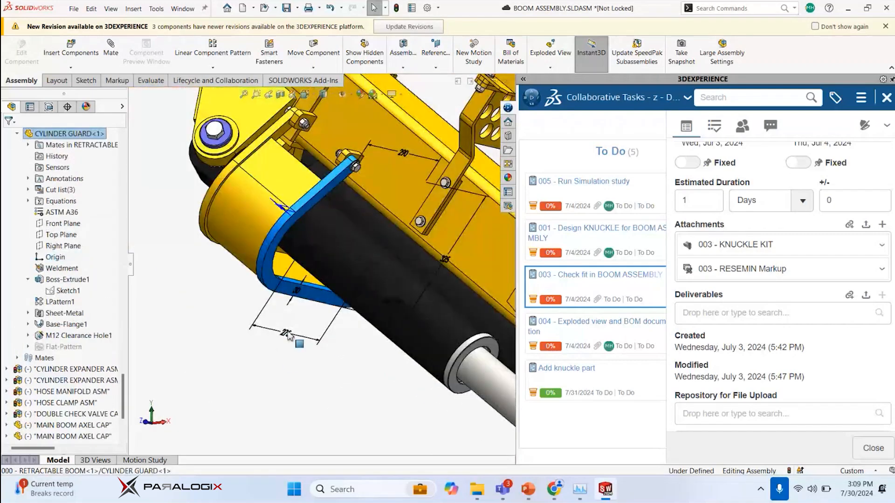
left_click(289, 334)
double_click(292, 330)
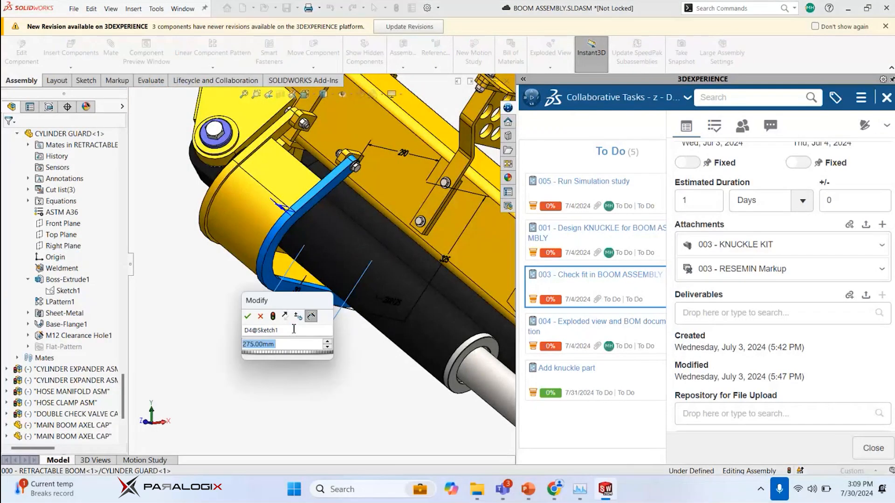
type("3")
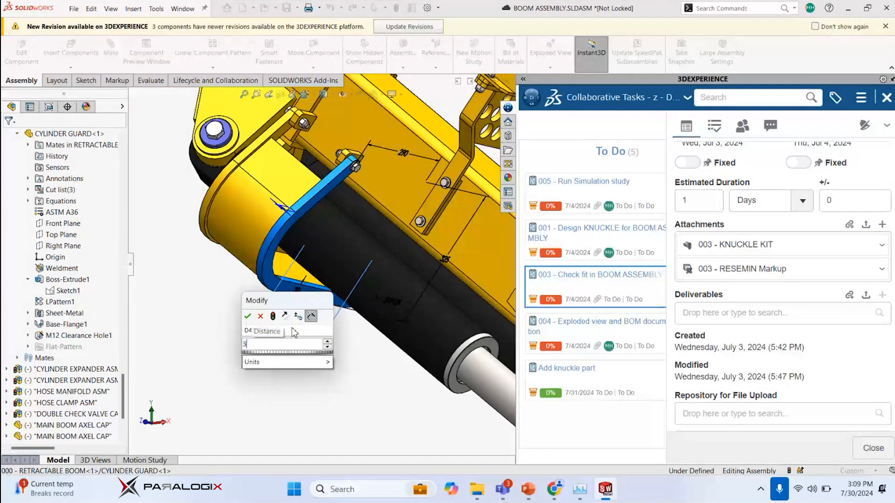
type("00")
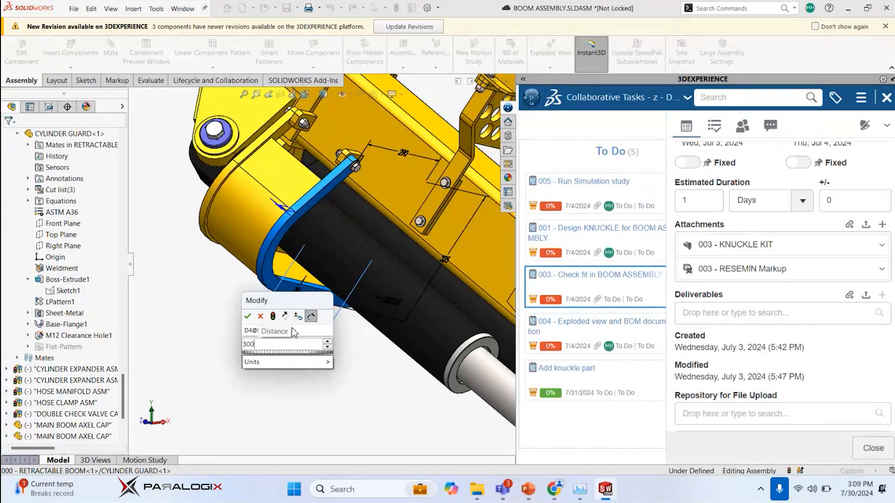
key("BackSpace")
key("BackSpace")
key("BackSpace")
type("25")
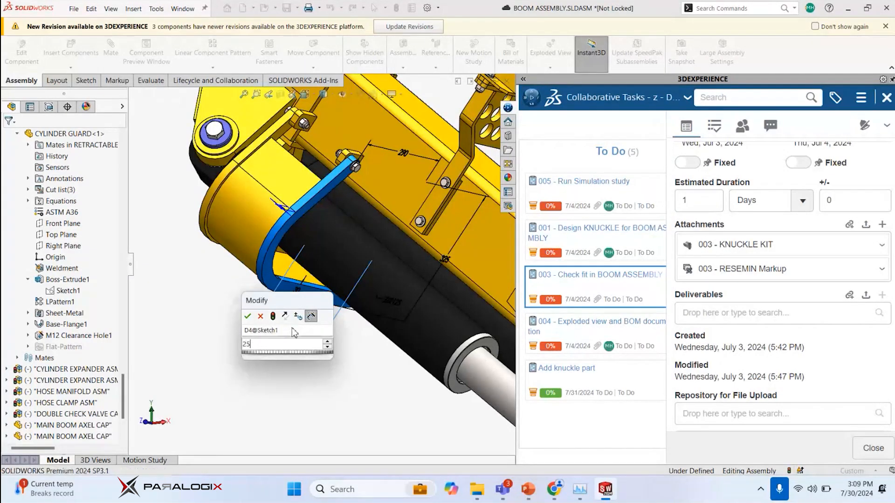
key("Escape")
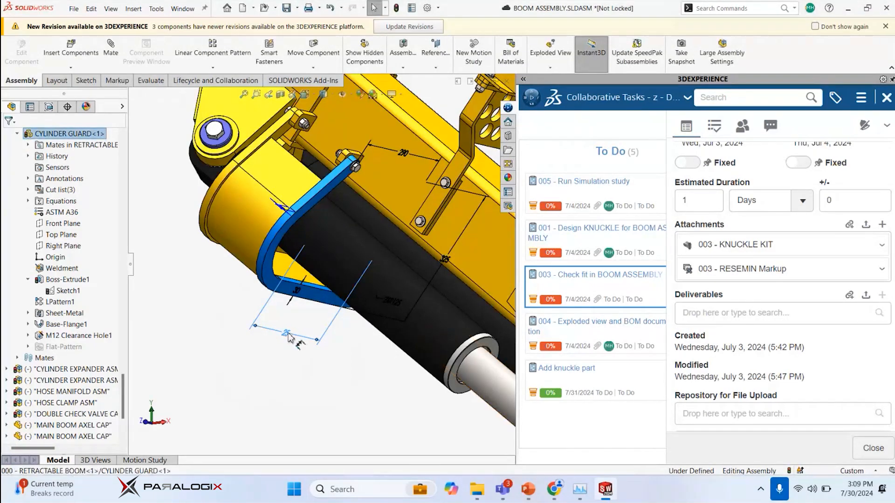
Set the guard plate's sketch dimension D4@Sketch1 to 325 mm and apply the change to the model
double_click(289, 334)
type("325")
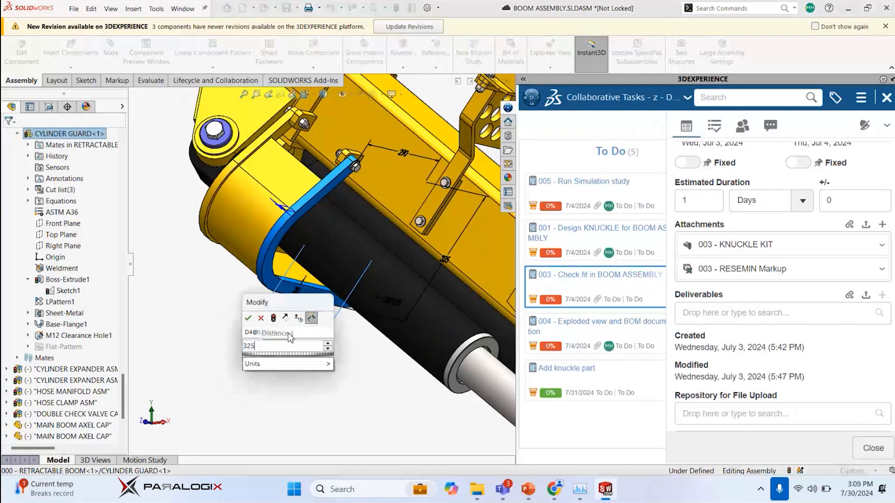
key("Return")
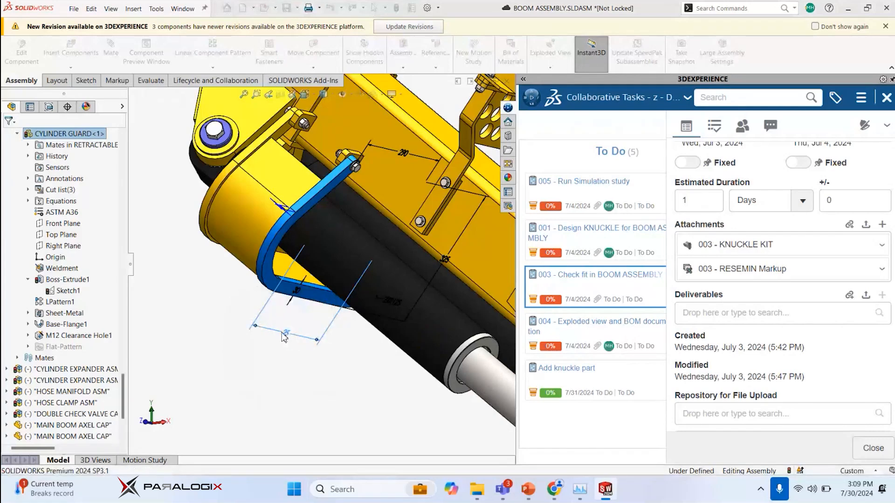
left_click(213, 317)
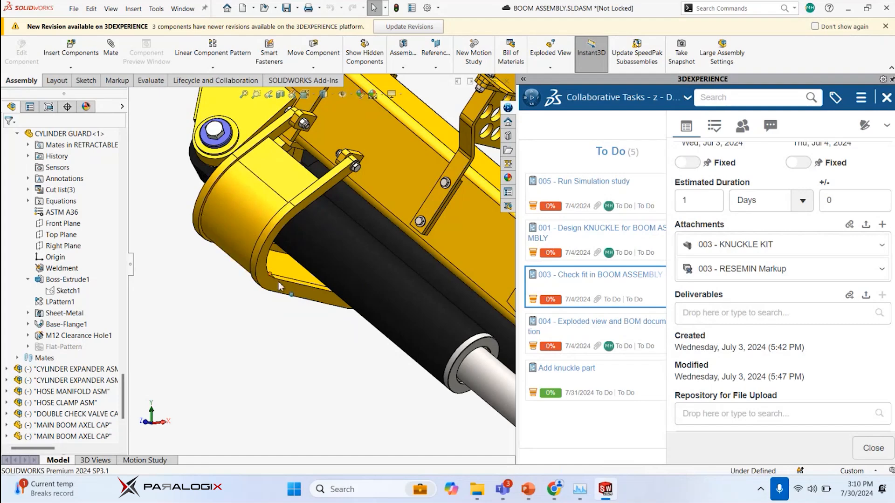
Start Move Component with Collision Detection again, checking only between these components
scroll(286, 283, "up", 4)
middle_click_drag(288, 281, 278, 301)
type("sm")
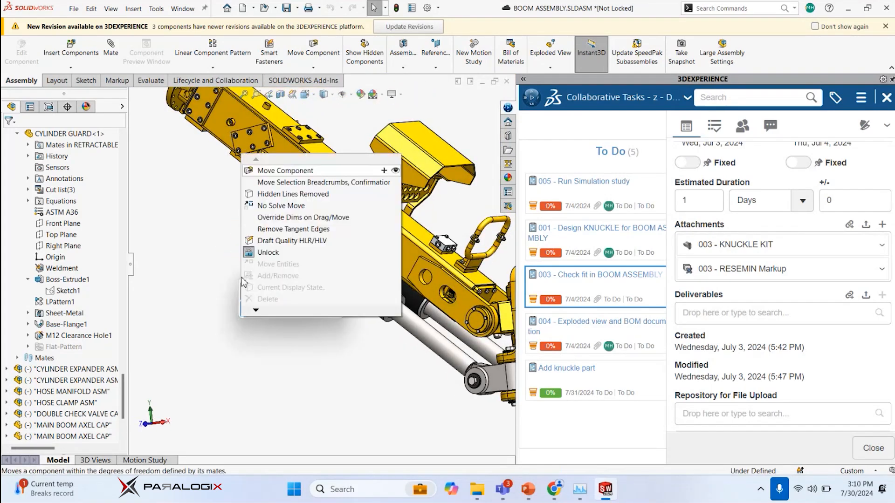
key("Return")
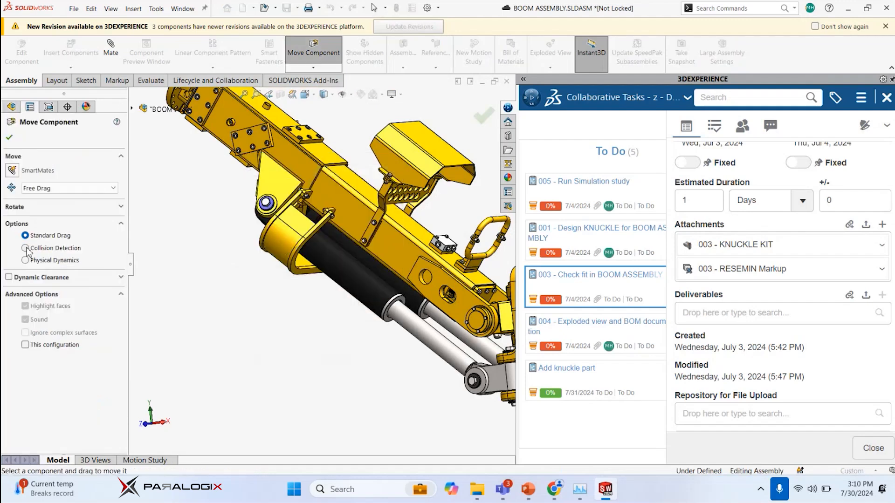
left_click(25, 248)
left_click(26, 299)
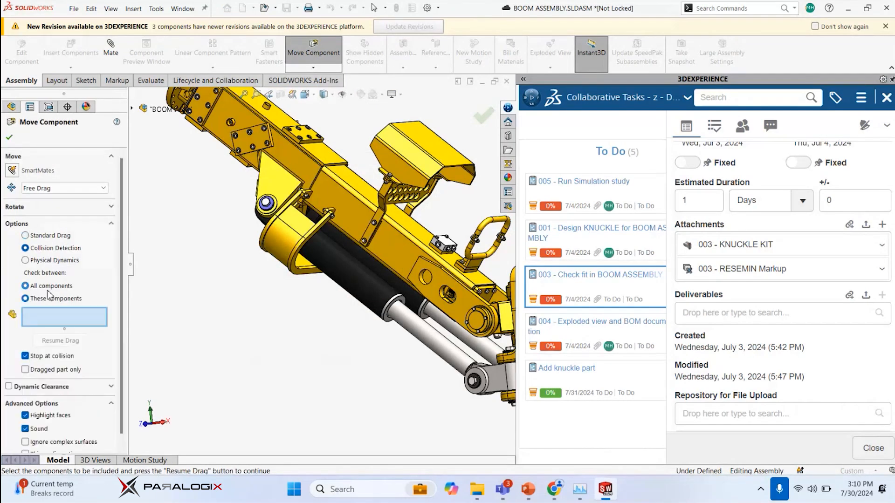
Pick both cylinder tubes and the enlarged cylinder guard for the collision check, and resume dragging
left_click(321, 247)
left_click(308, 266)
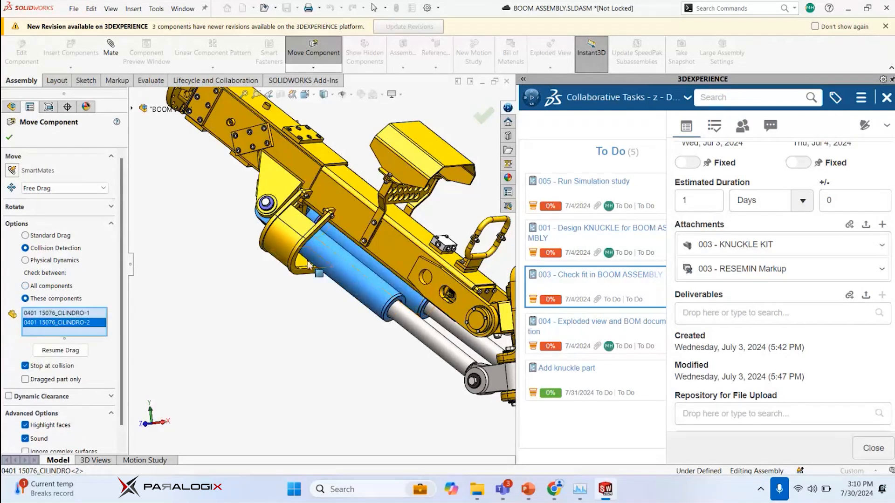
left_click(307, 265)
scroll(42, 397, "down", 2)
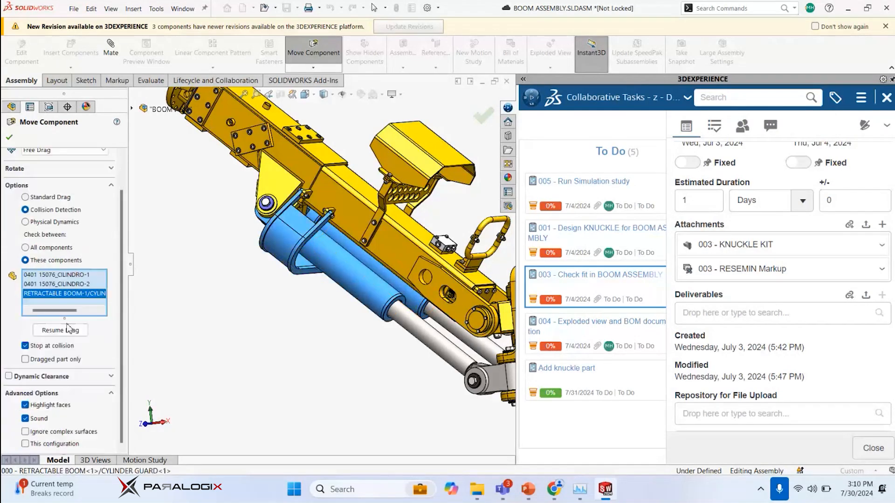
left_click(70, 329)
Swing the boom up and back down to horizontal to test the cylinders against the enlarged guard
mouse_move(342, 211)
left_mouse_down()
mouse_move(357, 201)
mouse_move(372, 154)
mouse_move(344, 226)
left_mouse_up()
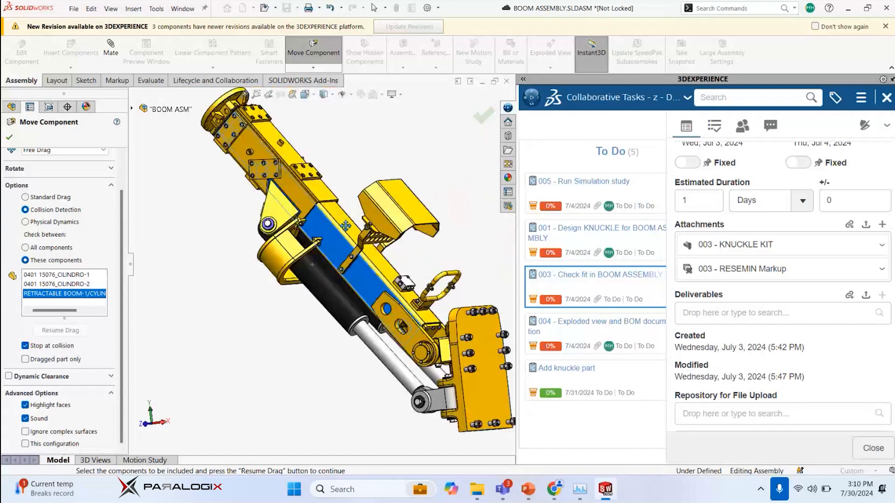
middle_click_drag(342, 255, 359, 205)
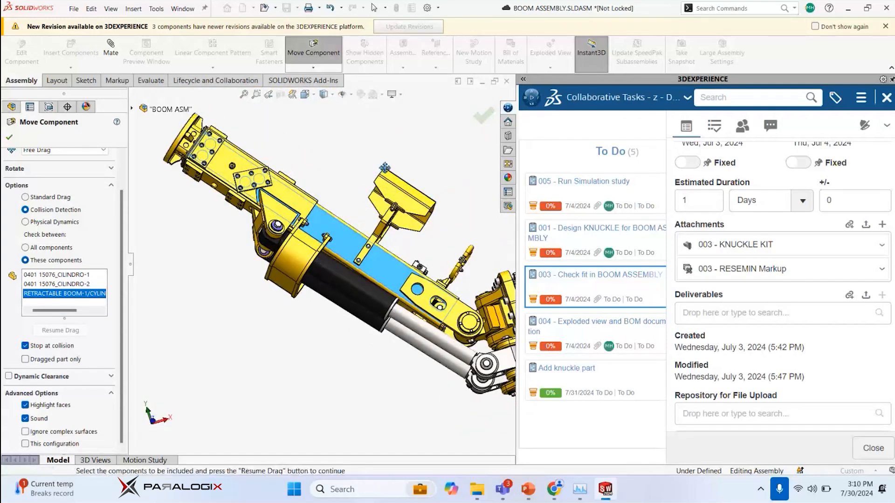
left_click_drag(347, 242, 328, 300)
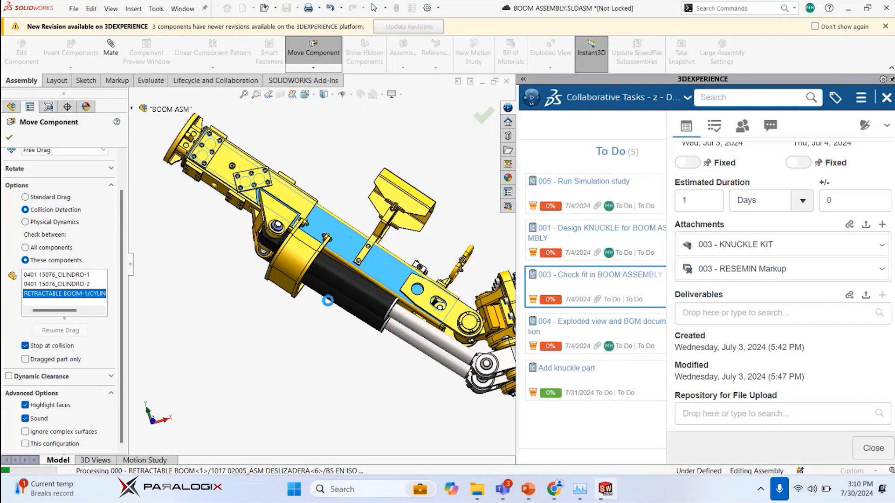
left_click_drag(348, 238, 303, 277)
mouse_move(297, 306)
left_mouse_down()
mouse_move(297, 327)
mouse_move(300, 307)
left_mouse_up()
scroll(303, 207, "up", 3)
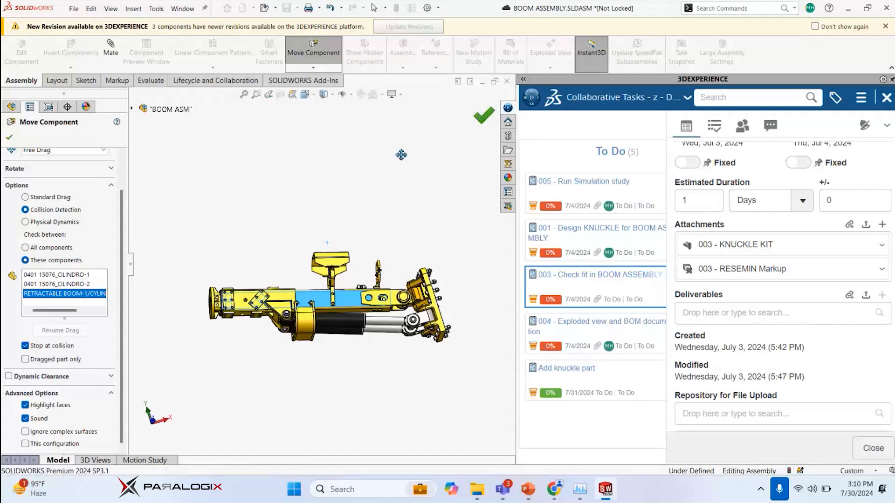
Finish moving components and close the boom assembly without saving the modified documents
left_click(484, 115)
left_click(507, 81)
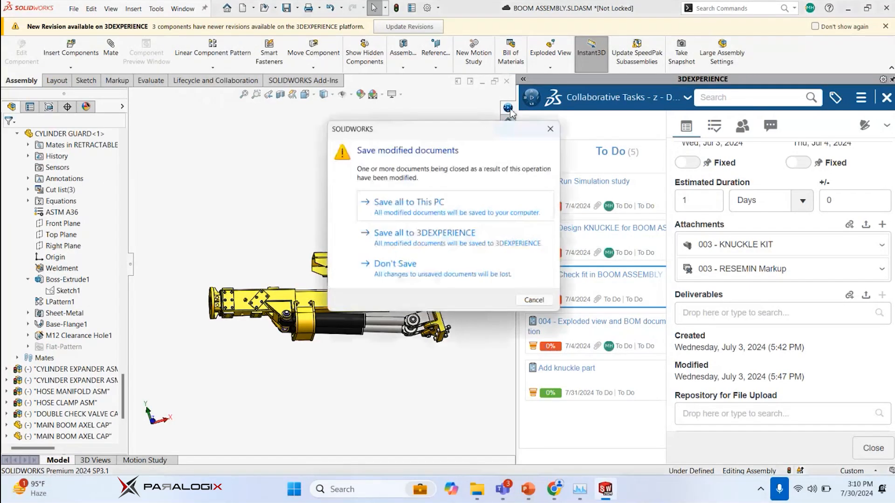
left_click(434, 272)
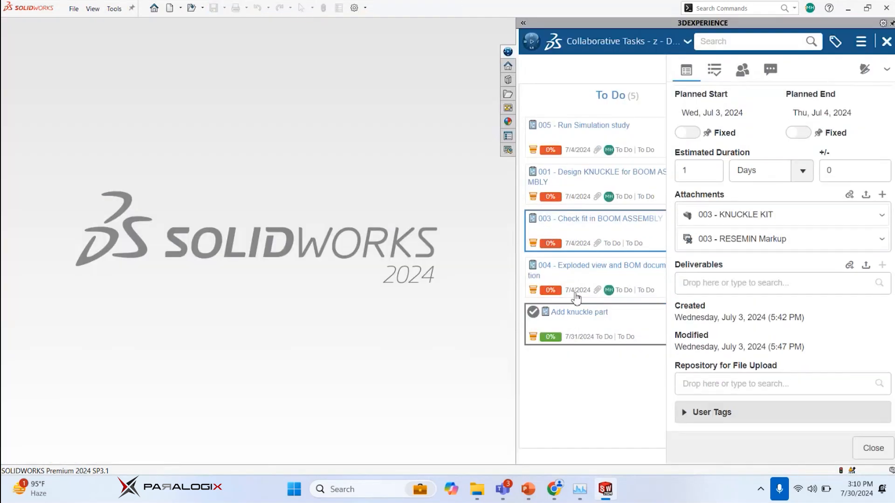
Open the task 004 - Exploded view and BOM documentation and review its description, attachments and deliverables
left_click(575, 291)
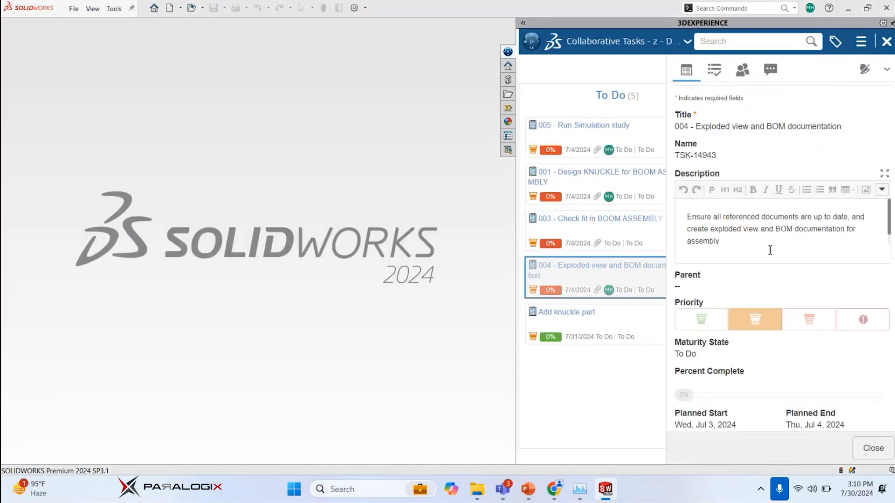
scroll(768, 251, "down", 3)
scroll(767, 243, "up", 3)
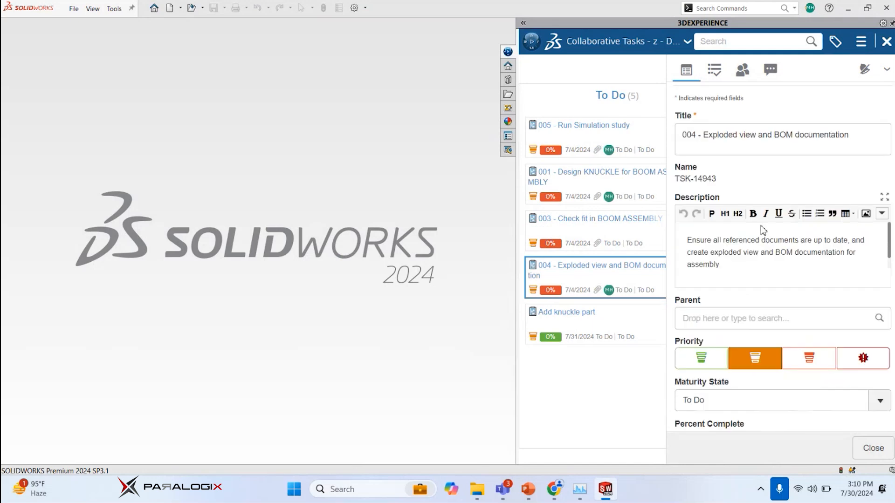
scroll(753, 196, "down", 2)
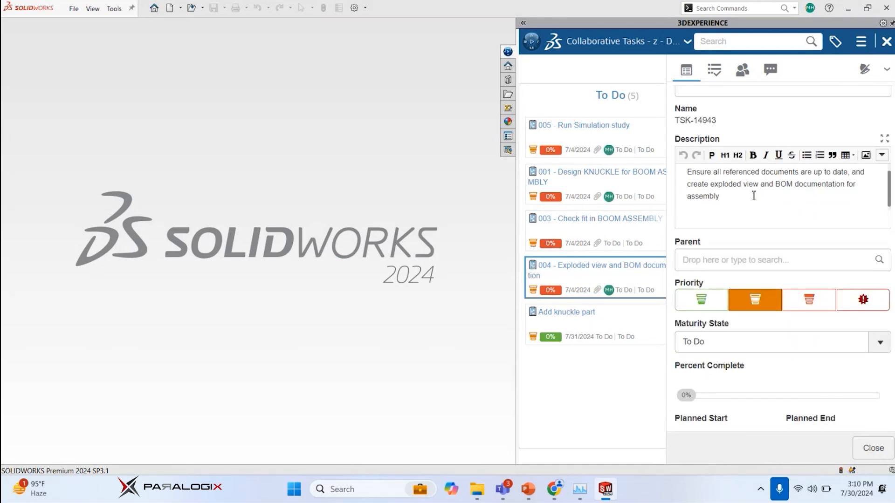
scroll(751, 198, "down", 7)
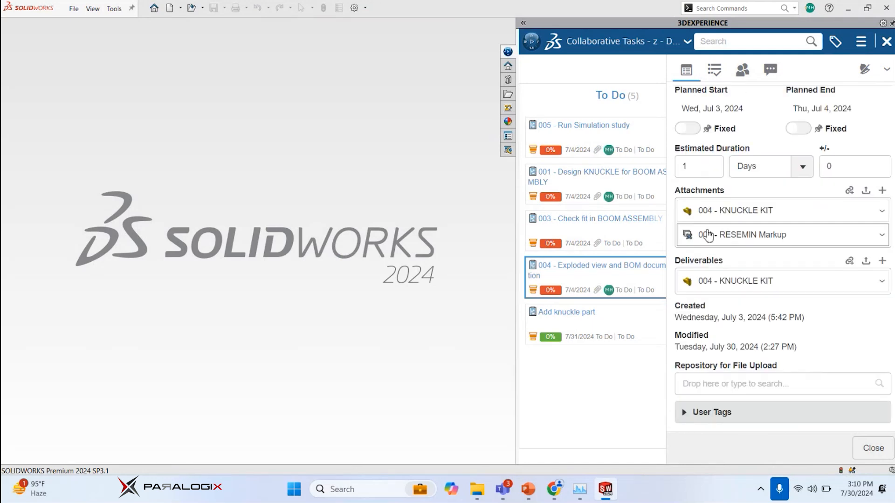
Open the task's attached 004 - KNUCKLE KIT assembly, accepting the external references prompt and dismissing the open summary
double_click(767, 219)
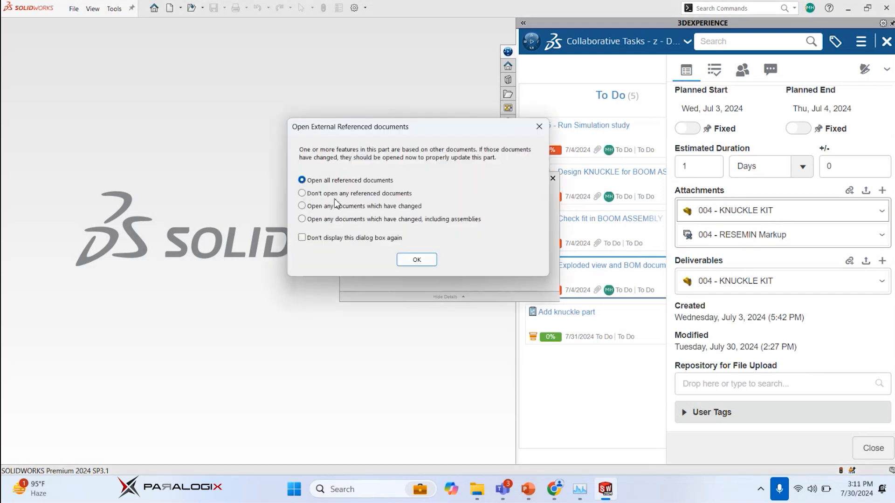
left_click(416, 260)
scroll(825, 258, "up", 3)
scroll(814, 290, "up", 2)
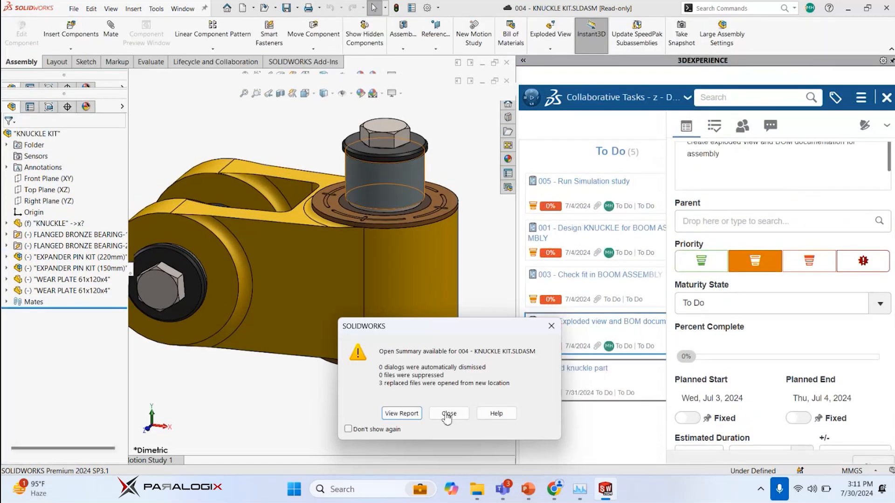
left_click(449, 413)
Examine the knuckle kit from isometric and close-up views, checking the pins, bearings and wear plates
scroll(289, 164, "up", 3)
middle_click_drag(286, 203, 275, 178)
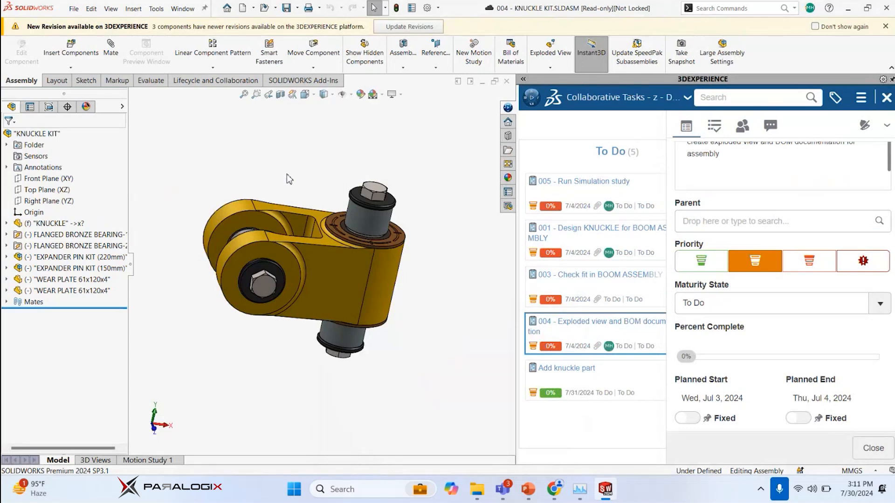
key("ctrl+7")
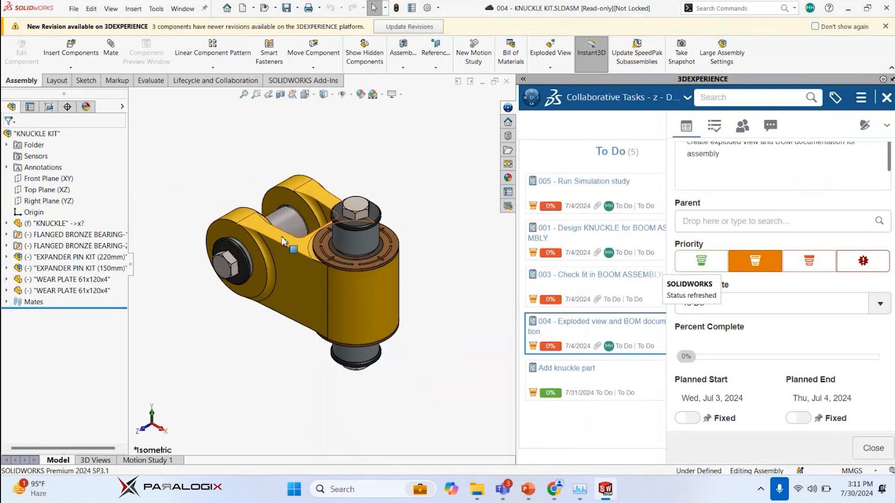
scroll(283, 239, "down", 3)
left_click(280, 240)
mouse_move(280, 241)
middle_mouse_down()
mouse_move(302, 241)
mouse_move(290, 238)
middle_mouse_up()
left_click(193, 147)
middle_click_drag(230, 187, 312, 191)
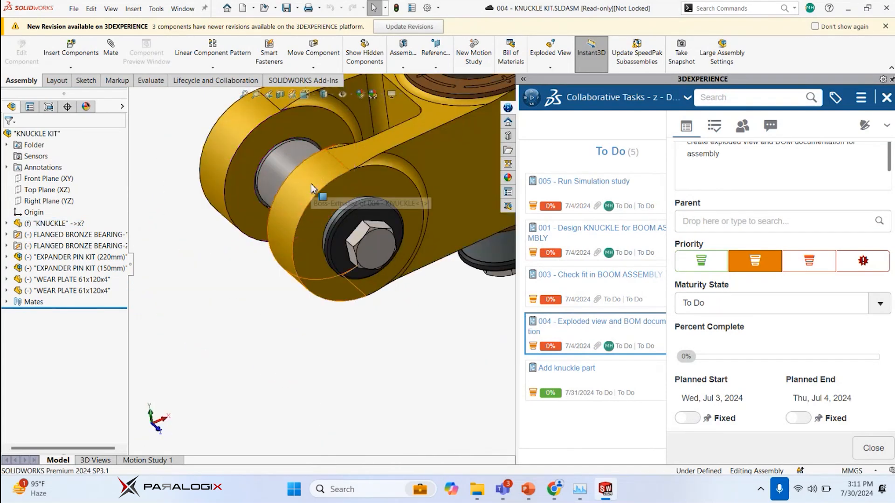
key("ctrl+7")
scroll(294, 257, "down", 3)
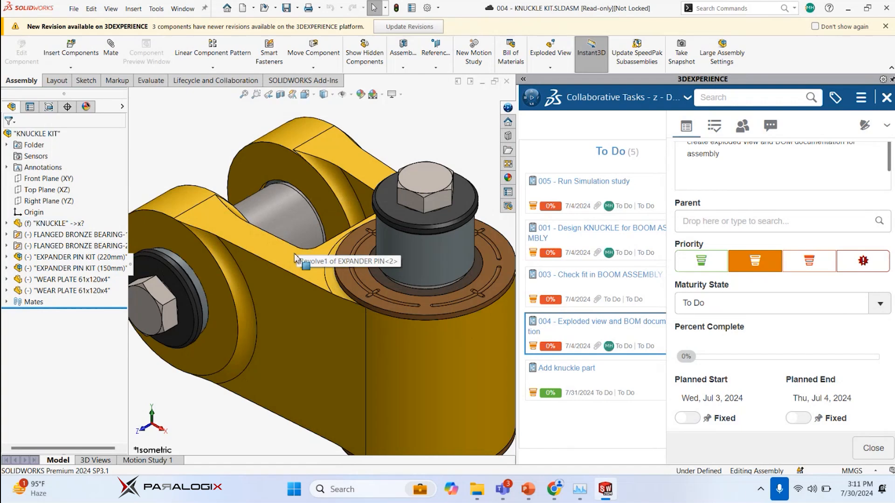
scroll(295, 257, "up", 3)
middle_click_drag(294, 257, 374, 274)
Start an exploded view of the knuckle kit and reuse the 150 mm expander pin kit's subassembly explode
left_click(550, 55)
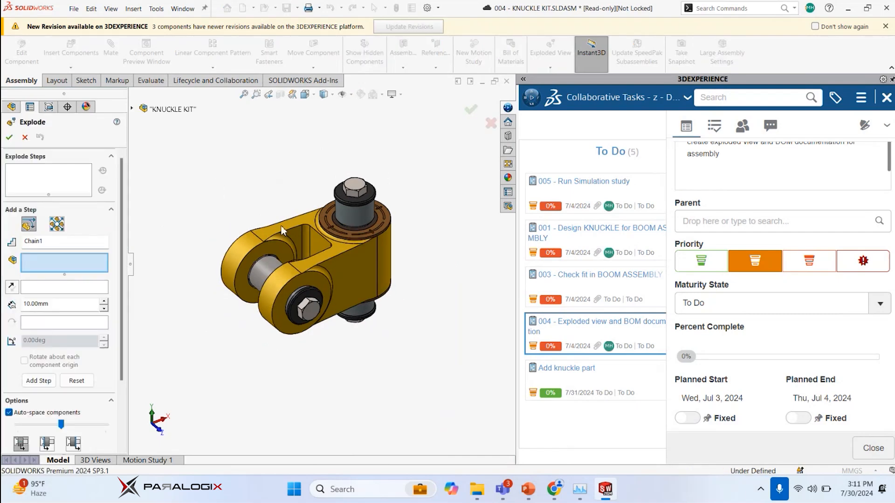
scroll(281, 230, "down", 2)
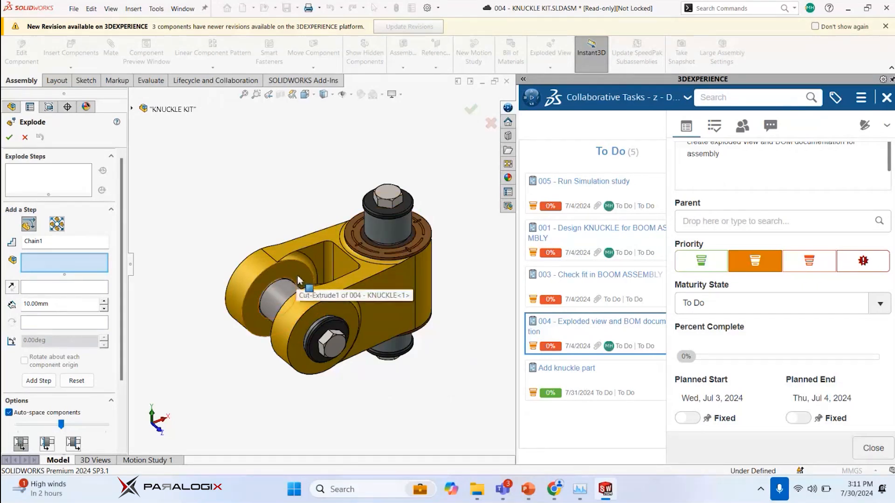
scroll(298, 279, "down", 3)
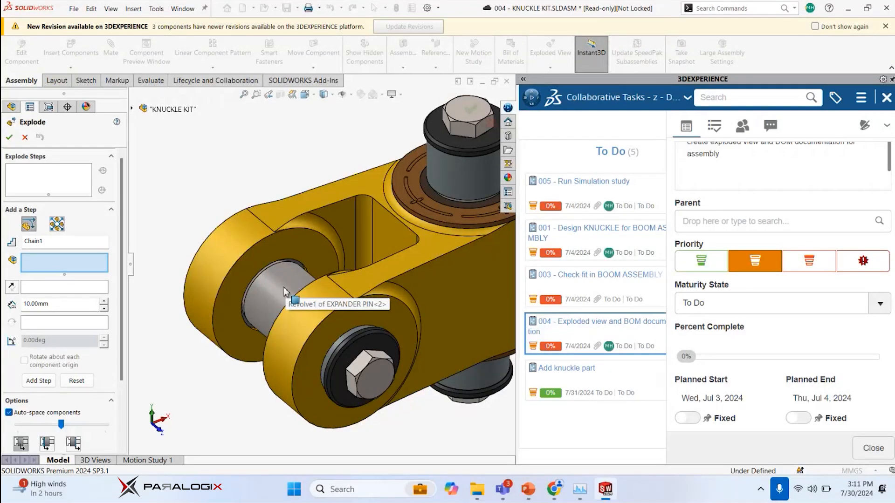
left_click(285, 292)
right_click(279, 286)
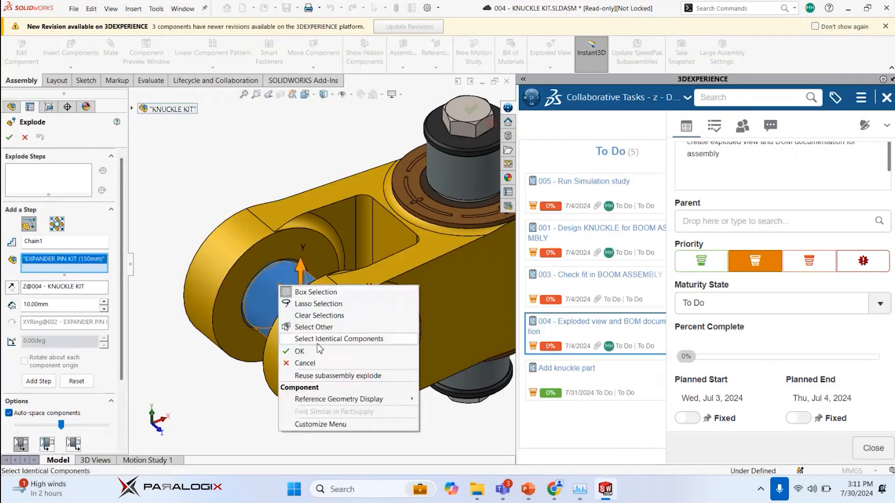
left_click(332, 377)
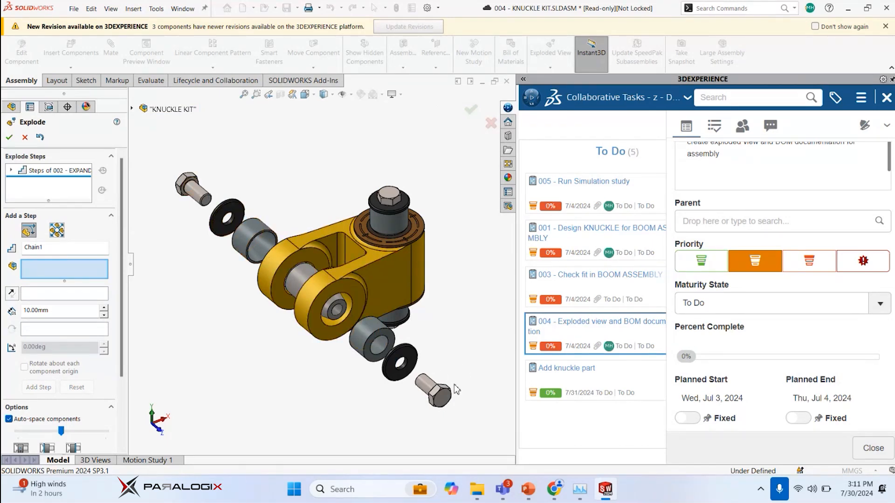
Reuse the subassembly explode of the 220 mm expander pin kit and accept the exploded view
left_click(389, 229)
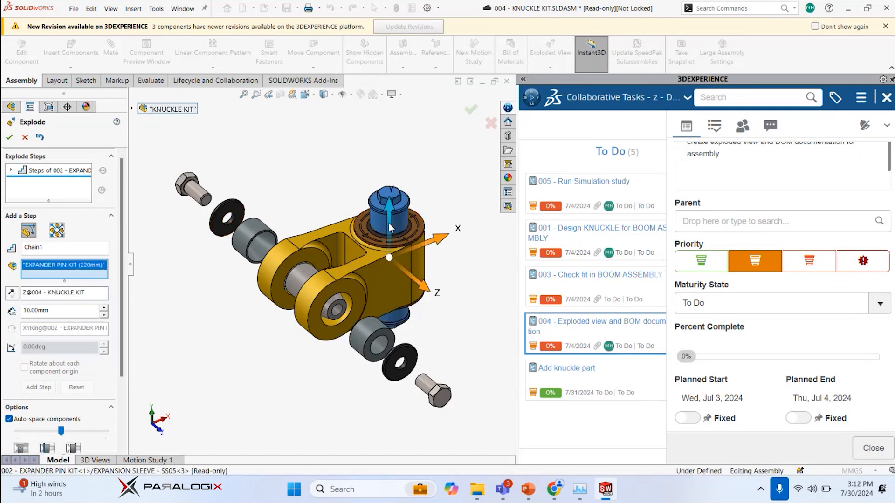
right_click(390, 228)
left_click(457, 313)
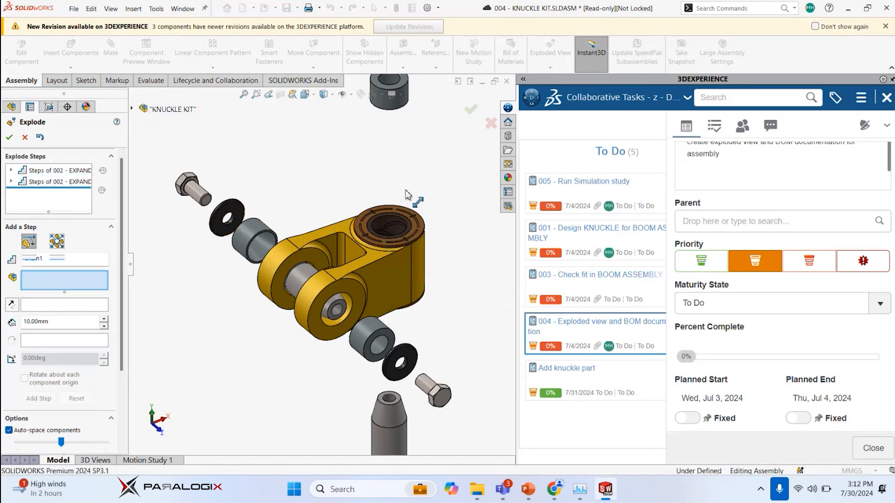
left_click(471, 110)
Find Exploded View1 under the KNUCKLE KIT - SS04 configuration and reopen it for editing
scroll(387, 242, "up", 2)
scroll(387, 242, "down", 1)
middle_click_drag(338, 260, 284, 227)
scroll(269, 225, "down", 2)
left_click_drag(266, 210, 448, 326)
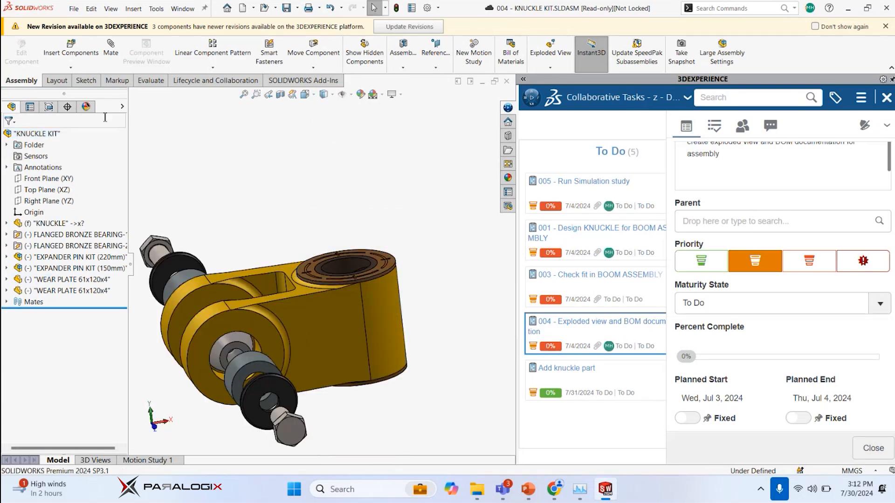
left_click(49, 107)
left_click(51, 167)
right_click(51, 167)
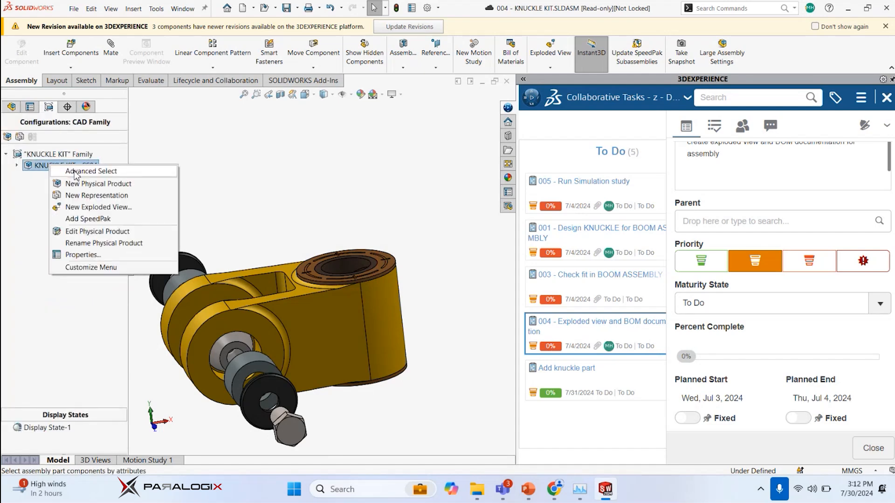
left_click(17, 166)
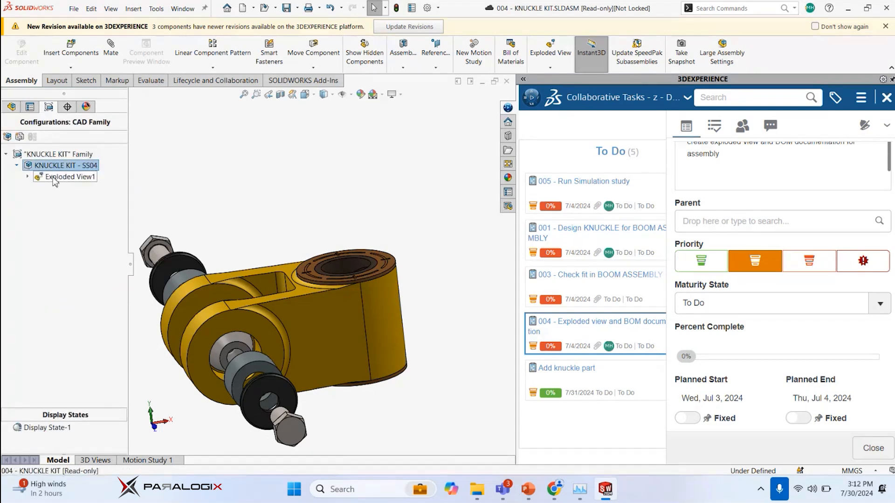
right_click(55, 182)
left_click(70, 232)
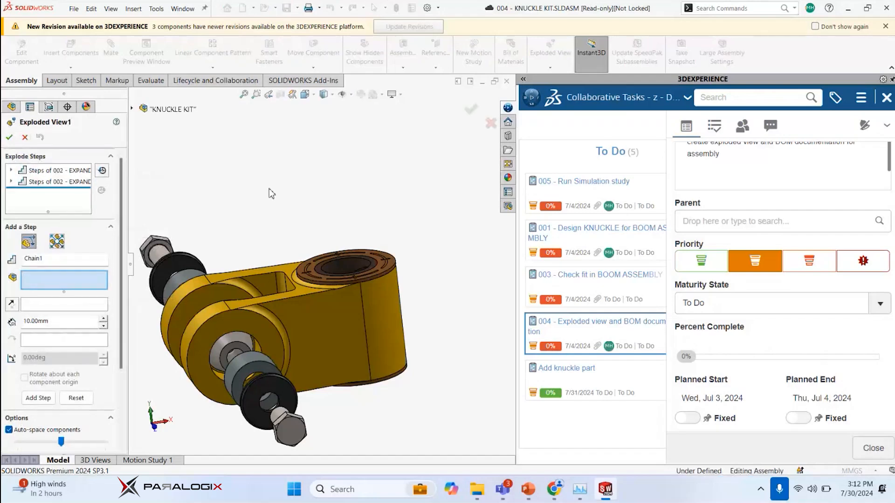
Explode the upper flanged bronze bearing and wear plate together about 132 mm upward along Y, auto-spaced
left_click_drag(280, 219, 440, 325)
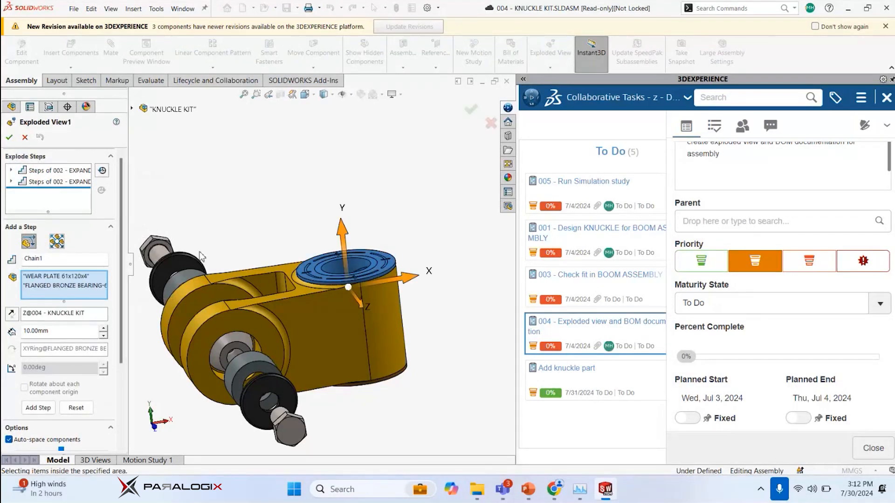
scroll(279, 221, "up", 4)
middle_click_drag(295, 225, 340, 227)
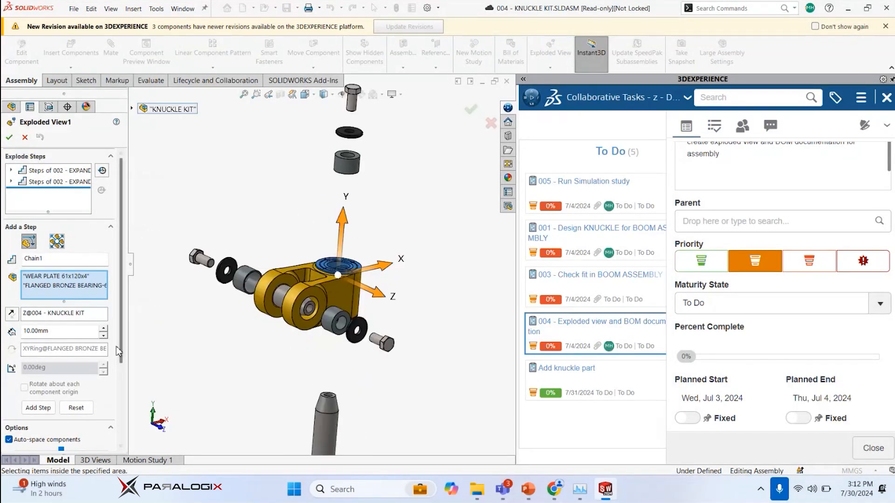
left_click(122, 370)
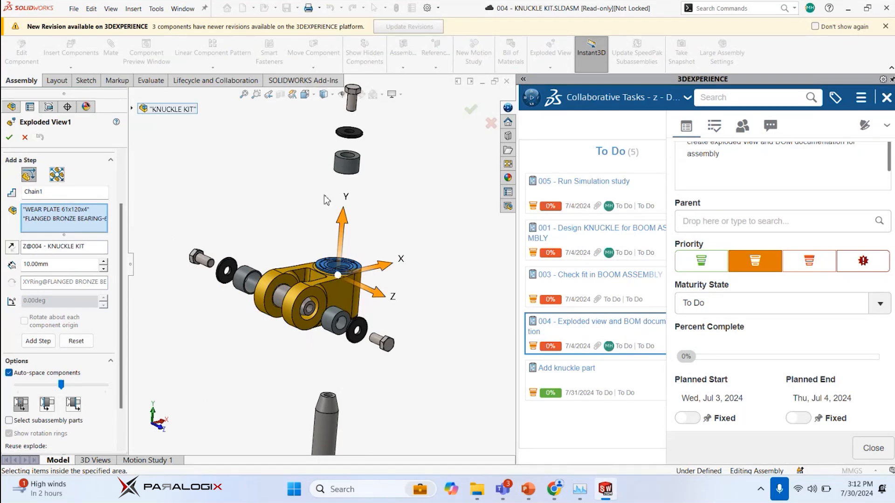
middle_click_drag(313, 206, 338, 254)
left_click_drag(338, 254, 335, 177)
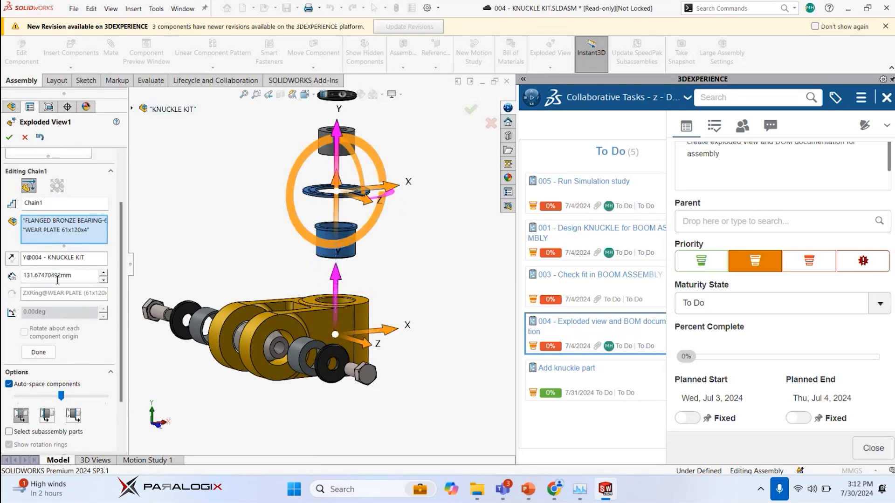
Set the explode distance of the upper bearing and wear plate to 130 mm and accept the exploded view
double_click(57, 276)
type("130")
key("Return")
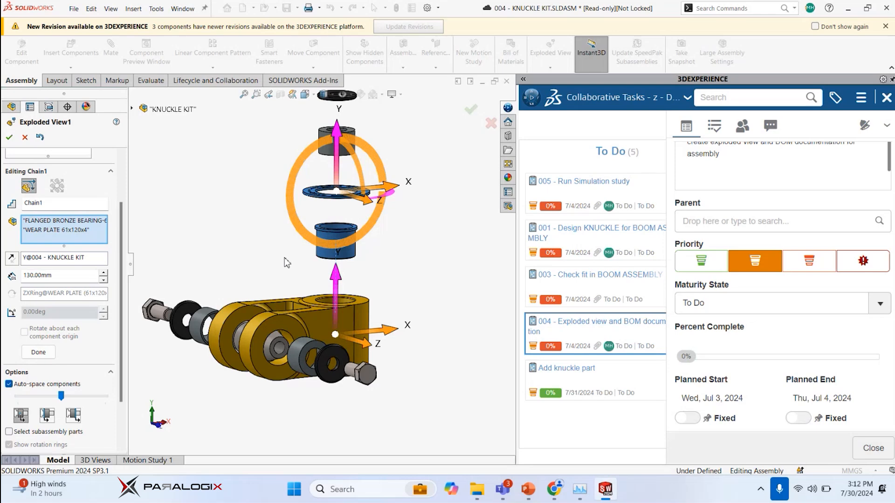
right_click(451, 202)
right_click(418, 226)
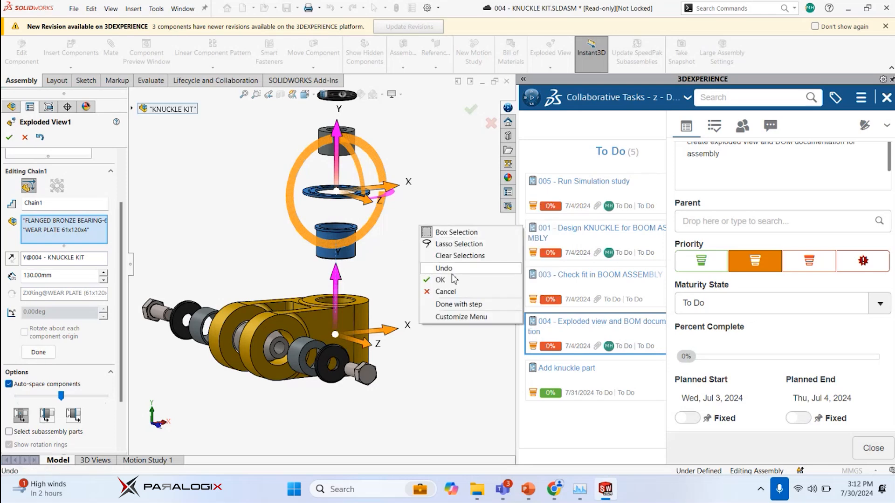
left_click(452, 279)
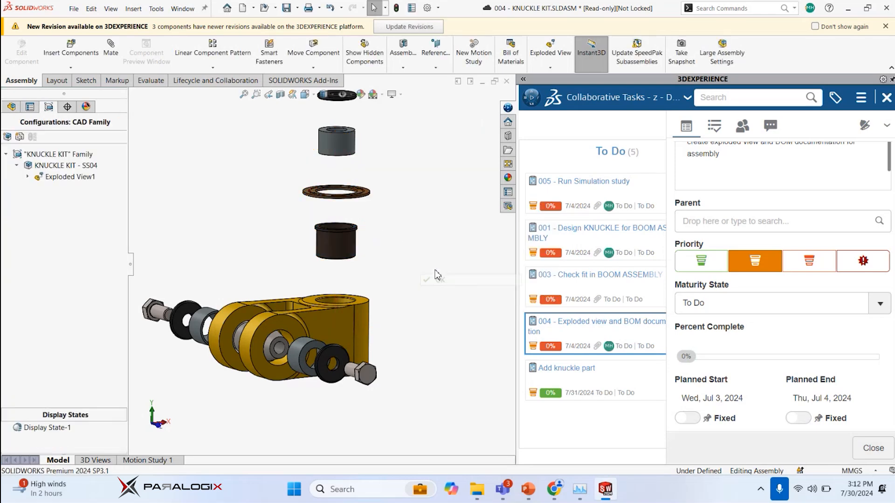
Reopen Exploded View1 and explode the lower flanged bronze bearing and wear plate, without the knuckle, about 126 mm downward along Y
right_click(77, 181)
left_click(101, 236)
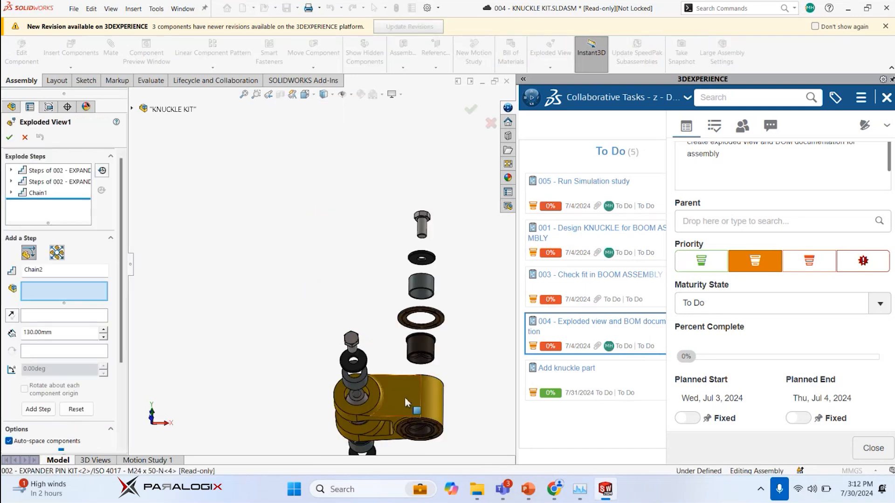
scroll(407, 402, "down", 3)
scroll(396, 385, "up", 3)
scroll(310, 270, "down", 4)
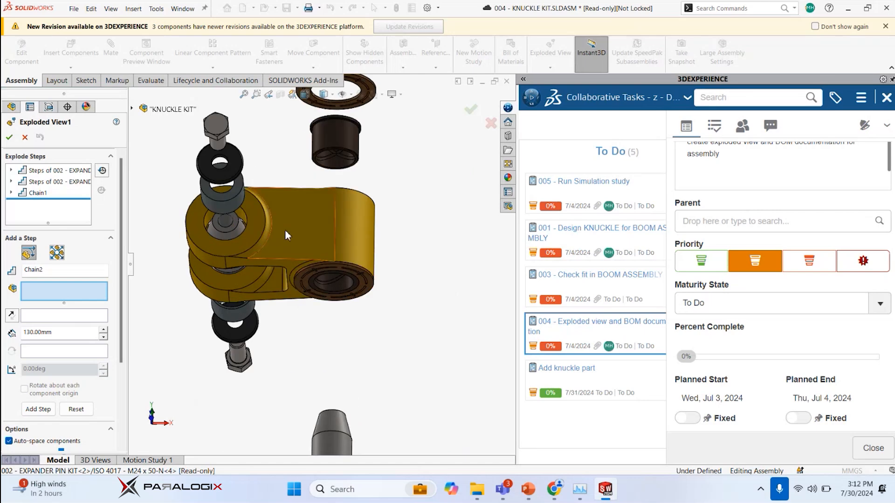
left_click(368, 293)
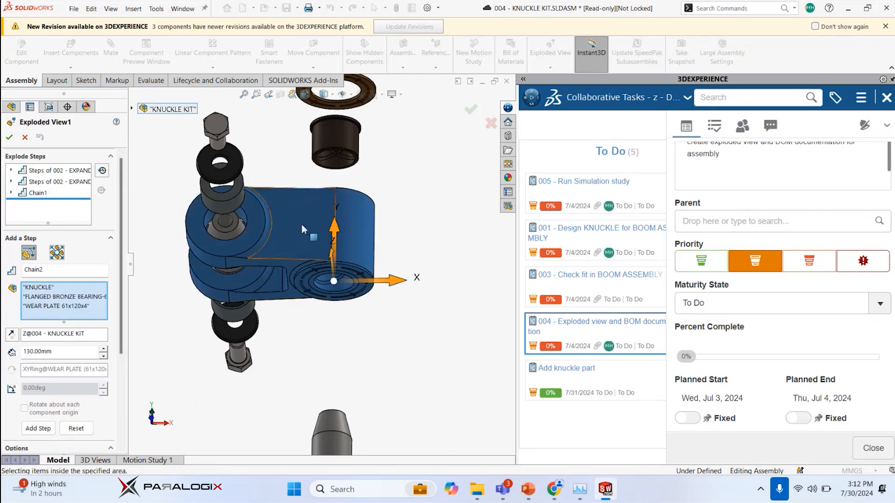
right_click(39, 290)
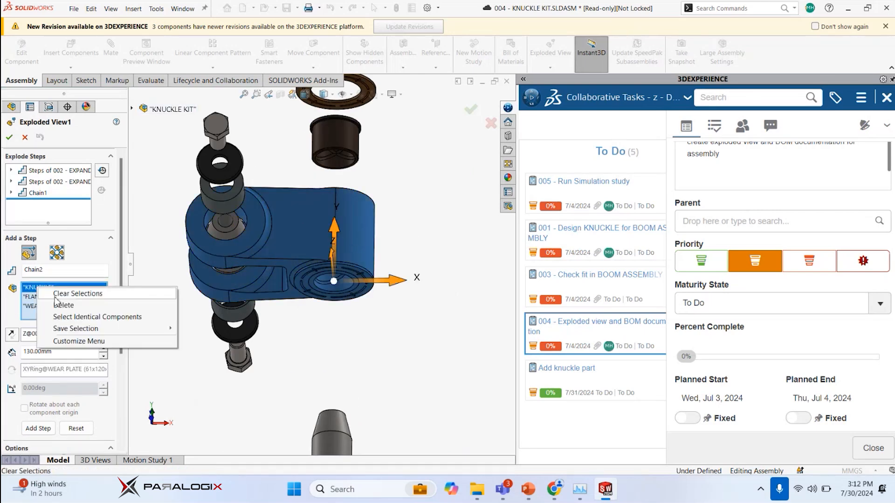
left_click(56, 302)
middle_click_drag(333, 272, 318, 219)
left_click_drag(318, 215, 328, 279)
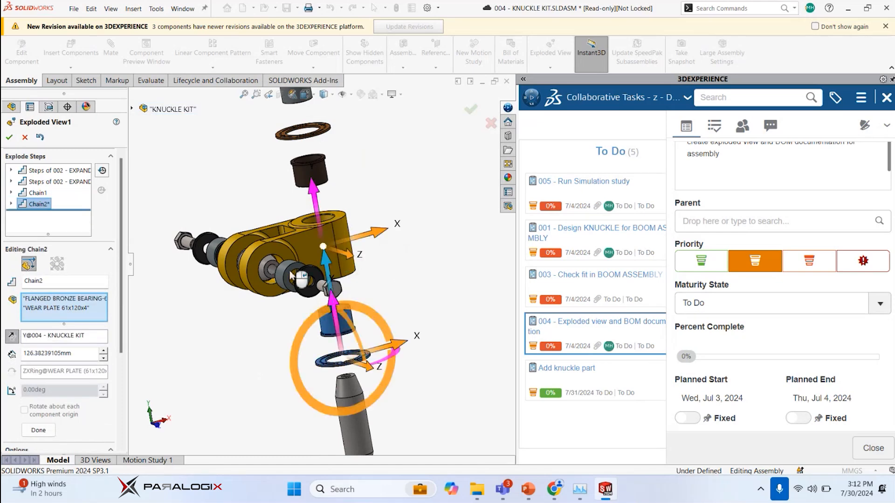
Set the explode distance of the lower bearing and wear plate to 130 mm, accept the exploded view and show the assembly isometrically
type("130")
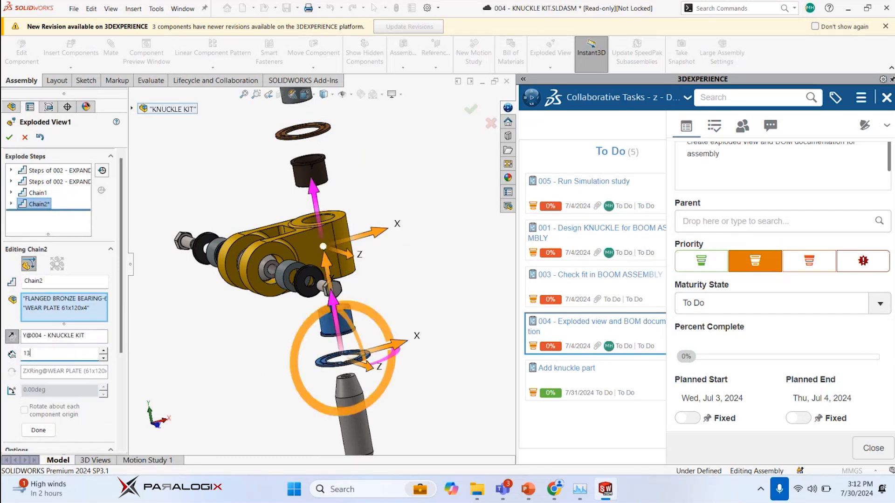
key("Return")
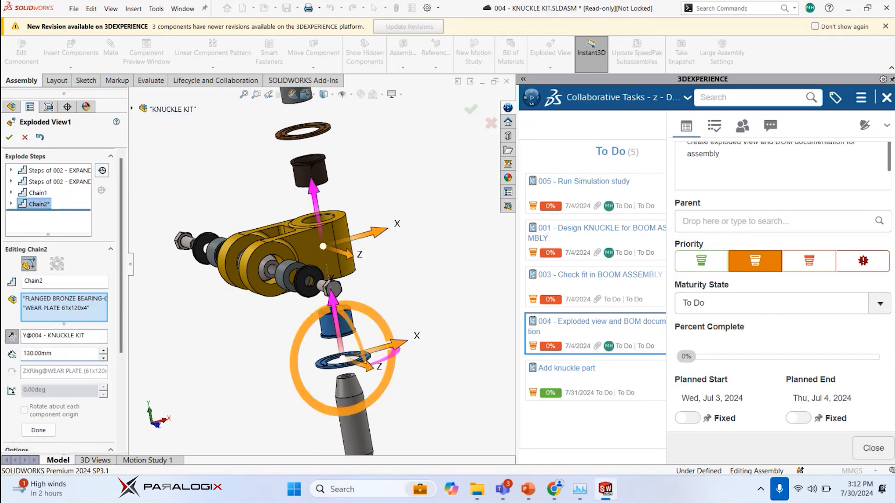
left_click(10, 138)
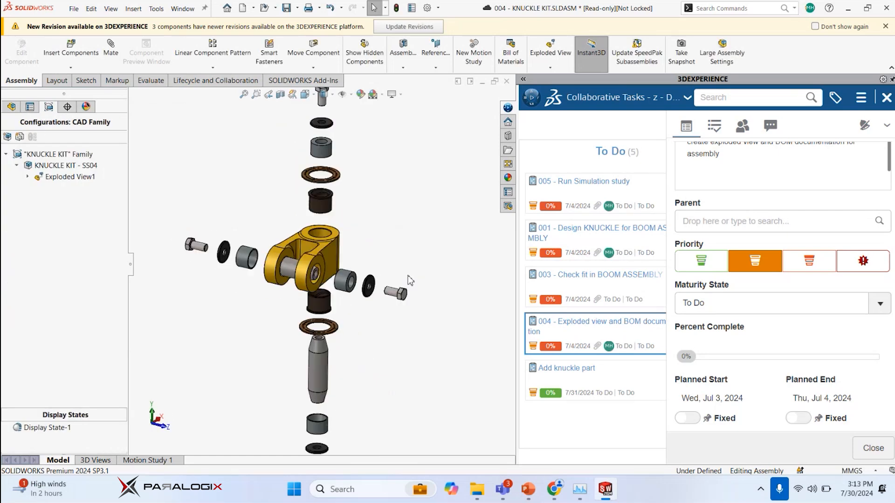
middle_click_drag(395, 234, 394, 230)
scroll(393, 229, "up", 2)
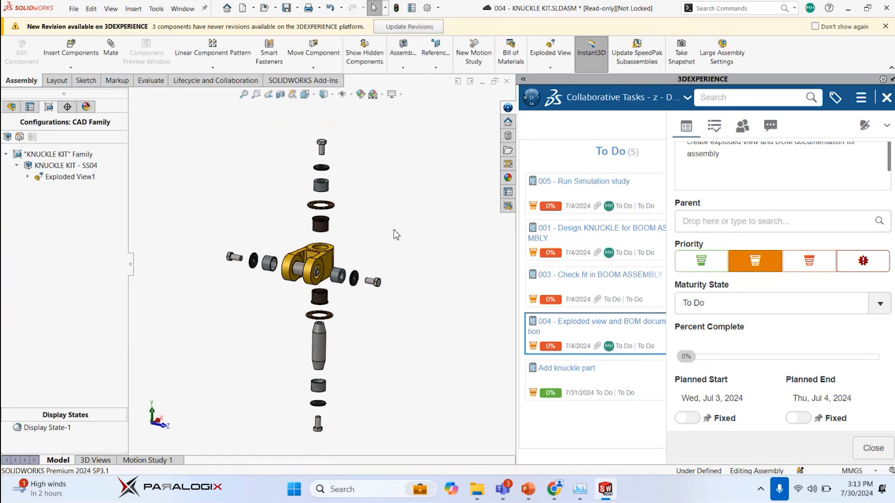
middle_click_drag(383, 238, 376, 234)
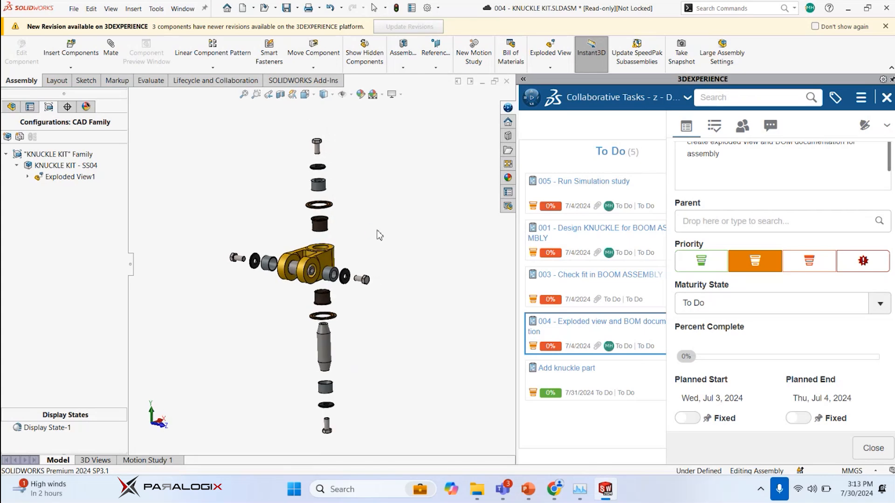
key("ctrl+7")
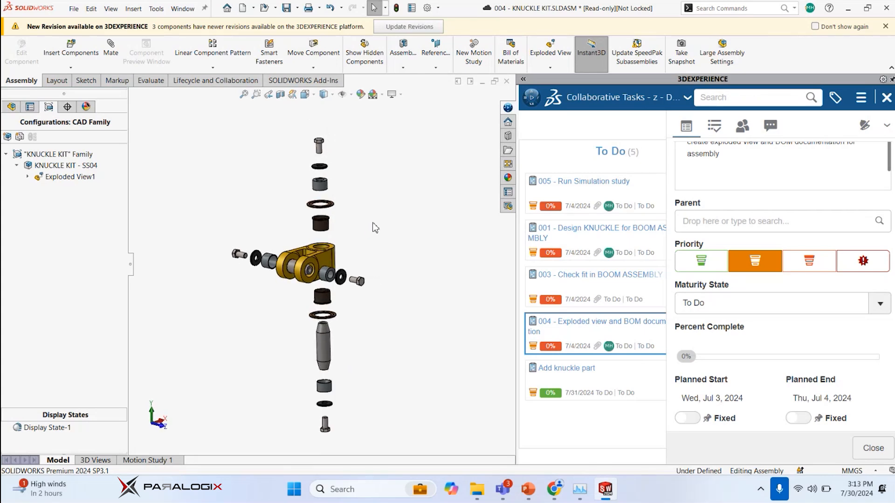
Make a drawing from the knuckle kit assembly using the SW - C.slddrt sheet format
left_click(73, 13)
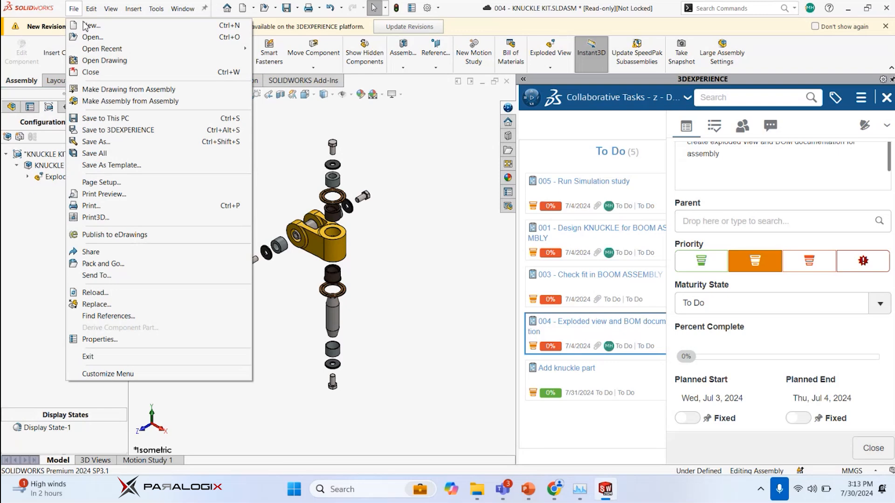
left_click(105, 91)
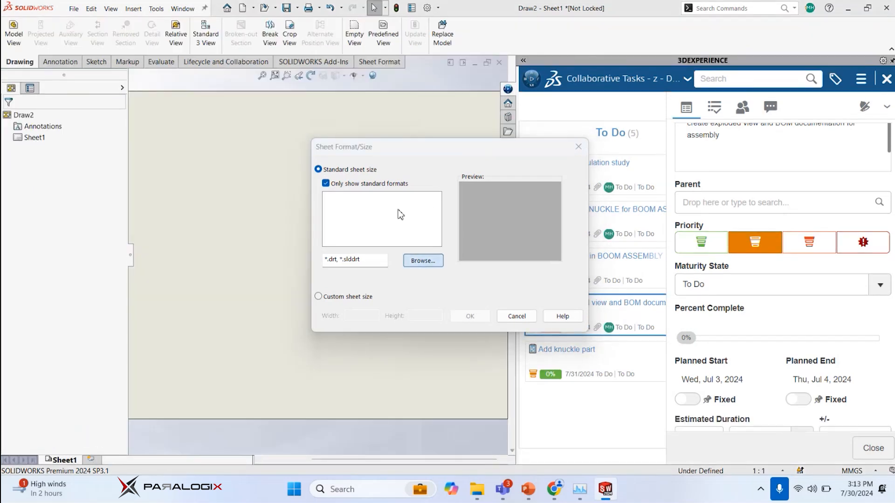
left_click(422, 260)
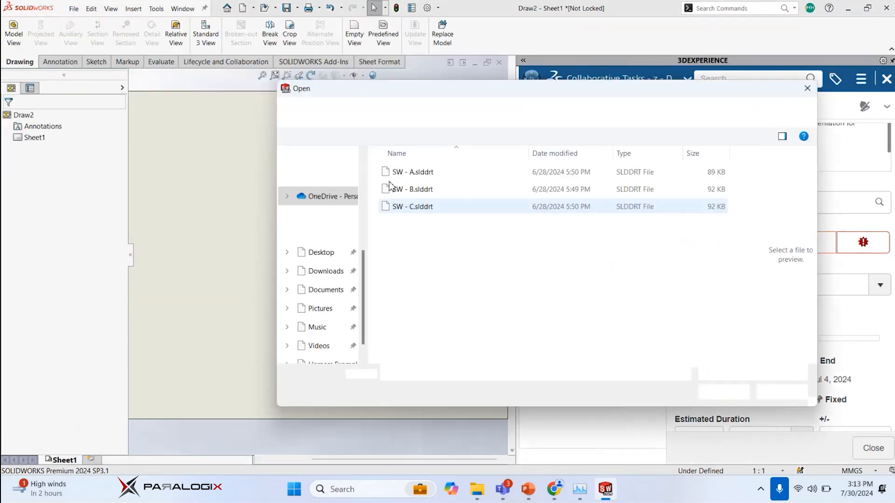
double_click(399, 206)
left_click(470, 316)
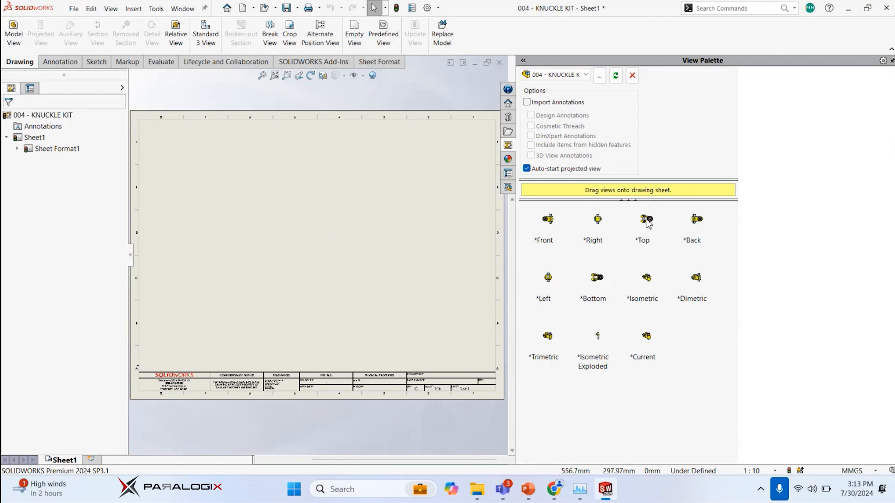
Set the sheet scale to 1:2 and place the top view with its projected front view directly below it
mouse_move(646, 223)
left_mouse_down()
mouse_move(623, 234)
mouse_move(207, 170)
mouse_move(642, 232)
left_mouse_up()
left_click(774, 471)
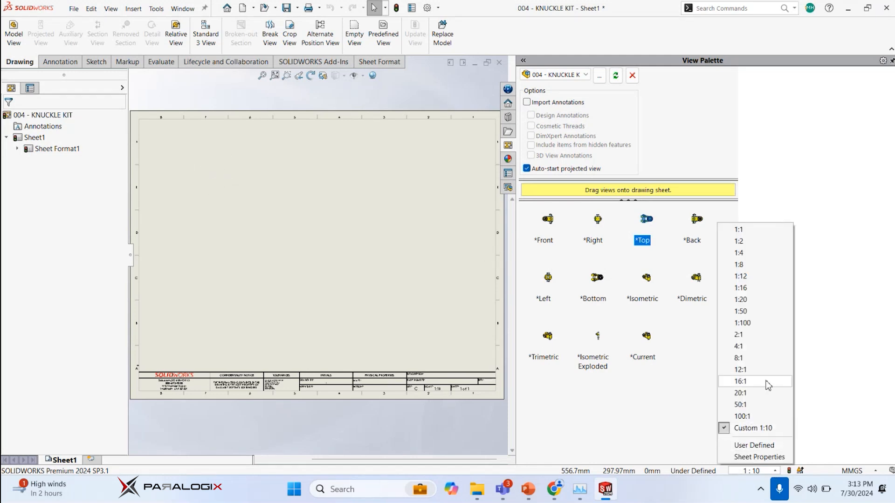
left_click(742, 241)
left_click_drag(651, 224, 231, 188)
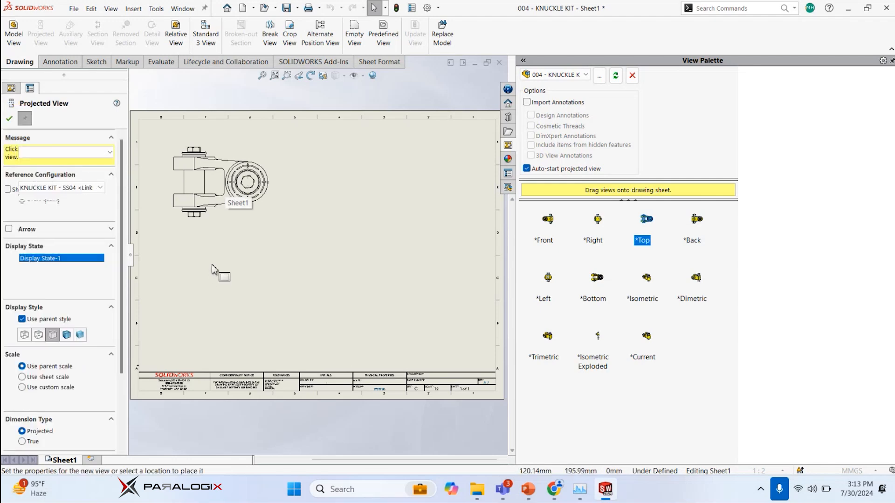
left_click(224, 282)
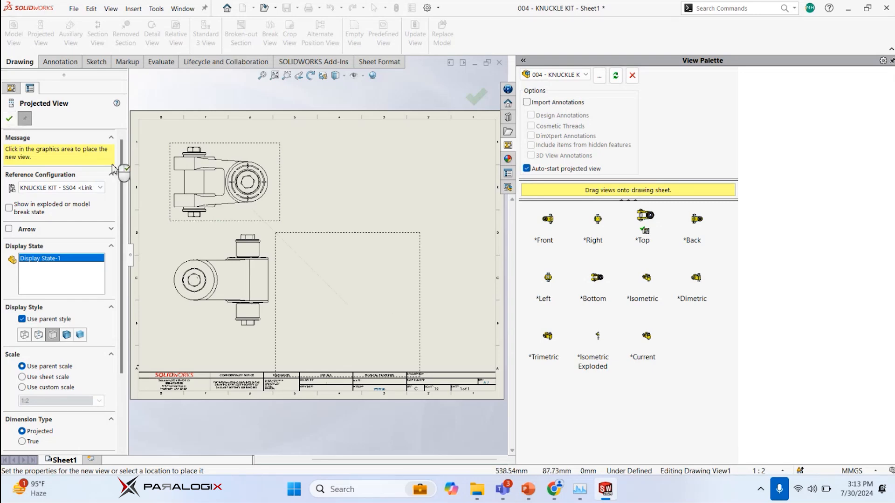
left_click(9, 119)
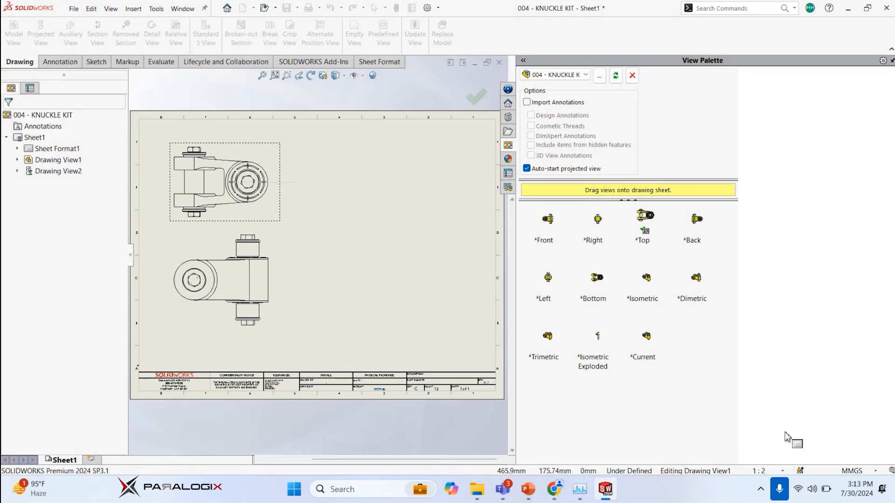
Try a sheet scale of 1:8, change it to 1:4, and place the isometric exploded view beside the two orthographic views
left_click(779, 472)
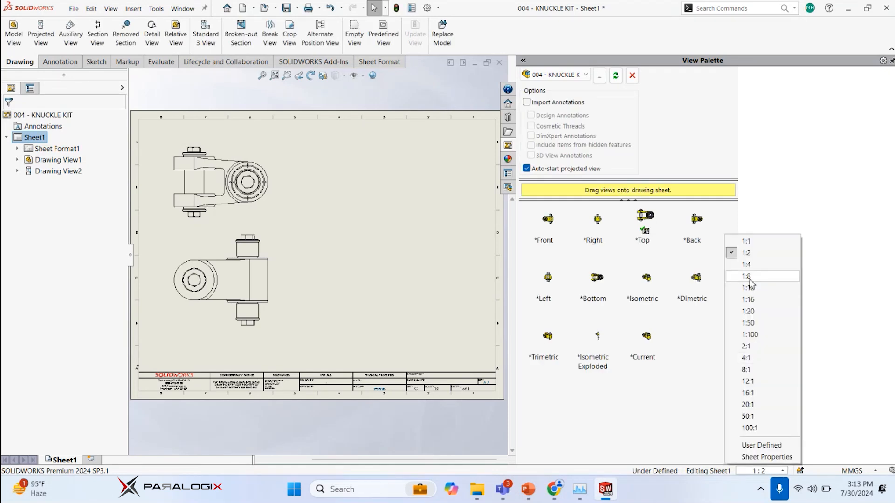
left_click(747, 276)
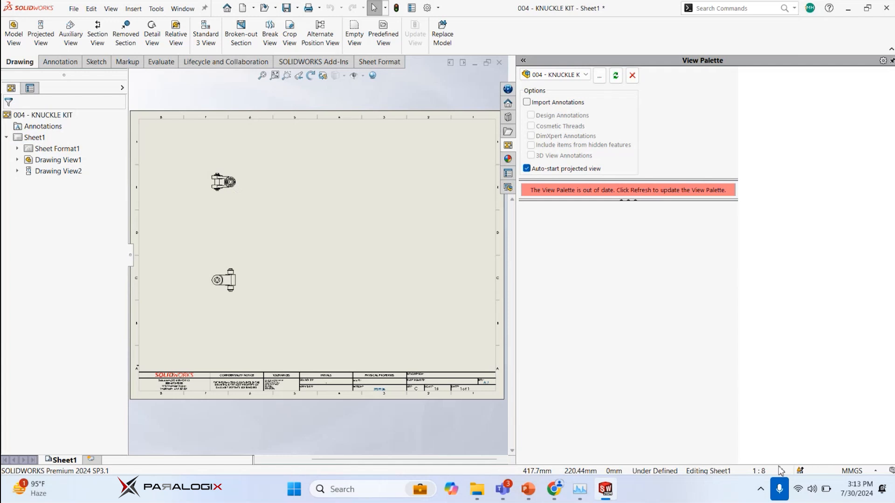
left_click(780, 471)
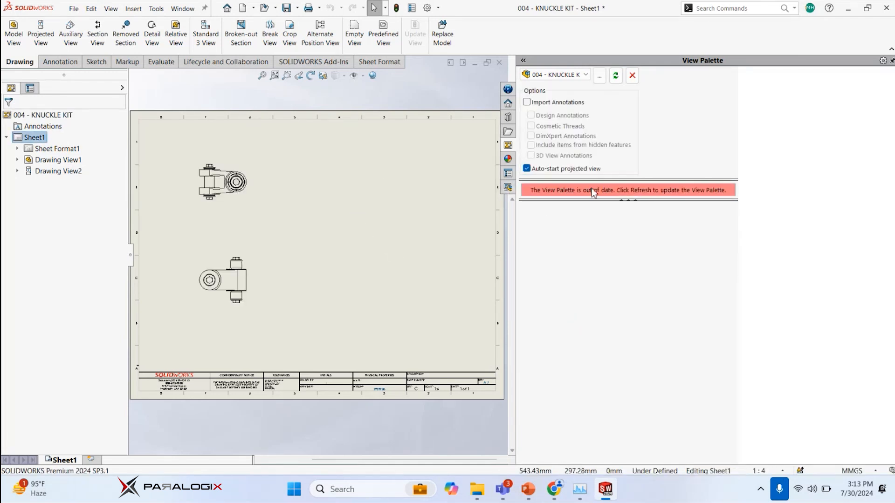
left_click(615, 75)
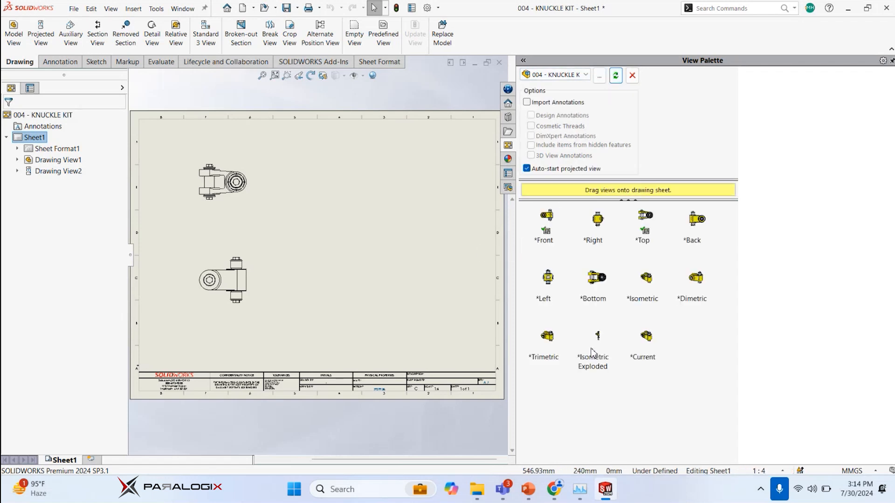
left_click_drag(597, 344, 397, 247)
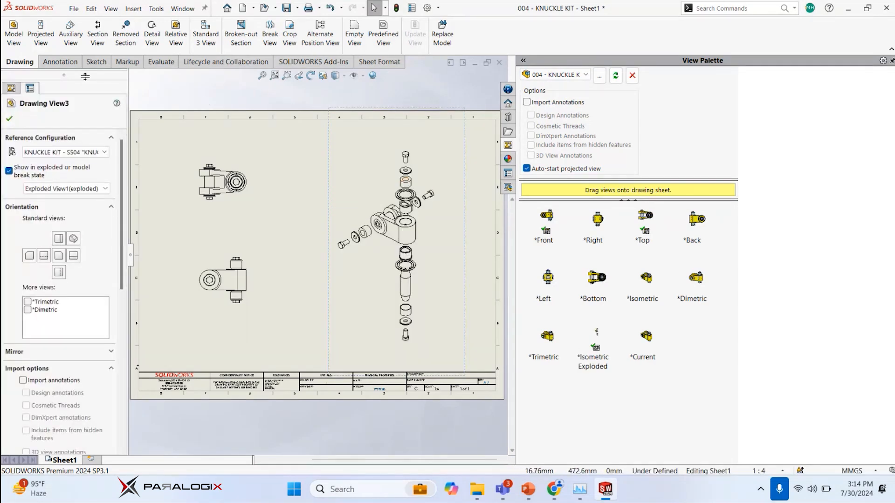
Auto-balloon the exploded view with a left-side balloon layout and shorten the magnetic line so all balloons fit inside the sheet border
left_click(63, 63)
key("Escape")
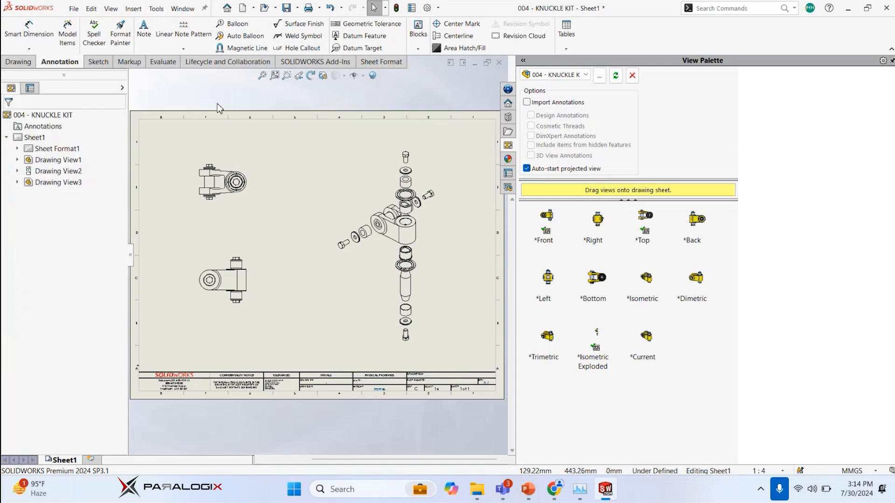
type("sauto ballo")
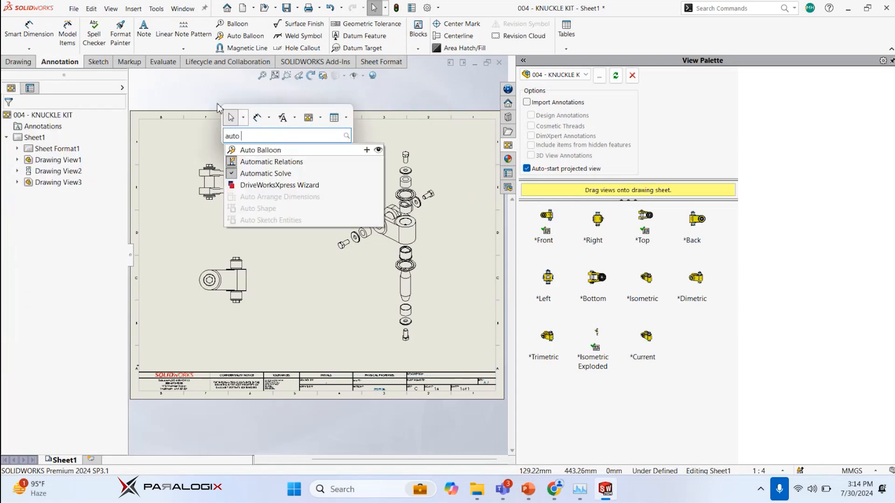
left_click(255, 151)
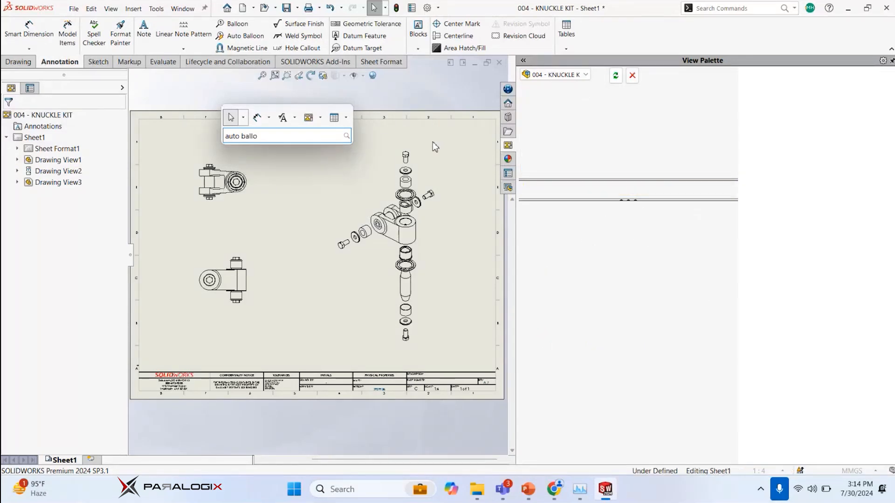
left_click(413, 140)
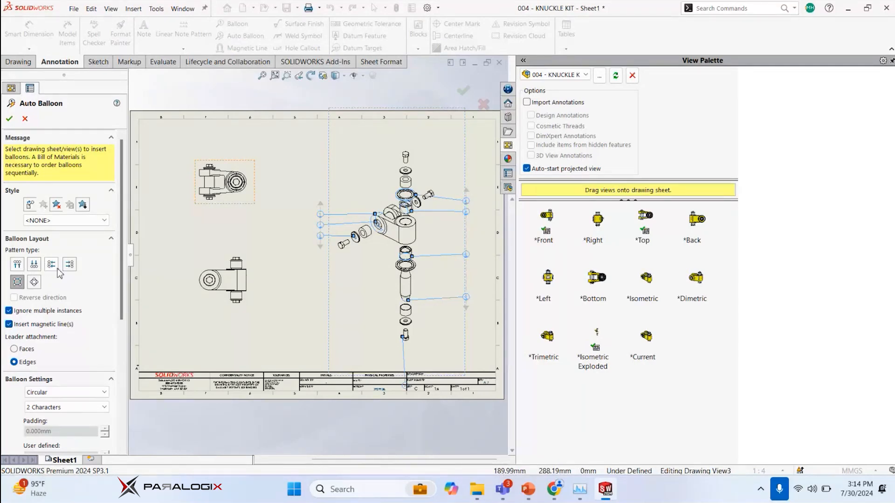
left_click(52, 264)
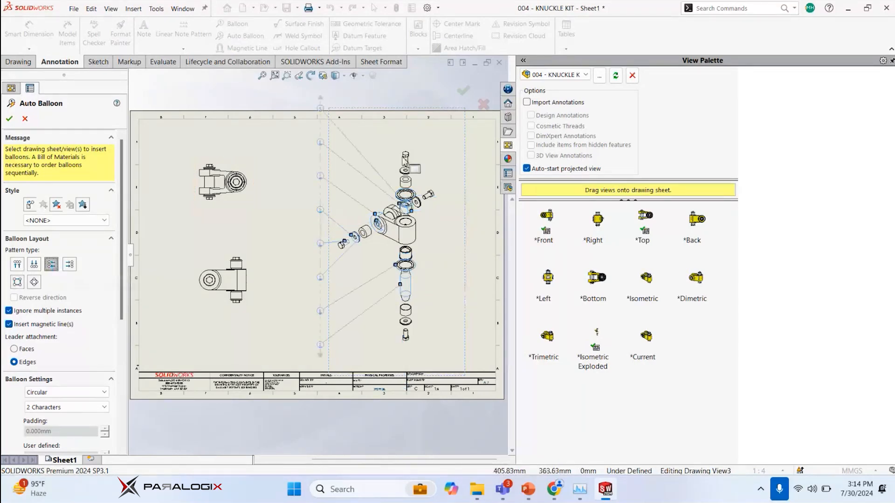
left_click(463, 90)
left_click_drag(322, 106, 320, 133)
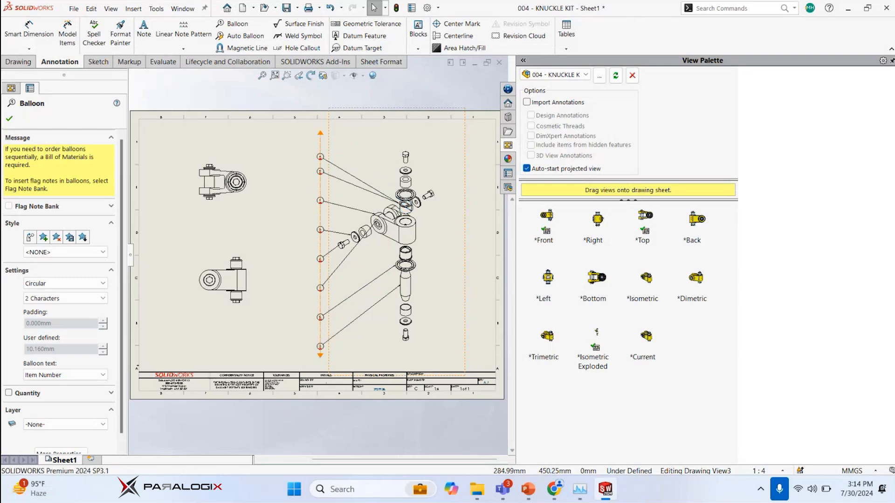
left_click(292, 97)
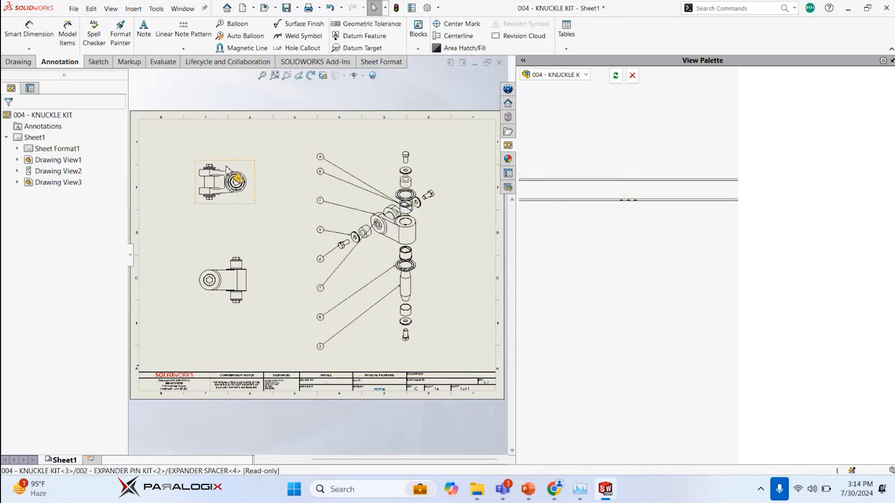
Rearrange the sheet with the ballooned exploded view on the left and the top and front views stacked right of centre
mouse_move(245, 161)
left_mouse_down()
mouse_move(404, 167)
mouse_move(240, 135)
mouse_move(412, 192)
mouse_move(494, 205)
left_mouse_up()
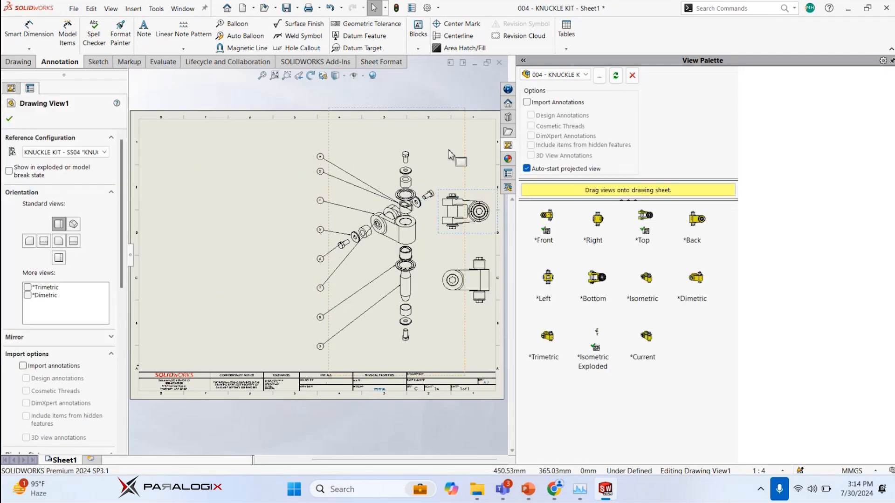
left_click_drag(465, 140, 303, 138)
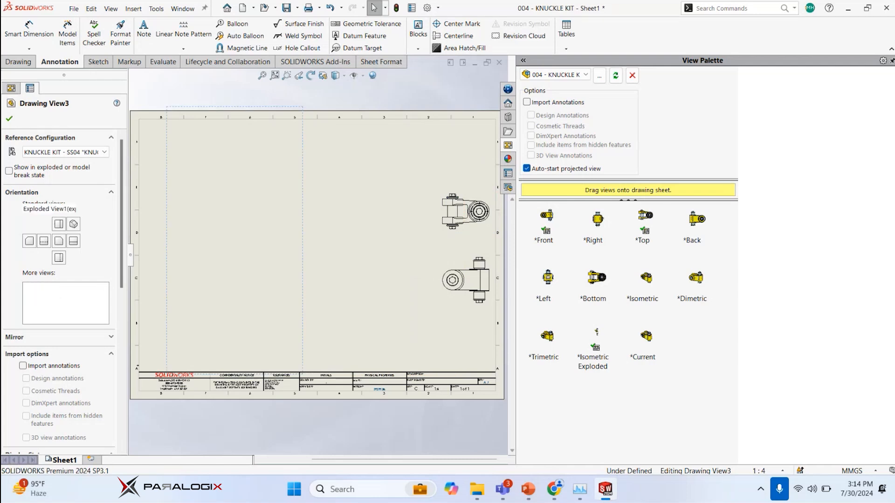
left_click_drag(445, 237, 357, 244)
left_click_drag(373, 312, 375, 334)
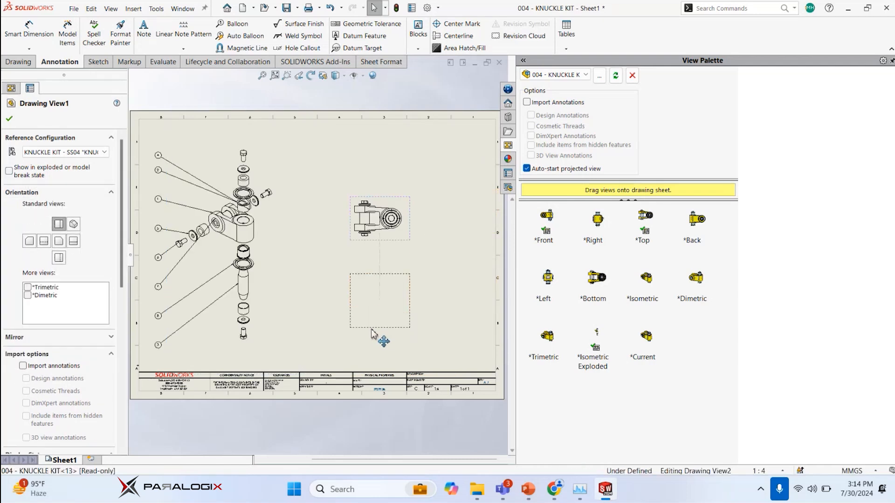
Insert model items from the selected feature source into the top view, including dimensions marked for drawing and all annotation types
left_click(391, 140)
left_click(268, 137)
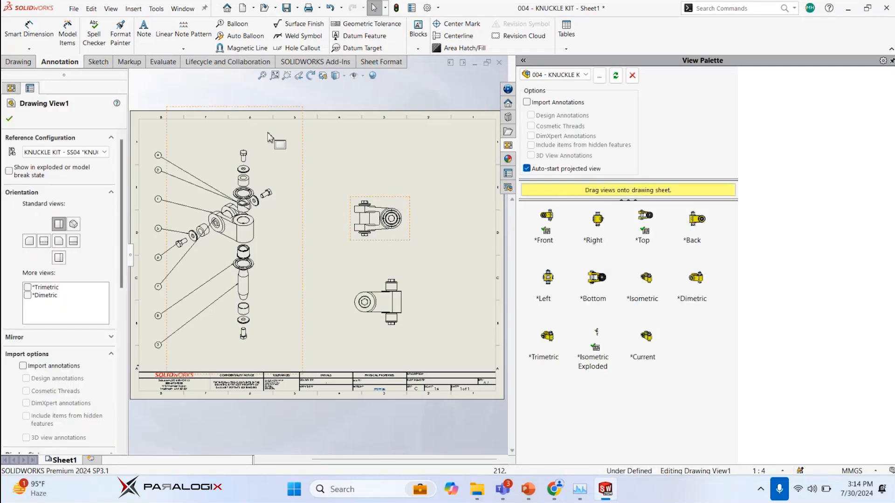
left_click(68, 32)
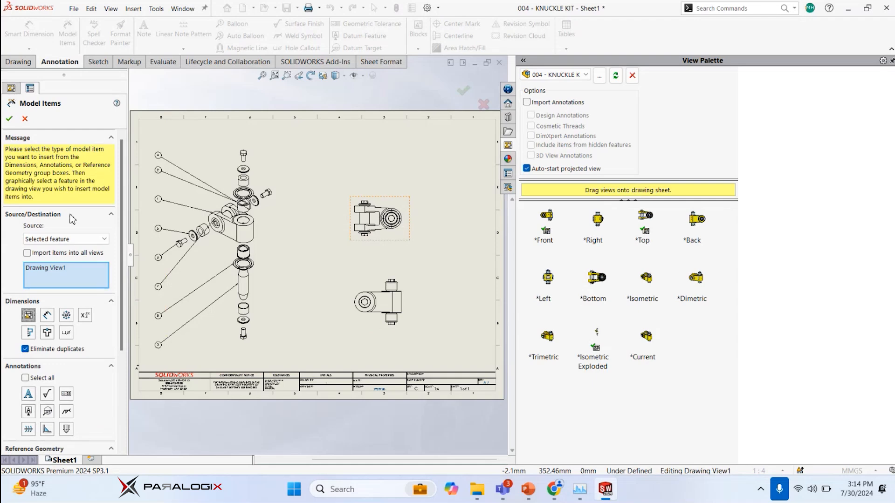
left_click(26, 378)
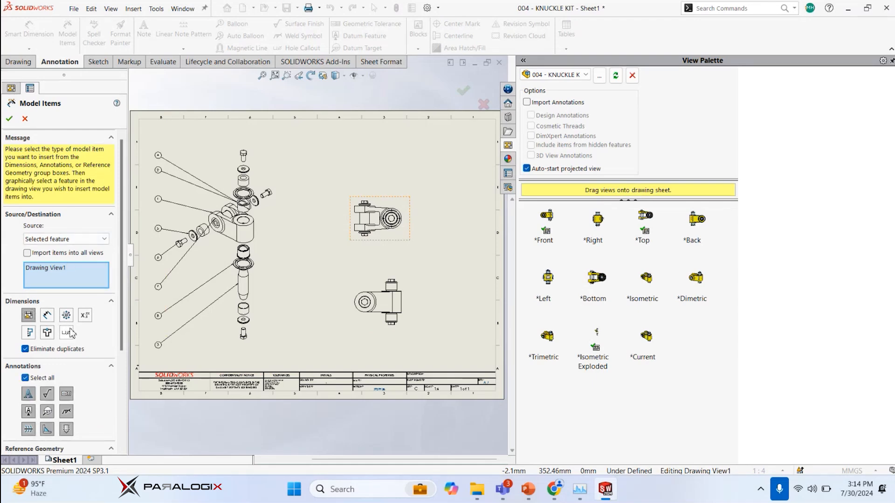
left_click(10, 119)
left_click(476, 249)
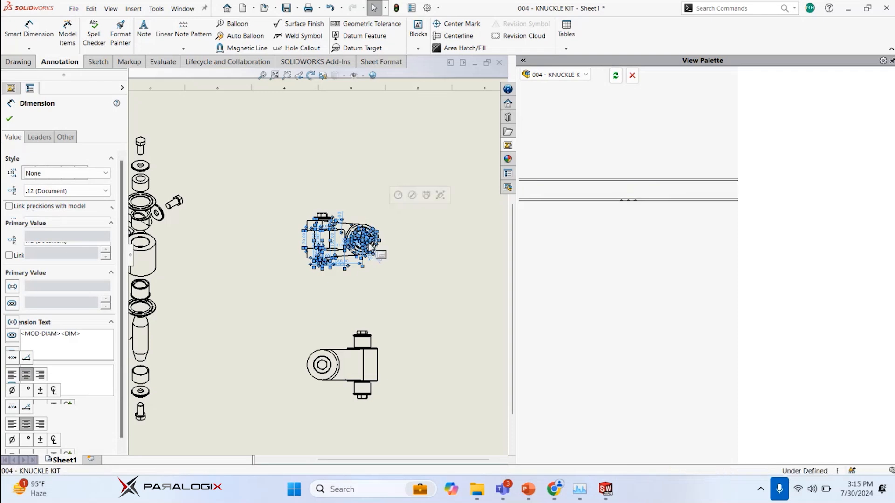
Delete all the imported model dimensions and annotations from the upper orthographic view
right_click(362, 226)
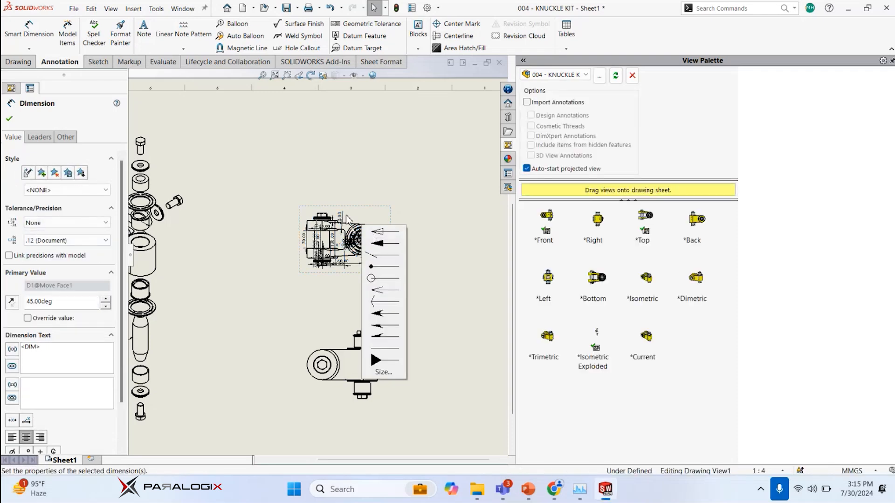
left_click(282, 201)
left_click(300, 207)
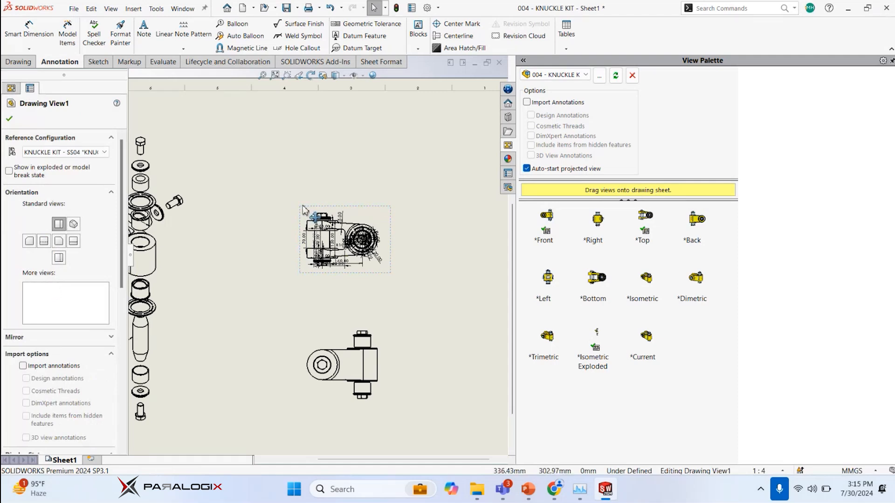
left_click_drag(281, 188, 412, 284)
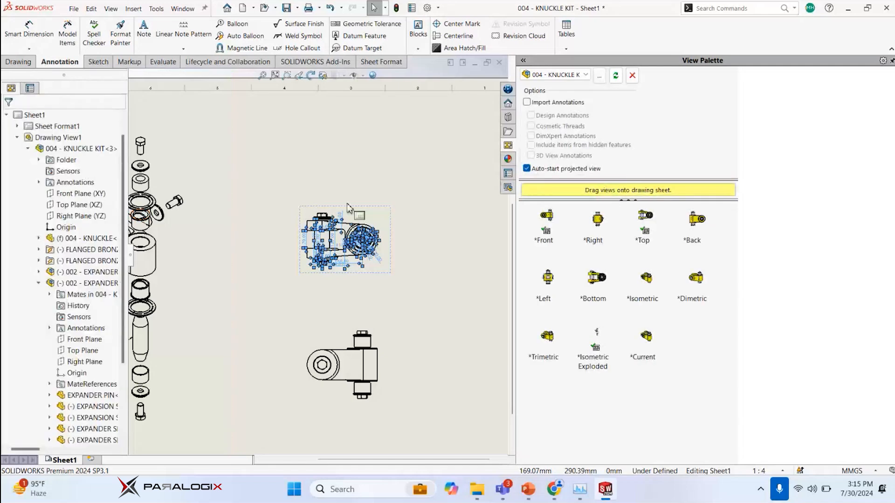
key("f")
key("Delete")
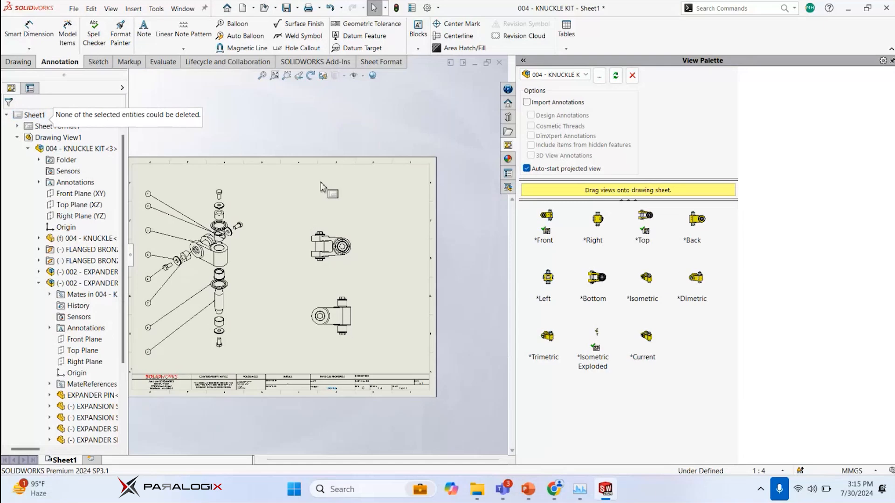
scroll(330, 254, "down", 2)
left_click(297, 325)
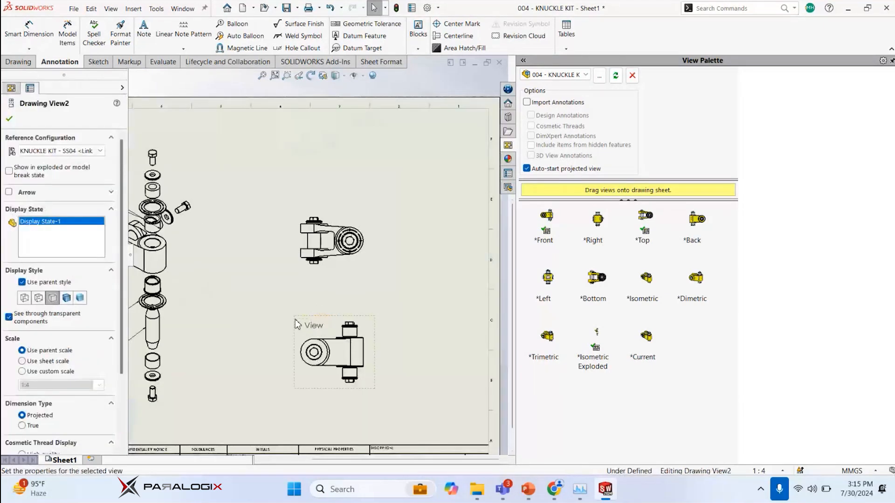
left_click(299, 179)
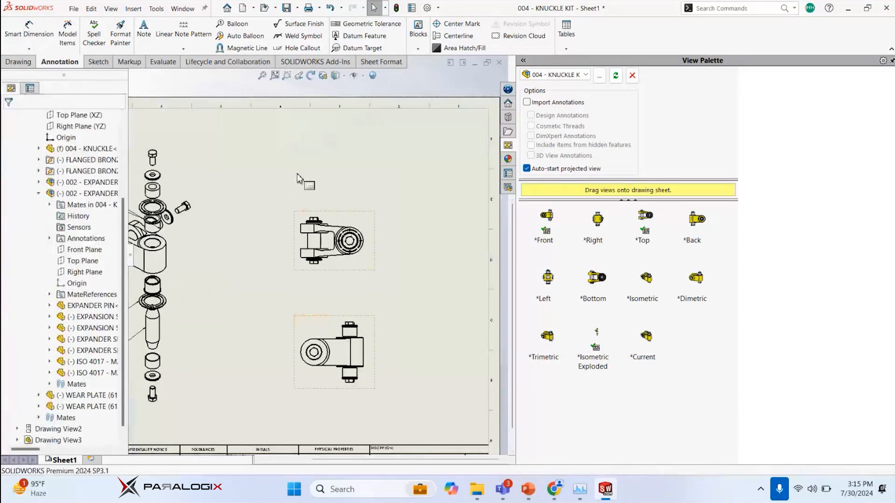
Create a top-level-only bill of materials for the exploded view using the bom-standard template
key("s")
scroll(298, 174, "up", 3)
type("bill")
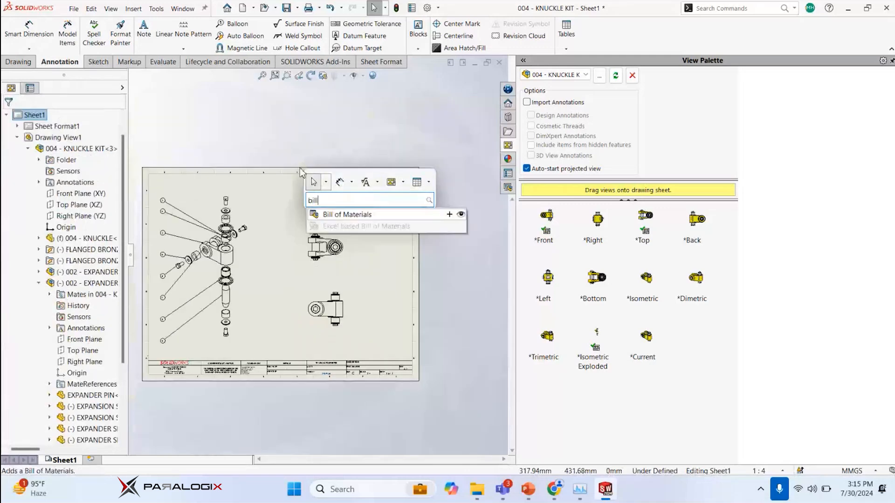
left_click(345, 215)
left_click(268, 209)
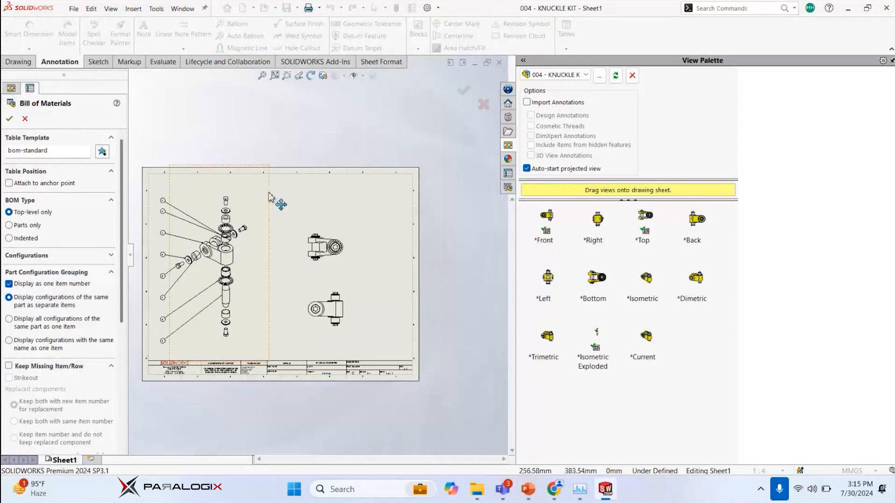
left_click(9, 119)
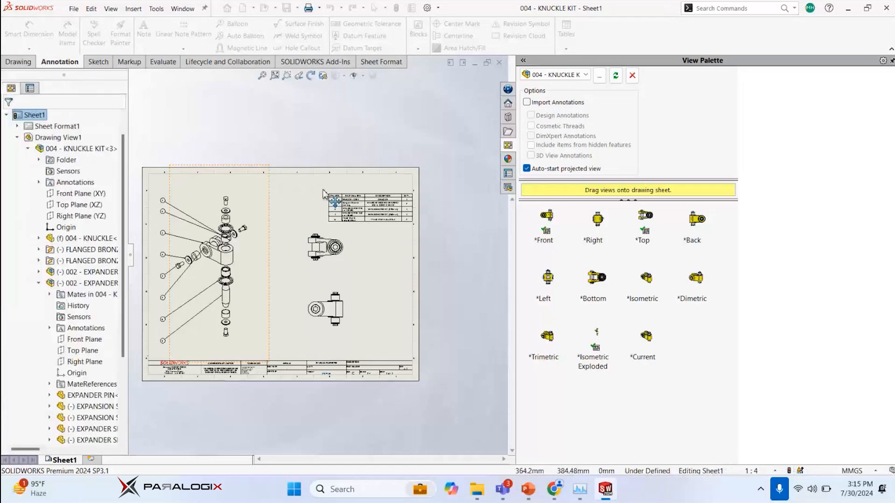
Place the bill of materials table against the upper-right corner of the drawing border
scroll(325, 193, "down", 2)
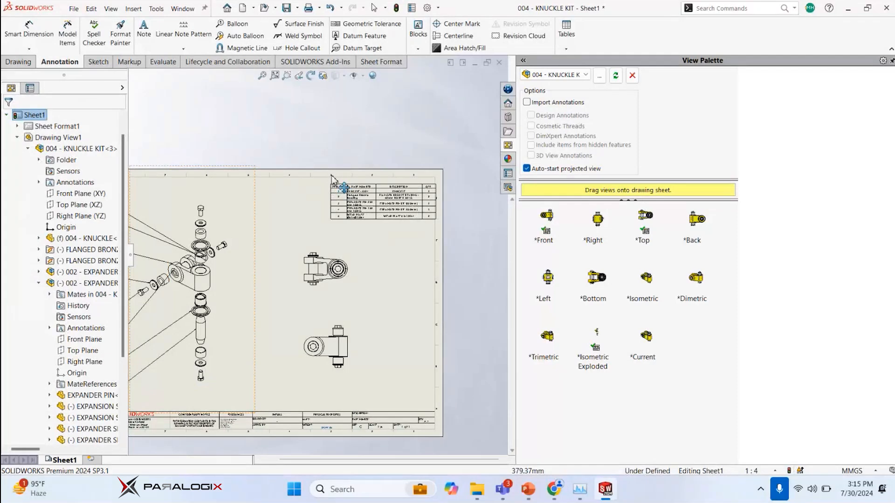
scroll(331, 180, "down", 2)
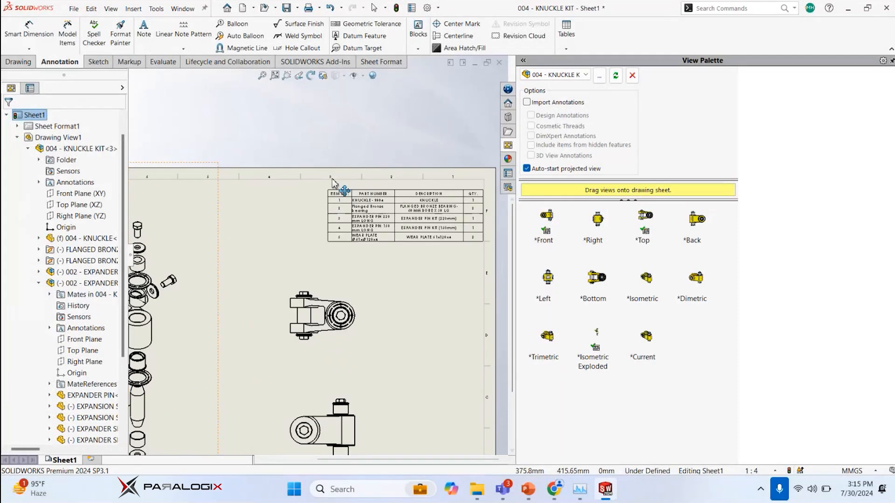
scroll(338, 177, "down", 3)
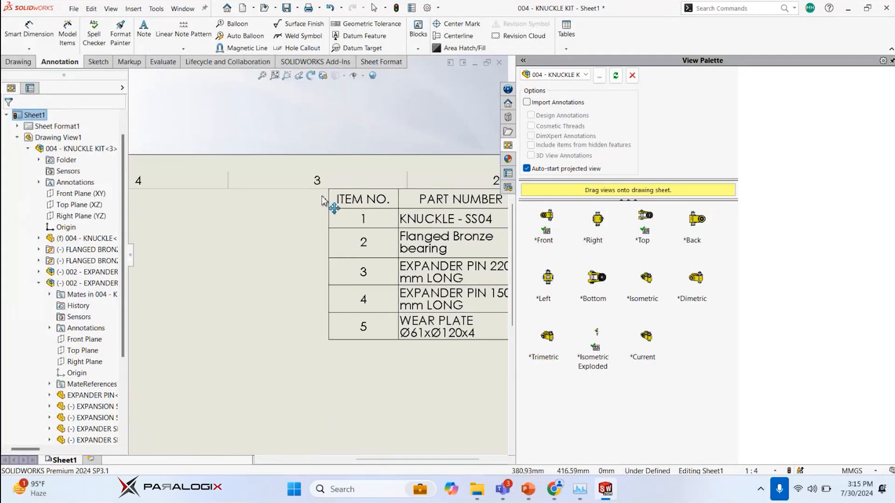
scroll(332, 200, "up", 2)
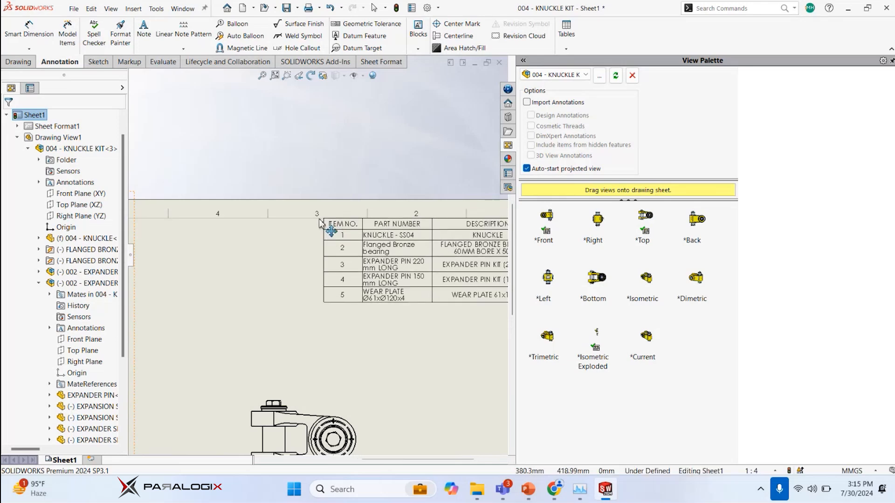
scroll(324, 215, "down", 1)
left_click(325, 221)
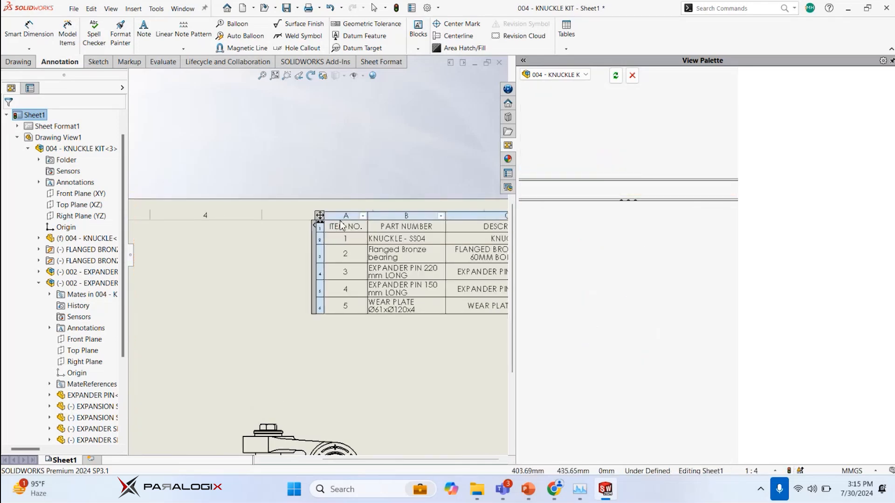
scroll(327, 224, "up", 3)
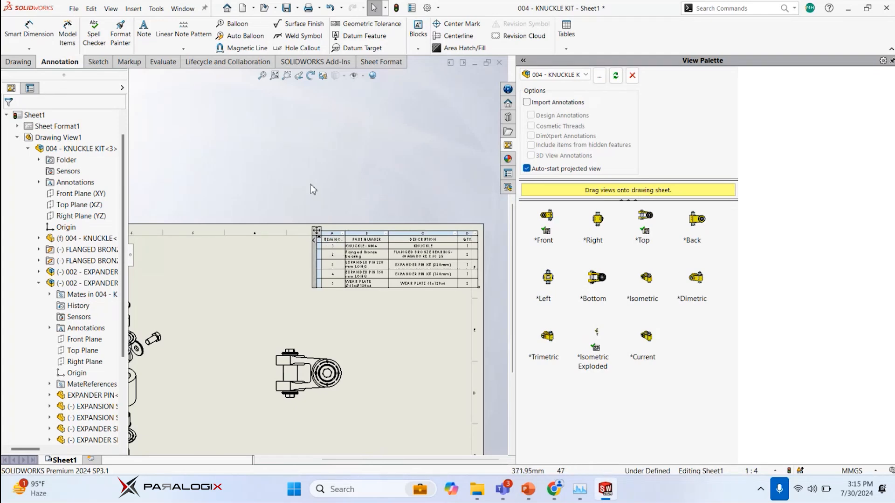
scroll(299, 196, "up", 4)
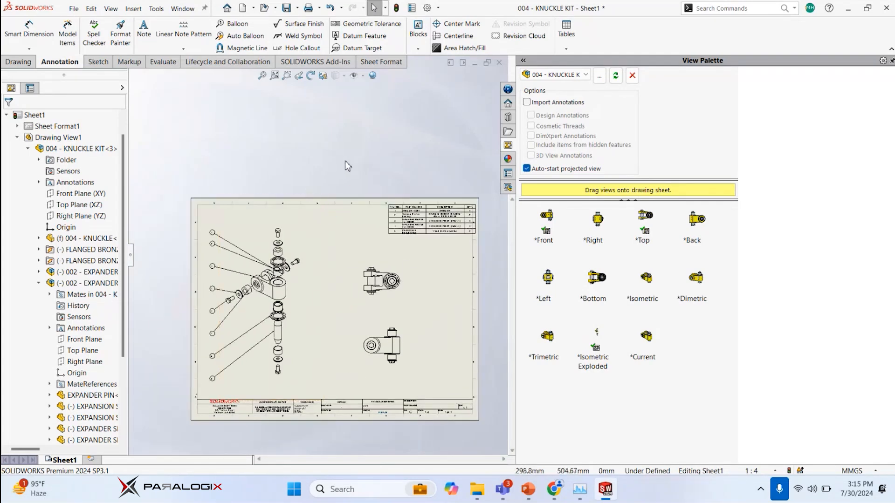
Review the description of the task 004 - Exploded view and BOM documentation, and switch to the 004 - KNUCKLE KIT assembly window
left_click(508, 89)
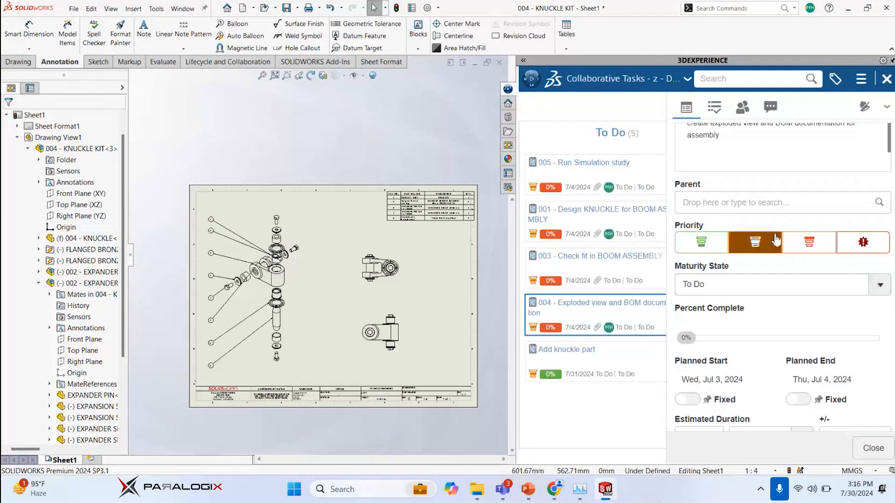
scroll(776, 237, "up", 3)
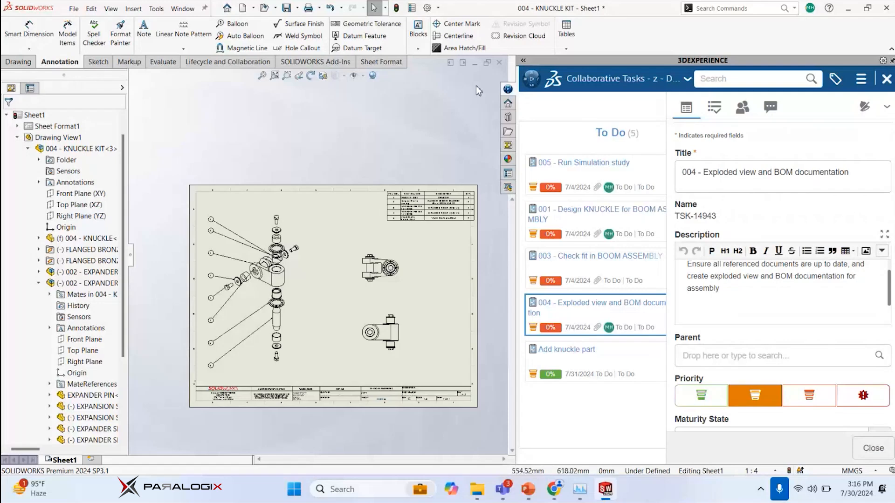
mouse_move(616, 494)
left_click(549, 410)
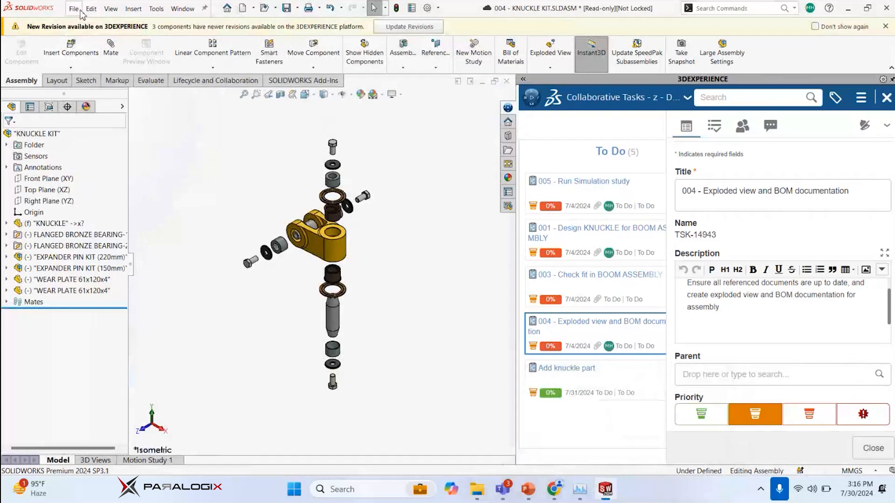
Show the KNUCKLE KIT structure in MySession and collapse its two expander pin kit subassemblies
left_click(619, 98)
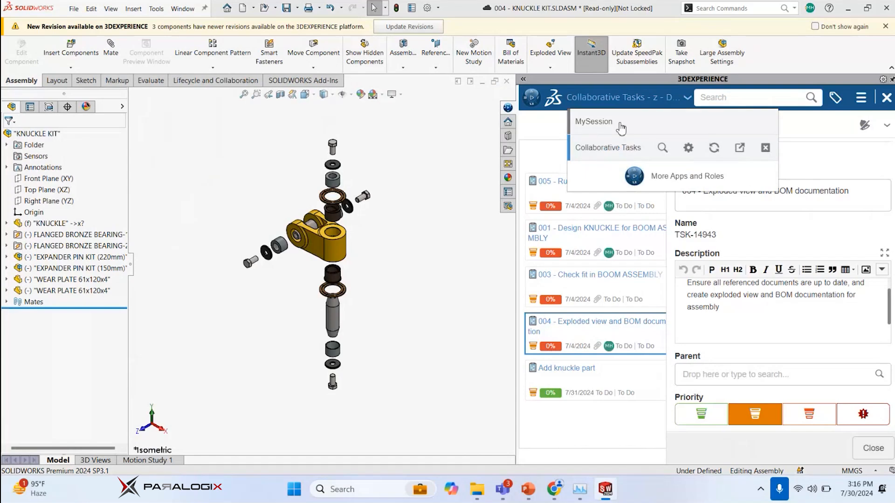
left_click(621, 122)
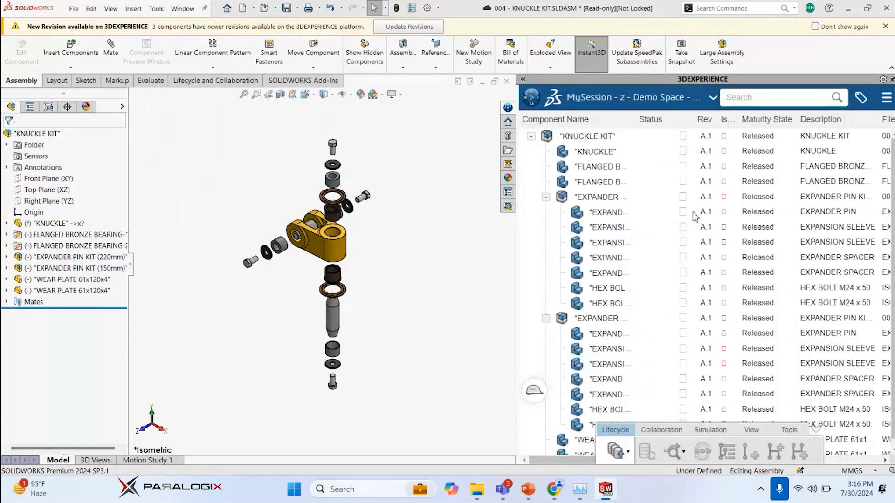
left_click(545, 197)
left_click(545, 212)
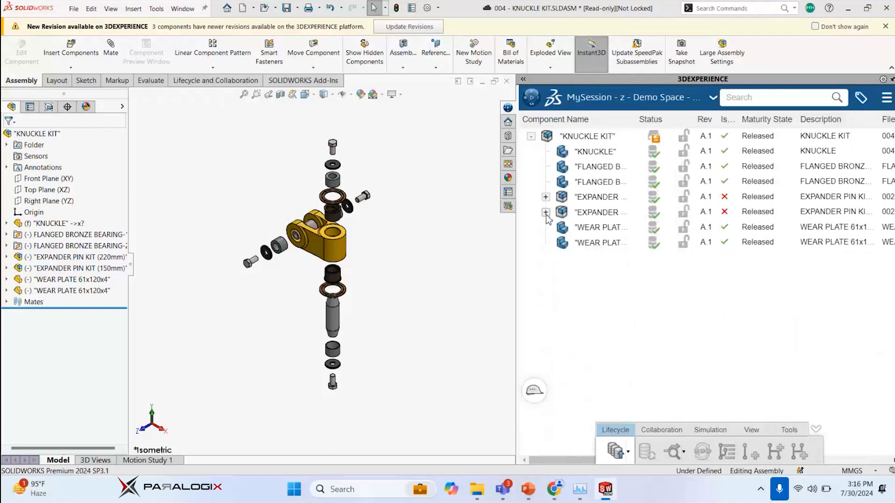
Try to save the KNUCKLE KIT with options to 3DEXPERIENCE, with 004 - KNUCKLE KIT and expander pin marked for saving as new revisions
right_click(558, 140)
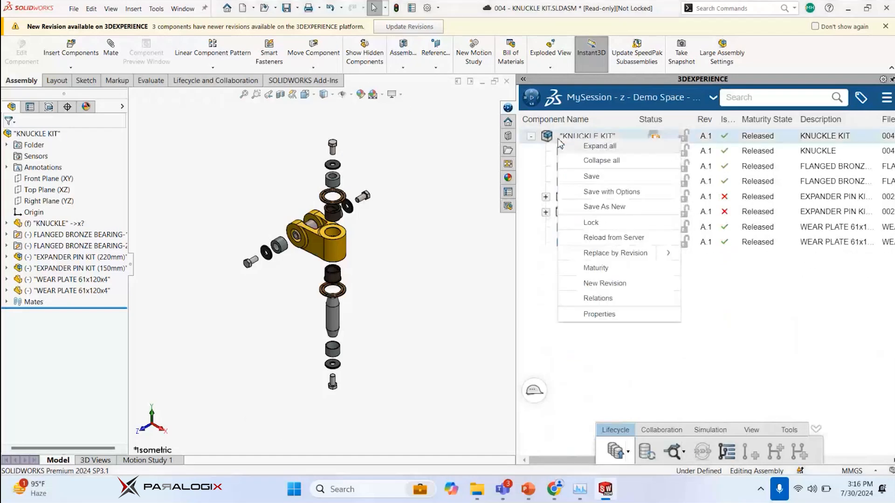
left_click(604, 193)
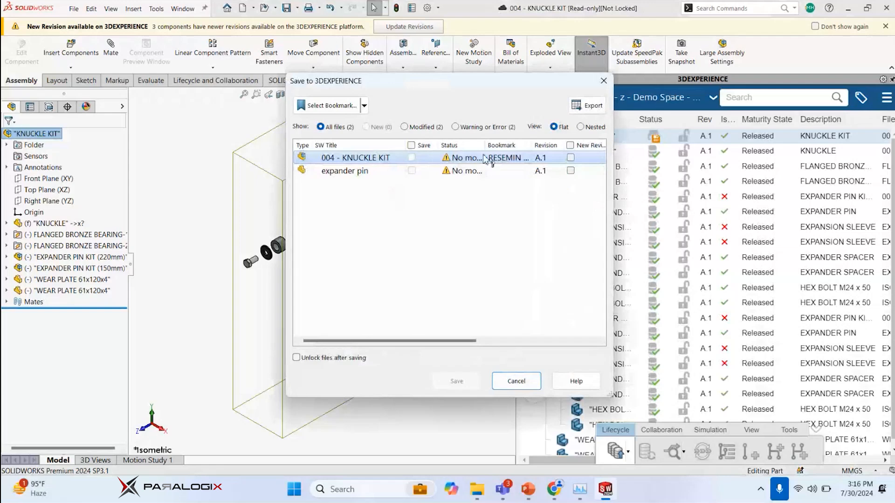
mouse_move(459, 341)
left_mouse_down()
mouse_move(552, 345)
mouse_move(449, 345)
left_mouse_up()
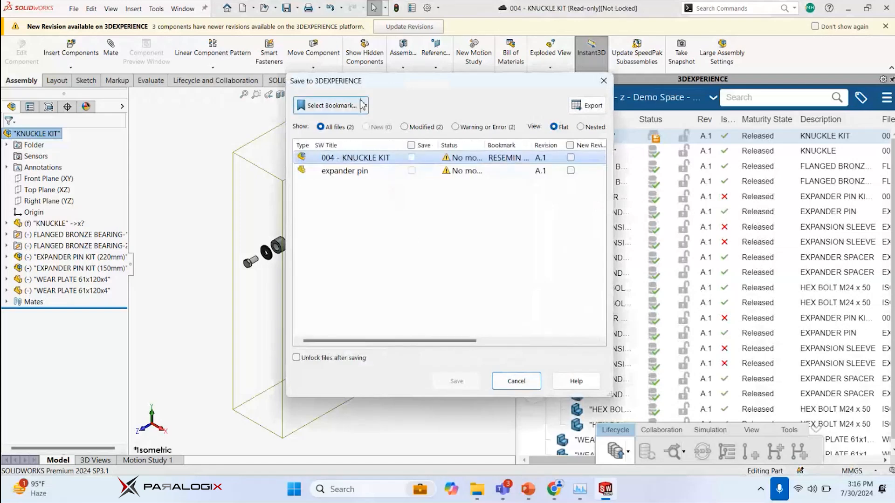
left_click(411, 145)
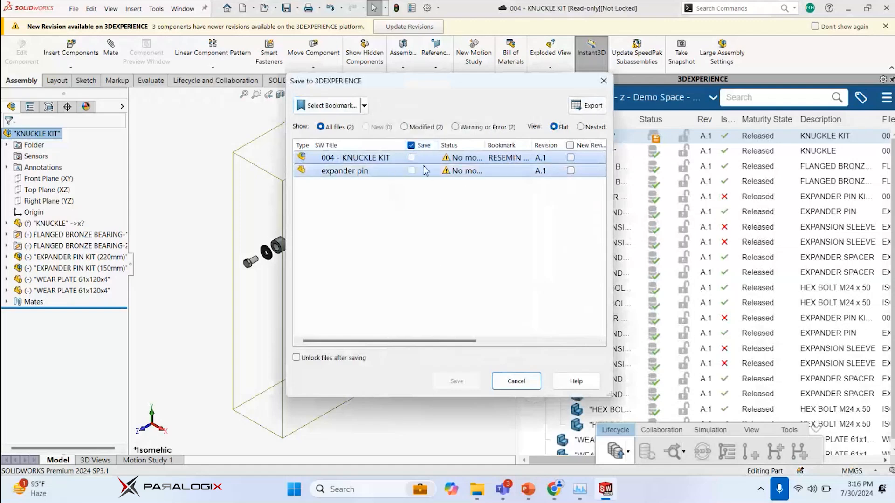
left_click(570, 158)
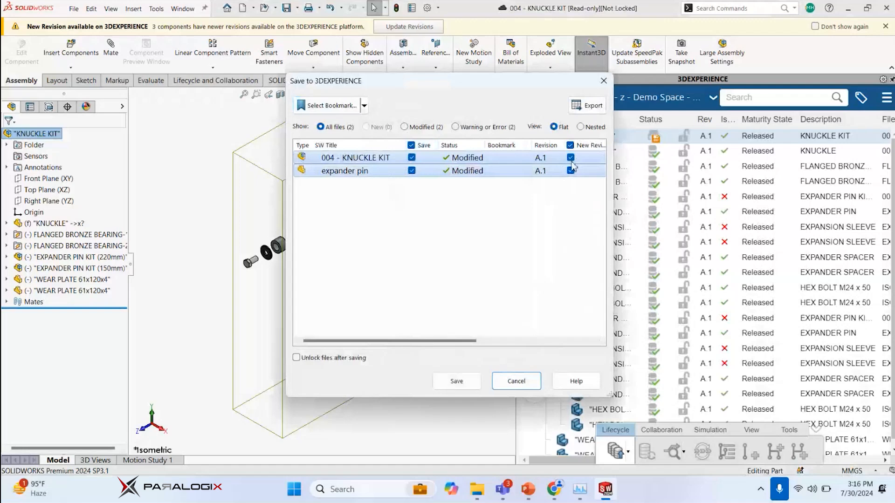
left_click_drag(462, 341, 436, 341)
left_click(457, 382)
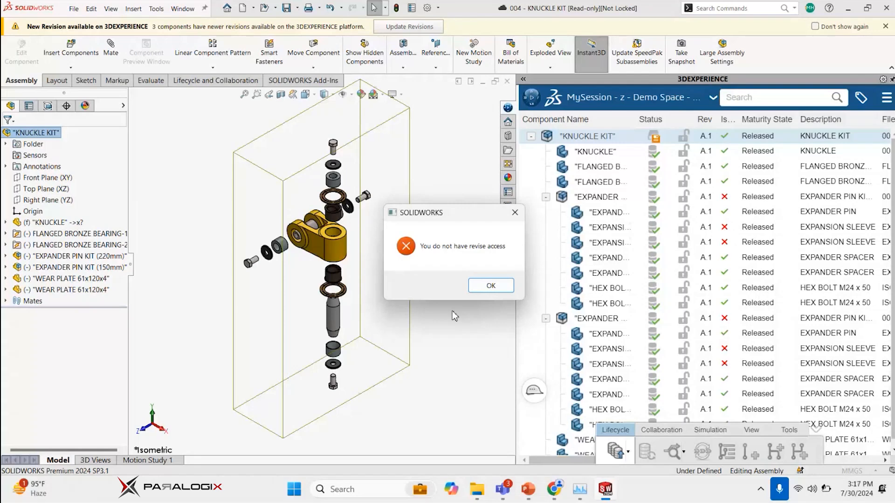
left_click(484, 290)
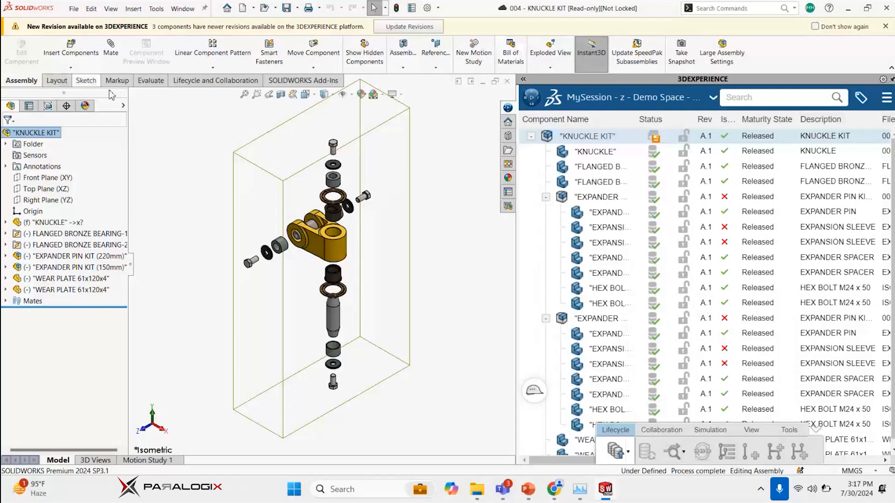
key("Escape")
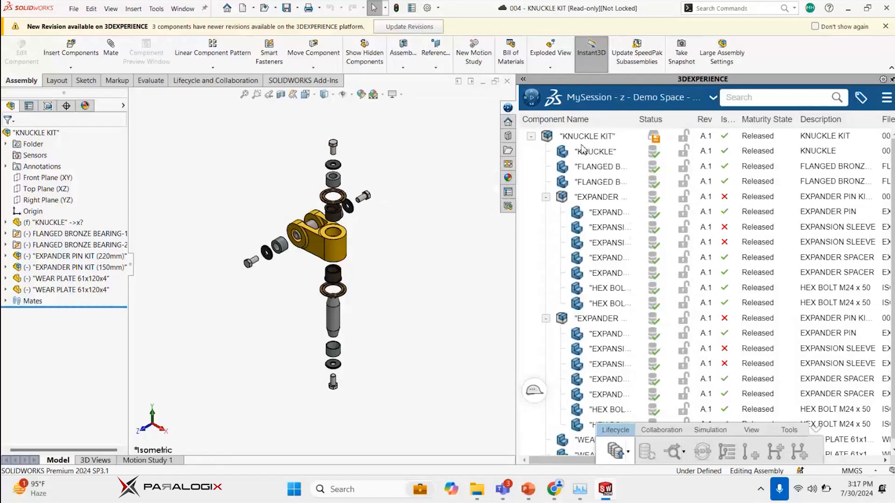
Return to the 004 task in Collaborative Tasks and remove 004 - KNUCKLE KIT from its deliverables
left_click(675, 96)
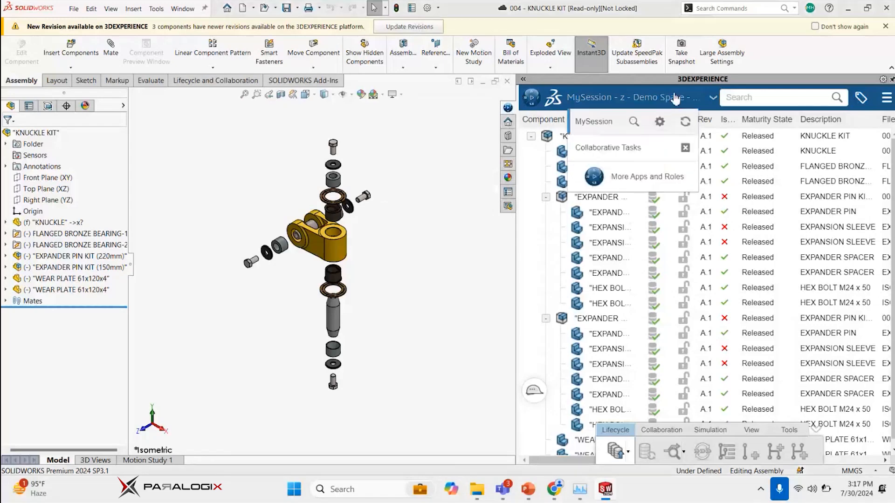
left_click(616, 154)
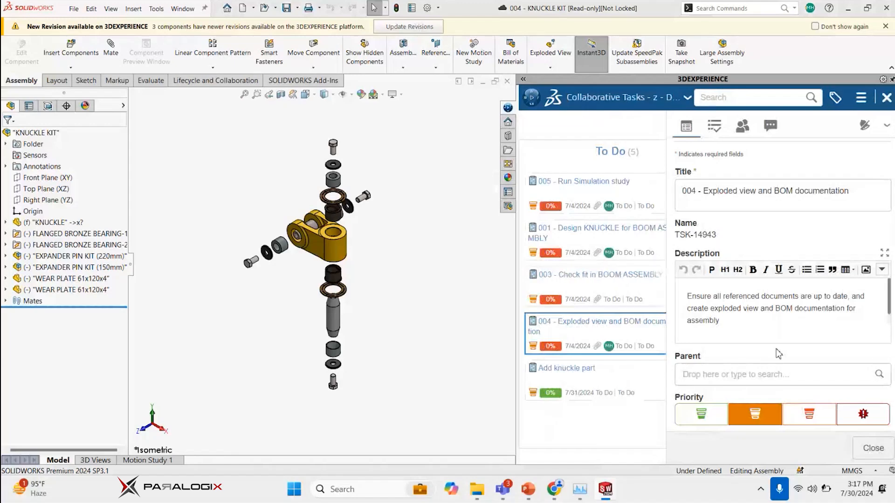
scroll(776, 350, "down", 10)
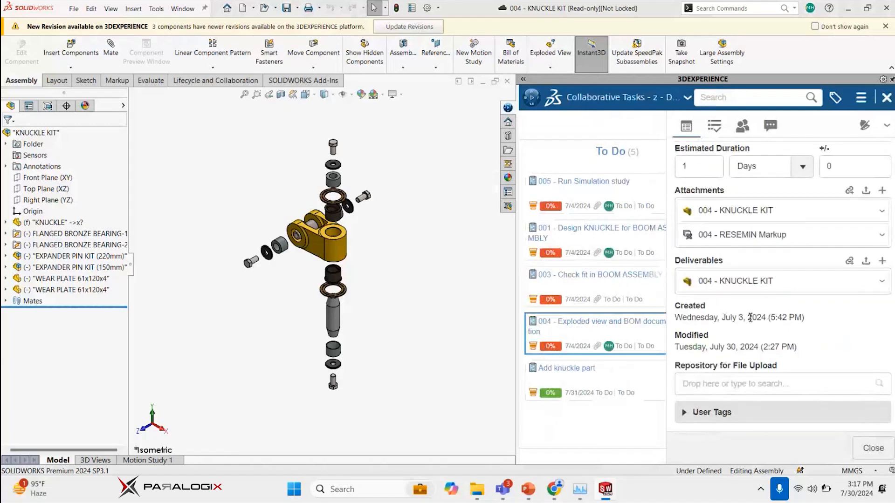
scroll(733, 262, "up", 1)
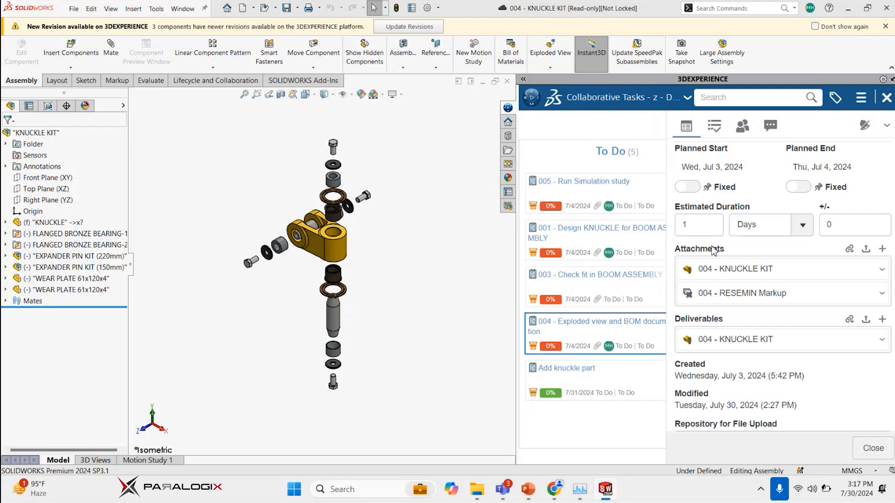
right_click(808, 350)
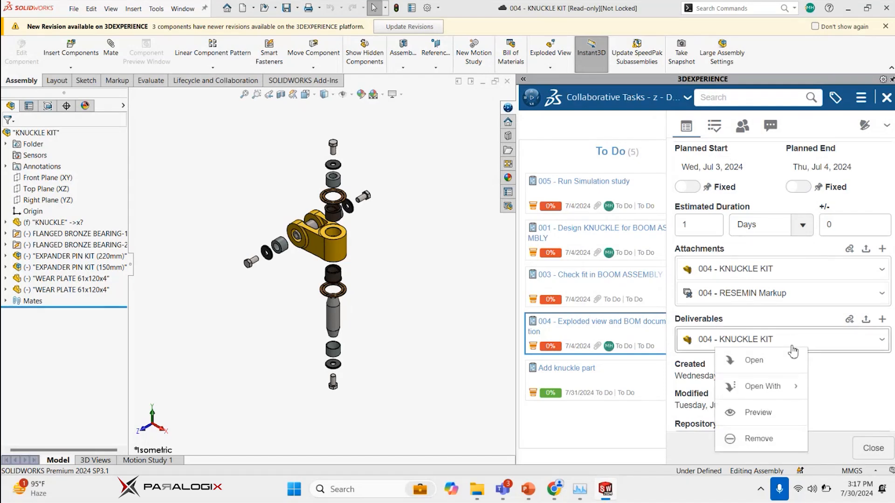
left_click(759, 438)
Add the open KNUCKLE KIT assembly to the 004 task's deliverables
left_click_drag(37, 132, 731, 333)
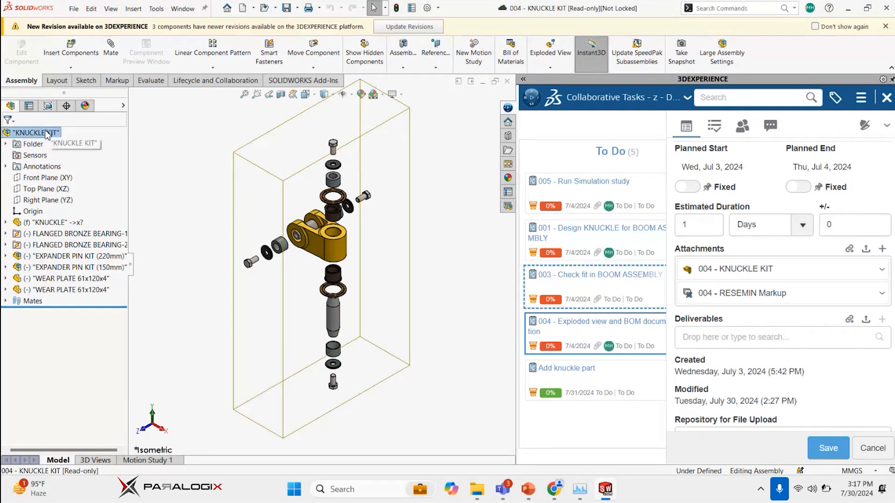
left_click_drag(43, 132, 699, 336, "alt")
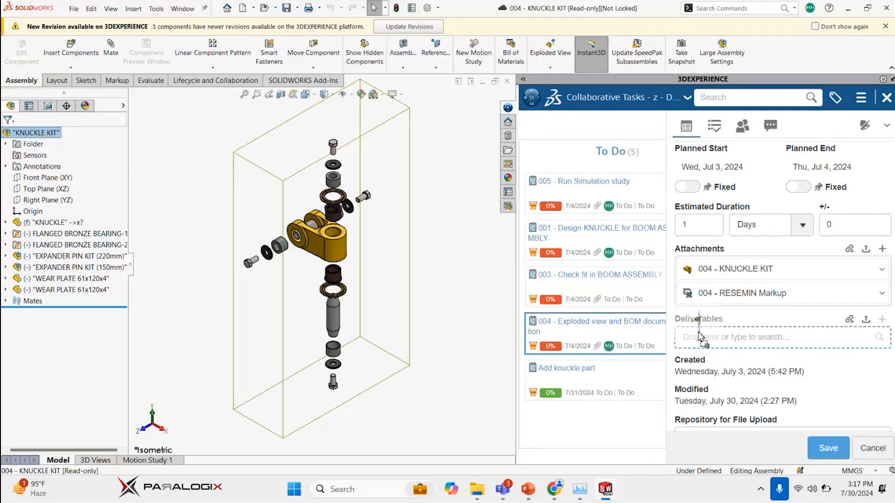
left_click_drag(698, 334, 697, 341, "alt")
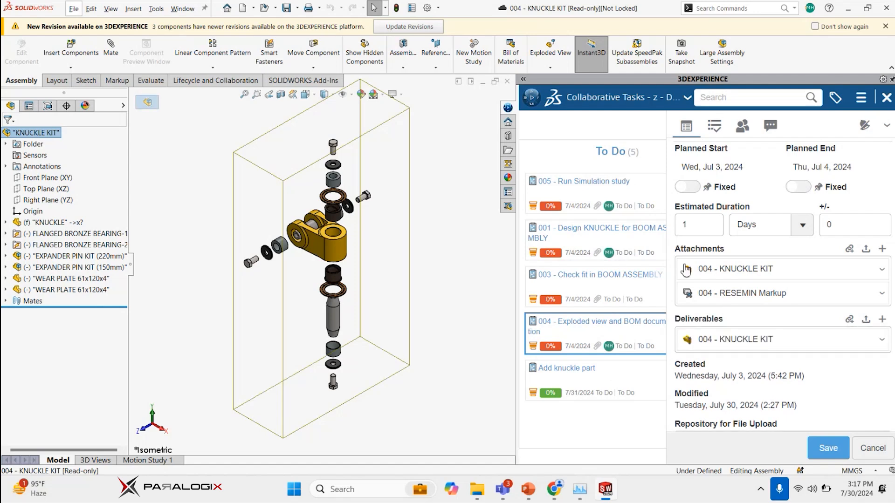
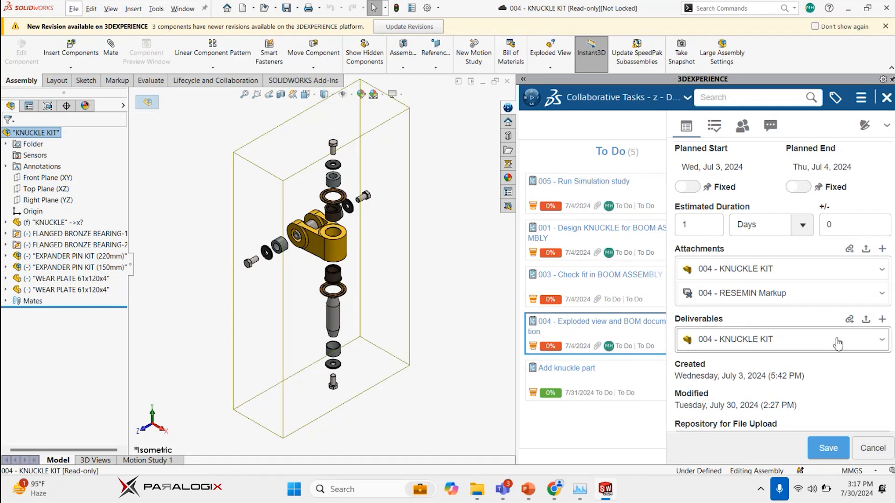
Look over the details of the 004 exploded view task and close the open KNUCKLE KIT assembly and drawing
left_click(770, 125)
left_click(687, 125)
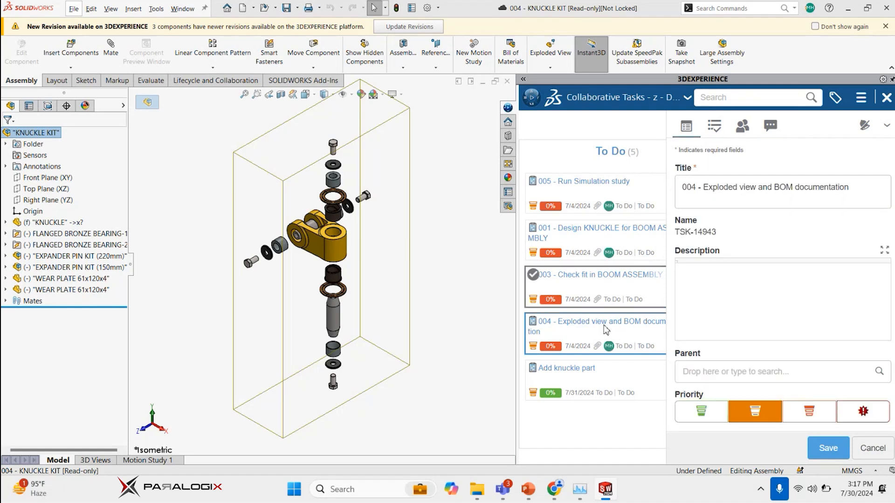
left_click(592, 375)
left_click(862, 268)
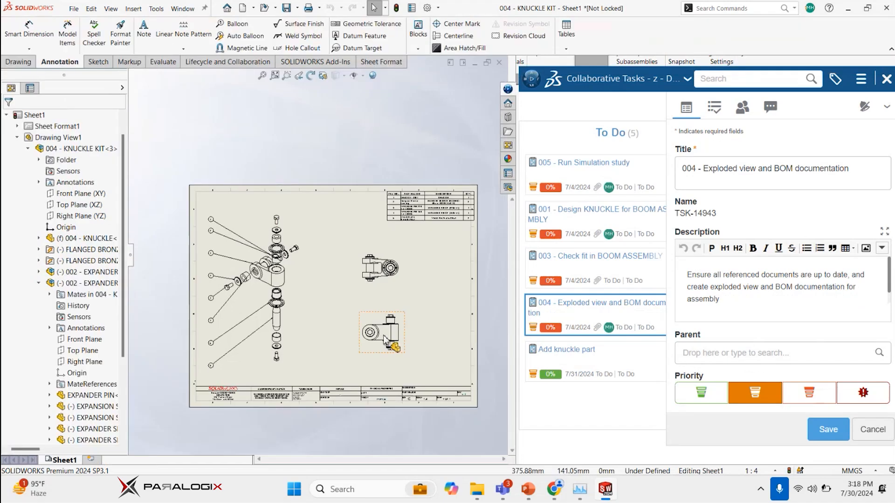
left_click(418, 268)
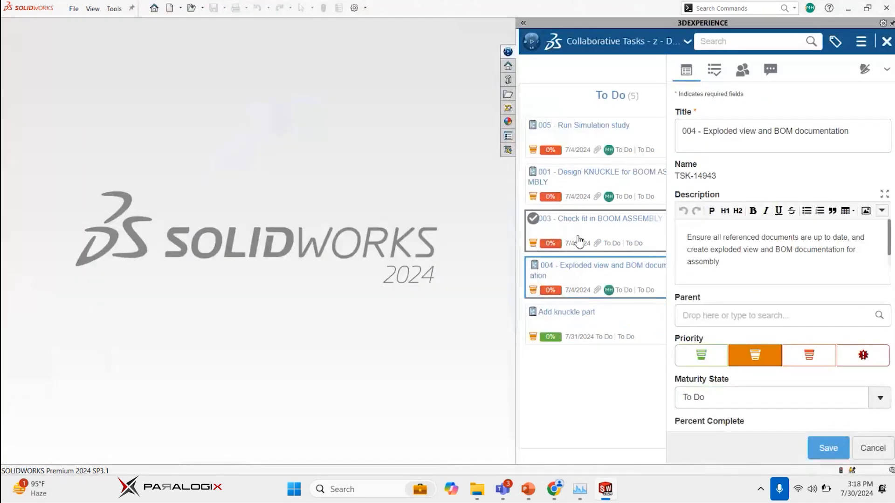
Open the task 005 - Run Simulation study and review its description and attachments
left_click(577, 133)
left_click(829, 210)
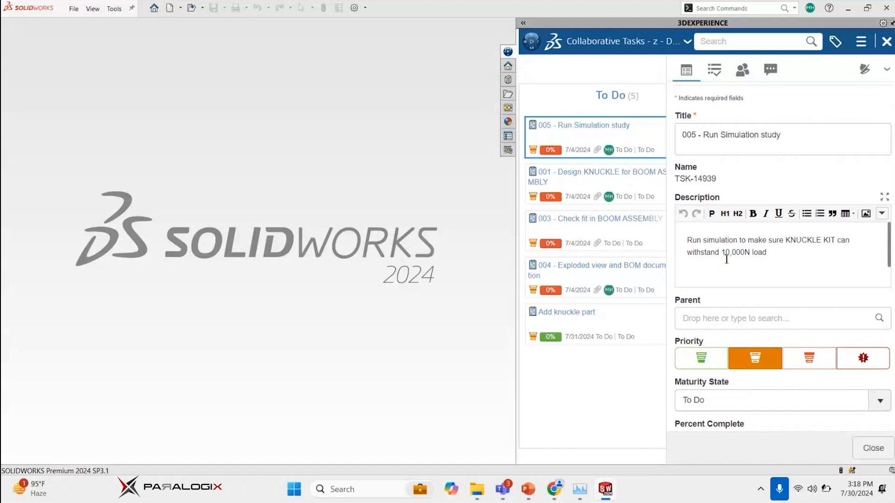
scroll(853, 279, "down", 8)
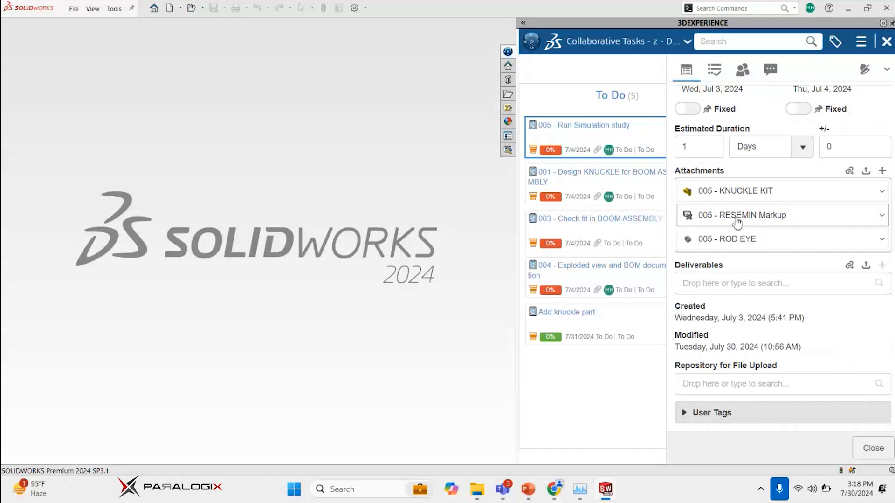
Switch to Chrome, examine the 005 - RESEMIN Markup for the load and angle requirements, and return to SOLIDWORKS
mouse_move(555, 489)
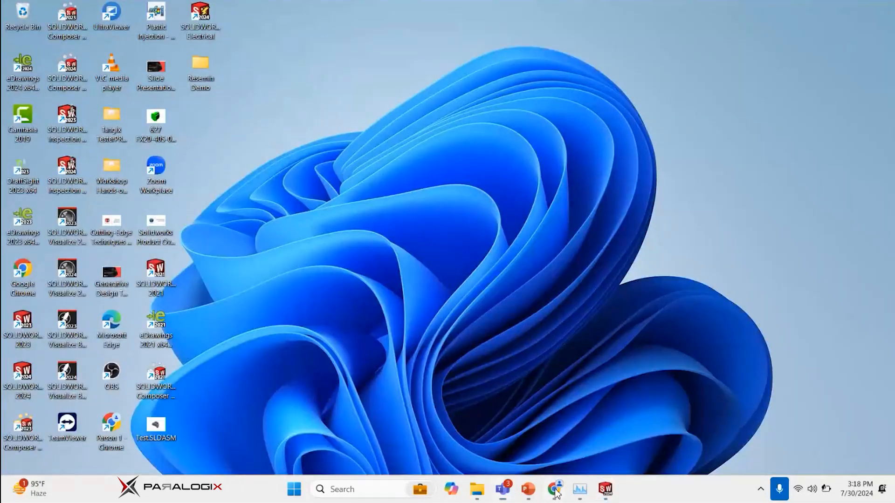
left_click(603, 400)
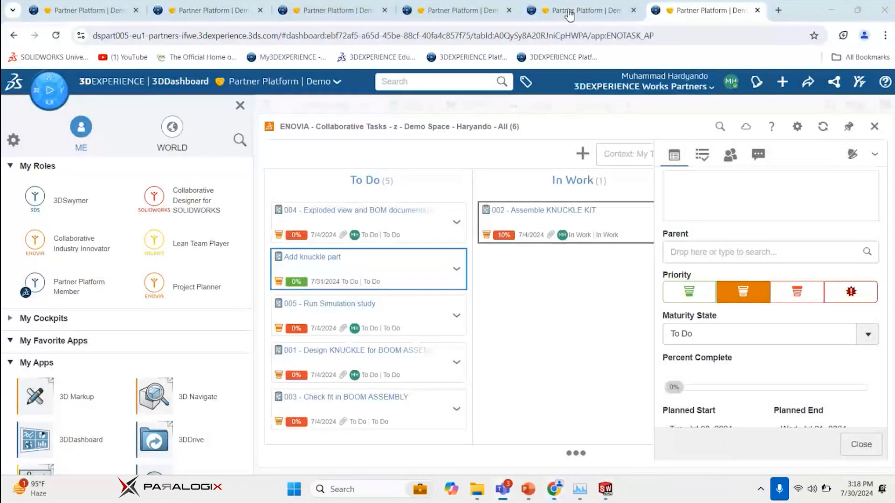
left_click(651, 36)
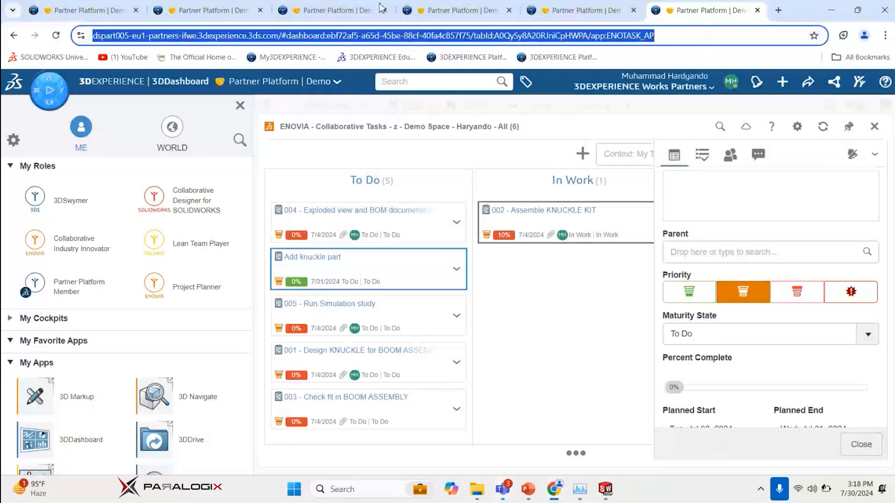
left_click(460, 64)
left_click(559, 14)
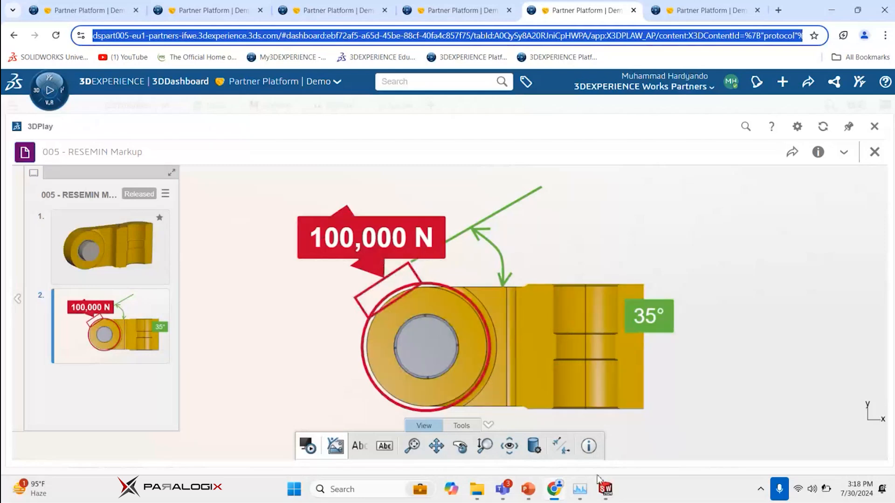
left_click(552, 490)
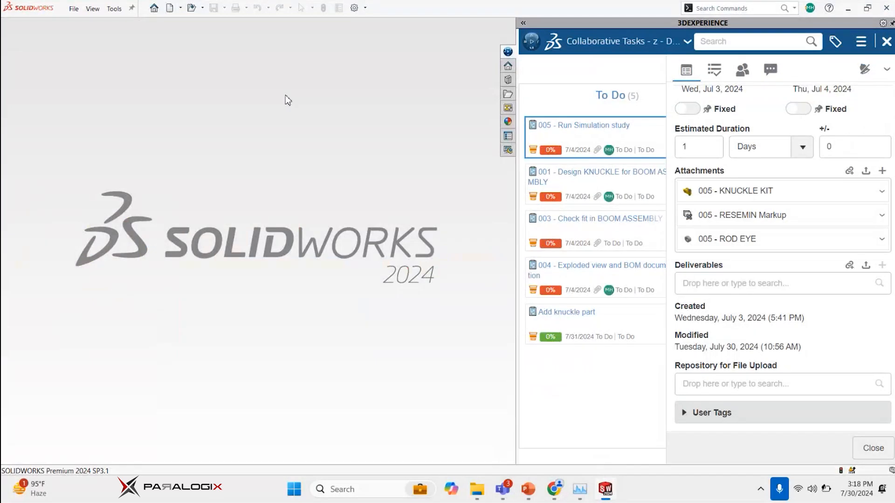
Open the 005 - KNUCKLE KIT assembly from the task's attachments and dismiss the opening dialogs
left_click(74, 9)
left_click(54, 40)
double_click(751, 193)
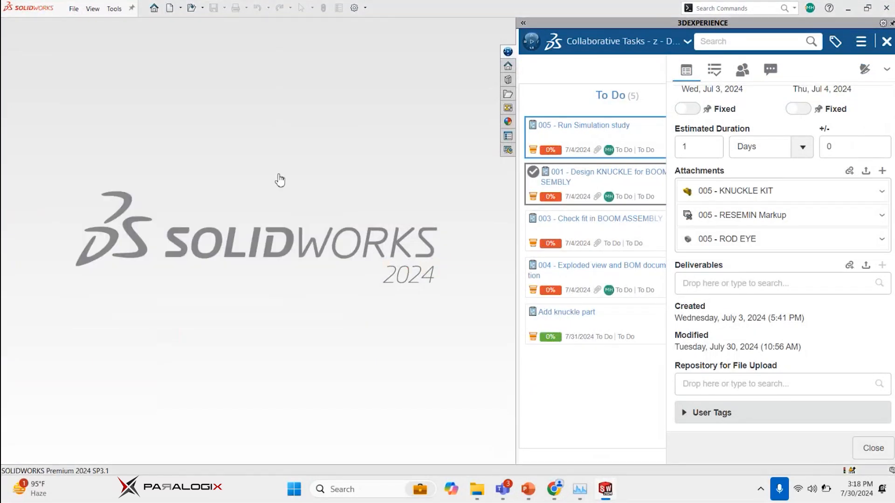
left_click(405, 257)
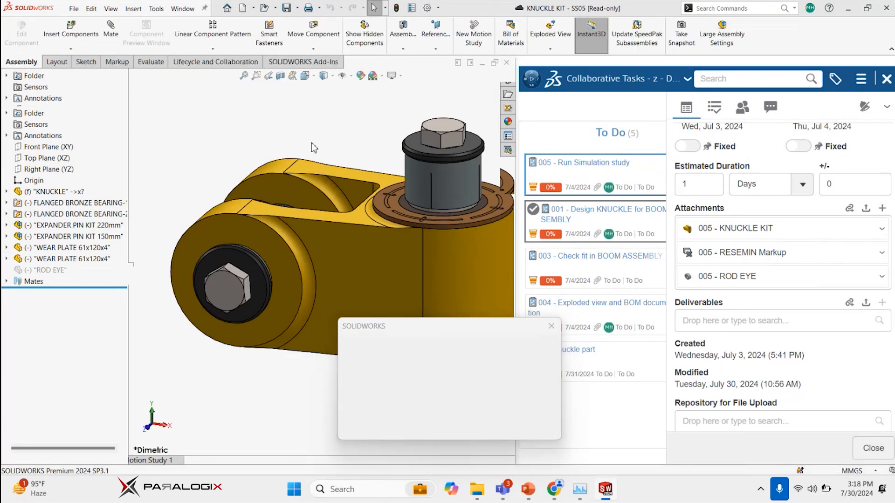
left_click(454, 416)
Insert the attached 005 - ROD EYE into the assembly, placing it between the knuckle's two lugs
middle_click_drag(285, 171, 326, 173)
left_click_drag(726, 278, 201, 134)
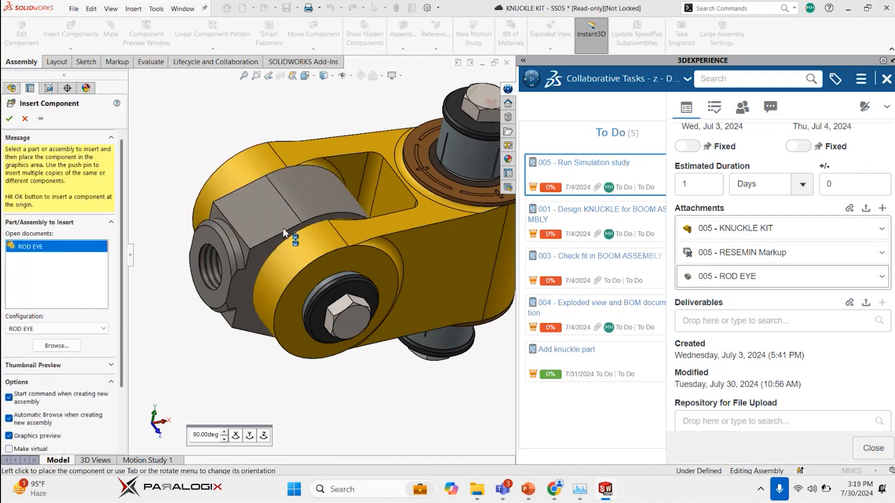
left_click(284, 226)
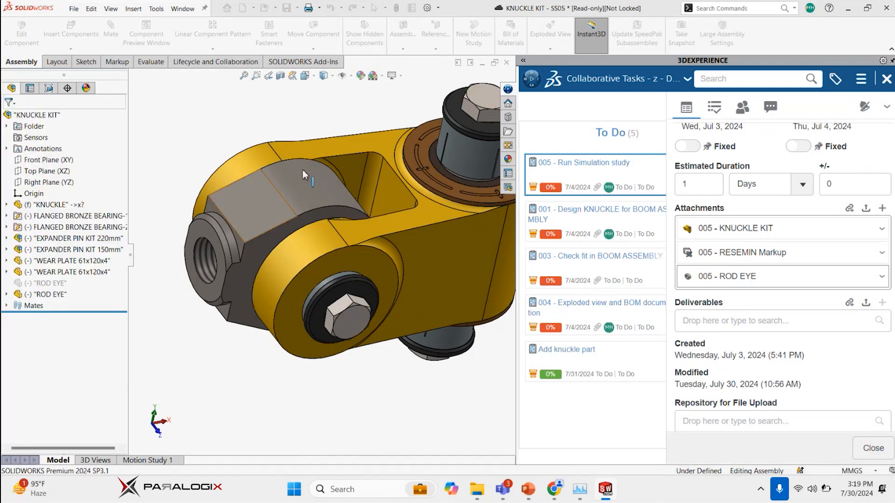
Delete the suppressed ROD EYE component together with its dependent mates
left_click(40, 284)
right_click(40, 284)
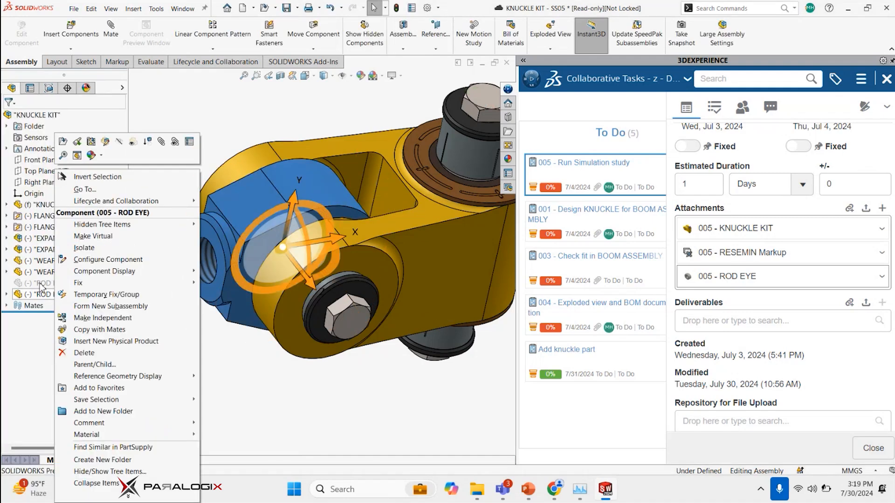
left_click(84, 352)
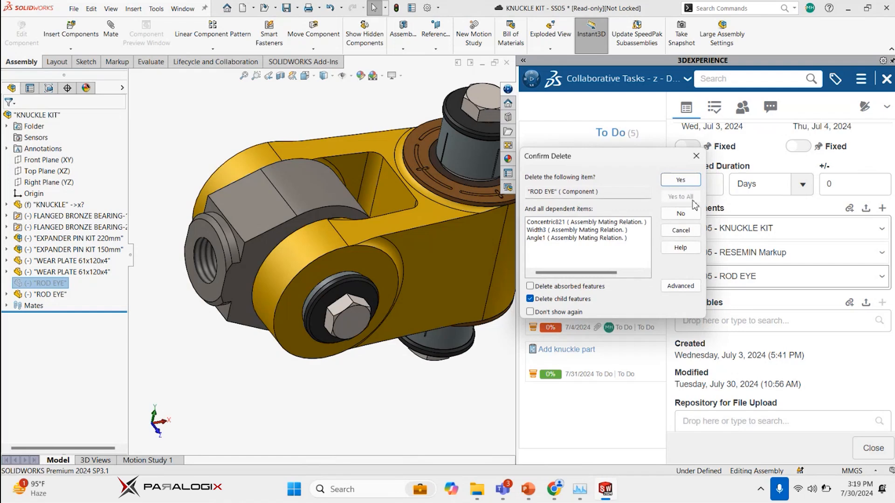
left_click(685, 180)
Rotate the inserted rod eye about the pin so that its threaded end points upward
scroll(288, 245, "up", 2)
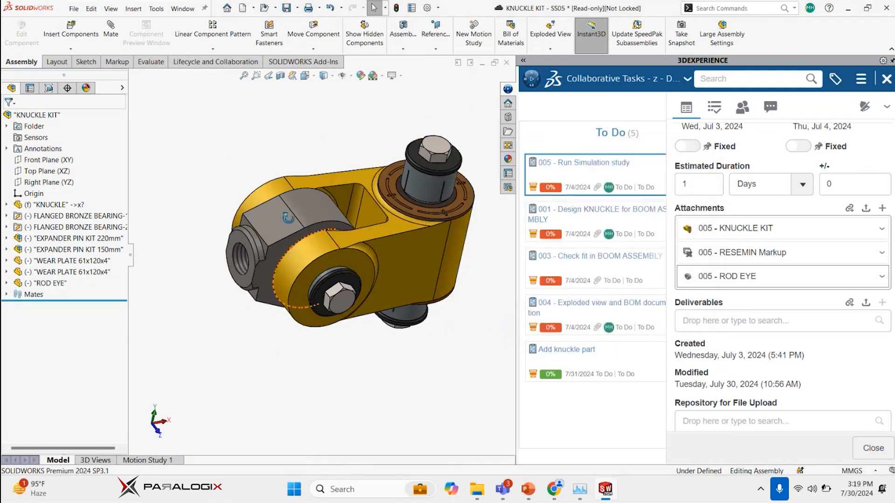
scroll(245, 220, "down", 3)
left_click(245, 219)
left_click_drag(278, 155, 311, 129)
left_click(211, 151)
key("s")
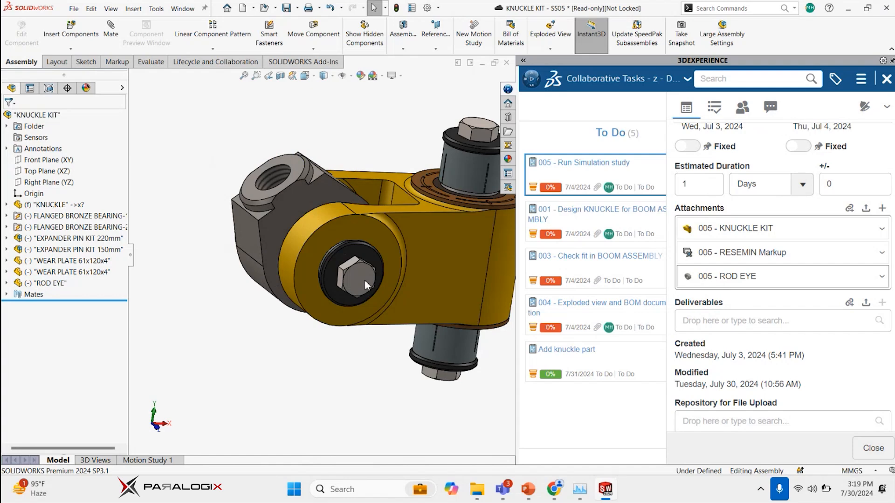
Add a 35-degree angle mate between the rod eye's flat face and the knuckle's upper face
key("m")
scroll(331, 168, "down", 3)
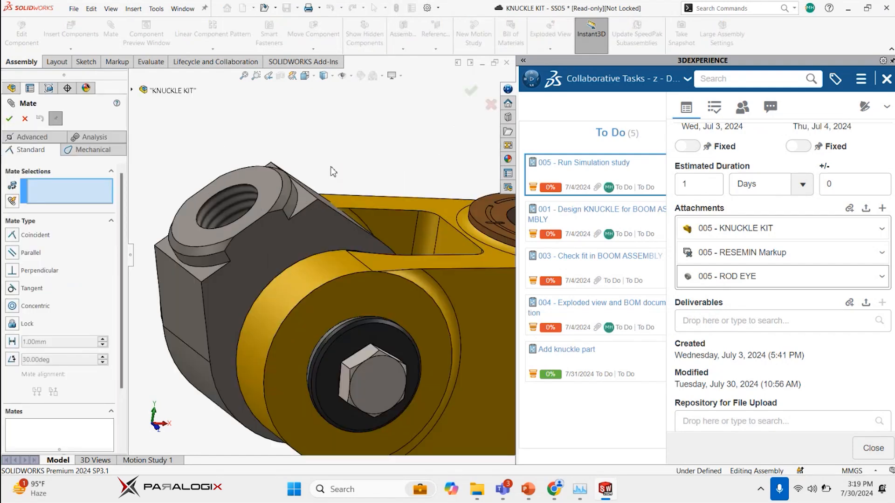
left_click(303, 205)
left_click(396, 265)
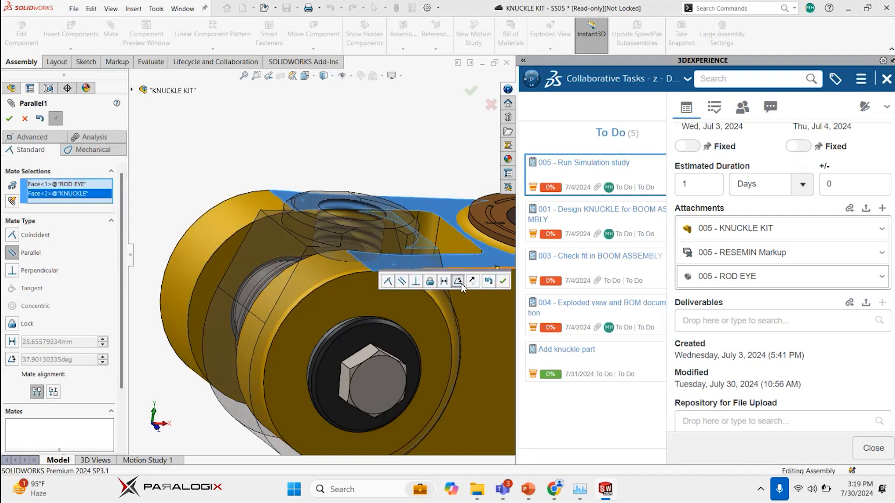
left_click(458, 281)
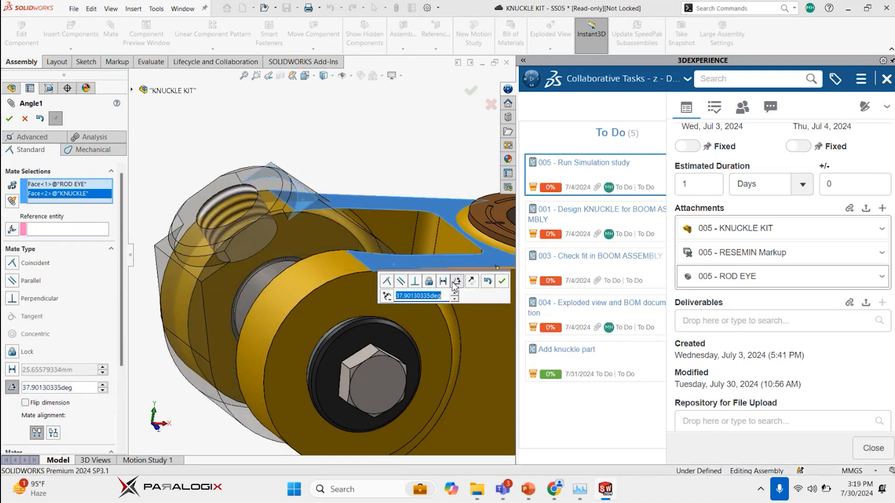
type("35")
key("Return")
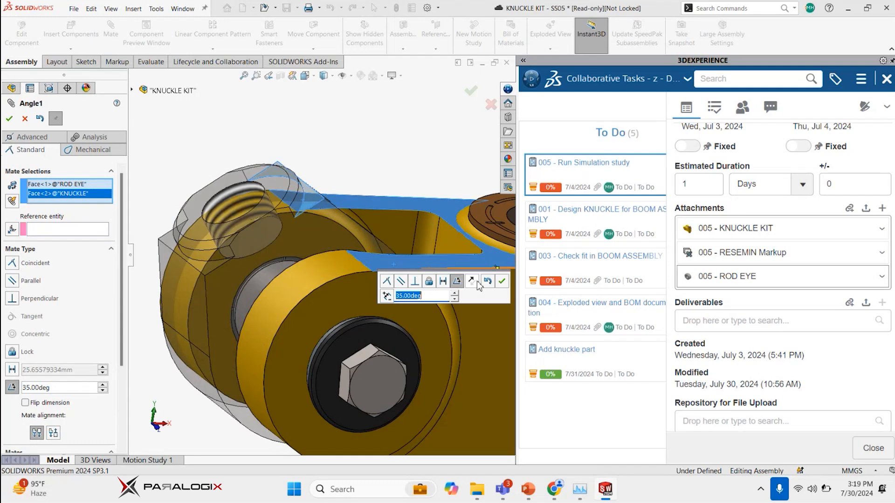
left_click(501, 282)
key("Escape")
Centre the rod eye between the two hex bolt heads of the 150 mm expander pin kit with a width mate
left_click(284, 244)
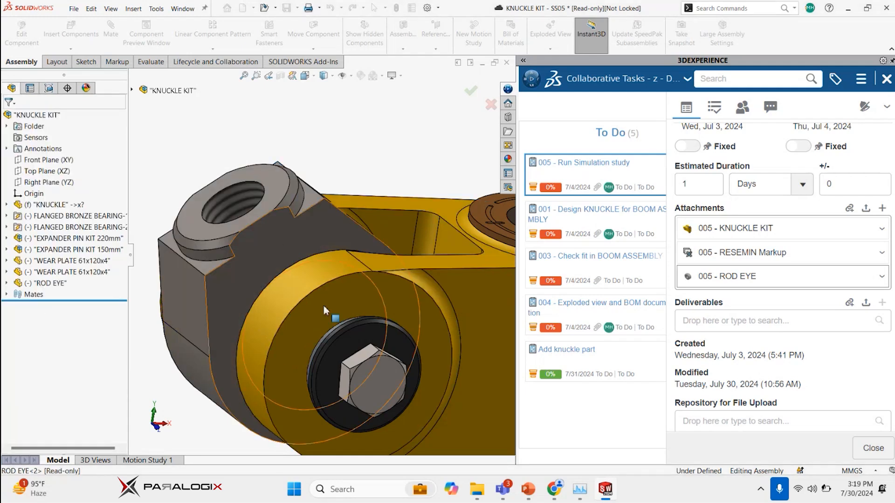
left_click(378, 380, "ctrl")
middle_click_drag(378, 381, 201, 259)
scroll(201, 259, "up", 3)
scroll(201, 259, "down", 2)
left_click(217, 264, "ctrl")
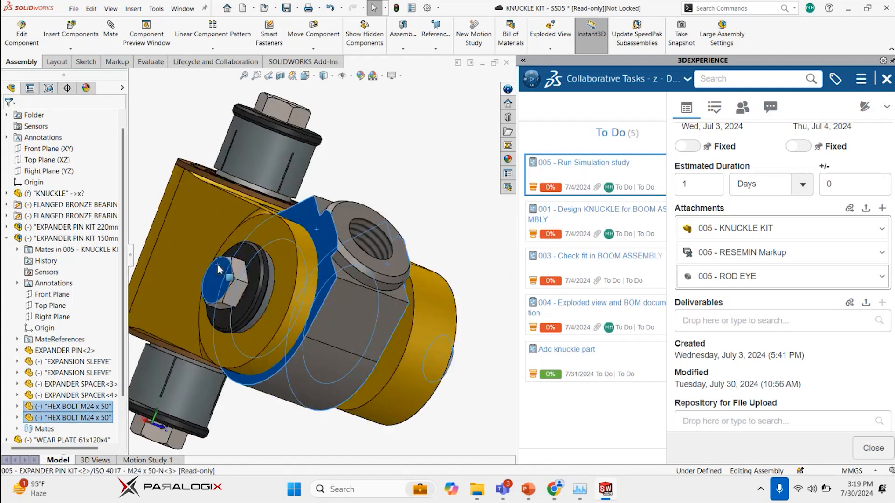
left_click(245, 257)
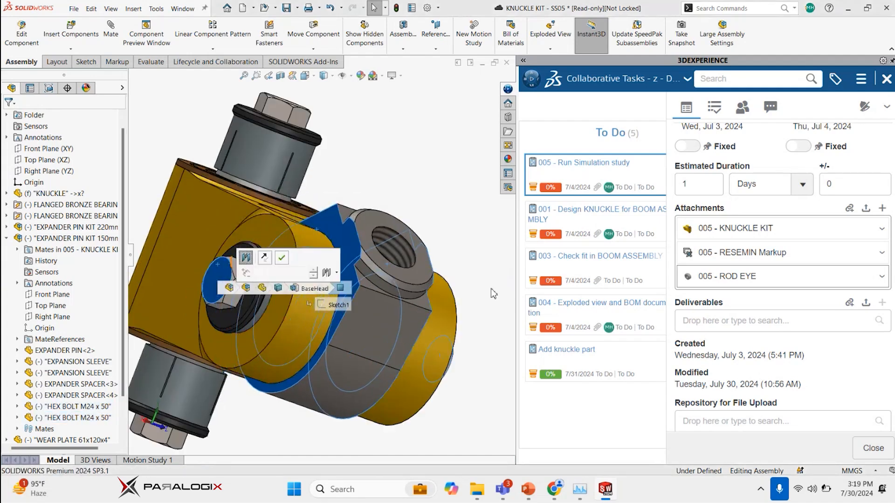
left_click(280, 259)
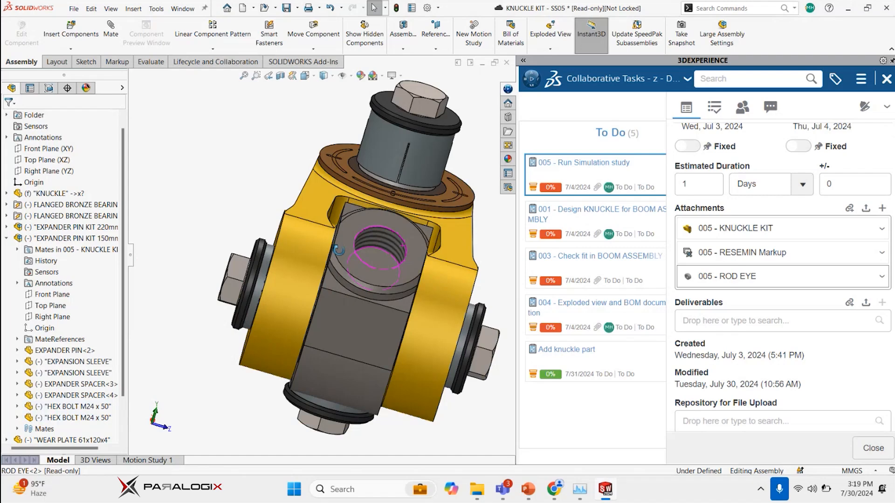
Suppress both expander spacers and both M24 x 50 hex bolts in EXPANDER PIN KIT 150mm
scroll(359, 249, "up", 3)
middle_click_drag(362, 248, 412, 237)
scroll(411, 237, "down", 5)
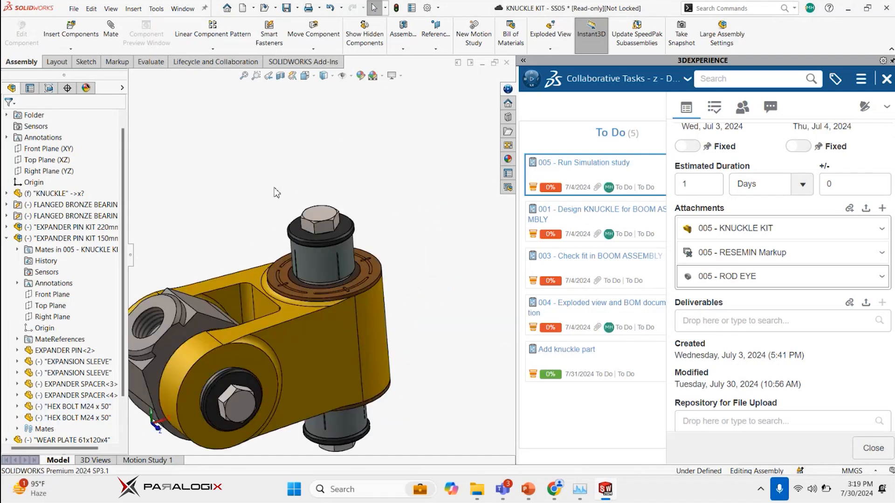
scroll(88, 310, "down", 1)
scroll(90, 313, "down", 1)
left_click(74, 339)
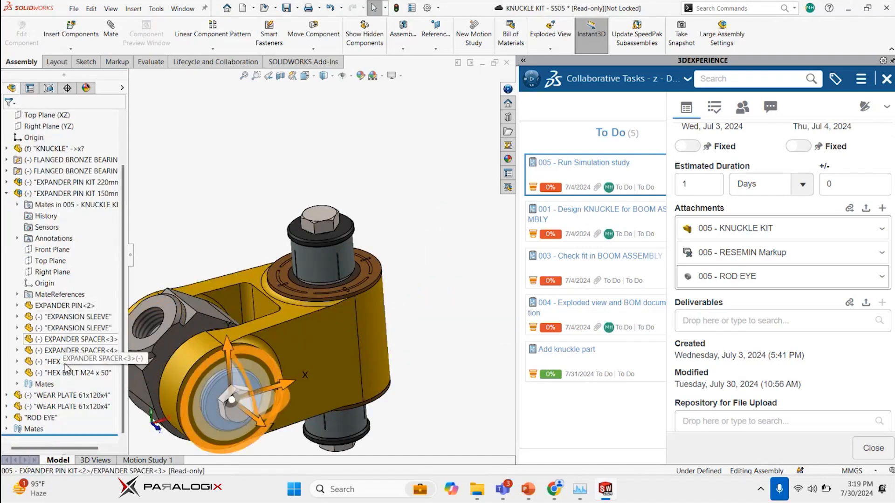
left_click(67, 373, "shift")
right_click(66, 372)
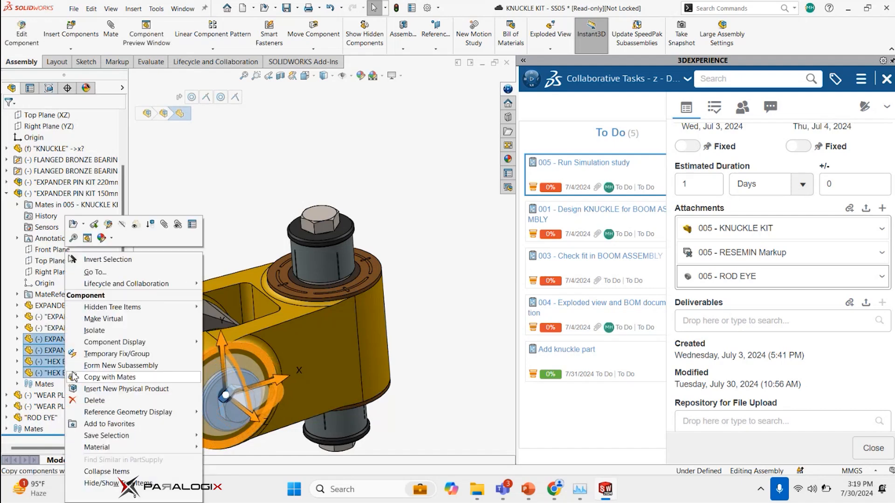
left_click(152, 225)
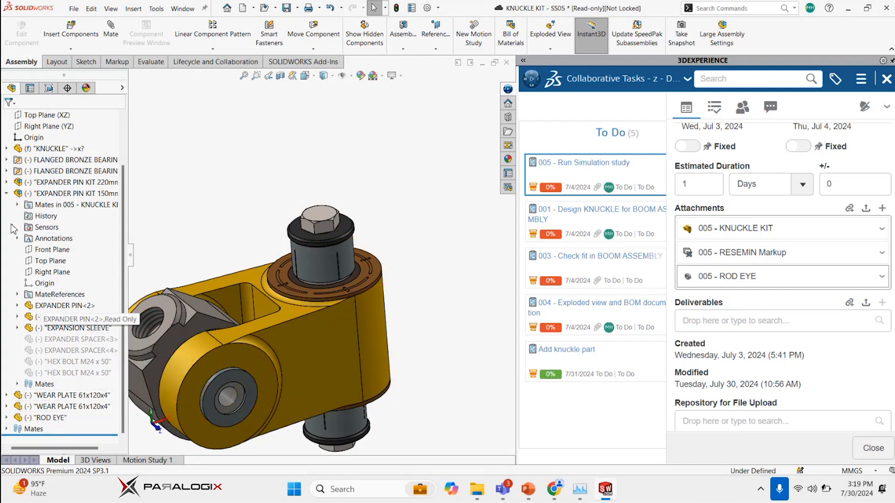
Collapse EXPANDER PIN KIT 150mm and expand EXPANDER PIN KIT 220mm to list its components
left_click(7, 193)
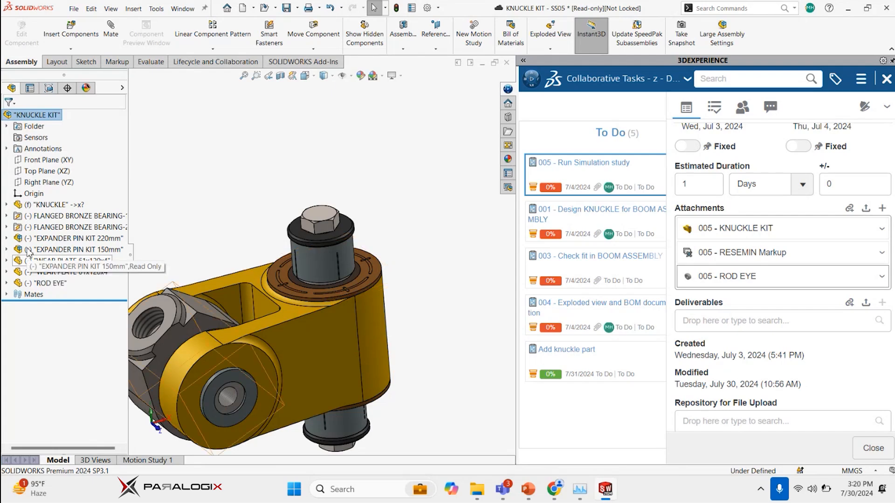
left_click(21, 240)
left_click(7, 238)
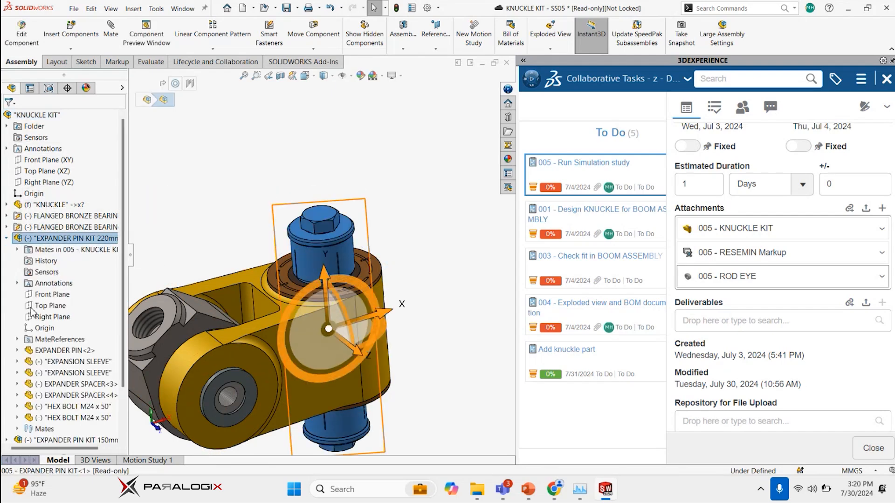
scroll(47, 340, "down", 1)
left_click(52, 351)
left_click(70, 383, "shift")
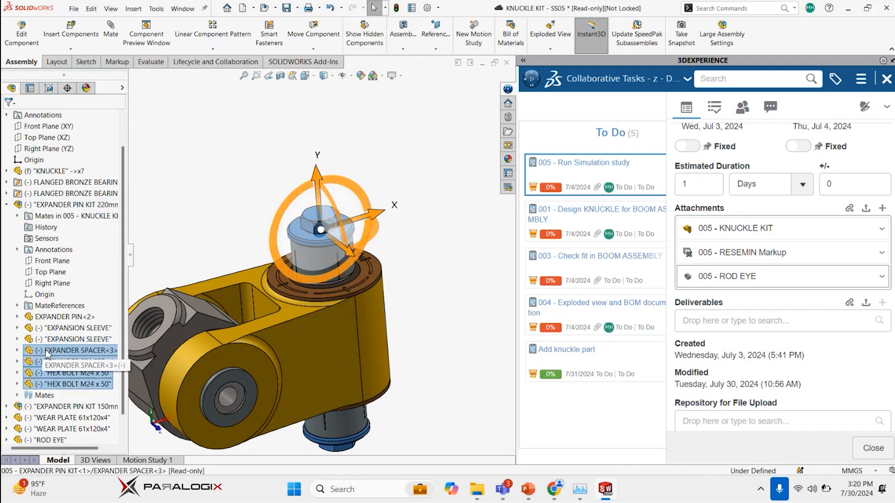
right_click(48, 354)
key("Escape")
right_click(29, 345)
left_click(28, 343)
left_click(37, 341)
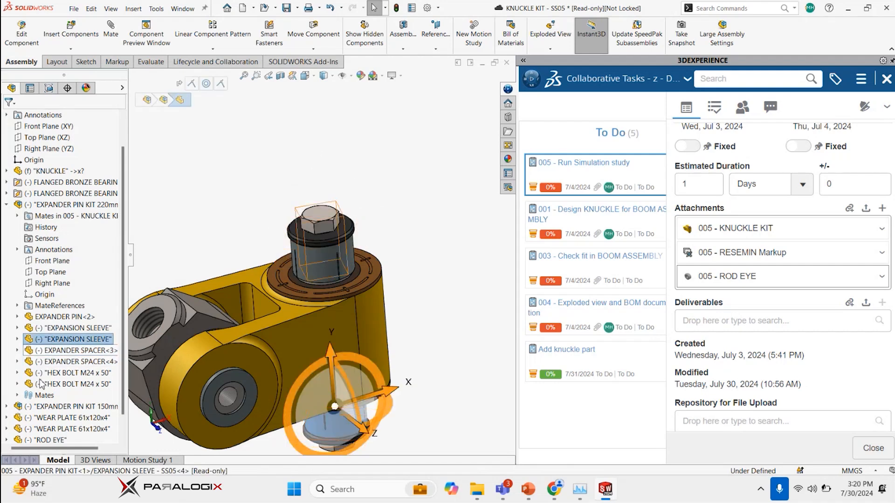
left_click(40, 383, "shift")
right_click(41, 384)
left_click(40, 349)
left_click(39, 357)
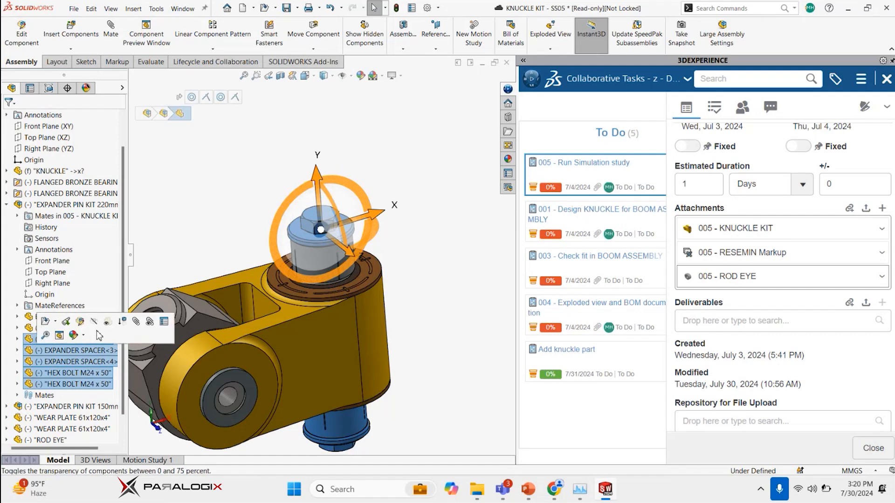
left_click(187, 271)
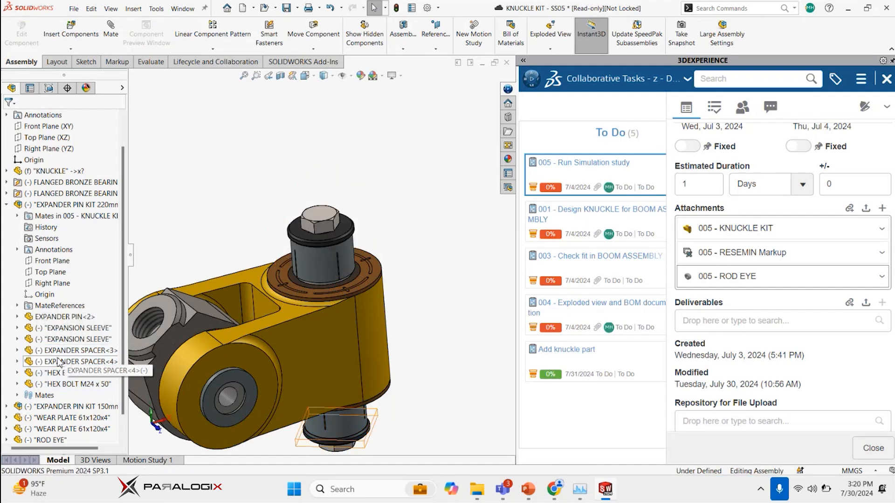
Suppress both expander spacers and both M24 x 50 hex bolts in EXPANDER PIN KIT 220mm
left_click(55, 354)
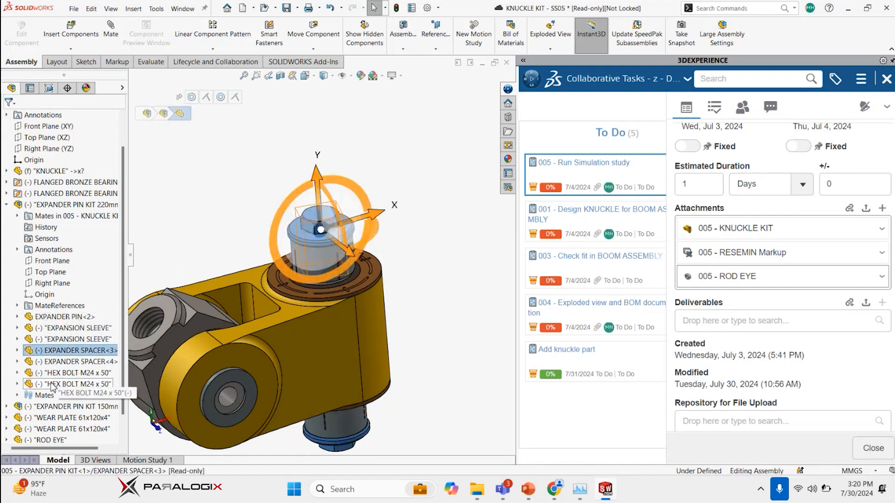
left_click(53, 385, "shift")
right_click(53, 385)
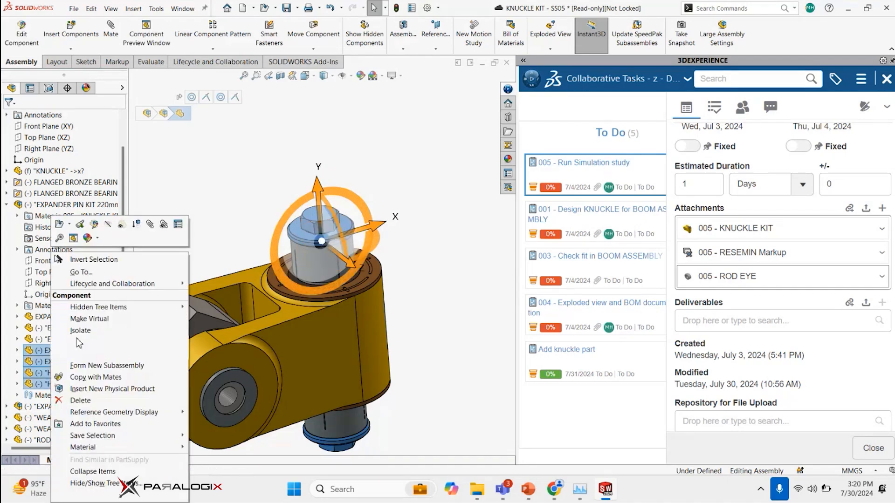
left_click(137, 224)
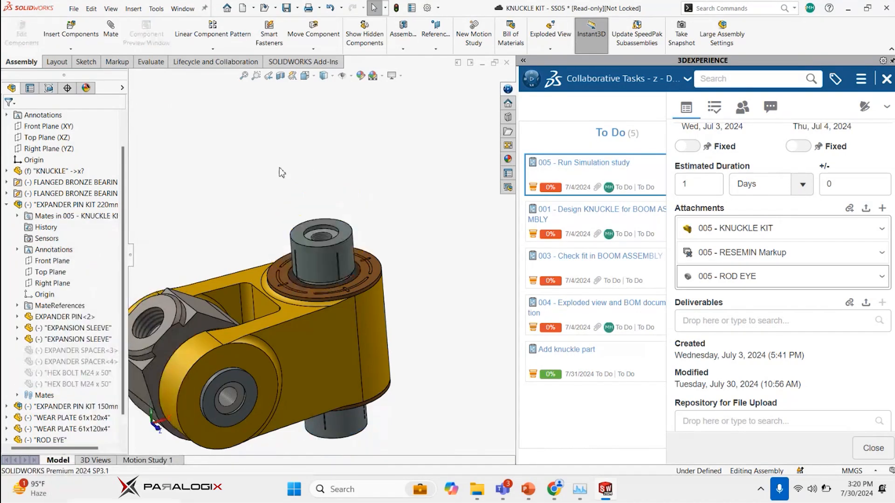
Load the SOLIDWORKS Simulation add-in and create a new static study for the KNUCKLE KIT assembly
left_click(303, 62)
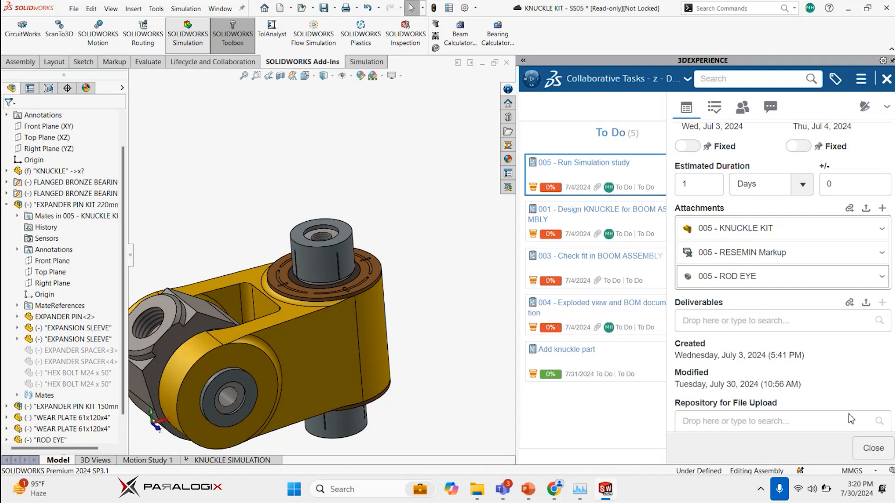
left_click(368, 61)
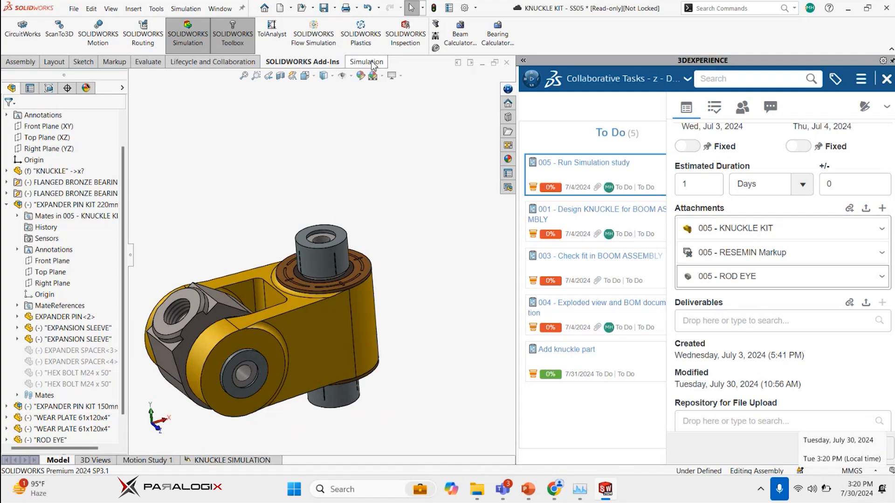
left_click(12, 49)
left_click(28, 58)
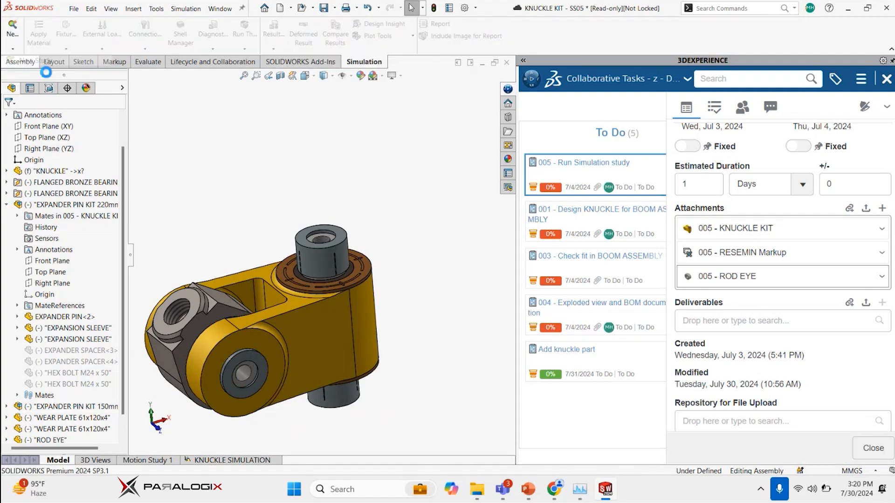
left_click(10, 118)
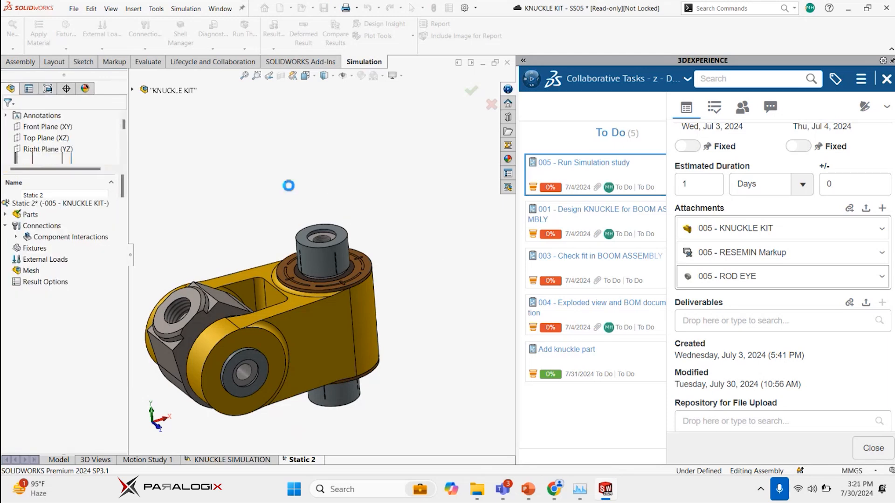
Apply a Fixed Geometry fixture to the outer cylindrical faces of both expansion sleeves on the 220 mm pin kit
double_click(14, 214)
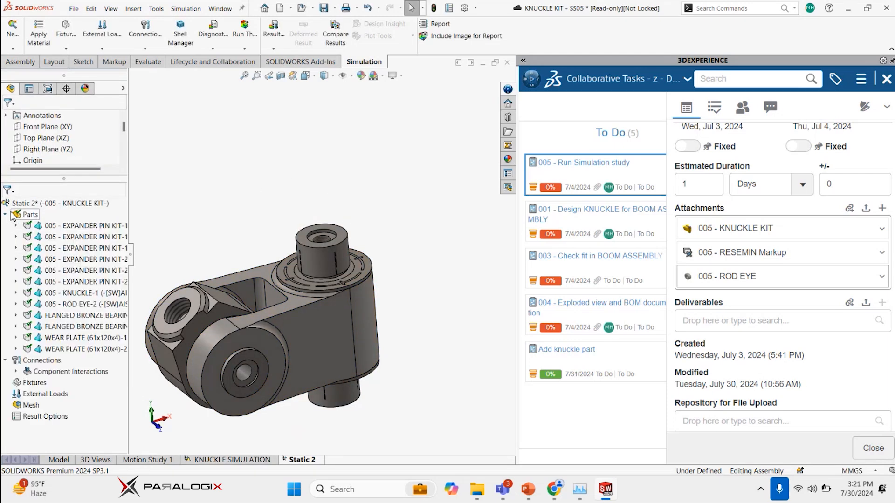
right_click(18, 383)
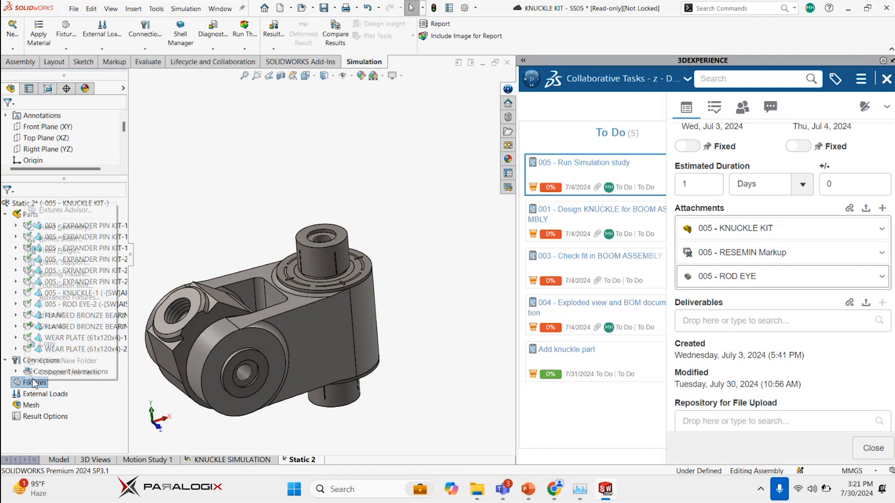
left_click(67, 235)
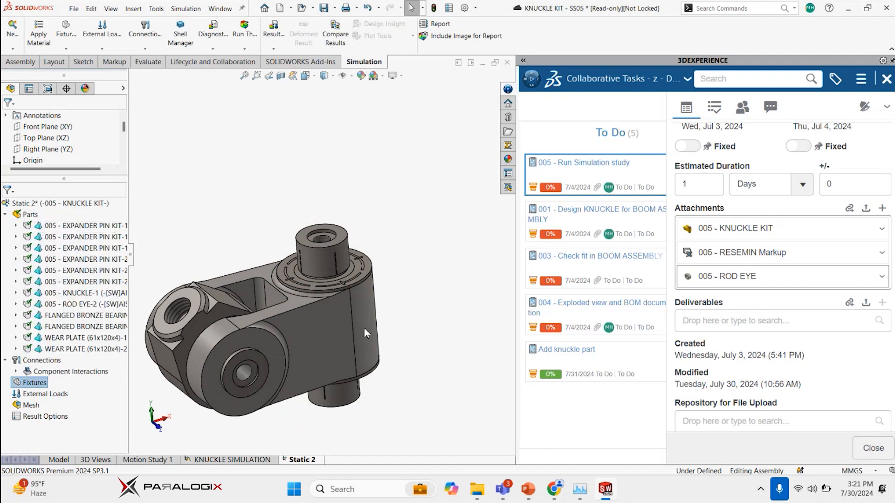
left_click(320, 255)
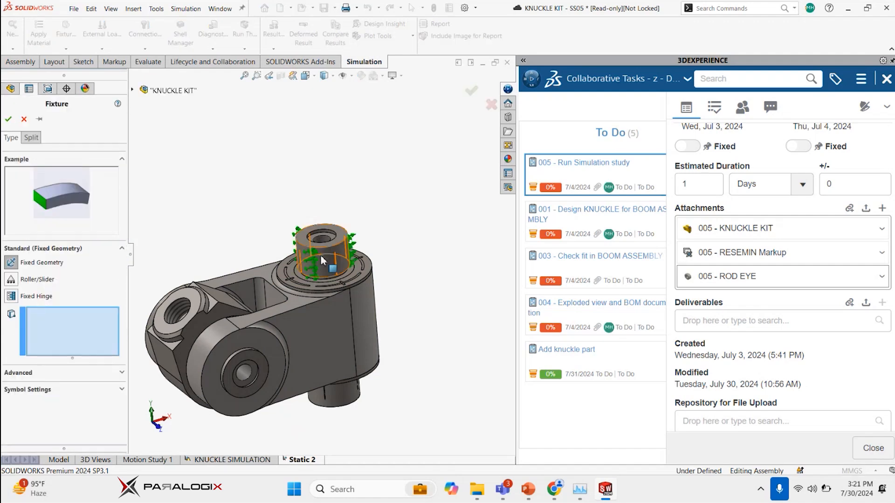
left_click(332, 386)
left_click(9, 120)
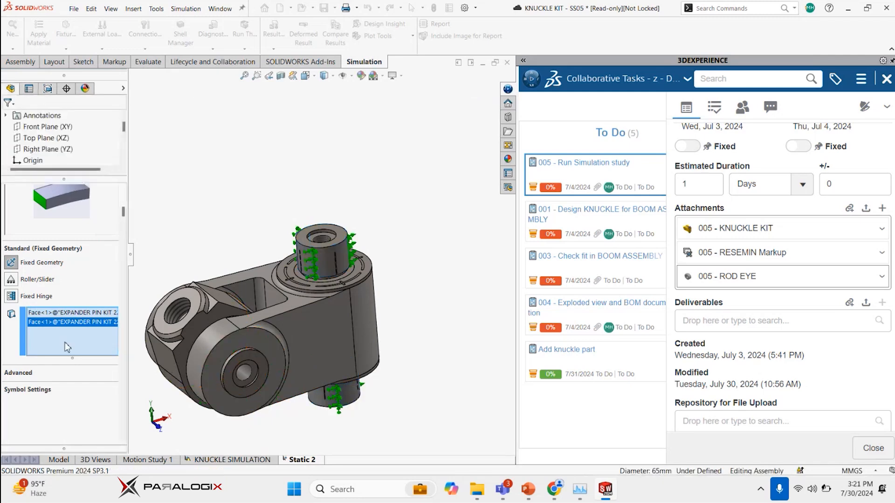
Apply a Roller/Slider fixture to the outward-facing flat faces of the two 61x120x4 wear plates
right_click(26, 387)
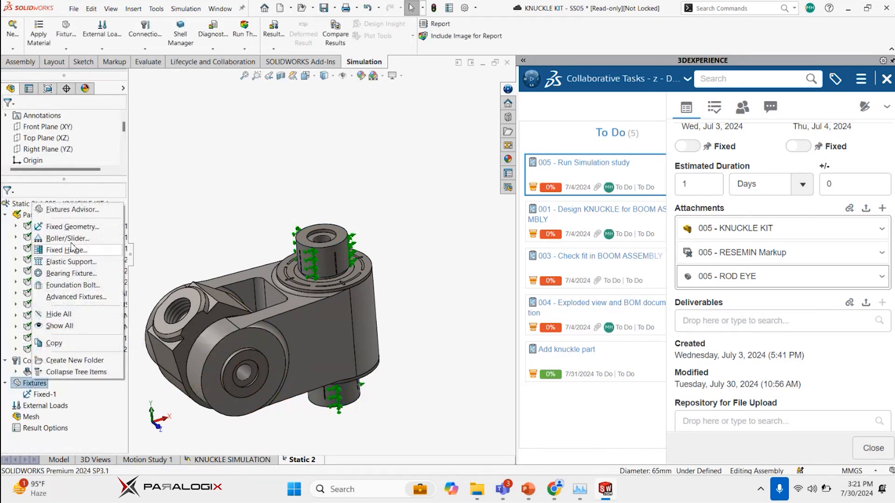
scroll(346, 274, "down", 4)
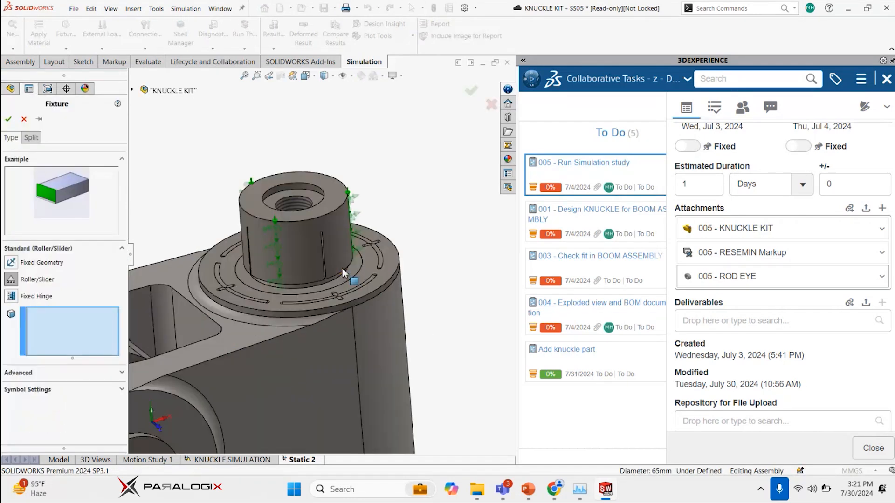
left_click(313, 300)
scroll(313, 300, "up", 3)
middle_click_drag(313, 300, 340, 344)
scroll(339, 344, "down", 5)
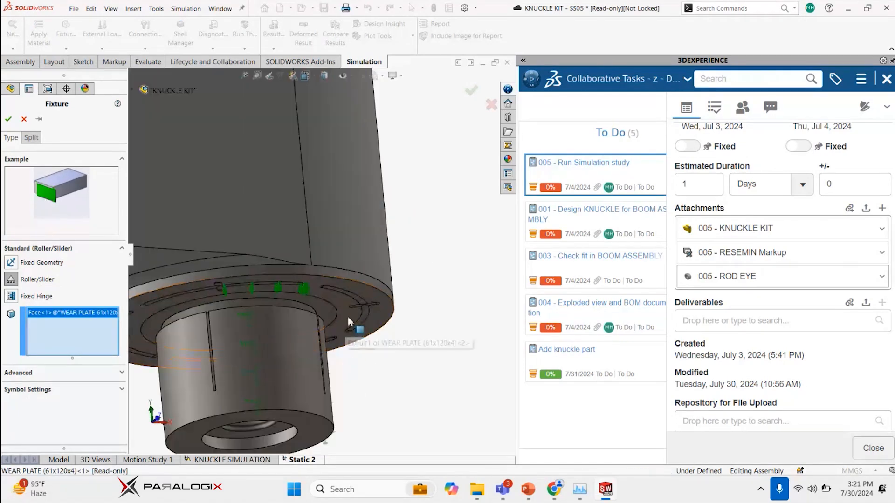
left_click(346, 321)
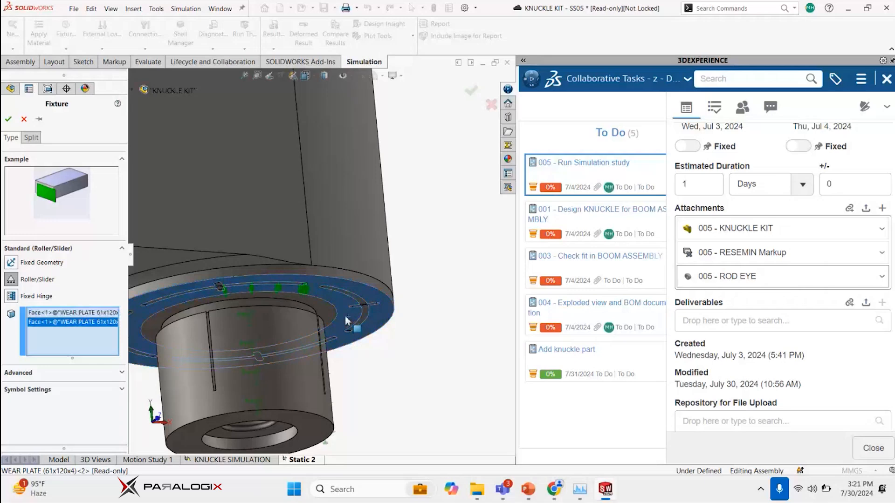
left_click(471, 90)
Apply a 100000 N force normal to the rod eye's ring face around its threaded hole
right_click(33, 417)
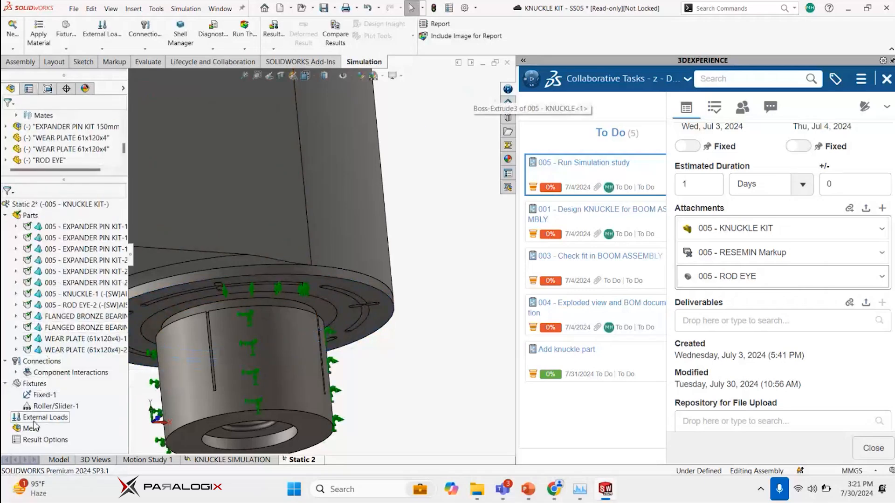
left_click(58, 199)
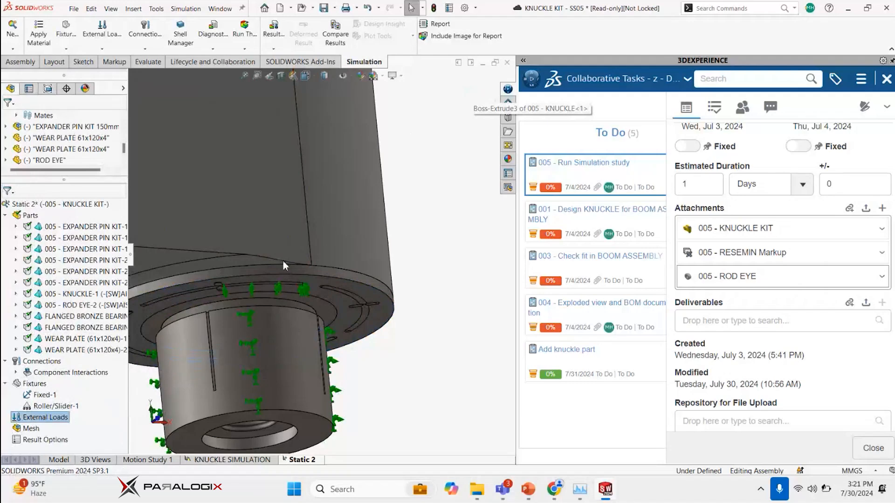
scroll(343, 247, "up", 7)
mouse_move(277, 223)
middle_mouse_down()
mouse_move(270, 246)
mouse_move(264, 233)
middle_mouse_up()
scroll(262, 236, "down", 6)
left_click(261, 232)
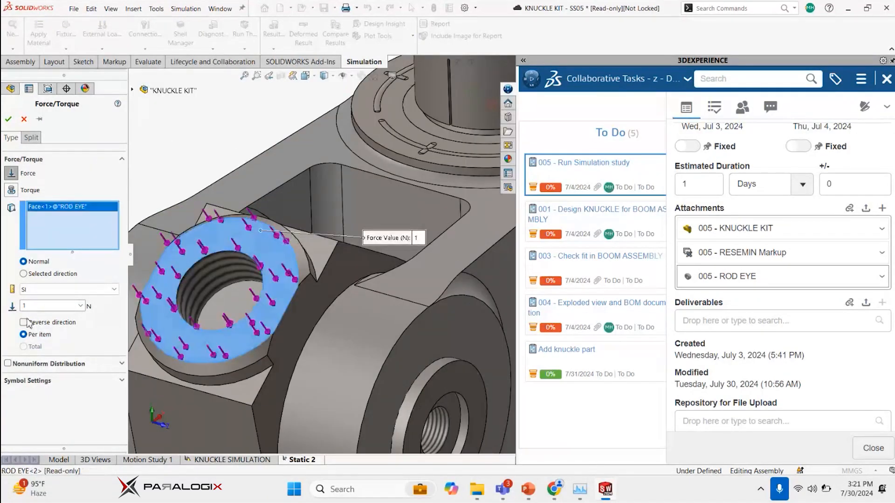
type("1")
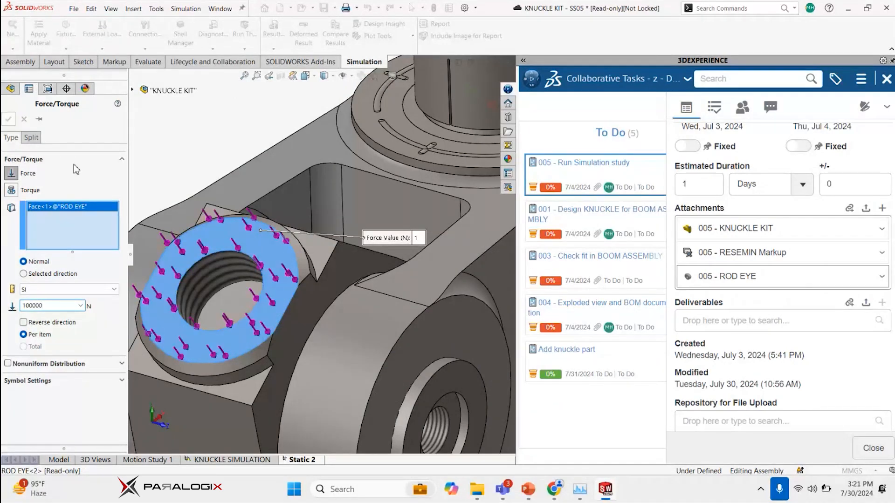
key("Return")
Mesh and run the static study, then examine the resulting von Mises stress plot on the knuckle
right_click(36, 206)
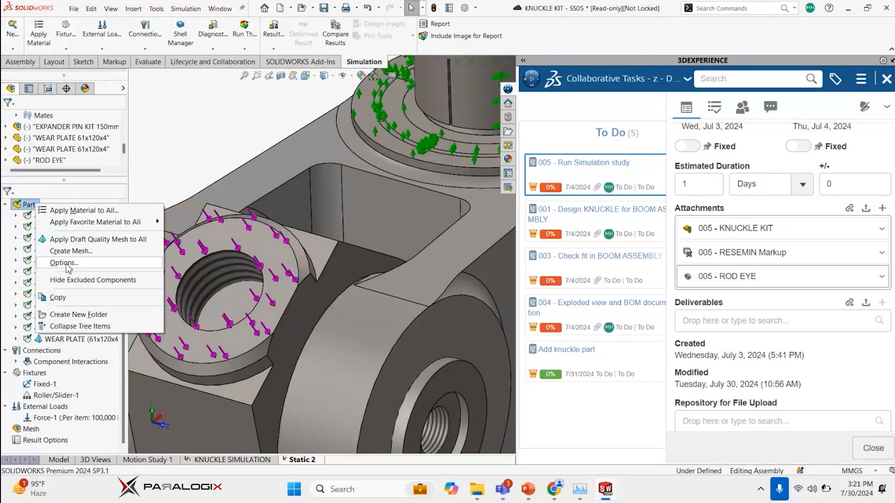
left_click(10, 252)
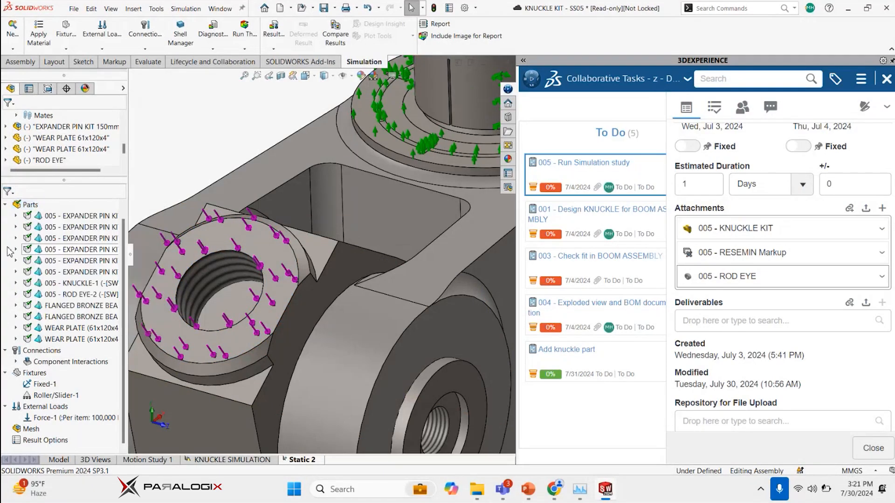
scroll(10, 252, "up", 1)
right_click(29, 204)
left_click(47, 209)
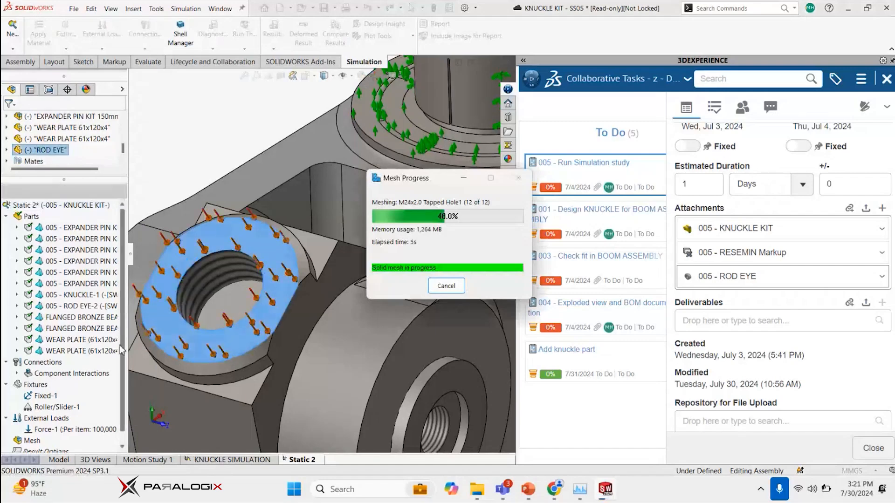
scroll(27, 445, "down", 1)
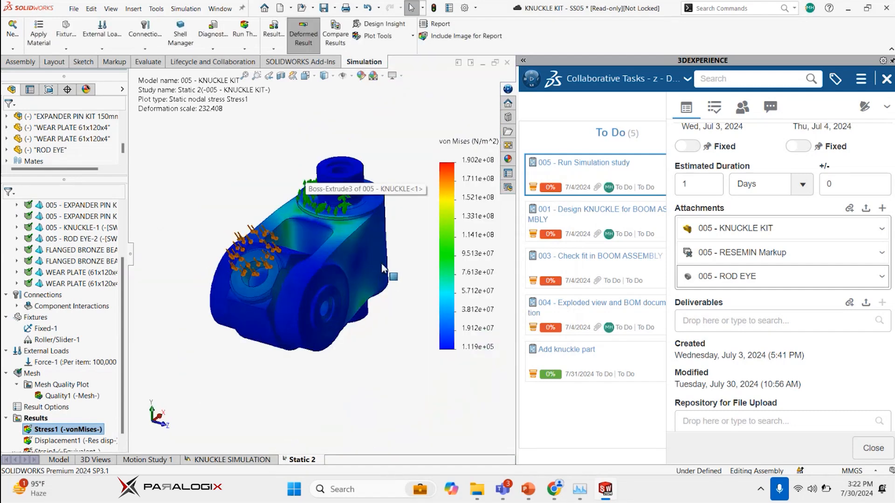
middle_click_drag(322, 305, 282, 297)
scroll(110, 396, "down", 1)
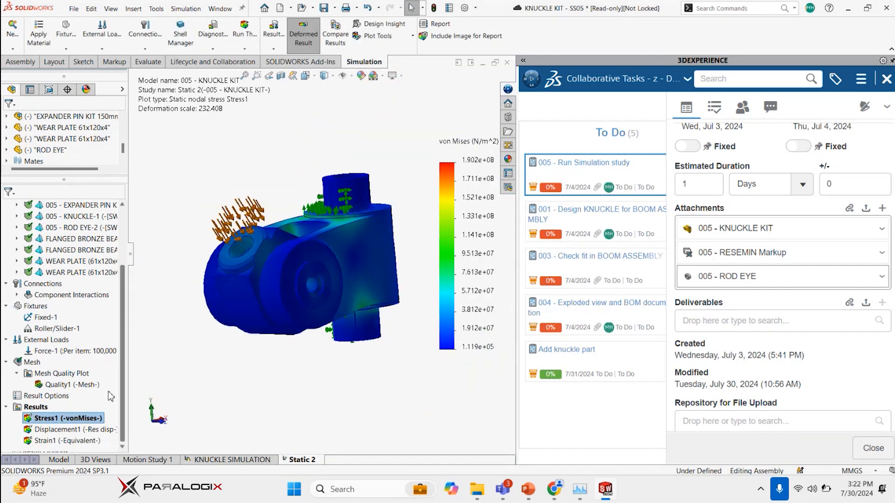
scroll(60, 387, "down", 1)
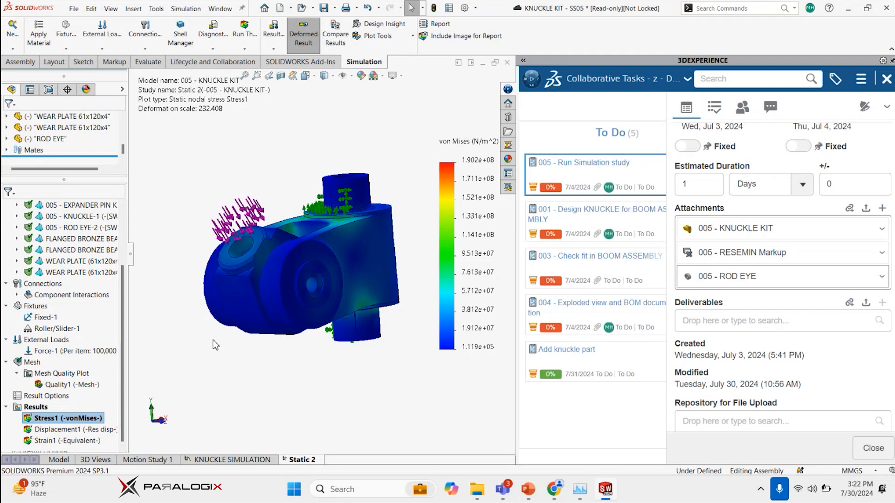
Define a factor of safety plot for all bodies using the Automatic failure criterion
left_click(63, 430)
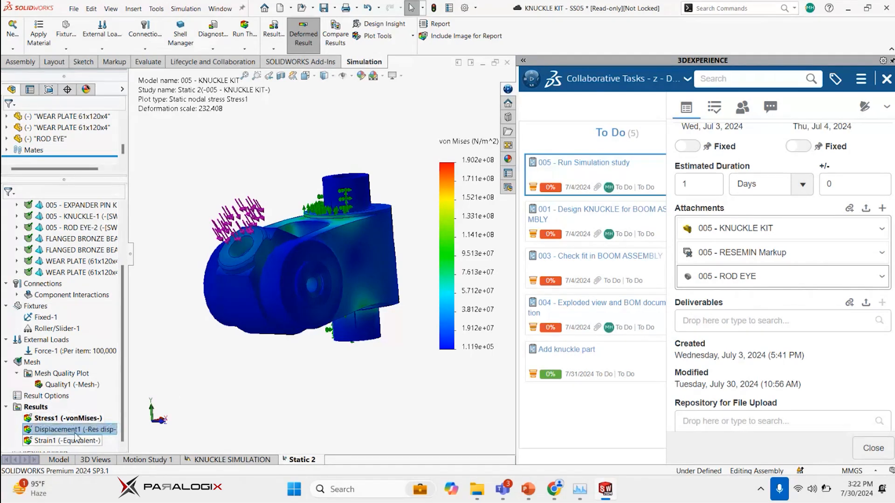
right_click(41, 409)
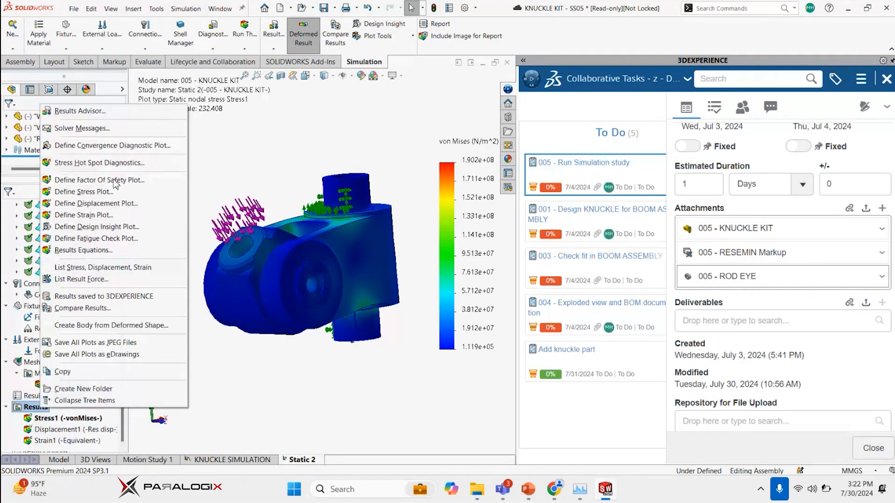
left_click(116, 184)
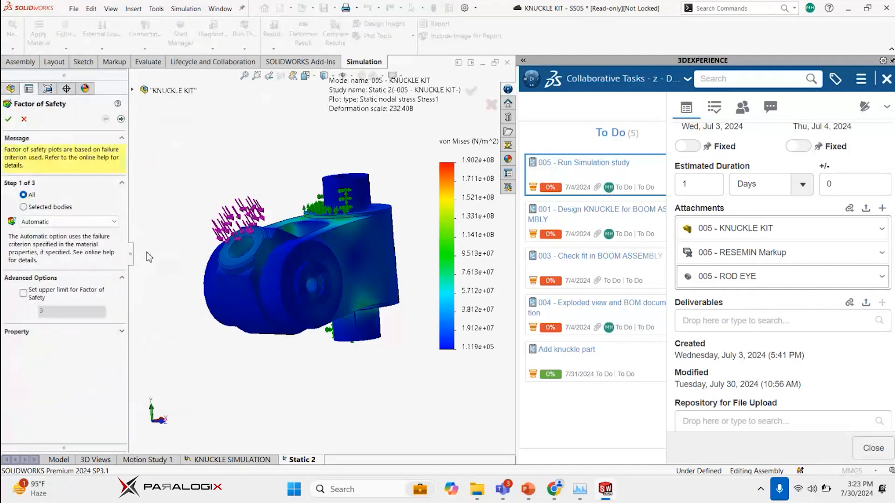
left_click(8, 119)
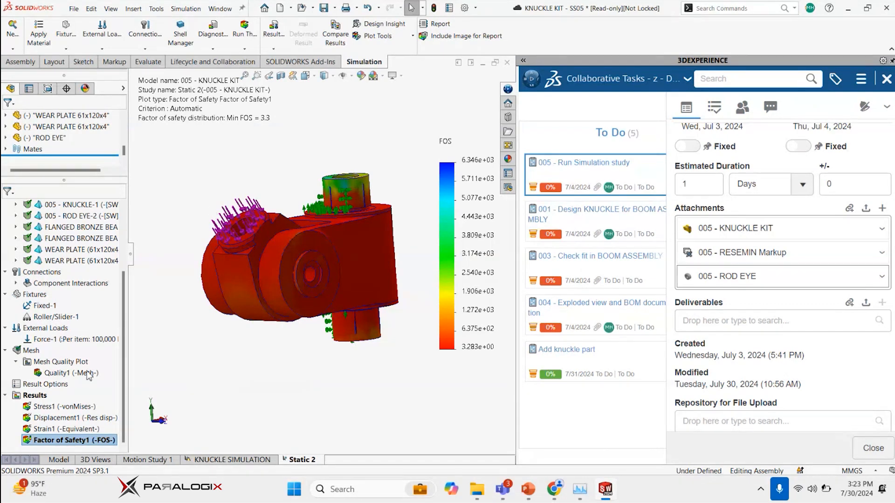
Show the minimum and maximum annotations on the factor of safety plot and inspect their locations on the knuckle assembly
right_click(44, 438)
left_click(75, 270)
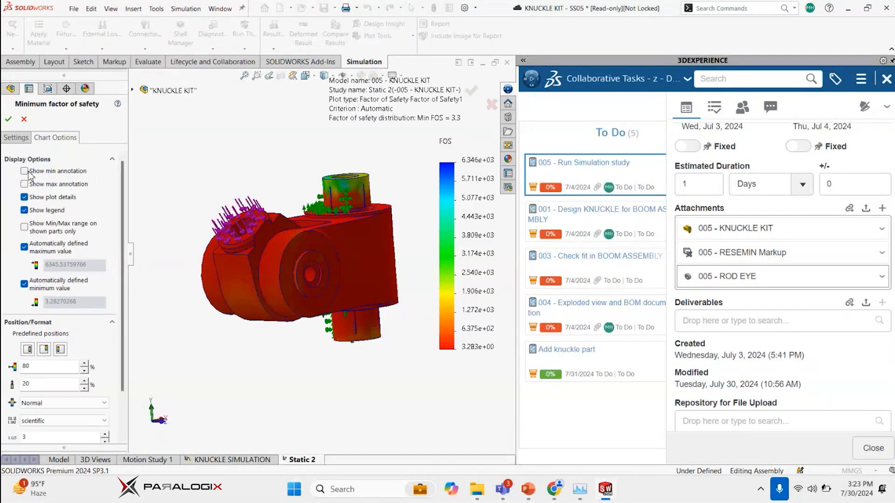
left_click(27, 171)
left_click(34, 185)
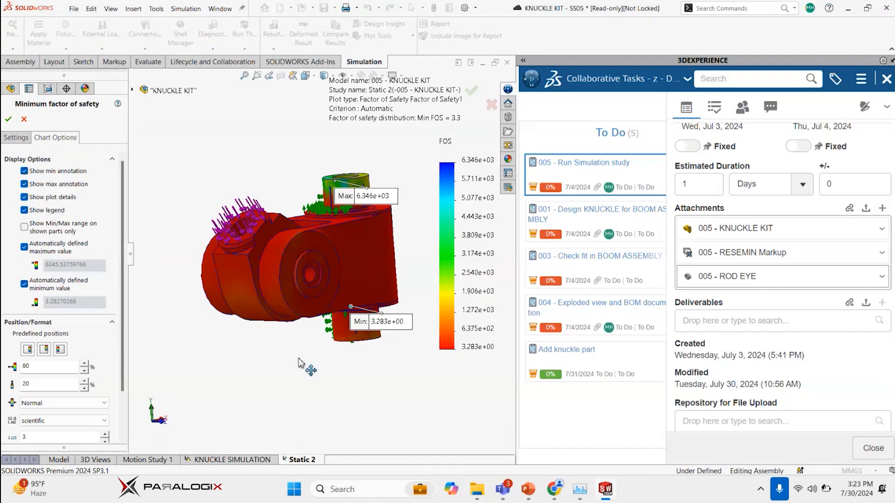
left_click_drag(299, 359, 327, 334)
left_click_drag(384, 195, 377, 136)
mouse_move(305, 322)
middle_mouse_down()
mouse_move(332, 324)
mouse_move(347, 313)
middle_mouse_up()
scroll(338, 303, "down", 5)
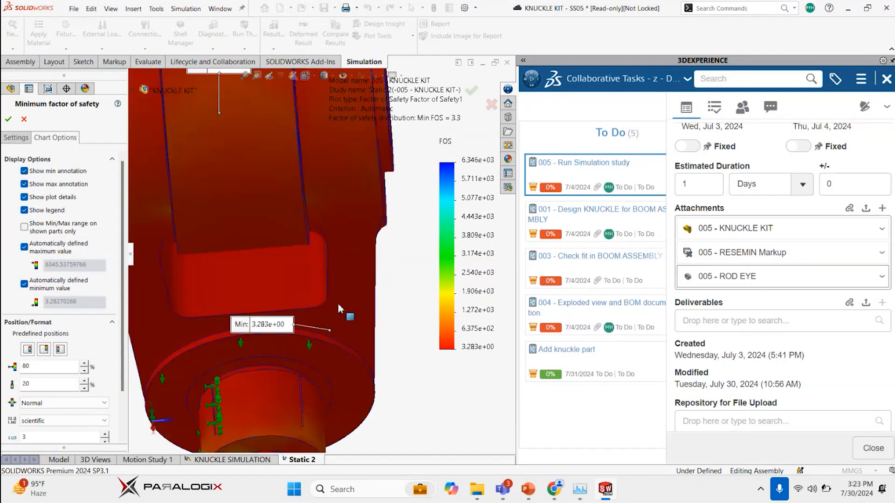
scroll(305, 304, "up", 5)
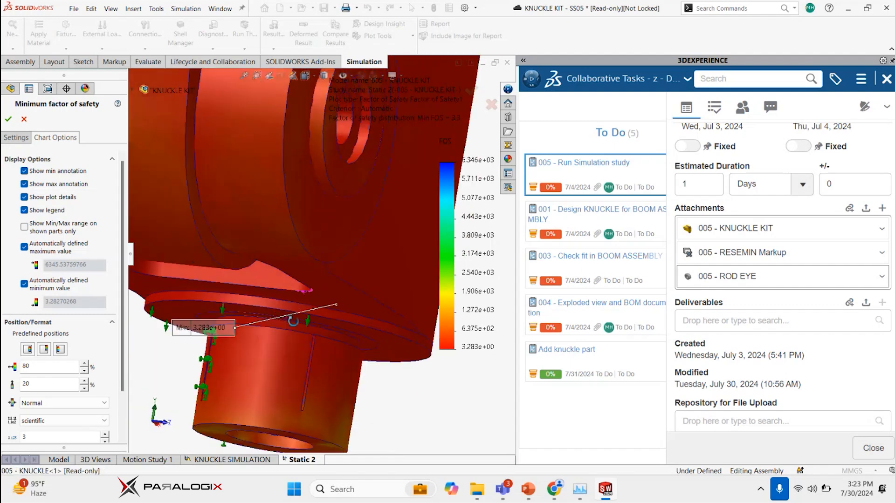
scroll(311, 274, "up", 3)
scroll(312, 278, "up", 5)
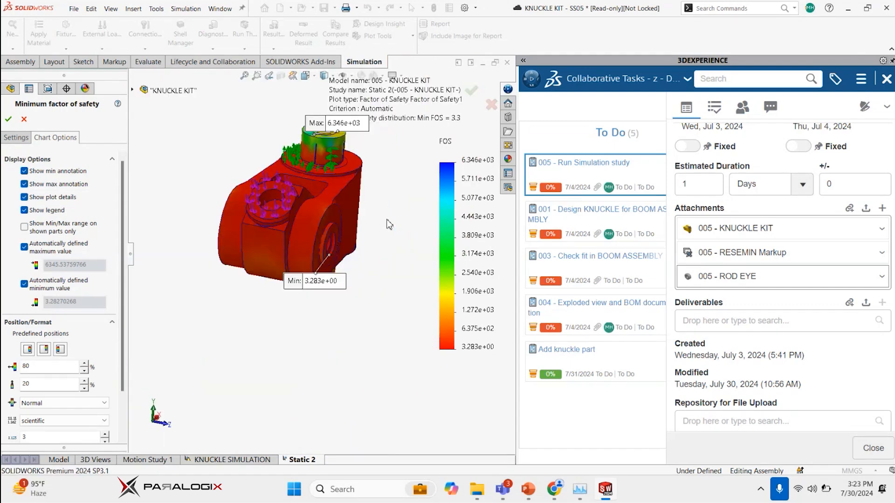
left_click(471, 91)
Examine the minimum factor of safety location near the knuckle's pin bore and review the parts included in the study
scroll(334, 190, "down", 3)
middle_click_drag(333, 189, 317, 212)
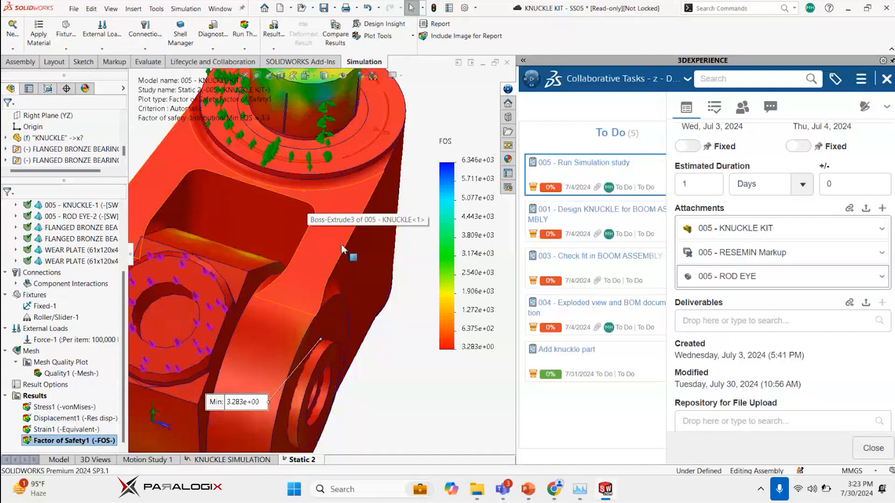
scroll(390, 239, "up", 5)
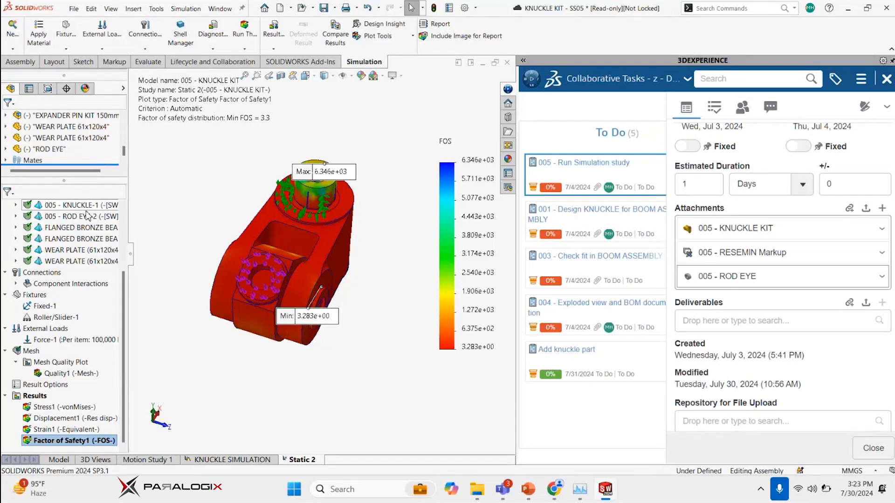
scroll(87, 215, "up", 3)
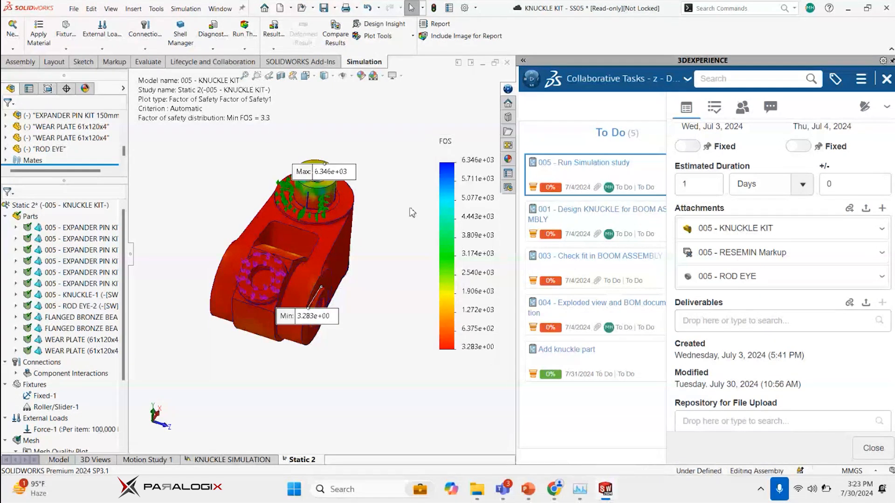
Close the simulation task's details, widen the task board, and move the 002 - Assemble KNUCKLE KIT task to Completed
left_click(873, 448)
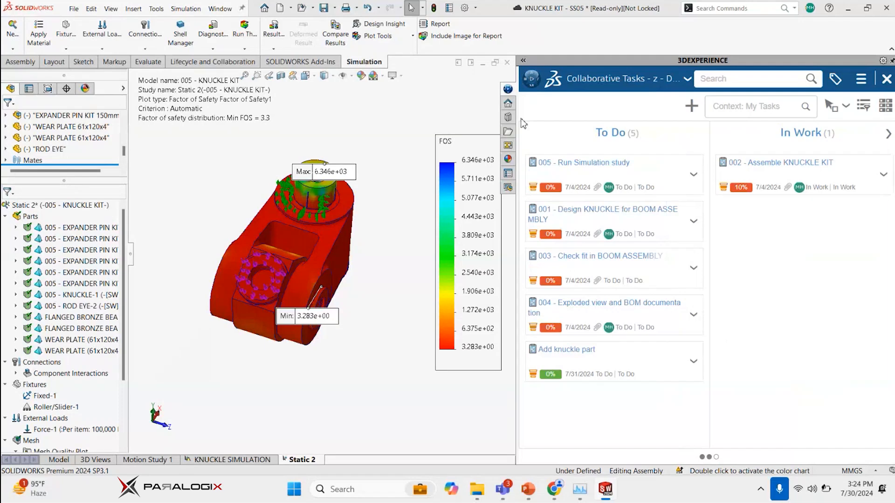
left_click_drag(518, 103, 240, 104)
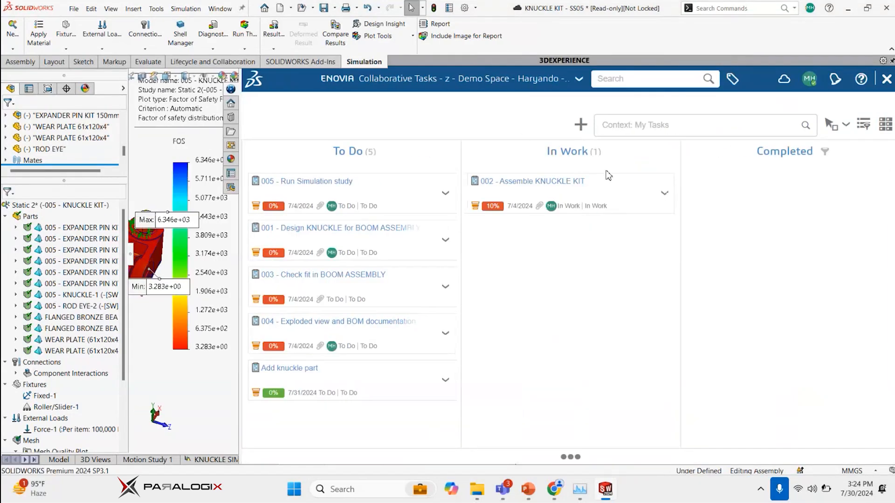
left_click_drag(568, 194, 751, 195)
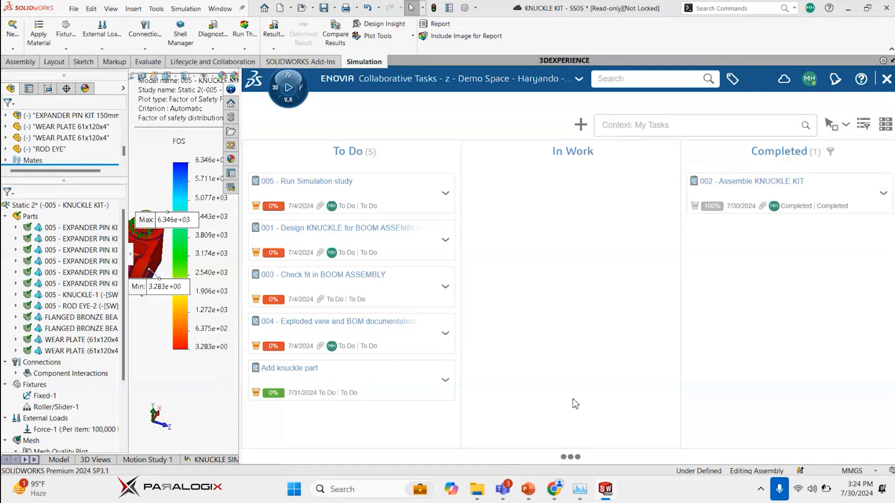
Switch to the Webinar Resemin Demo presentation in PowerPoint
left_click(528, 488)
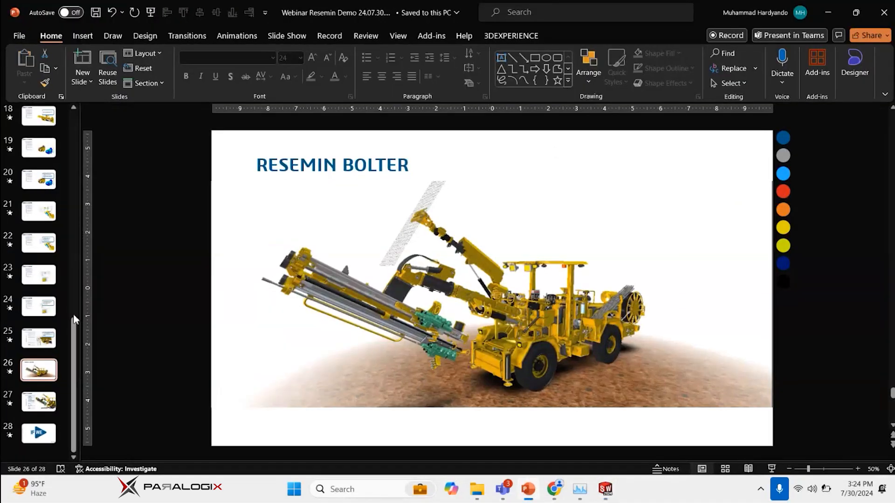